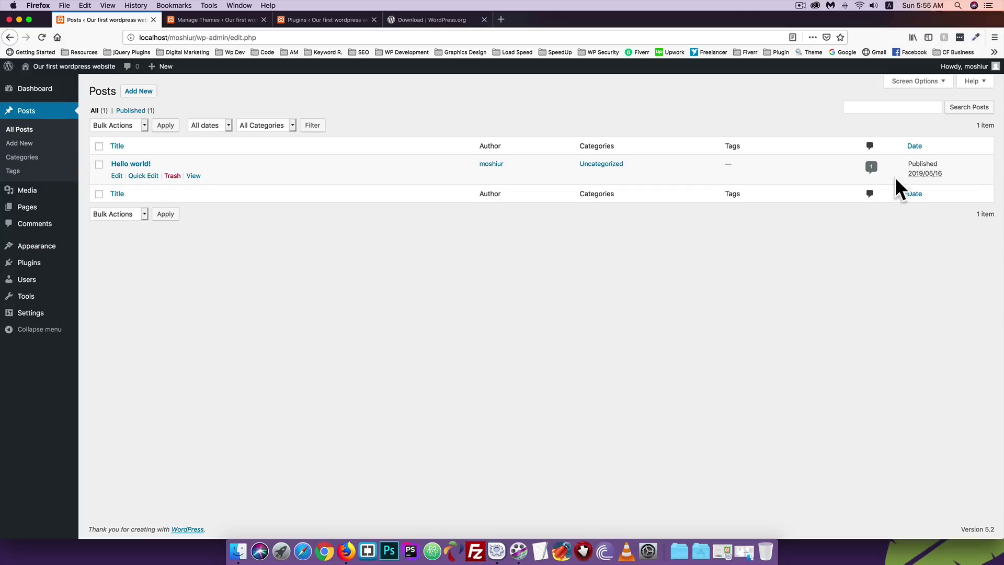
Open the Hello world! post in a new browser tab.
{"action": "mouse_move", "coordinate": [172, 168]}
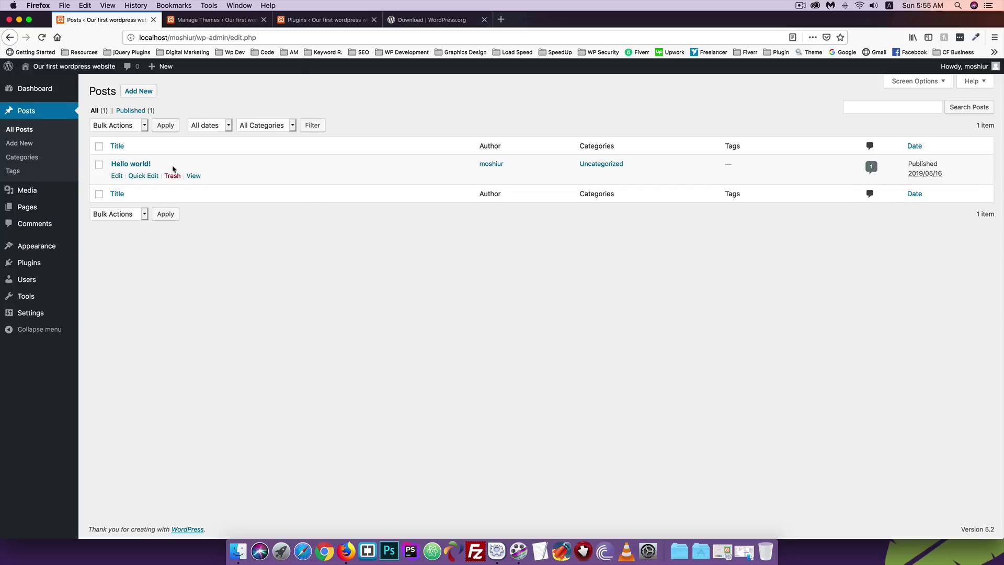
{"action": "right_click", "coordinate": [199, 179]}
{"action": "left_click", "coordinate": [201, 180]}
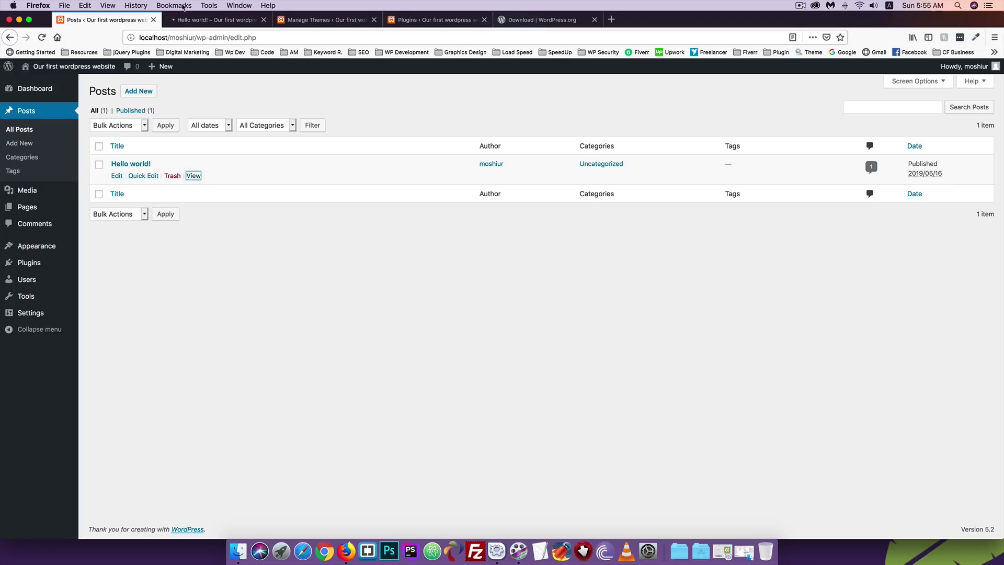
{"action": "key", "text": "ctrl+Tab"}
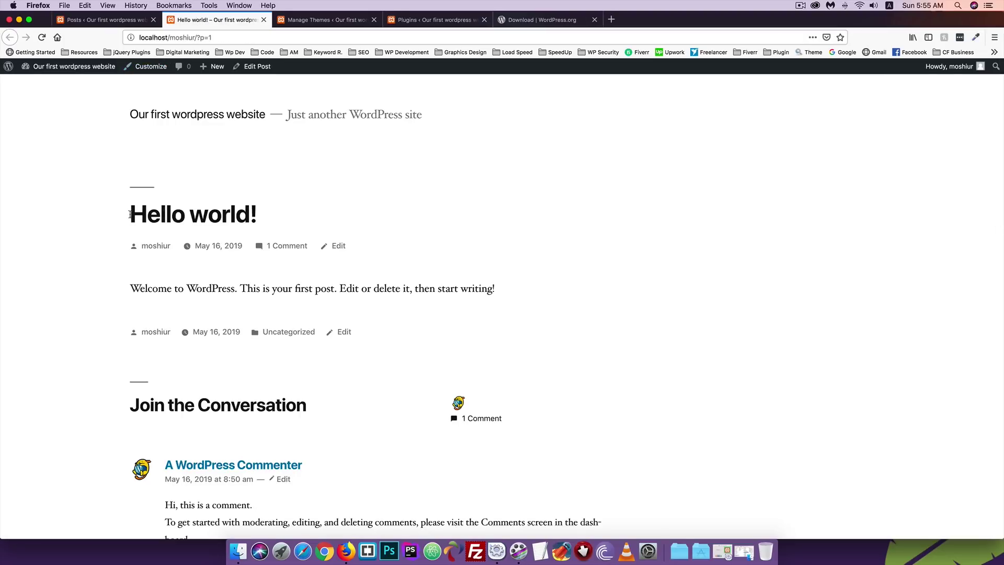
Read through the Hello world! post, then return to the admin Posts list.
{"action": "left_click_drag", "start_coordinate": [129, 214], "coordinate": [254, 214]}
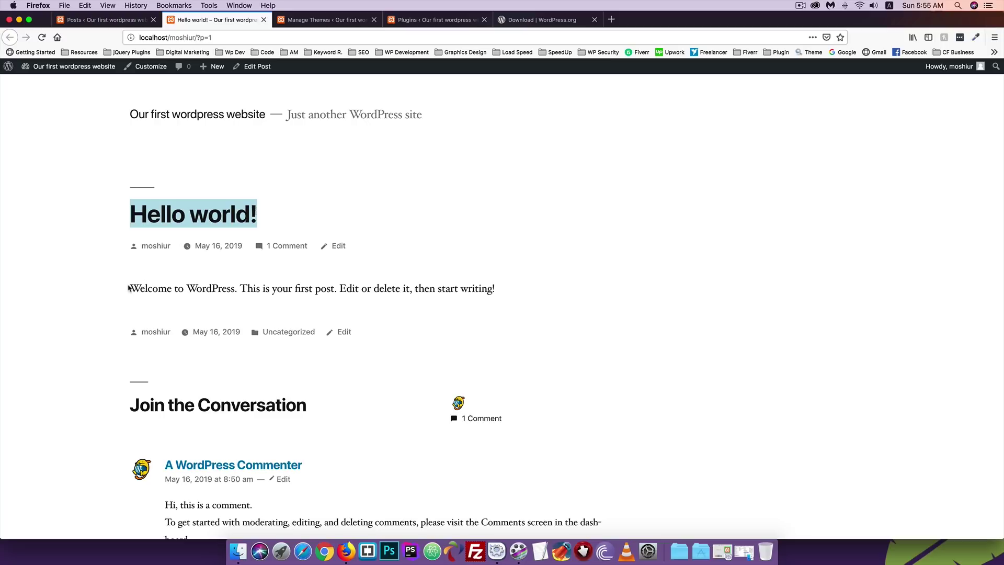
{"action": "left_click_drag", "start_coordinate": [129, 288], "coordinate": [517, 294]}
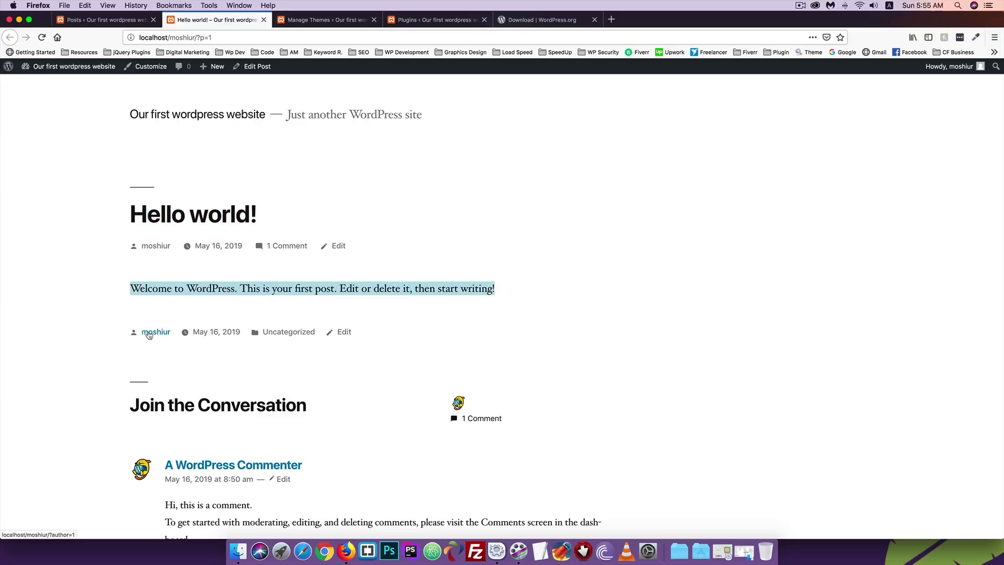
{"action": "scroll", "coordinate": [149, 335], "scroll_direction": "down", "scroll_amount": 2}
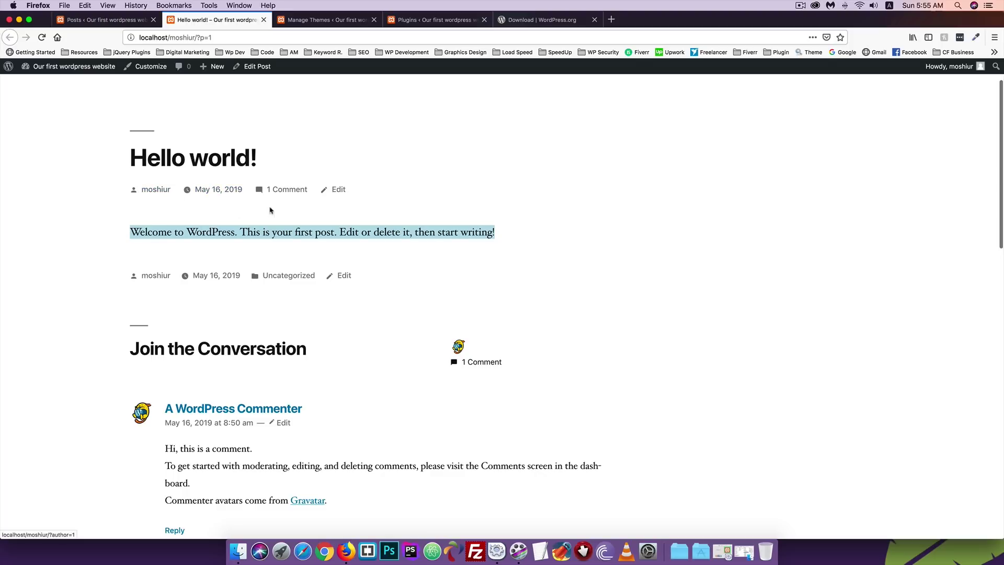
{"action": "scroll", "coordinate": [41, 328], "scroll_direction": "down", "scroll_amount": 3}
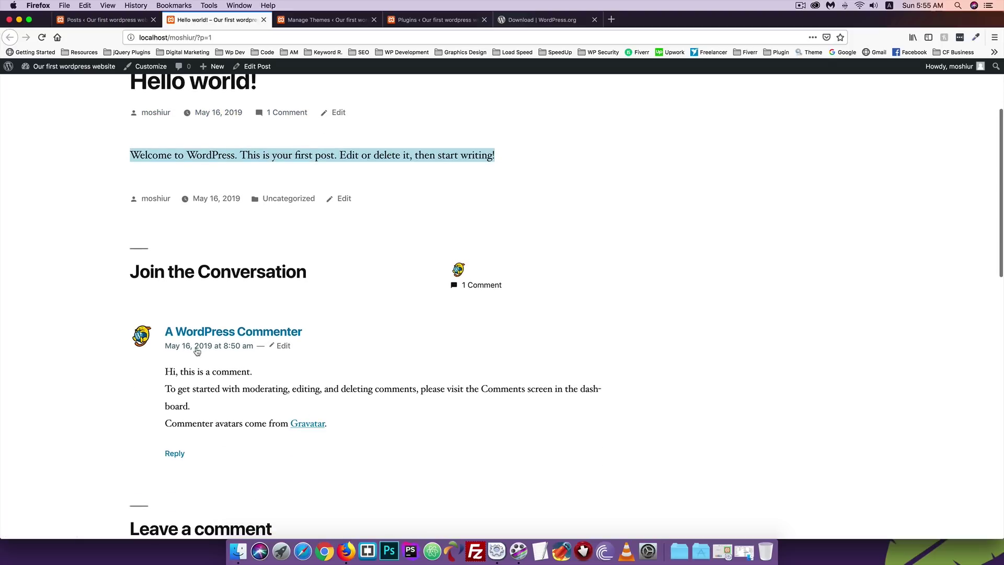
{"action": "scroll", "coordinate": [197, 351], "scroll_direction": "down", "scroll_amount": 2}
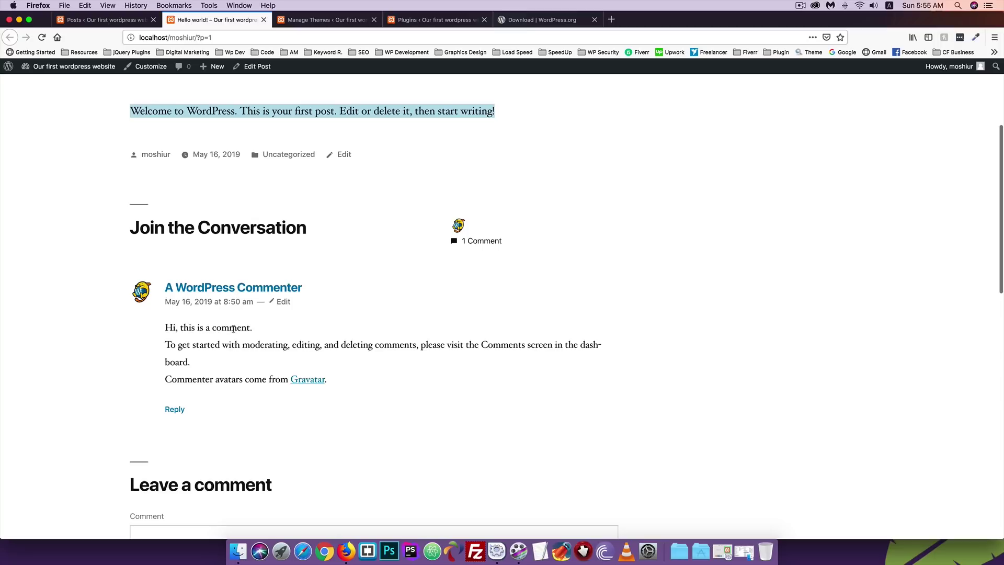
{"action": "scroll", "coordinate": [233, 328], "scroll_direction": "down", "scroll_amount": 10}
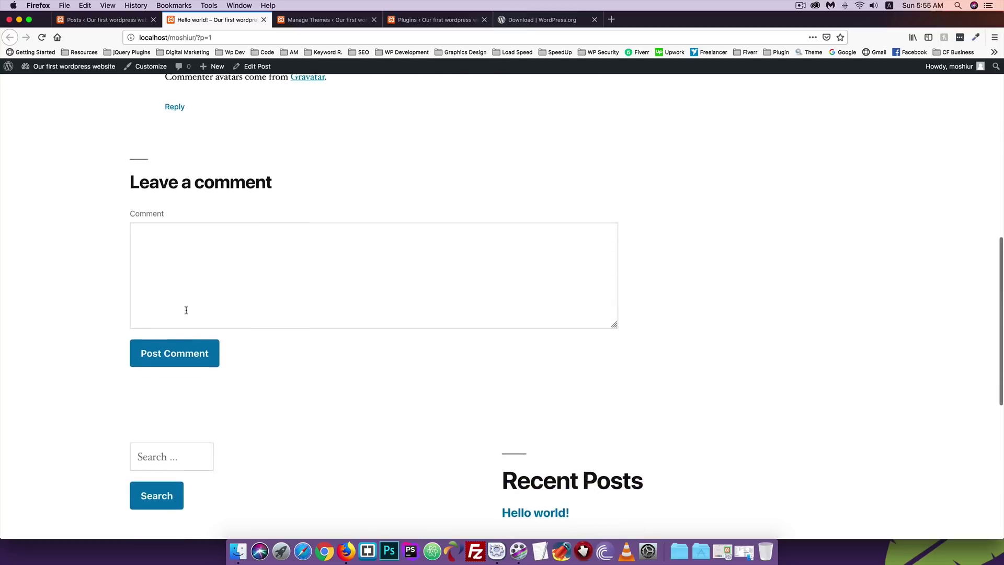
{"action": "scroll", "coordinate": [176, 322], "scroll_direction": "up", "scroll_amount": 15}
{"action": "left_click", "coordinate": [84, 20]}
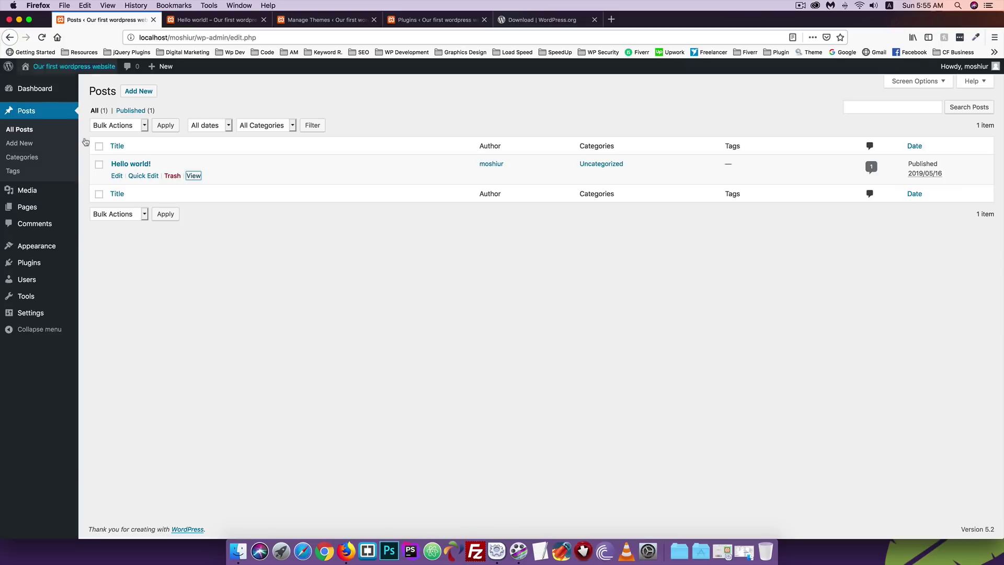
Move the Hello world! post to the Trash and view the Trash list.
{"action": "left_click", "coordinate": [229, 265]}
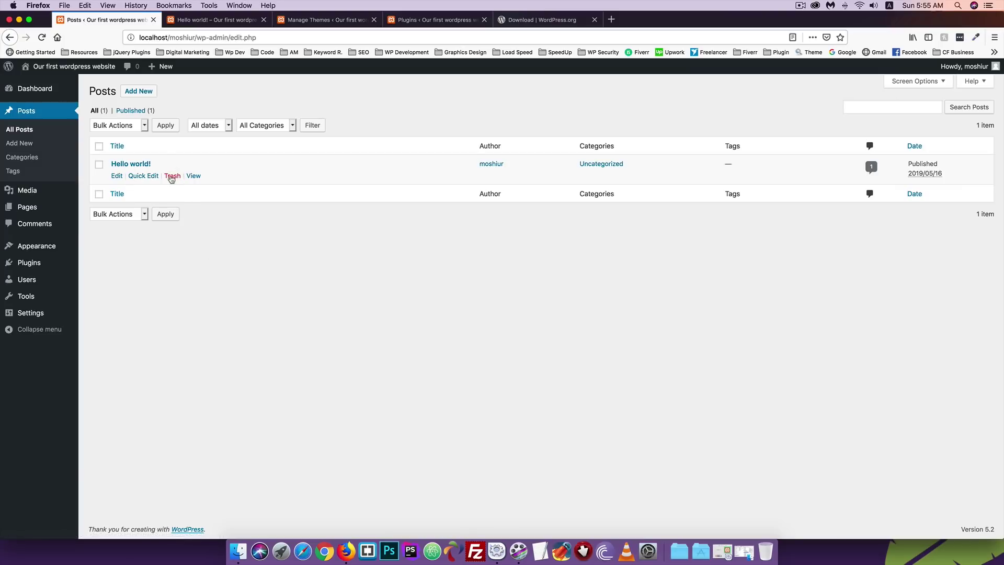
{"action": "left_click", "coordinate": [167, 176]}
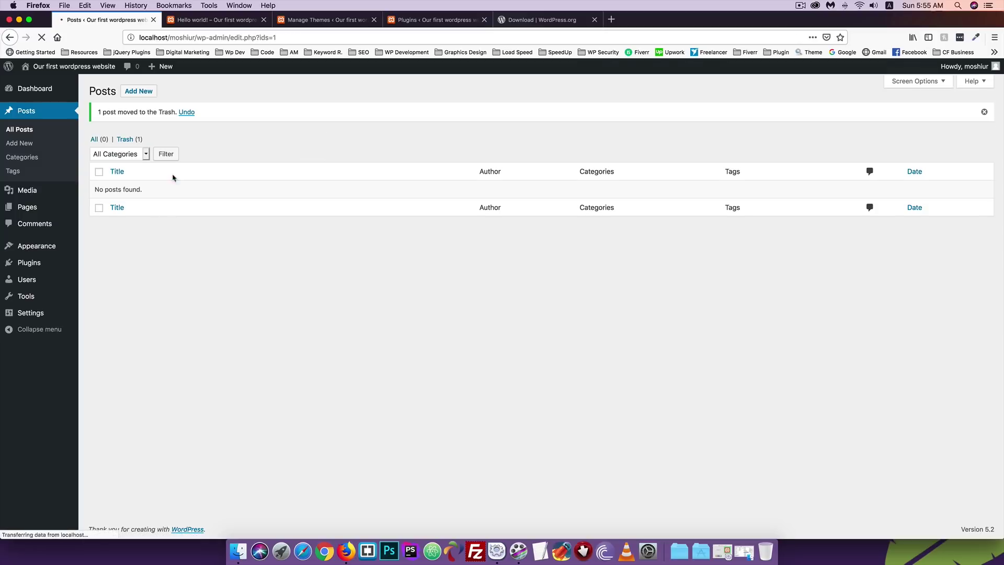
{"action": "left_click", "coordinate": [133, 141]}
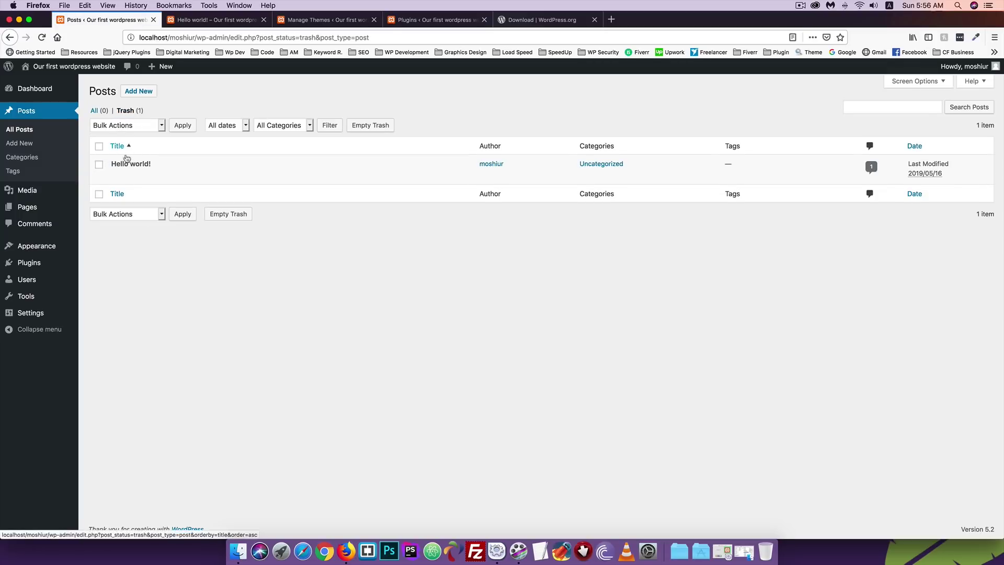
Load the site home page to confirm it shows no posts.
{"action": "left_click", "coordinate": [200, 21]}
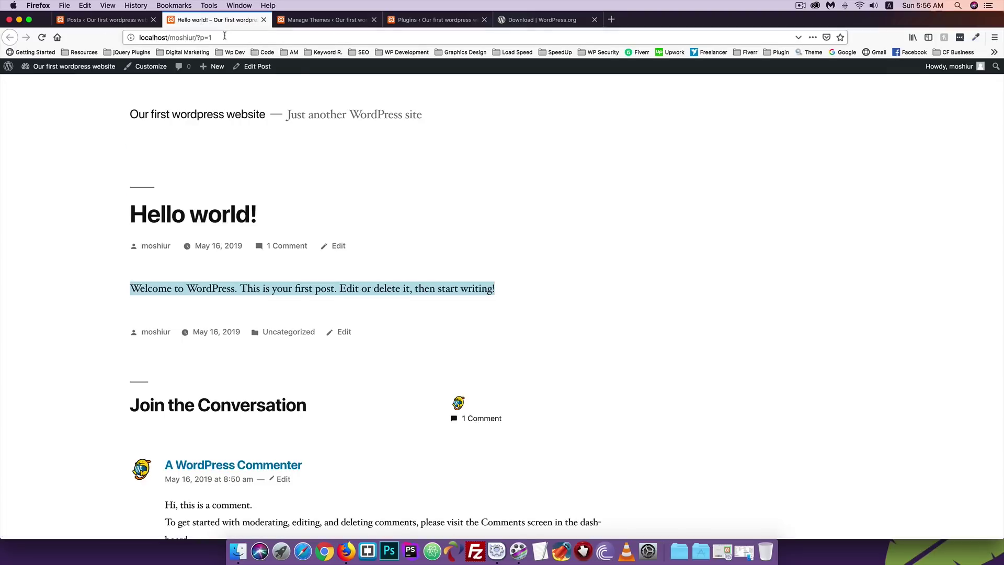
{"action": "left_click_drag", "start_coordinate": [196, 37], "coordinate": [239, 38]}
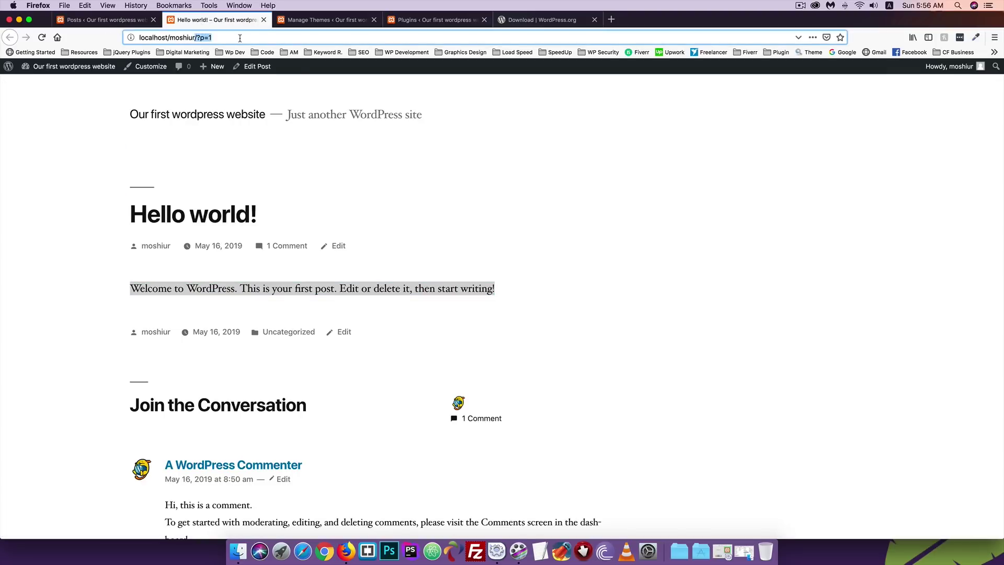
{"action": "key", "text": "BackSpace"}
{"action": "key", "text": "Return"}
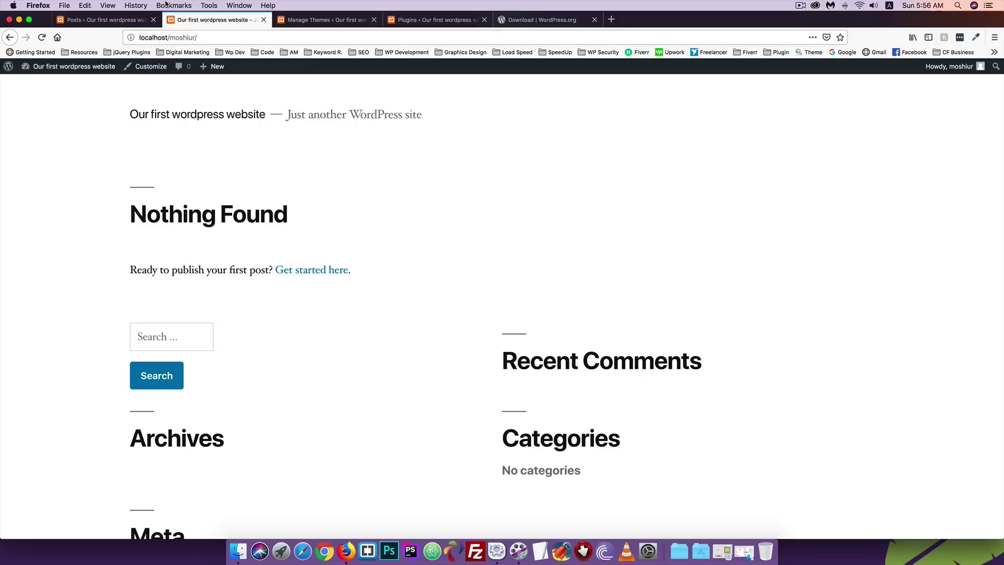
Restore Hello world! from the Trash and show the Published posts list.
{"action": "left_click", "coordinate": [127, 19]}
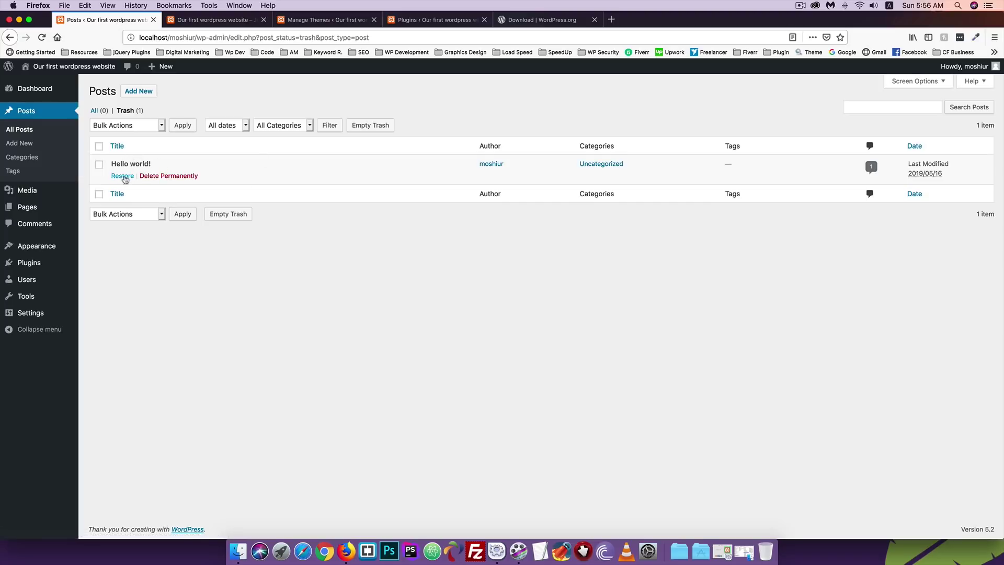
{"action": "left_click", "coordinate": [124, 177]}
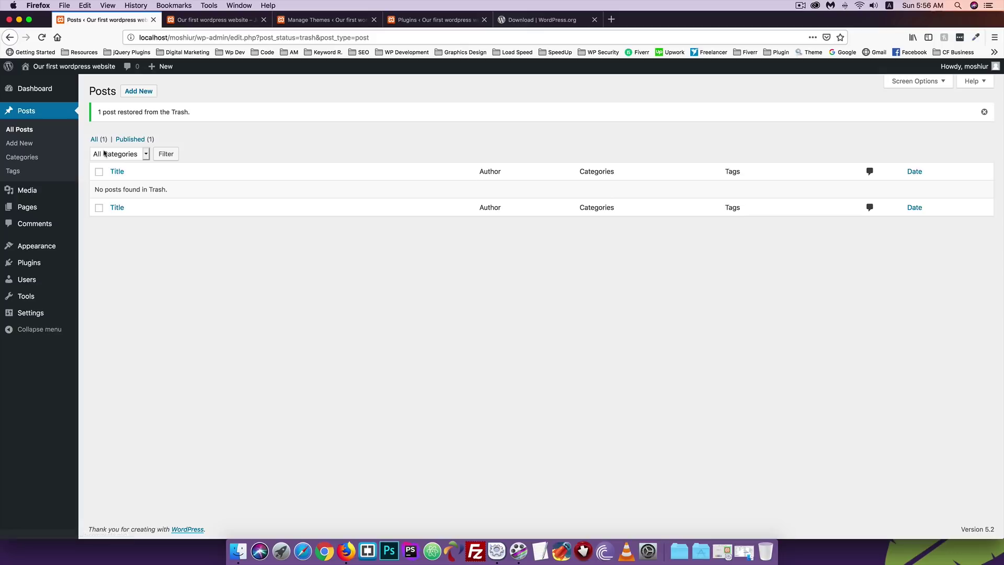
{"action": "left_click", "coordinate": [129, 139]}
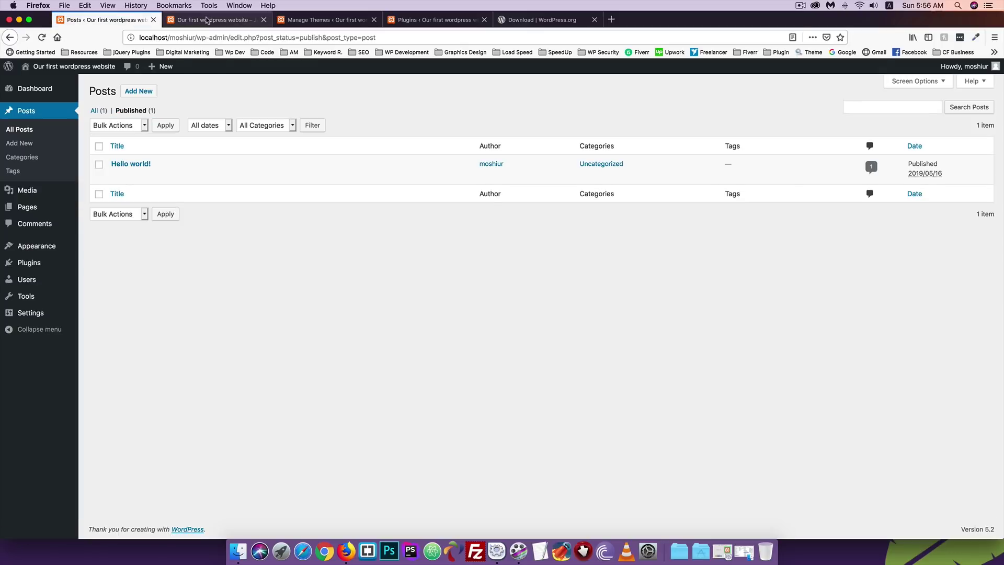
{"action": "left_click", "coordinate": [207, 20]}
Trash Hello world! again and delete it permanently from the Trash.
{"action": "left_click", "coordinate": [42, 37]}
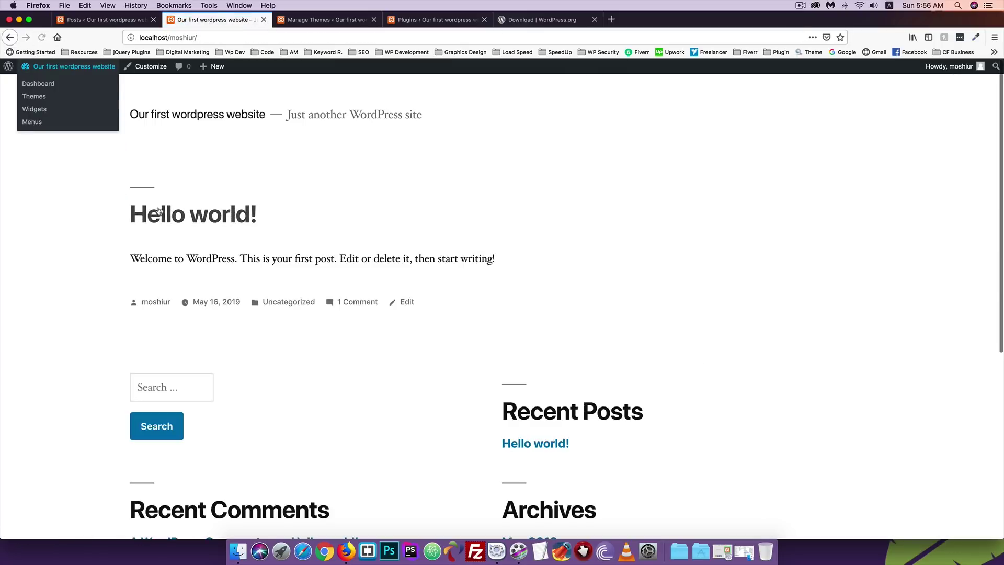
{"action": "left_click", "coordinate": [101, 21]}
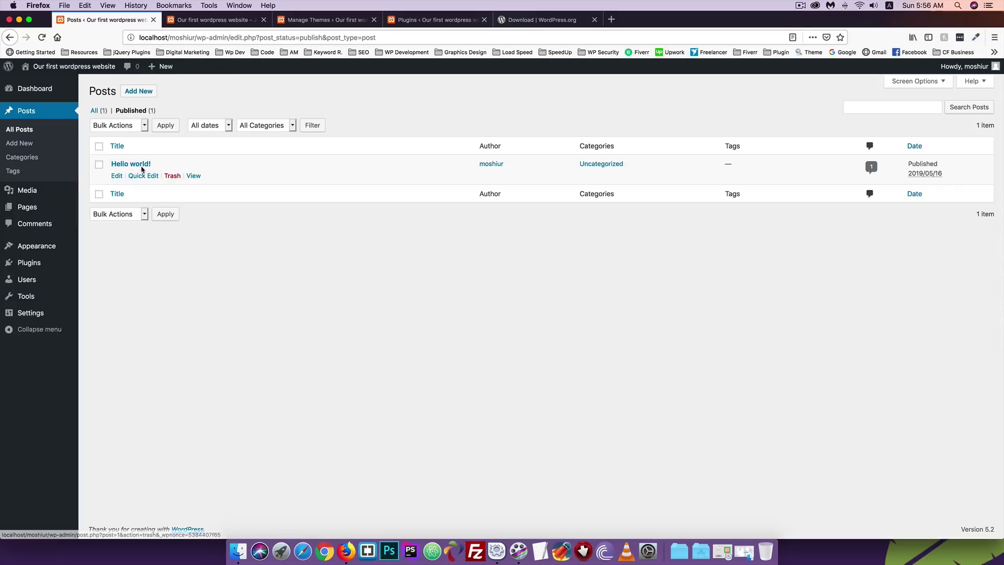
{"action": "left_click", "coordinate": [173, 177]}
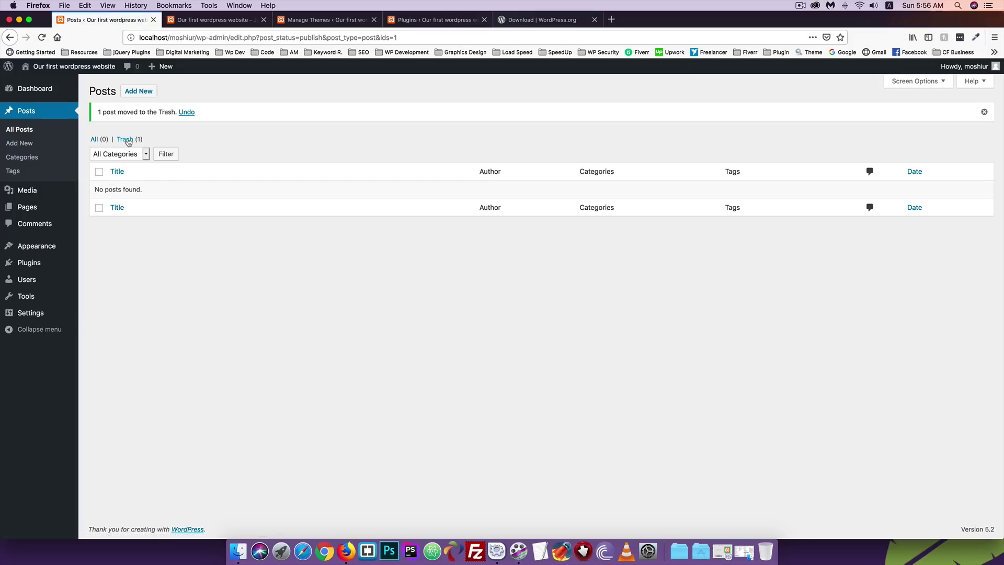
{"action": "left_click", "coordinate": [127, 139]}
{"action": "left_click", "coordinate": [162, 177]}
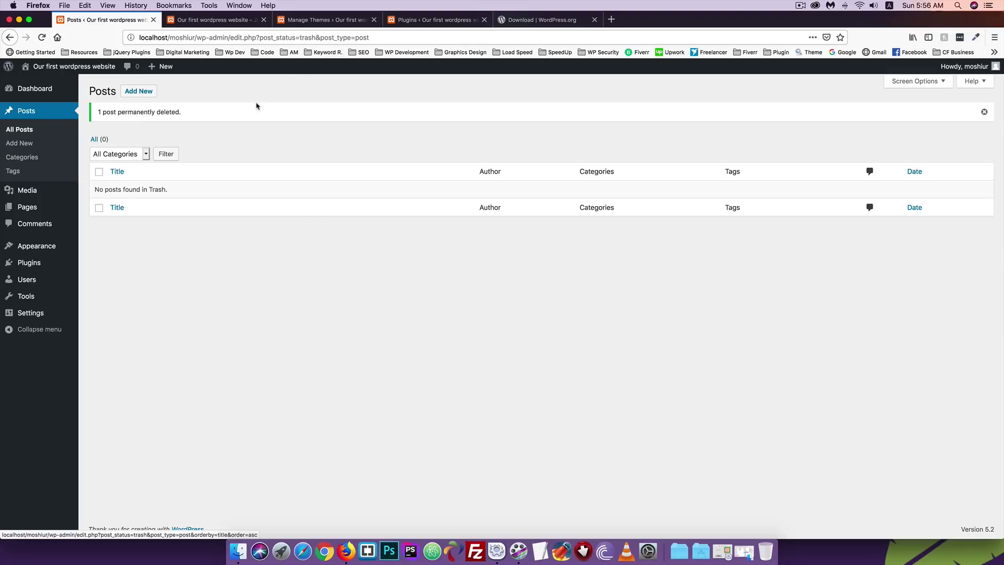
Reload the site front page to confirm it shows Nothing Found.
{"action": "left_click", "coordinate": [201, 21]}
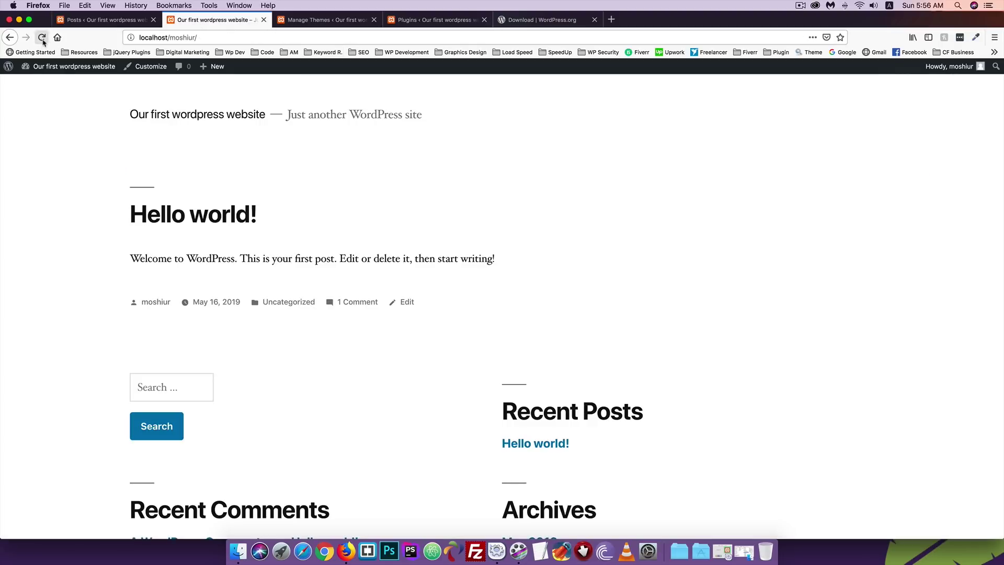
{"action": "left_click", "coordinate": [41, 37]}
{"action": "left_click", "coordinate": [104, 19]}
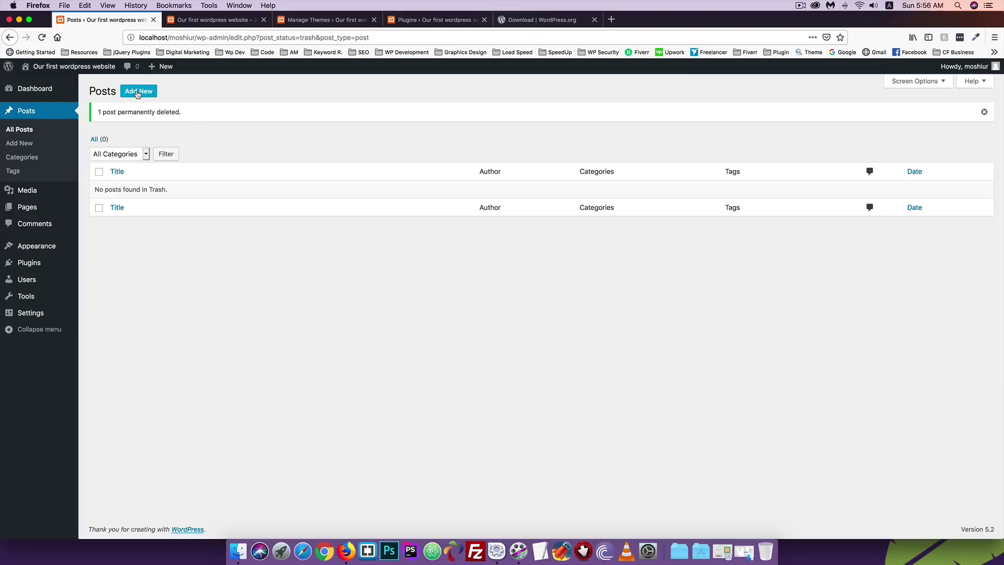
Start a new post with Add New on the Posts screen.
{"action": "left_click", "coordinate": [139, 92]}
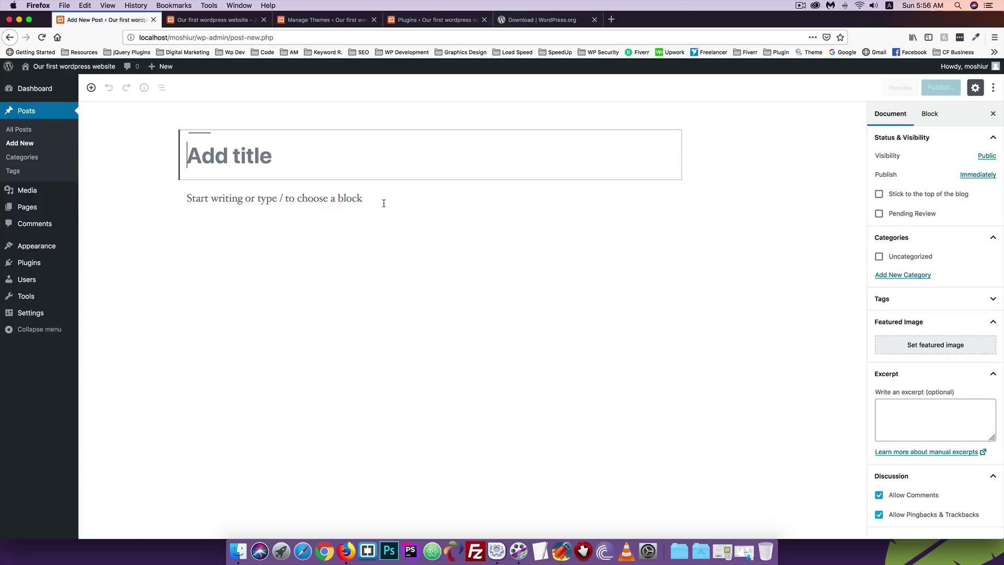
Load codersfoundation.com in a new browser tab.
{"action": "left_click", "coordinate": [610, 19]}
{"action": "type", "text": "codersfoundation.xyz/"}
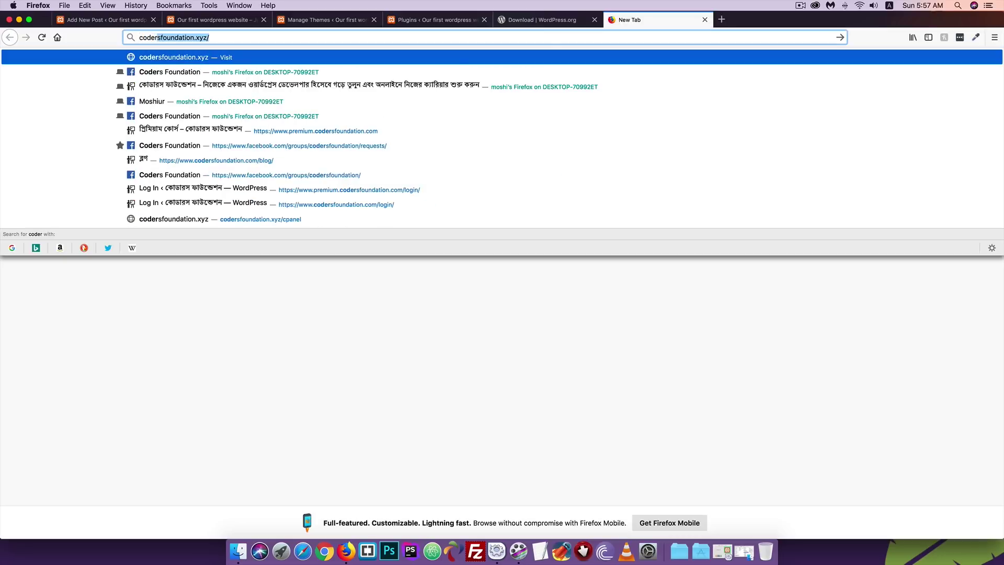
{"action": "key", "text": "BackSpace"}
{"action": "key", "text": "BackSpace"}
{"action": "key", "text": "BackSpace"}
{"action": "type", "text": "com"}
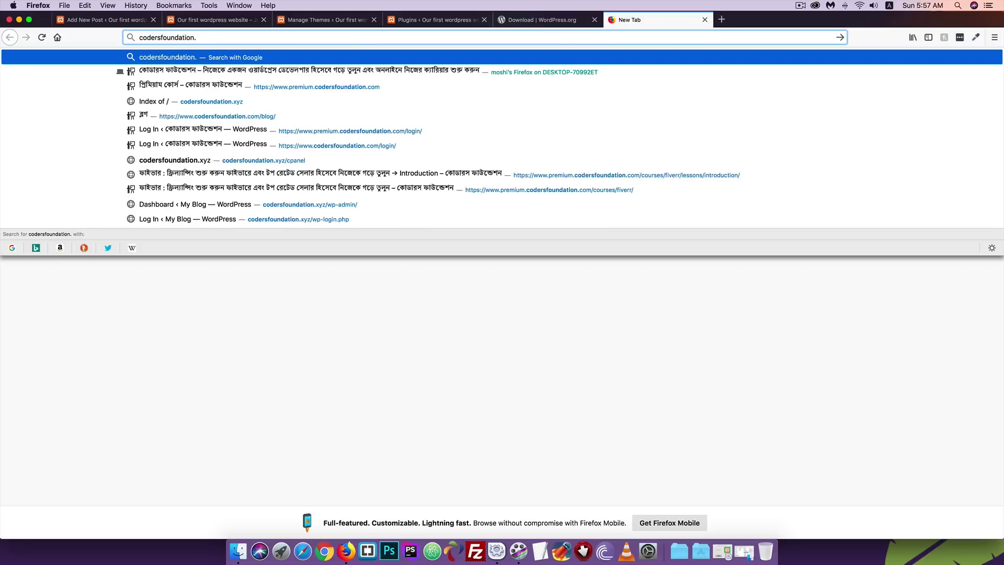
{"action": "key", "text": "Return"}
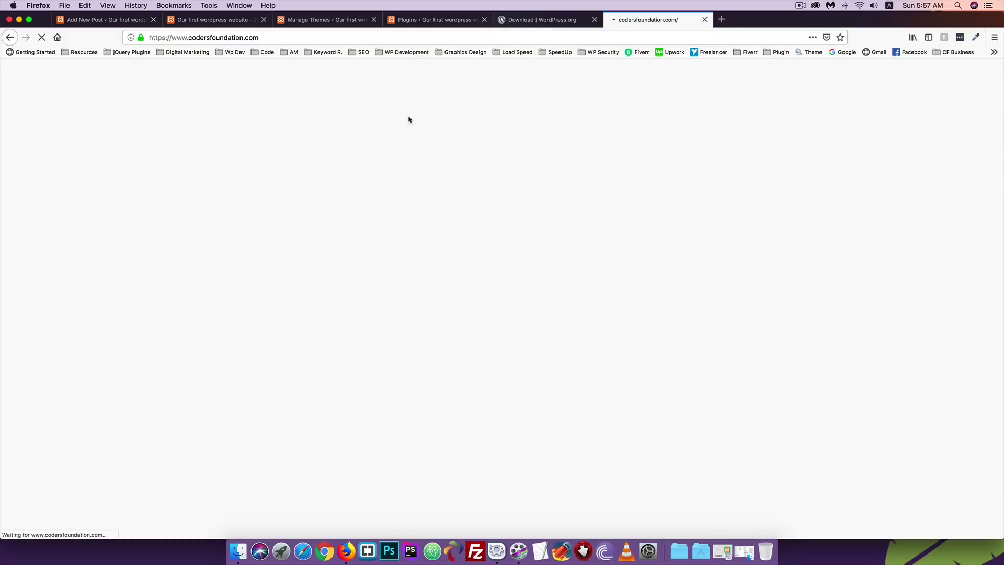
Open the blog's Web Design article and copy its Bengali title.
{"action": "mouse_move", "coordinate": [906, 148]}
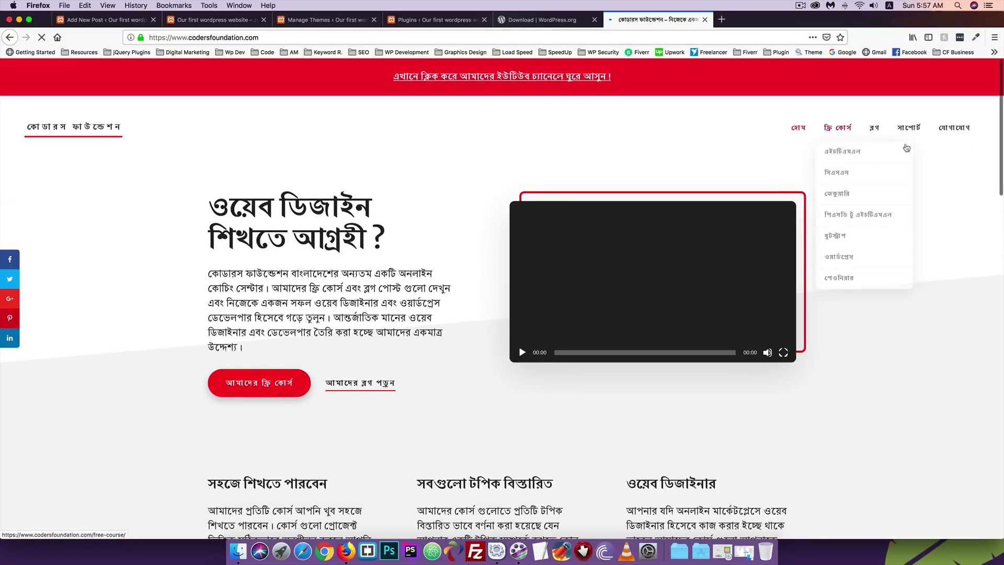
{"action": "left_click", "coordinate": [874, 129]}
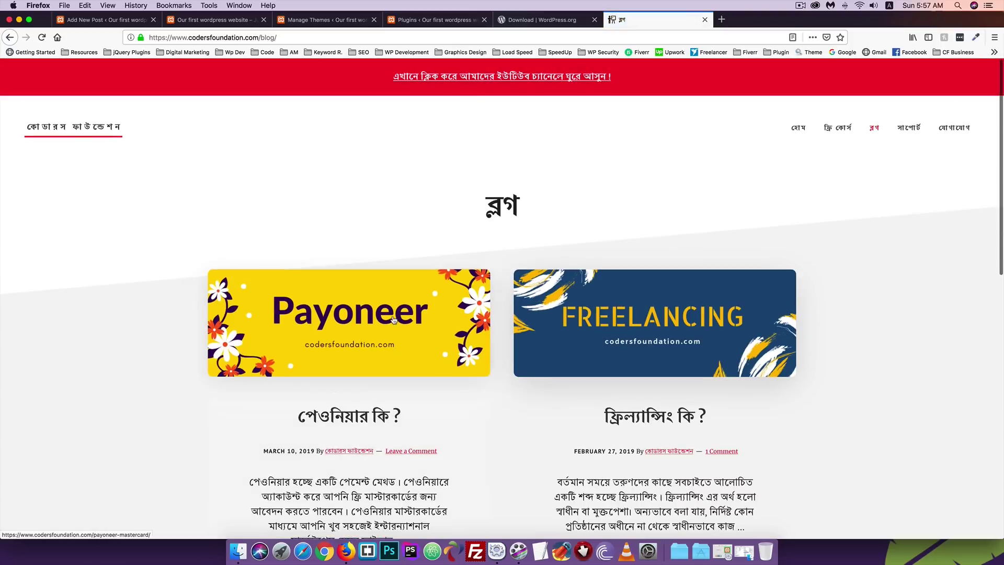
{"action": "scroll", "coordinate": [370, 169], "scroll_direction": "down", "scroll_amount": 15}
{"action": "left_click", "coordinate": [370, 169]}
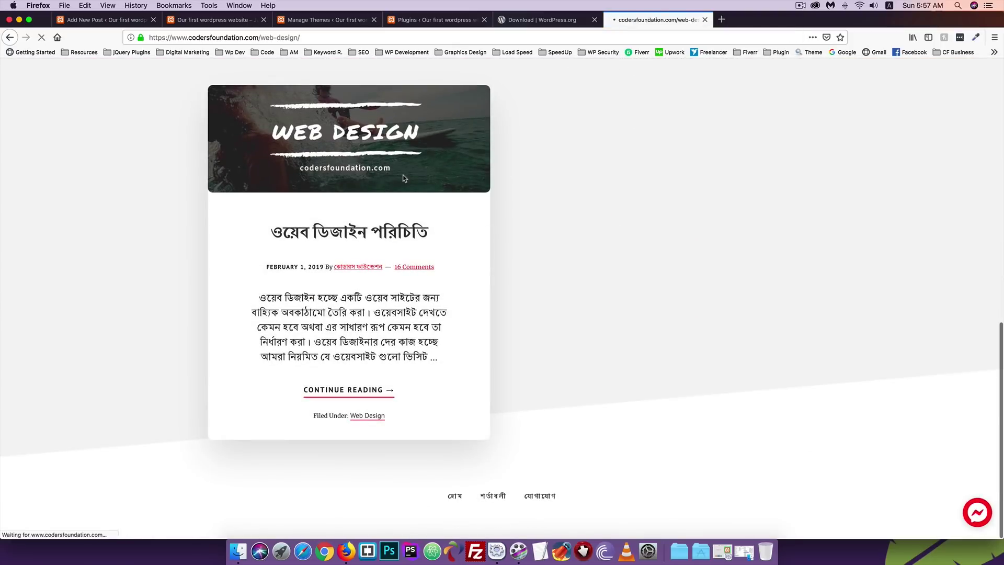
{"action": "scroll", "coordinate": [294, 248], "scroll_direction": "down", "scroll_amount": 5}
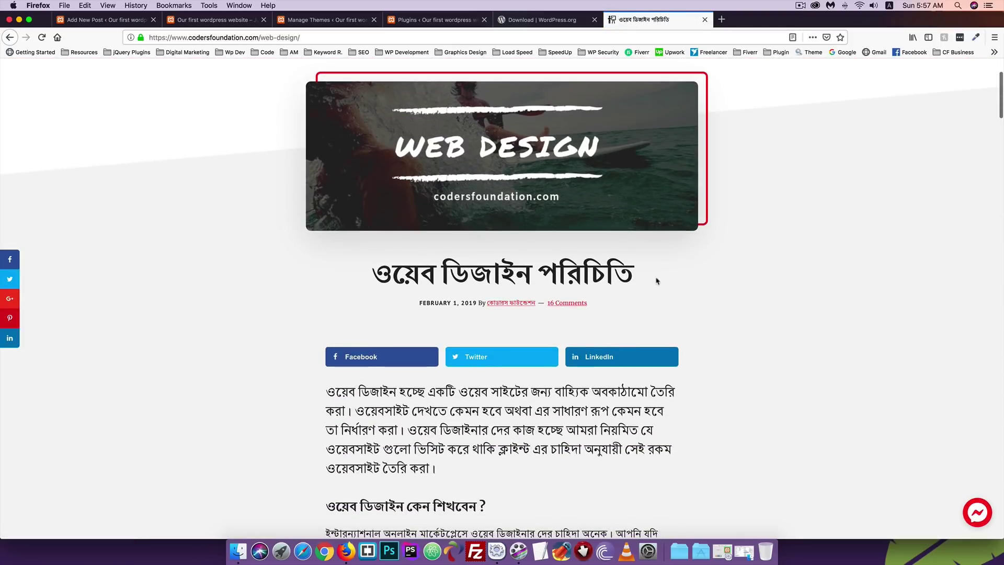
{"action": "left_click_drag", "start_coordinate": [633, 280], "coordinate": [375, 277]}
{"action": "key", "text": "super+c"}
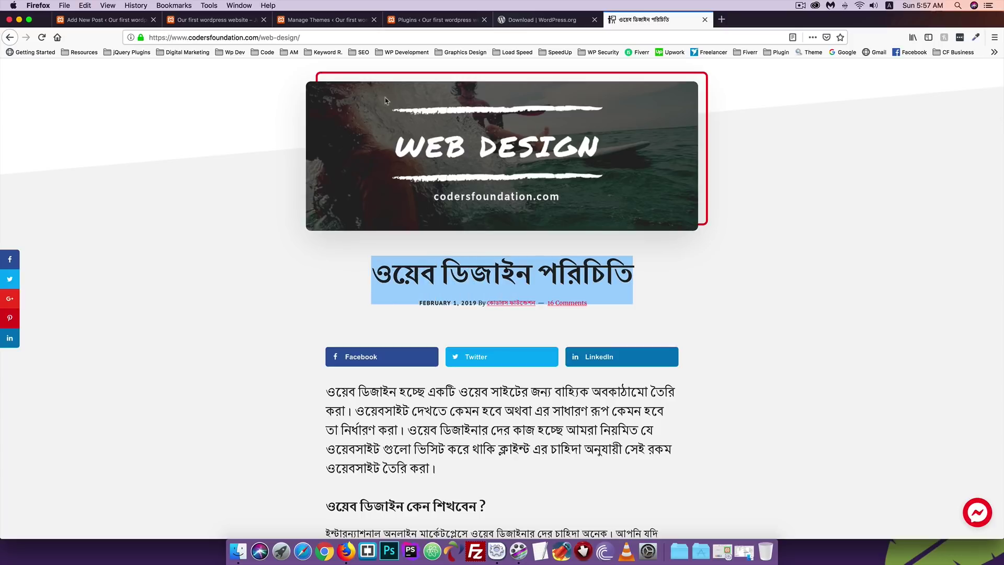
Place the article's tab next to the Add New Post editor tab.
{"action": "left_click", "coordinate": [209, 21]}
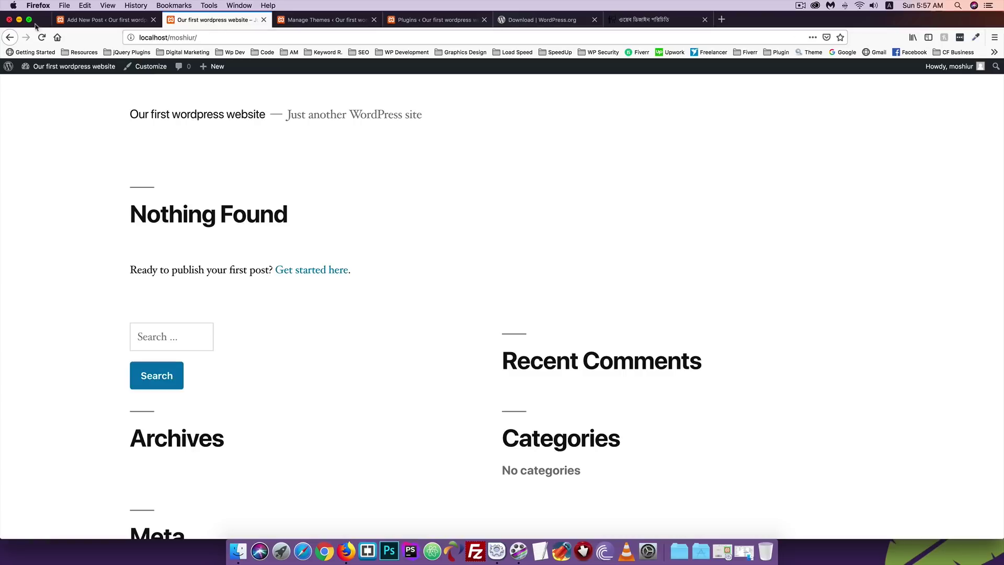
{"action": "left_click", "coordinate": [99, 20]}
{"action": "left_click", "coordinate": [661, 20]}
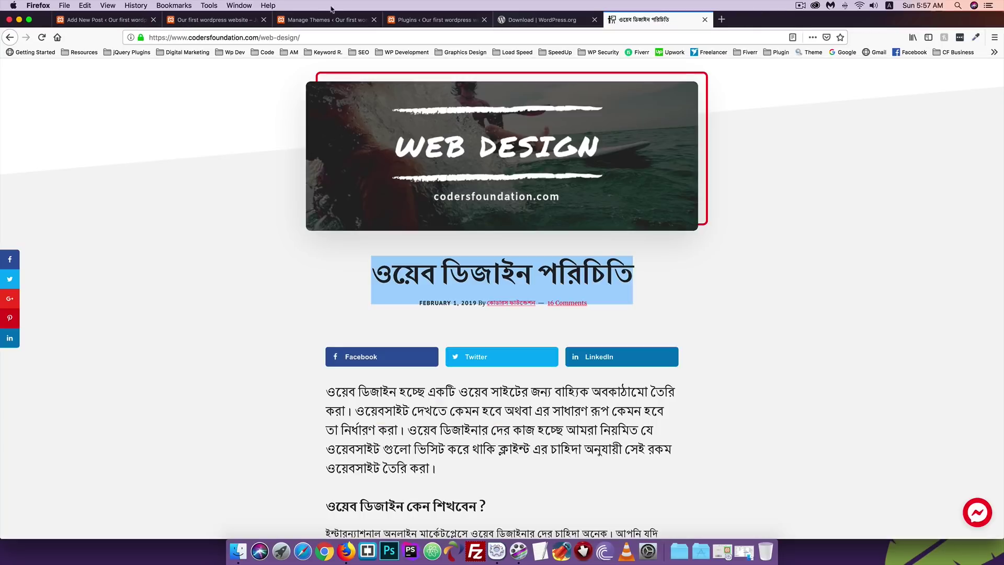
{"action": "left_click_drag", "start_coordinate": [331, 9], "coordinate": [83, 21]}
Paste the title ওয়েব ডিজাইন পরিচিতি into the post and start a paragraph block.
{"action": "left_click", "coordinate": [215, 20]}
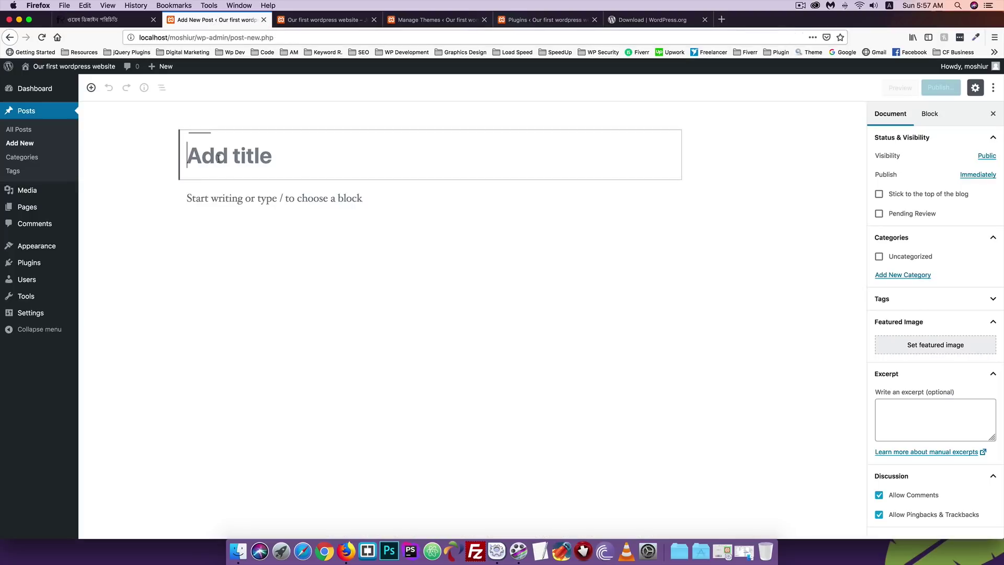
{"action": "key", "text": "super+v"}
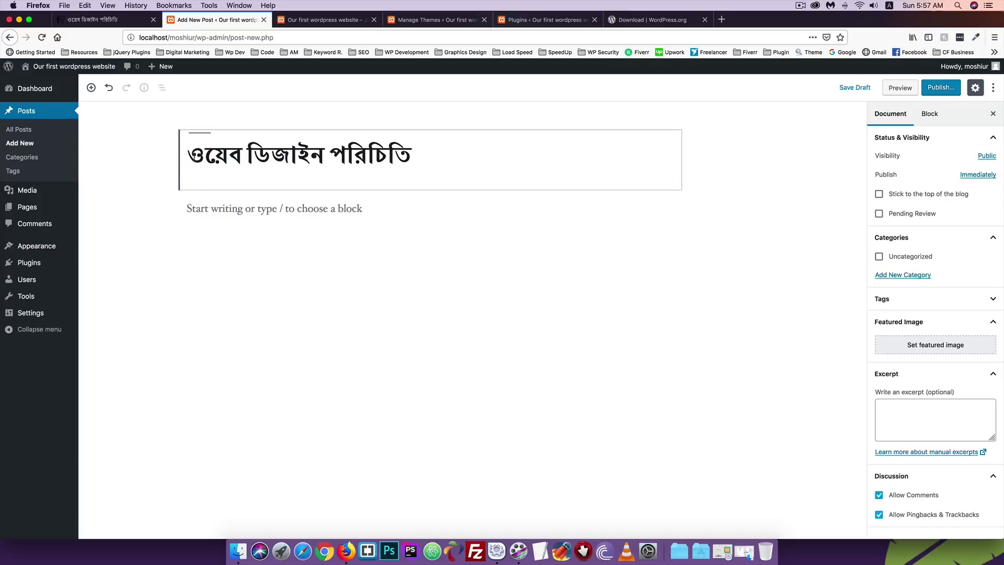
{"action": "left_click", "coordinate": [203, 209]}
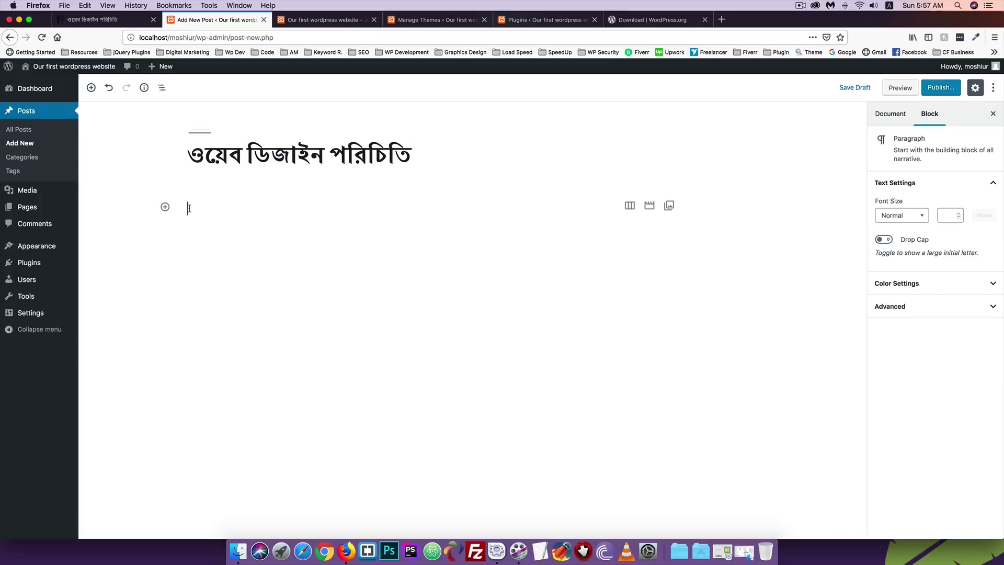
Copy the Web Design article's first paragraph and return to the editor.
{"action": "left_click", "coordinate": [87, 20]}
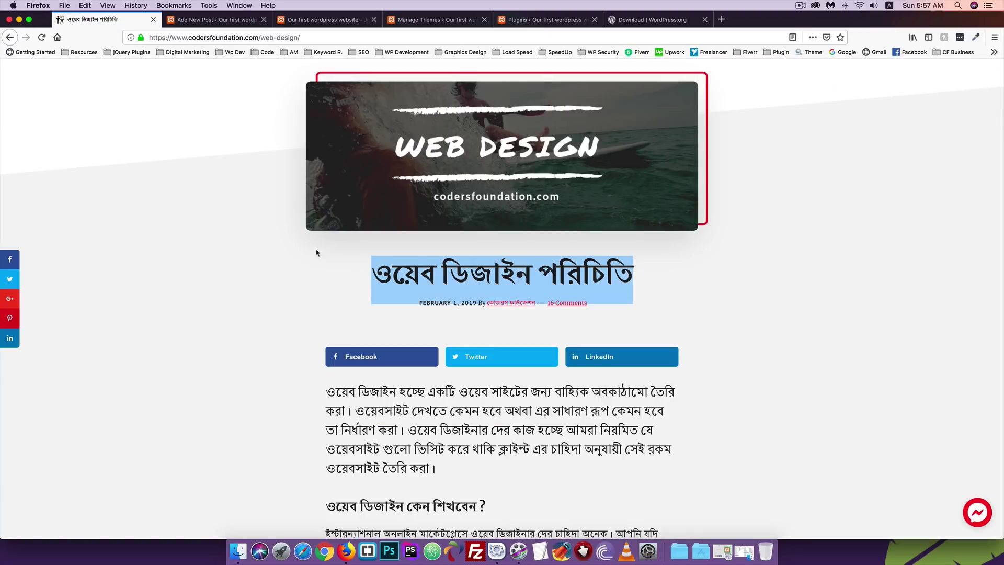
{"action": "scroll", "coordinate": [368, 329], "scroll_direction": "down", "scroll_amount": 3}
{"action": "left_click_drag", "start_coordinate": [439, 373], "coordinate": [326, 297]}
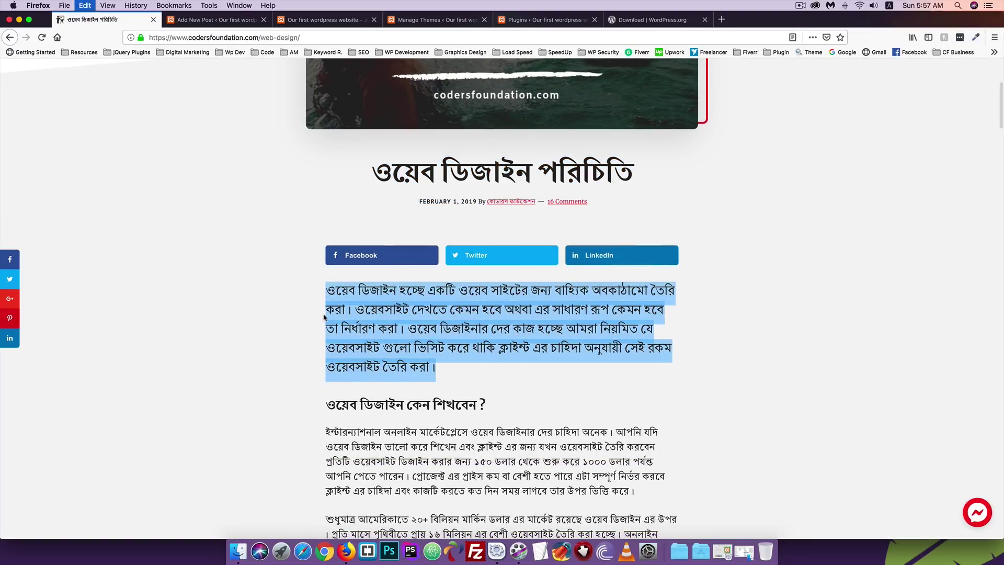
{"action": "left_click", "coordinate": [187, 52]}
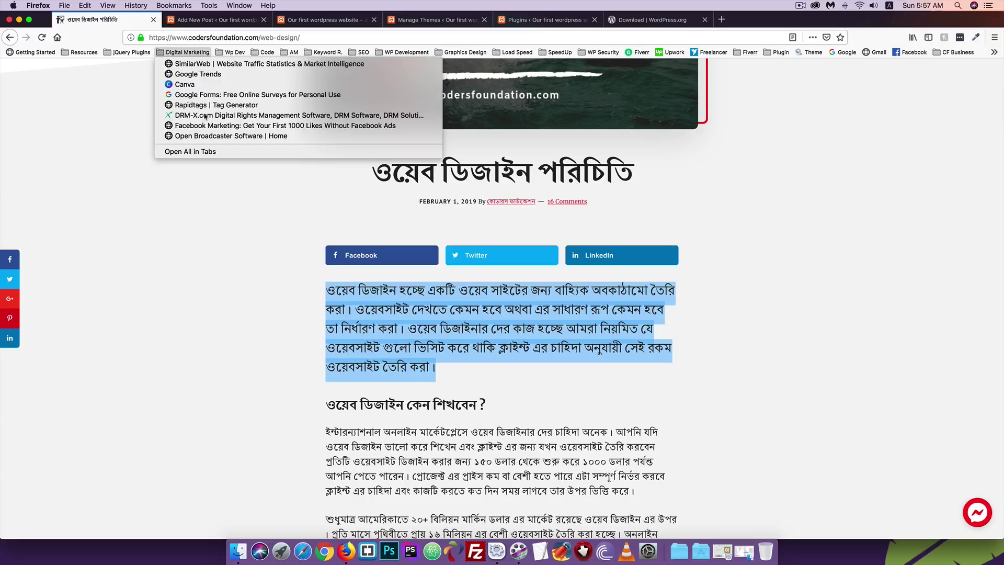
{"action": "left_click", "coordinate": [225, 20]}
{"action": "left_click", "coordinate": [220, 24]}
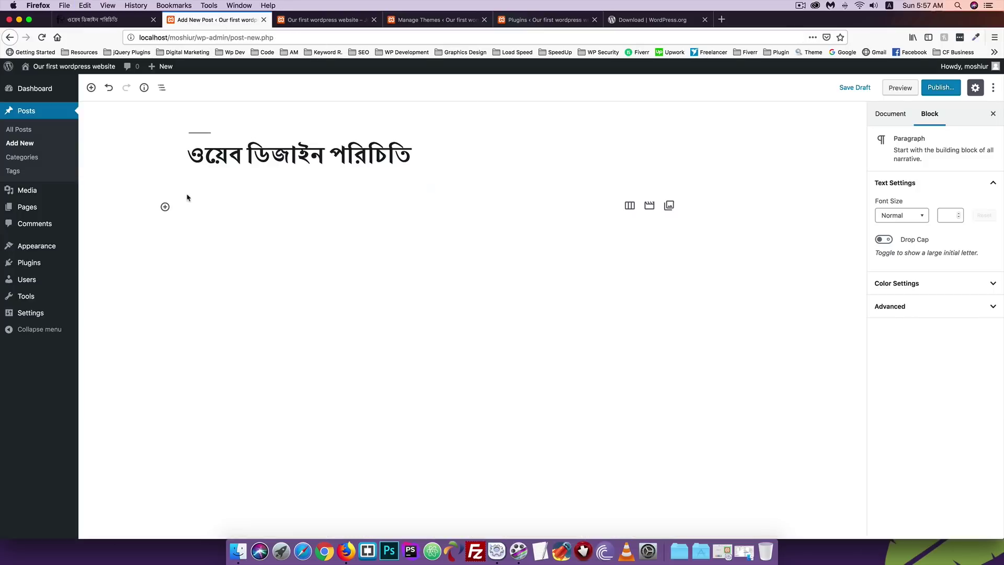
Paste the three-line Bengali web design introduction into the empty paragraph block.
{"action": "left_click", "coordinate": [199, 206]}
{"action": "type", "text": "ওয়েব ডিজাইন হচ্ছে একটি ওয়েব সাইটের জন্য বাহ্যিক অবকাঠামো তৈরি করা। ওয়েবসাইট দেখতে কেমন হবে অথবা এর সাধারণ রূপ কেমন হবে তা নির্ধারণ করা। ওয়েব ডিজাইনার দের কাজ হচ্ছে আমরা নিয়মিত যে ওয়েবসাইট গুলো ভিজিট করে থাকি ক্লাইন্ট এর চাহিদা অনুযায়ী সেই রকম ওয়েবসাইট তৈরি করা।"}
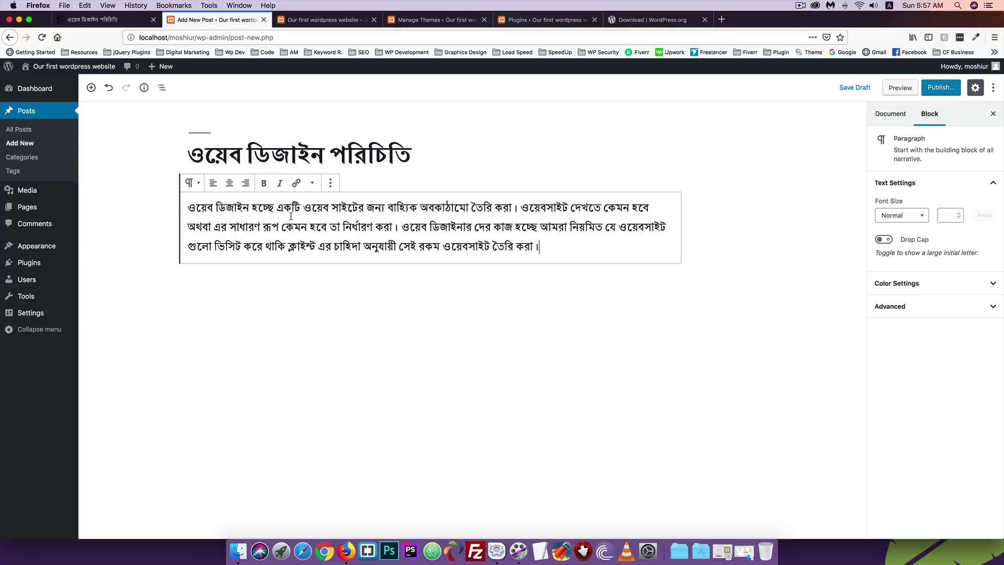
{"action": "left_click", "coordinate": [216, 207]}
{"action": "left_click", "coordinate": [217, 200]}
Convert the introduction paragraph into a bulleted List block.
{"action": "left_click", "coordinate": [192, 183]}
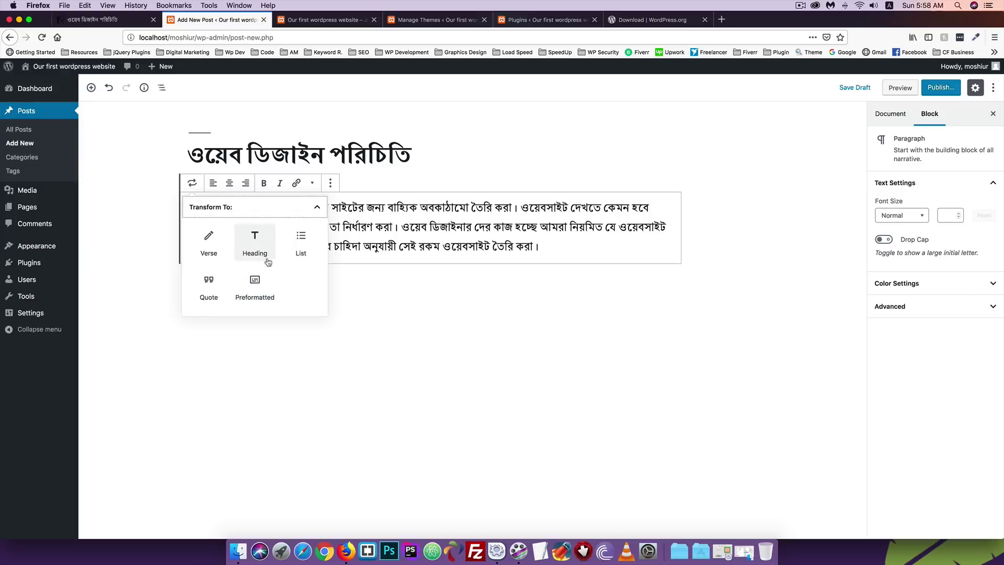
{"action": "left_click", "coordinate": [300, 244]}
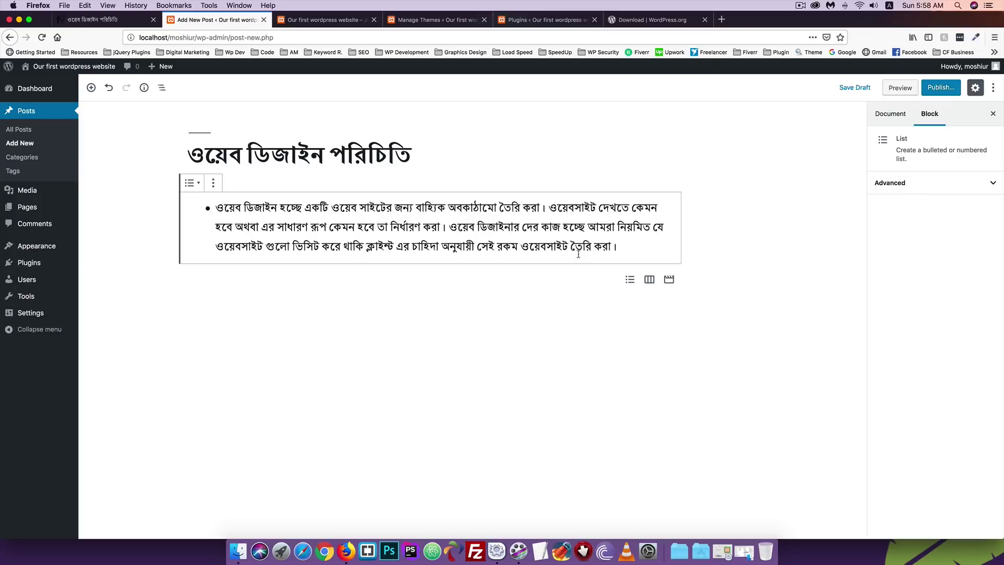
{"action": "left_click", "coordinate": [627, 246]}
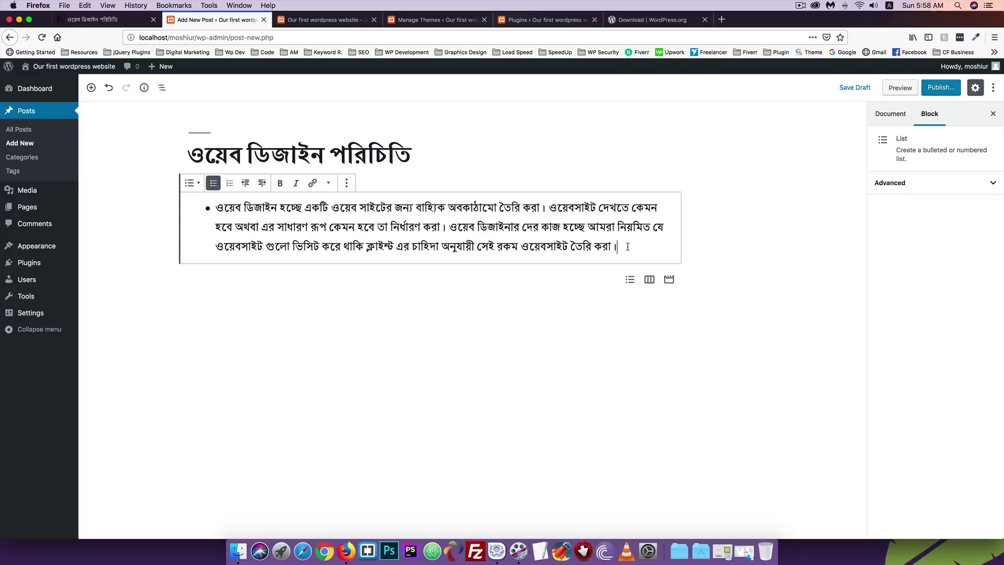
{"action": "key", "text": "Return"}
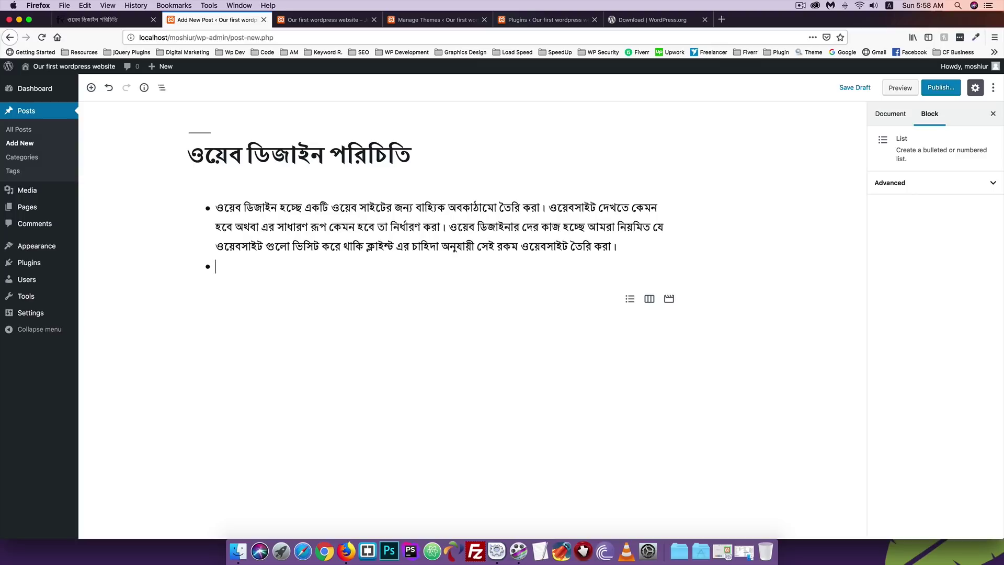
{"action": "key", "text": "Return"}
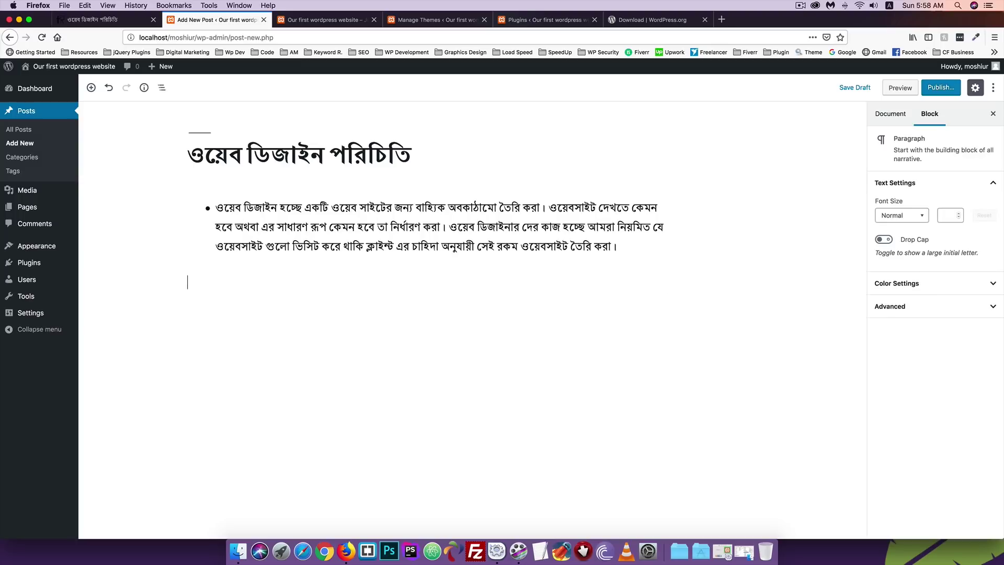
{"action": "key", "text": "BackSpace"}
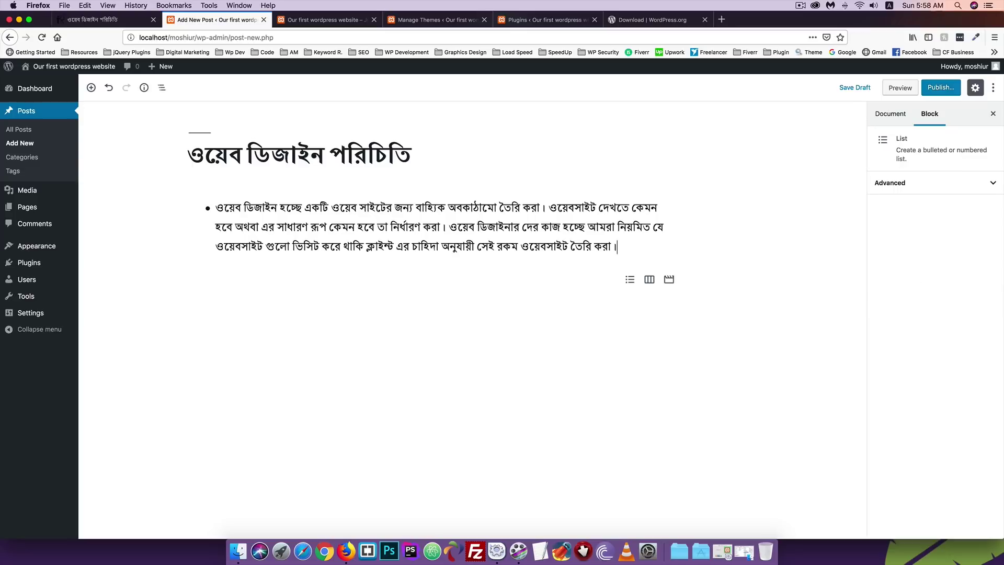
Add a 'Hi' bullet, then delete the extra bullets and empty paragraph.
{"action": "key", "text": "Return"}
{"action": "type", "text": "Hi"}
{"action": "key", "text": "Return"}
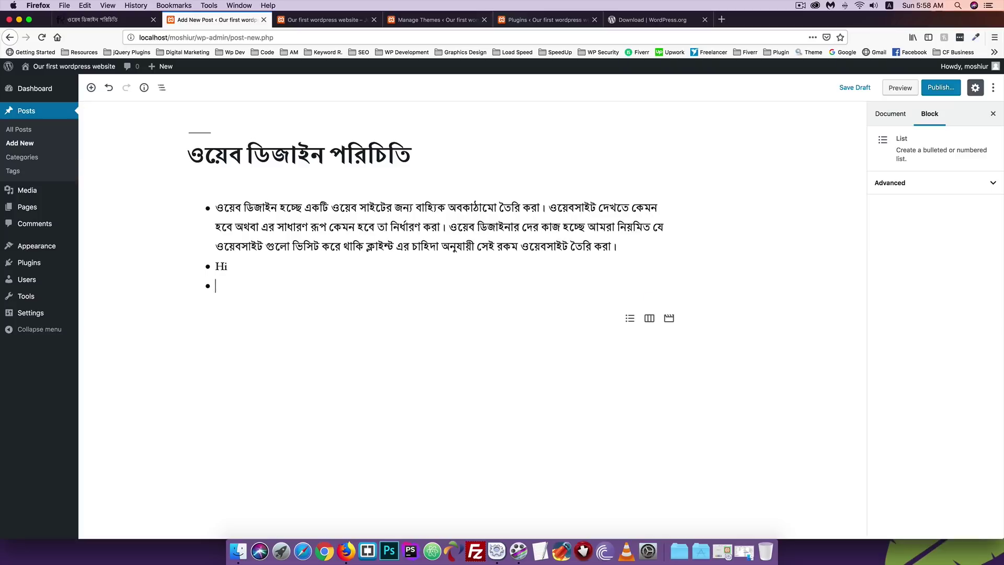
{"action": "key", "text": "BackSpace"}
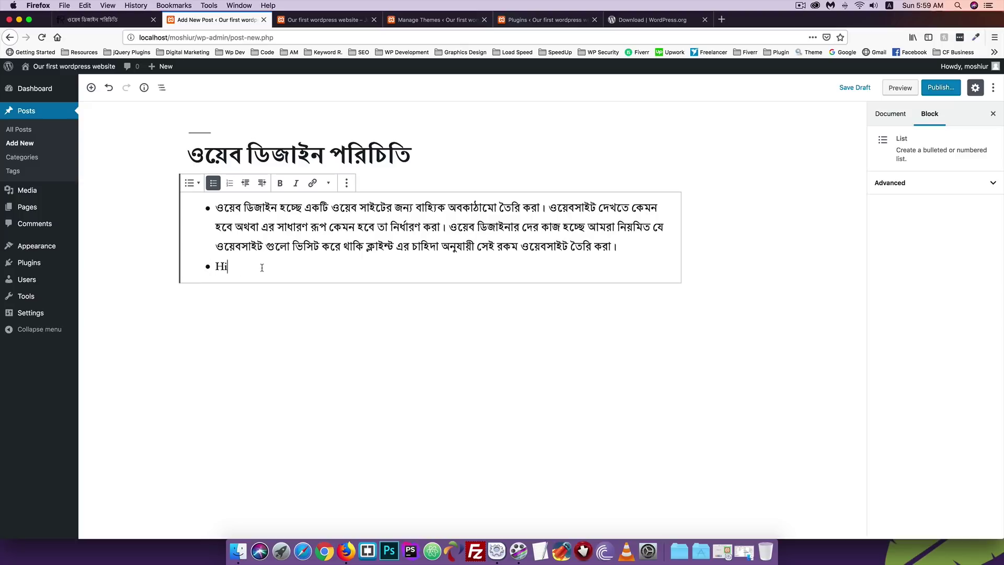
{"action": "key", "text": "Return"}
{"action": "key", "text": "Return"}
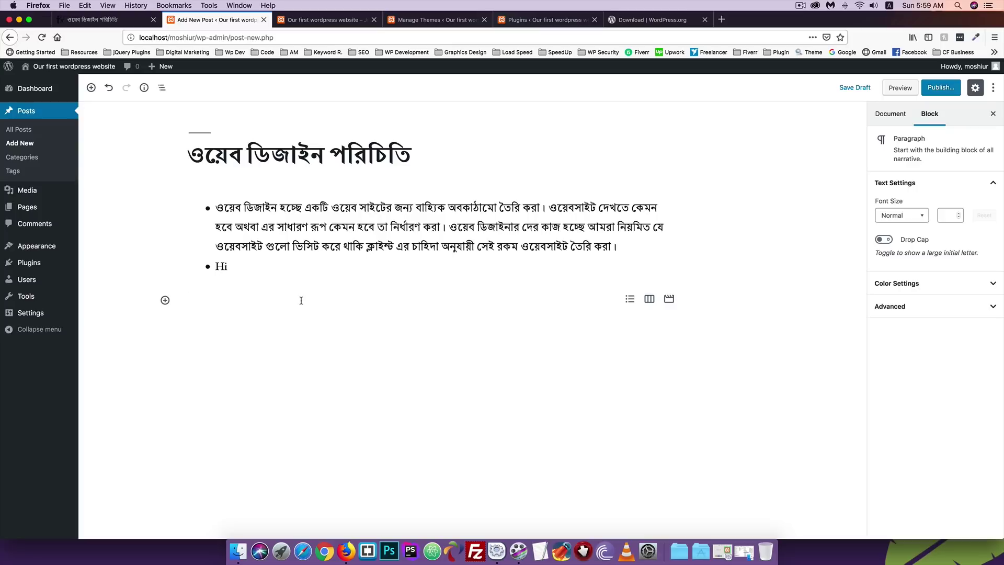
{"action": "key", "text": "BackSpace"}
{"action": "key", "text": "BackSpace"}
{"action": "key", "text": "BackSpace"}
{"action": "key", "text": "BackSpace"}
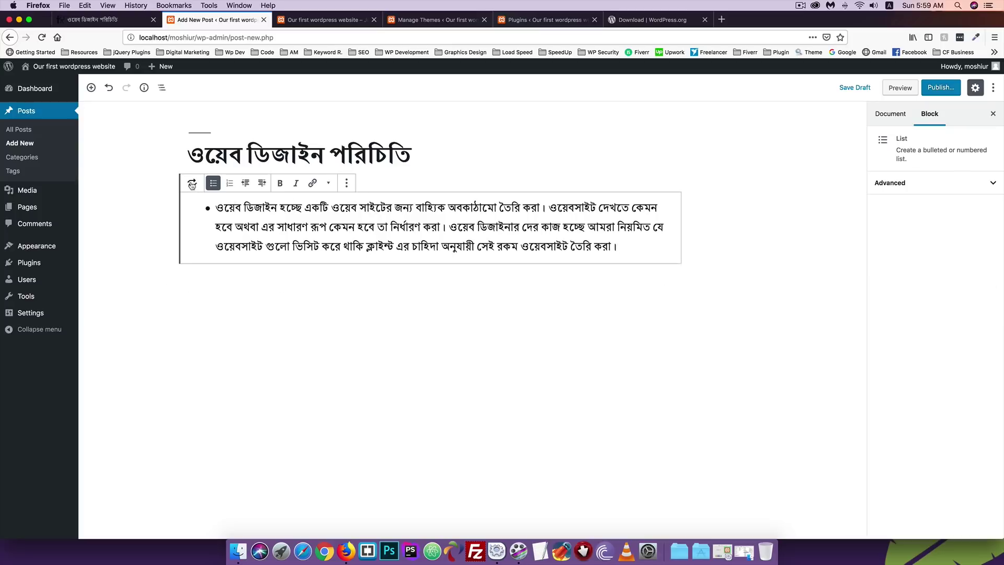
Transform the list back into a Paragraph, then into a Verse block.
{"action": "left_click", "coordinate": [192, 183]}
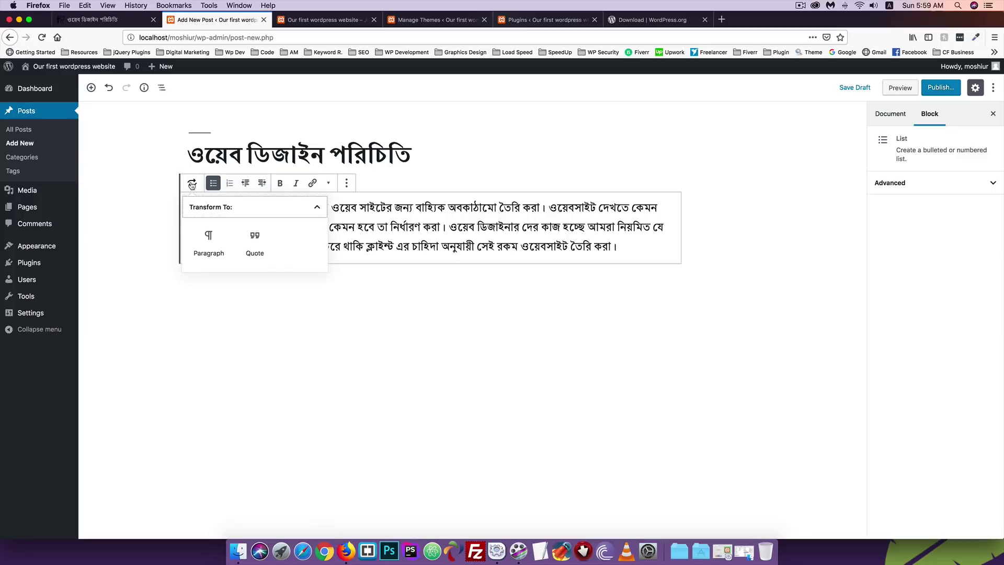
{"action": "left_click", "coordinate": [209, 243]}
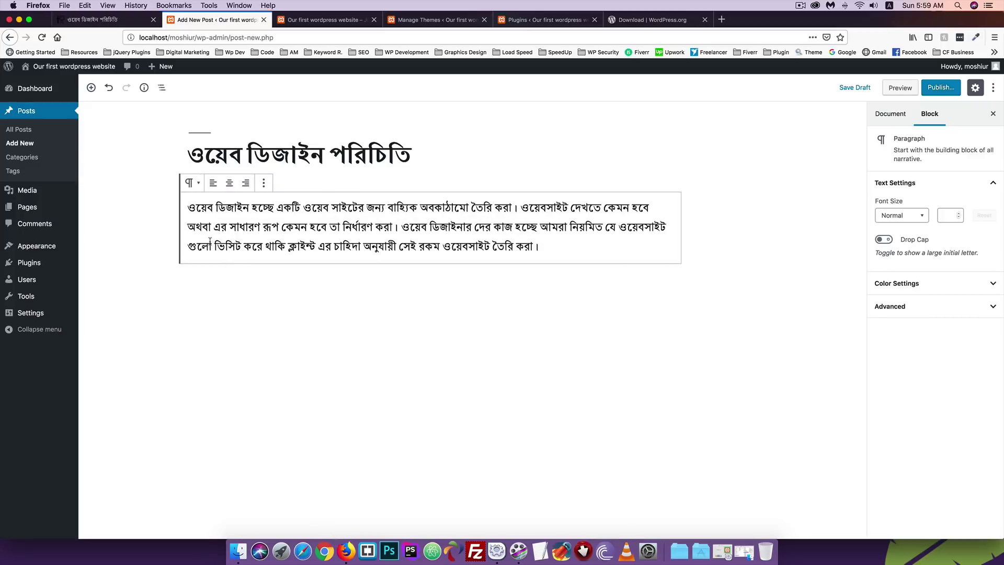
{"action": "left_click", "coordinate": [192, 183]}
{"action": "left_click", "coordinate": [253, 245]}
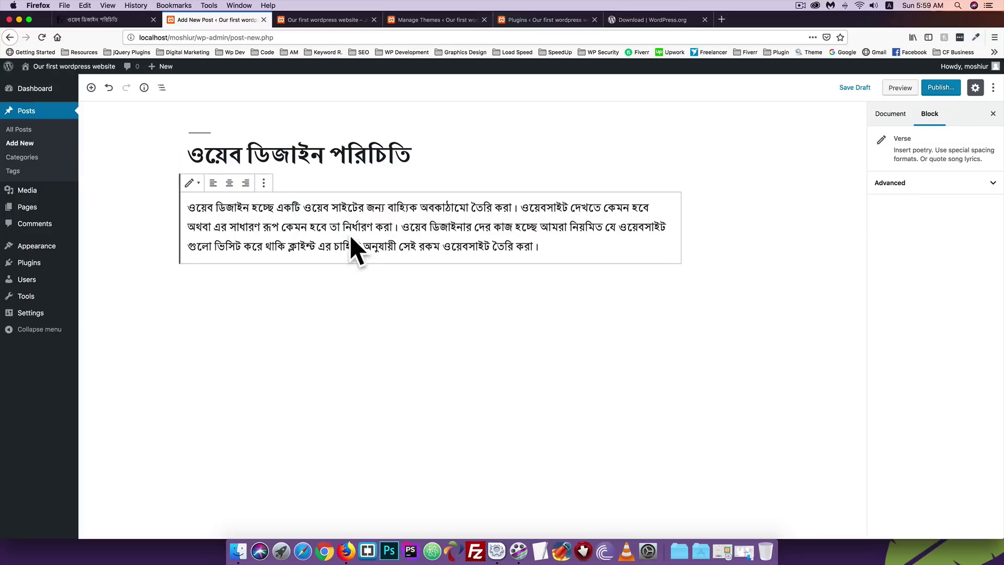
Publish the post and open the published post in a new tab.
{"action": "left_click", "coordinate": [940, 90]}
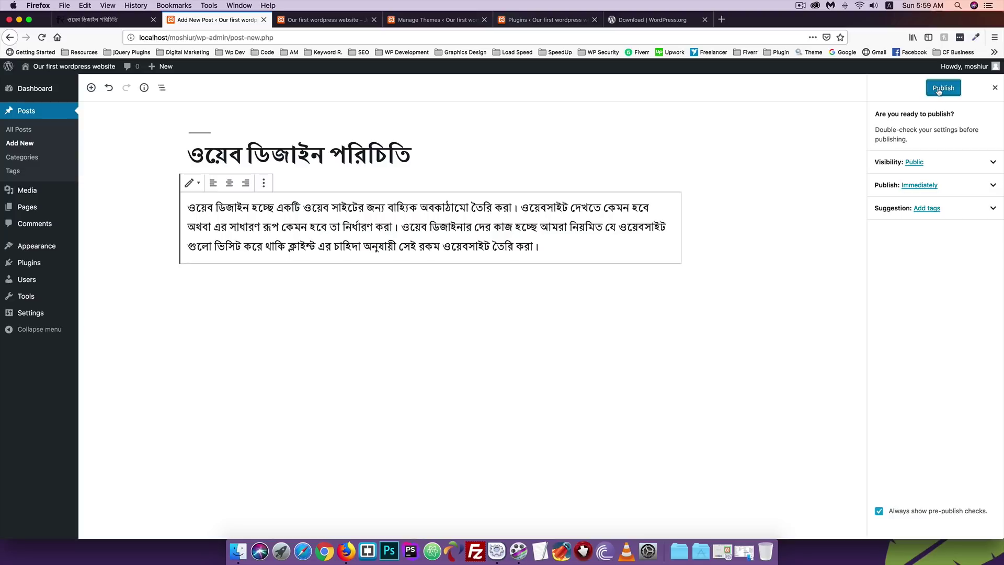
{"action": "left_click", "coordinate": [945, 91]}
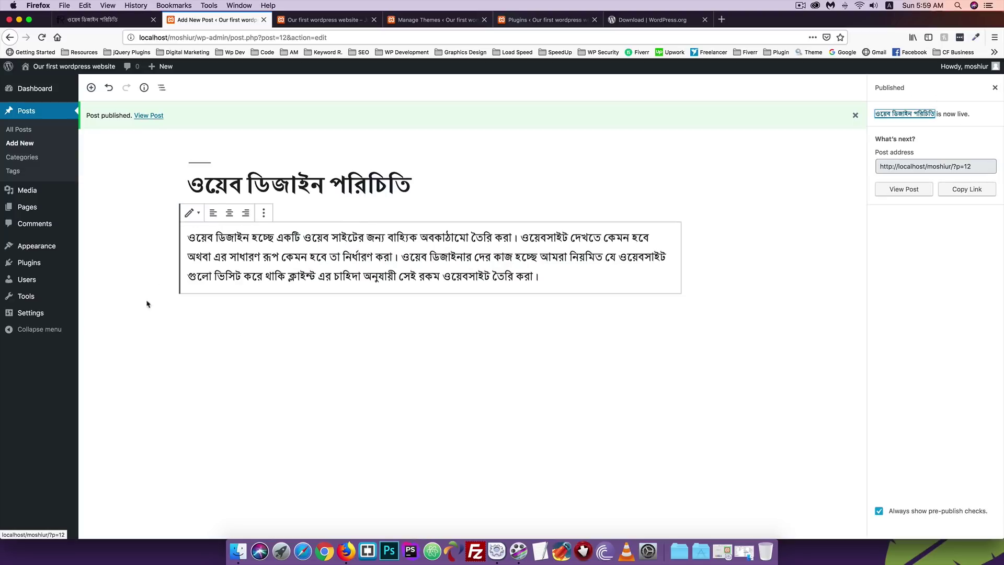
{"action": "right_click", "coordinate": [147, 118]}
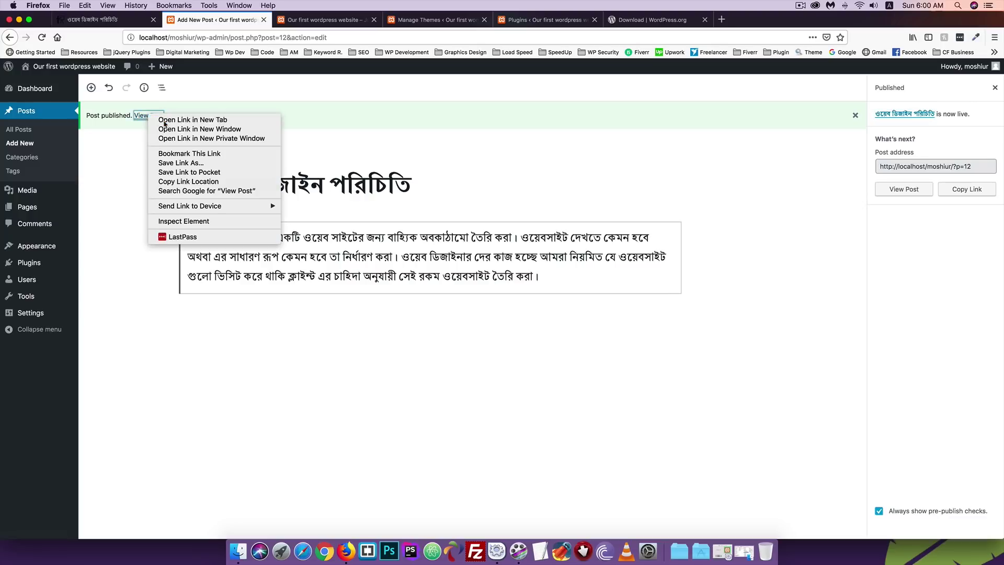
{"action": "left_click", "coordinate": [172, 120]}
{"action": "left_click", "coordinate": [323, 21]}
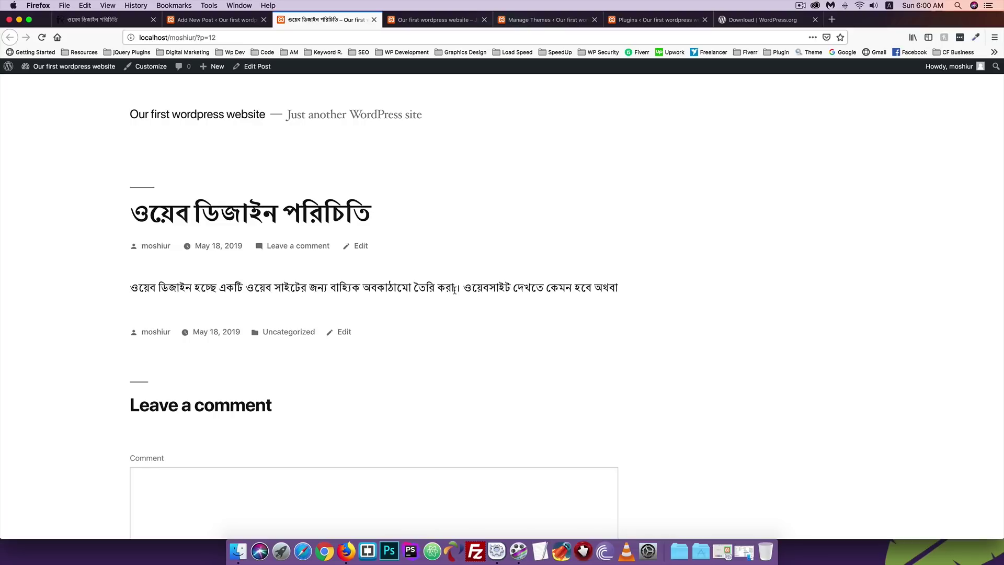
Reload the live post, inspect the one-line Verse text, and return to the editor.
{"action": "key", "text": "super+r"}
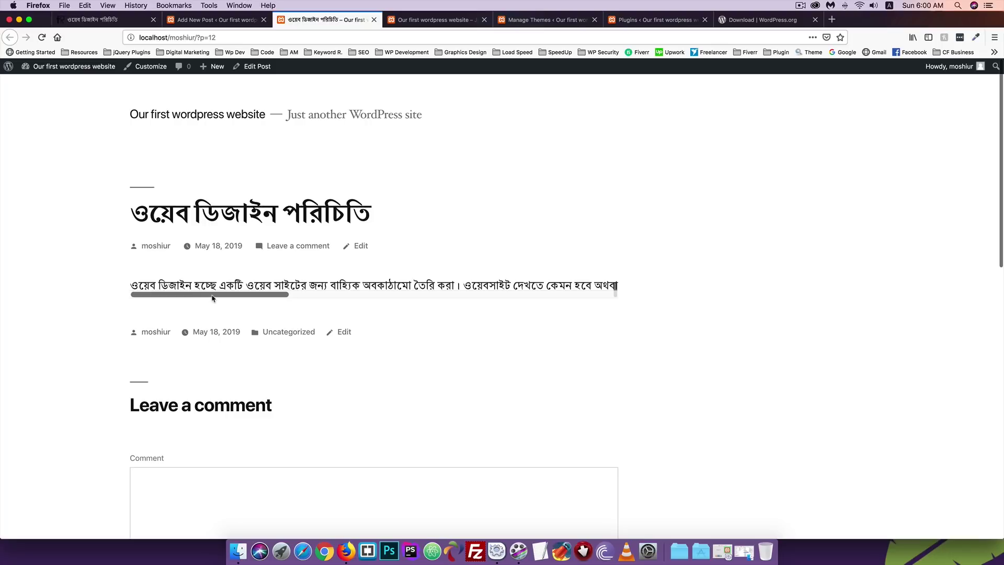
{"action": "left_click_drag", "start_coordinate": [211, 298], "coordinate": [647, 293]}
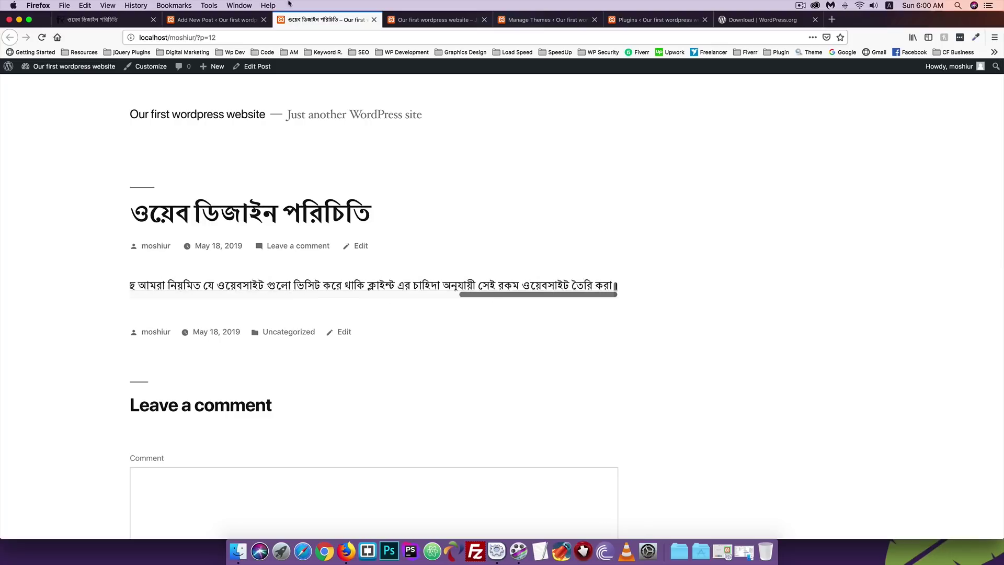
{"action": "left_click", "coordinate": [217, 20]}
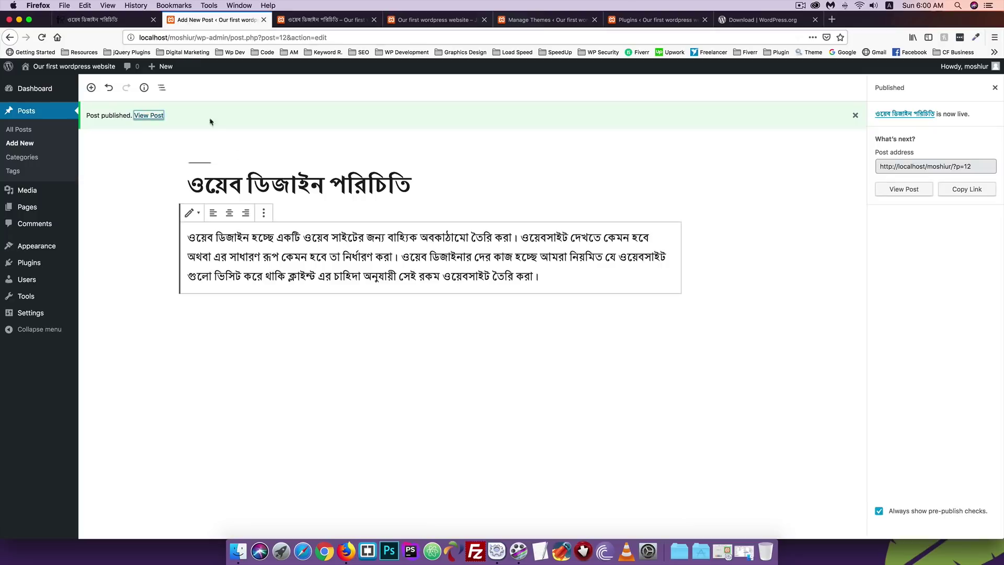
Convert the Bengali text block into a Paragraph block and update the post.
{"action": "left_click", "coordinate": [191, 215]}
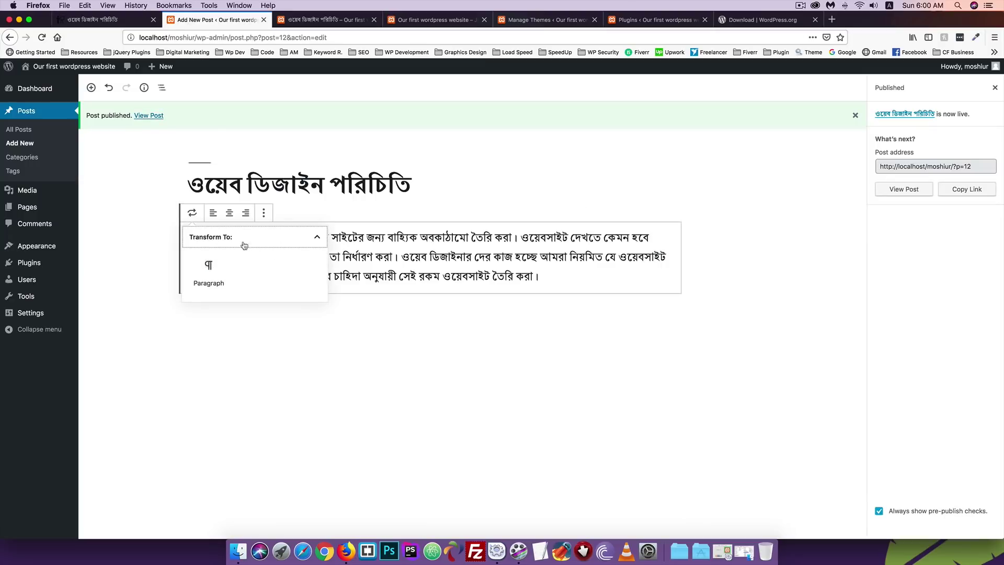
{"action": "left_click", "coordinate": [200, 273]}
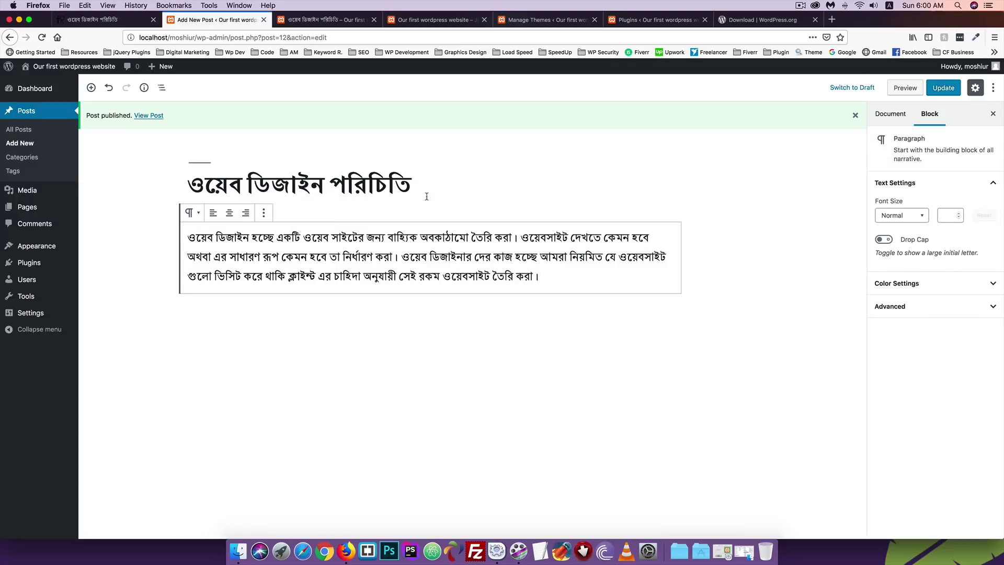
{"action": "left_click", "coordinate": [944, 87]}
Reload the live post page to check the wrapped paragraph, then return to the editor.
{"action": "left_click", "coordinate": [299, 22]}
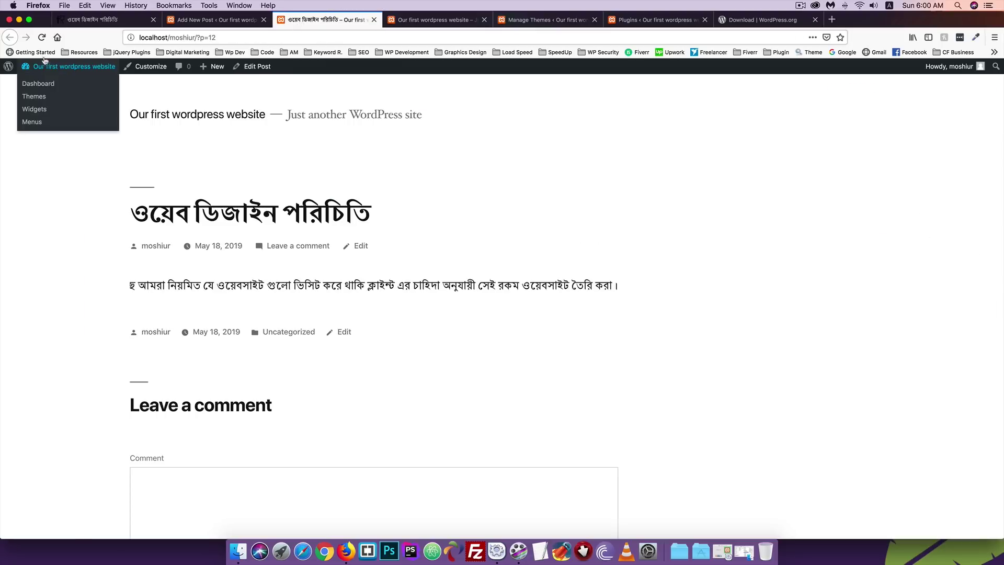
{"action": "left_click", "coordinate": [43, 39]}
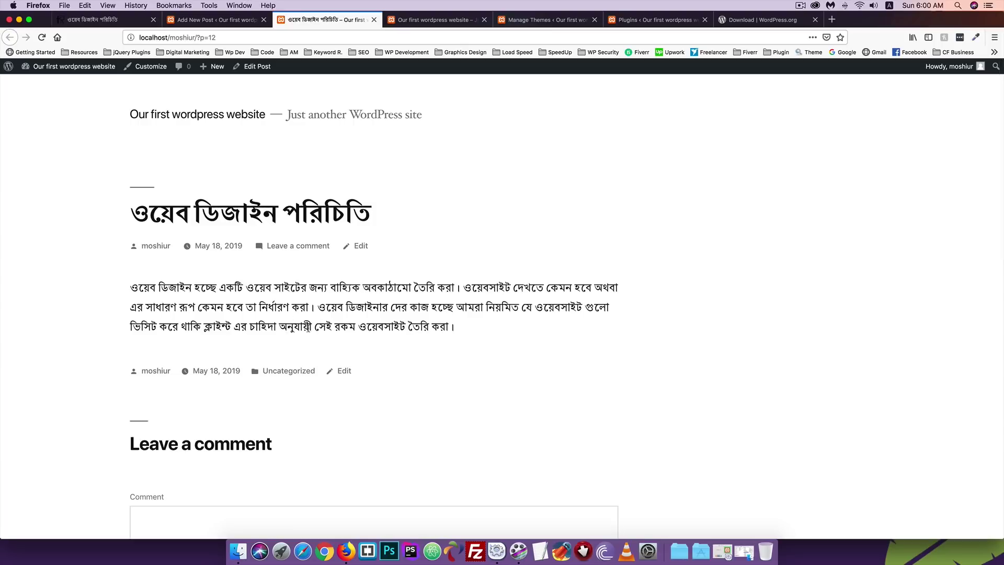
{"action": "left_click", "coordinate": [216, 20]}
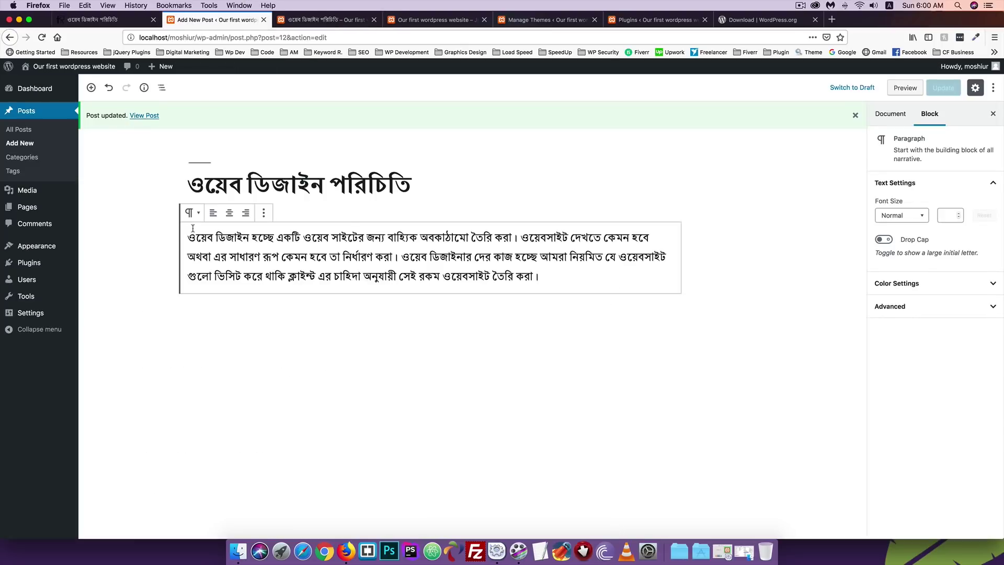
{"action": "left_click", "coordinate": [192, 212]}
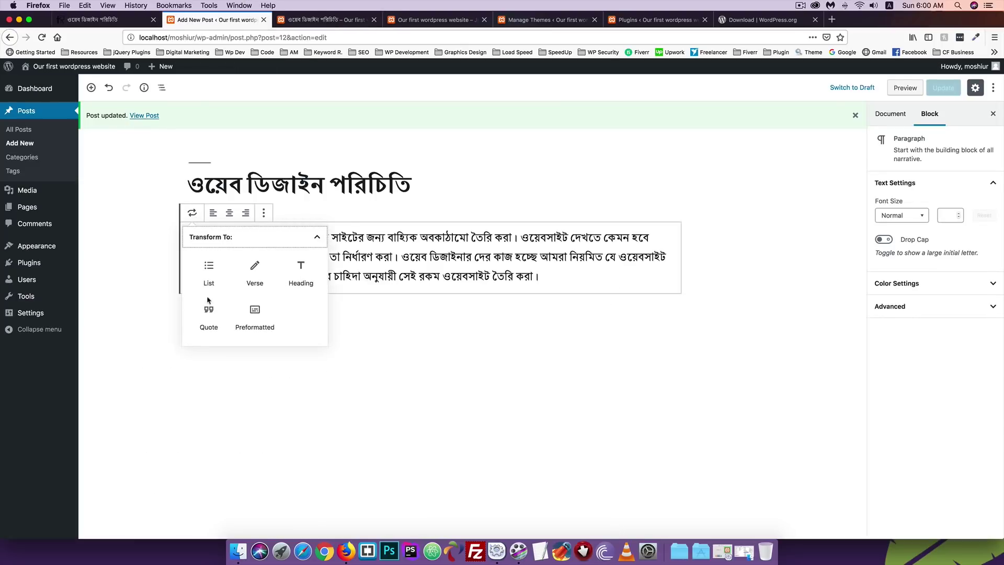
{"action": "left_click", "coordinate": [375, 256]}
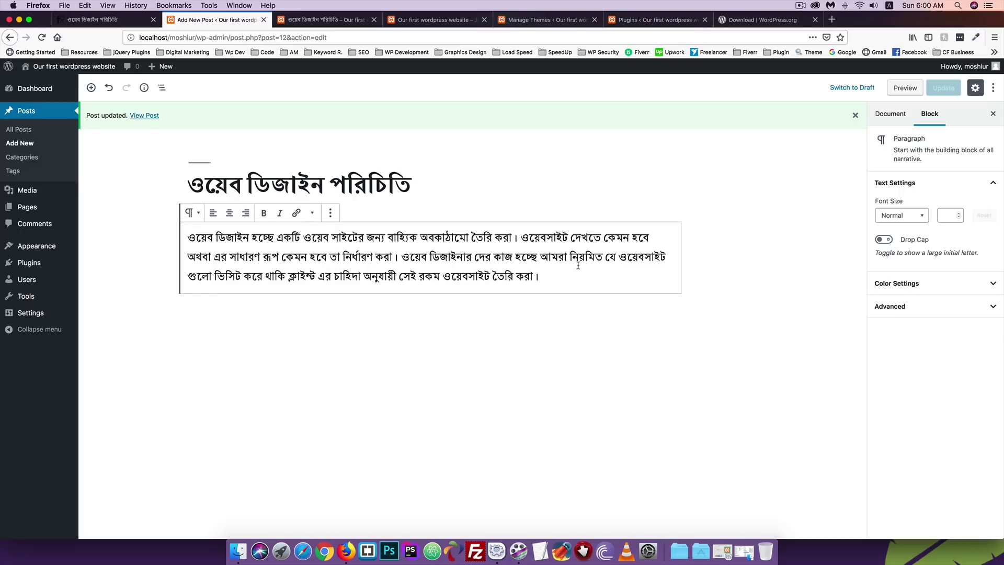
{"action": "left_click_drag", "start_coordinate": [552, 276], "coordinate": [518, 240]}
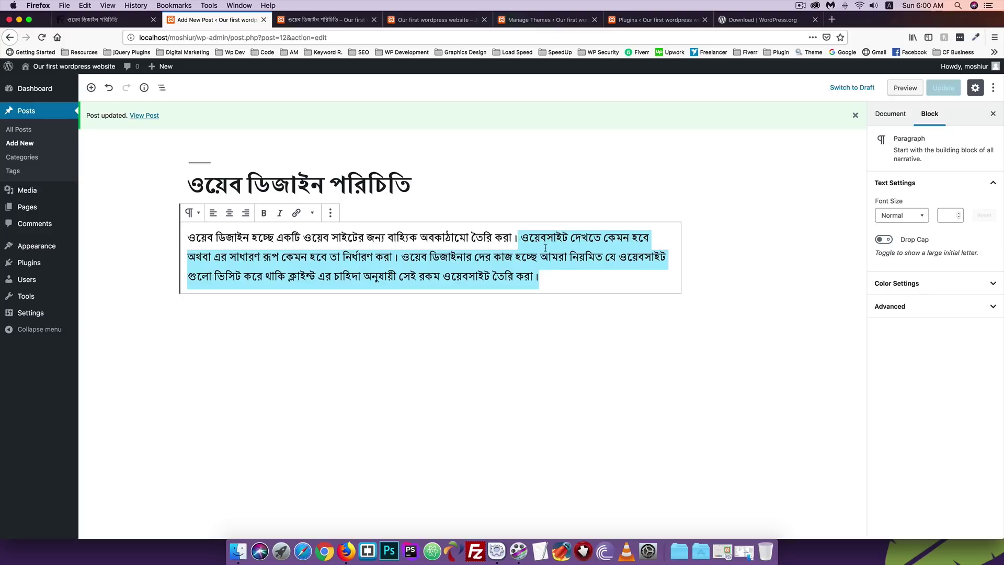
{"action": "key", "text": "BackSpace"}
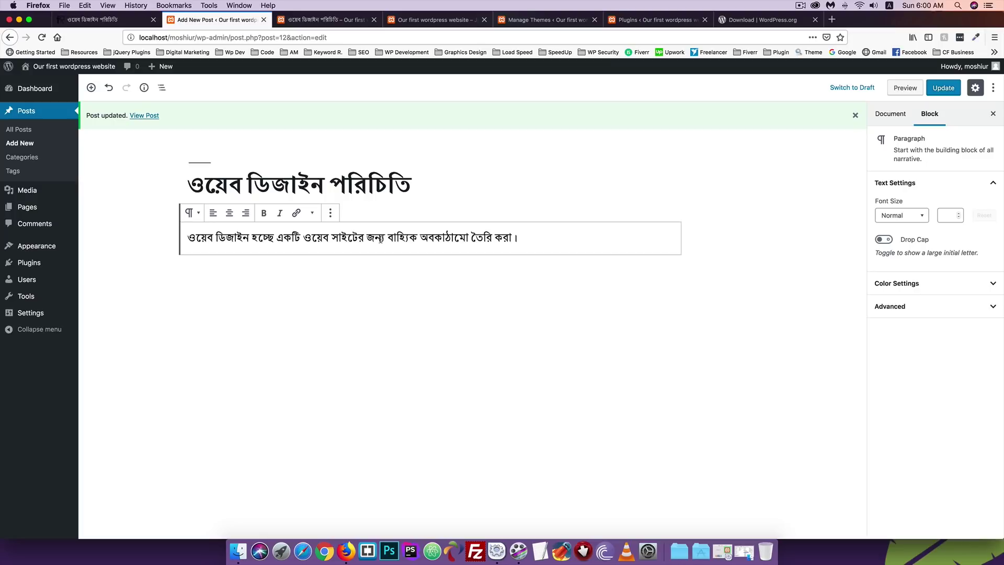
{"action": "left_click_drag", "start_coordinate": [537, 237], "coordinate": [158, 240]}
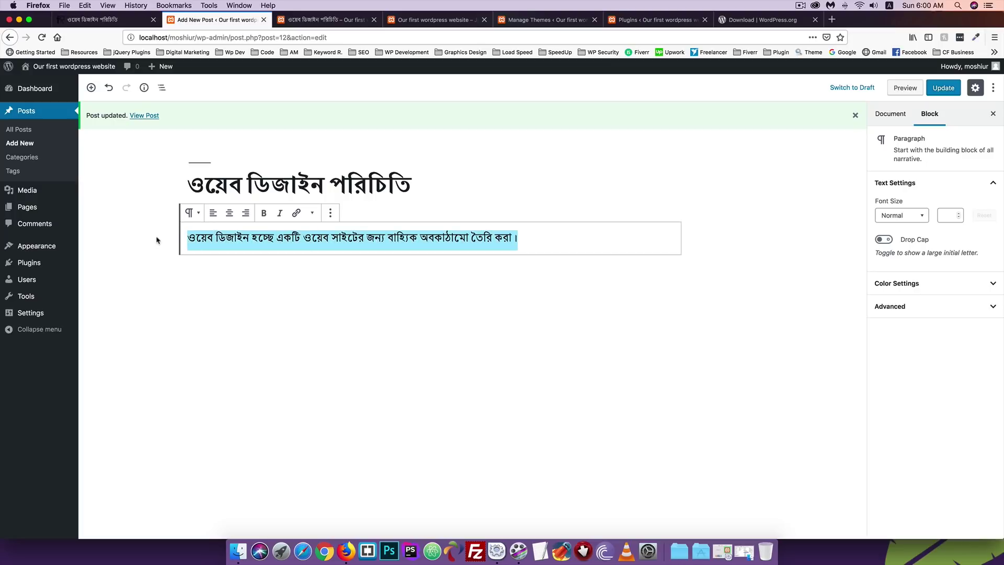
{"action": "left_click", "coordinate": [192, 213]}
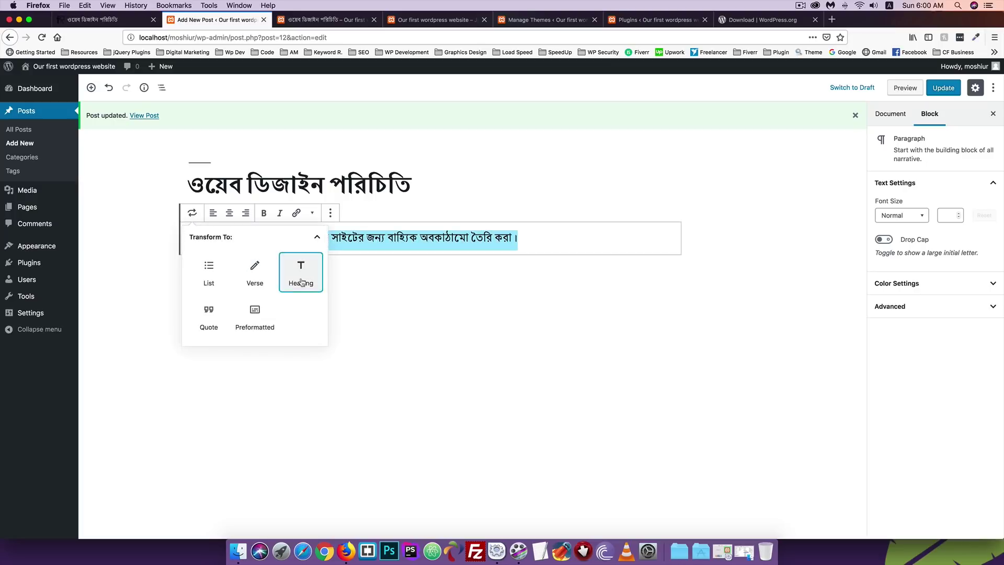
{"action": "left_click", "coordinate": [301, 278]}
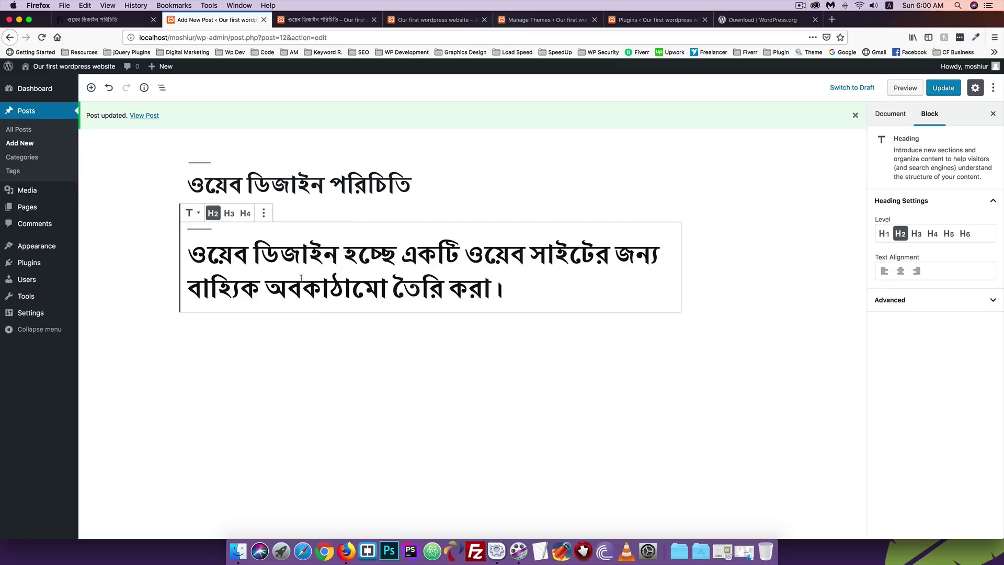
{"action": "left_click", "coordinate": [229, 213]}
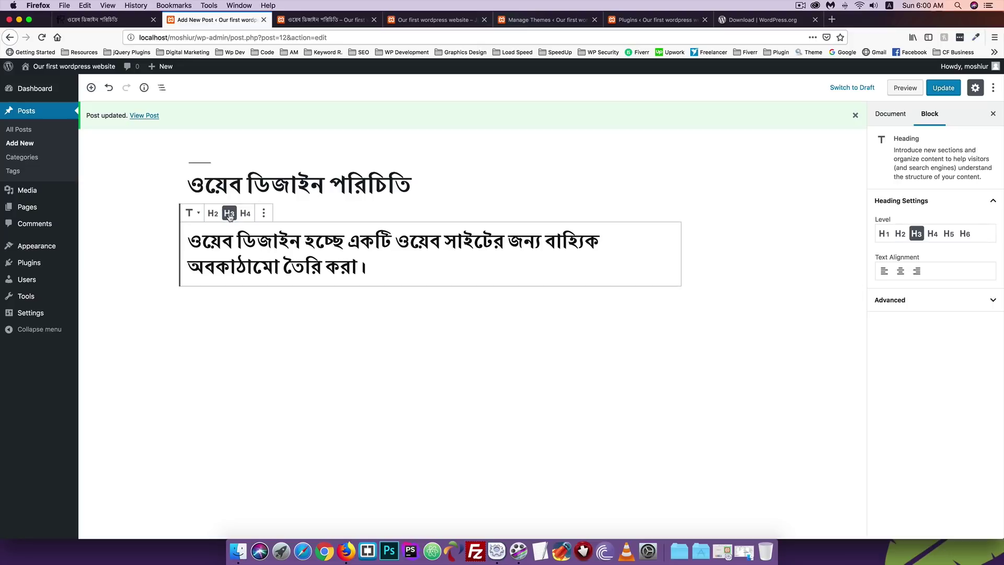
{"action": "left_click", "coordinate": [245, 213]}
{"action": "left_click", "coordinate": [265, 215]}
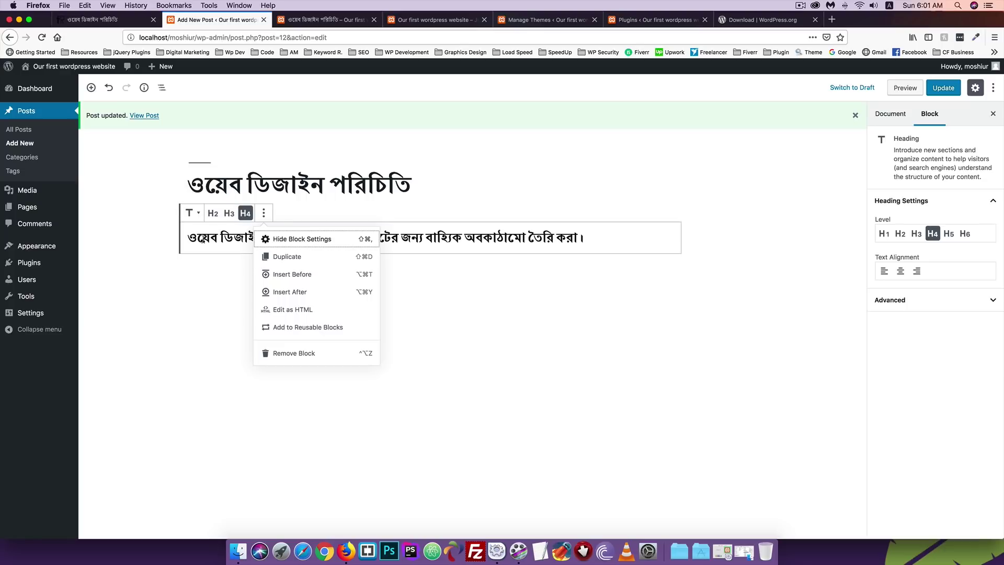
{"action": "key", "text": "Escape"}
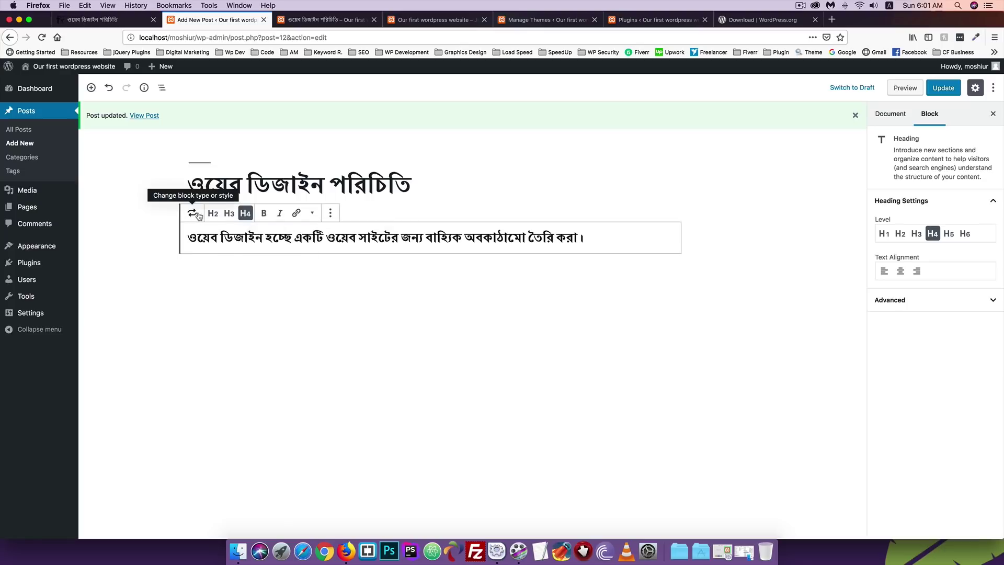
{"action": "left_click", "coordinate": [192, 212]}
{"action": "left_click", "coordinate": [189, 212]}
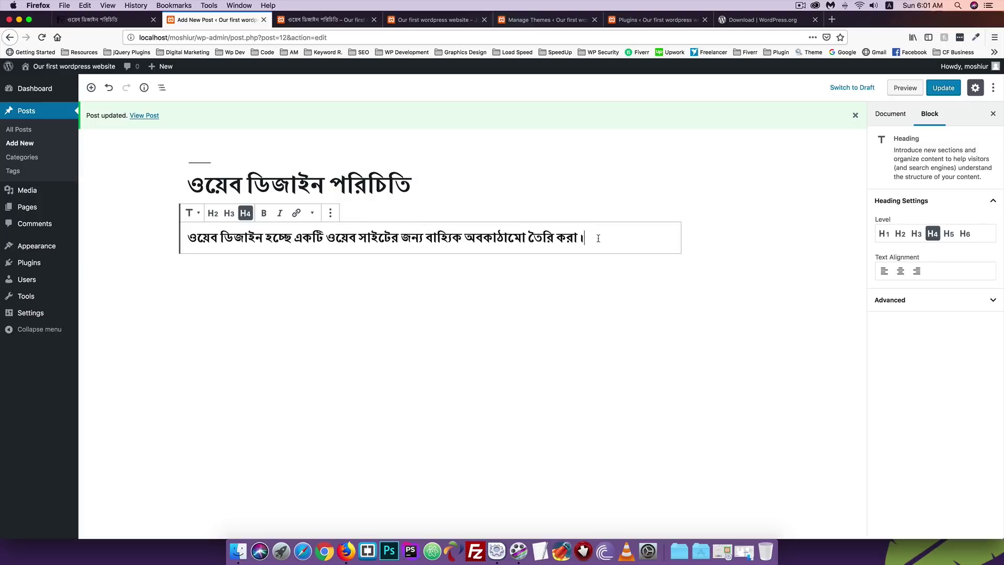
{"action": "left_click_drag", "start_coordinate": [598, 238], "coordinate": [45, 242]}
{"action": "left_click", "coordinate": [189, 213]}
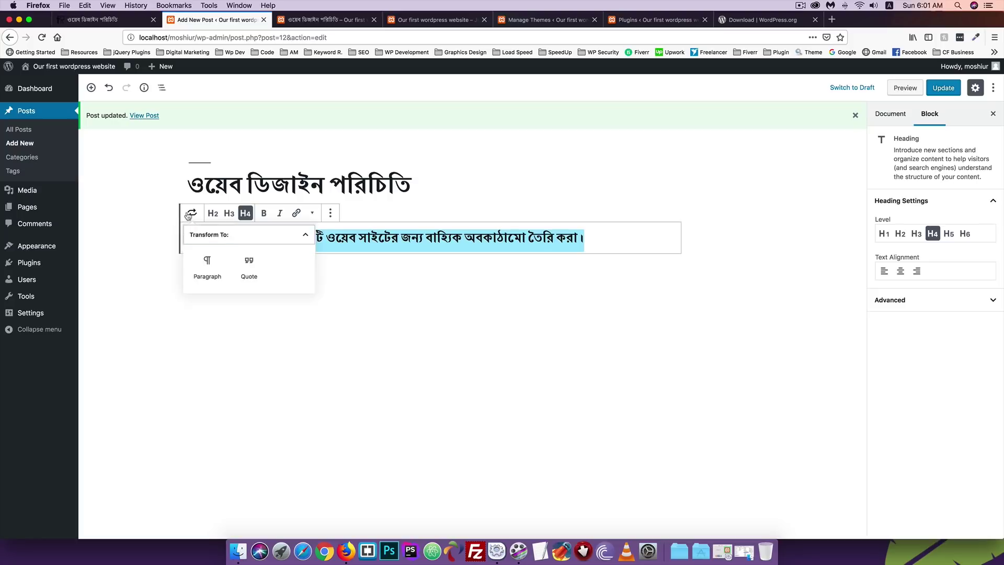
{"action": "left_click", "coordinate": [208, 273]}
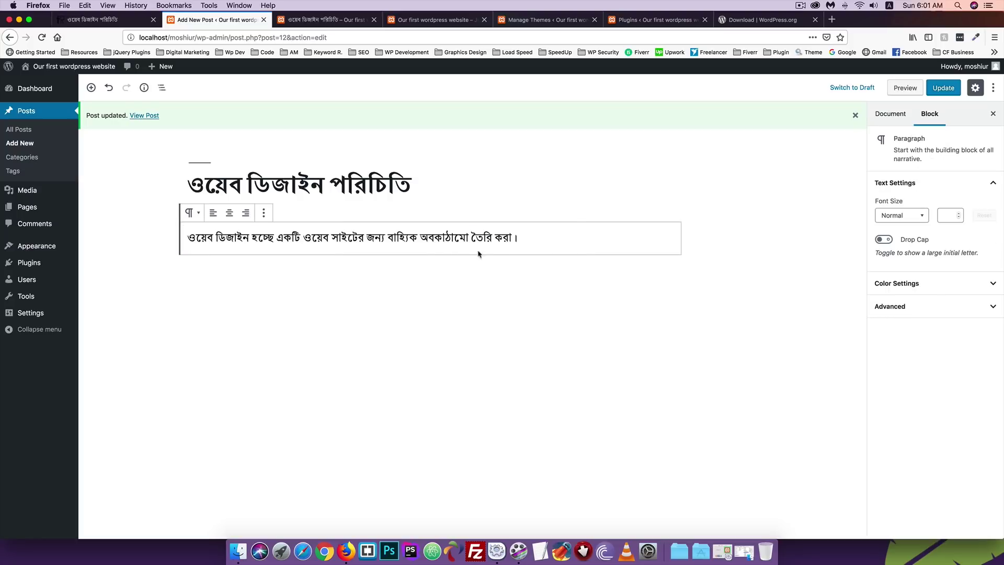
{"action": "left_click", "coordinate": [534, 234]}
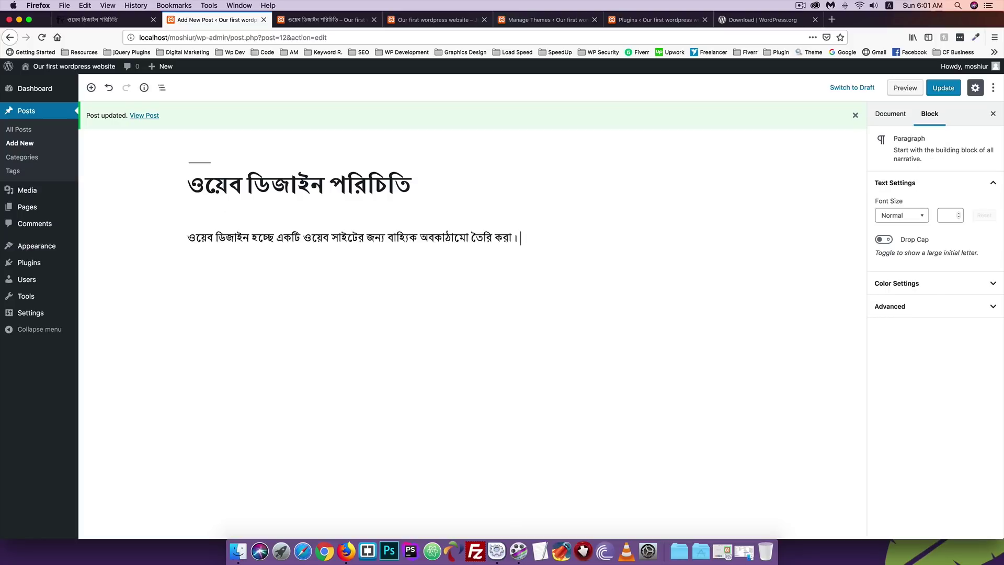
{"action": "type", "text": "ওয়েবসাইট দেখতে কেমন হবে অথবা এর সাধারণ রূপ কেমন হবে তা নির্ধারণ করা। ওয়েব ডিজাইনার দের কাজ হচ্ছে আমরা নিয়মিত যে ওয়েবসাইট গুলো ভিজিট করে থাকি ক্লাইন্ট এর চাহিদা অনুযায়ী সেই রকম ওয়েবসাইট তৈরি করা।"}
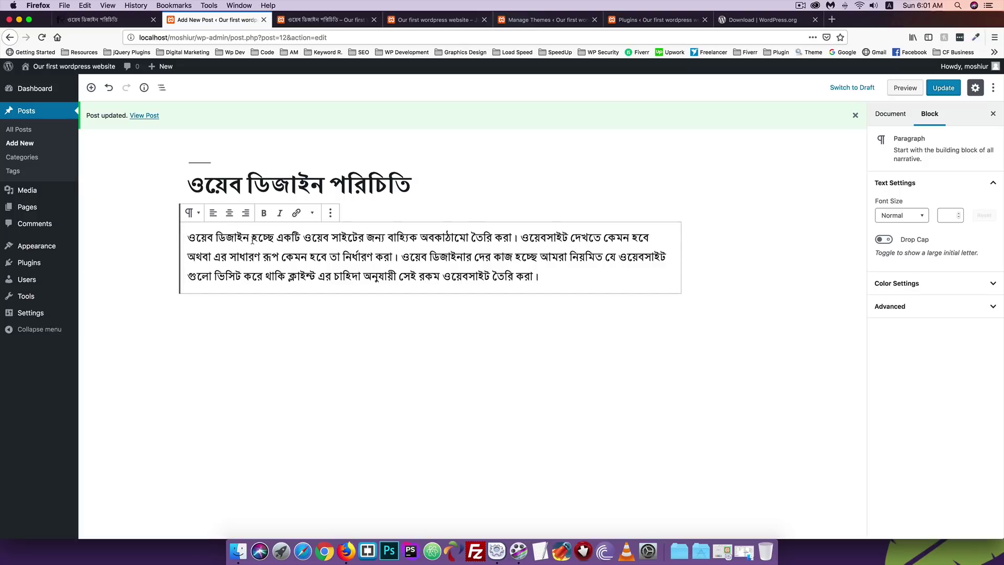
{"action": "left_click", "coordinate": [199, 215]}
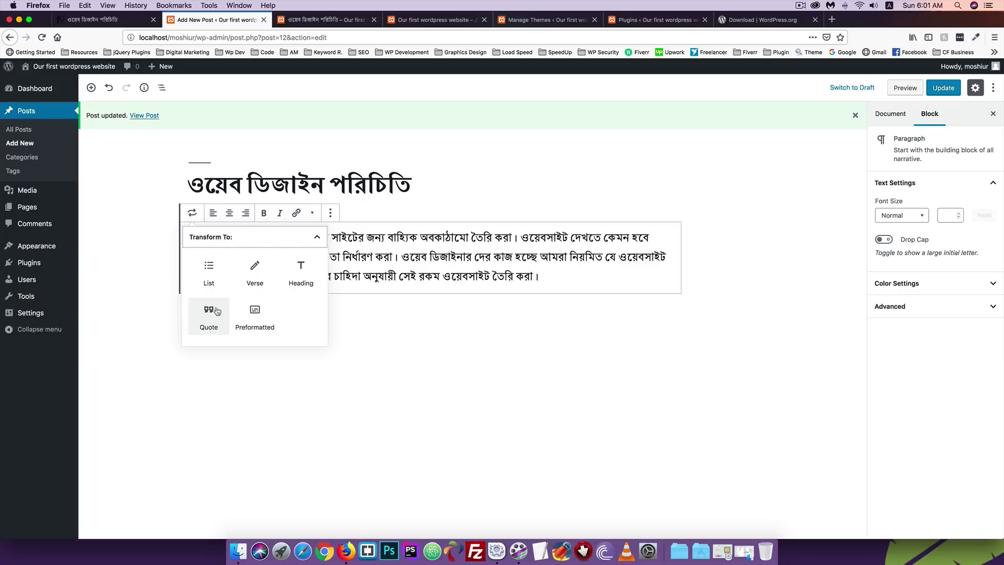
Turn the paragraph into a Quote block with the author's name as its citation.
{"action": "left_click", "coordinate": [407, 275]}
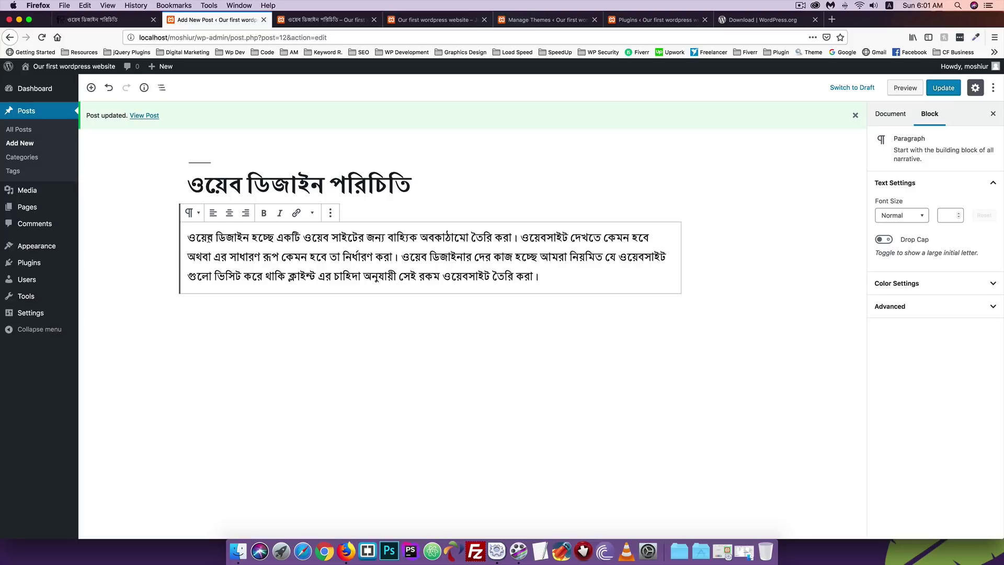
{"action": "left_click_drag", "start_coordinate": [572, 279], "coordinate": [186, 241]}
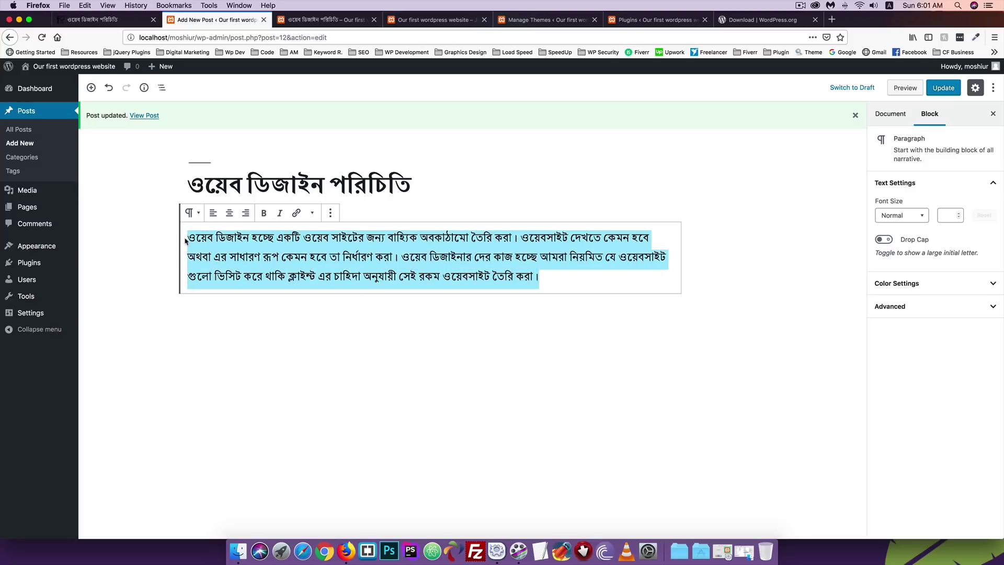
{"action": "left_click", "coordinate": [191, 212]}
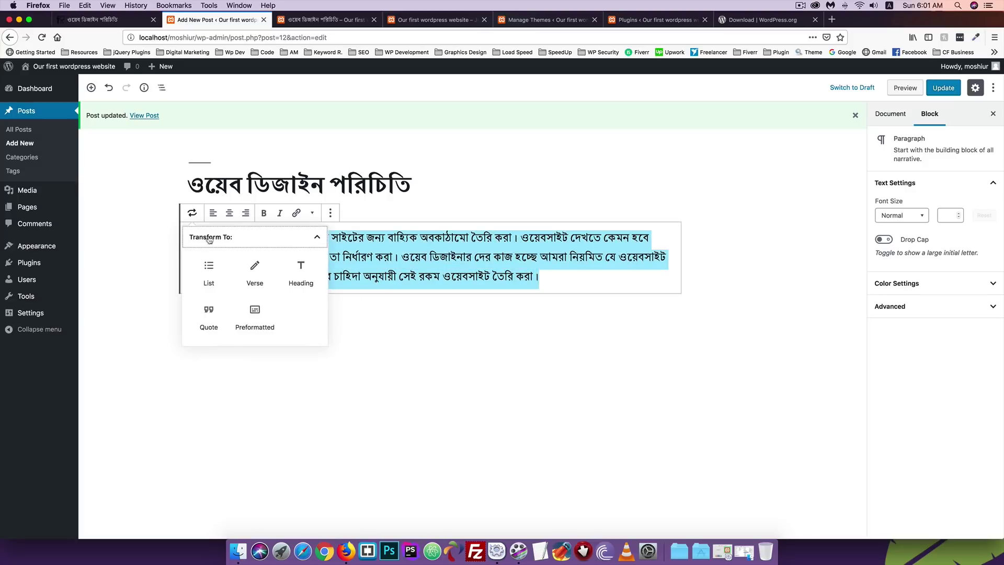
{"action": "left_click", "coordinate": [208, 316]}
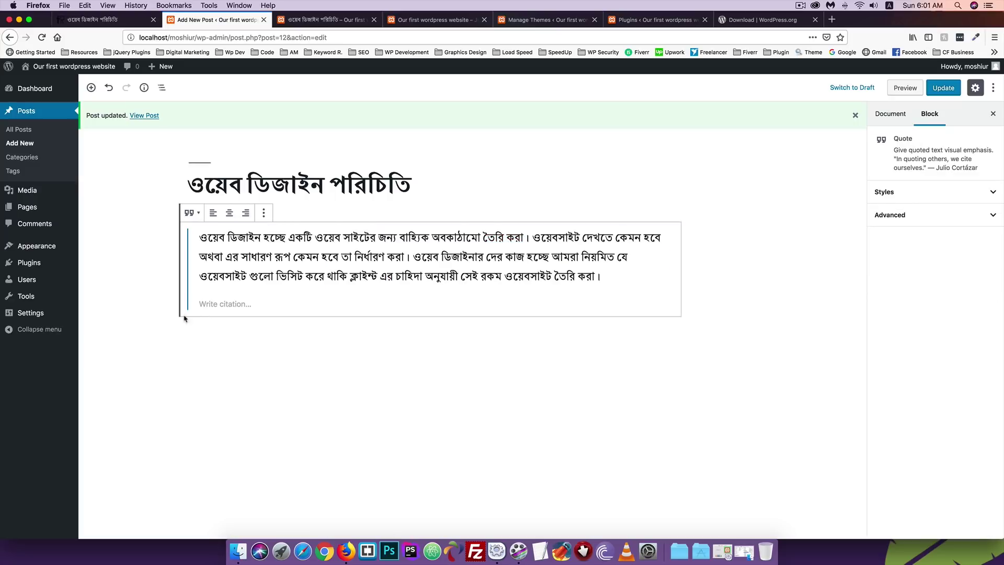
{"action": "left_click", "coordinate": [212, 304]}
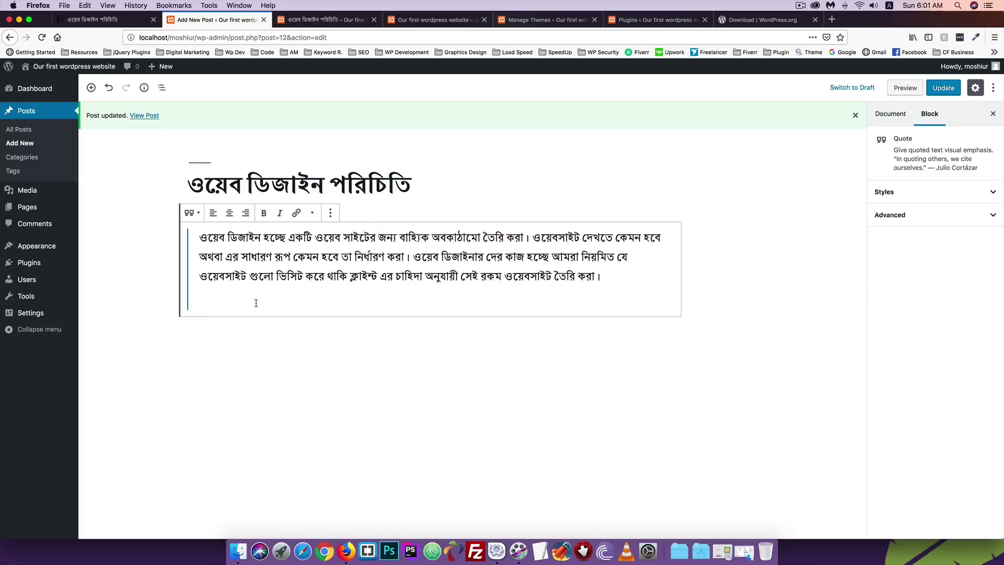
{"action": "type", "text": "-"}
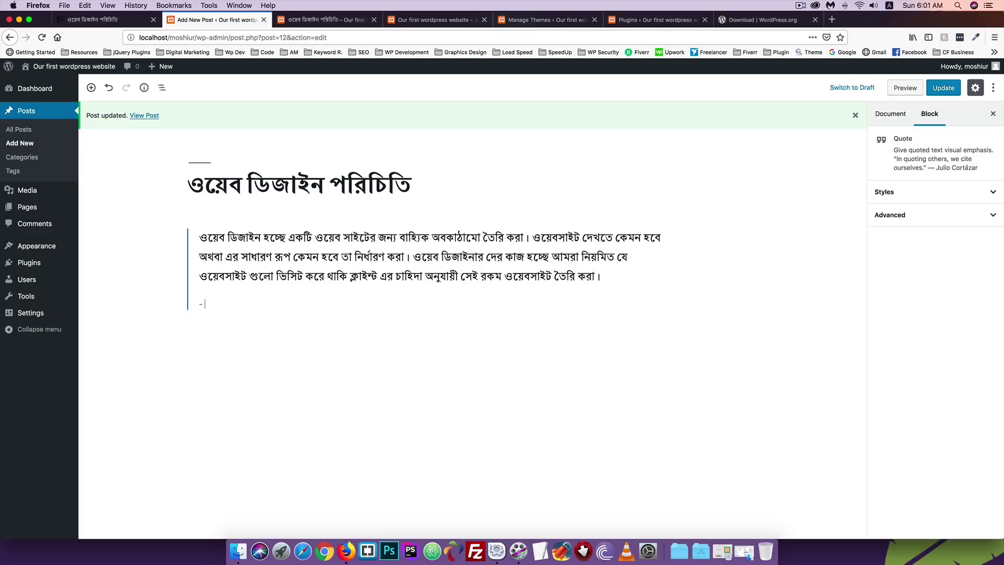
{"action": "type", "text": " Moshiur"}
Update the post, reload the live page to view the quote, then return to the editor.
{"action": "left_click", "coordinate": [943, 87]}
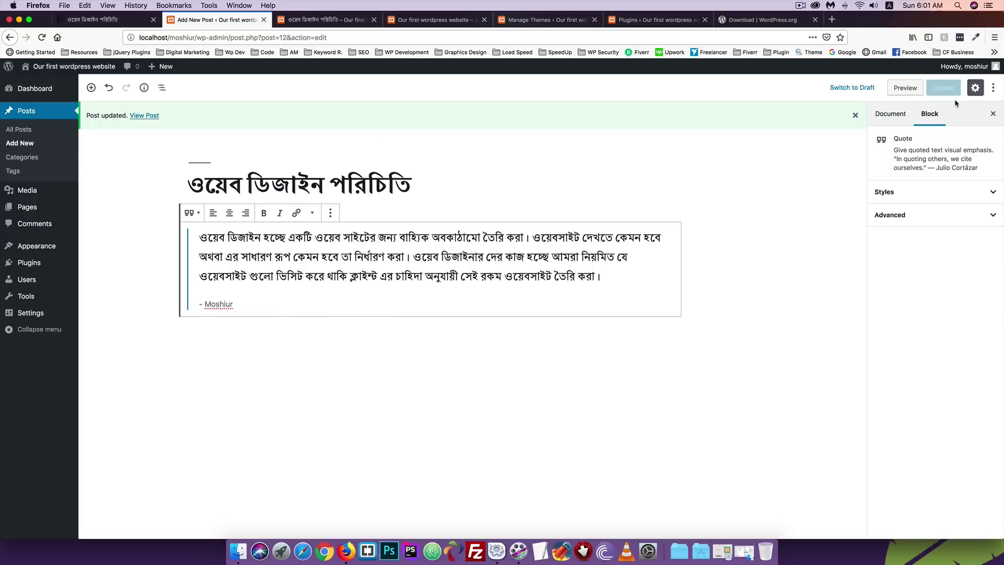
{"action": "left_click", "coordinate": [327, 20]}
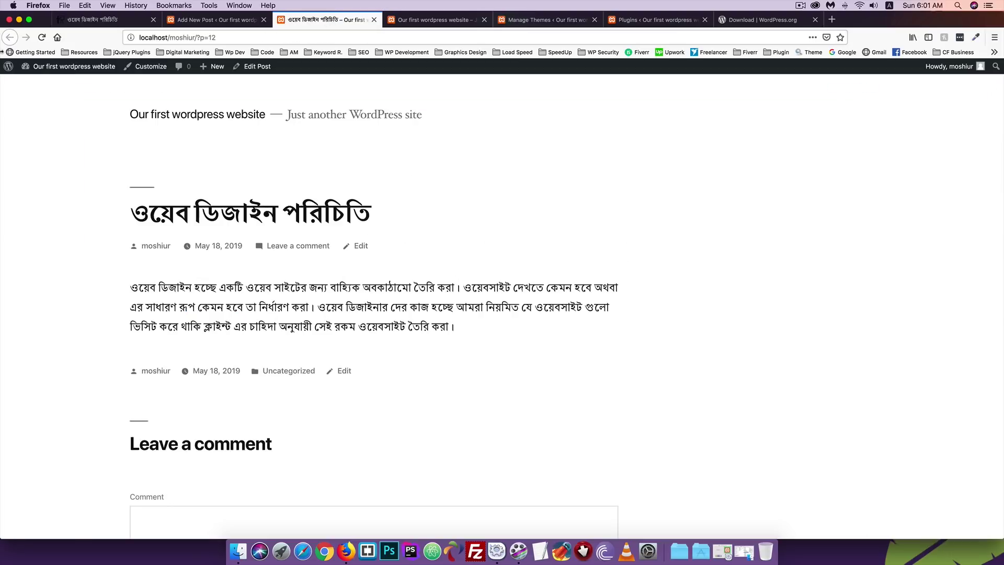
{"action": "left_click", "coordinate": [41, 37]}
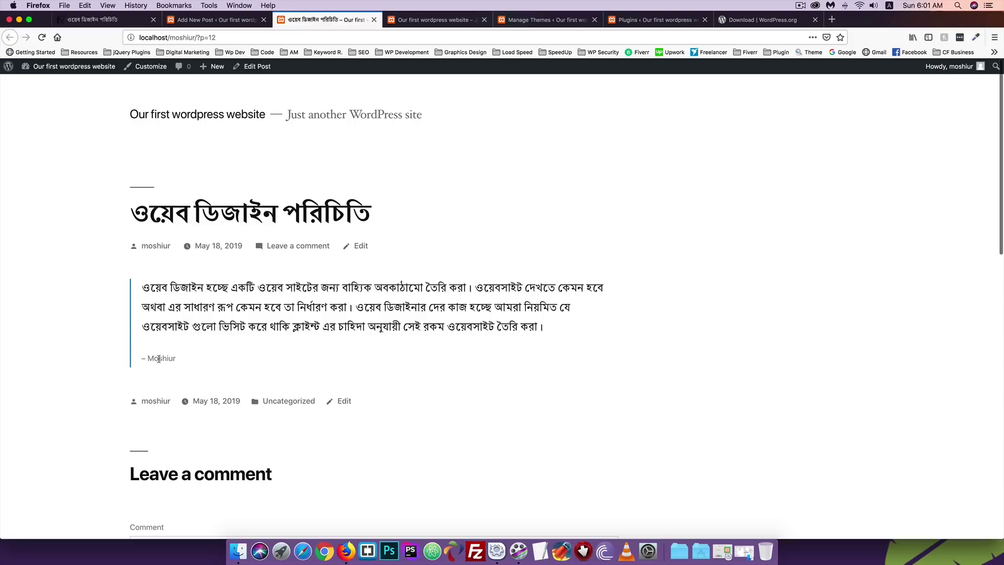
{"action": "left_click", "coordinate": [193, 19]}
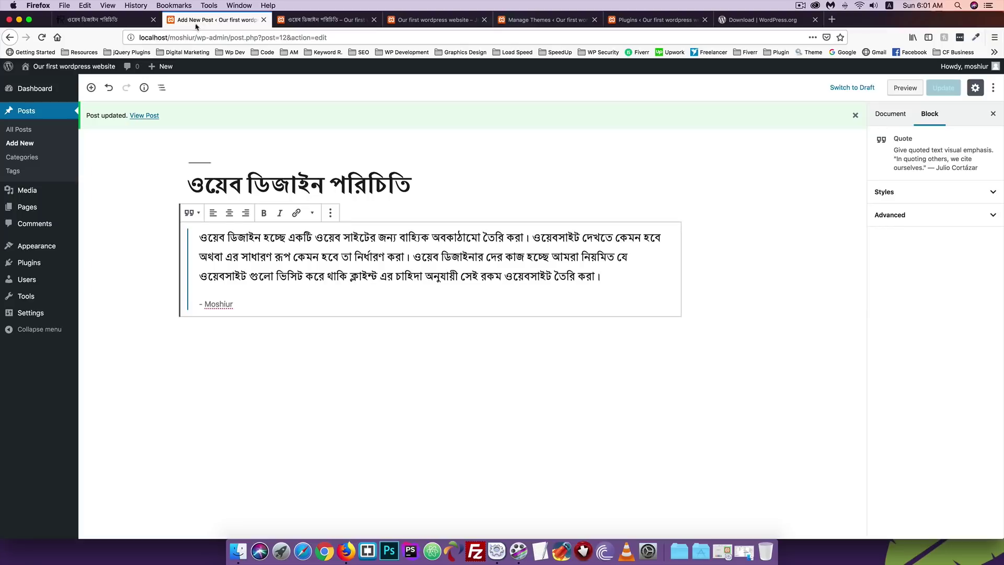
Transform the Quote block back into a Paragraph.
{"action": "left_click_drag", "start_coordinate": [253, 302], "coordinate": [191, 231]}
{"action": "left_click", "coordinate": [188, 212]}
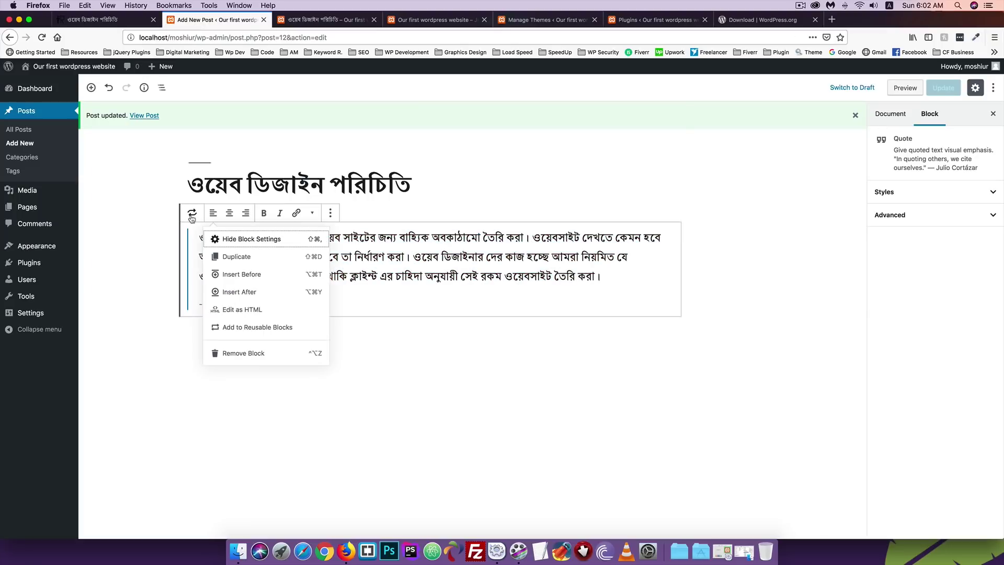
{"action": "left_click", "coordinate": [215, 273]}
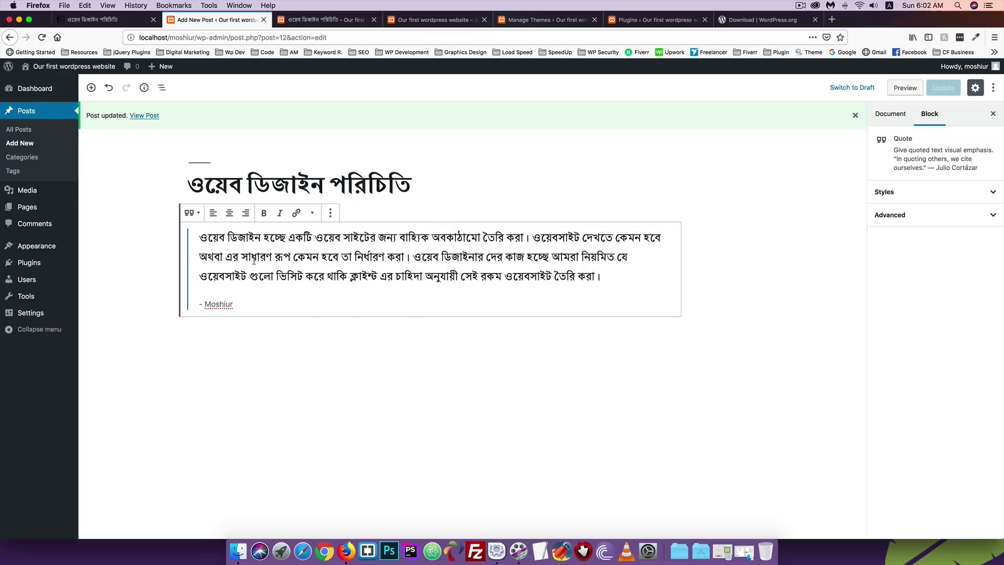
{"action": "left_click", "coordinate": [191, 212]}
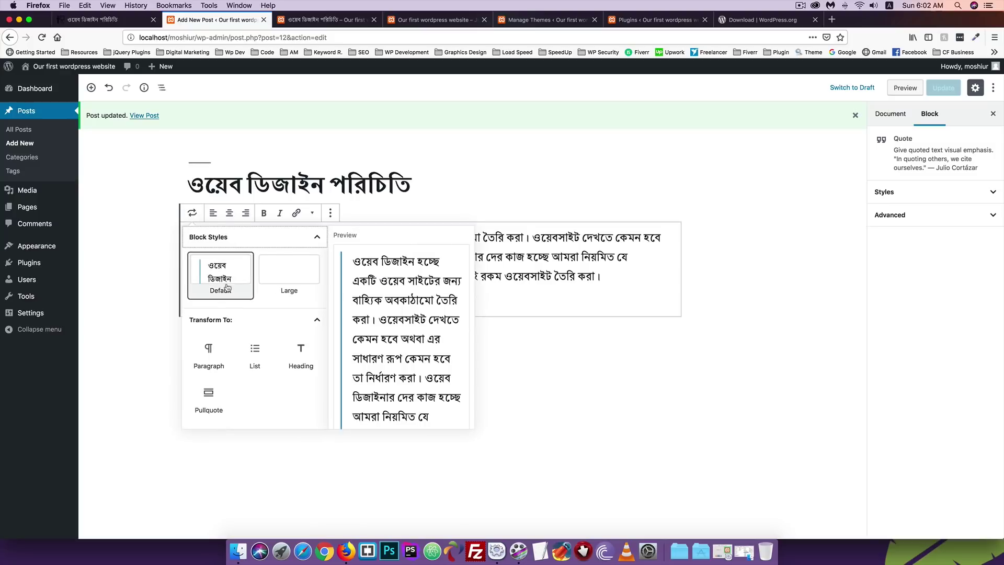
{"action": "left_click", "coordinate": [208, 352]}
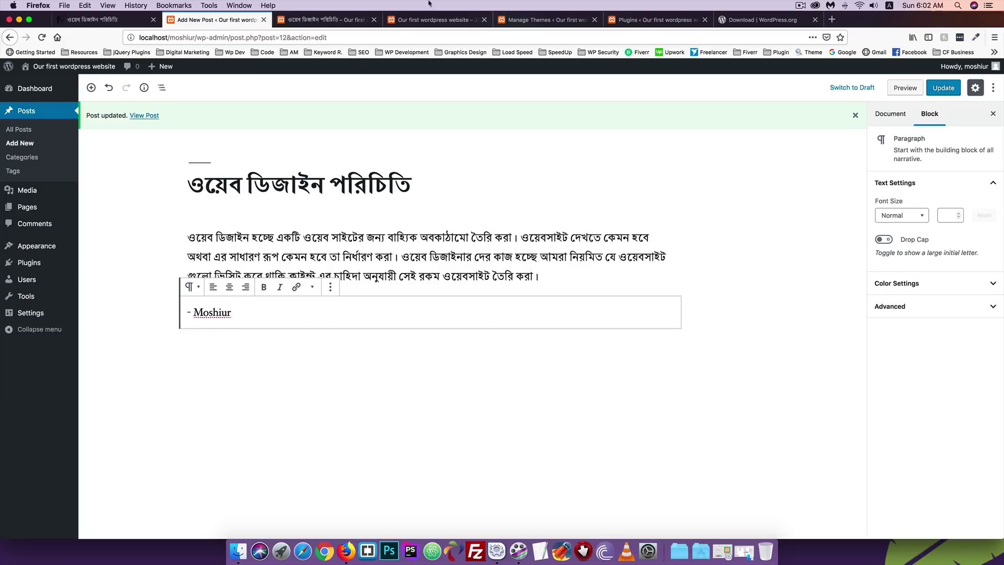
Remove the leftover citation block and select the paragraph text.
{"action": "left_click", "coordinate": [330, 287]}
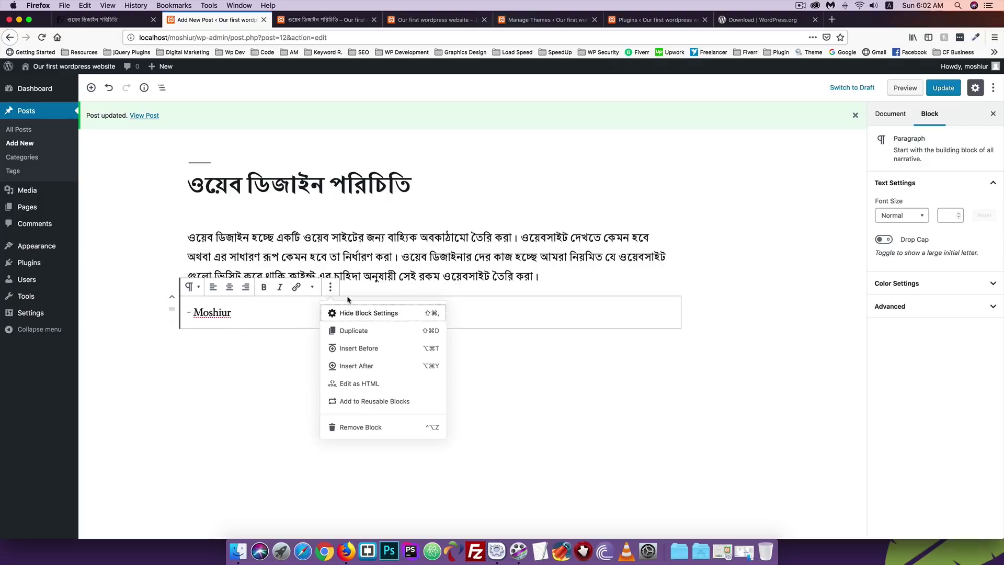
{"action": "left_click", "coordinate": [354, 427]}
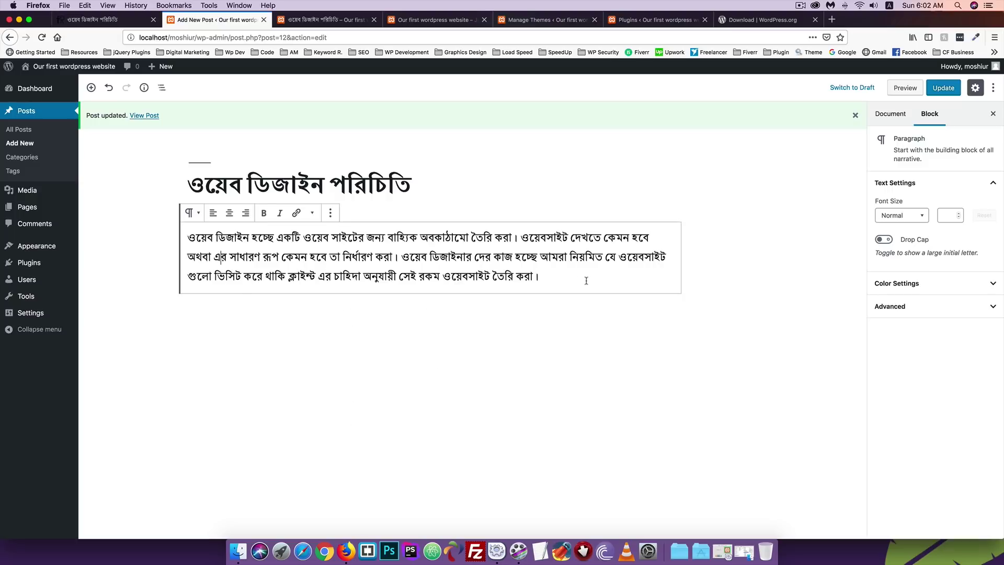
{"action": "left_click_drag", "start_coordinate": [556, 275], "coordinate": [172, 232]}
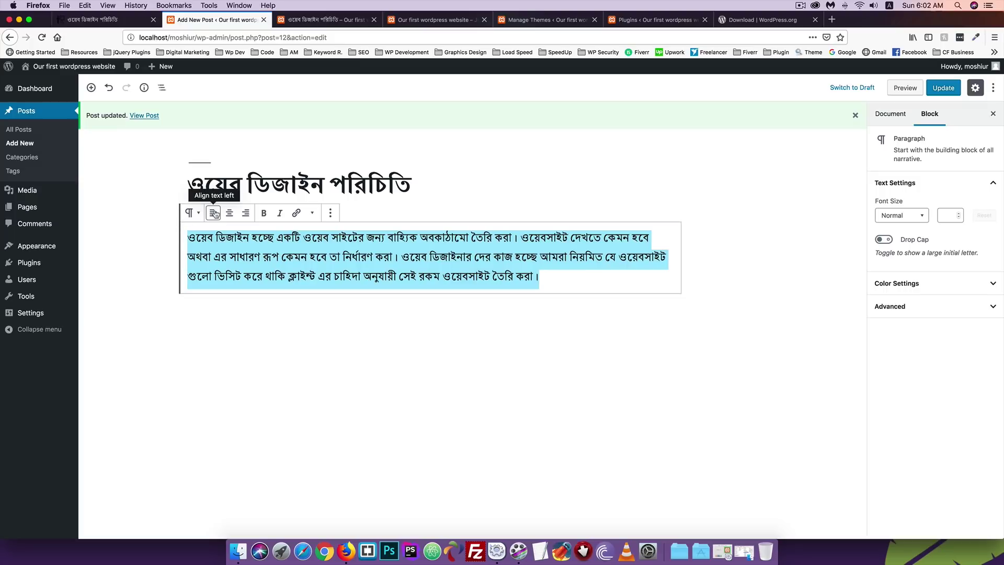
Delete all text after the paragraph's first Bengali sentence.
{"action": "left_click", "coordinate": [638, 290]}
{"action": "left_click_drag", "start_coordinate": [542, 277], "coordinate": [517, 238]}
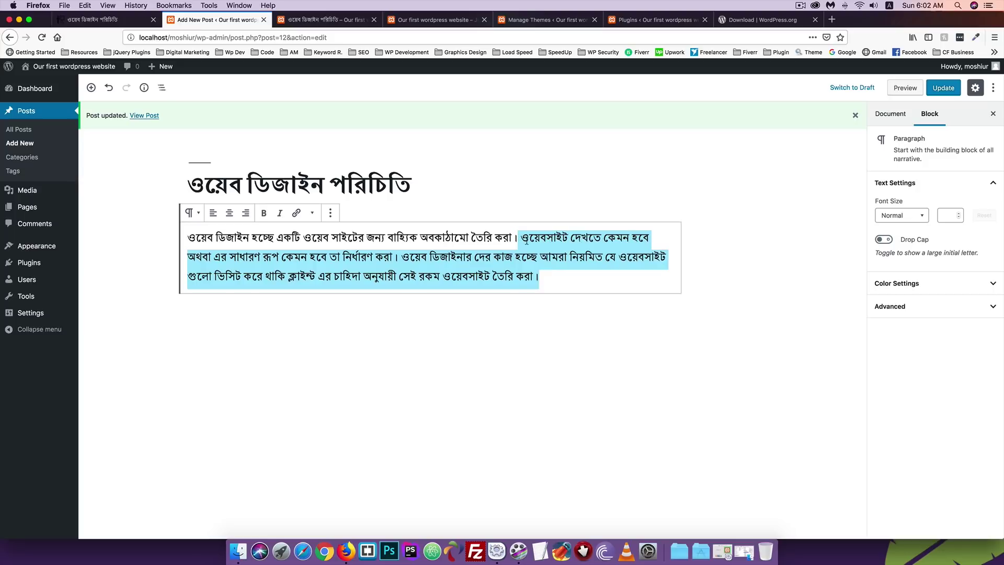
{"action": "key", "text": "BackSpace"}
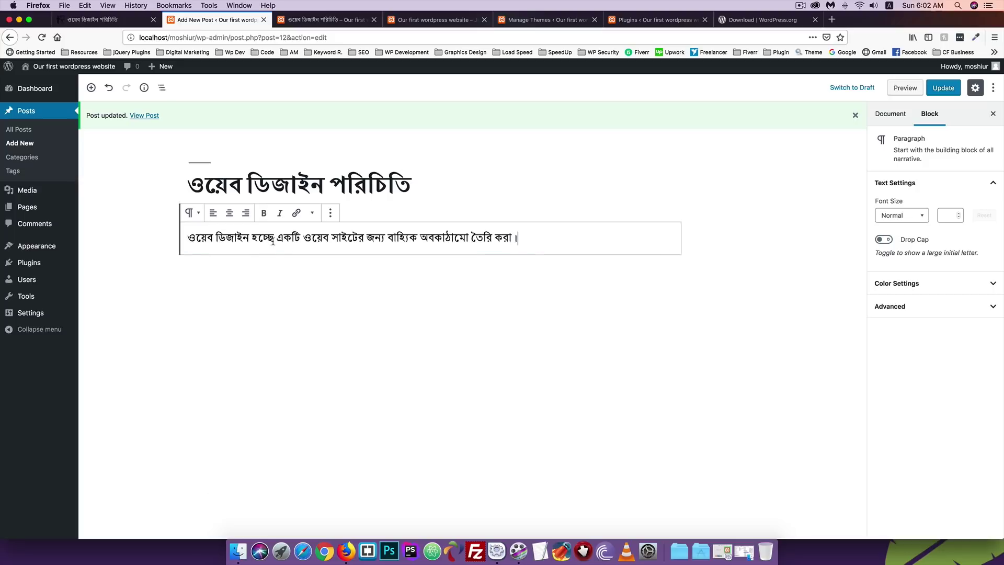
{"action": "key", "text": "super+space"}
Try left, centre and right alignment, settling on centre for the sentence.
{"action": "left_click_drag", "start_coordinate": [519, 238], "coordinate": [178, 234]}
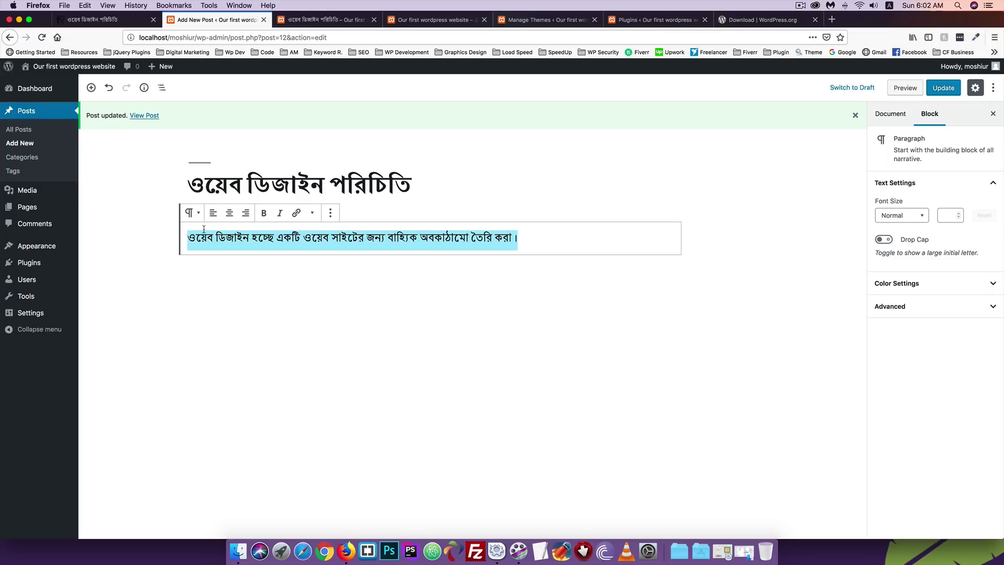
{"action": "left_click", "coordinate": [212, 213]}
{"action": "left_click", "coordinate": [230, 214]}
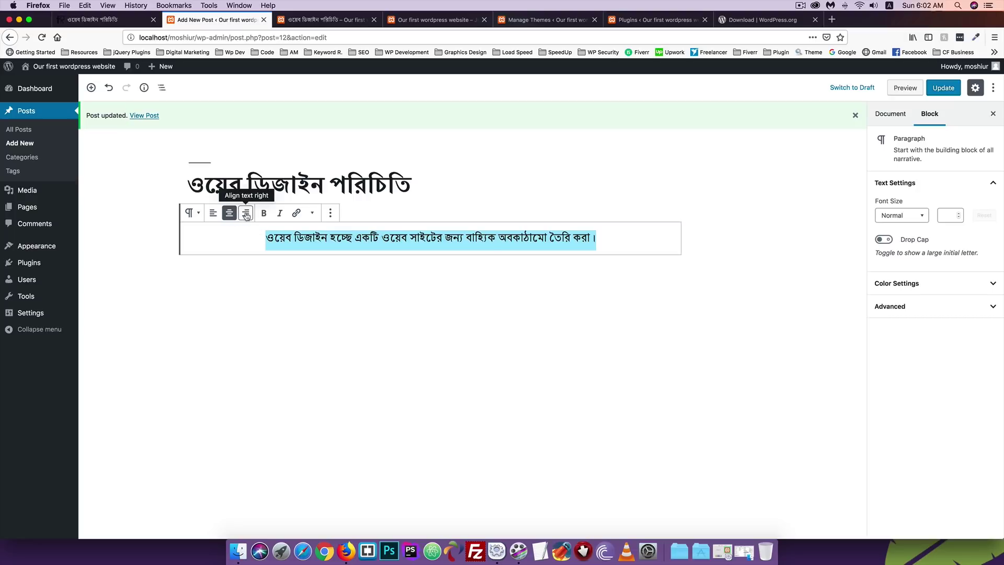
{"action": "left_click", "coordinate": [246, 214]}
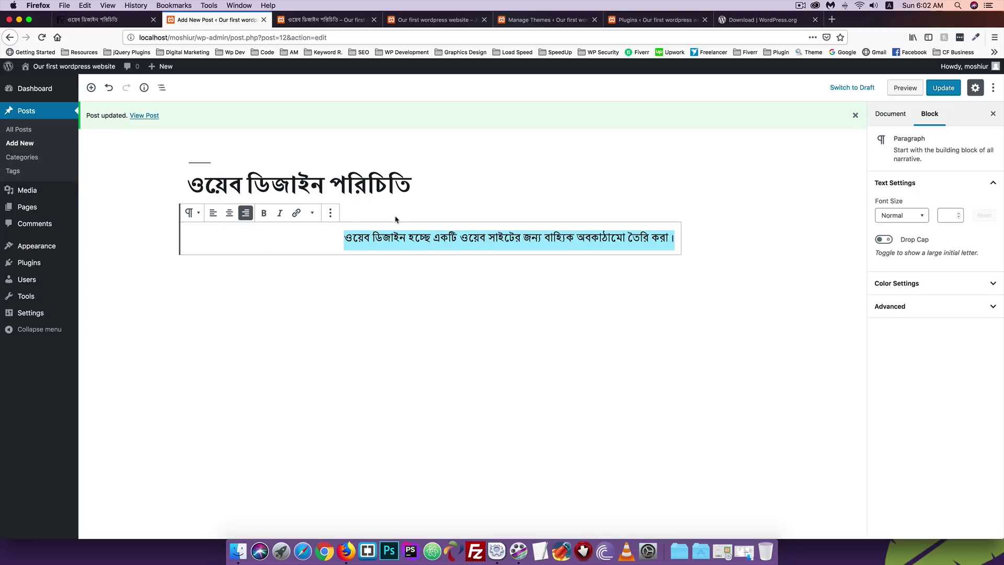
{"action": "left_click", "coordinate": [229, 214]}
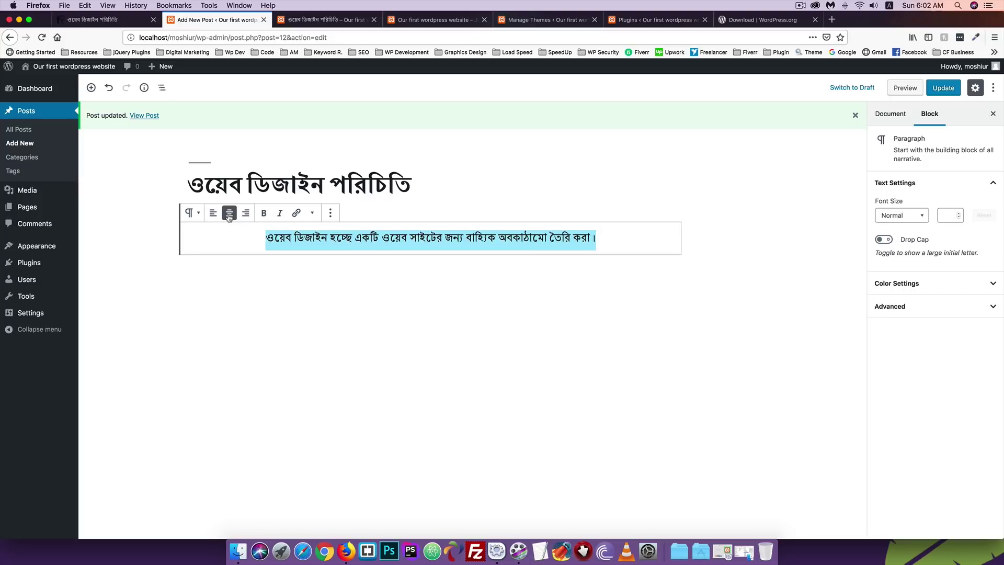
{"action": "left_click", "coordinate": [602, 239]}
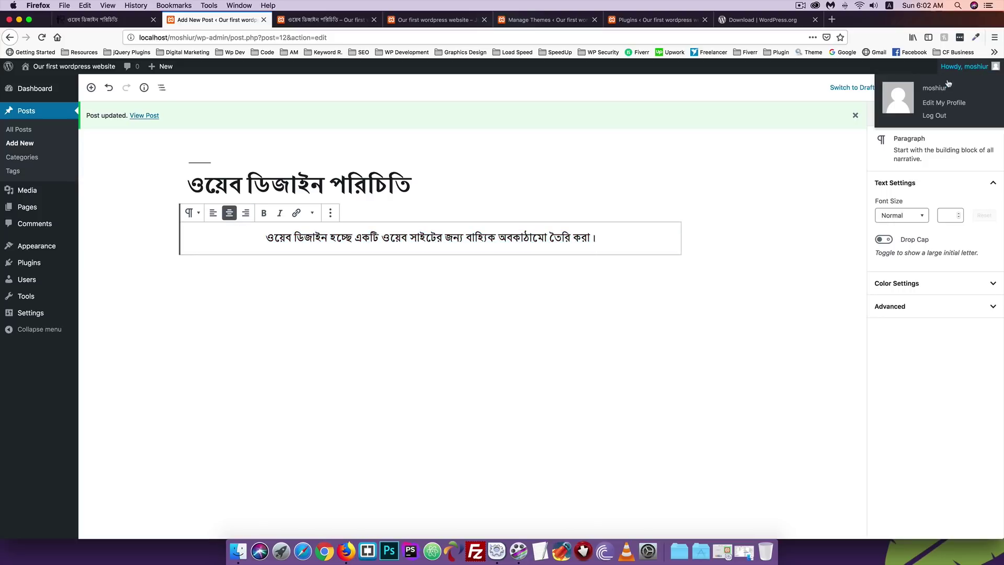
Update the post, reload the live page to see the centred sentence, then return.
{"action": "left_click", "coordinate": [943, 88]}
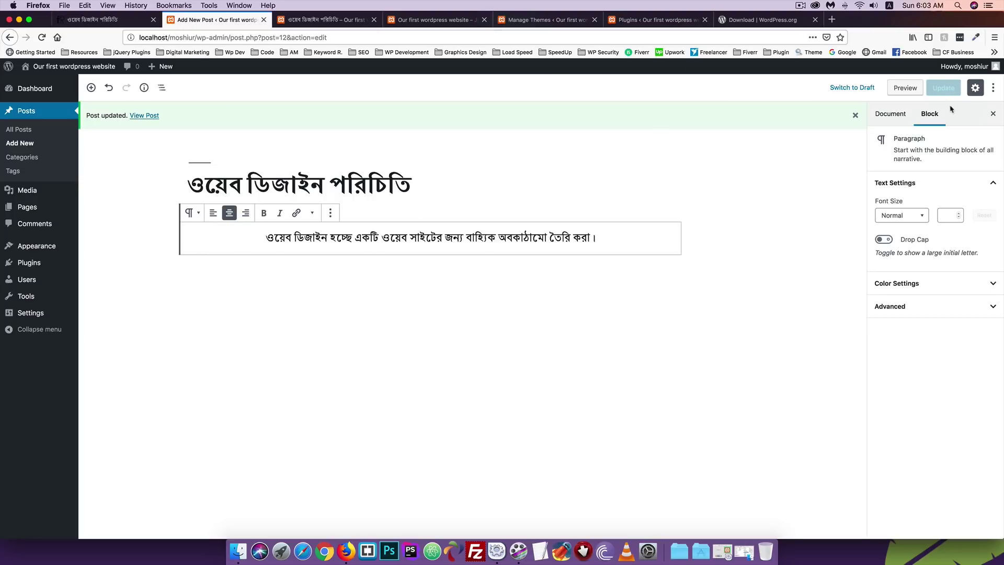
{"action": "left_click", "coordinate": [302, 21]}
{"action": "left_click", "coordinate": [42, 37]}
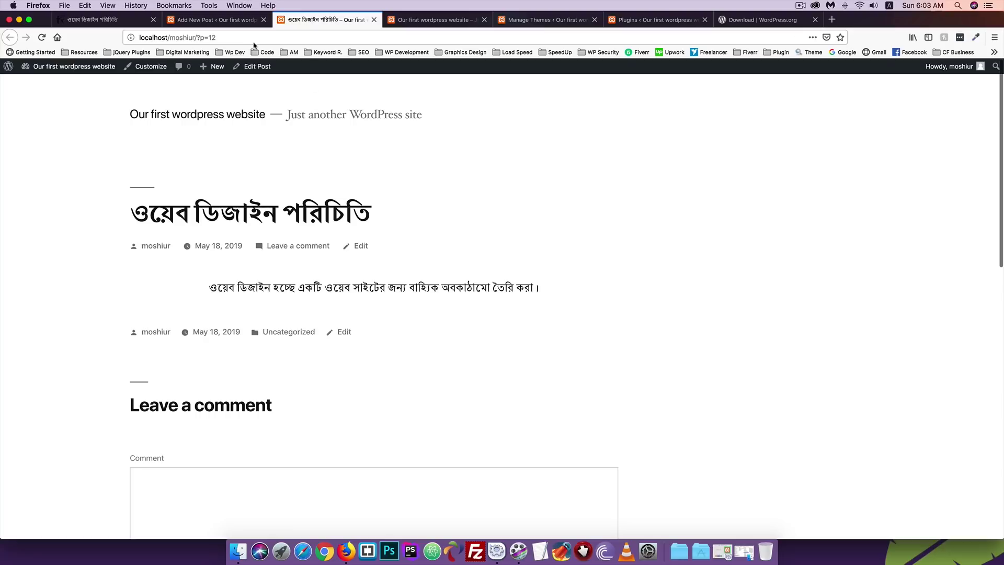
{"action": "left_click", "coordinate": [218, 23]}
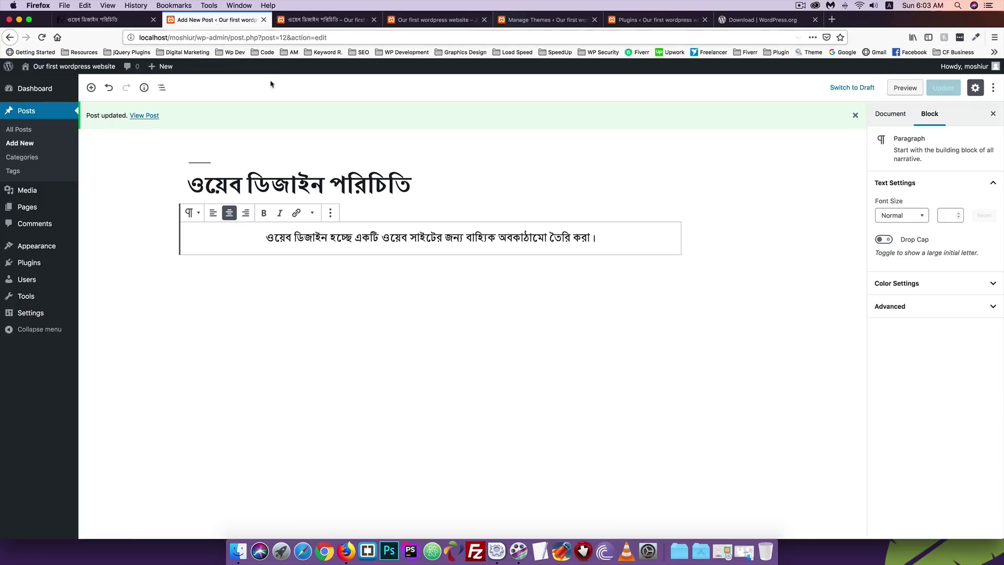
Left-align the sentence and make 'ওয়েব সাইটের জন্য' bold.
{"action": "left_click", "coordinate": [213, 214]}
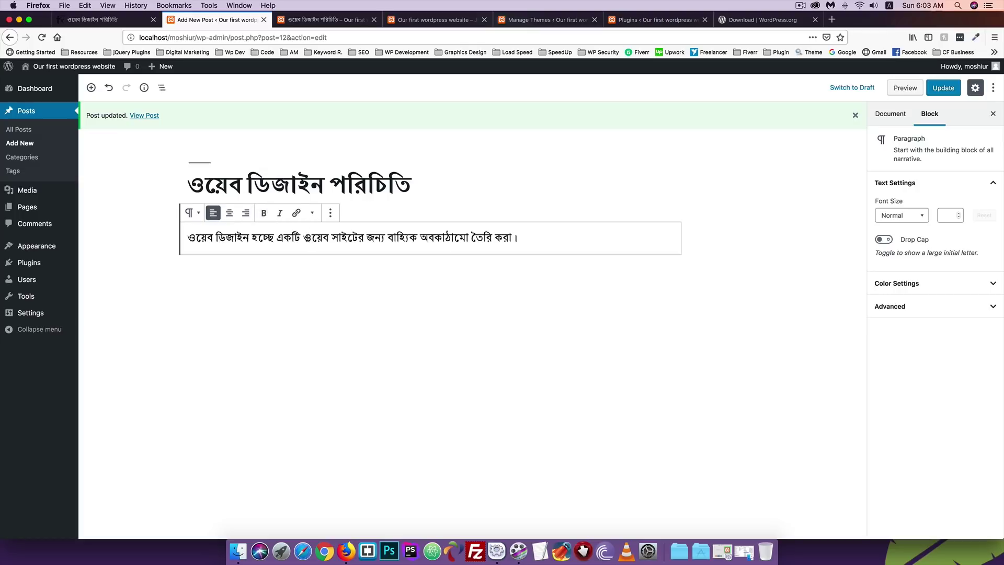
{"action": "left_click_drag", "start_coordinate": [306, 232], "coordinate": [385, 237]}
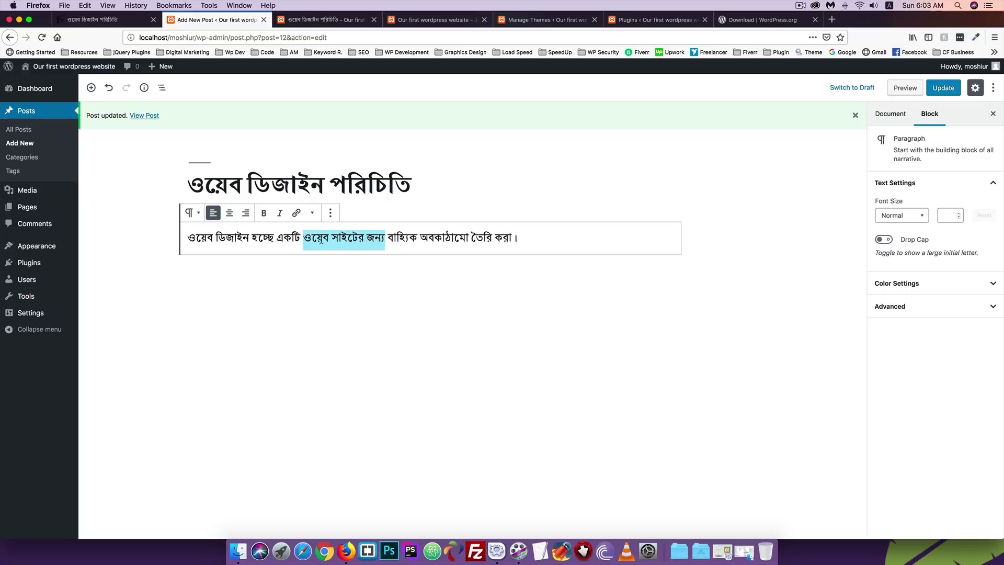
{"action": "left_click", "coordinate": [264, 214]}
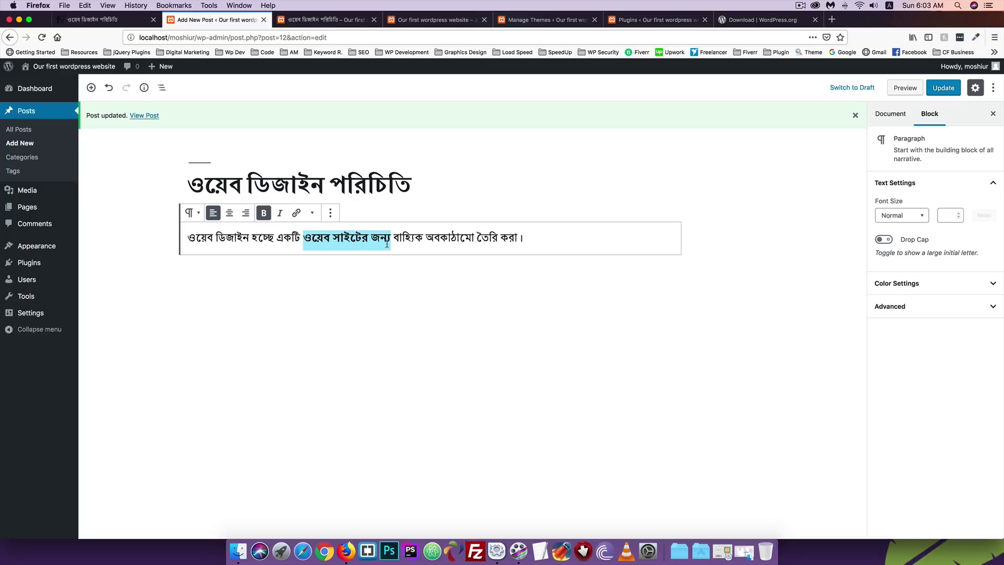
{"action": "left_click", "coordinate": [409, 241]}
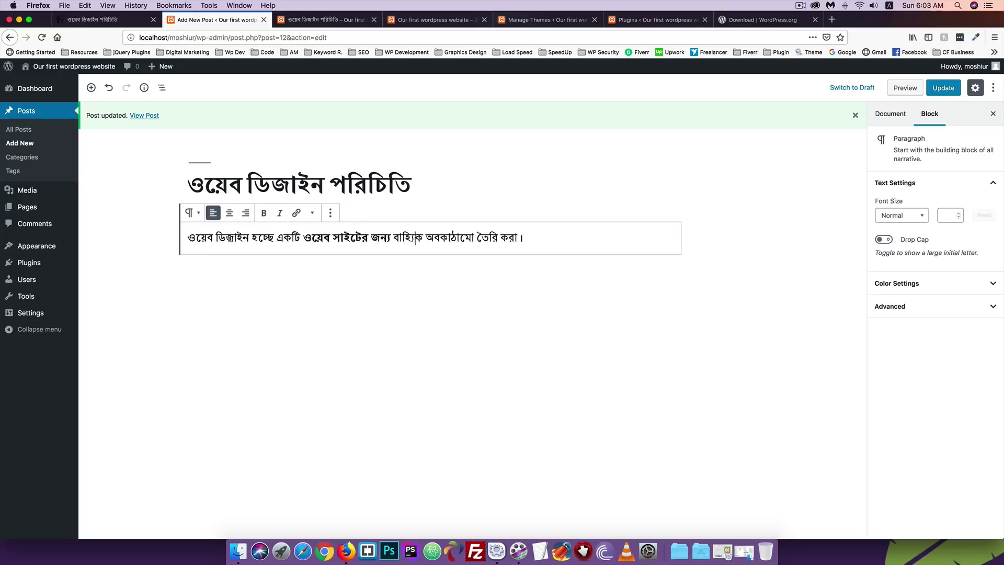
Italicize 'ওয়েব ডিজাইন' and begin adding a link to it.
{"action": "left_click_drag", "start_coordinate": [250, 237], "coordinate": [188, 236]}
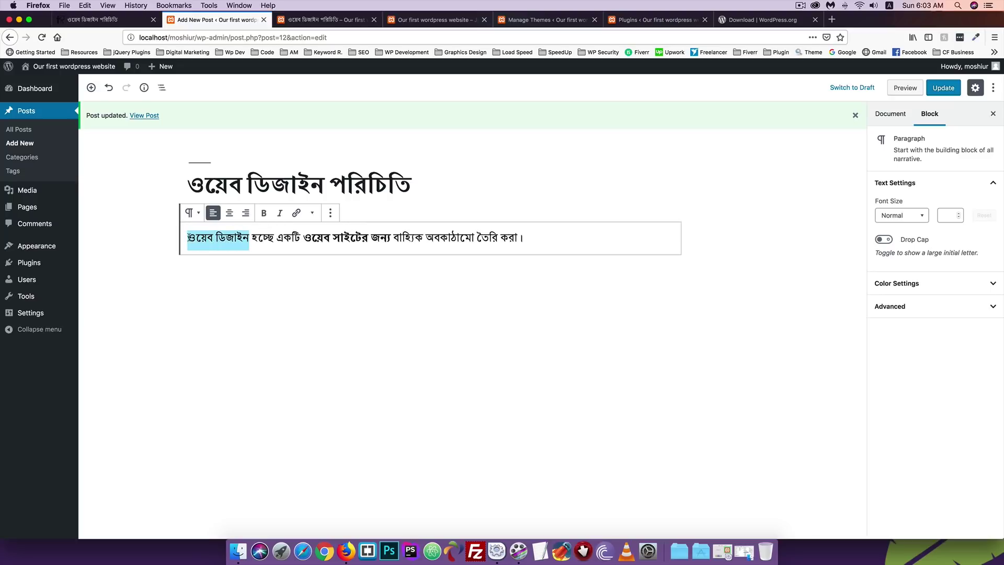
{"action": "left_click", "coordinate": [279, 215]}
{"action": "left_click", "coordinate": [257, 238]}
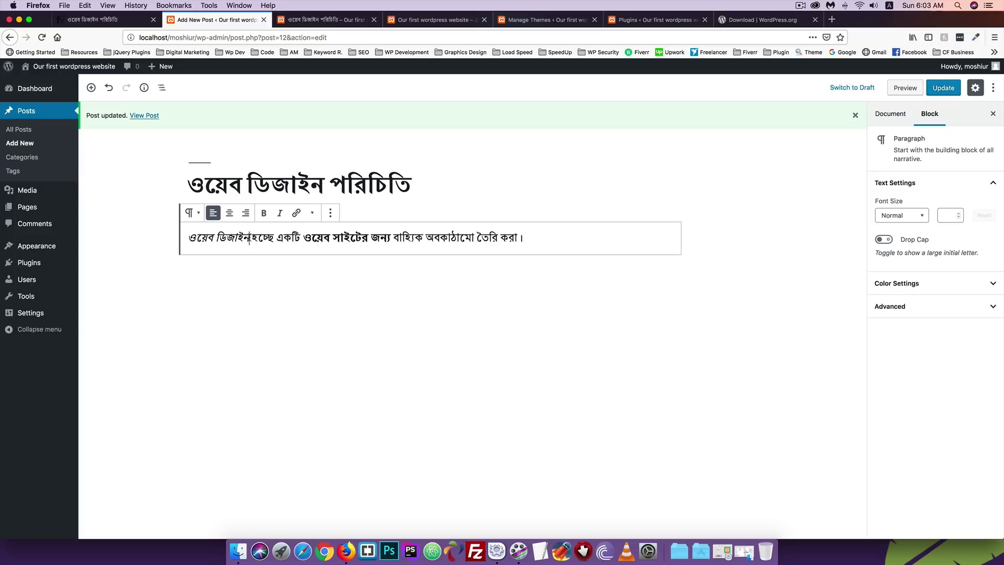
{"action": "left_click_drag", "start_coordinate": [250, 239], "coordinate": [187, 238]}
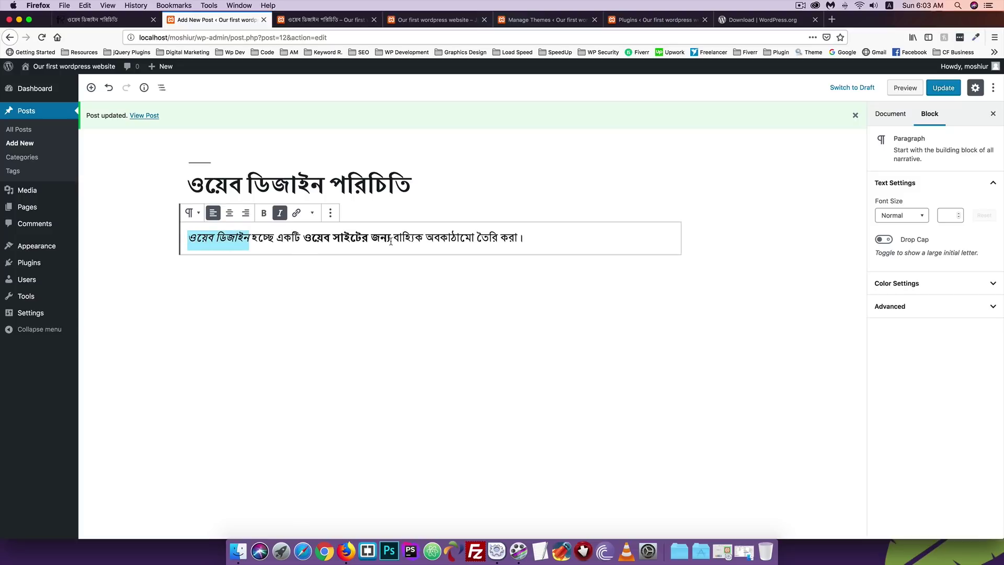
{"action": "left_click", "coordinate": [297, 213]}
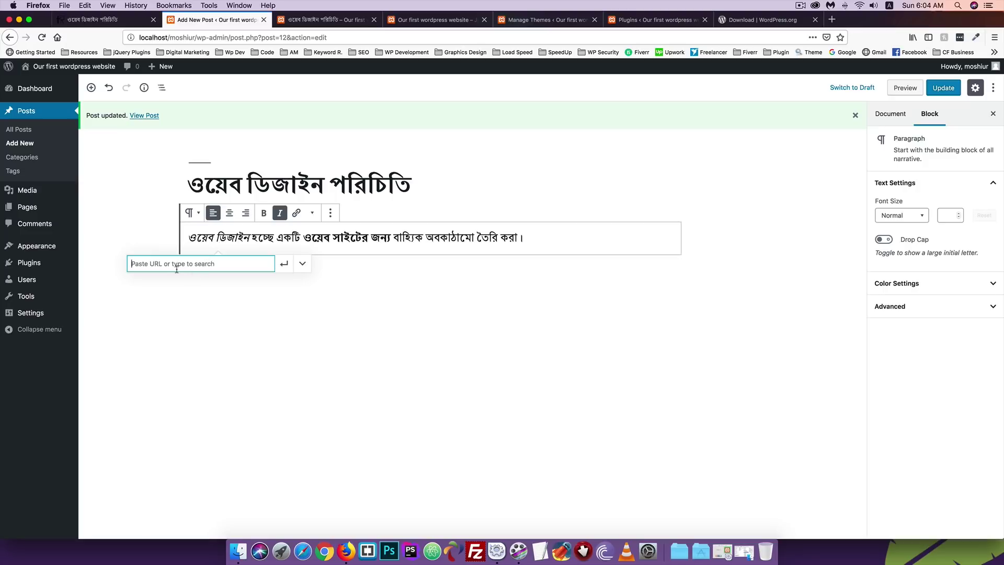
{"action": "type", "text": "https://www.codersfoundation.com"}
{"action": "left_click", "coordinate": [283, 264]}
{"action": "left_click", "coordinate": [531, 240]}
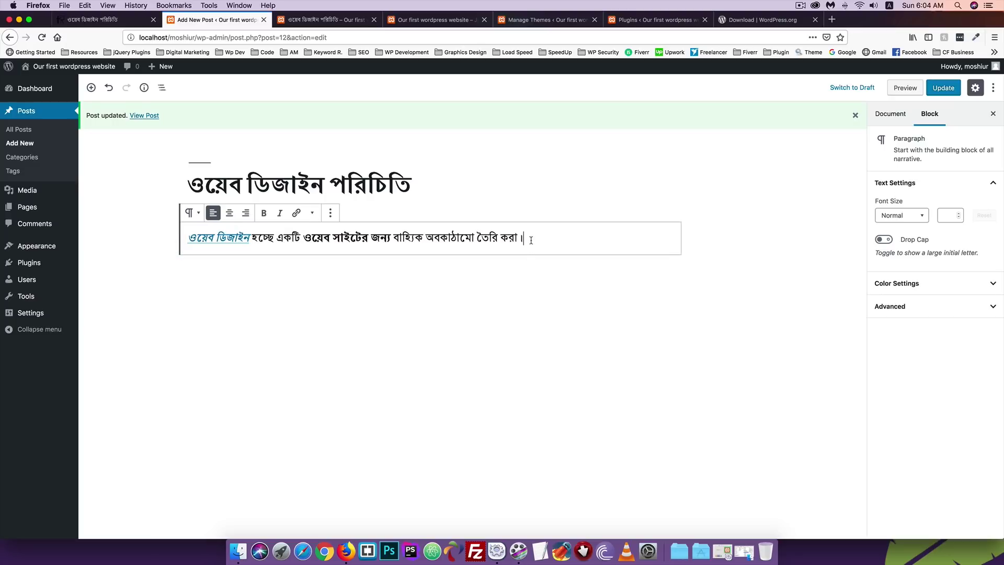
{"action": "left_click", "coordinate": [944, 88]}
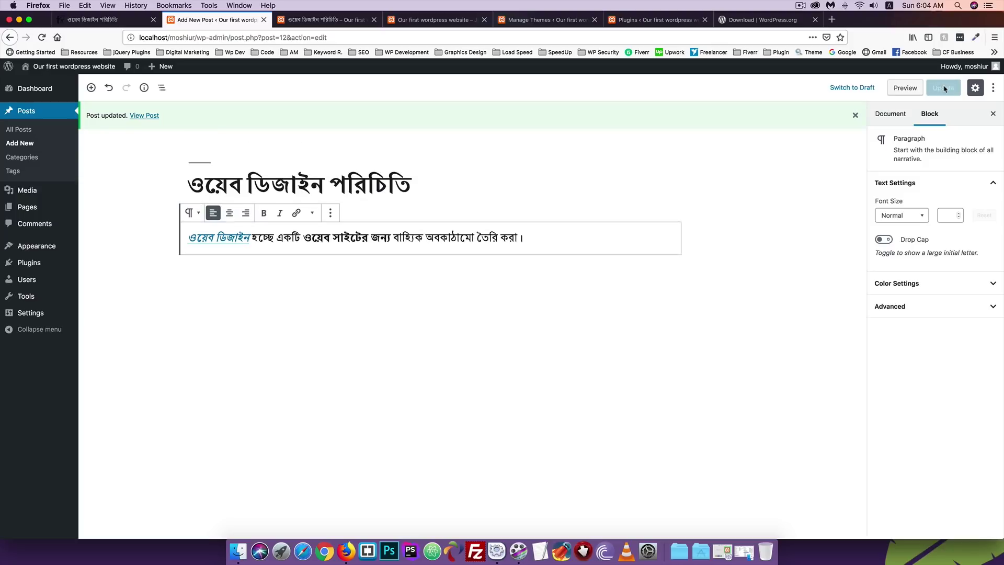
{"action": "left_click", "coordinate": [324, 19]}
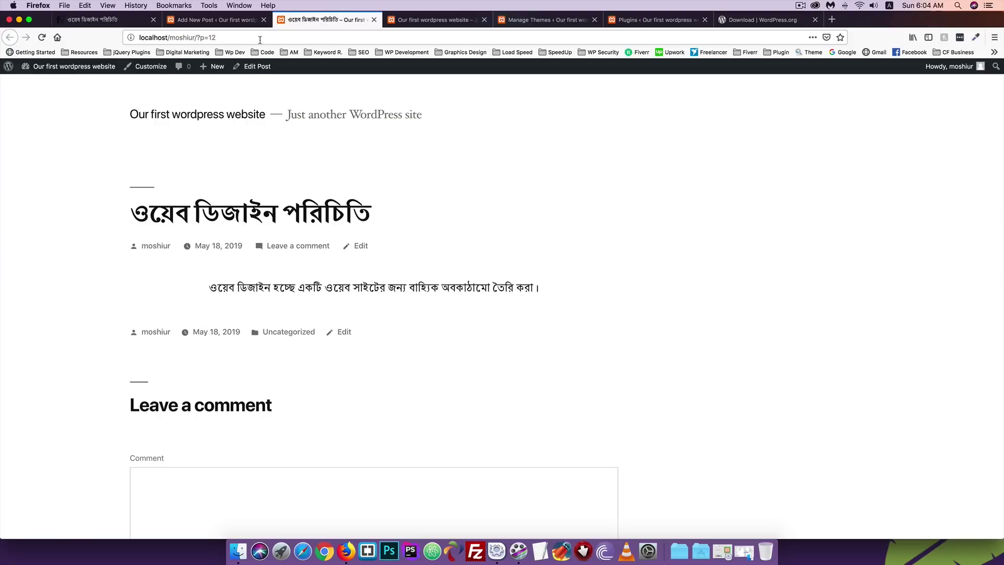
Reload the live post, confirm the 'ওয়েব ডিজাইন' link opens Coders Foundation, then return to the editor.
{"action": "key", "text": "super+r"}
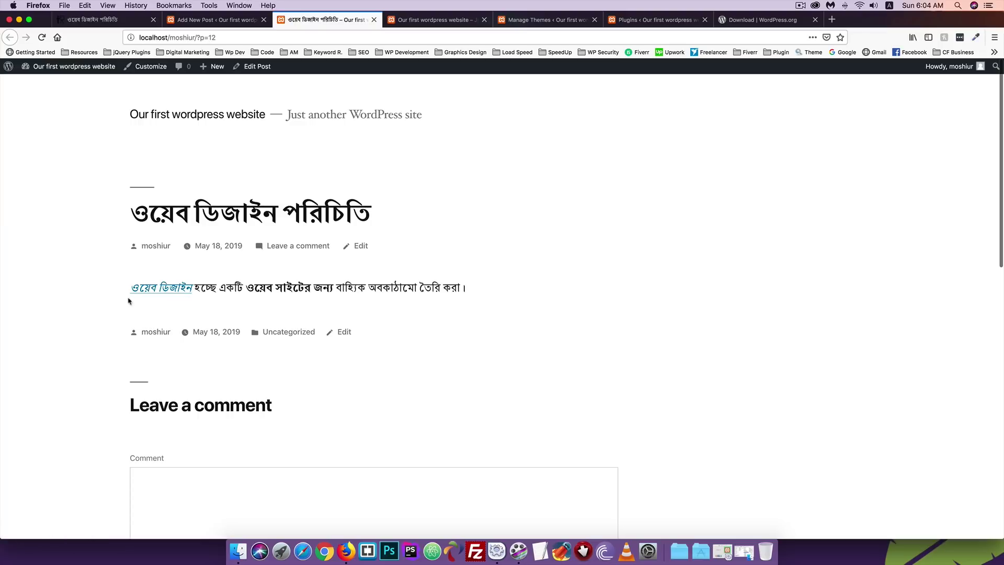
{"action": "left_click", "coordinate": [144, 287]}
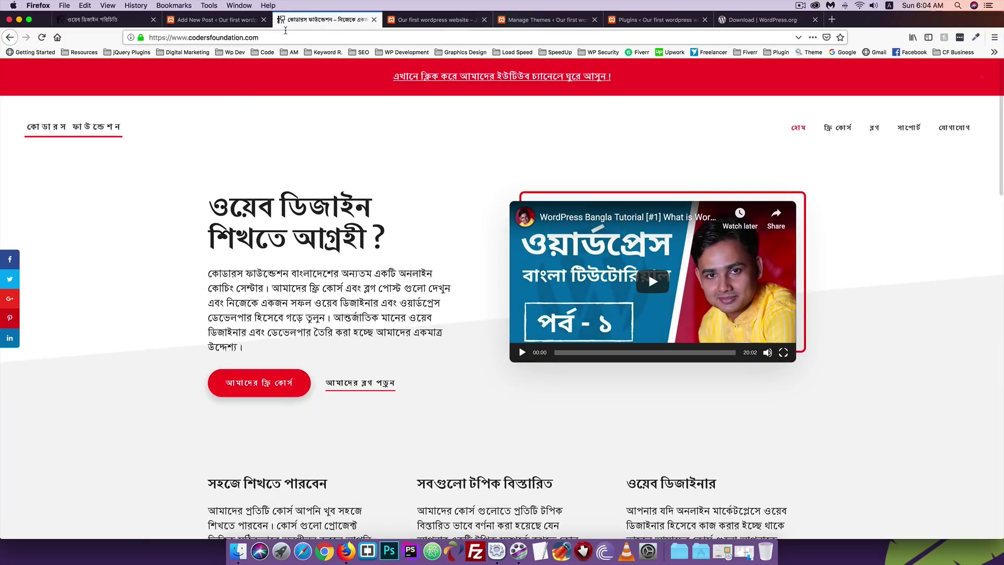
{"action": "left_click", "coordinate": [9, 37]}
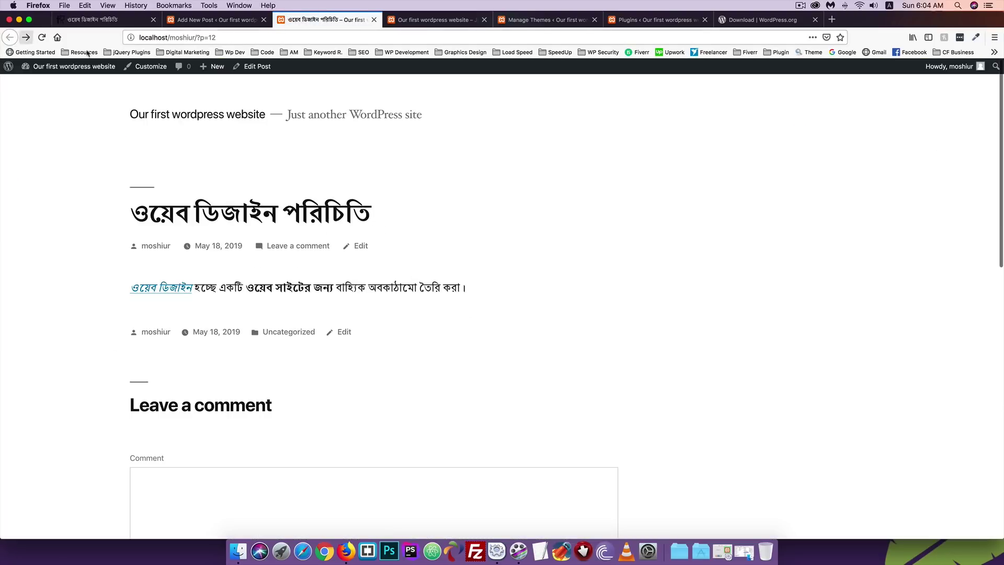
{"action": "left_click", "coordinate": [203, 20]}
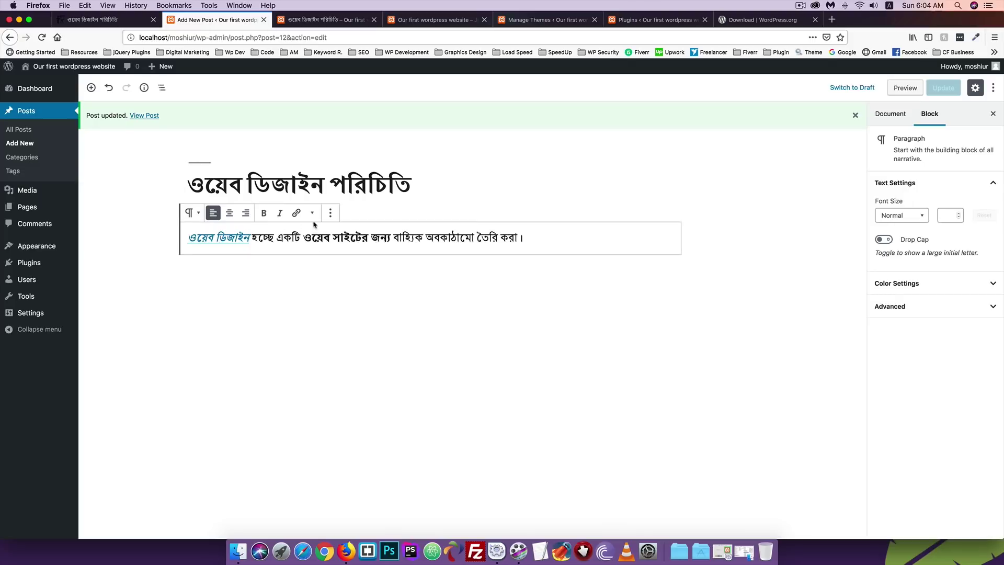
Paste three more lines of Bengali text at the paragraph's end and hide the block settings sidebar.
{"action": "left_click", "coordinate": [330, 212]}
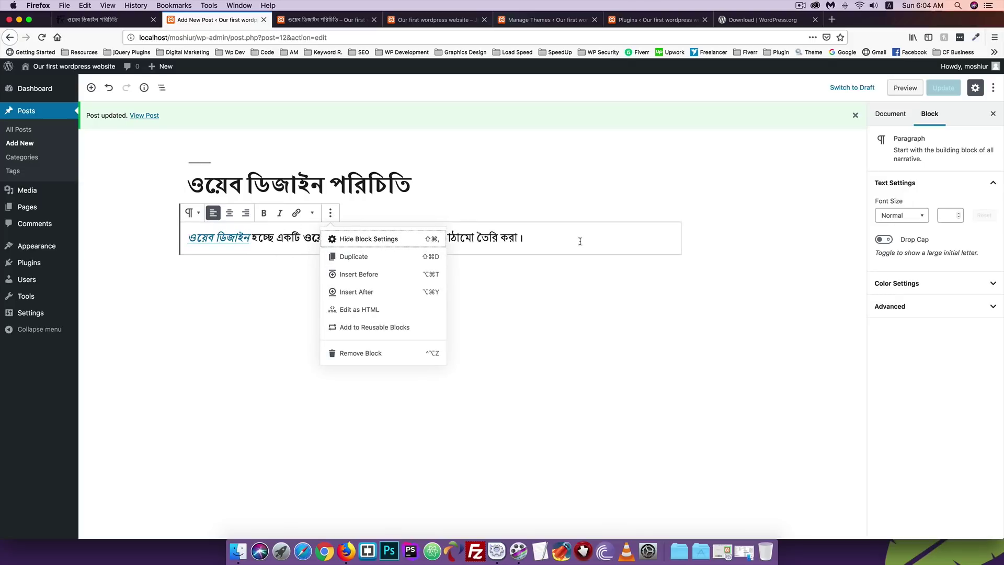
{"action": "left_click", "coordinate": [564, 238]}
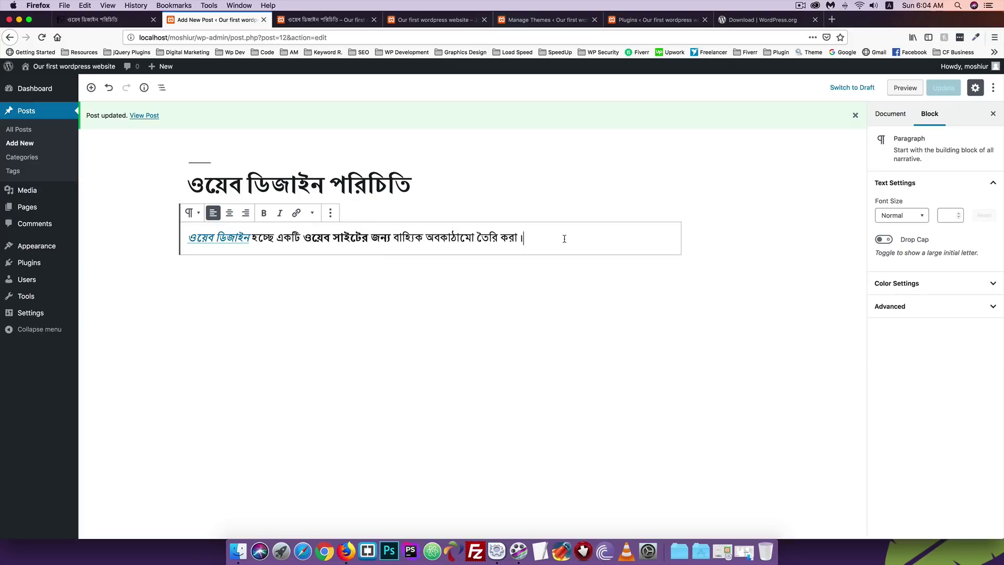
{"action": "key", "text": "super+v"}
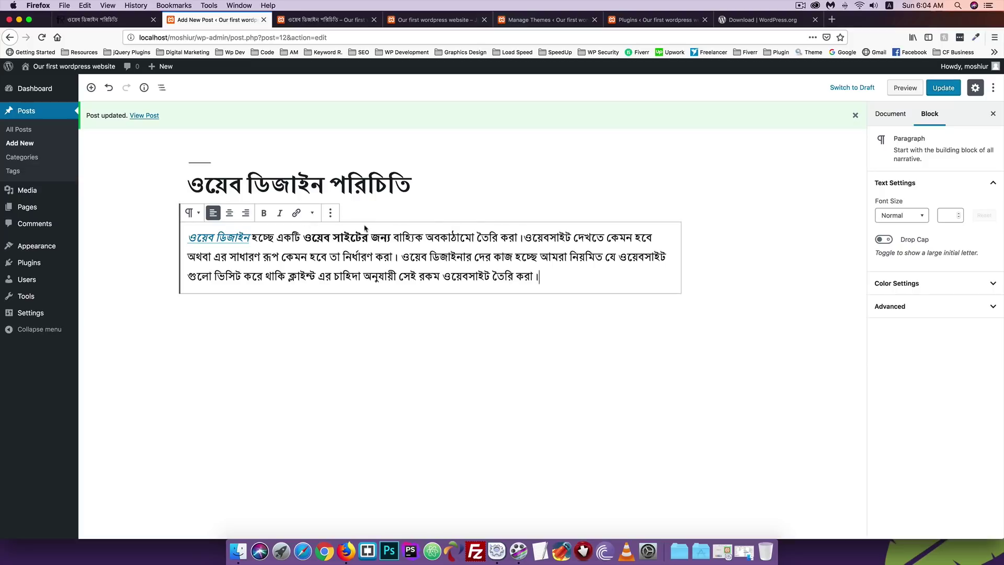
{"action": "left_click", "coordinate": [328, 215]}
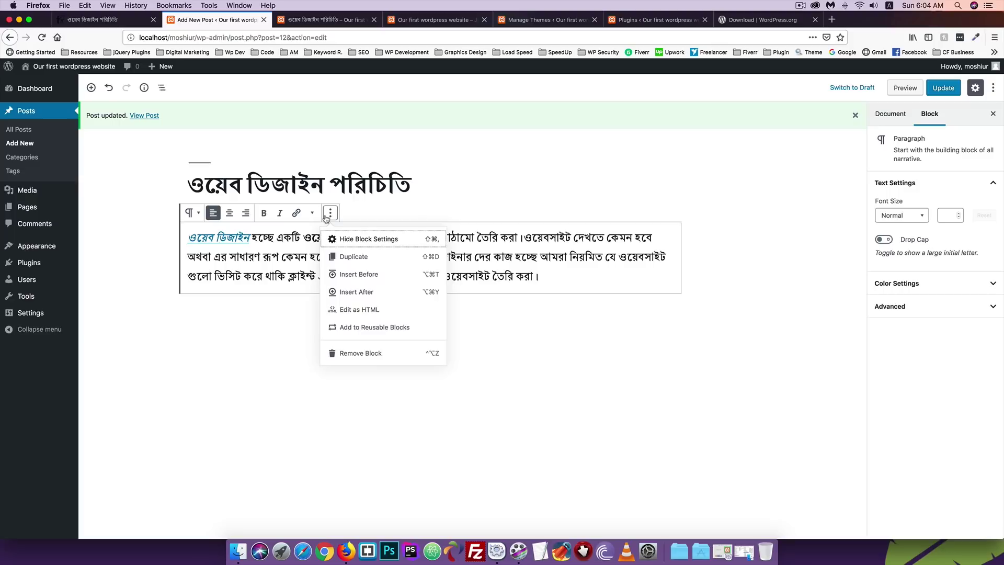
{"action": "left_click", "coordinate": [368, 240]}
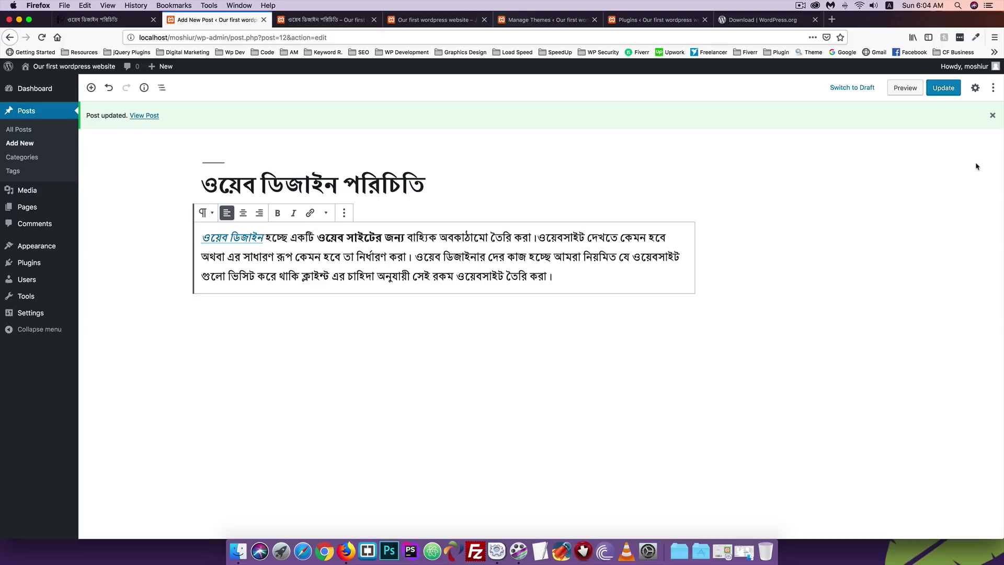
Show Block Settings again and select the paragraph to display its Block tab options.
{"action": "left_click", "coordinate": [344, 213]}
{"action": "left_click", "coordinate": [354, 236]}
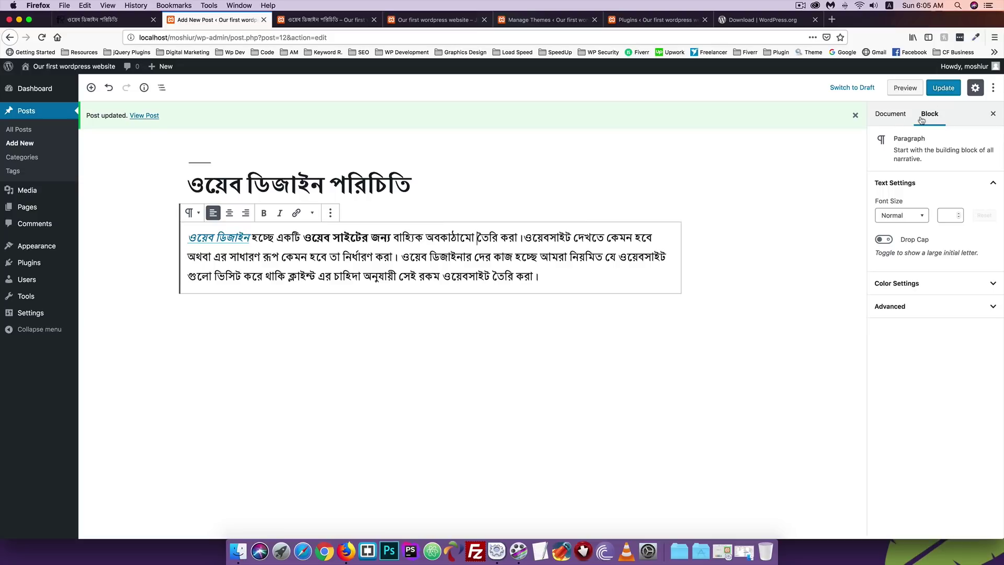
{"action": "left_click", "coordinate": [893, 118]}
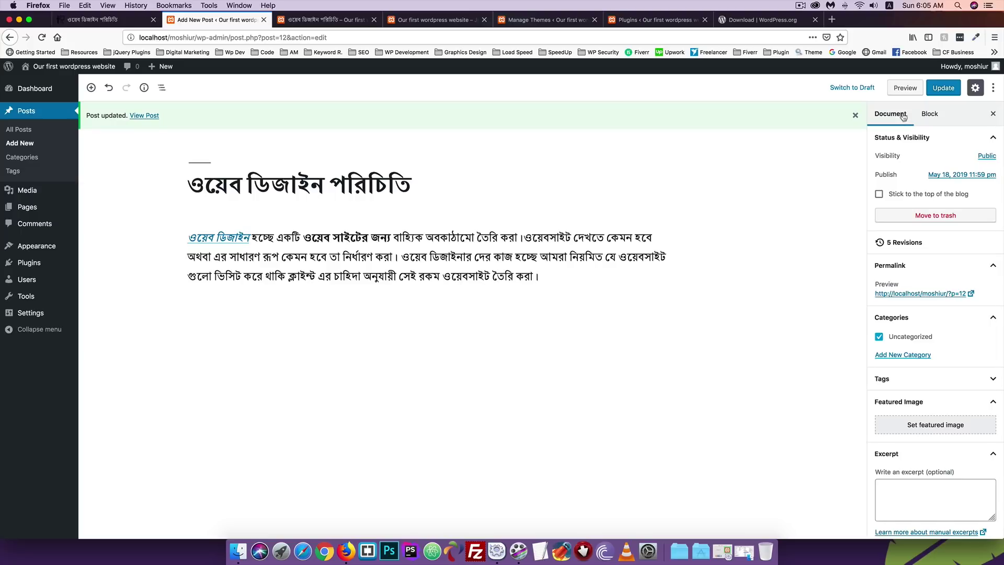
{"action": "left_click", "coordinate": [930, 116]}
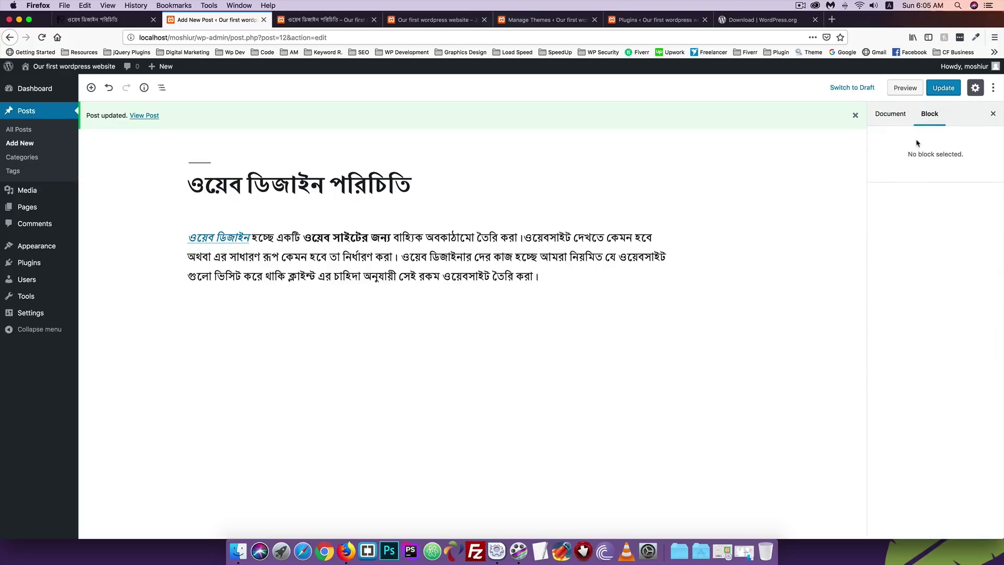
{"action": "left_click", "coordinate": [270, 252]}
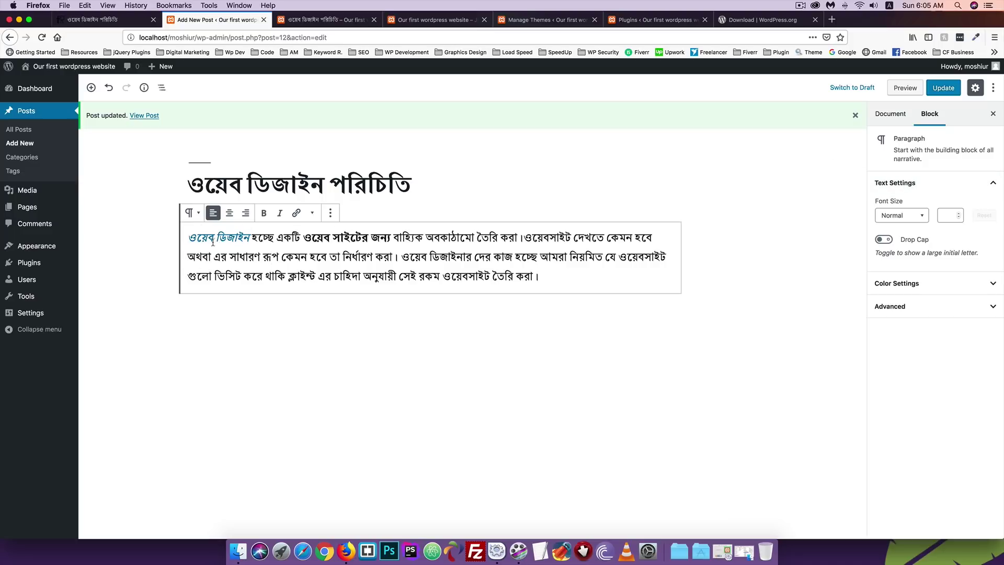
{"action": "left_click", "coordinate": [193, 212]}
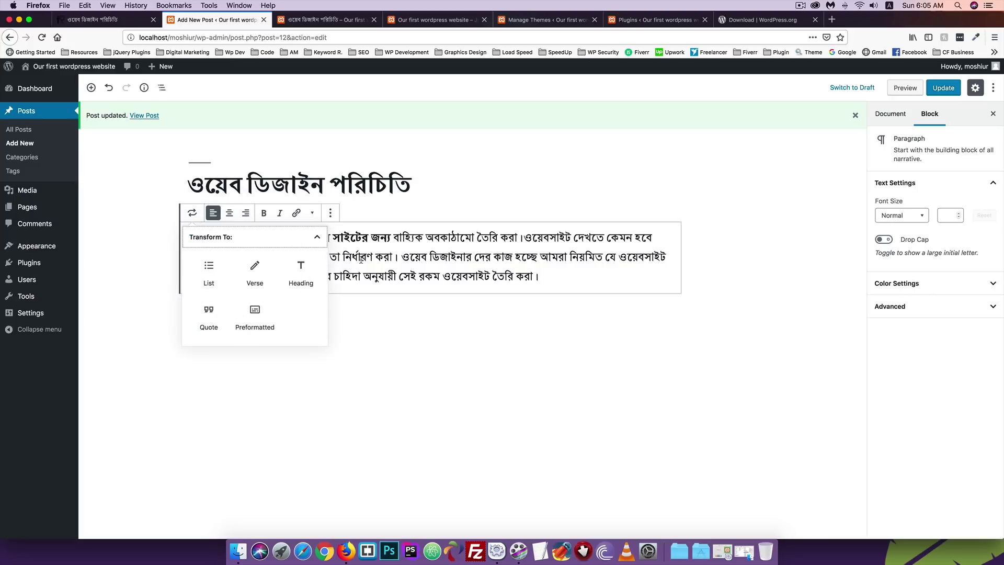
{"action": "left_click", "coordinate": [376, 259]}
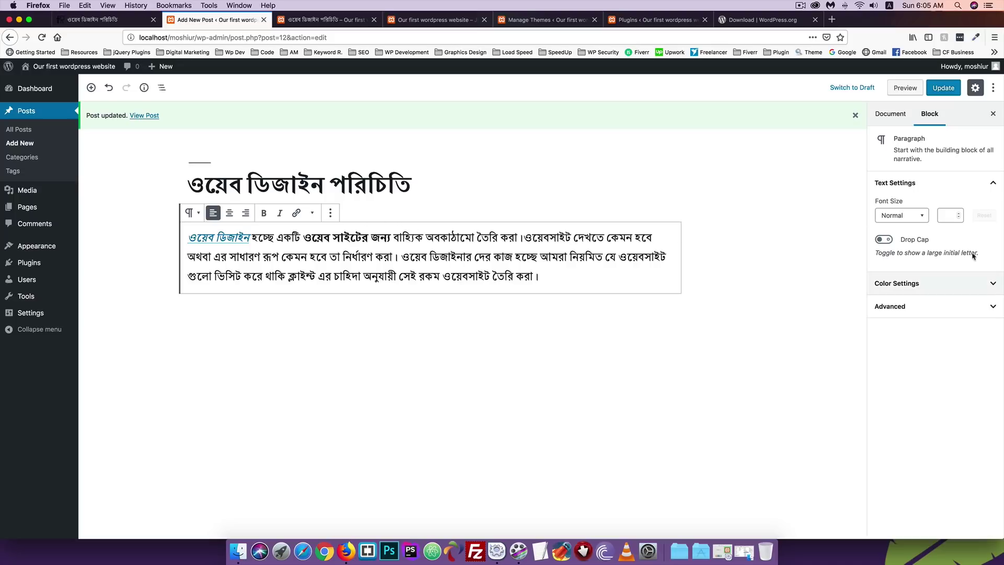
Preview the paragraph at the Large, Huge and Small preset font sizes.
{"action": "left_click", "coordinate": [900, 222]}
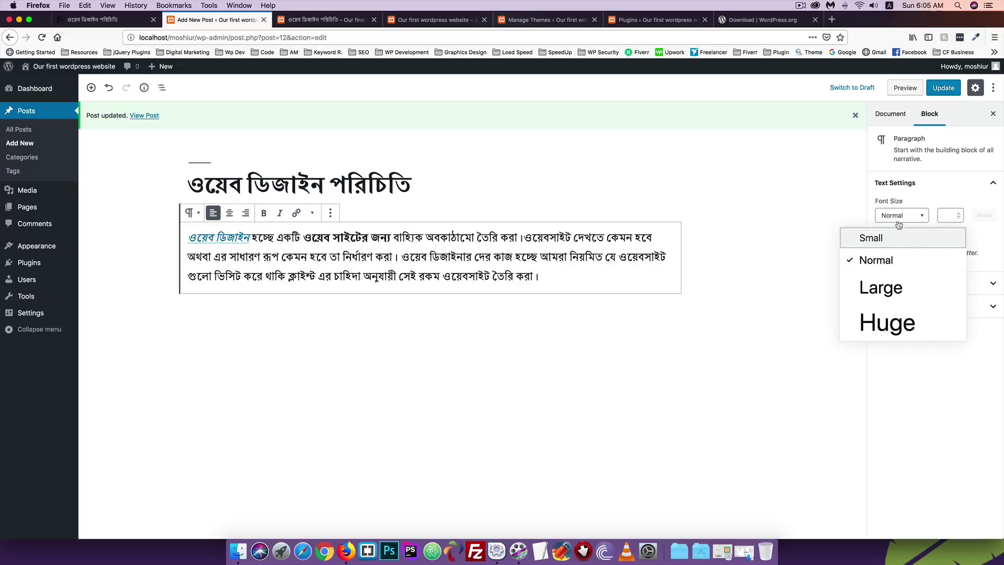
{"action": "left_click", "coordinate": [878, 285]}
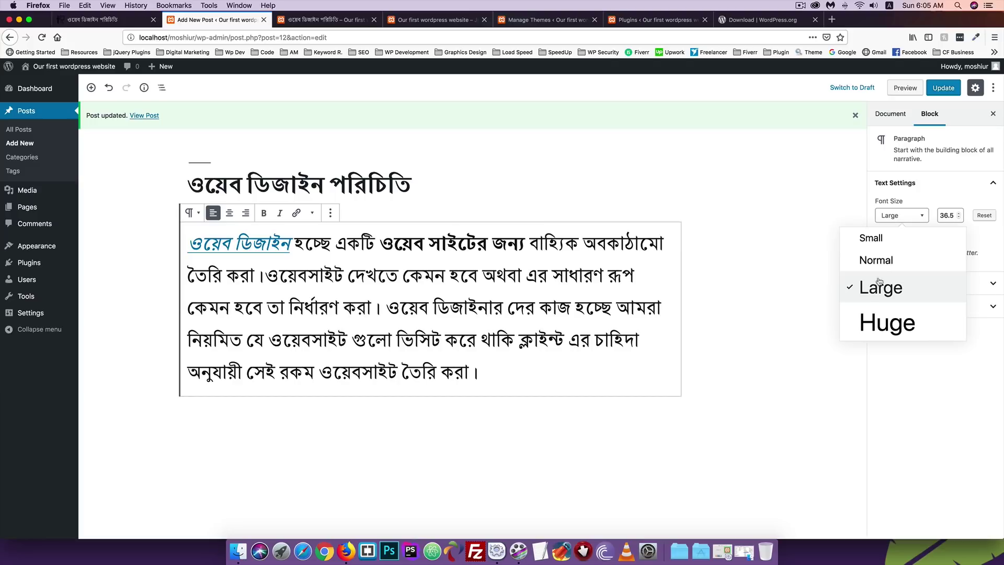
{"action": "left_click", "coordinate": [887, 320]}
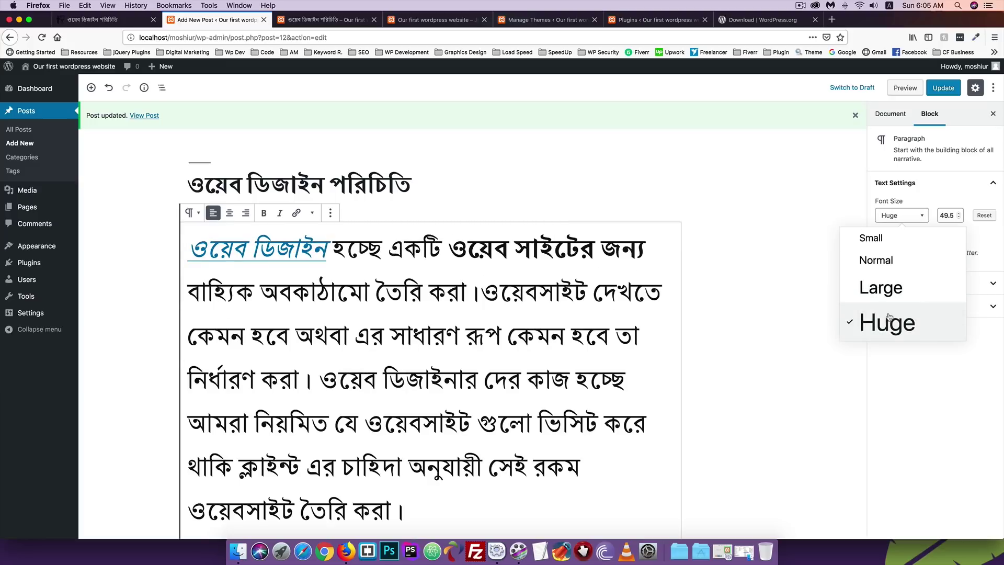
{"action": "left_click", "coordinate": [877, 241]}
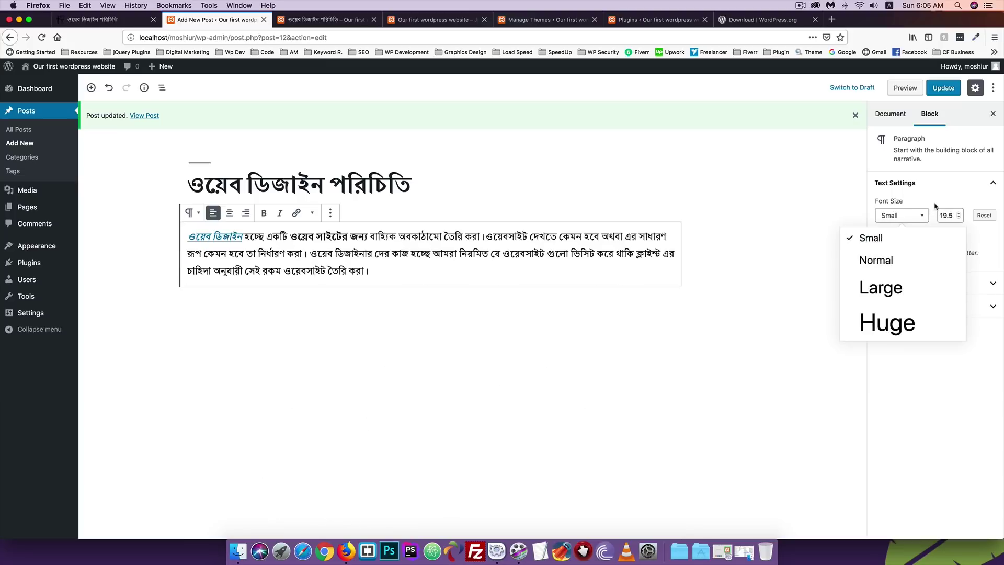
Set a custom font size of 18 and update the post.
{"action": "left_click", "coordinate": [950, 214]}
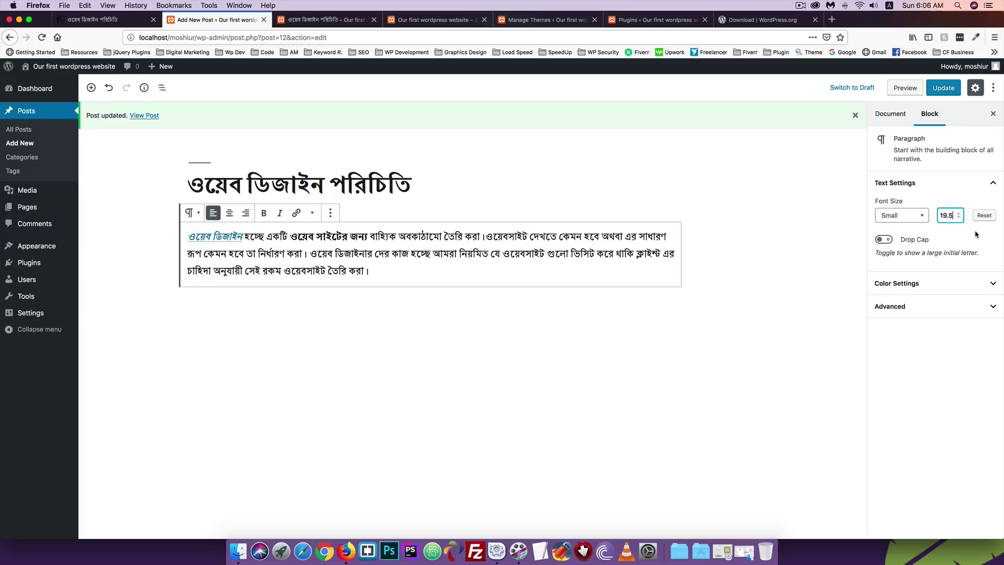
{"action": "key", "text": "BackSpace"}
{"action": "key", "text": "BackSpace"}
{"action": "key", "text": "BackSpace"}
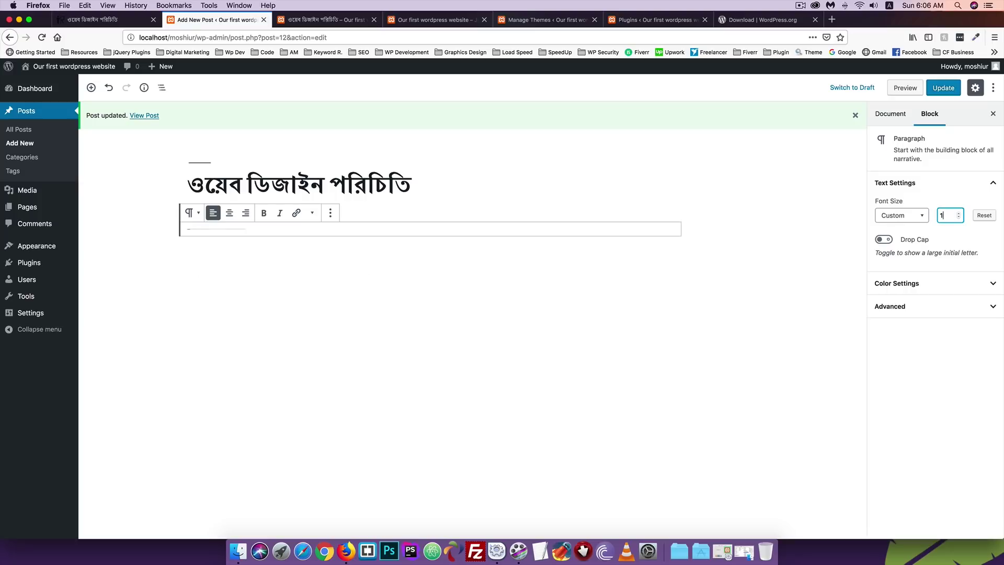
{"action": "type", "text": "6"}
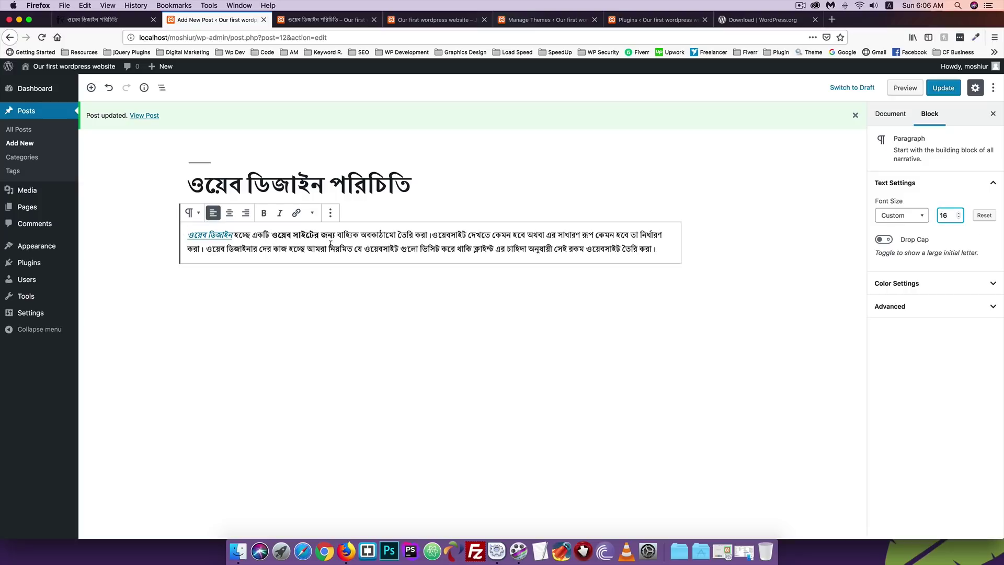
{"action": "key", "text": "BackSpace"}
{"action": "type", "text": "8"}
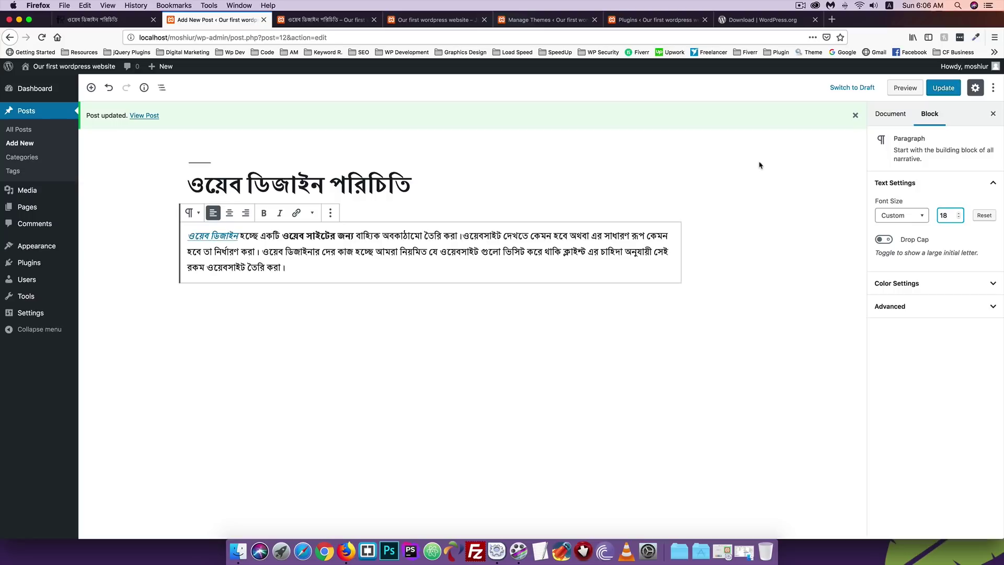
{"action": "left_click", "coordinate": [941, 87]}
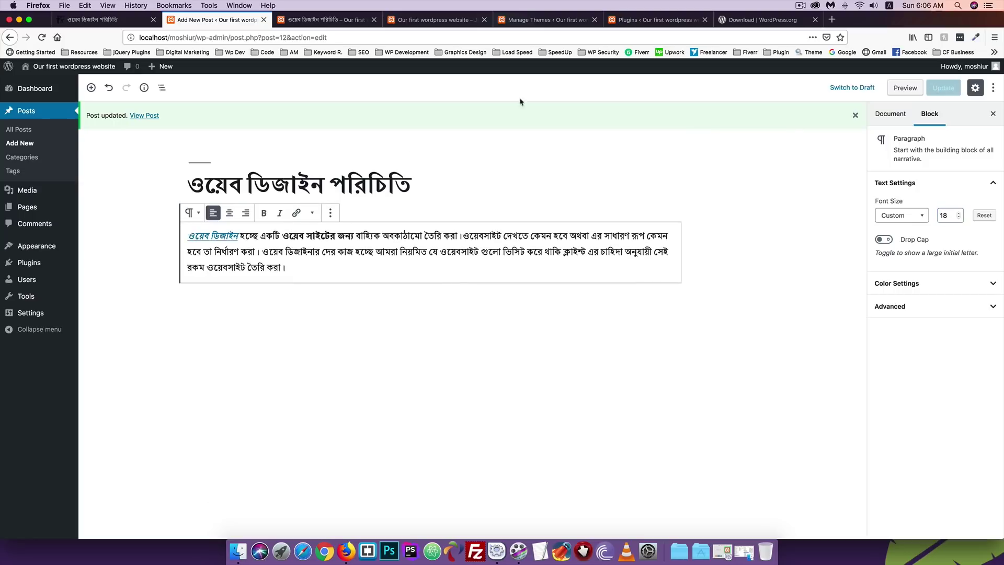
{"action": "left_click", "coordinate": [324, 20]}
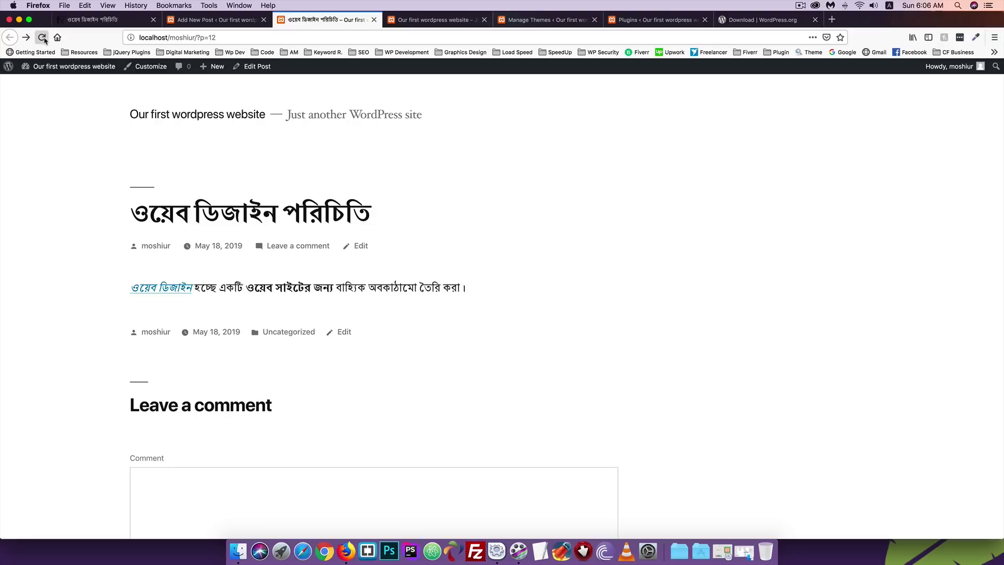
{"action": "left_click", "coordinate": [42, 38]}
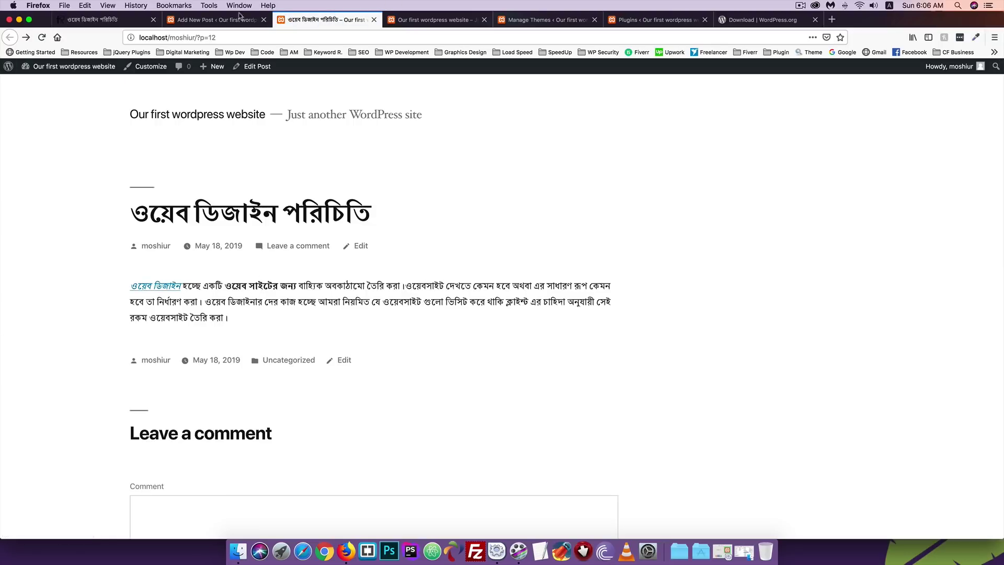
{"action": "left_click", "coordinate": [239, 19]}
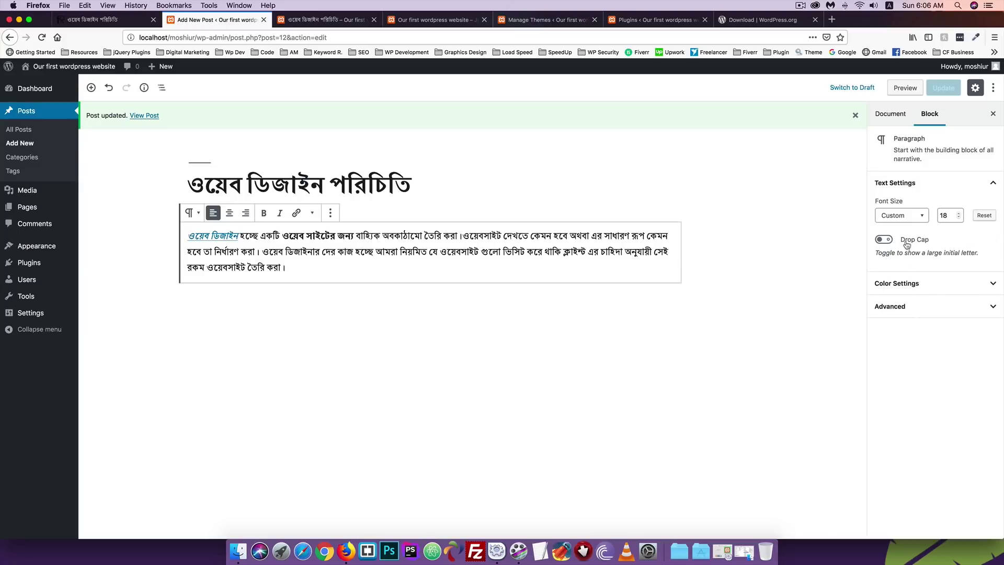
Turn on the paragraph's drop cap and update the post.
{"action": "left_click", "coordinate": [884, 241]}
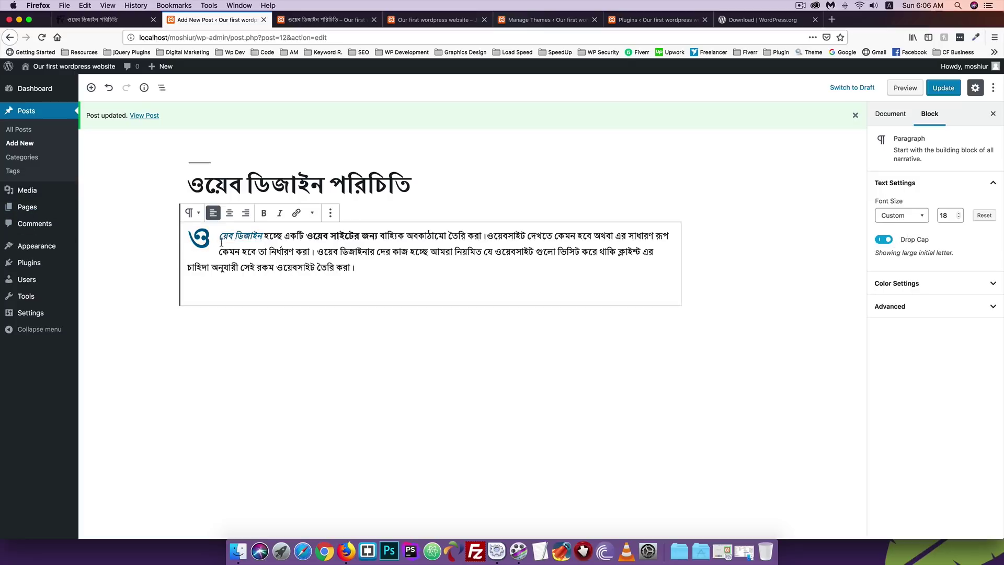
{"action": "left_click", "coordinate": [885, 241]}
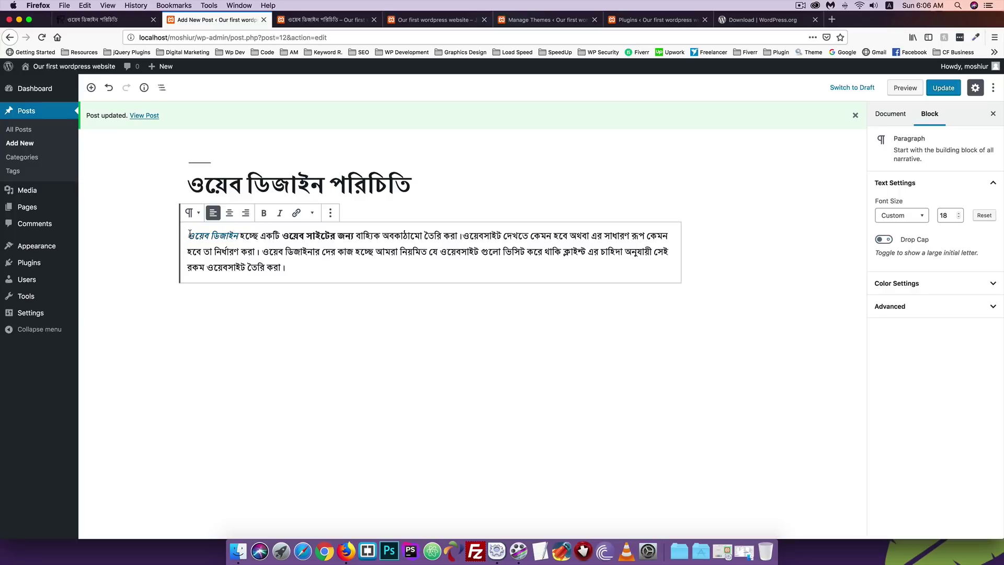
{"action": "left_click", "coordinate": [885, 241]}
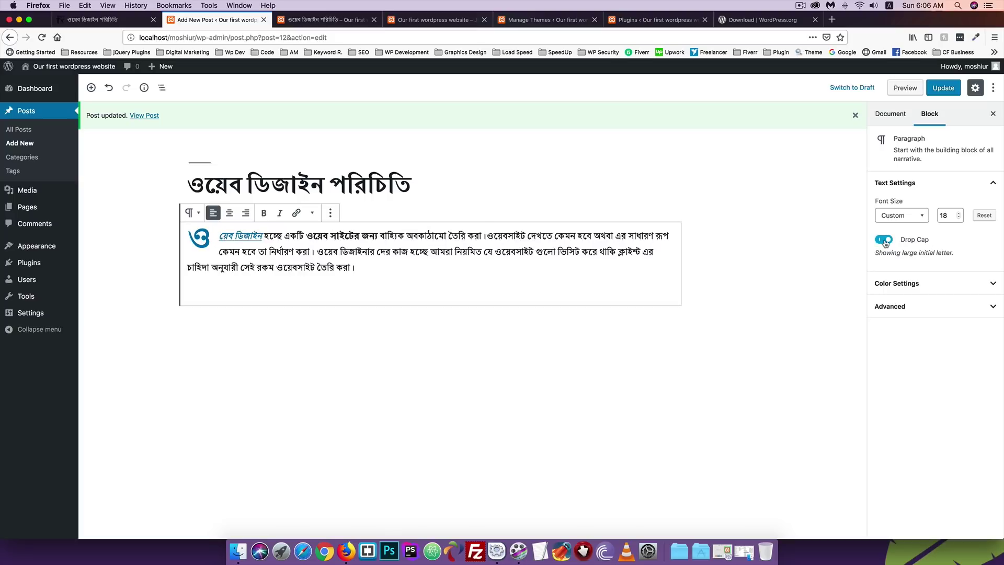
{"action": "left_click", "coordinate": [944, 88]}
Reload the live post to view the drop cap, then switch the drop cap off in the editor.
{"action": "left_click", "coordinate": [299, 22]}
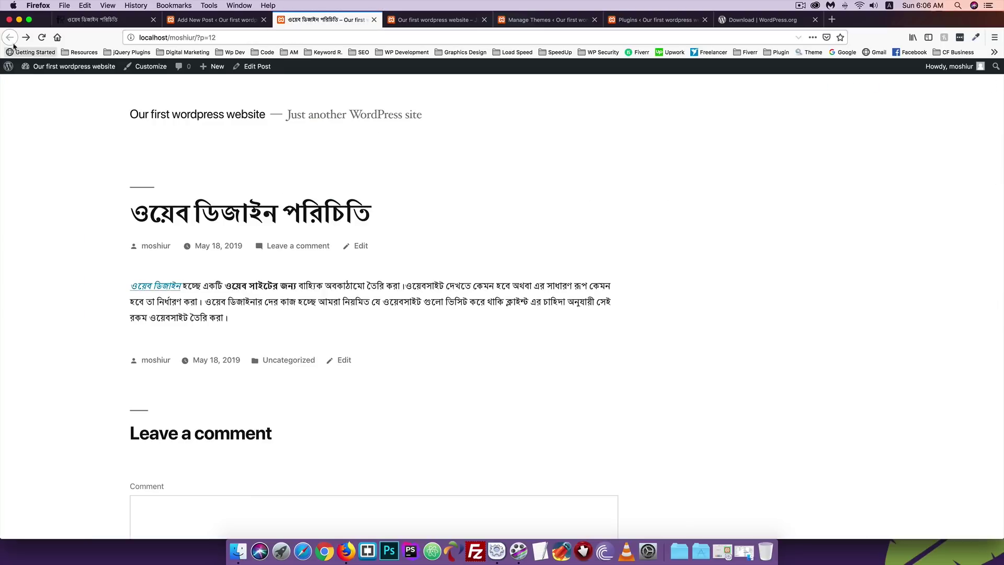
{"action": "left_click", "coordinate": [42, 38]}
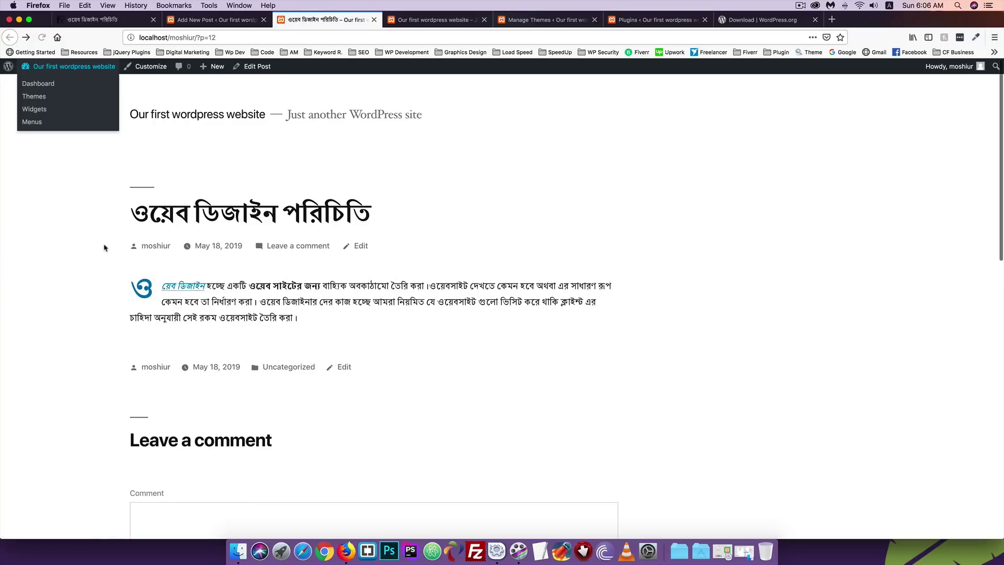
{"action": "left_click", "coordinate": [227, 19]}
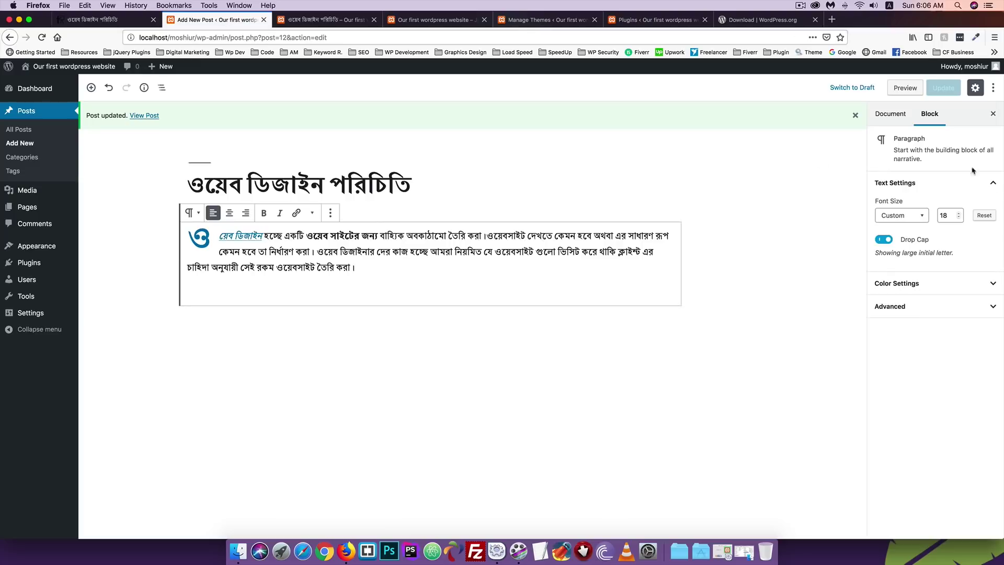
{"action": "left_click", "coordinate": [884, 240]}
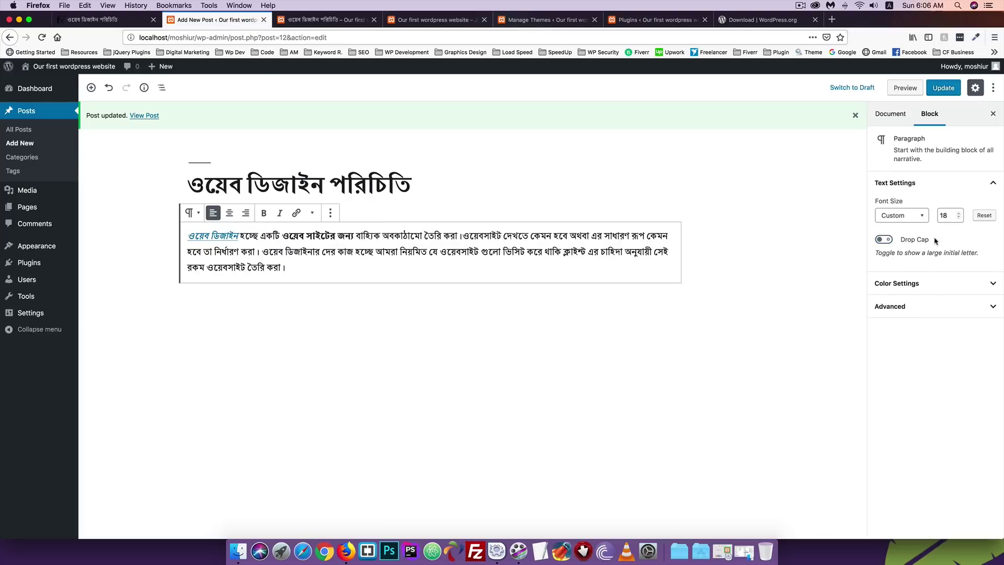
Set the paragraph background to grey, then try blue, dark blue, black and grey text before settling on white.
{"action": "left_click", "coordinate": [902, 283]}
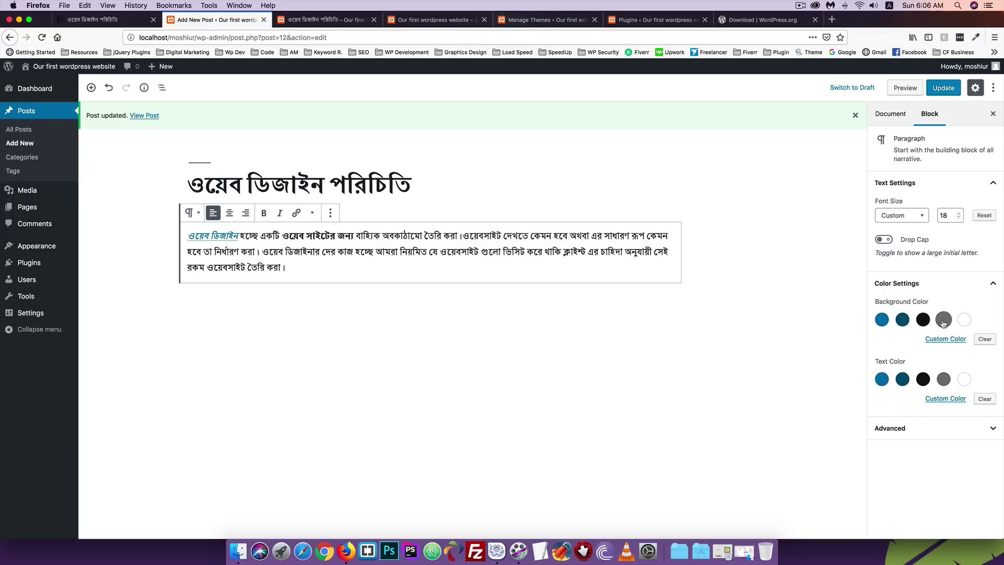
{"action": "left_click", "coordinate": [944, 320]}
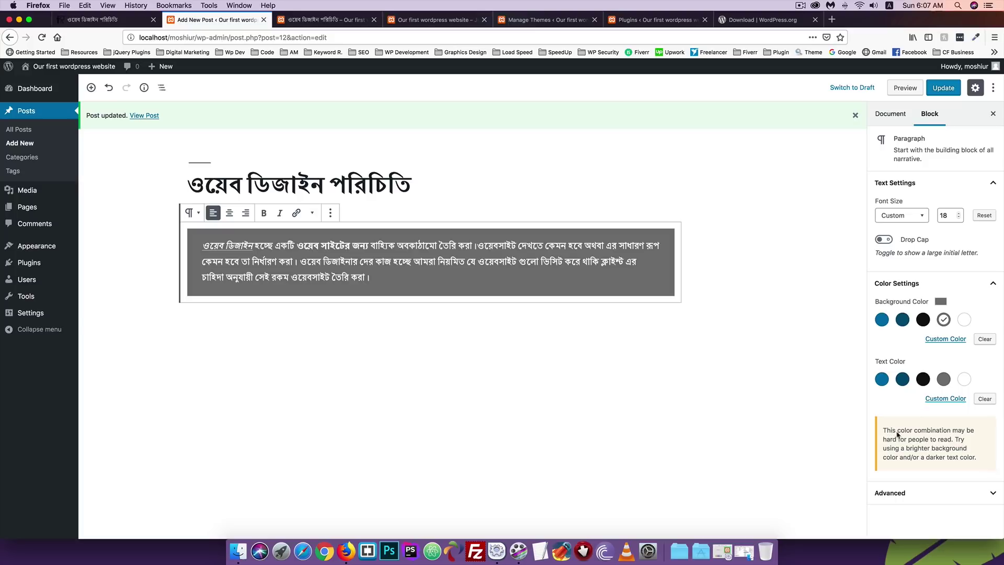
{"action": "left_click", "coordinate": [881, 378]}
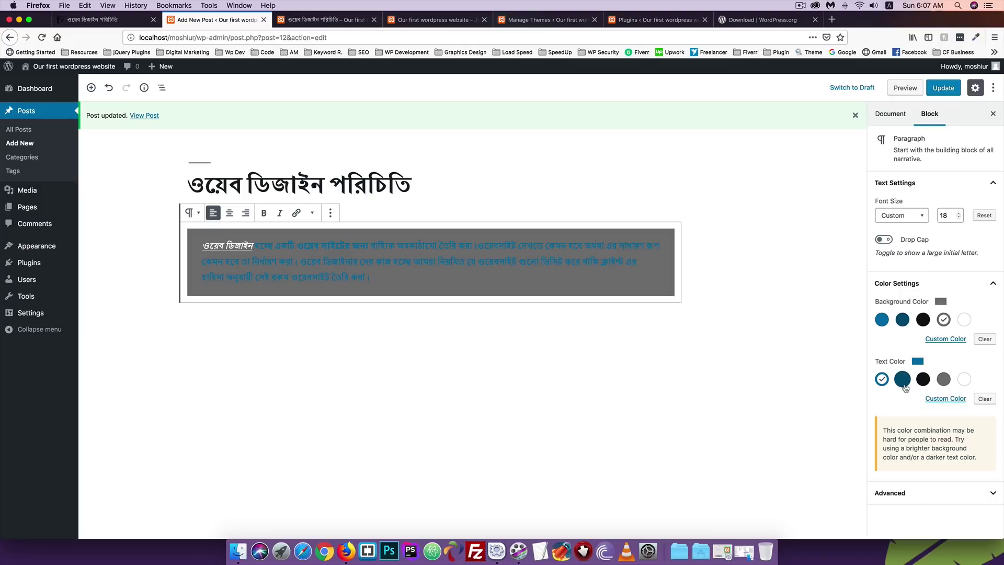
{"action": "left_click", "coordinate": [902, 380]}
{"action": "left_click", "coordinate": [923, 379]}
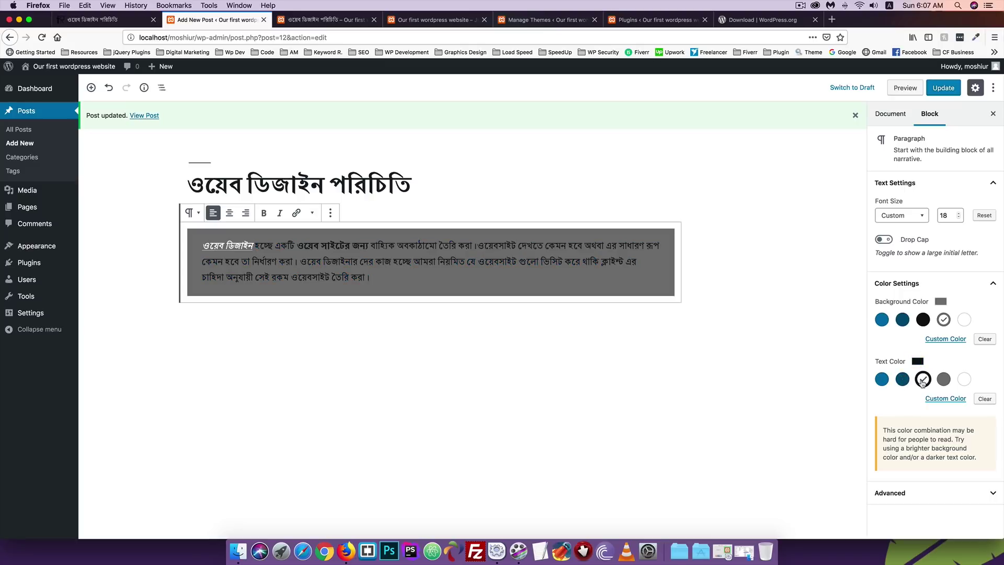
{"action": "left_click", "coordinate": [944, 380]}
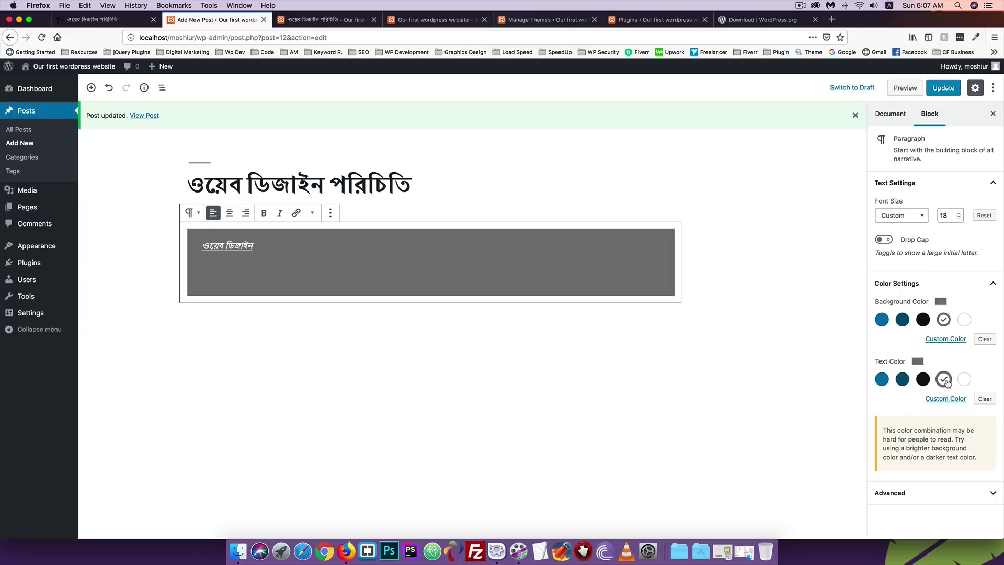
{"action": "left_click", "coordinate": [963, 380]}
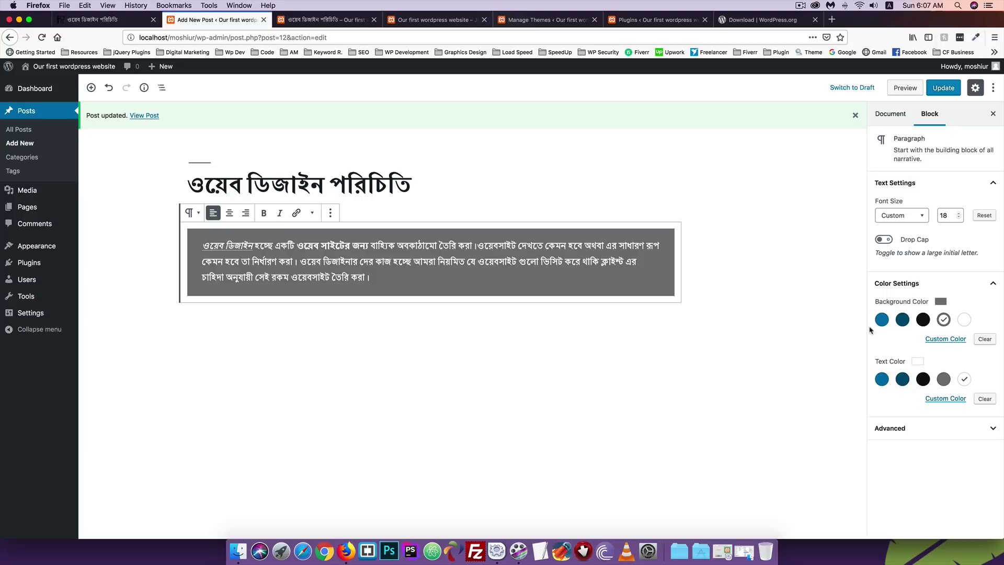
Set a custom red background colour on the paragraph.
{"action": "left_click", "coordinate": [948, 340]}
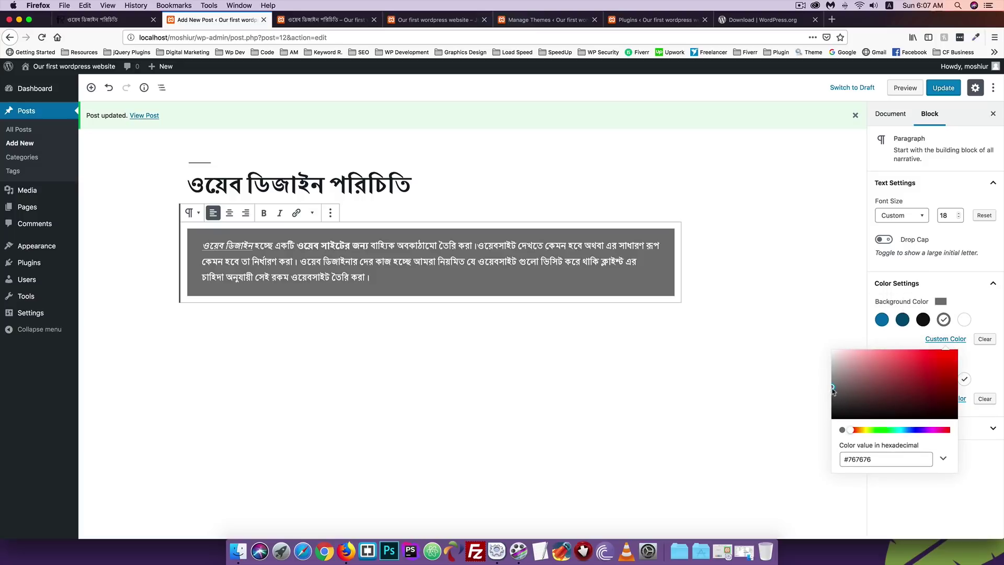
{"action": "left_click_drag", "start_coordinate": [832, 389], "coordinate": [941, 362]}
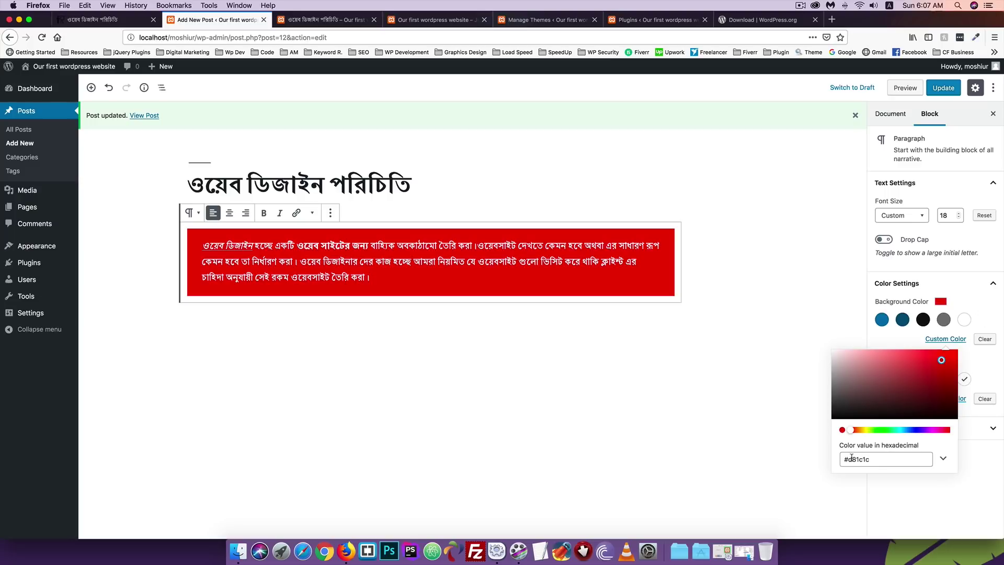
{"action": "left_click", "coordinate": [787, 294]}
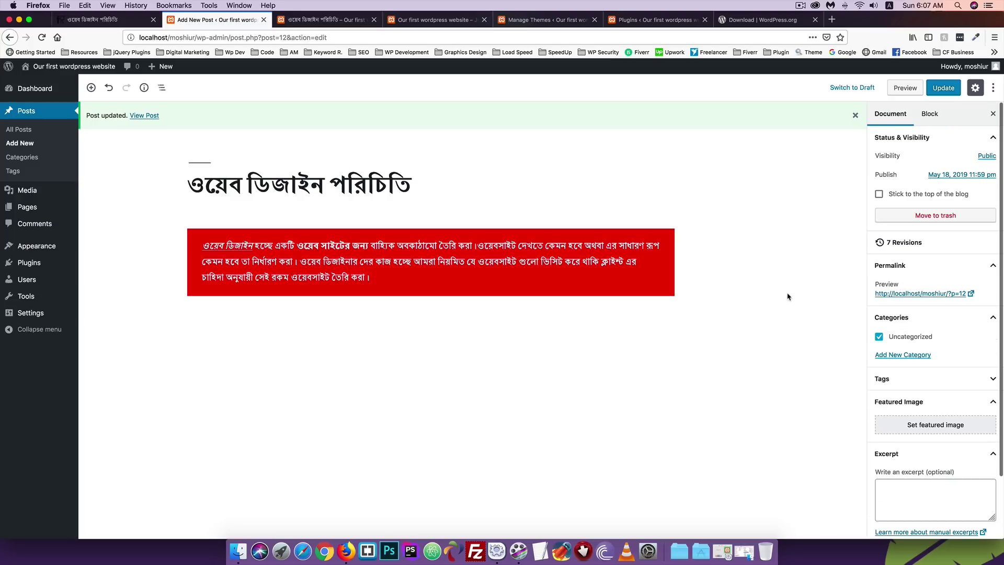
{"action": "left_click", "coordinate": [930, 114]}
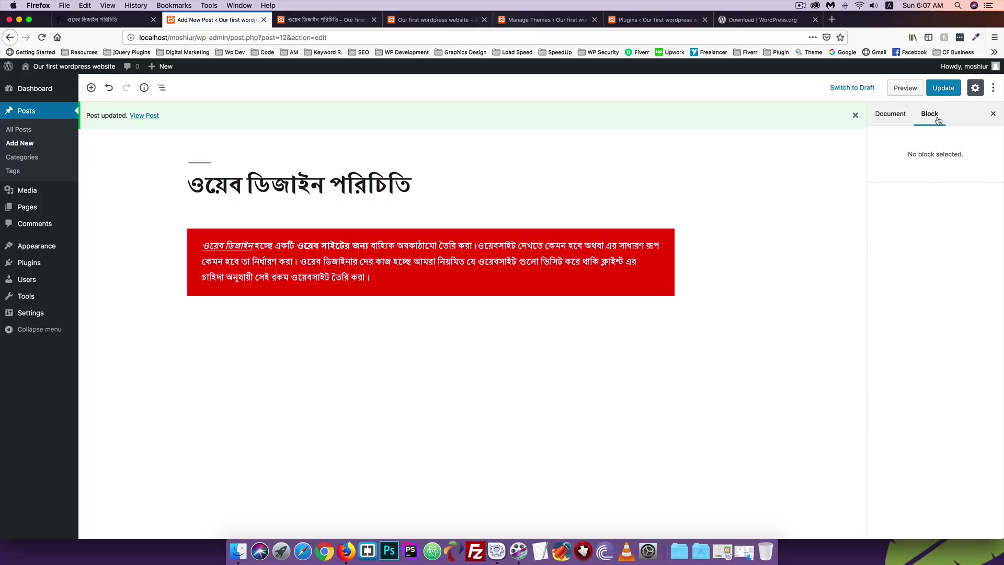
{"action": "left_click", "coordinate": [417, 250]}
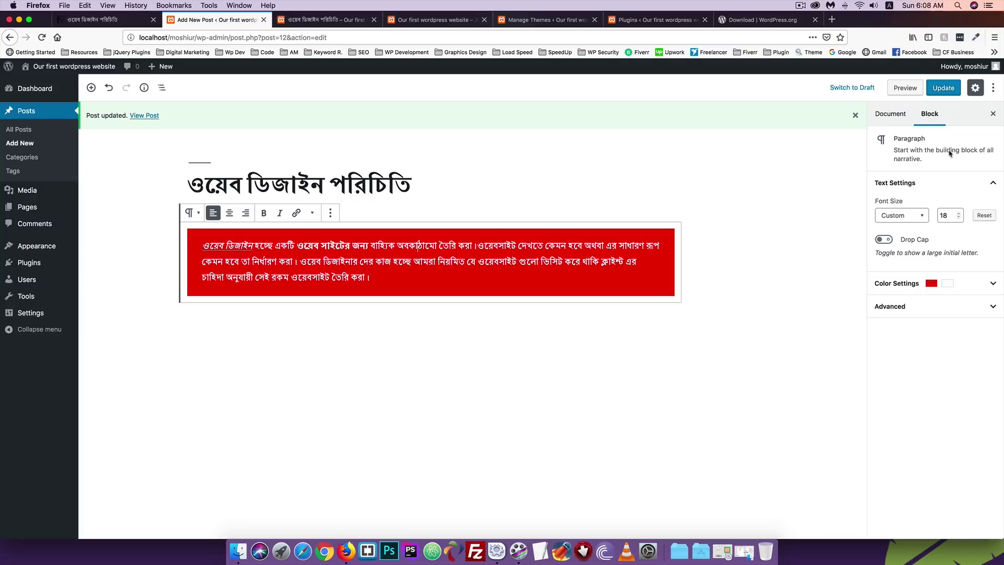
After trying pink, yellow and green custom shades, set the paragraph text colour to #ffffff.
{"action": "left_click", "coordinate": [896, 284]}
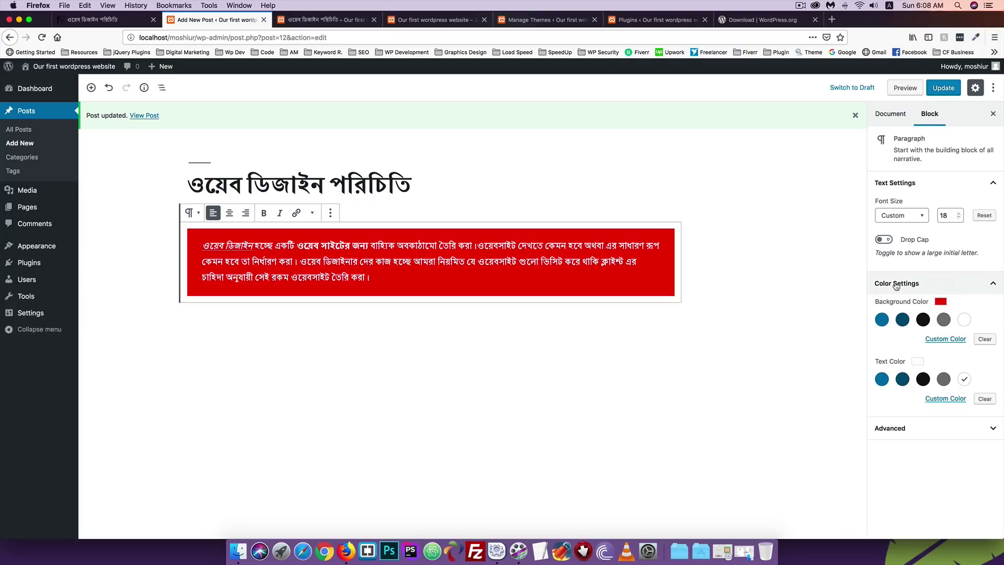
{"action": "left_click", "coordinate": [945, 399]}
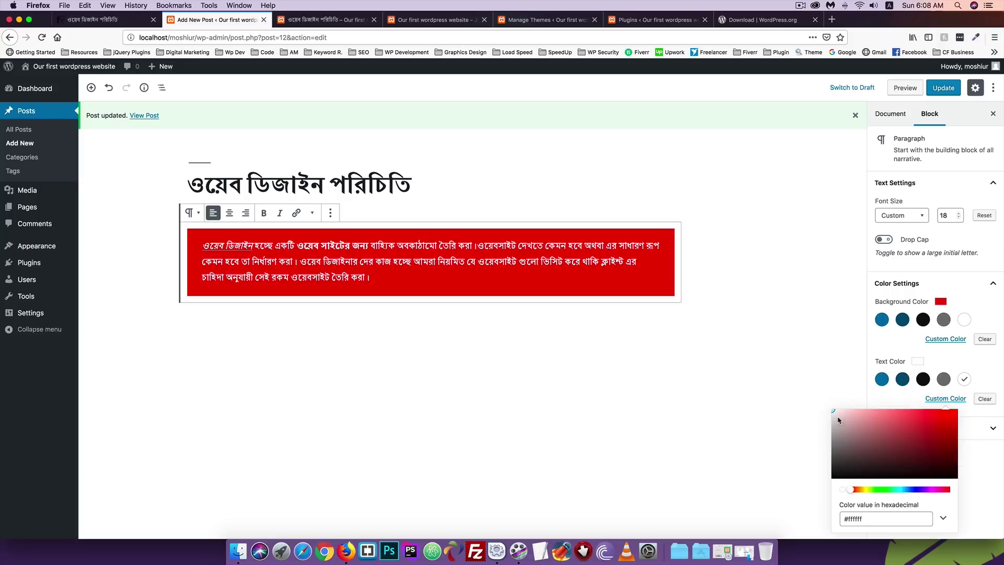
{"action": "left_click_drag", "start_coordinate": [834, 412], "coordinate": [854, 426]}
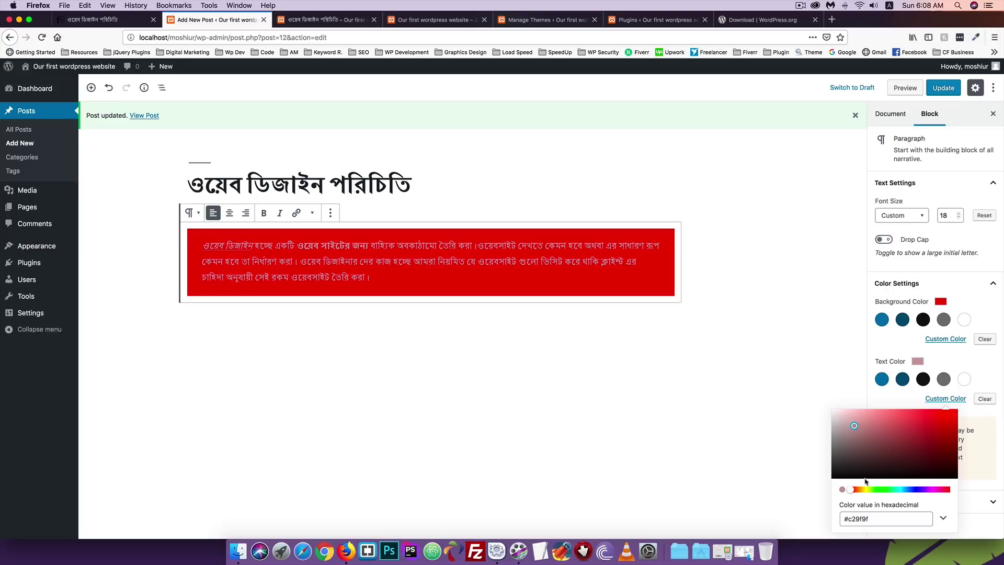
{"action": "left_click_drag", "start_coordinate": [852, 491], "coordinate": [879, 491]}
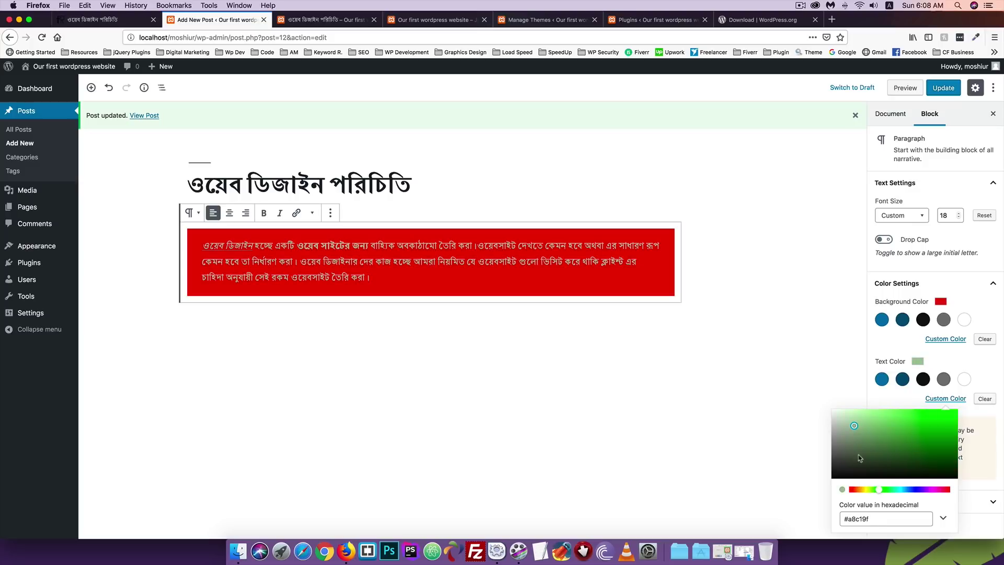
{"action": "mouse_move", "coordinate": [854, 428]}
{"action": "left_mouse_down"}
{"action": "mouse_move", "coordinate": [941, 417]}
{"action": "mouse_move", "coordinate": [844, 416]}
{"action": "left_mouse_up"}
{"action": "left_click_drag", "start_coordinate": [878, 490], "coordinate": [913, 490]}
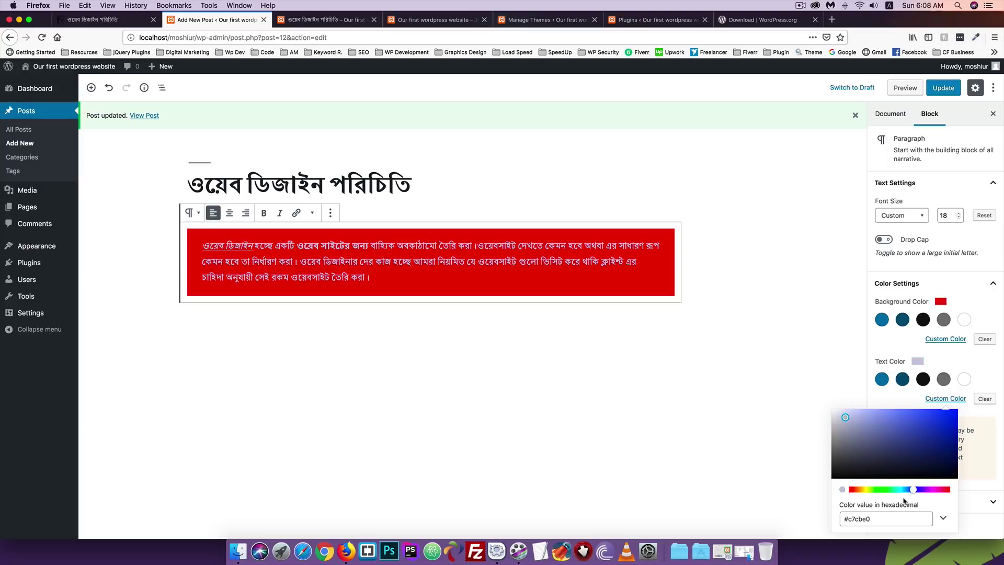
{"action": "triple_click", "coordinate": [877, 519]}
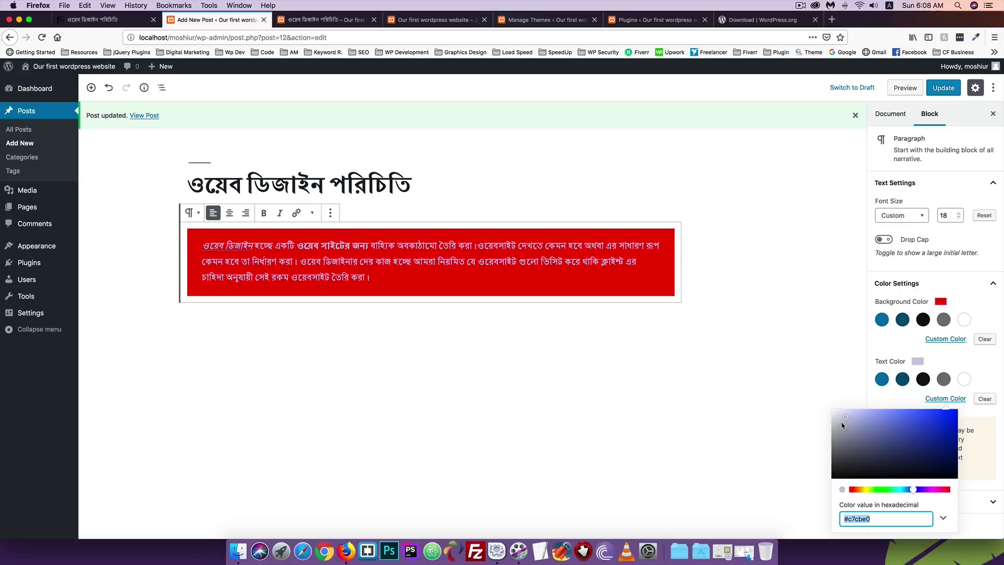
{"action": "type", "text": "#f3f3f3"}
{"action": "key", "text": "BackSpace"}
{"action": "key", "text": "BackSpace"}
{"action": "key", "text": "BackSpace"}
{"action": "key", "text": "BackSpace"}
{"action": "key", "text": "BackSpace"}
{"action": "type", "text": "fffff"}
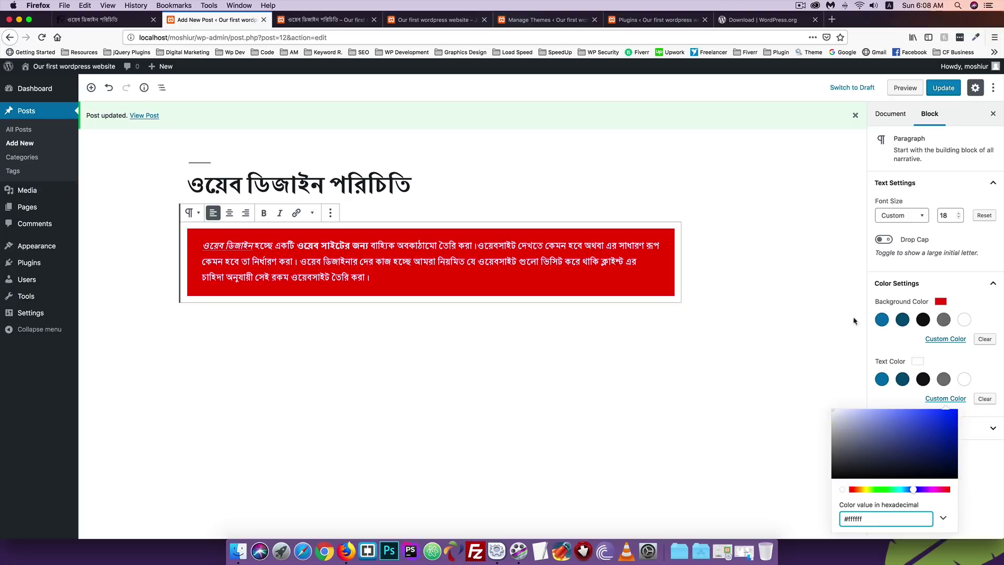
{"action": "left_click", "coordinate": [887, 346]}
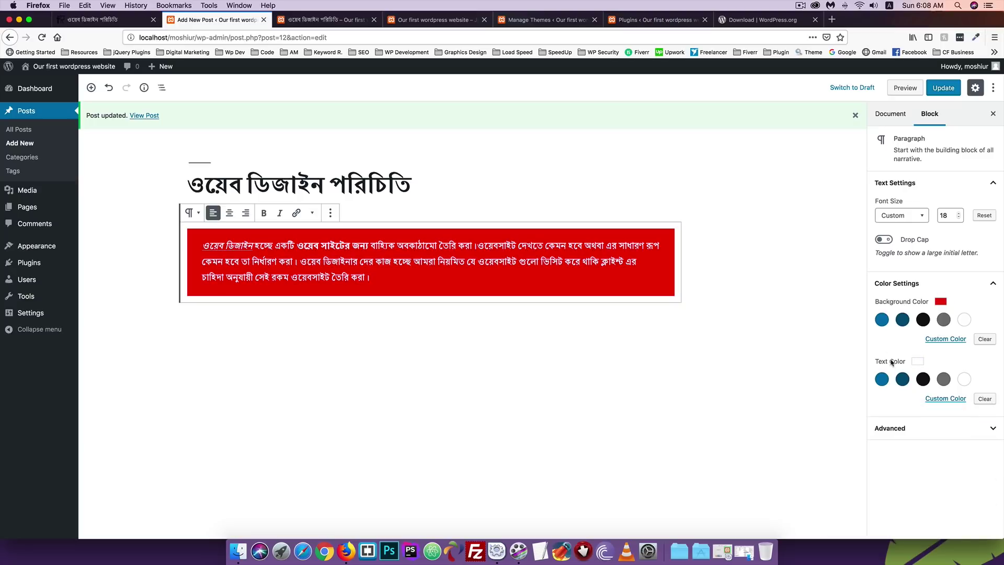
Add the additional CSS class 'munna' to the paragraph and update the post.
{"action": "left_click", "coordinate": [910, 435]}
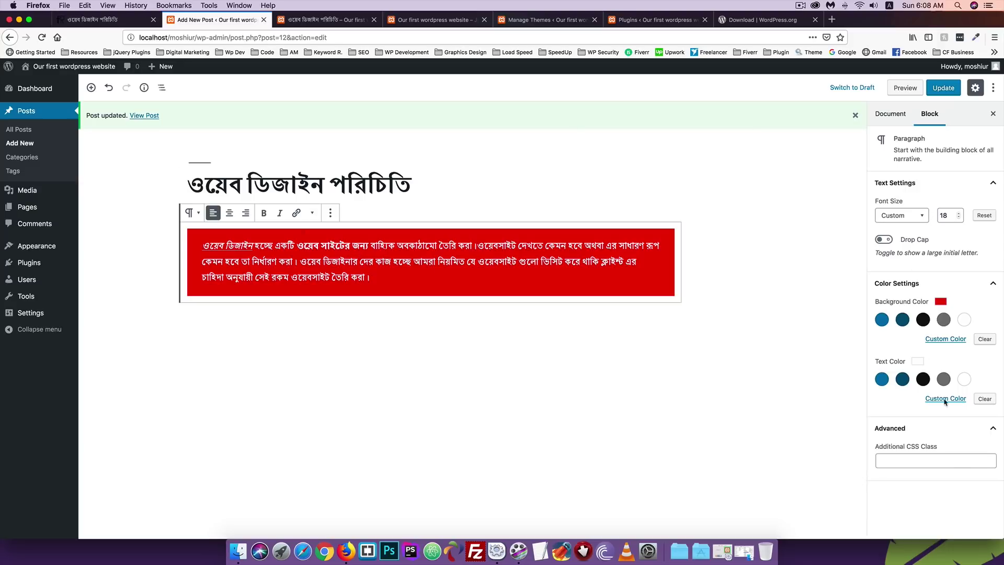
{"action": "left_click", "coordinate": [894, 461]}
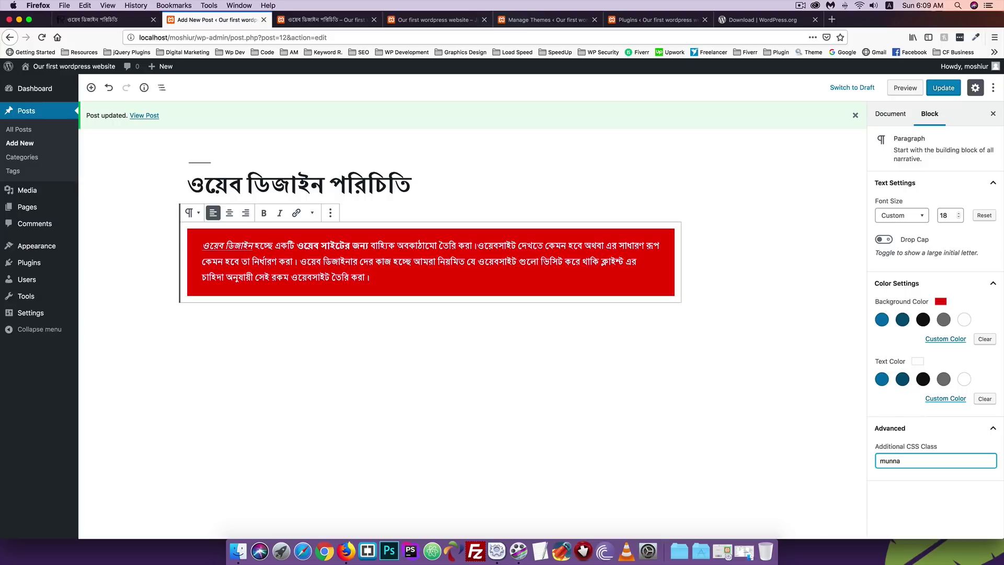
{"action": "left_click", "coordinate": [939, 90]}
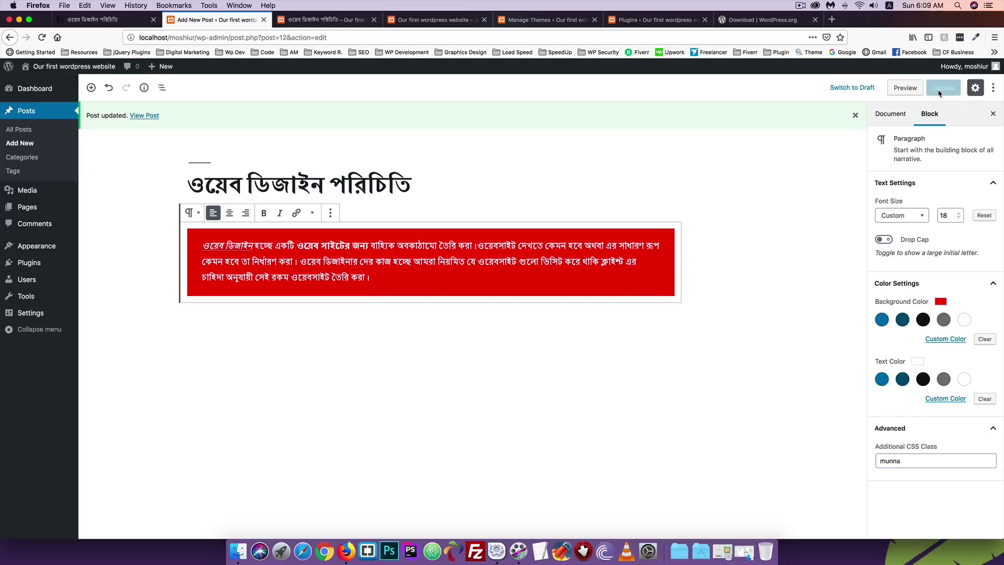
{"action": "left_click", "coordinate": [306, 22]}
Reload the live post and inspect the red paragraph's markup to confirm it carries the 'munna' class.
{"action": "left_click", "coordinate": [42, 37]}
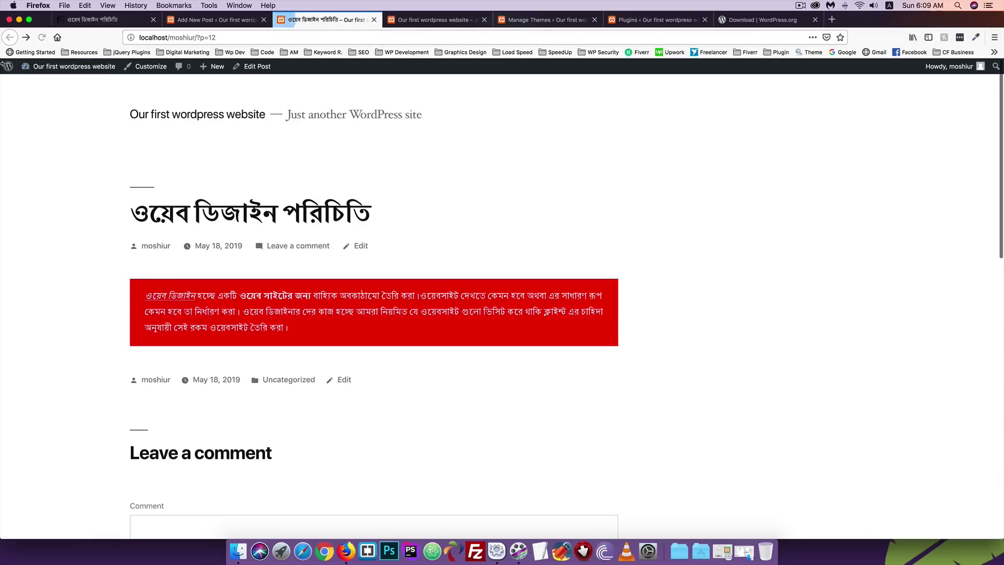
{"action": "left_click", "coordinate": [239, 24]}
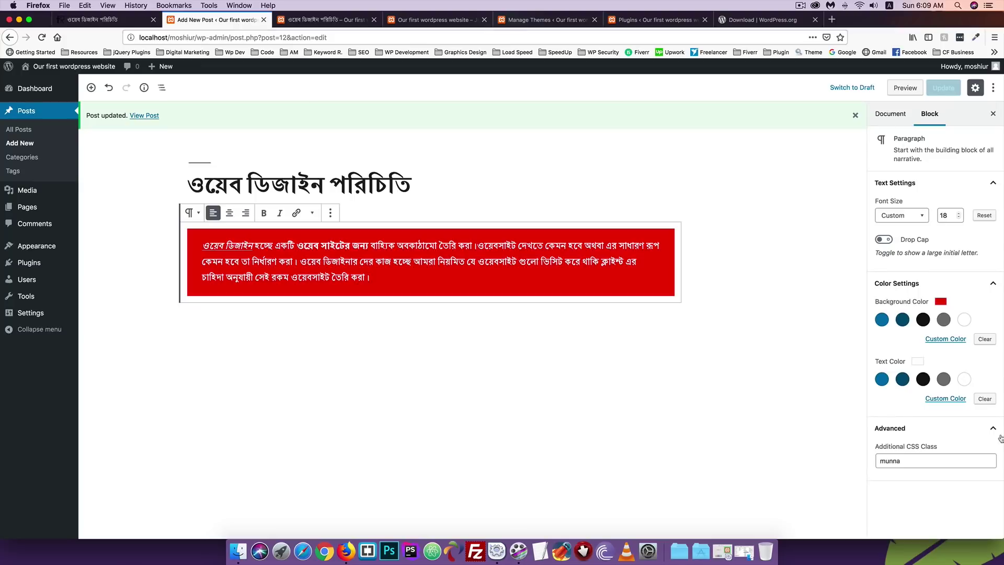
{"action": "left_click", "coordinate": [310, 21]}
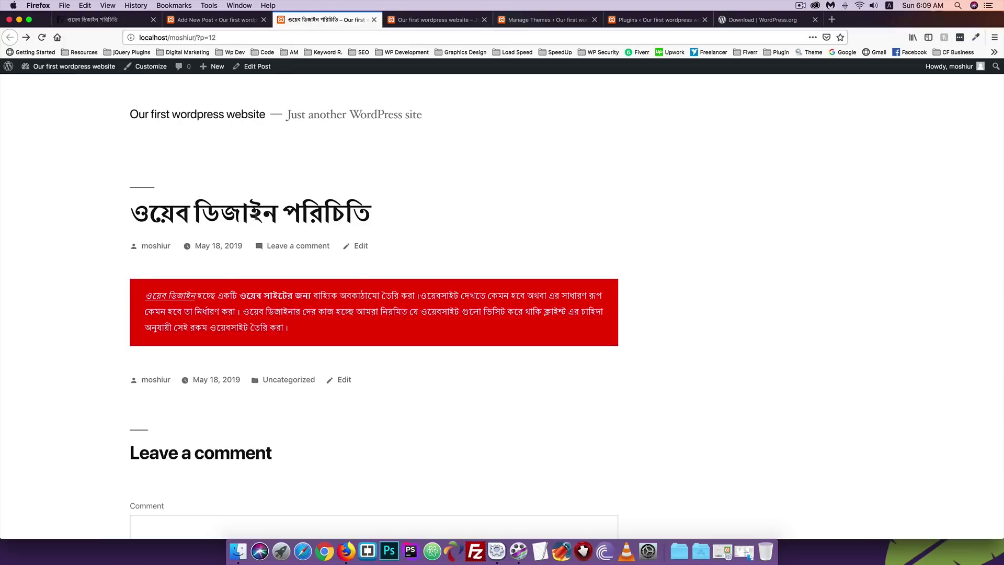
{"action": "scroll", "coordinate": [235, 230], "scroll_direction": "down", "scroll_amount": 2}
{"action": "right_click", "coordinate": [242, 226]}
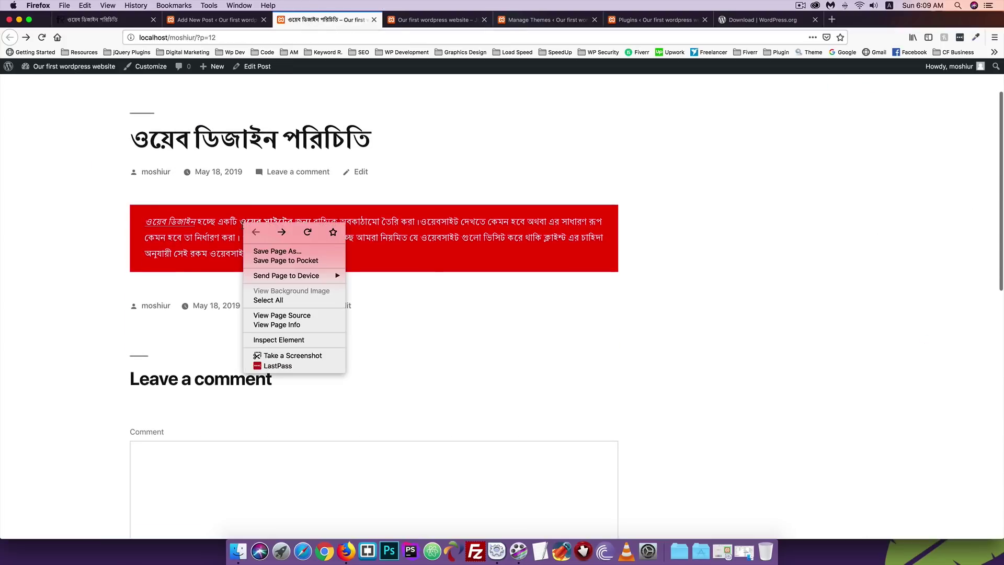
{"action": "left_click", "coordinate": [275, 340]}
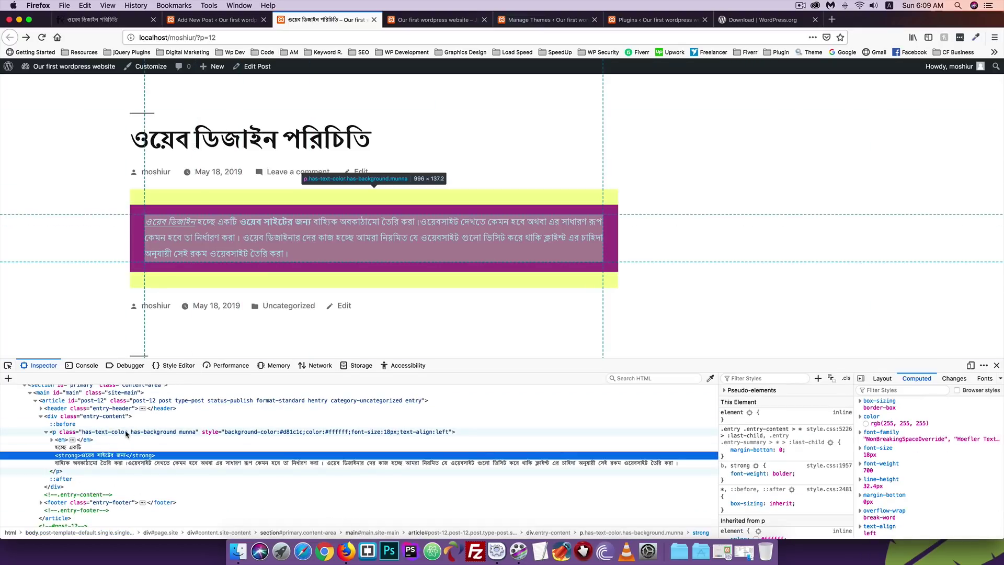
{"action": "left_click", "coordinate": [122, 432]}
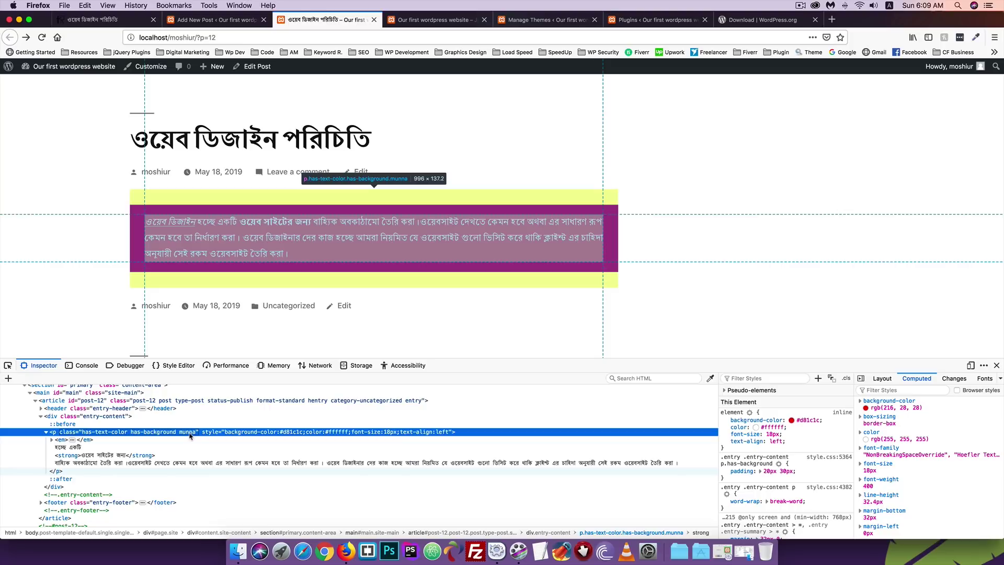
{"action": "left_click", "coordinate": [996, 367]}
{"action": "left_click", "coordinate": [214, 20]}
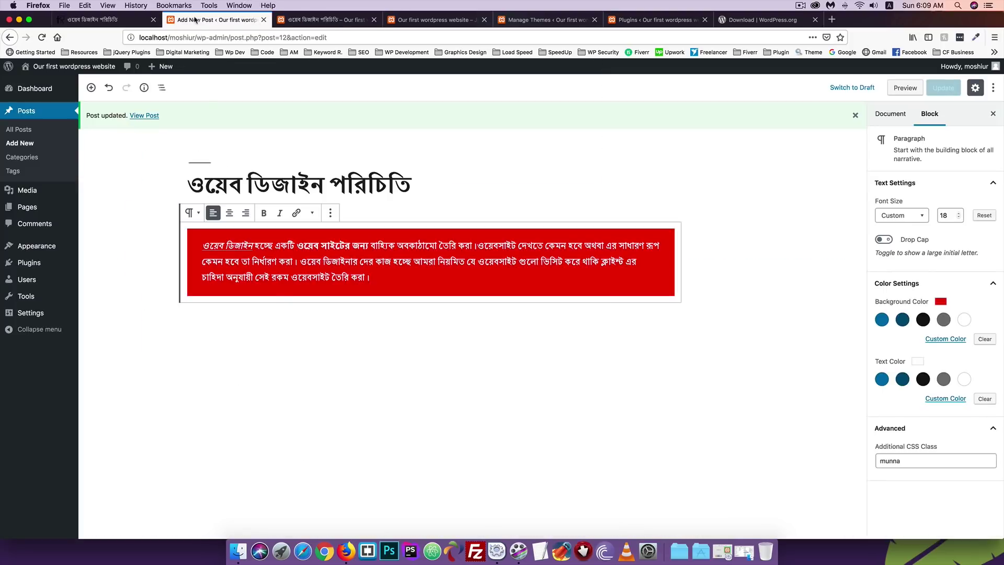
Open the Customizer's Additional CSS panel in a new tab.
{"action": "mouse_move", "coordinate": [47, 248]}
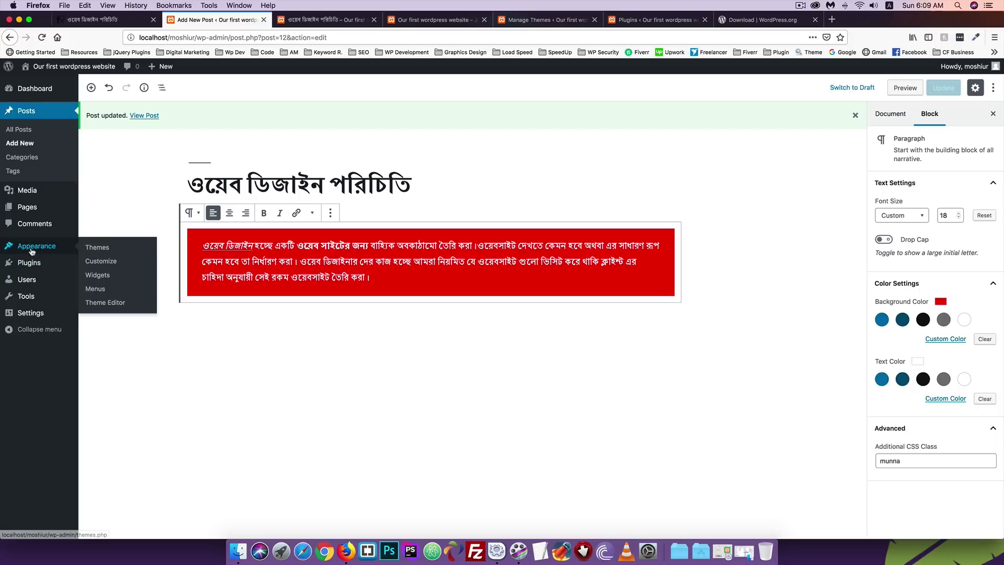
{"action": "right_click", "coordinate": [99, 264]}
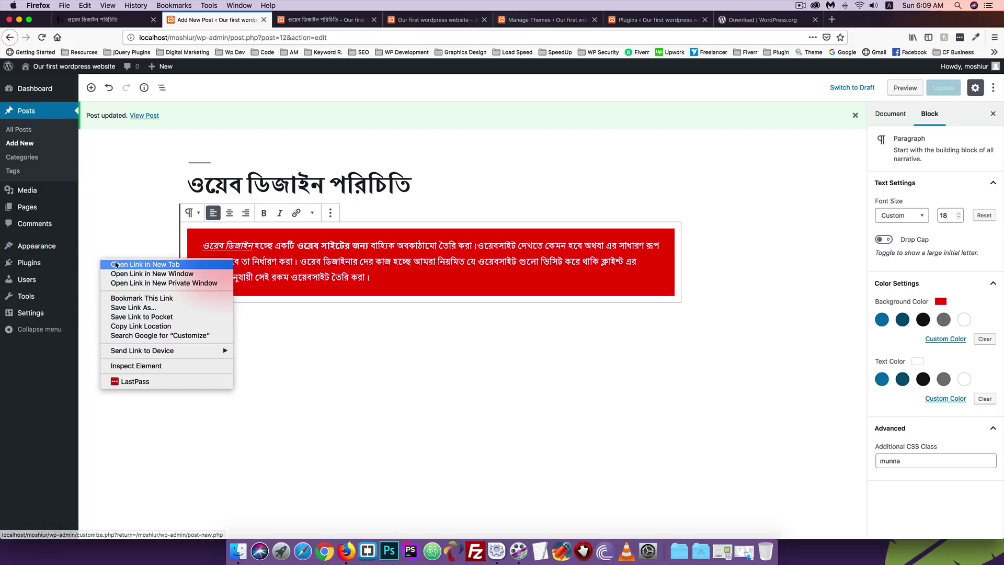
{"action": "left_click", "coordinate": [122, 264]}
{"action": "left_click", "coordinate": [295, 20]}
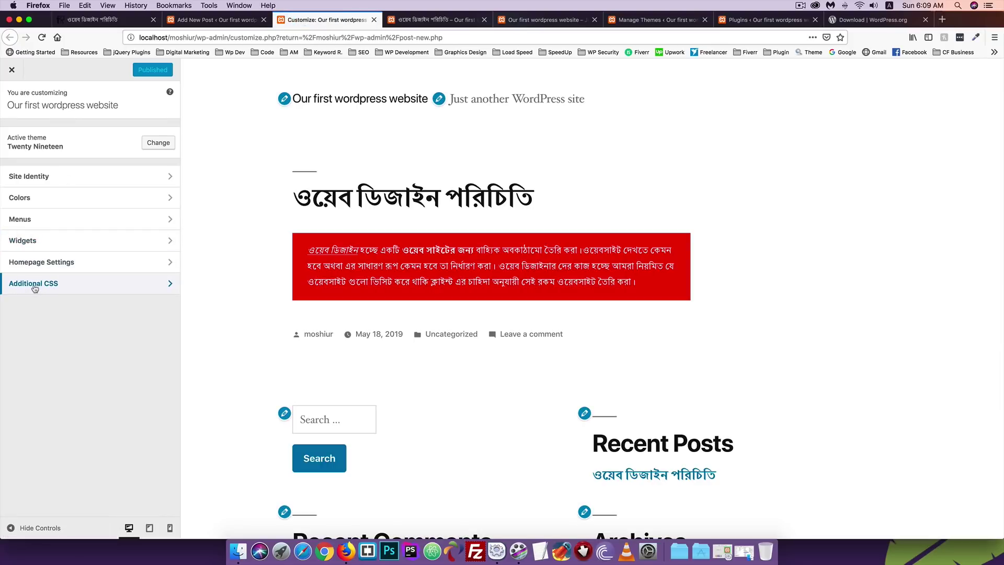
{"action": "left_click", "coordinate": [34, 288]}
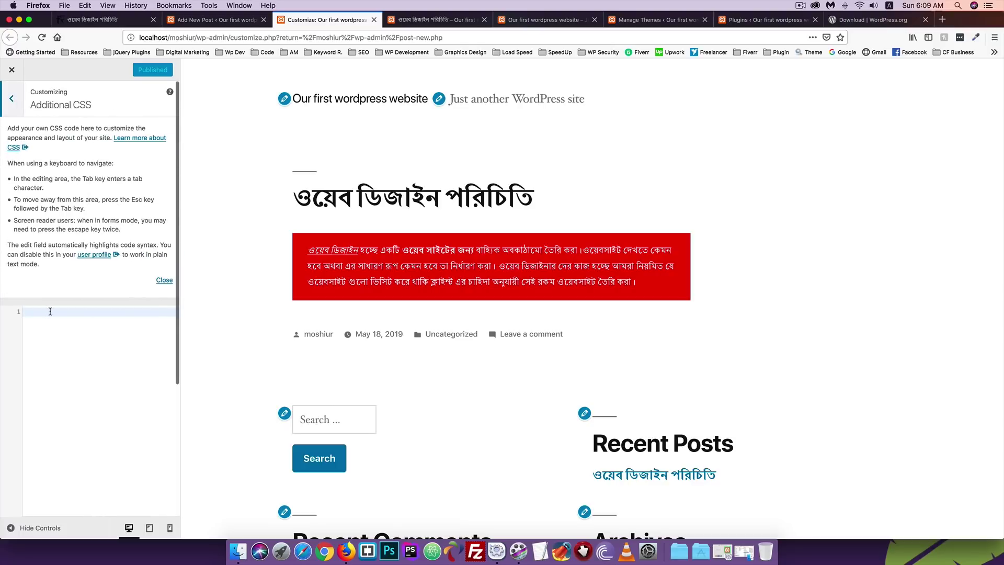
{"action": "scroll", "coordinate": [50, 311], "scroll_direction": "down", "scroll_amount": 2}
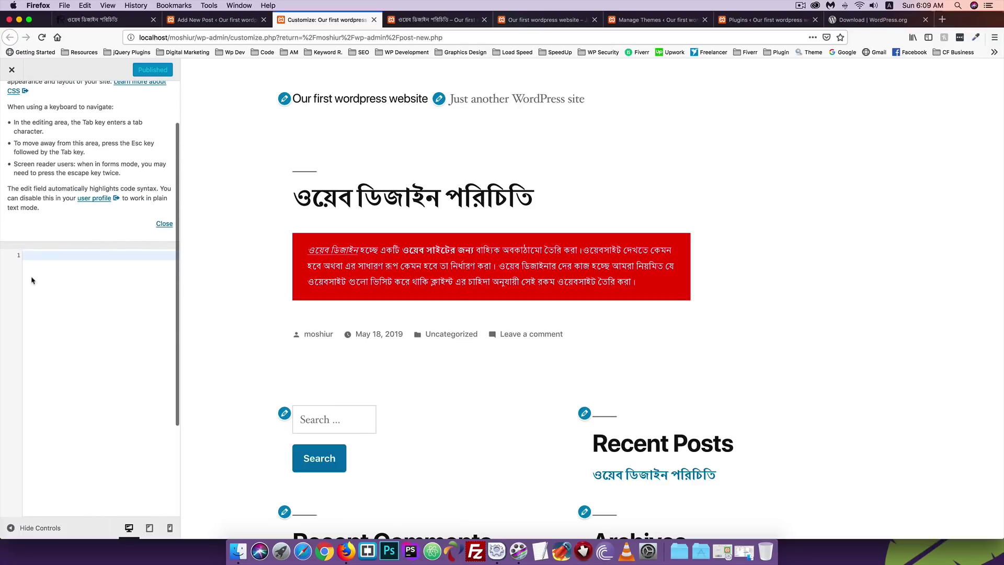
Write the rule '.munna { text-decoration: underline; }' in Additional CSS.
{"action": "left_click", "coordinate": [30, 254]}
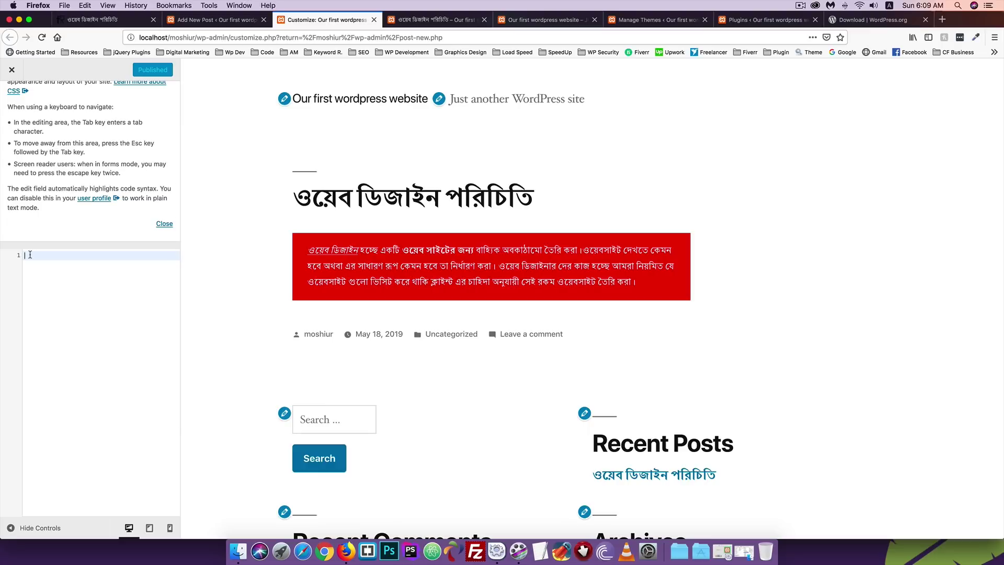
{"action": "type", "text": ".munna {"}
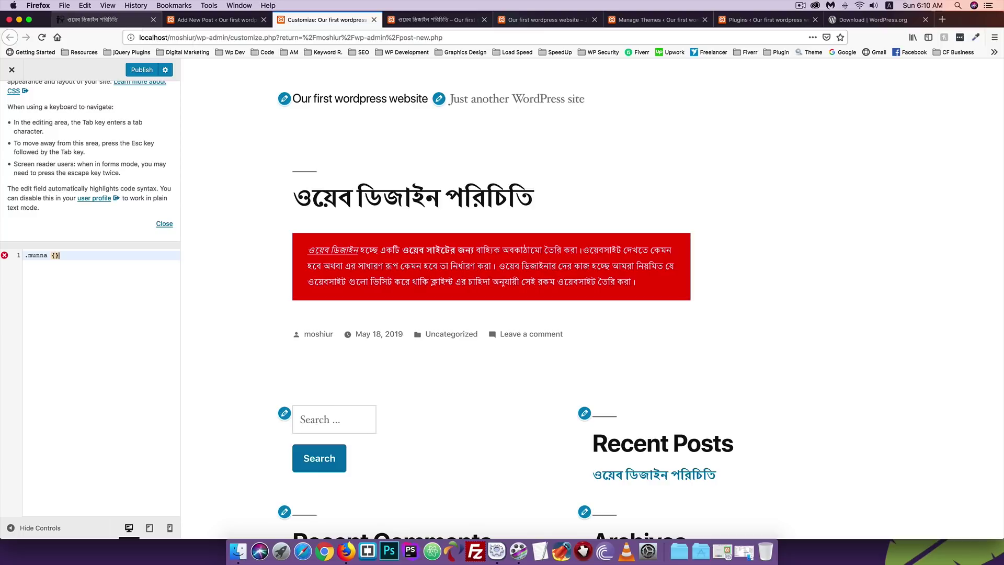
{"action": "key", "text": "Return"}
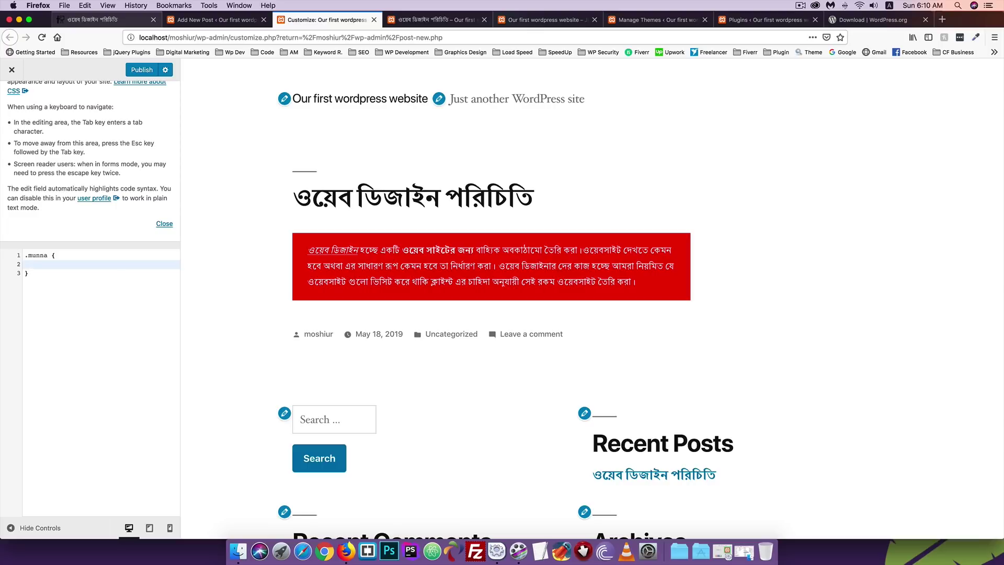
{"action": "type", "text": "text-dec"}
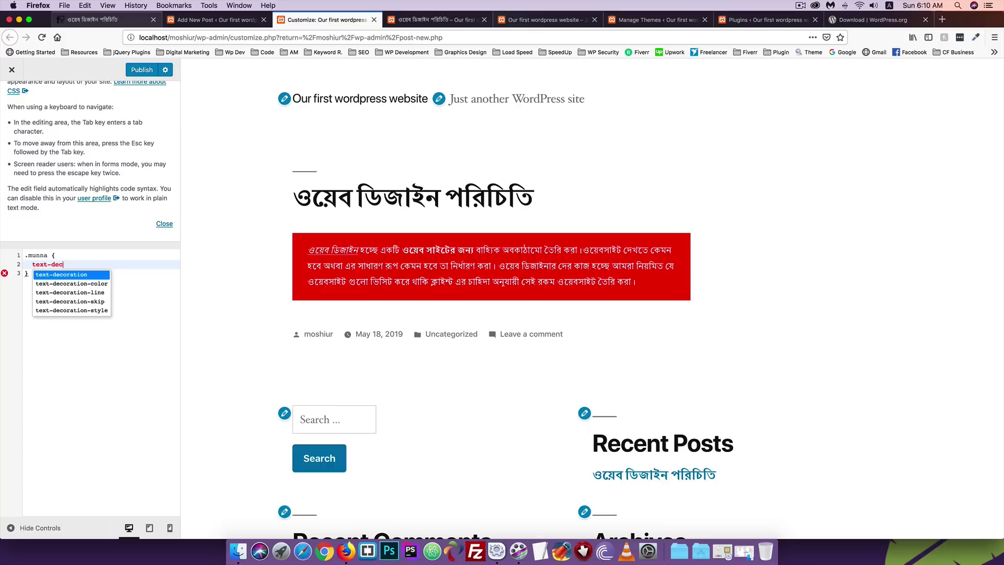
{"action": "type", "text": "oration: underli"}
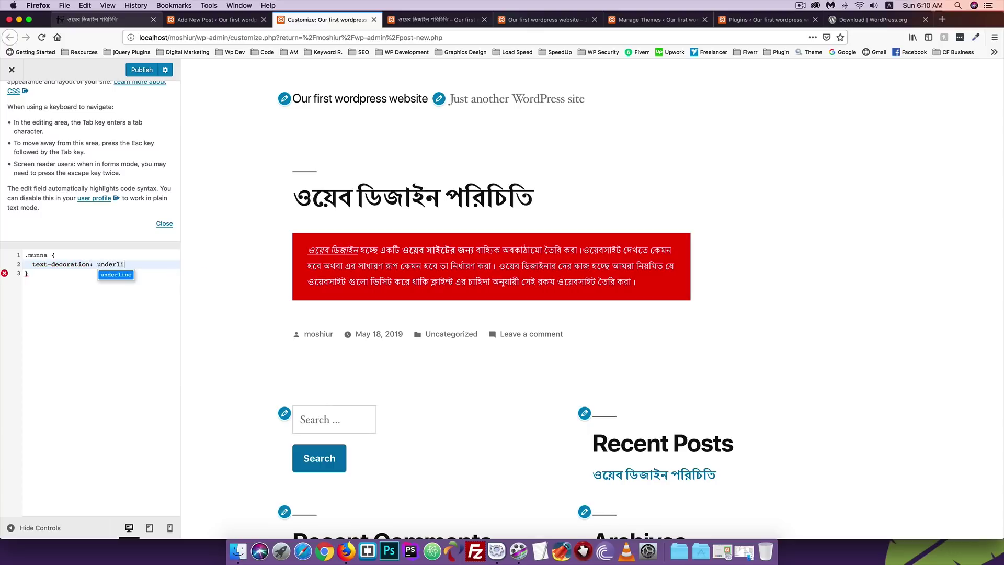
{"action": "type", "text": "ne;"}
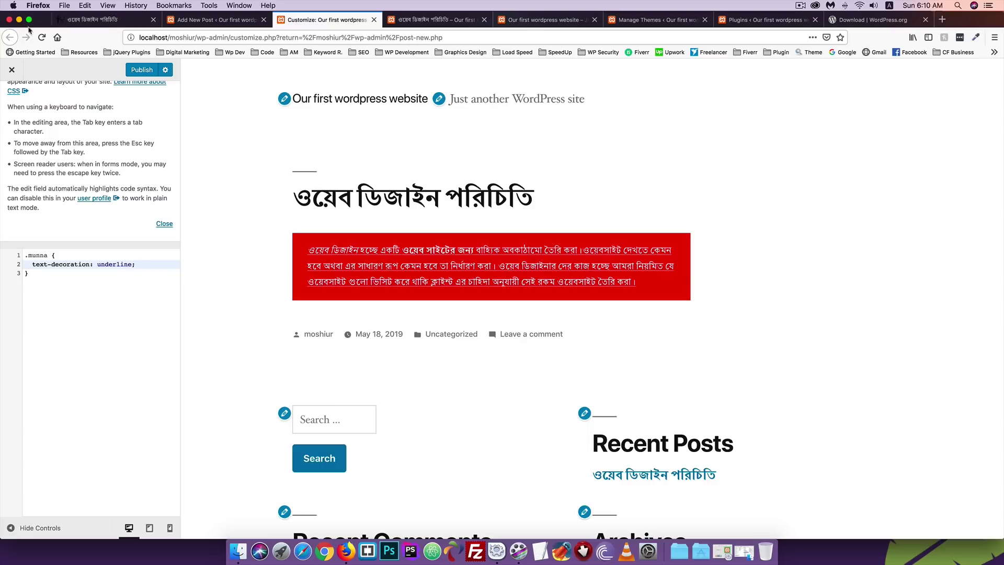
Publish the underline CSS and reload the live post to confirm the red paragraph is underlined.
{"action": "left_click", "coordinate": [140, 70]}
{"action": "left_click", "coordinate": [426, 19]}
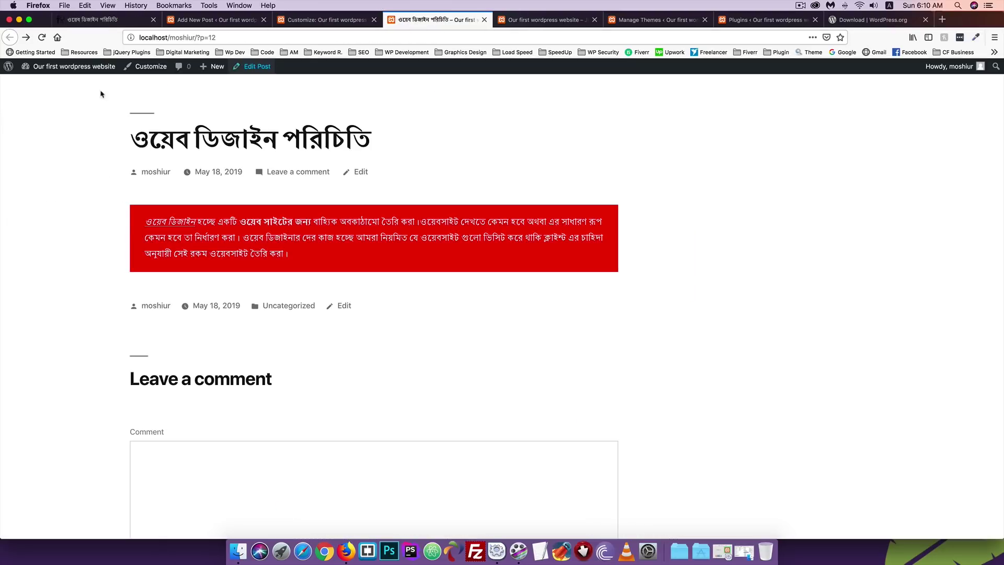
{"action": "left_click", "coordinate": [42, 38]}
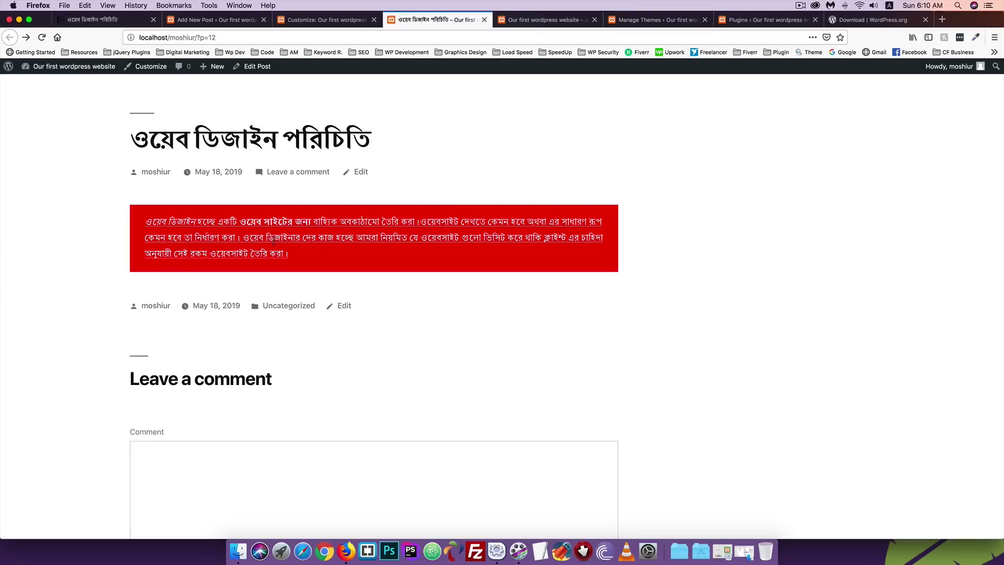
{"action": "left_click", "coordinate": [321, 19]}
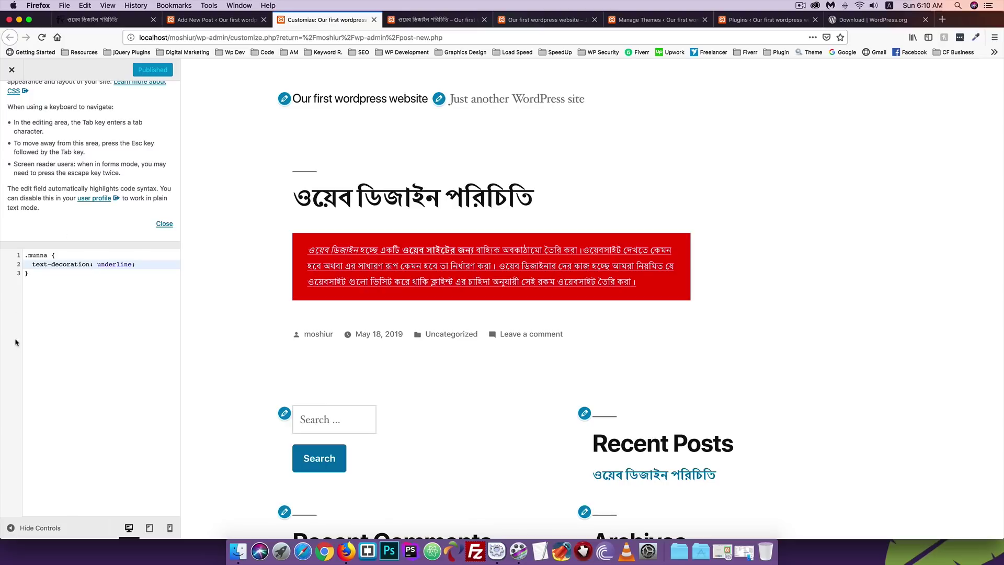
{"action": "left_click", "coordinate": [207, 20]}
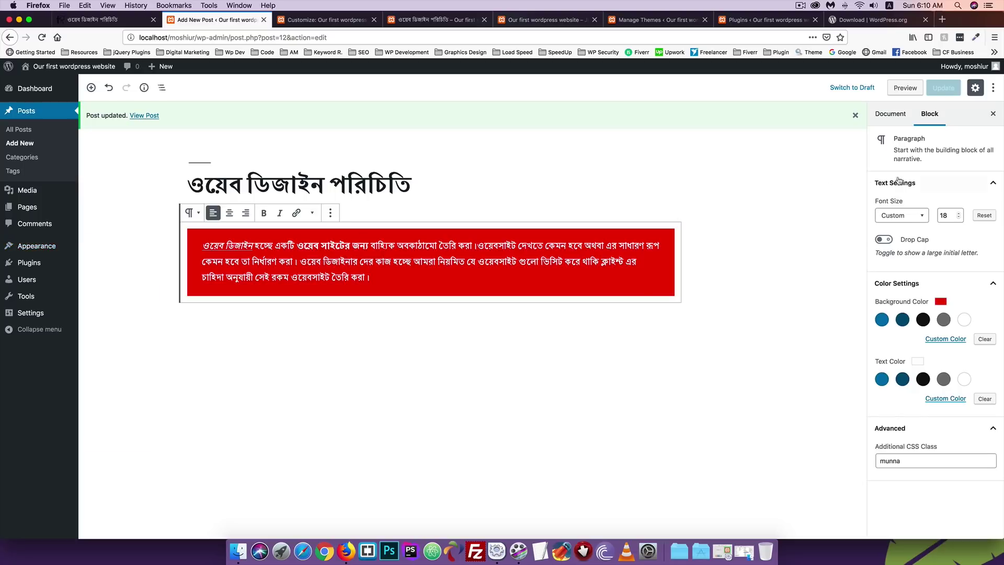
{"action": "left_click", "coordinate": [887, 114]}
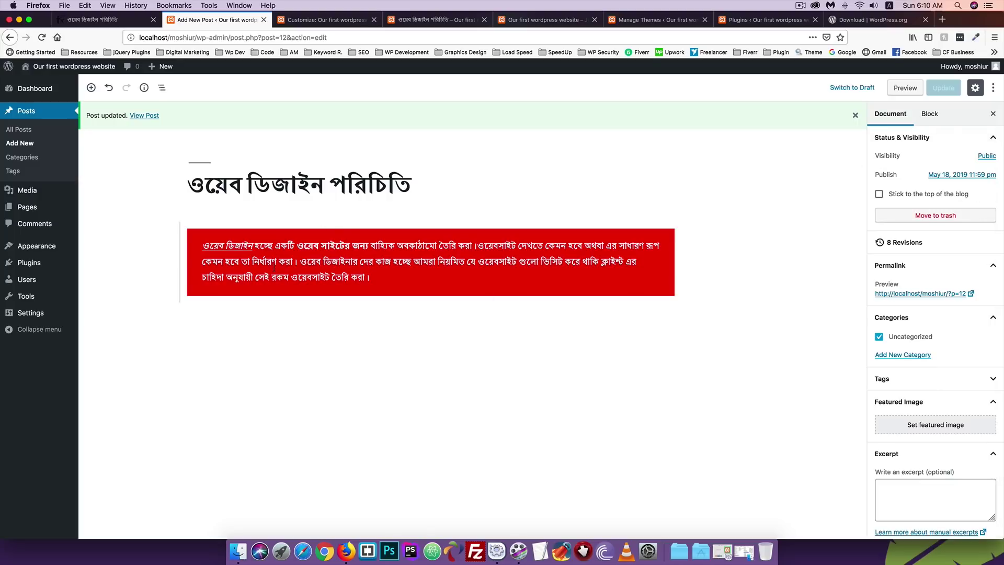
{"action": "left_click", "coordinate": [152, 297]}
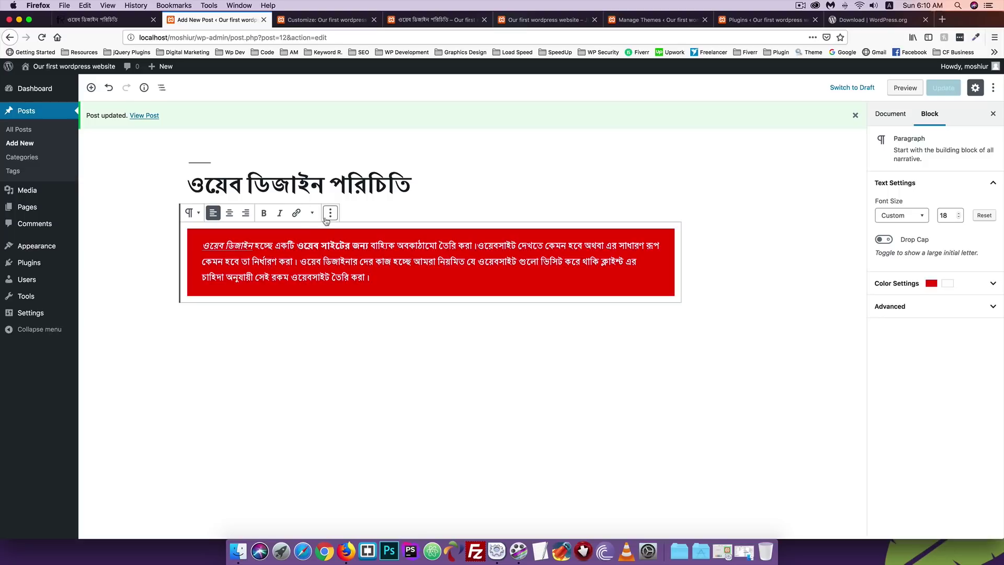
{"action": "left_click", "coordinate": [202, 249]}
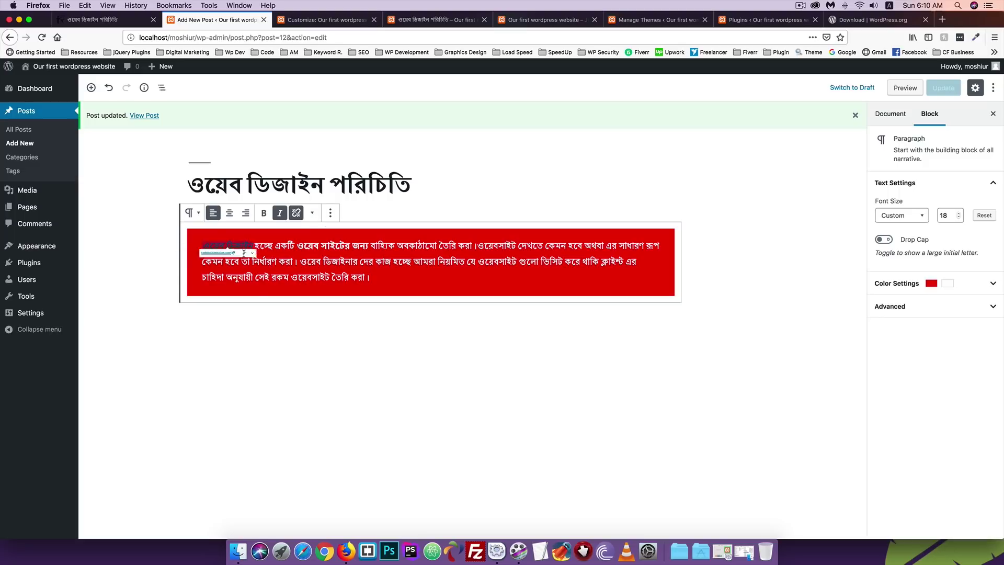
{"action": "left_click", "coordinate": [340, 261]}
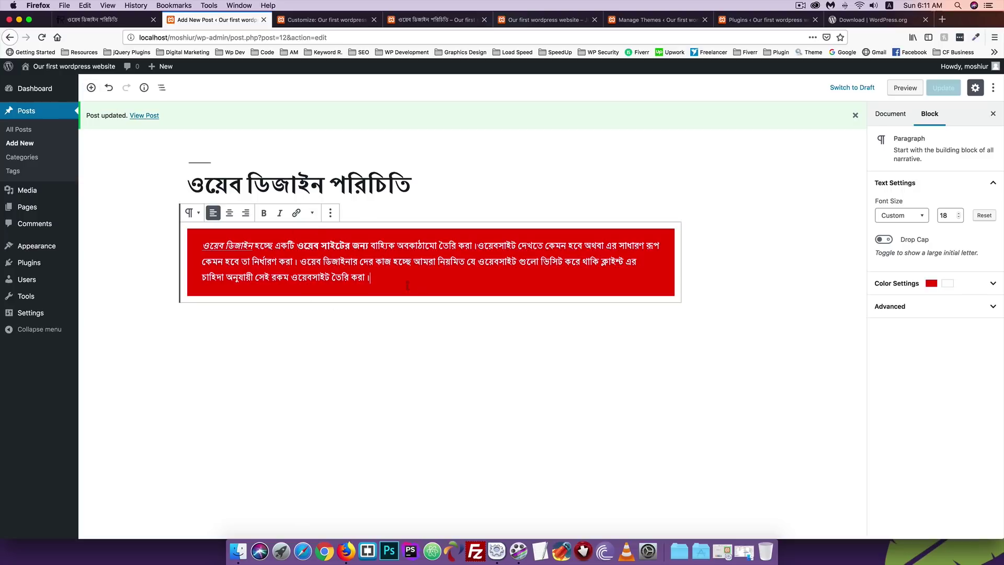
Insert a two-column Columns block below the red paragraph and select it.
{"action": "left_click", "coordinate": [91, 88]}
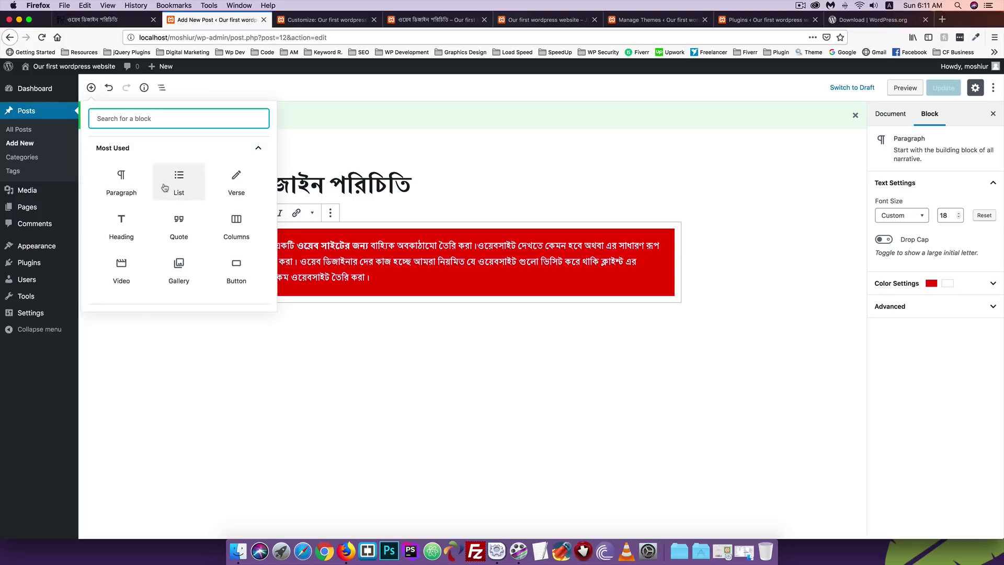
{"action": "scroll", "coordinate": [165, 187], "scroll_direction": "down", "scroll_amount": 1}
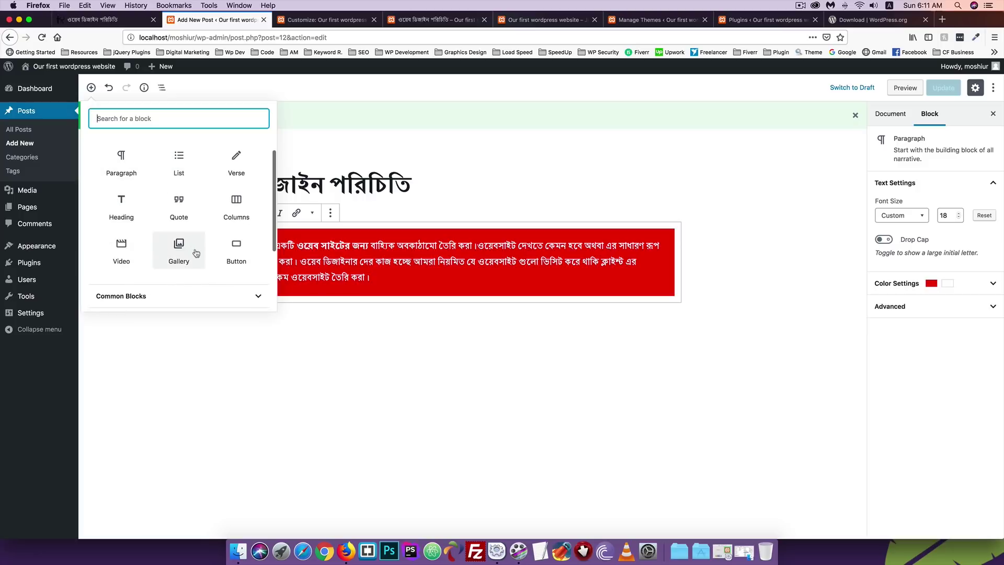
{"action": "scroll", "coordinate": [137, 250], "scroll_direction": "down", "scroll_amount": 4}
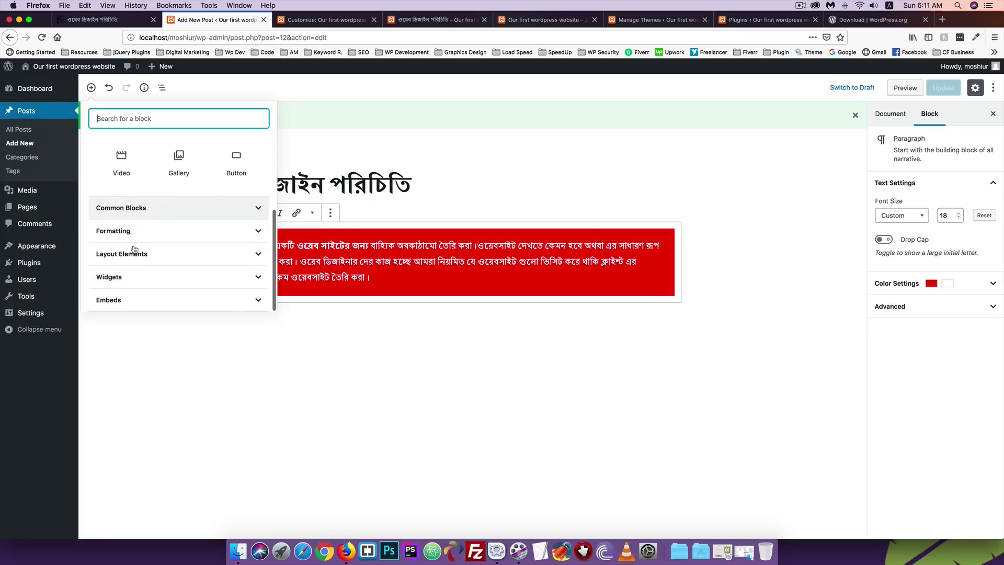
{"action": "scroll", "coordinate": [155, 233], "scroll_direction": "up", "scroll_amount": 5}
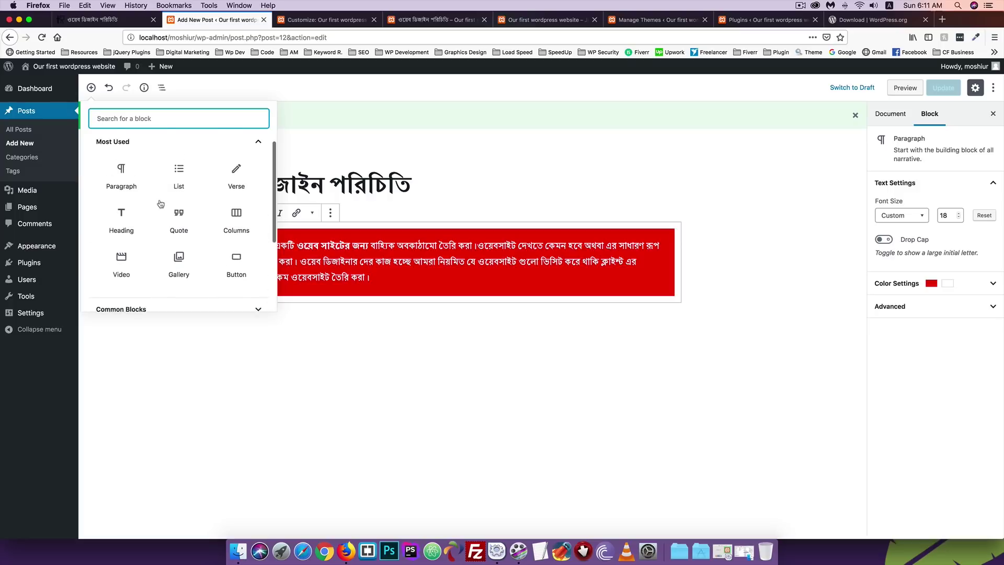
{"action": "scroll", "coordinate": [119, 251], "scroll_direction": "down", "scroll_amount": 1}
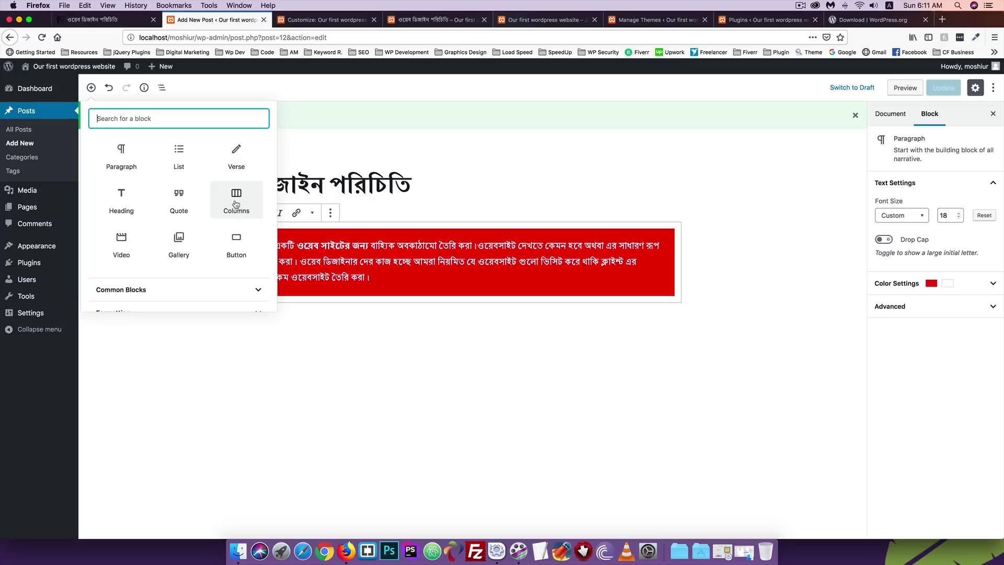
{"action": "left_click", "coordinate": [444, 323]}
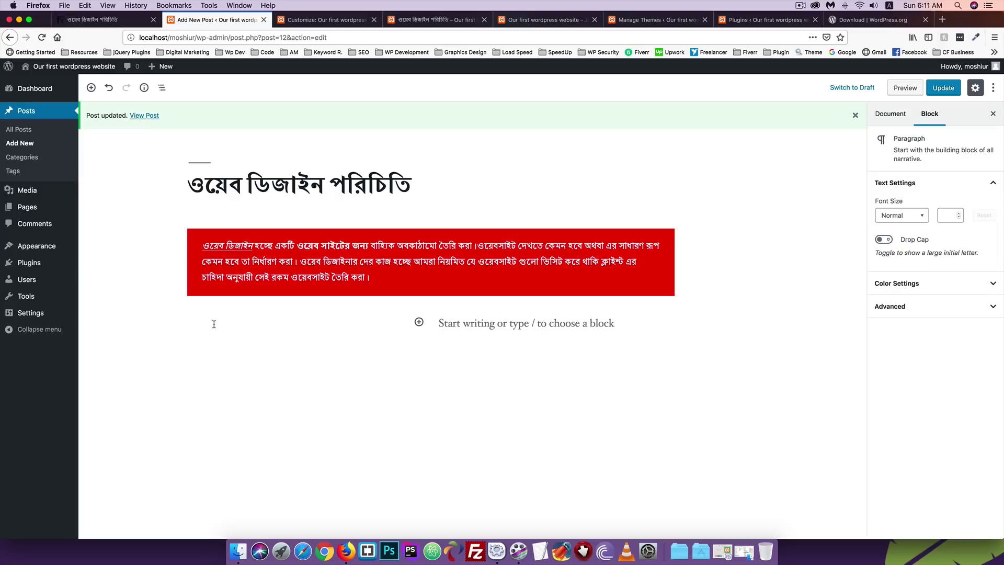
{"action": "mouse_move", "coordinate": [170, 320]}
{"action": "left_click", "coordinate": [172, 318]}
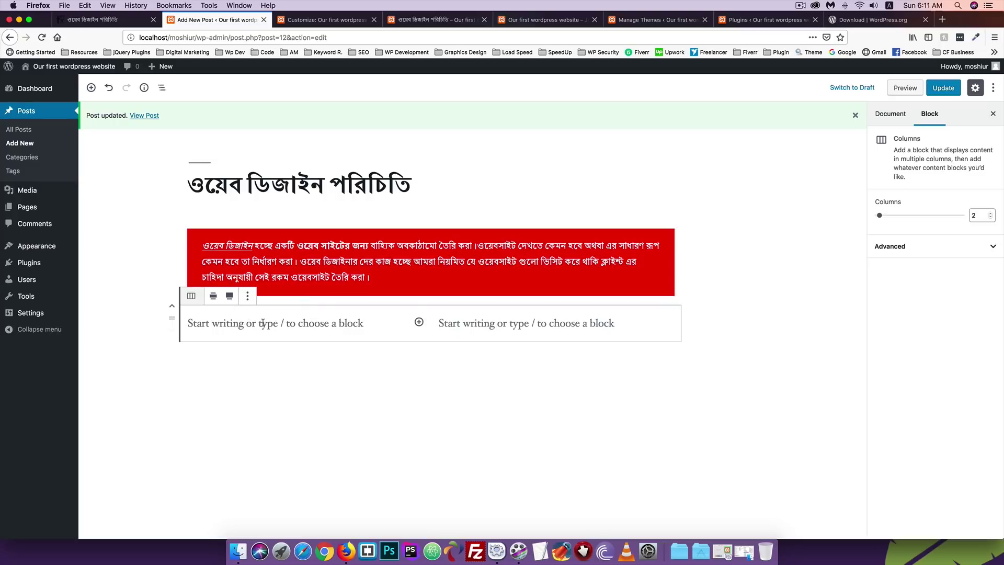
Insert a Video block into the left column below the red paragraph, set to add from a URL.
{"action": "left_click", "coordinate": [247, 297]}
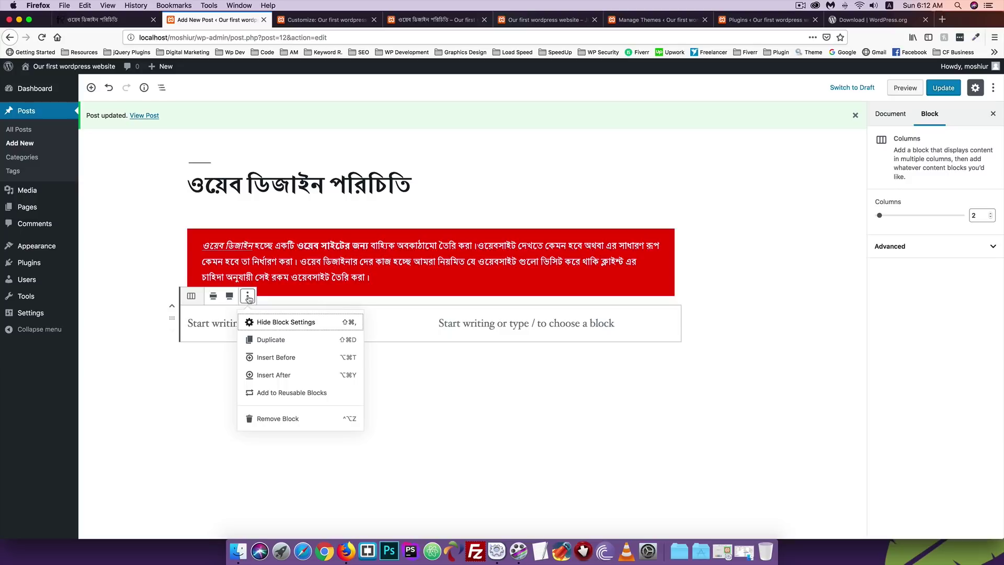
{"action": "left_click", "coordinate": [208, 323]}
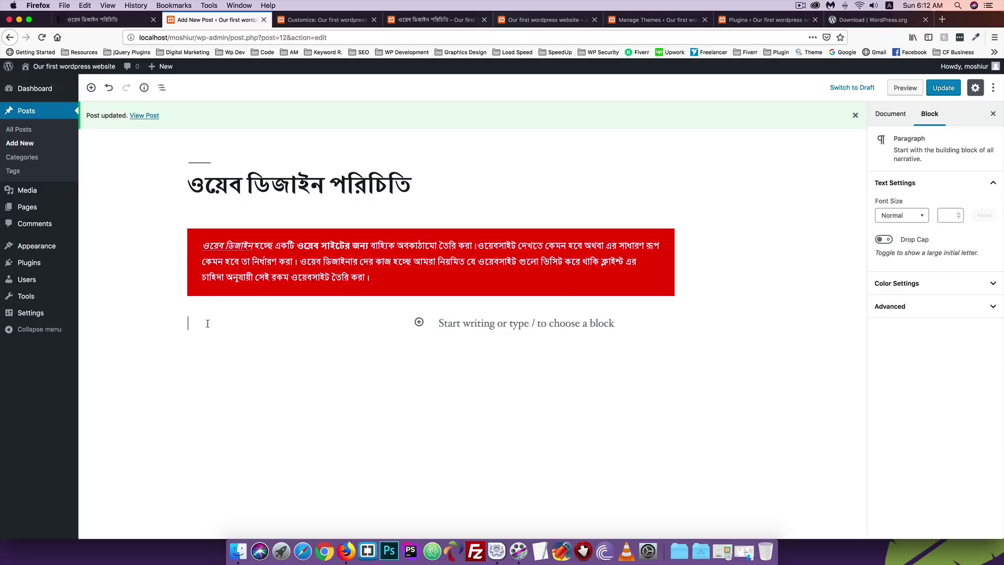
{"action": "left_click", "coordinate": [418, 323]}
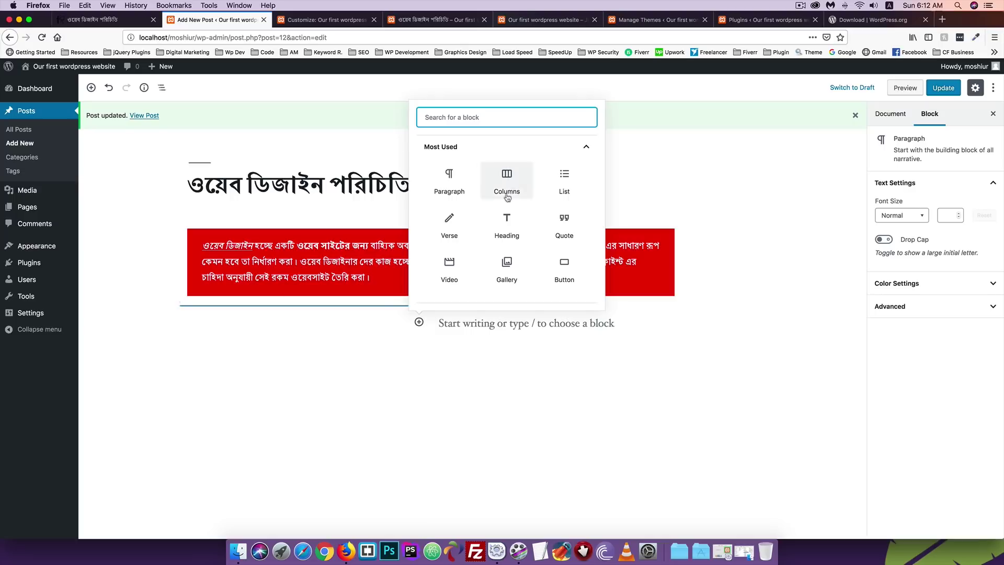
{"action": "scroll", "coordinate": [481, 249], "scroll_direction": "down", "scroll_amount": 1}
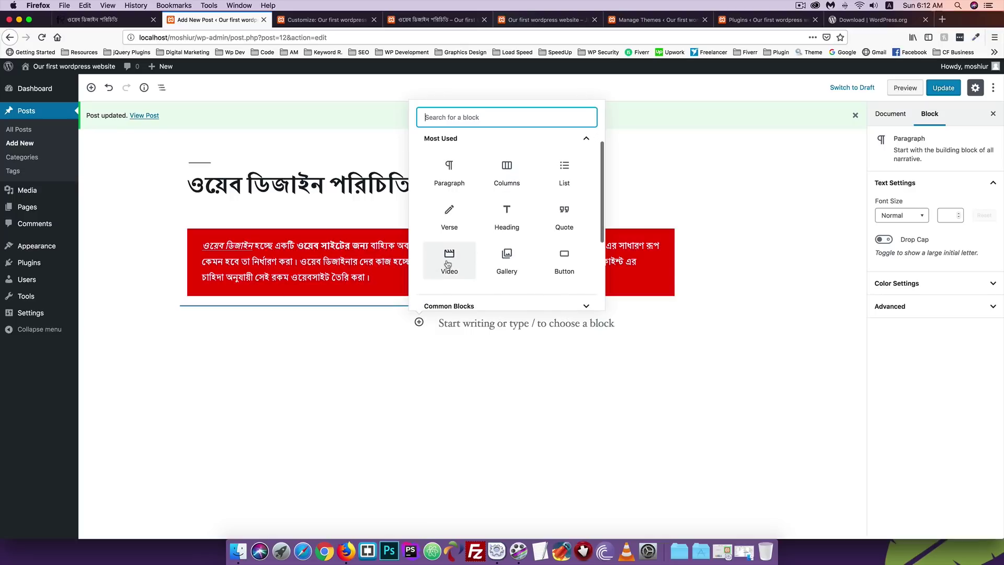
{"action": "left_click", "coordinate": [449, 266]}
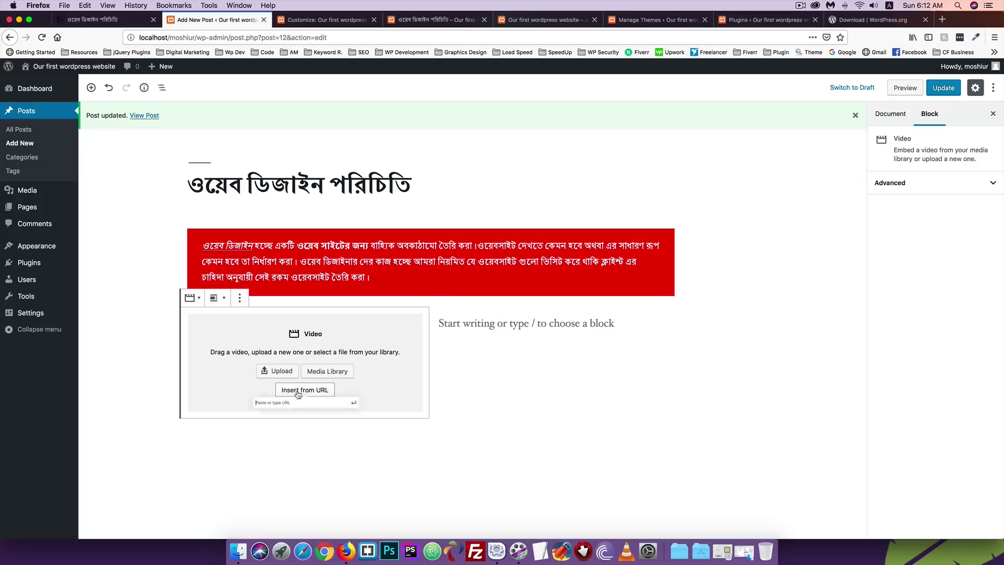
{"action": "left_click", "coordinate": [296, 392]}
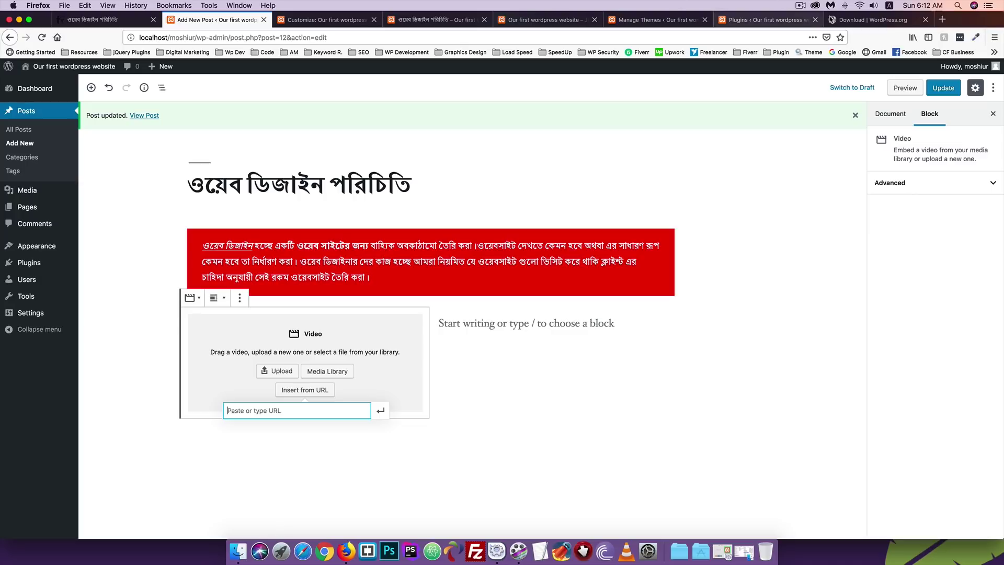
In a new tab, open YouTube and search for the 'moshiur' channel.
{"action": "left_click", "coordinate": [942, 21]}
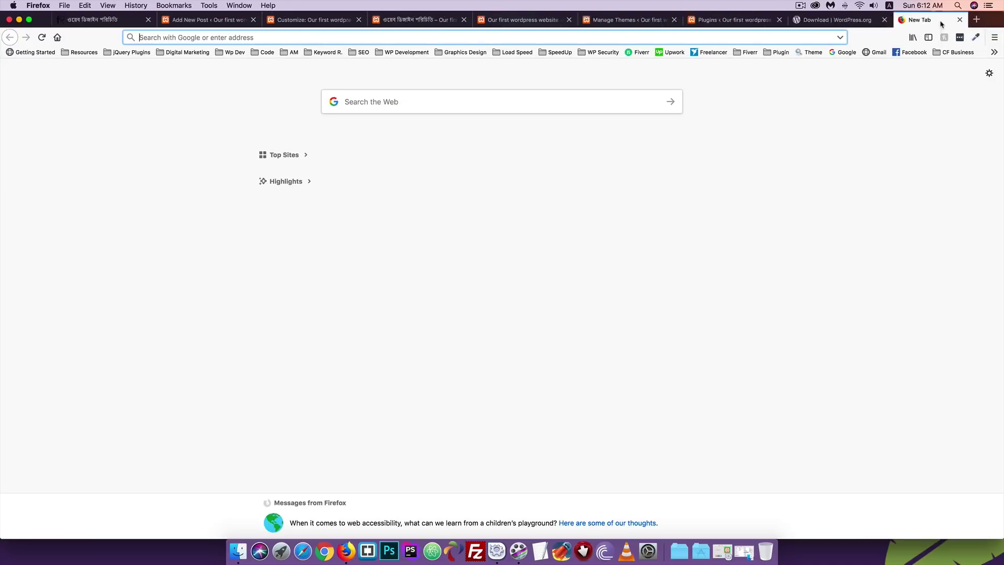
{"action": "type", "text": "youtube"}
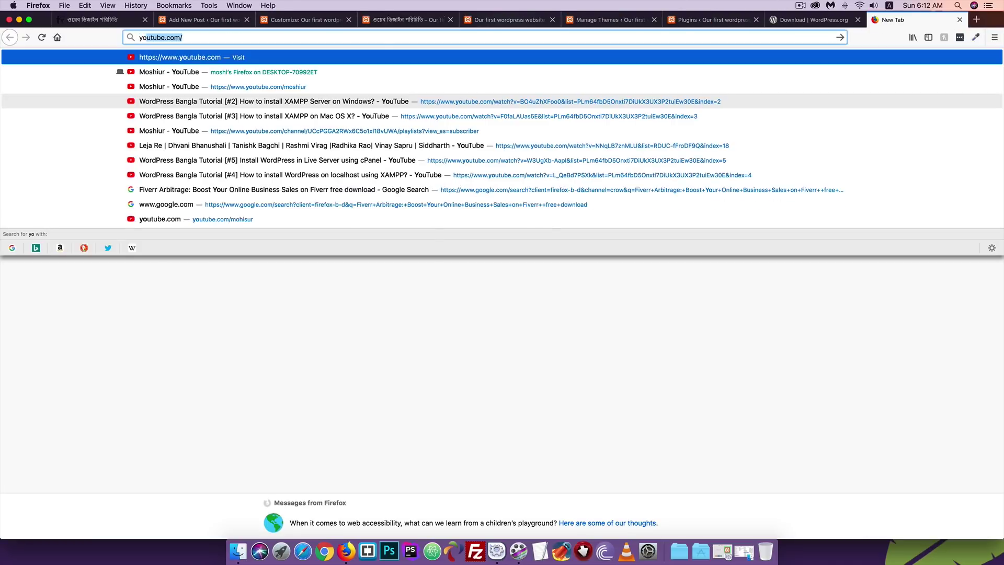
{"action": "key", "text": "Escape"}
{"action": "type", "text": "moshiur"}
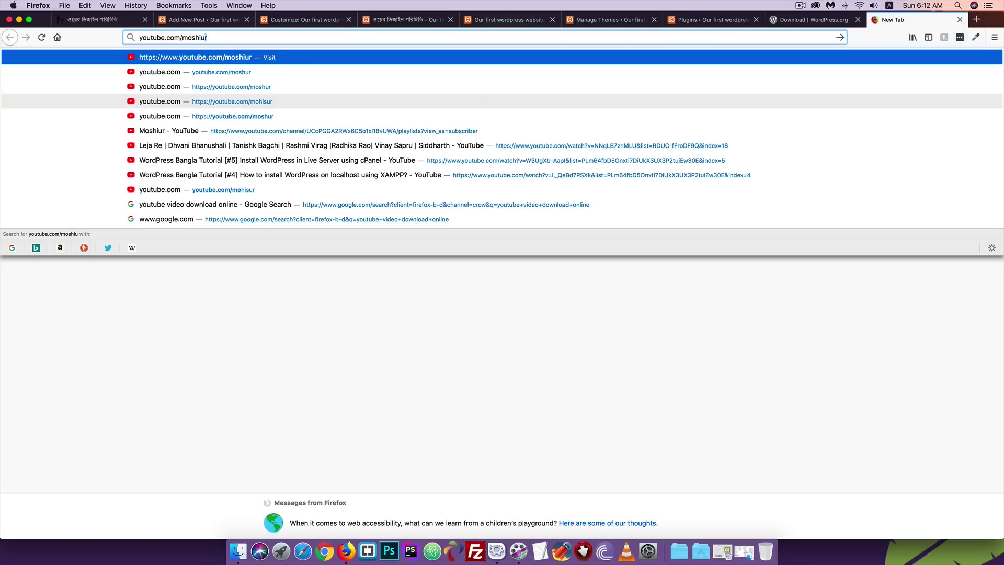
{"action": "key", "text": "Return"}
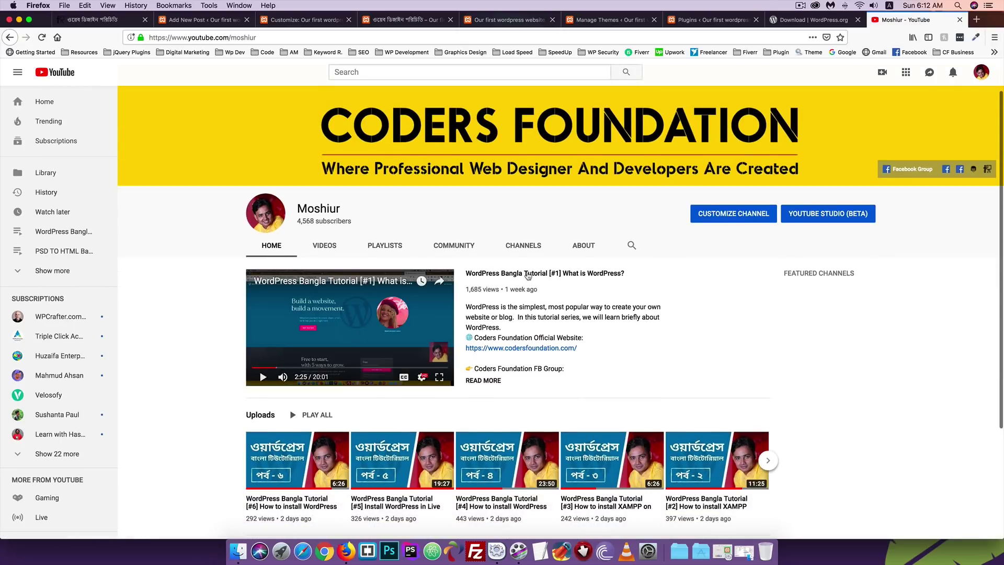
Open the 'WordPress Bangla Tutorial [#1] What is WordPress?' video, pause it and copy its URL.
{"action": "left_click", "coordinate": [524, 282]}
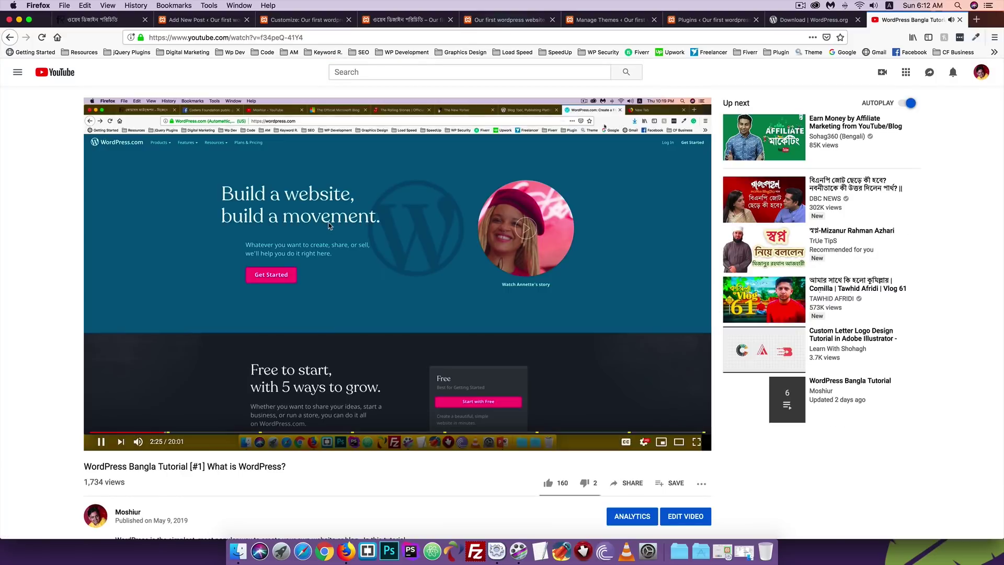
{"action": "left_click", "coordinate": [330, 225]}
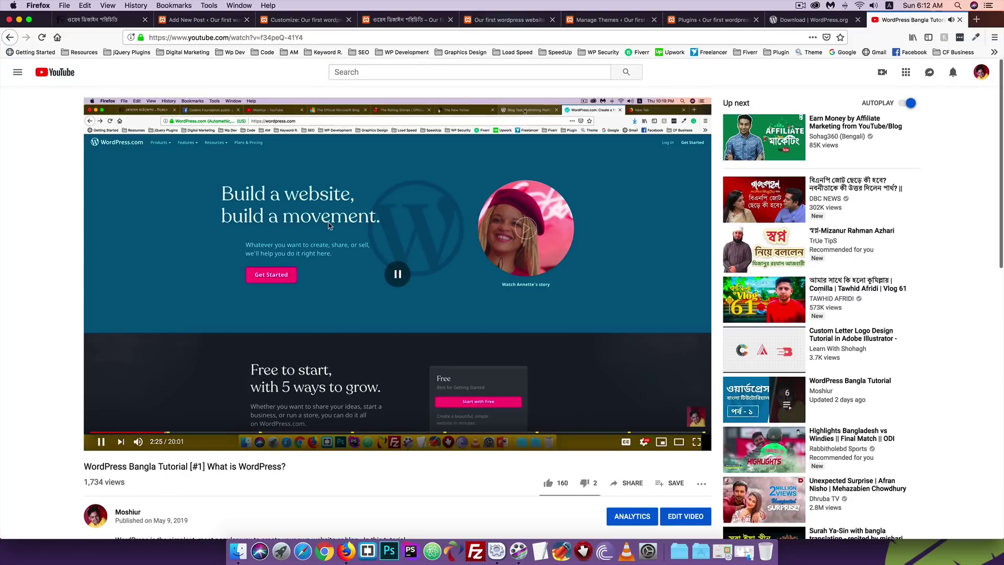
{"action": "right_click", "coordinate": [393, 213]}
{"action": "left_click", "coordinate": [423, 222]}
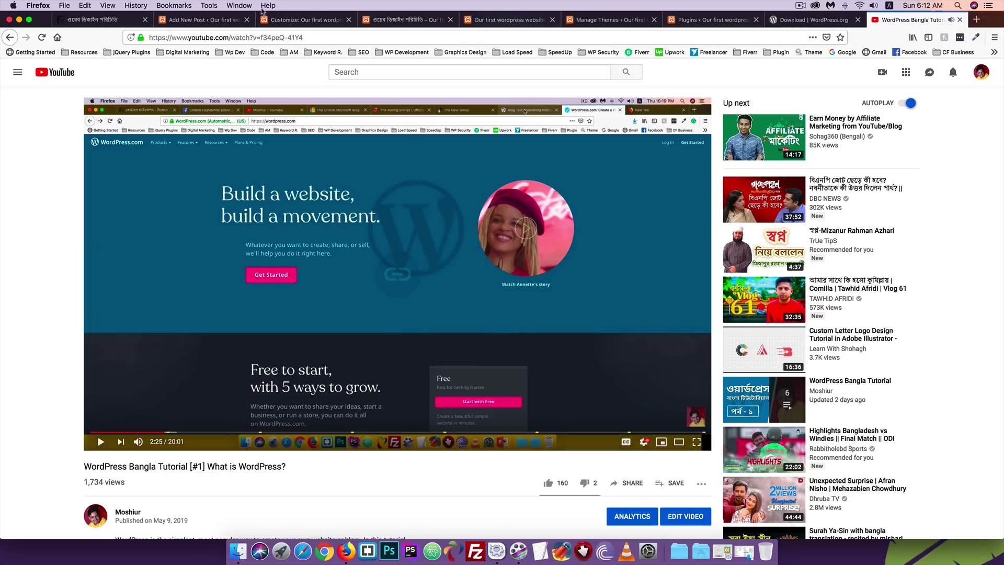
{"action": "left_click", "coordinate": [285, 24]}
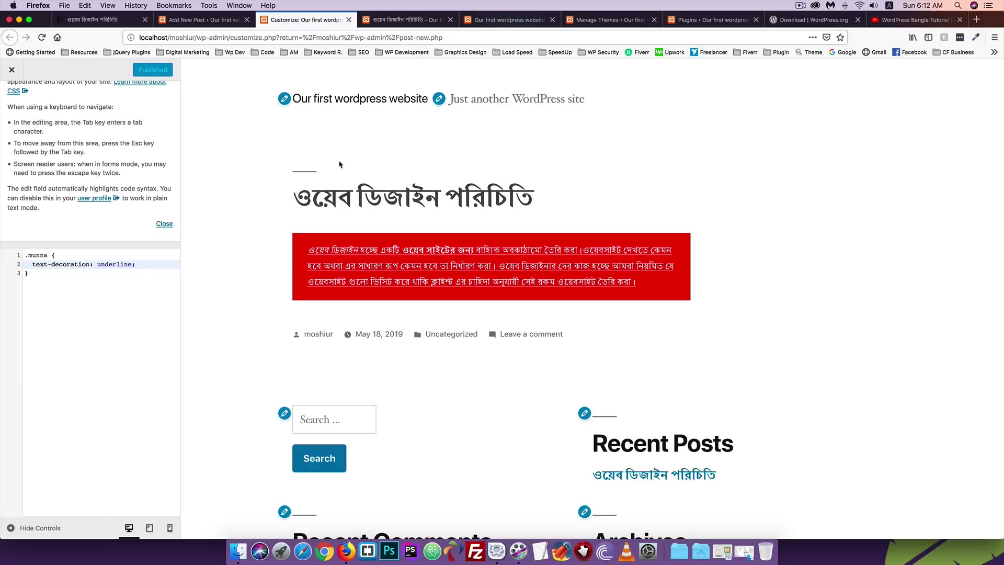
Paste the YouTube link into the Video block's URL field and embed it.
{"action": "left_click", "coordinate": [204, 19]}
{"action": "left_click", "coordinate": [409, 20]}
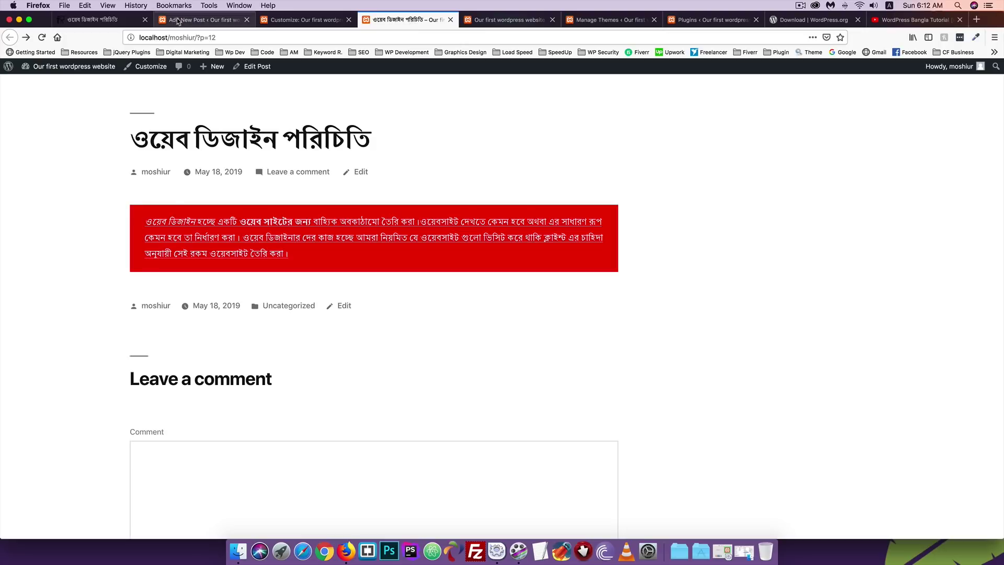
{"action": "left_click", "coordinate": [204, 19]}
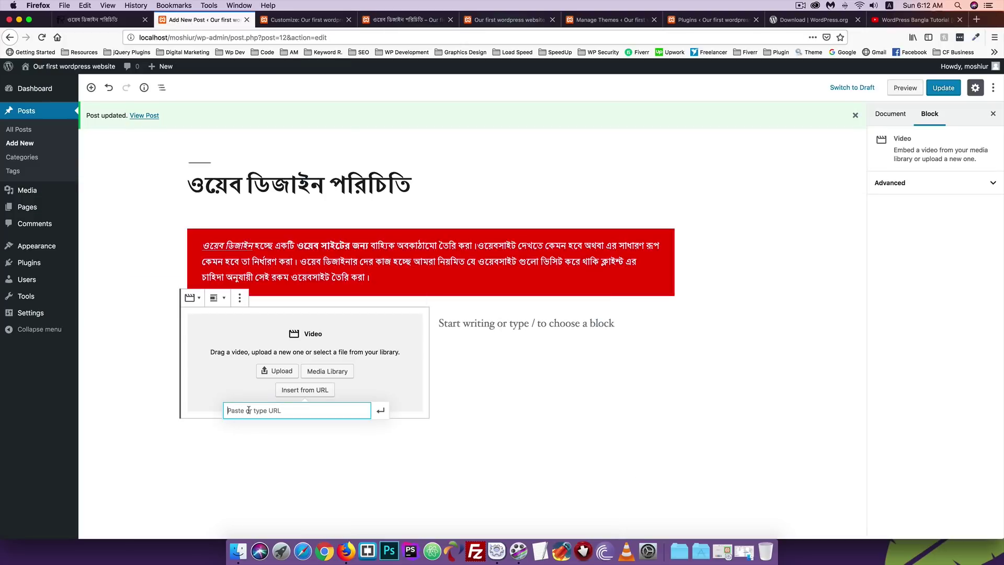
{"action": "key", "text": "super+v"}
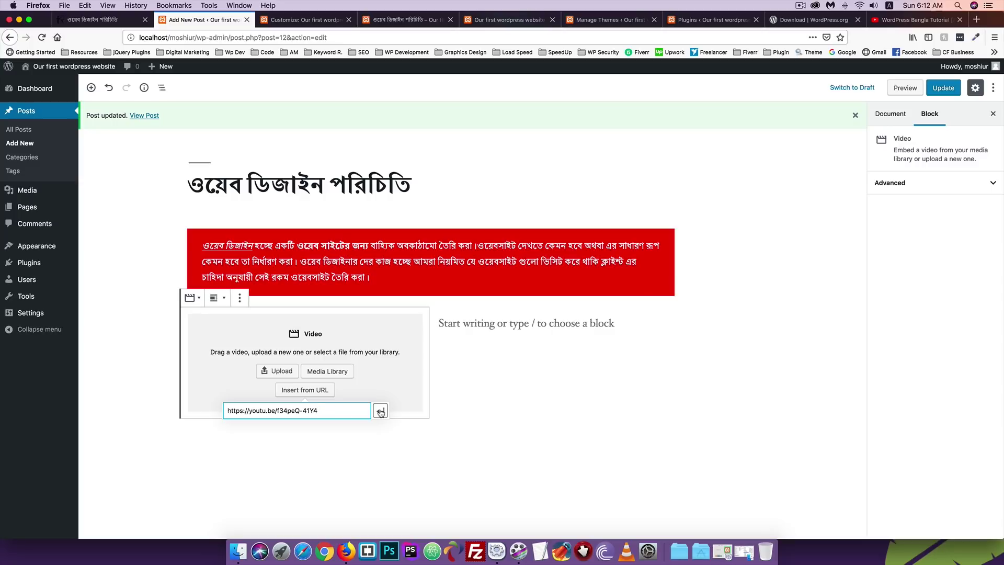
{"action": "left_click", "coordinate": [380, 410]}
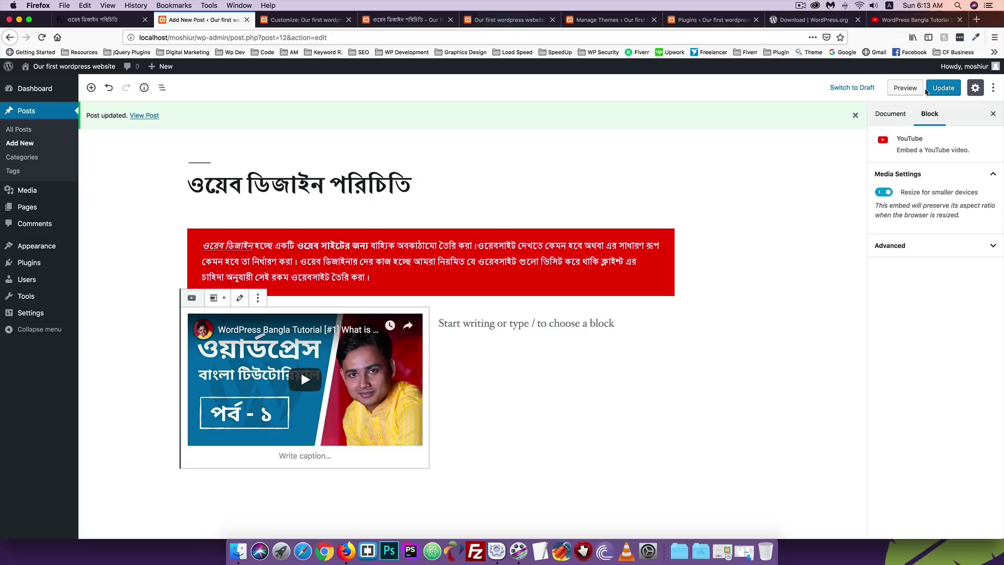
Update the post and reload the published post to confirm the embedded video.
{"action": "left_click", "coordinate": [943, 90]}
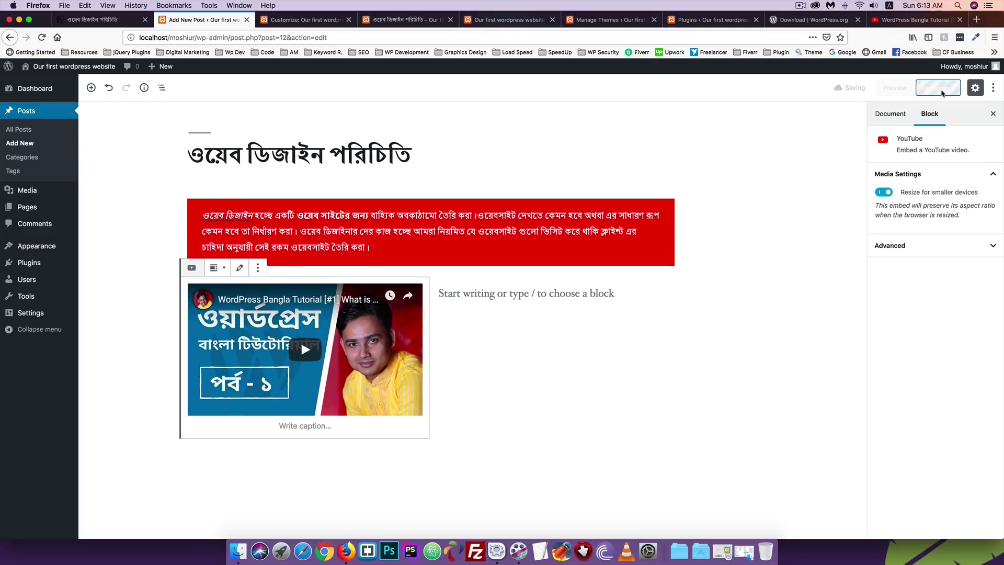
{"action": "left_click", "coordinate": [405, 19]}
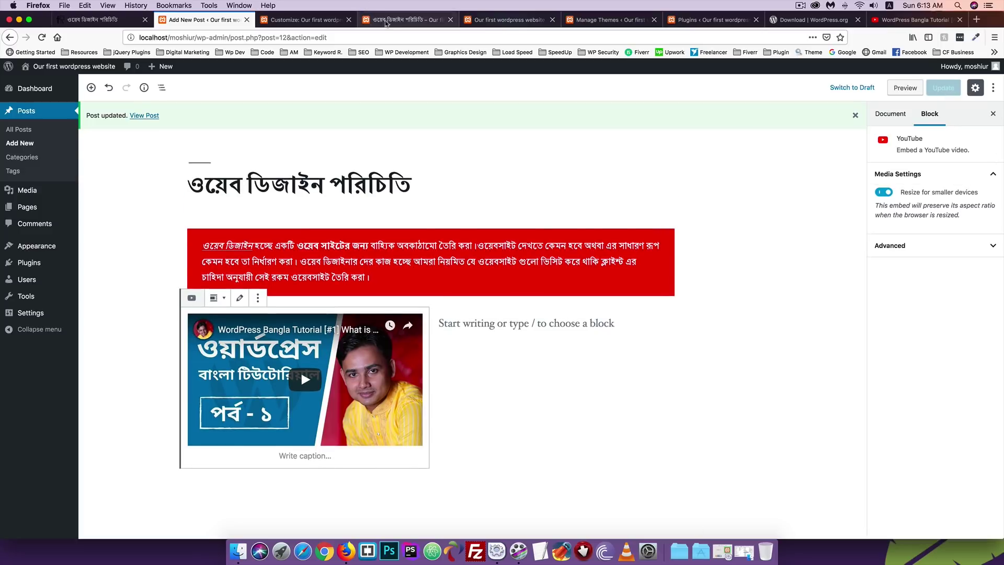
{"action": "left_click", "coordinate": [42, 37]}
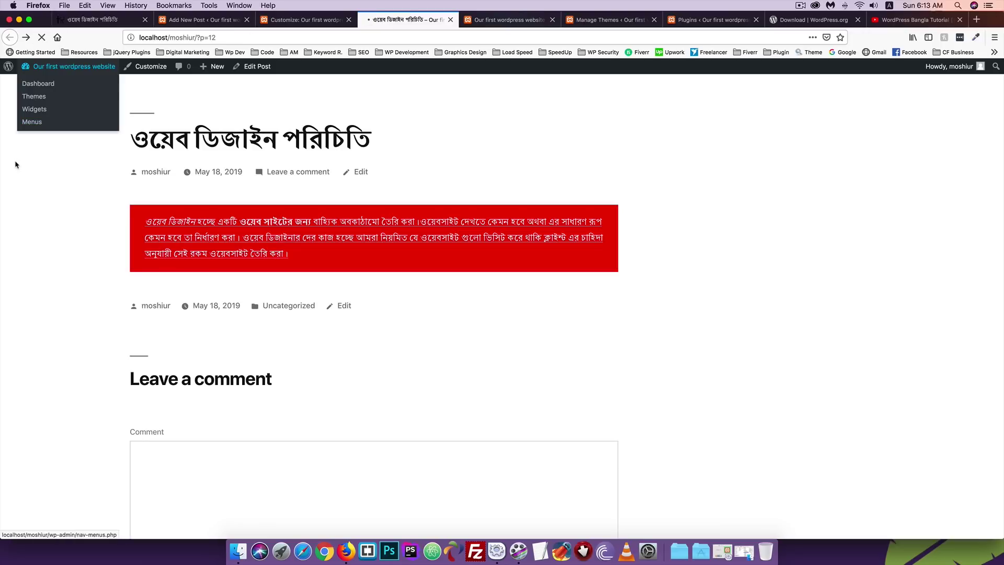
{"action": "scroll", "coordinate": [233, 292], "scroll_direction": "down", "scroll_amount": 2}
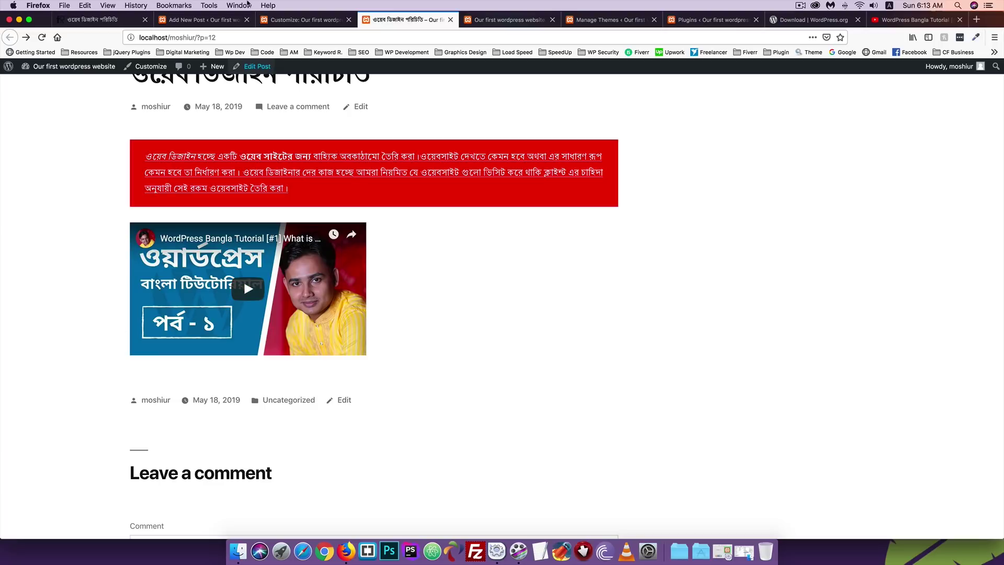
{"action": "left_click", "coordinate": [199, 19]}
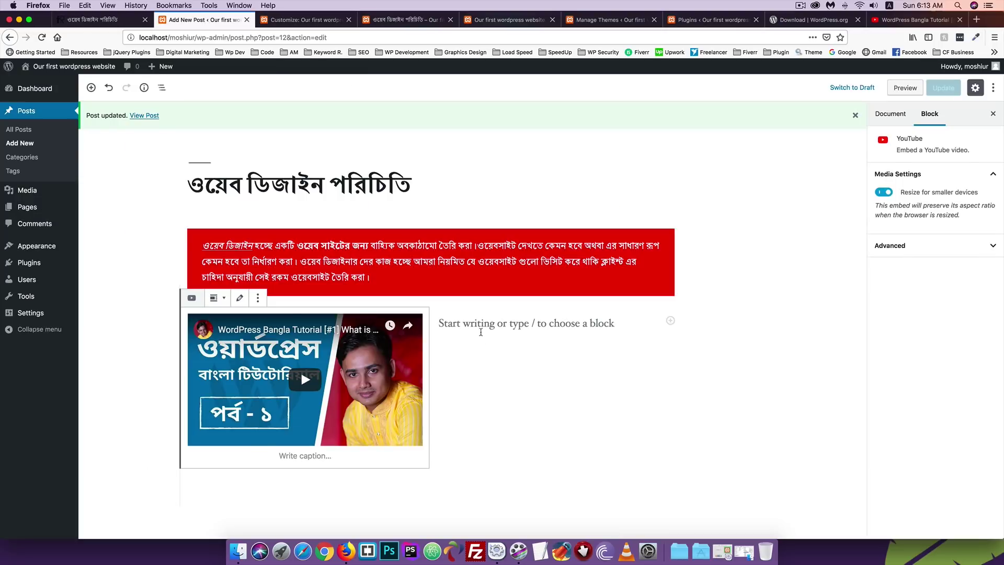
Insert a Gallery block into the right column beside the video, then open a new browser tab.
{"action": "left_click", "coordinate": [488, 326]}
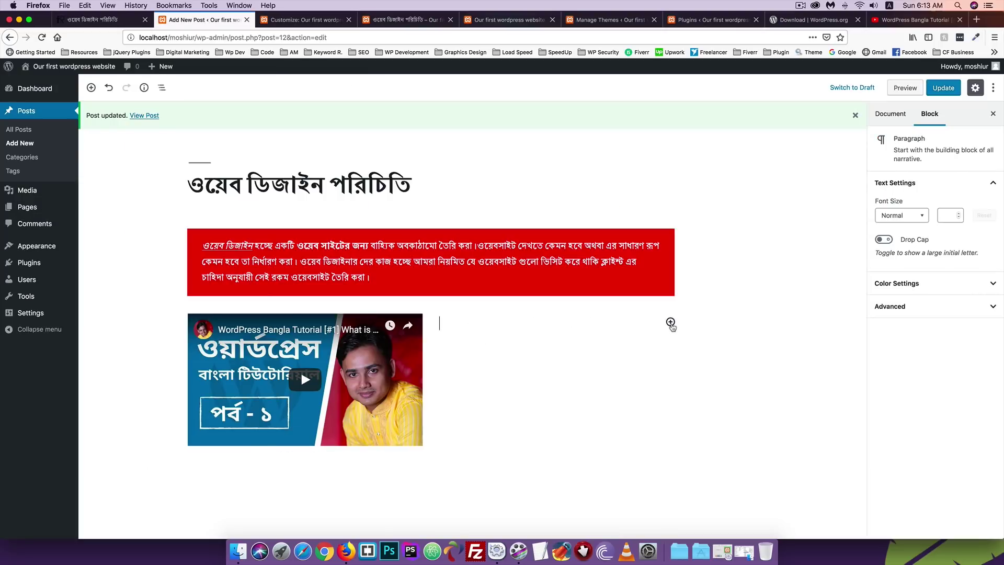
{"action": "left_click", "coordinate": [670, 322]}
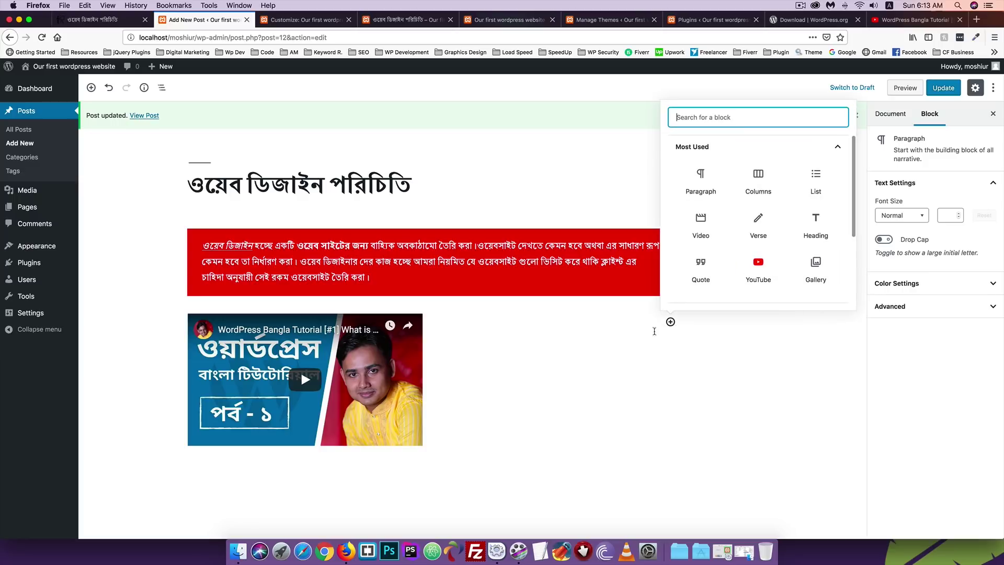
{"action": "scroll", "coordinate": [766, 241], "scroll_direction": "down", "scroll_amount": 1}
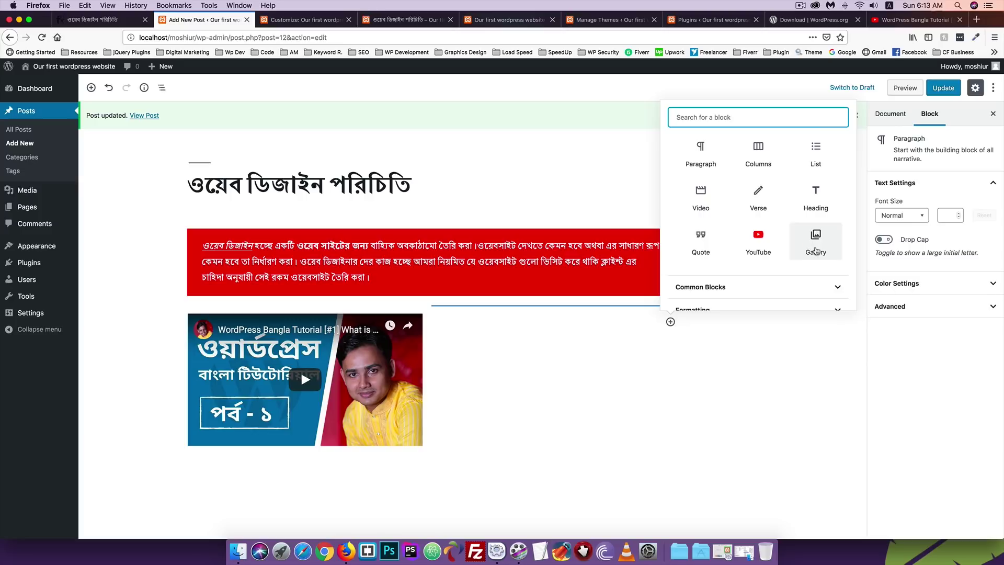
{"action": "left_click", "coordinate": [814, 249]}
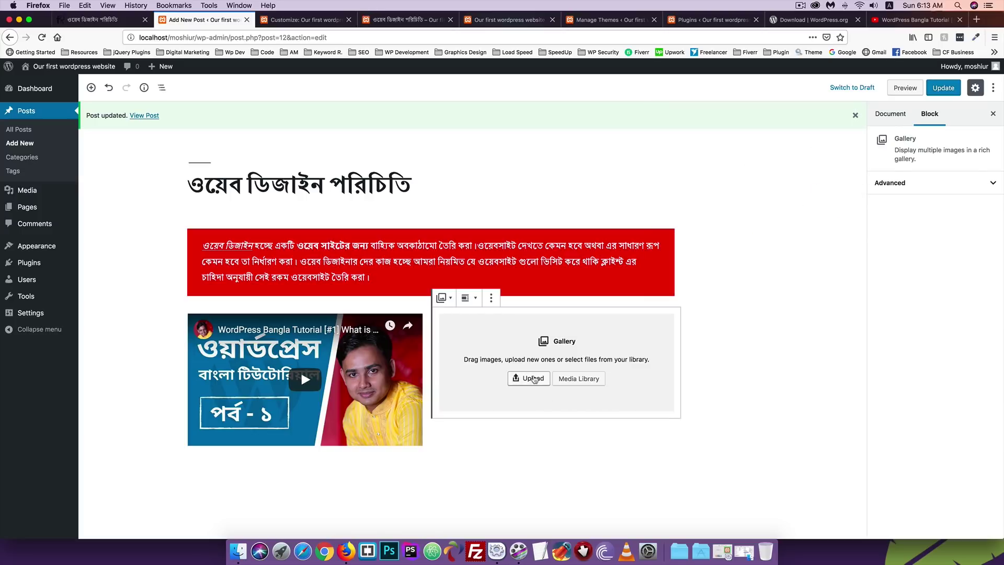
{"action": "left_click", "coordinate": [978, 21]}
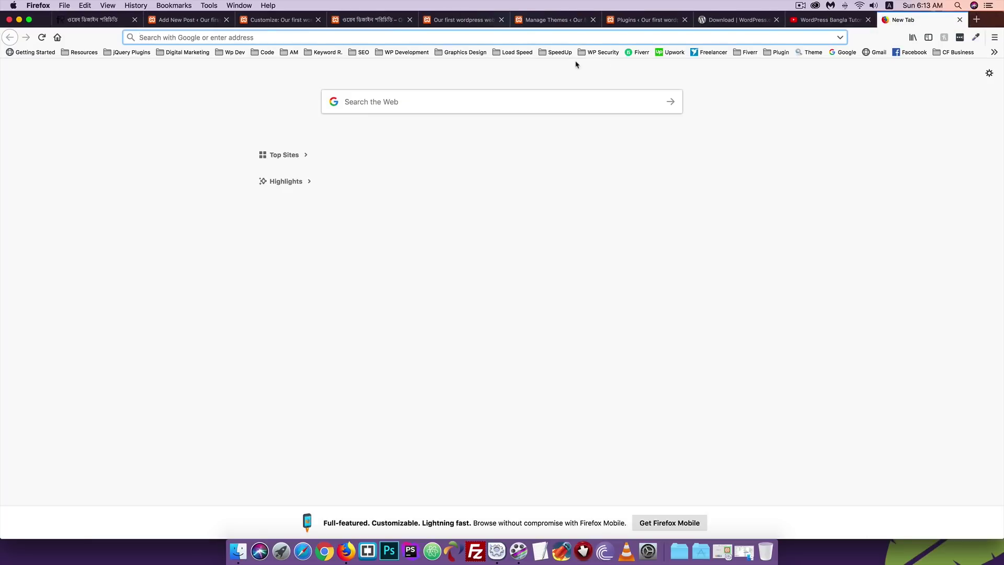
Go to pexels.com and open the Forest results via the Popular Searches page.
{"action": "type", "text": "pe"}
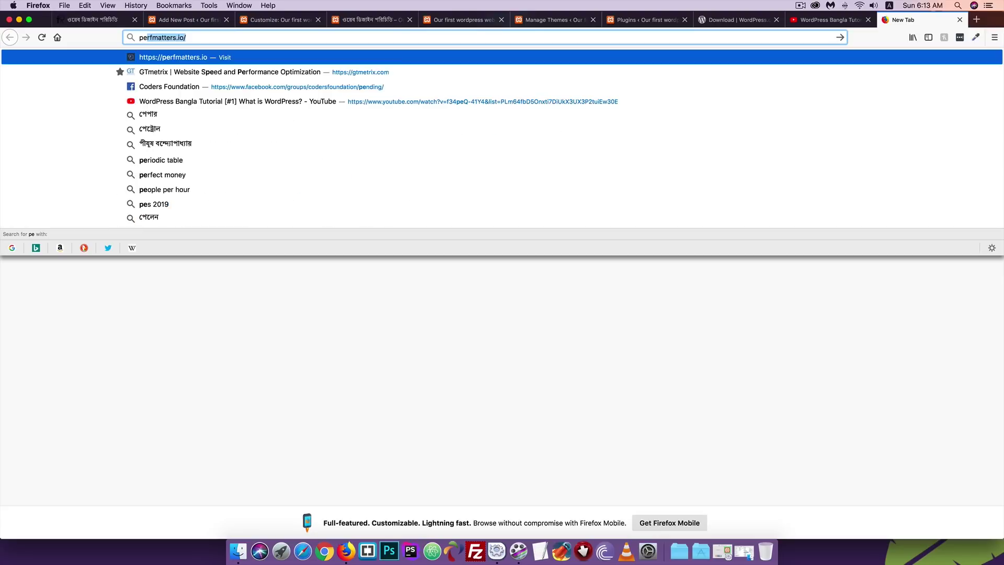
{"action": "type", "text": "xels.com"}
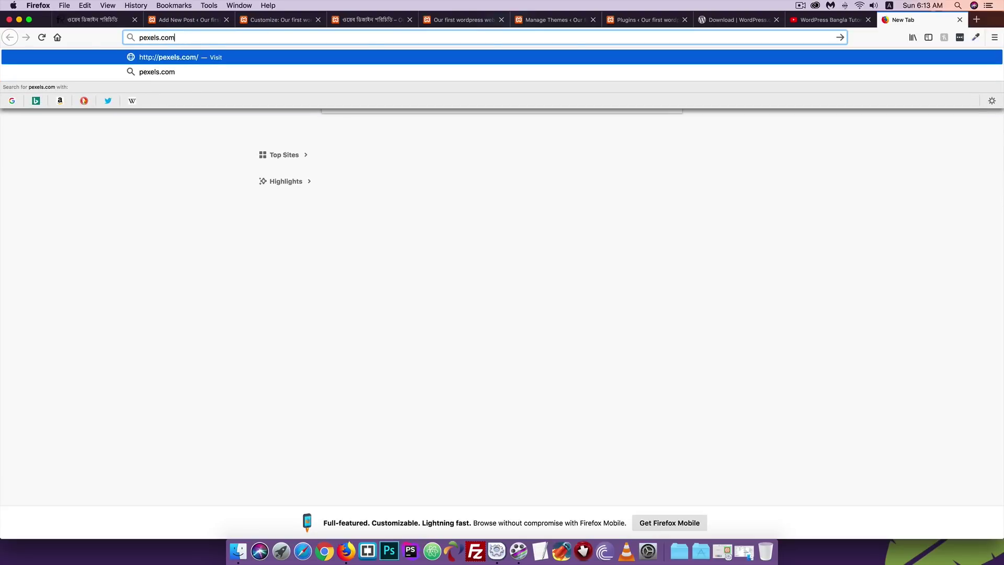
{"action": "key", "text": "Return"}
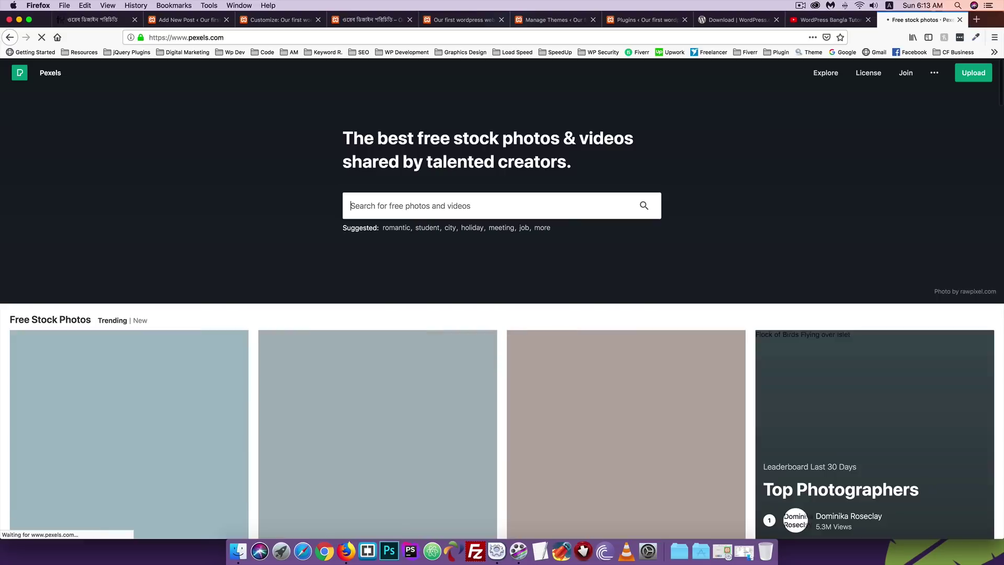
{"action": "scroll", "coordinate": [267, 198], "scroll_direction": "down", "scroll_amount": 6}
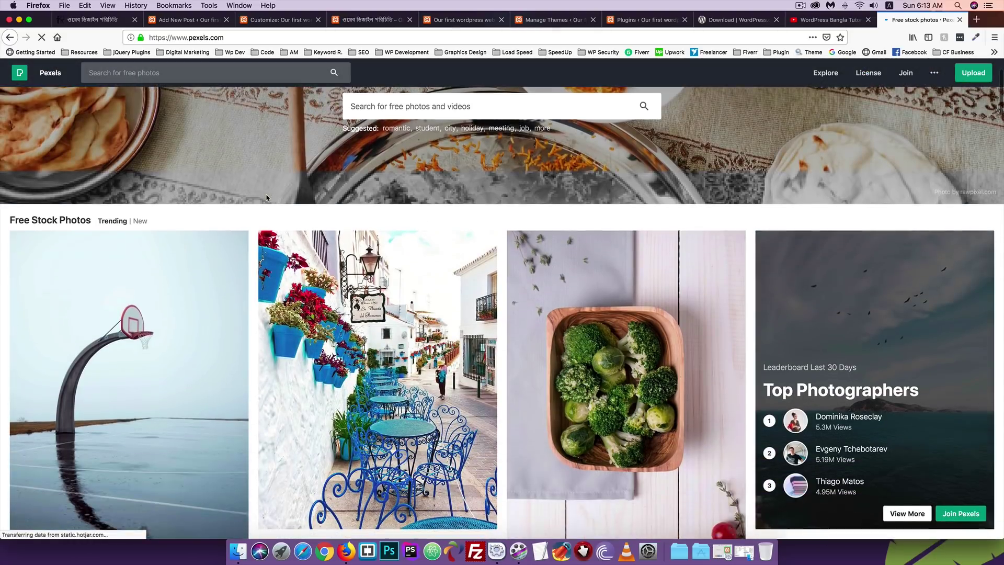
{"action": "scroll", "coordinate": [266, 198], "scroll_direction": "down", "scroll_amount": 2}
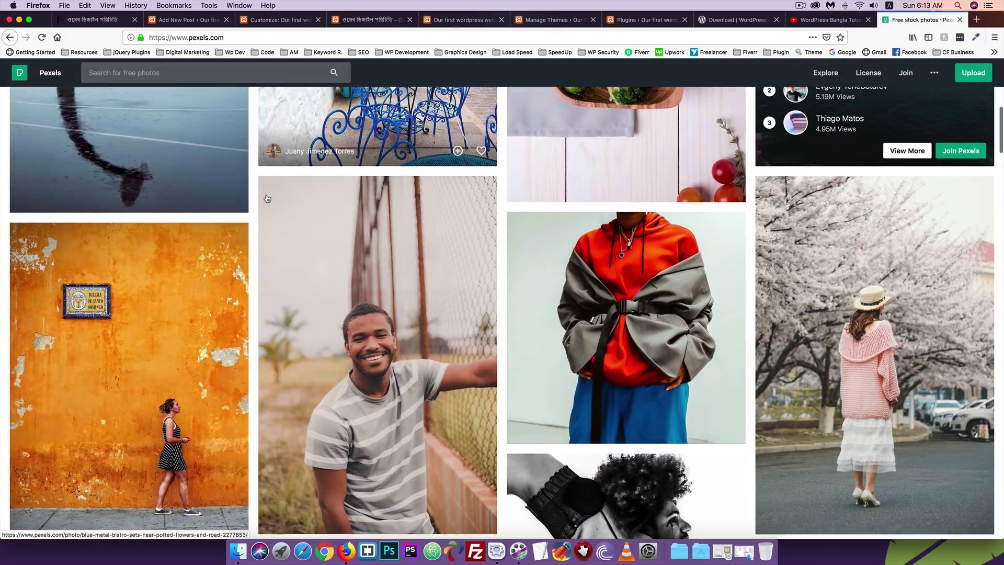
{"action": "scroll", "coordinate": [266, 198], "scroll_direction": "up", "scroll_amount": 4}
{"action": "scroll", "coordinate": [266, 198], "scroll_direction": "up", "scroll_amount": 5}
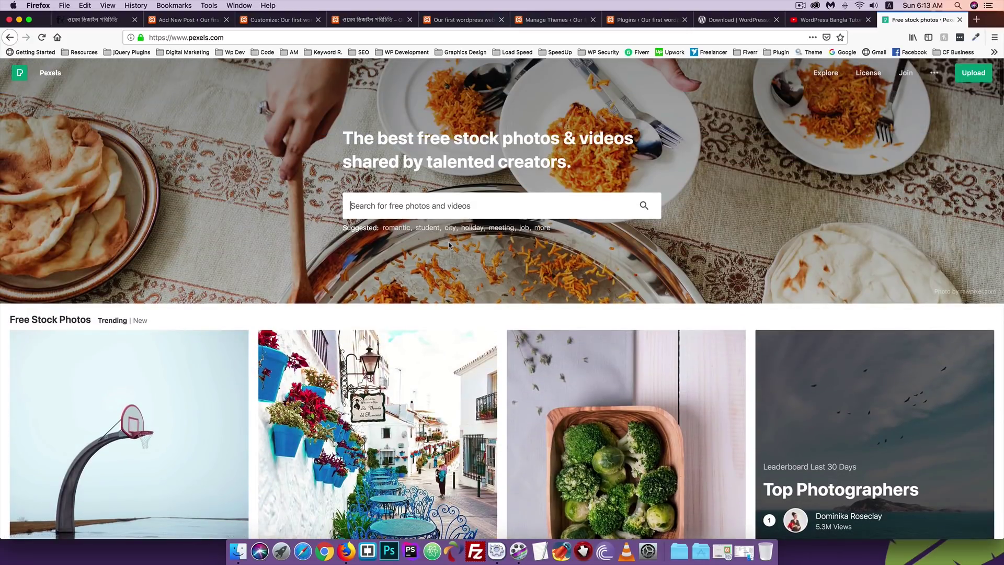
{"action": "left_click", "coordinate": [536, 230]}
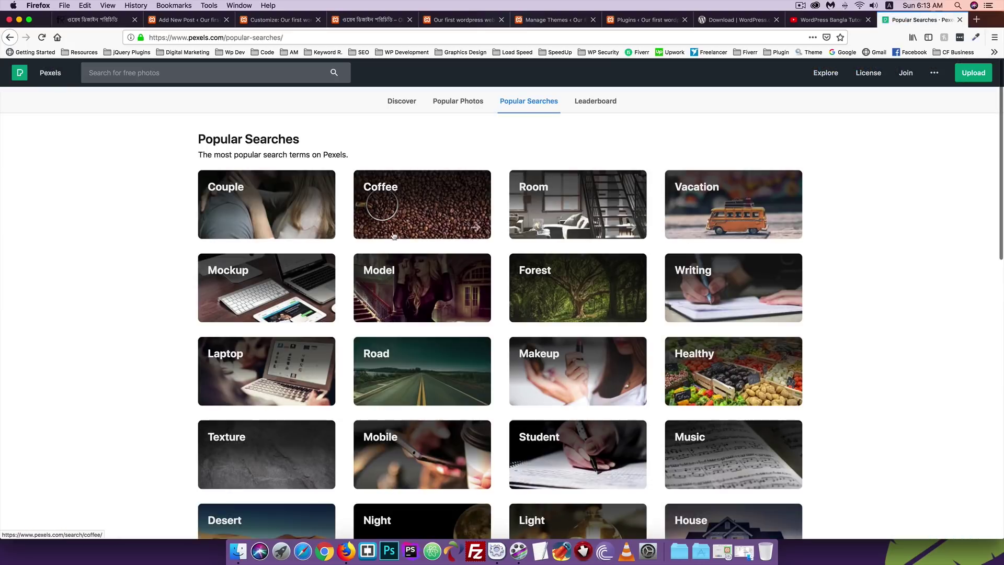
{"action": "scroll", "coordinate": [322, 238], "scroll_direction": "down", "scroll_amount": 5}
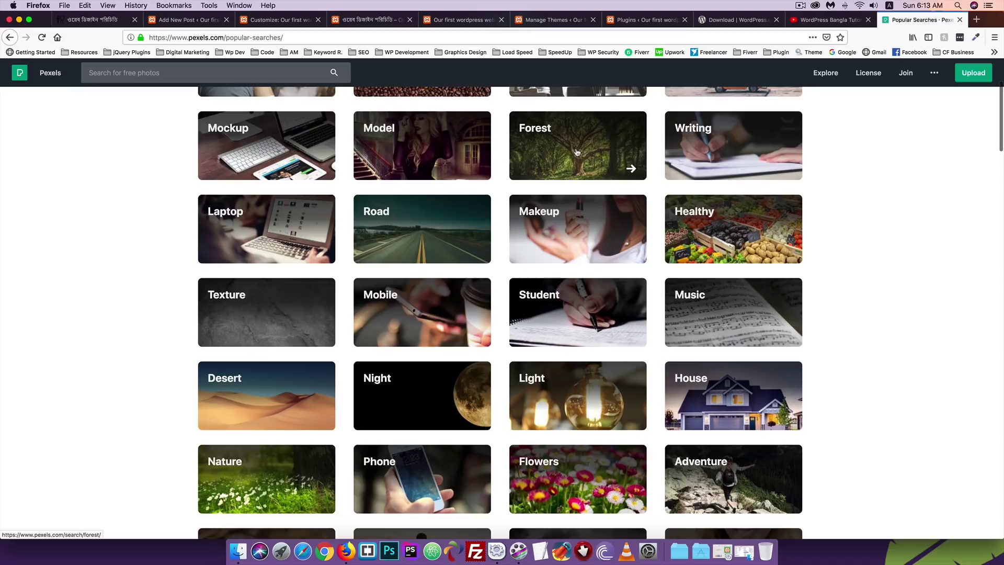
{"action": "left_click", "coordinate": [577, 152]}
{"action": "scroll", "coordinate": [297, 260], "scroll_direction": "down", "scroll_amount": 3}
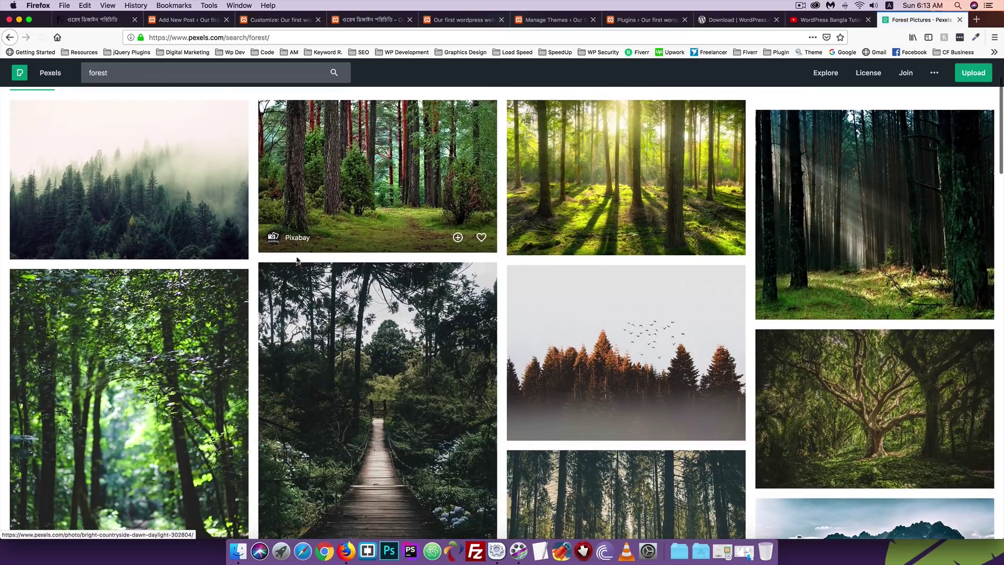
{"action": "scroll", "coordinate": [297, 259], "scroll_direction": "down", "scroll_amount": 2}
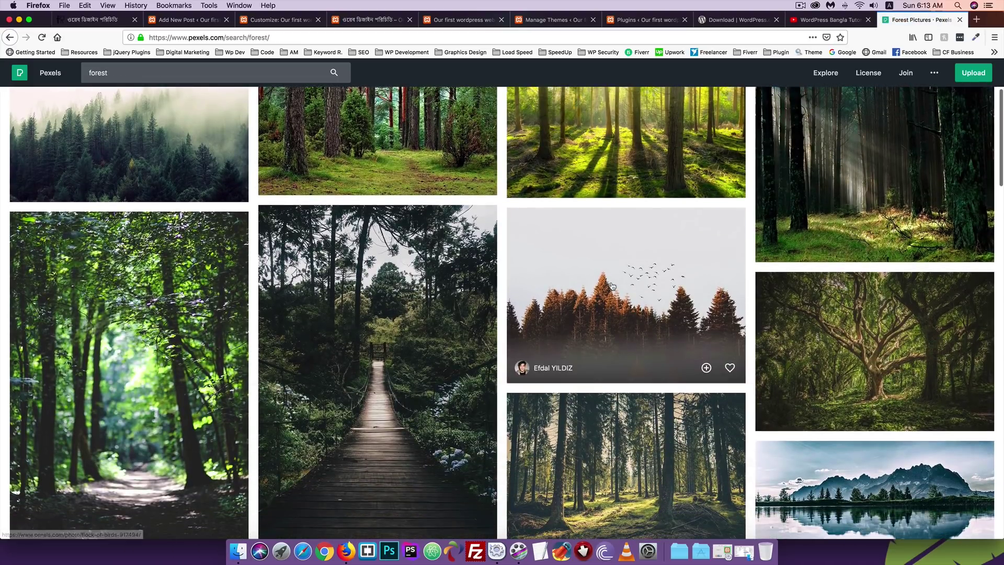
Download the misty conifers-with-birds photo at Small (640 x 470) size.
{"action": "left_click", "coordinate": [612, 285]}
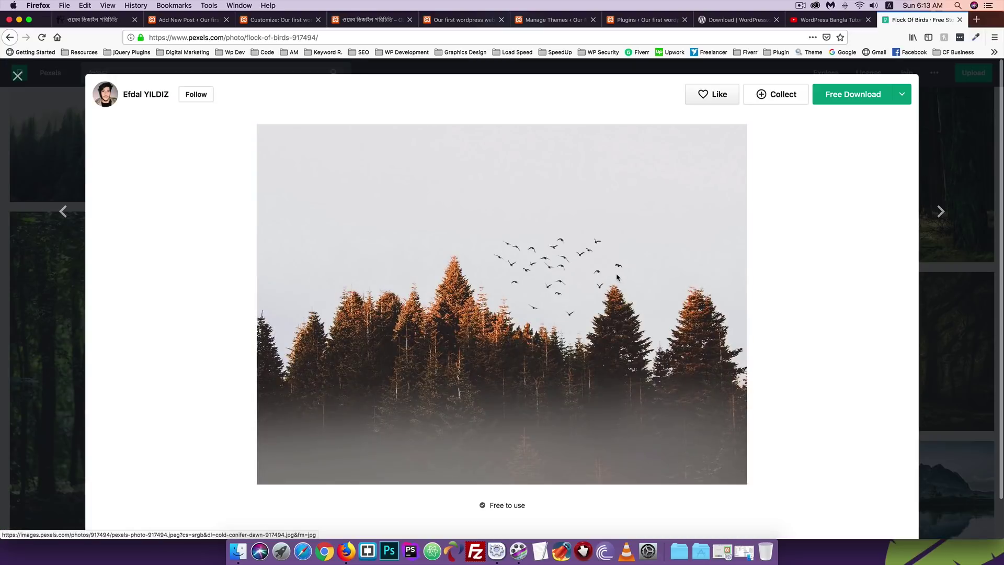
{"action": "left_click", "coordinate": [902, 94]}
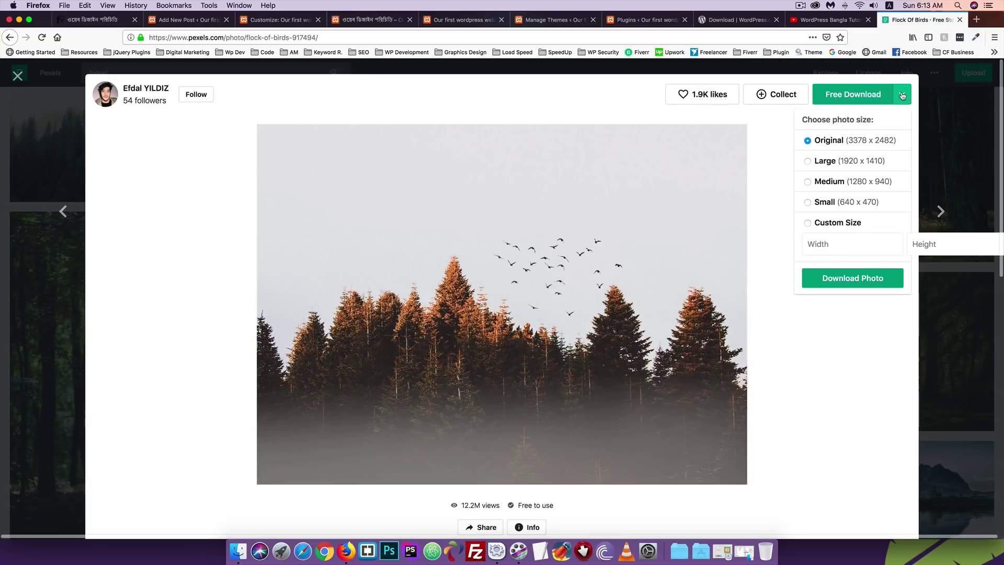
{"action": "left_click", "coordinate": [808, 203]}
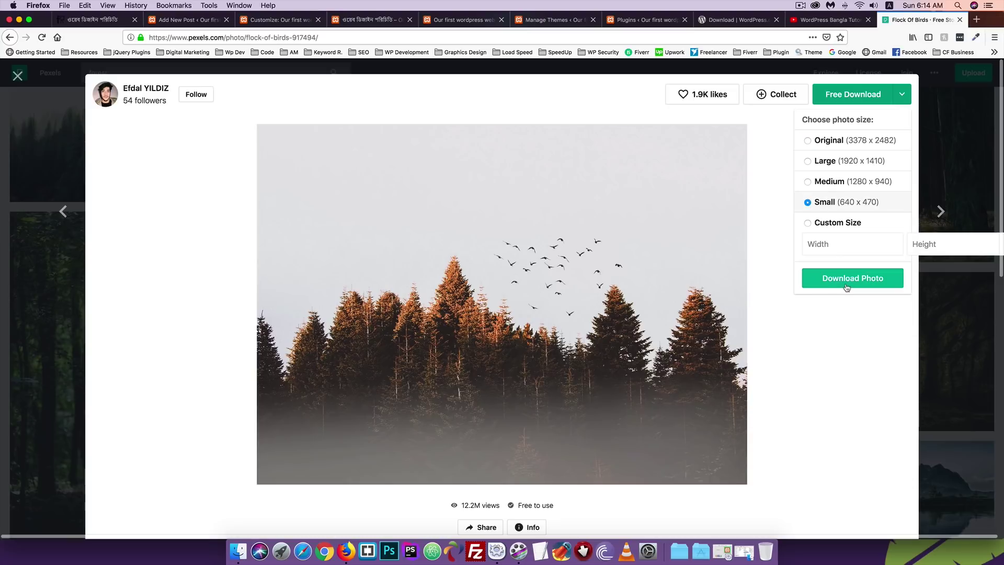
{"action": "left_click", "coordinate": [842, 278]}
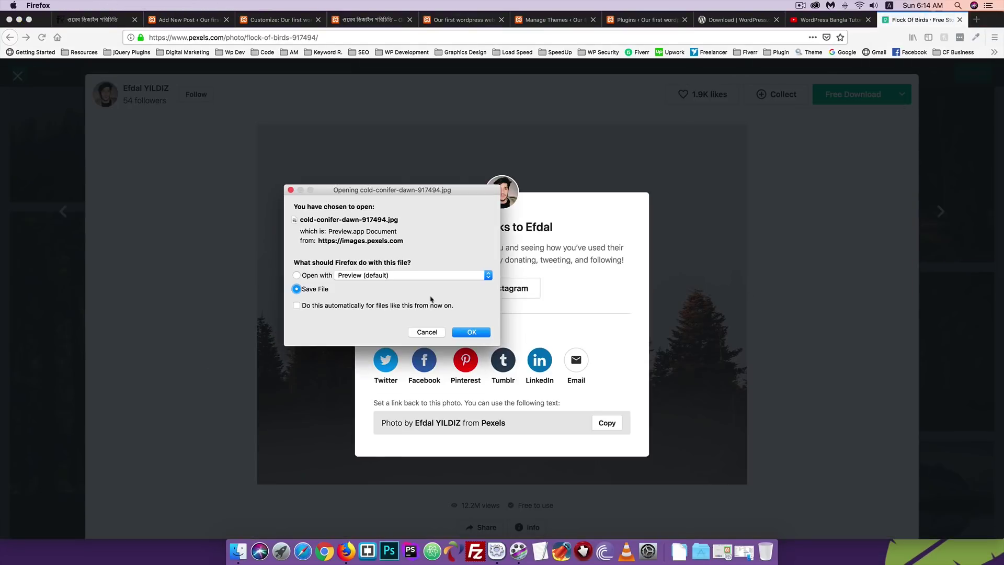
{"action": "left_click", "coordinate": [469, 332]}
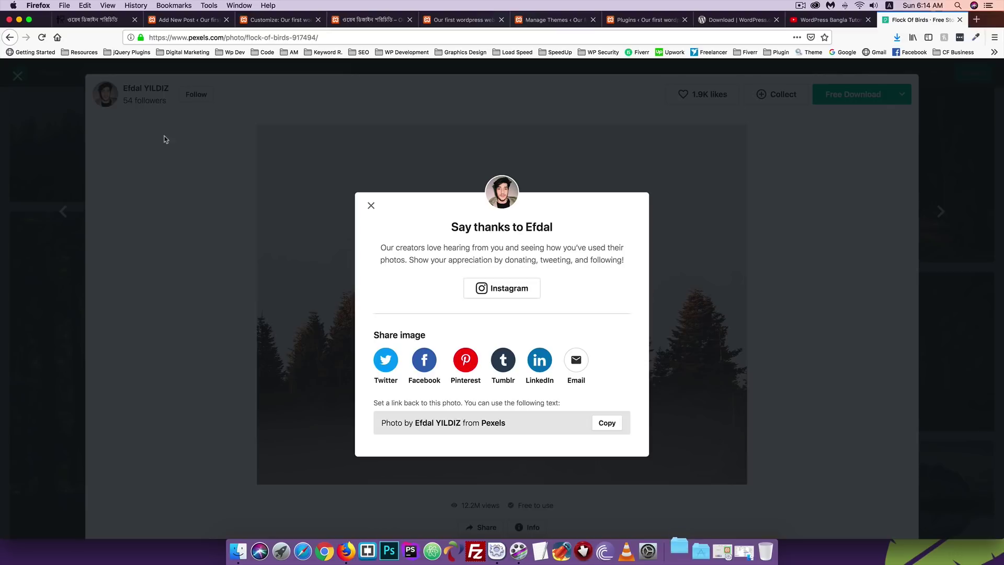
{"action": "left_click", "coordinate": [371, 205]}
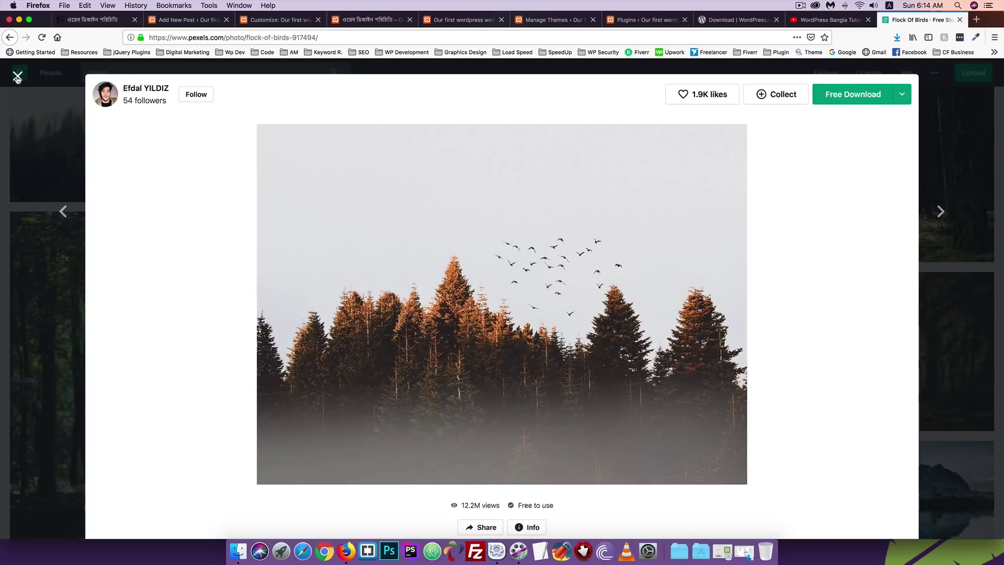
{"action": "left_click", "coordinate": [18, 76]}
{"action": "scroll", "coordinate": [373, 262], "scroll_direction": "up", "scroll_amount": 3}
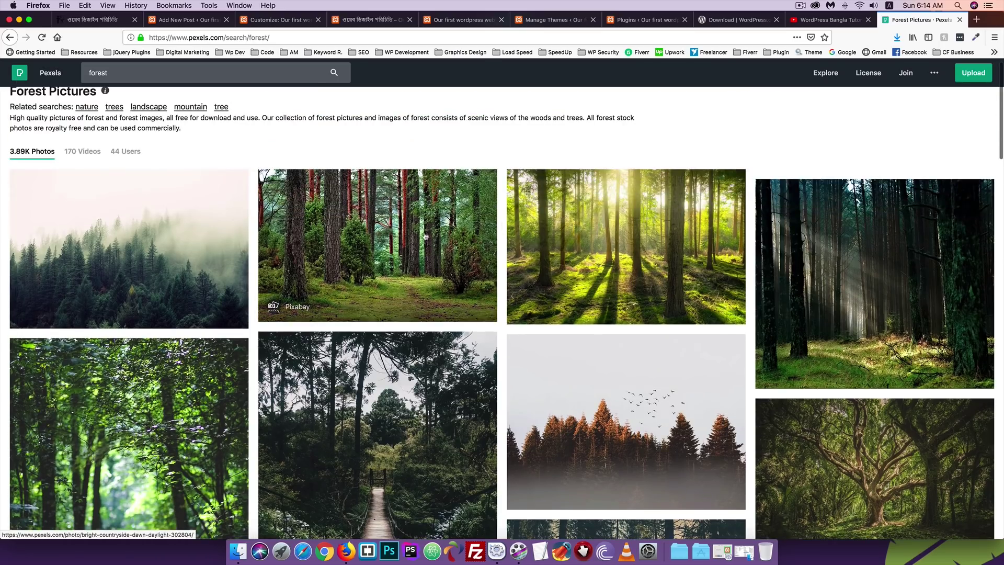
{"action": "scroll", "coordinate": [359, 246], "scroll_direction": "down", "scroll_amount": 5}
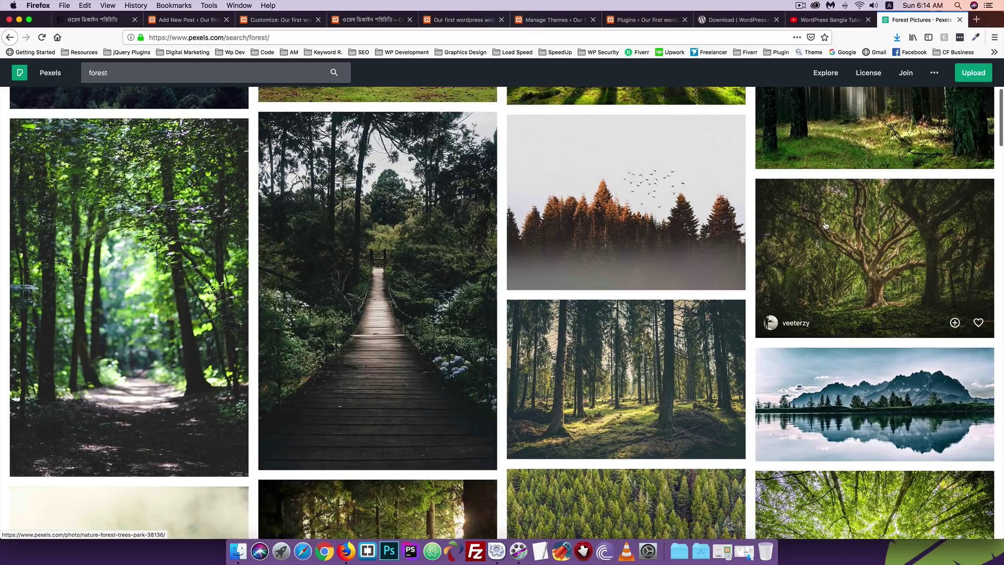
Download the large green tree photo at Small (640 x 426) size.
{"action": "left_click", "coordinate": [815, 226]}
{"action": "left_click", "coordinate": [901, 94]}
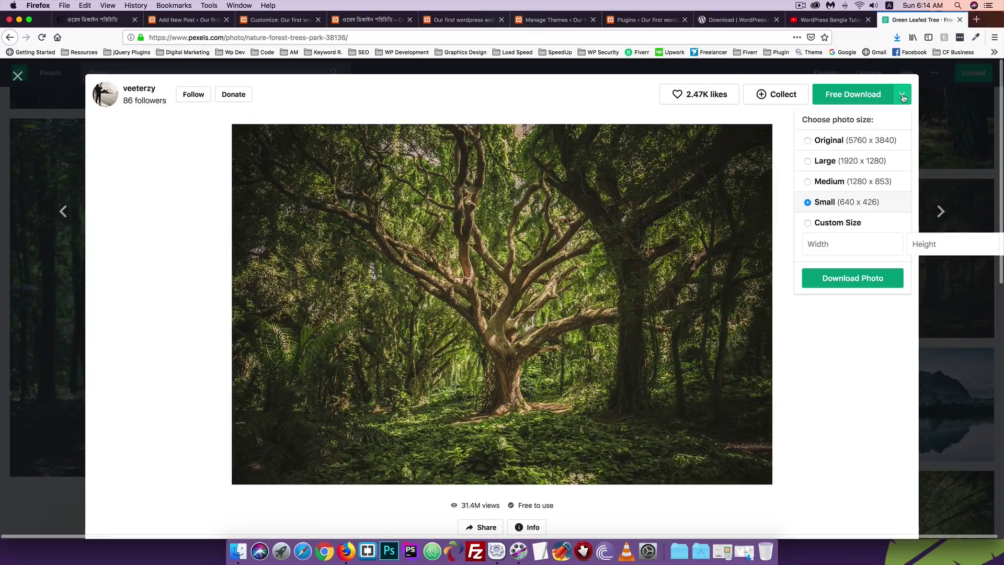
{"action": "left_click", "coordinate": [848, 278]}
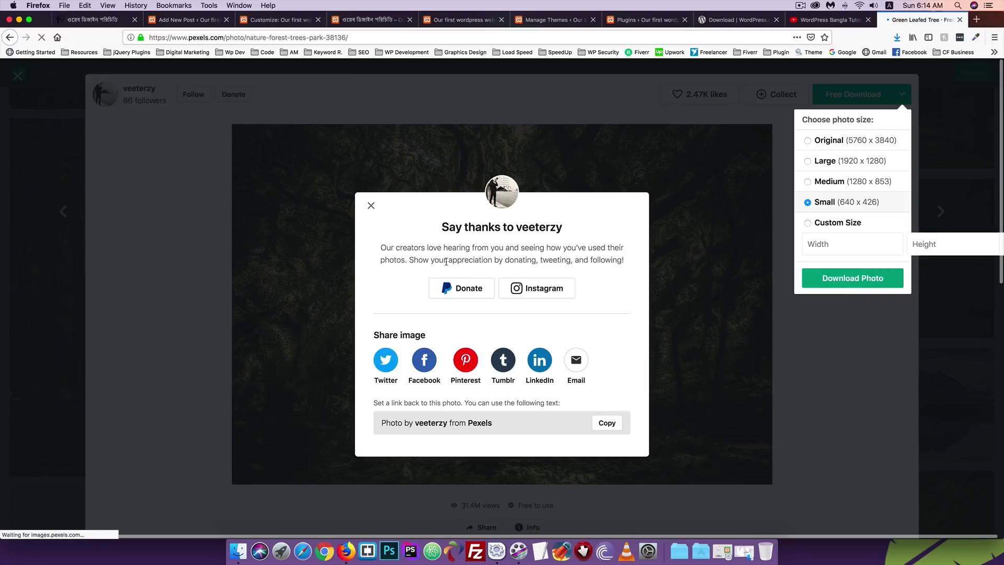
{"action": "left_click", "coordinate": [458, 333]}
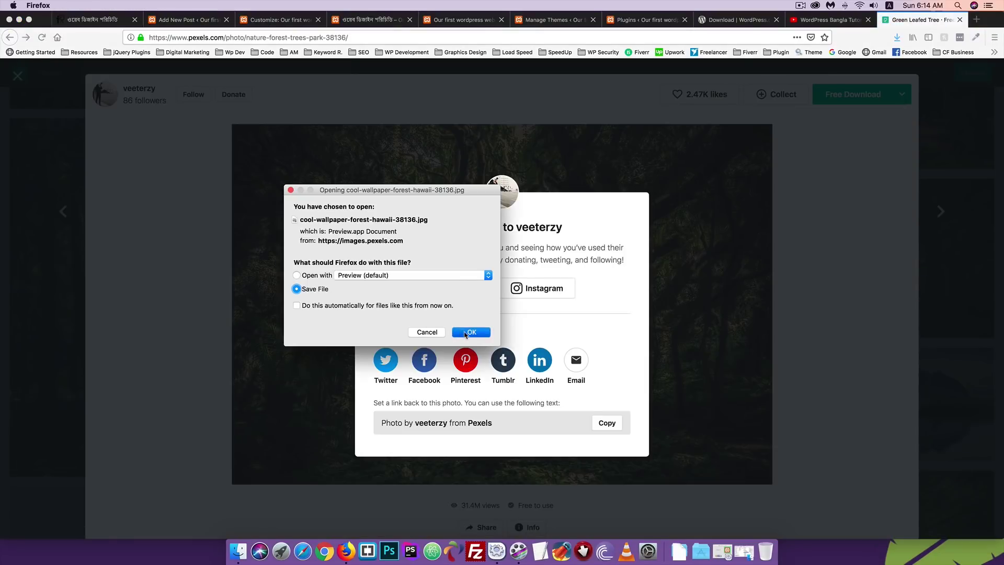
{"action": "left_click", "coordinate": [18, 76]}
{"action": "left_click", "coordinate": [18, 76]}
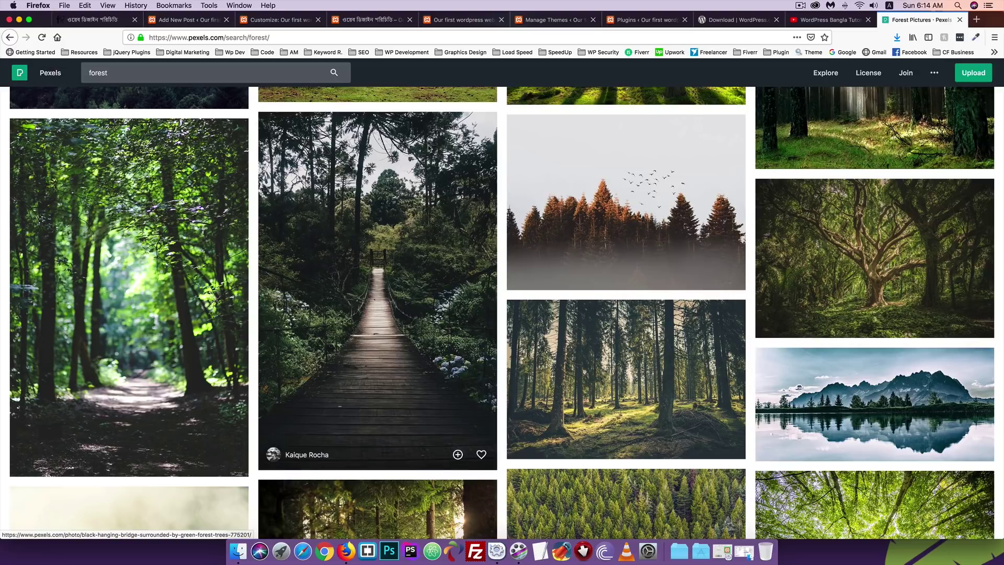
Upload both downloaded forest jpgs from the Downloads folder into the Gallery block.
{"action": "left_click", "coordinate": [196, 20]}
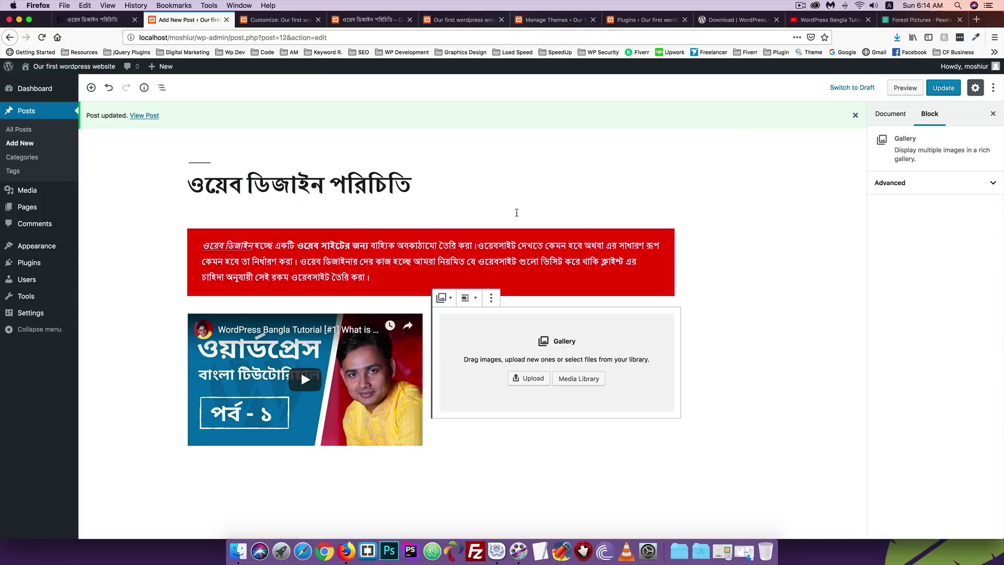
{"action": "left_click", "coordinate": [530, 381]}
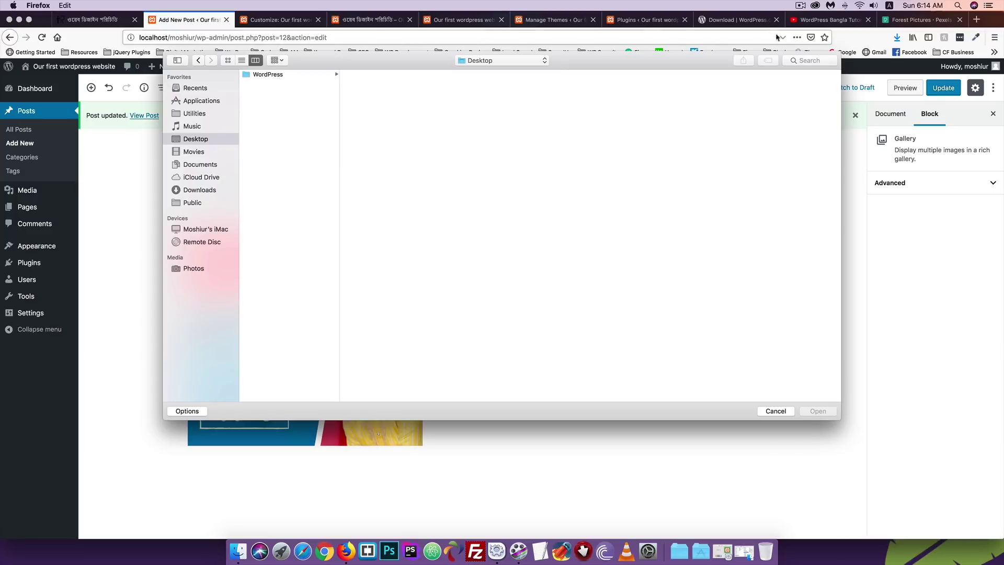
{"action": "left_click", "coordinate": [183, 192]}
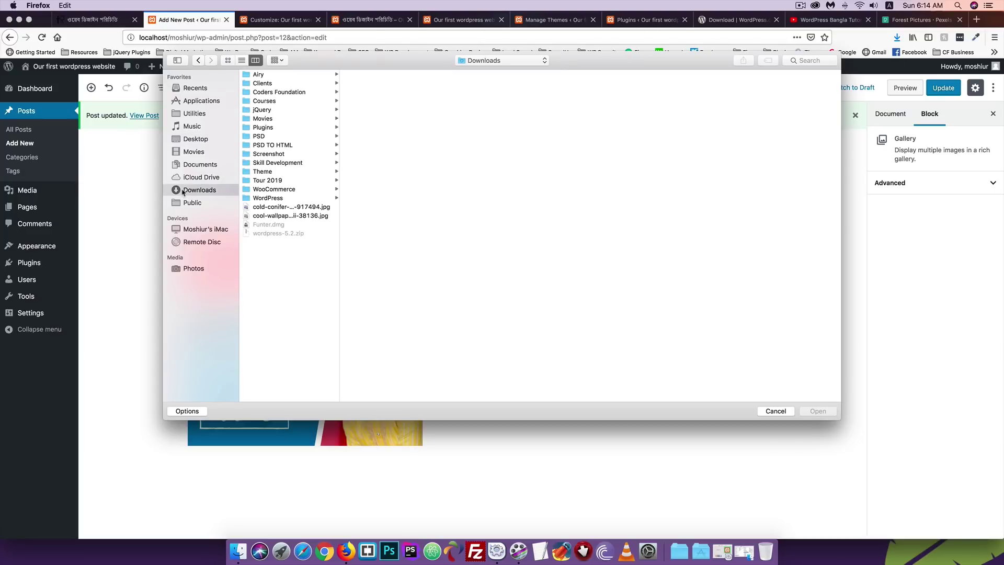
{"action": "left_click", "coordinate": [270, 207]}
{"action": "left_click", "coordinate": [267, 216], "text": "shift"}
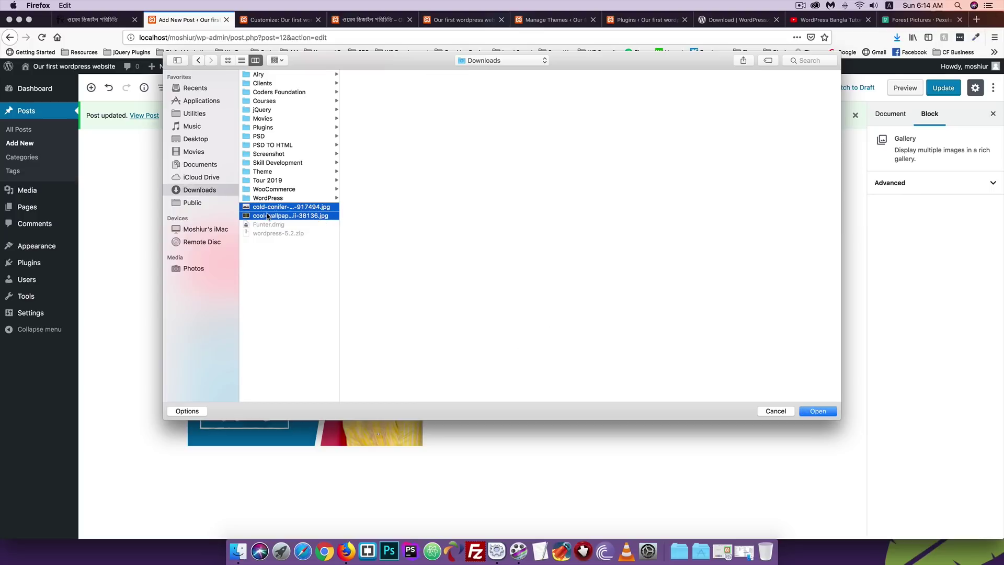
{"action": "left_click", "coordinate": [817, 411]}
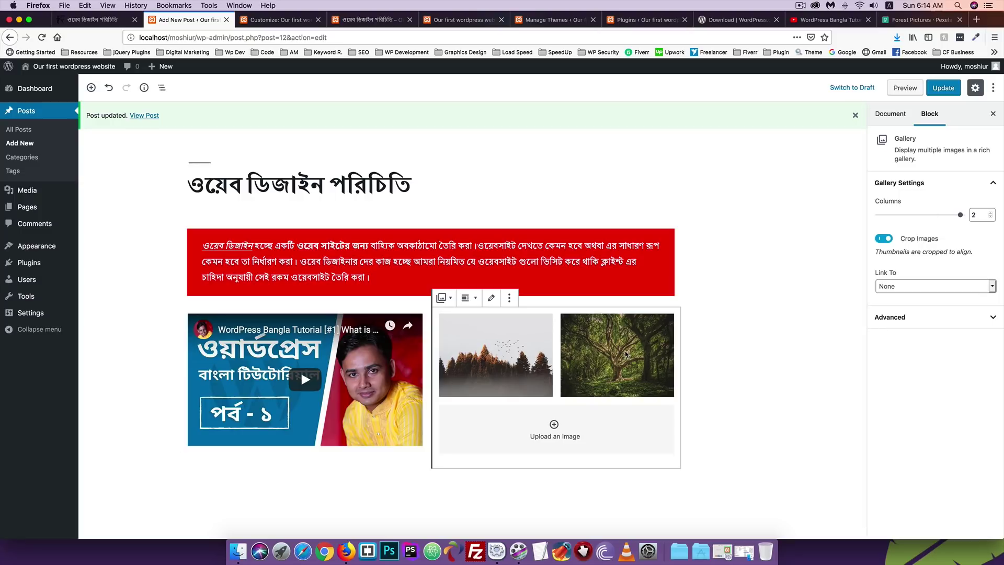
Try different gallery column counts, leave it at one column, update and check the live post.
{"action": "left_click", "coordinate": [981, 215]}
{"action": "left_click", "coordinate": [954, 228]}
{"action": "left_click", "coordinate": [960, 216]}
{"action": "left_click", "coordinate": [992, 217]}
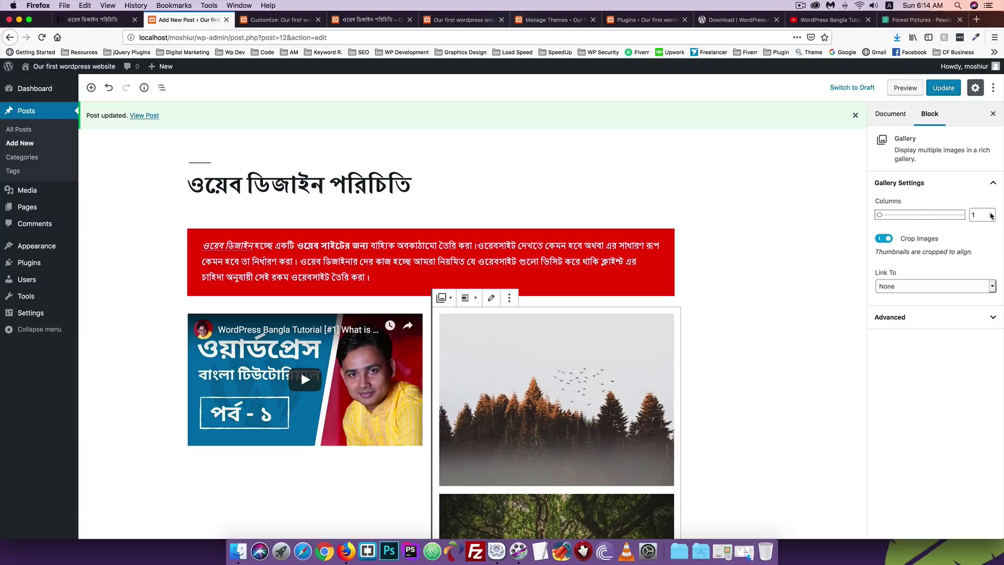
{"action": "left_click", "coordinate": [991, 212]}
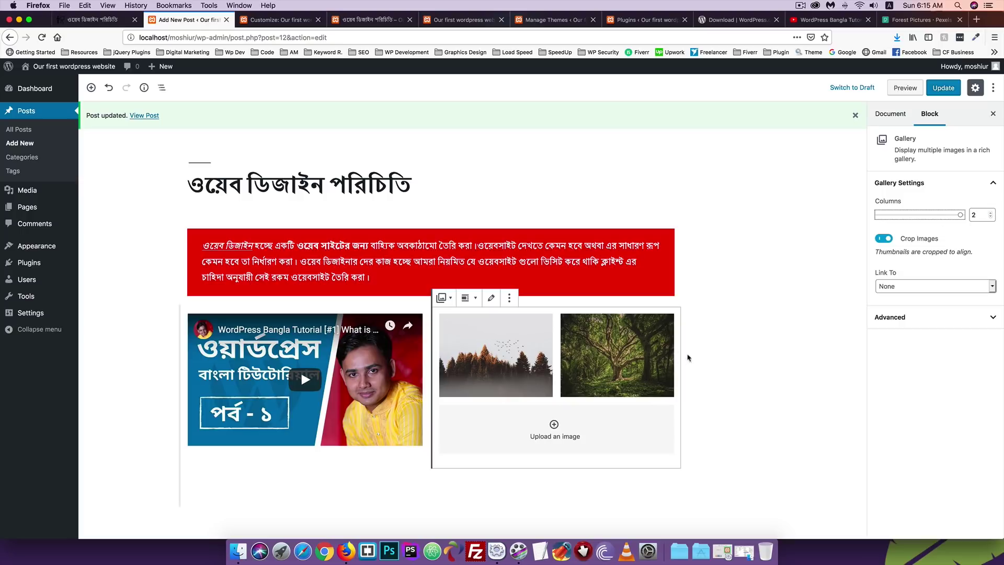
{"action": "left_click", "coordinate": [990, 217]}
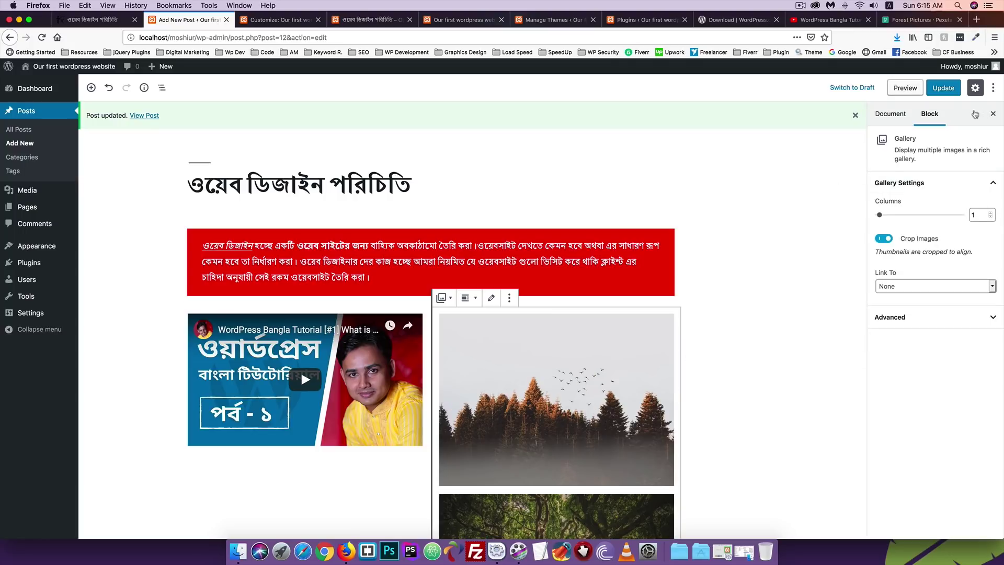
{"action": "left_click", "coordinate": [940, 88]}
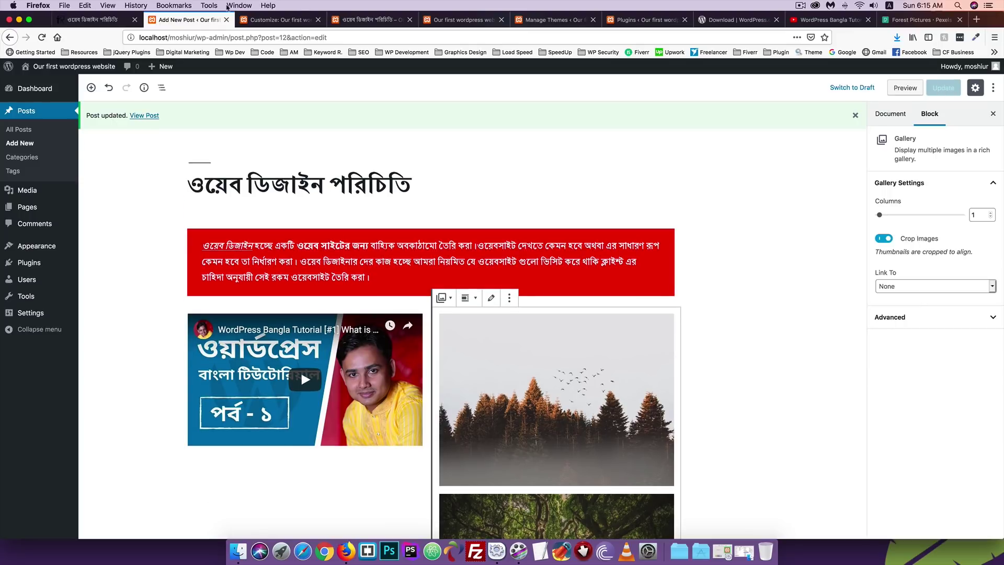
{"action": "left_click", "coordinate": [366, 19]}
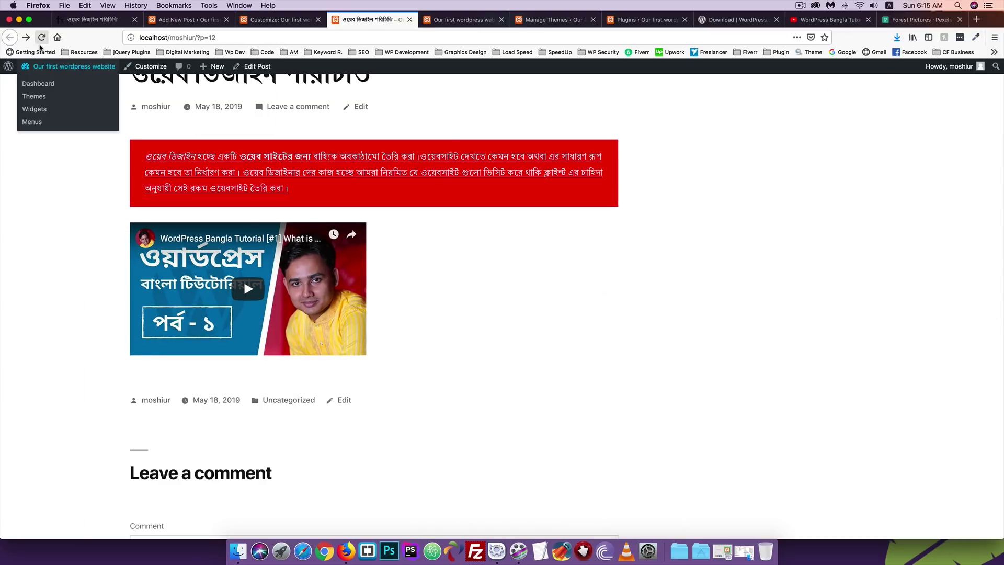
{"action": "left_click", "coordinate": [41, 37]}
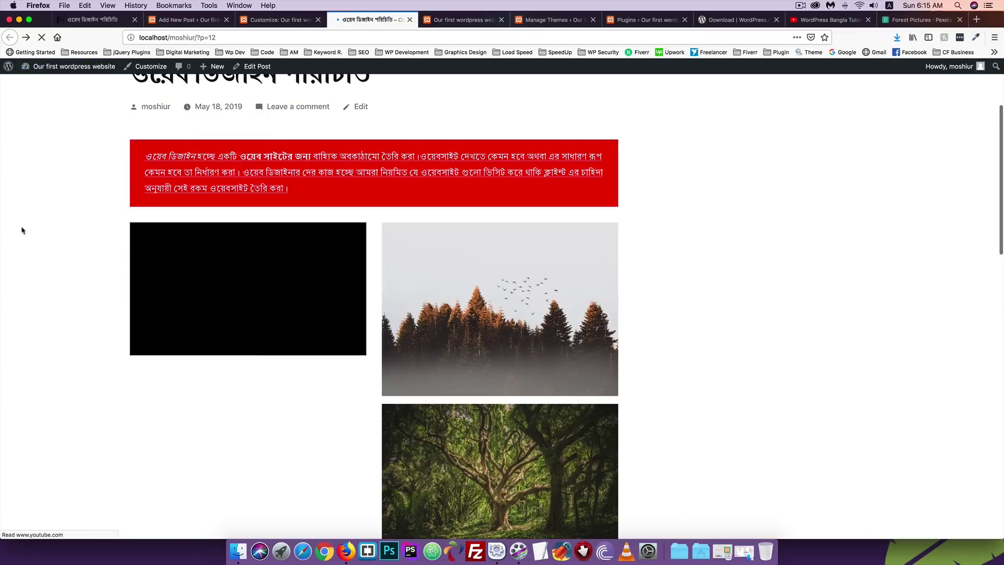
{"action": "scroll", "coordinate": [264, 291], "scroll_direction": "down", "scroll_amount": 3}
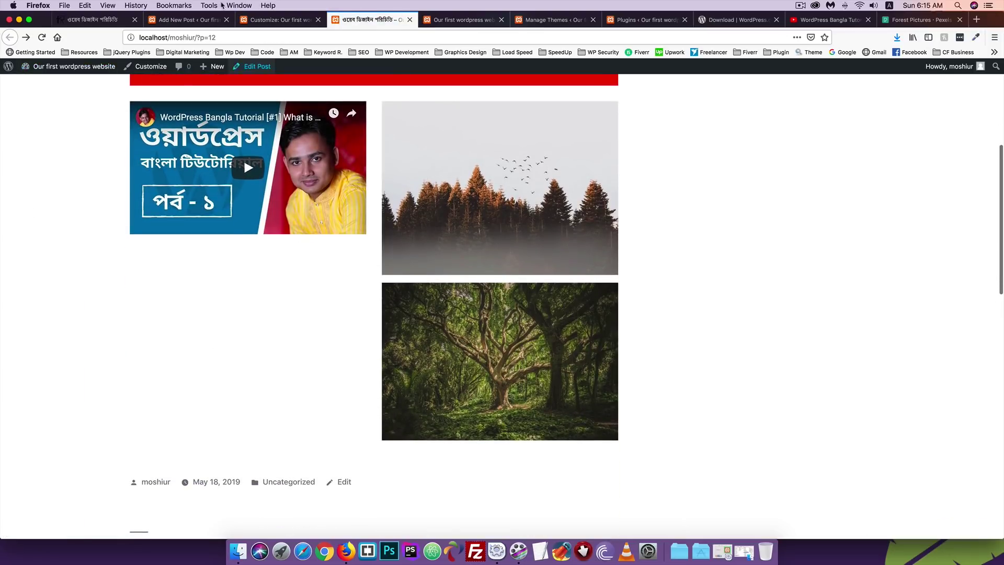
Set the gallery to 2 columns, update the post and reload it to verify.
{"action": "left_click", "coordinate": [190, 20]}
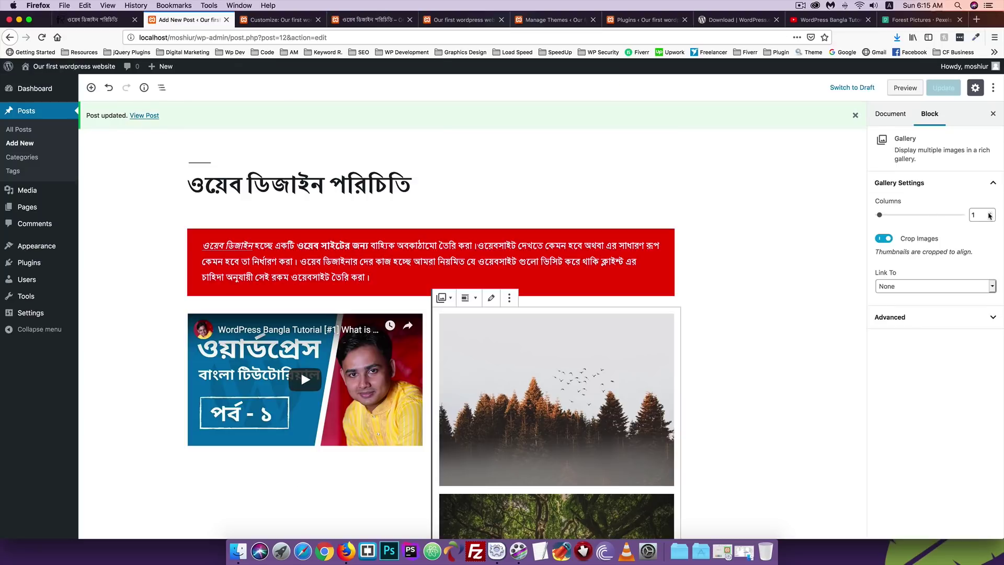
{"action": "left_click", "coordinate": [988, 213]}
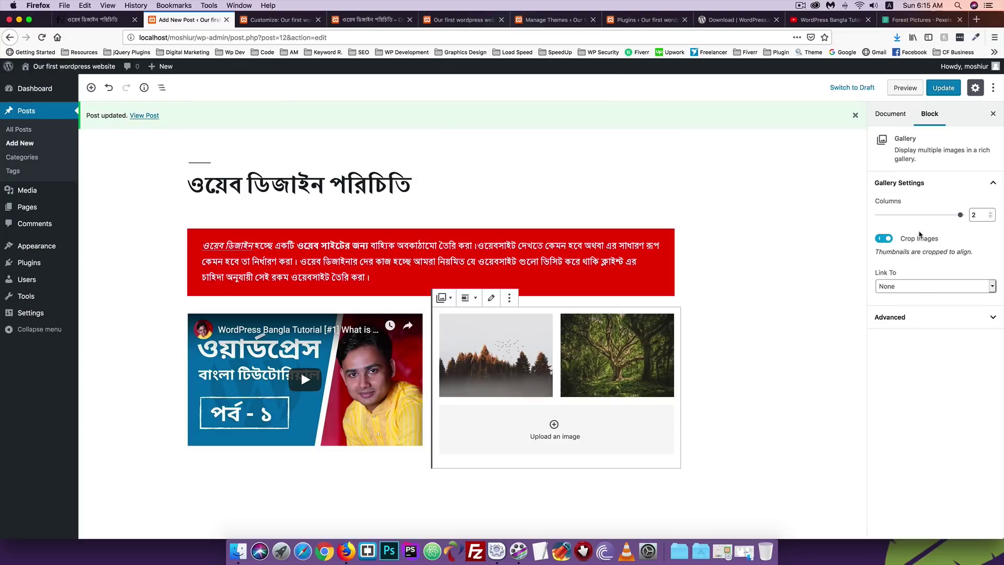
{"action": "left_click", "coordinate": [944, 87]}
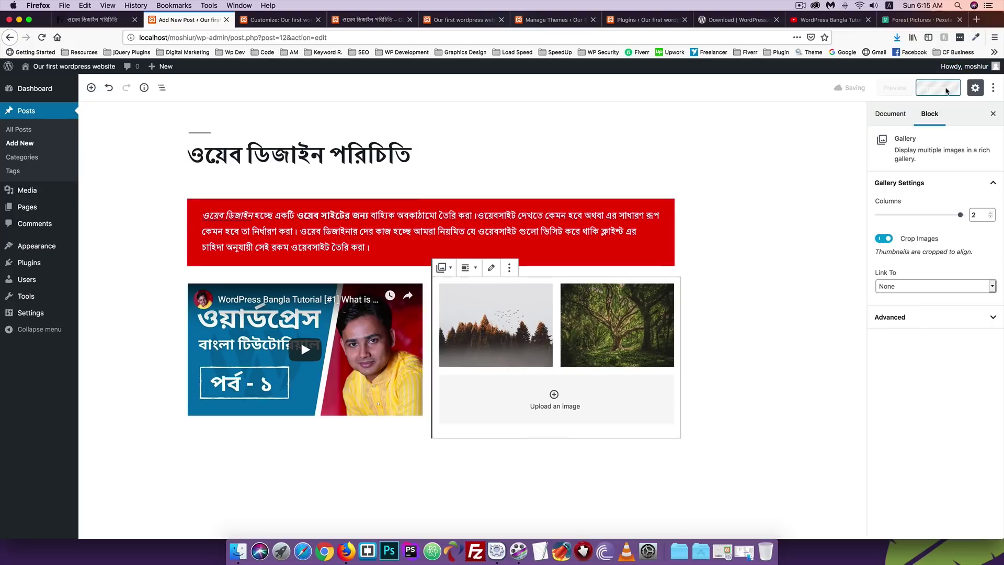
{"action": "left_click", "coordinate": [366, 20]}
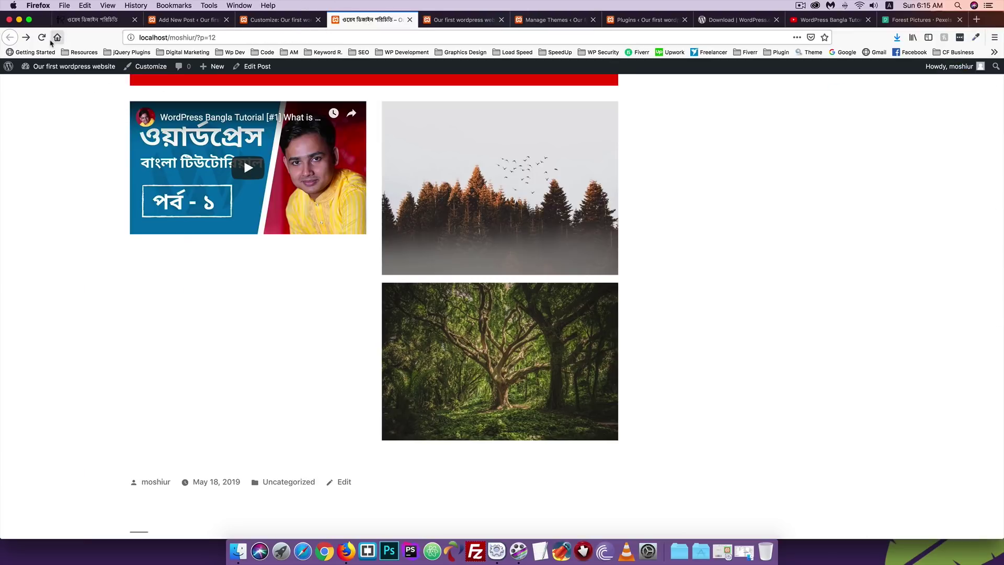
{"action": "left_click", "coordinate": [42, 37]}
{"action": "mouse_move", "coordinate": [38, 108]}
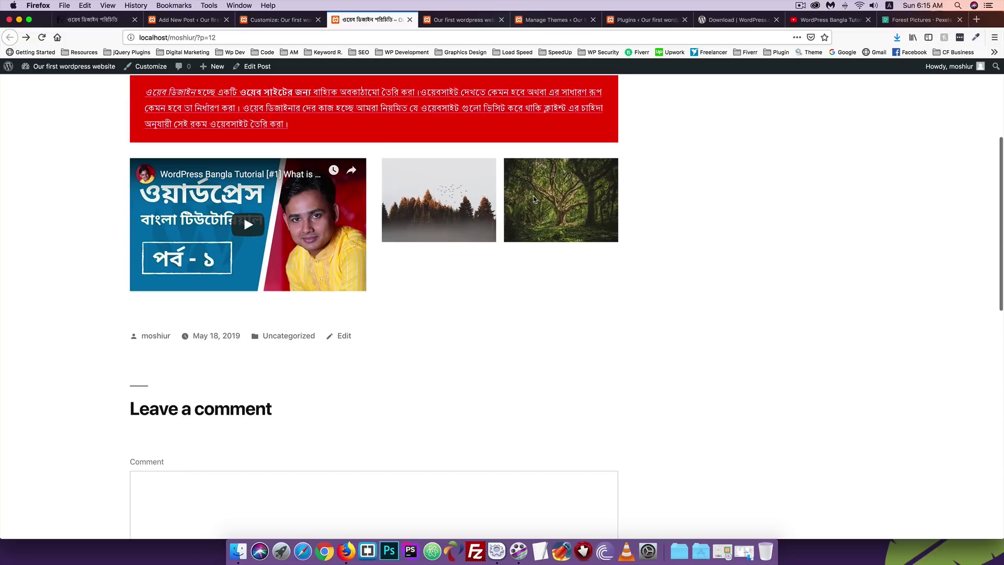
{"action": "left_click", "coordinate": [189, 20]}
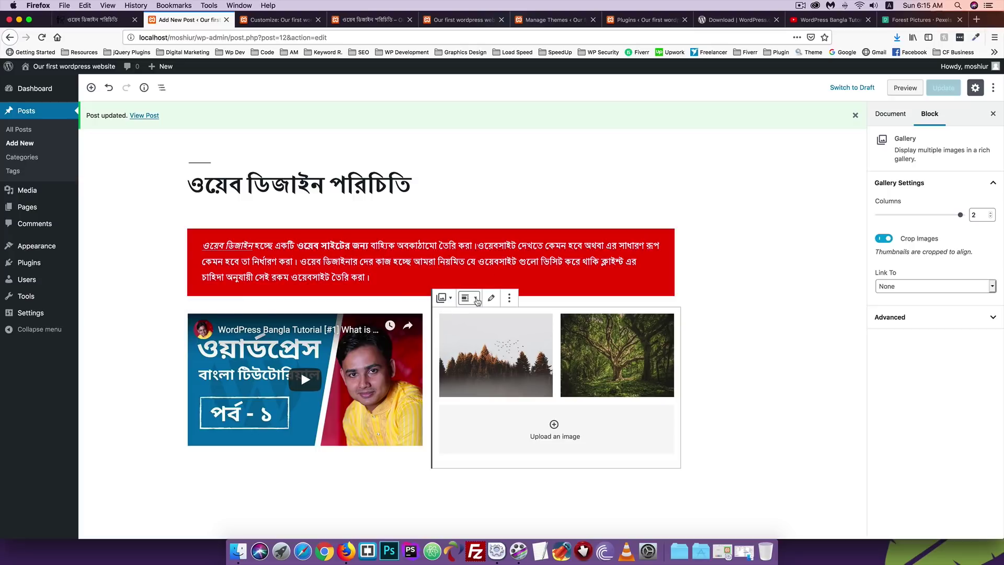
{"action": "left_click", "coordinate": [476, 299]}
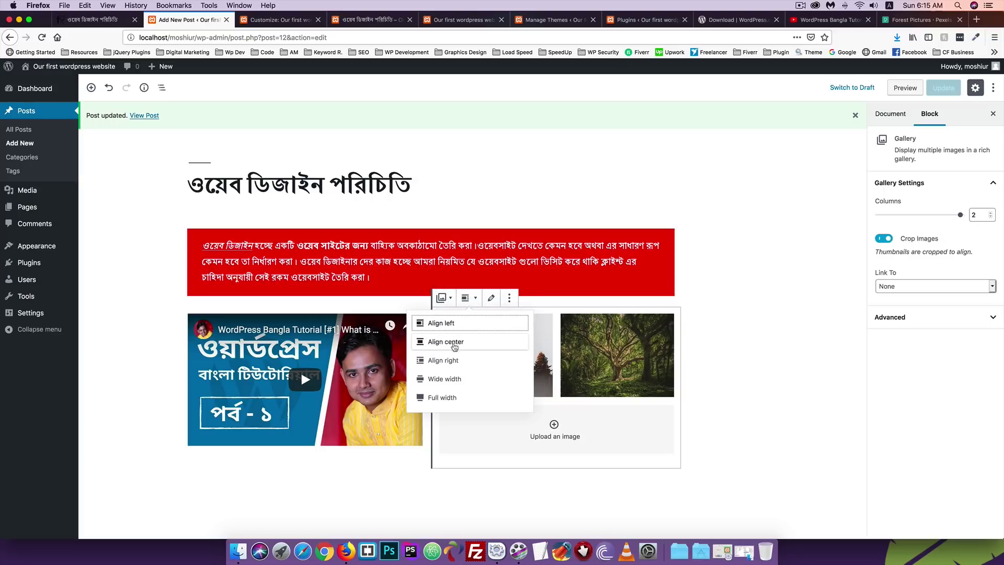
{"action": "left_click", "coordinate": [439, 398]}
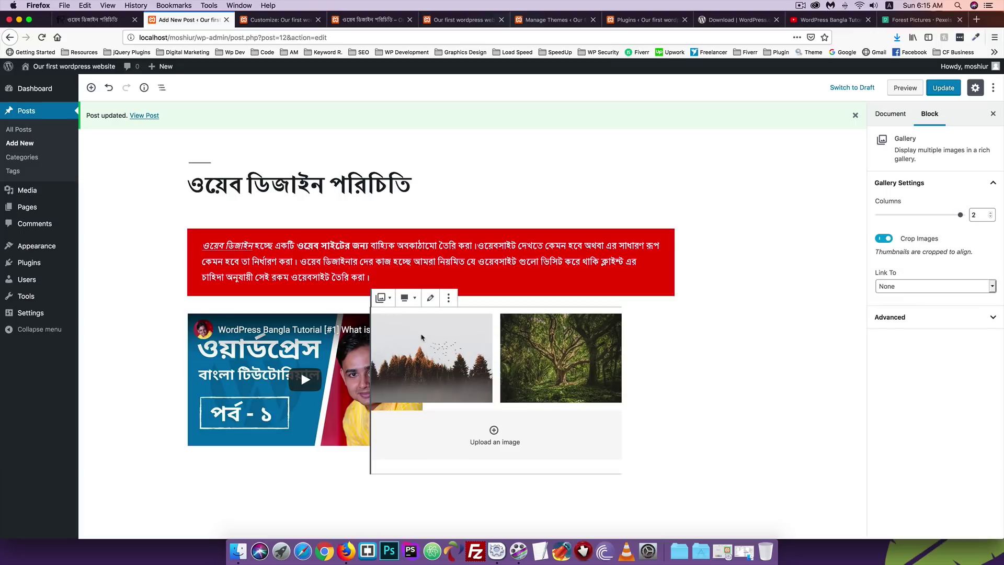
{"action": "left_click", "coordinate": [447, 299]}
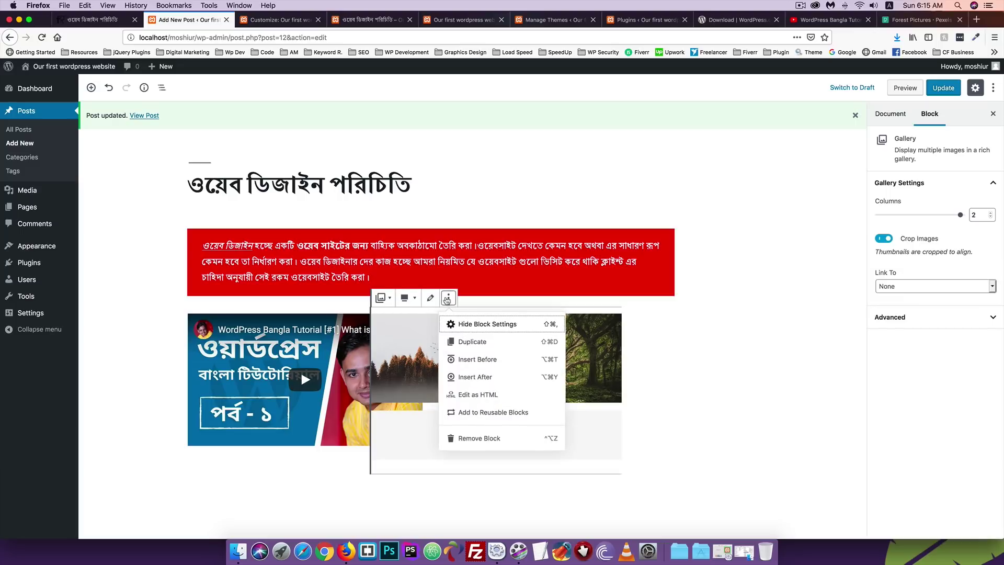
{"action": "left_click", "coordinate": [407, 299]}
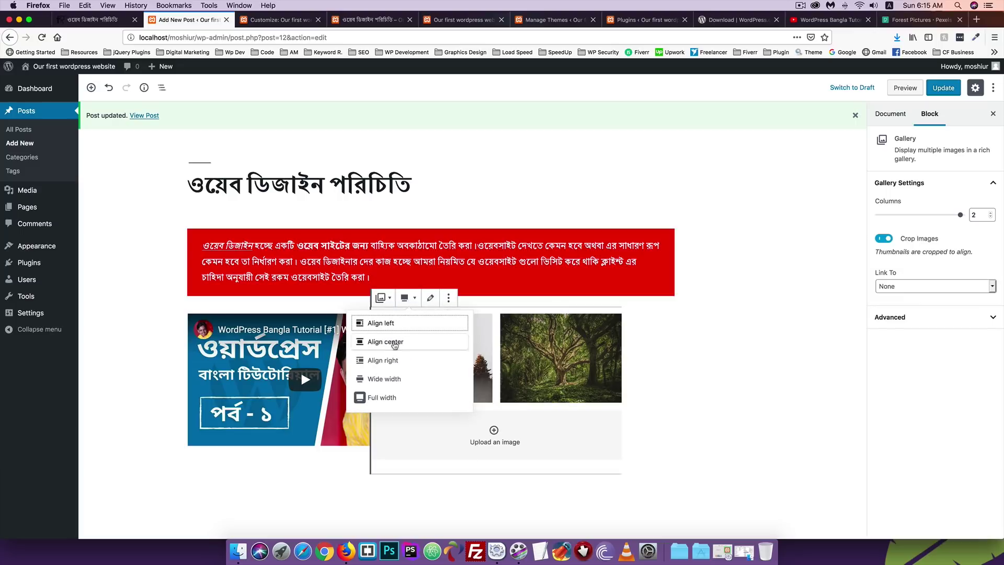
{"action": "left_click", "coordinate": [383, 360]}
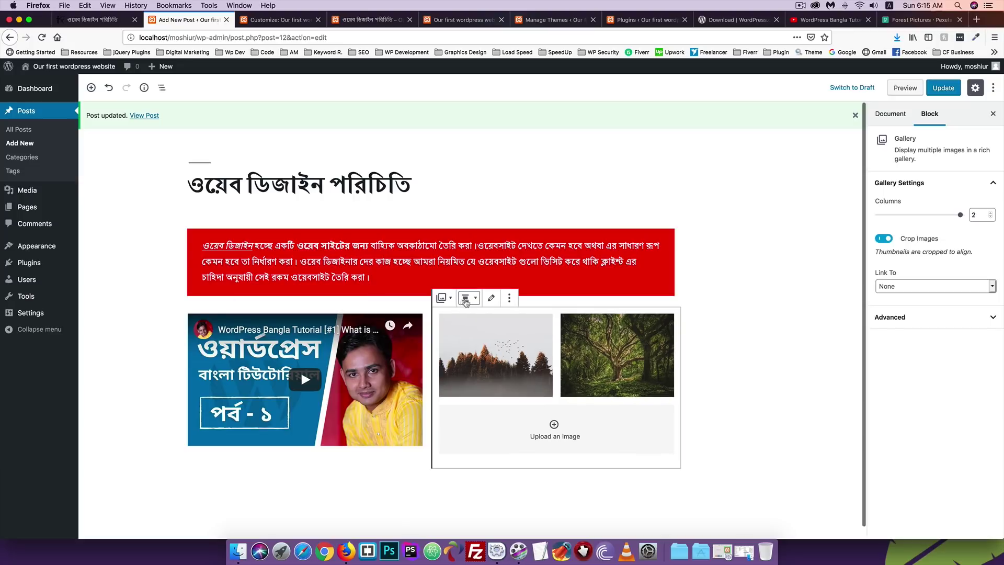
{"action": "left_click", "coordinate": [467, 297]}
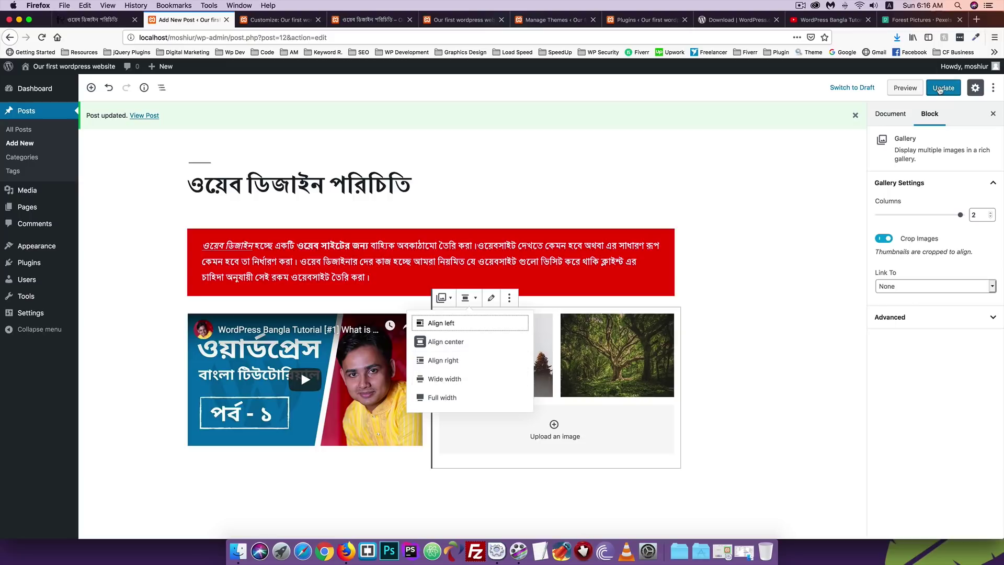
{"action": "left_click", "coordinate": [508, 298]}
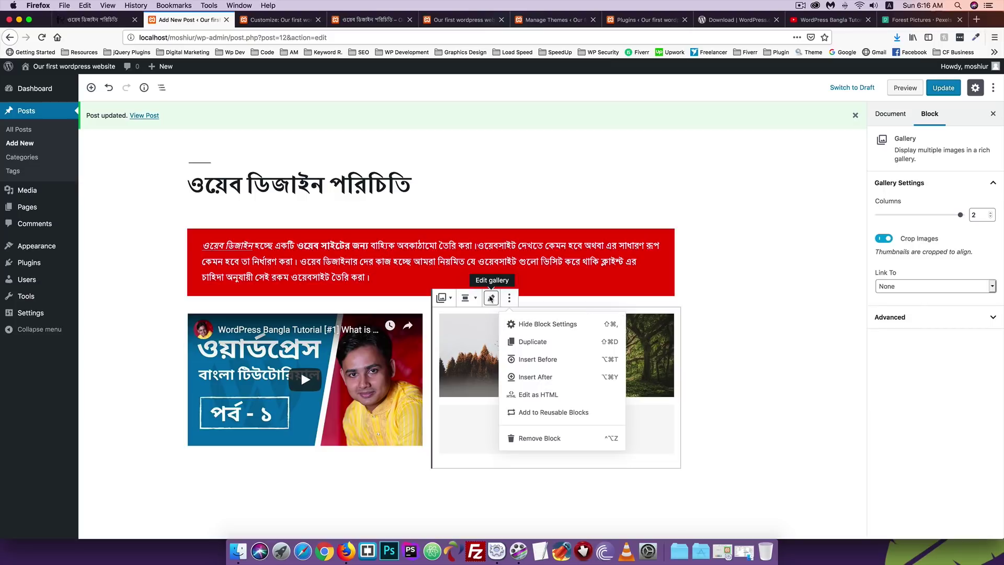
{"action": "left_click", "coordinate": [491, 297]}
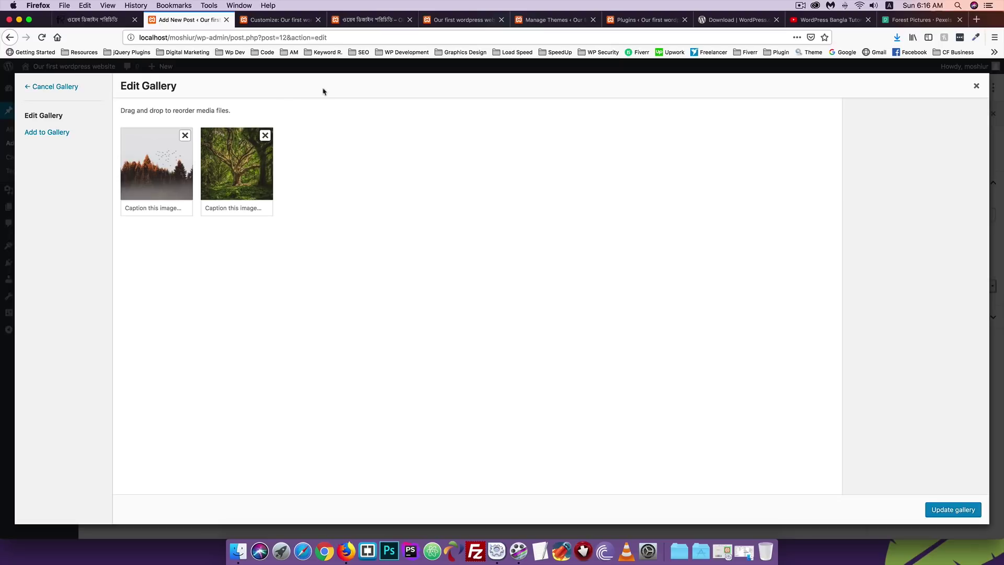
{"action": "left_click", "coordinate": [976, 86]}
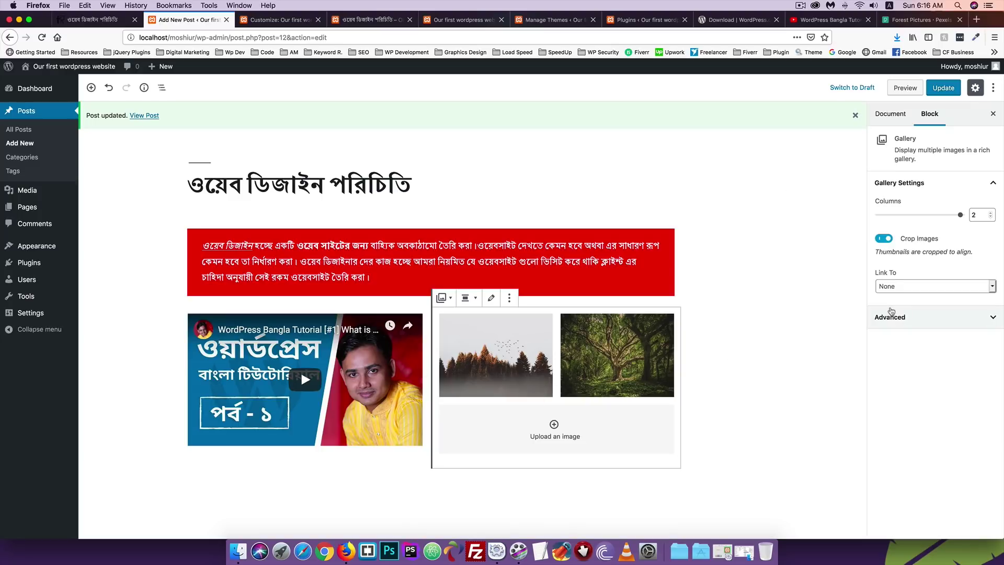
{"action": "scroll", "coordinate": [533, 400], "scroll_direction": "down", "scroll_amount": 1}
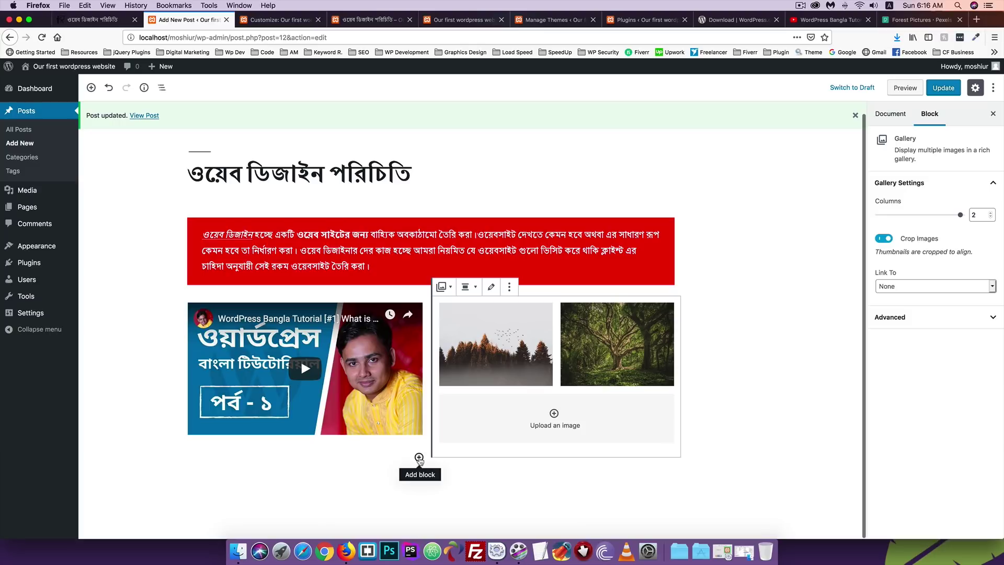
Add a Classic block from the Formatting category below the video column.
{"action": "left_click", "coordinate": [419, 459]}
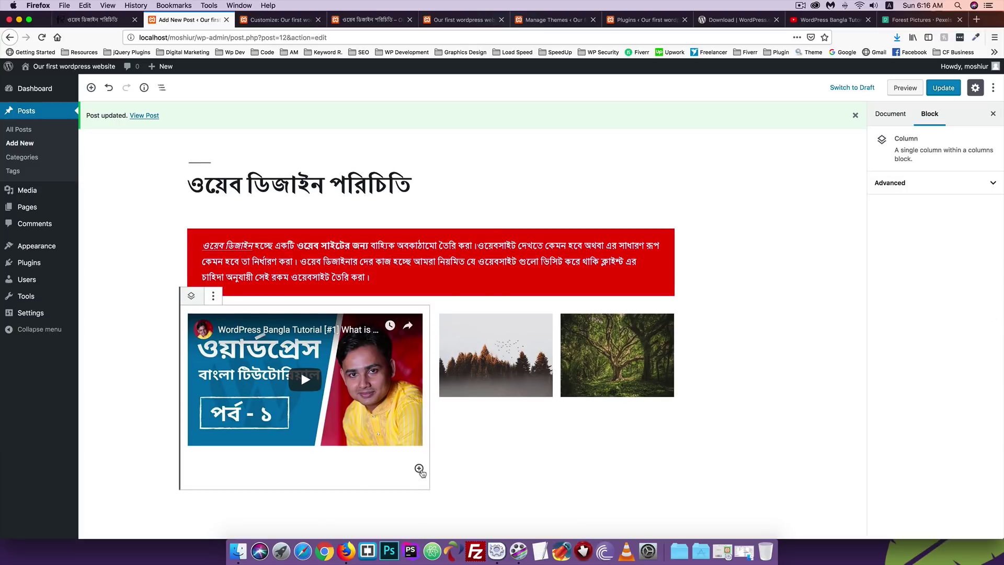
{"action": "left_click", "coordinate": [419, 468]}
{"action": "scroll", "coordinate": [502, 402], "scroll_direction": "down", "scroll_amount": 2}
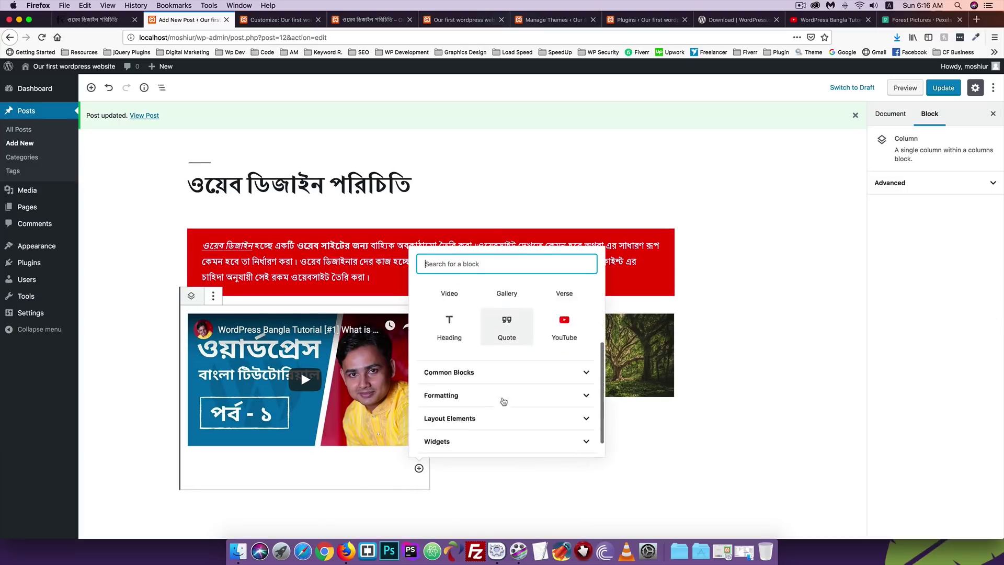
{"action": "scroll", "coordinate": [503, 402], "scroll_direction": "down", "scroll_amount": 1}
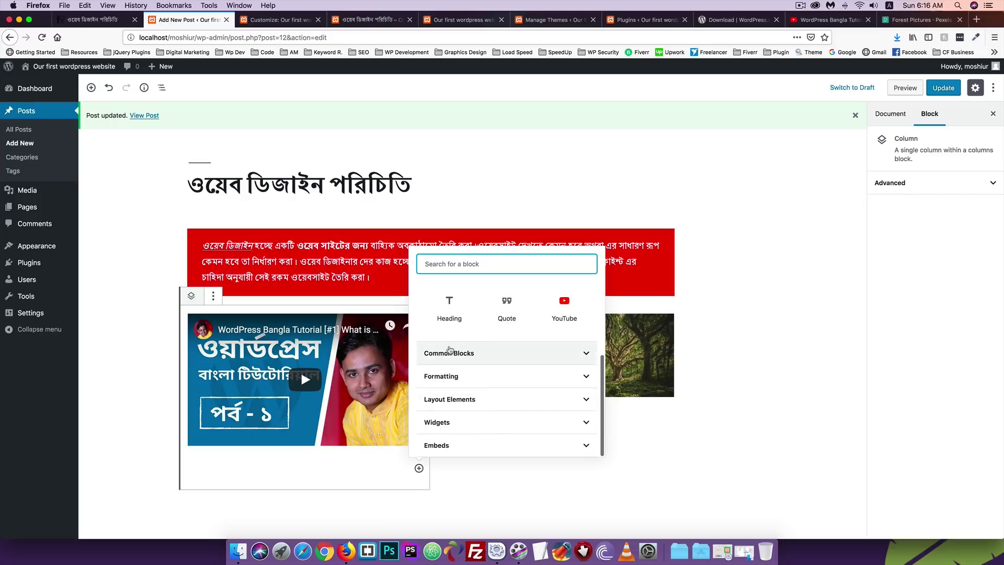
{"action": "scroll", "coordinate": [448, 347], "scroll_direction": "up", "scroll_amount": 3}
{"action": "scroll", "coordinate": [455, 360], "scroll_direction": "down", "scroll_amount": 3}
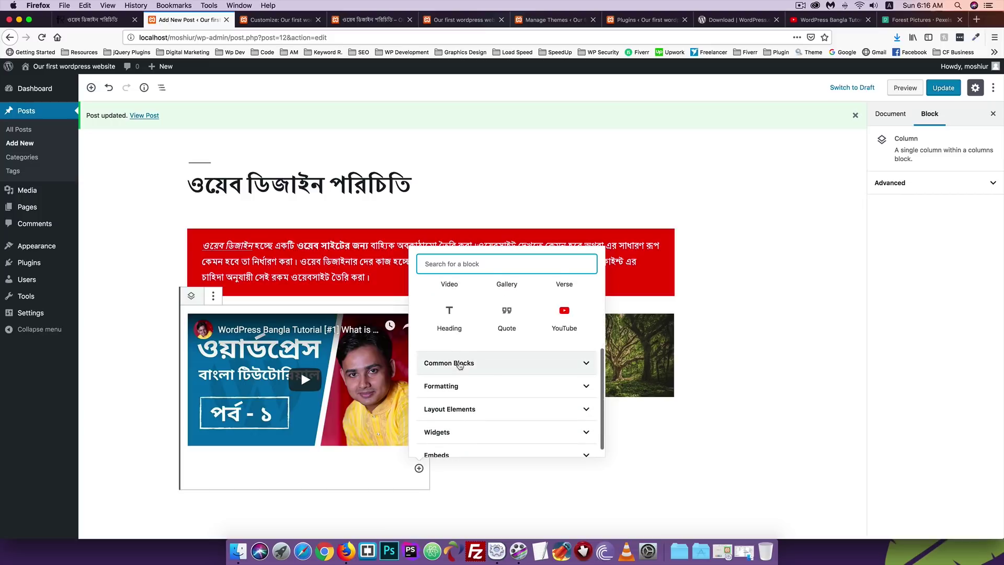
{"action": "left_click", "coordinate": [459, 364]}
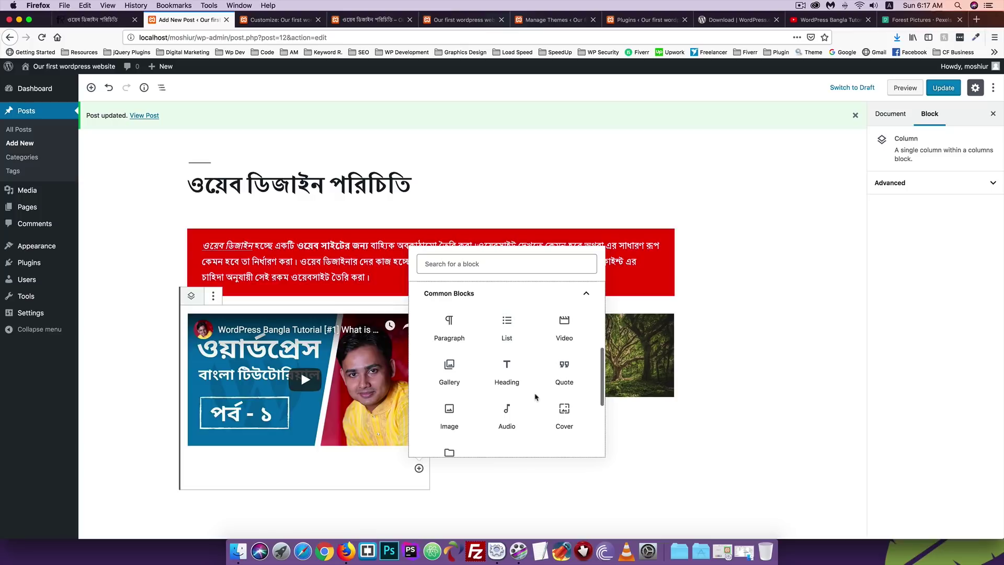
{"action": "scroll", "coordinate": [535, 397], "scroll_direction": "down", "scroll_amount": 1}
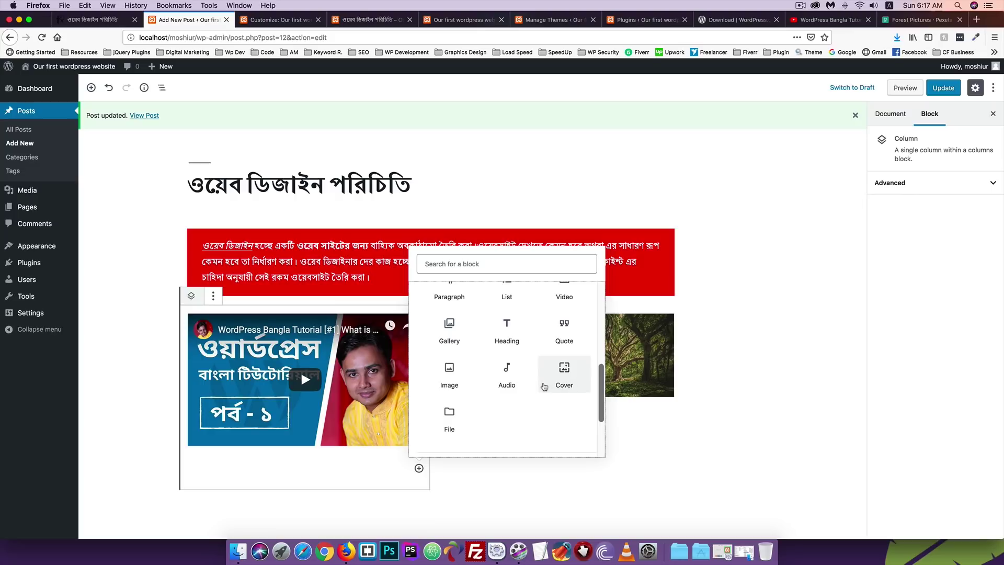
{"action": "scroll", "coordinate": [544, 386], "scroll_direction": "down", "scroll_amount": 2}
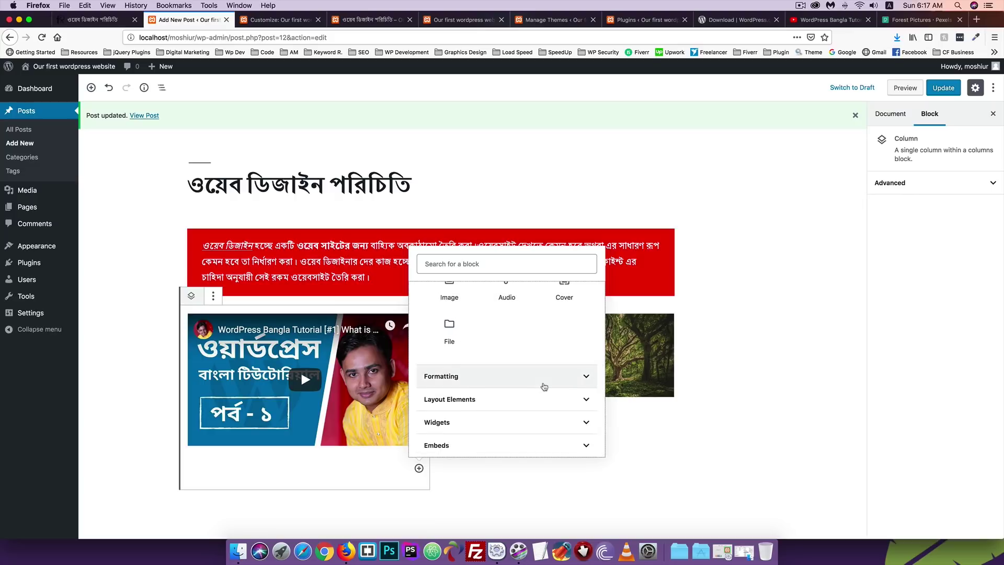
{"action": "left_click", "coordinate": [471, 377]}
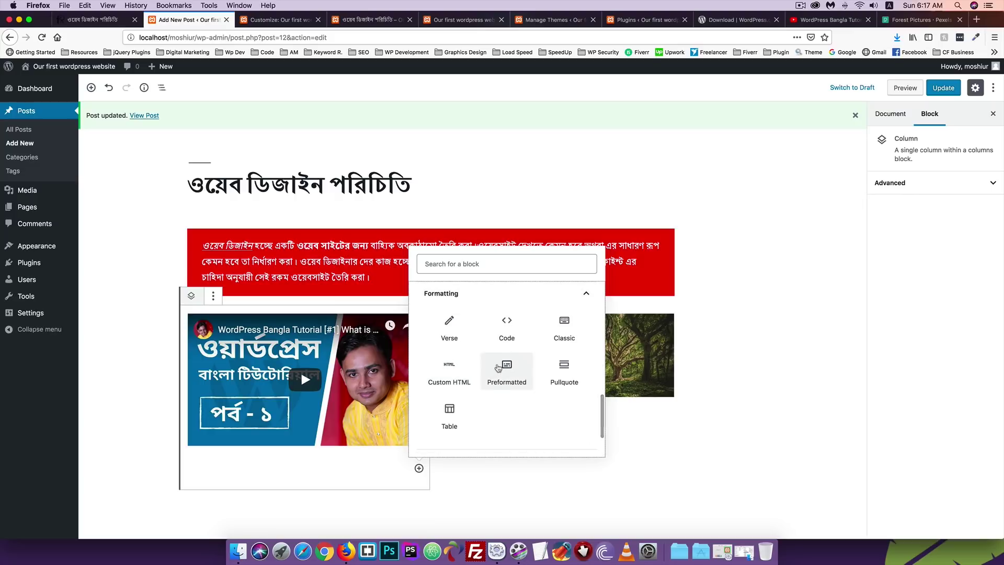
{"action": "scroll", "coordinate": [498, 368], "scroll_direction": "down", "scroll_amount": 1}
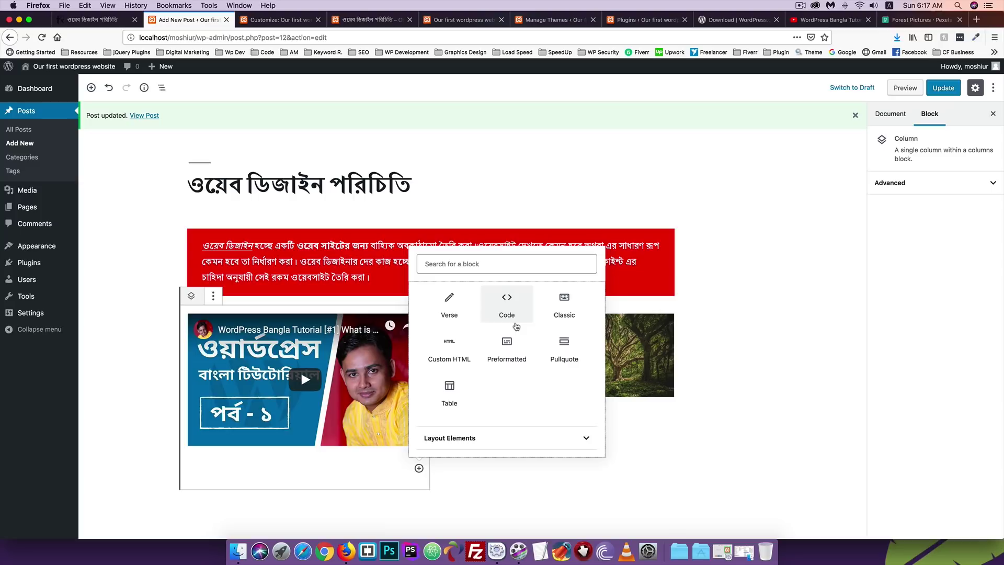
{"action": "scroll", "coordinate": [508, 341], "scroll_direction": "down", "scroll_amount": 2}
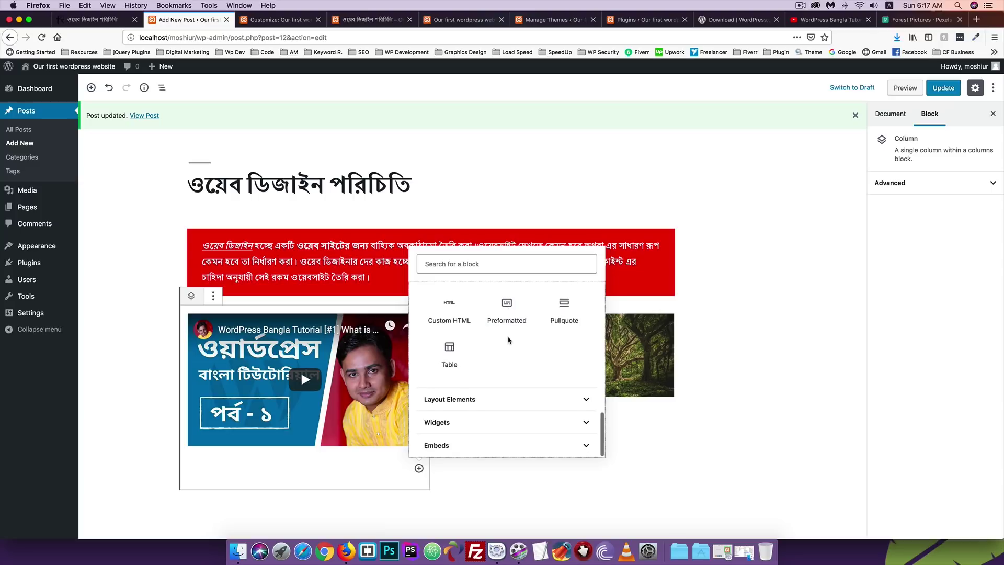
{"action": "scroll", "coordinate": [508, 340], "scroll_direction": "up", "scroll_amount": 2}
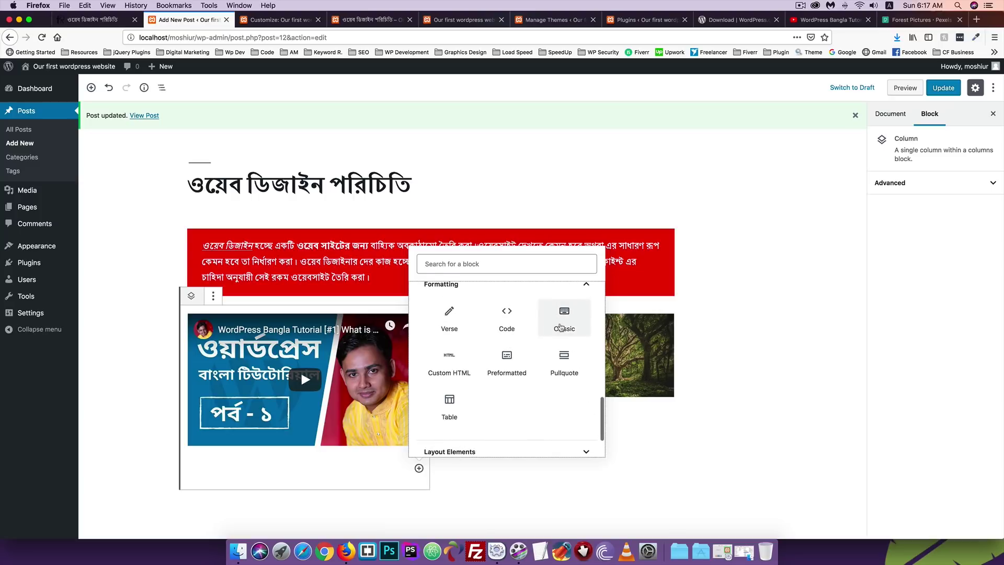
{"action": "left_click", "coordinate": [564, 323]}
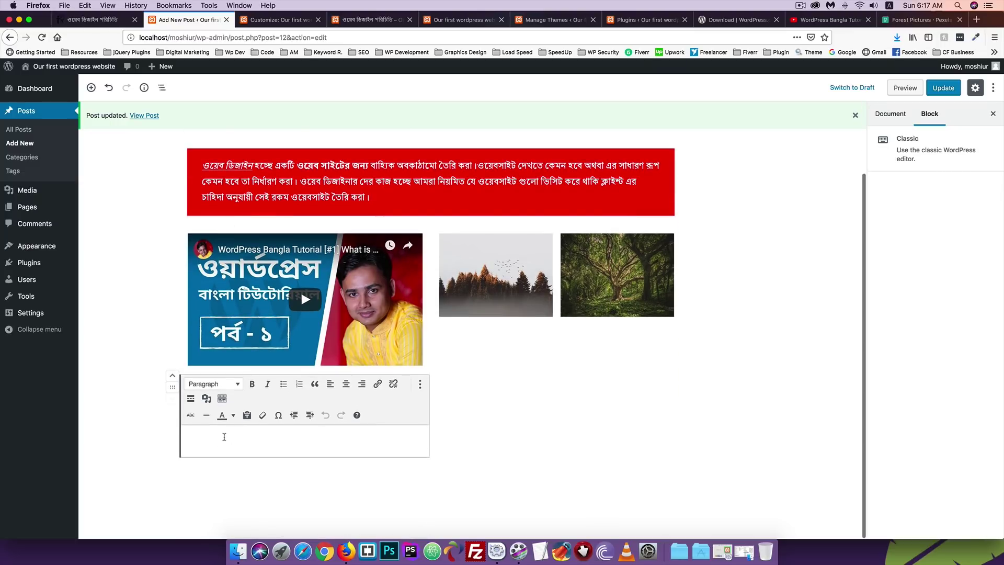
Type 'Hello' in the Classic block and make it bold.
{"action": "type", "text": "Hello"}
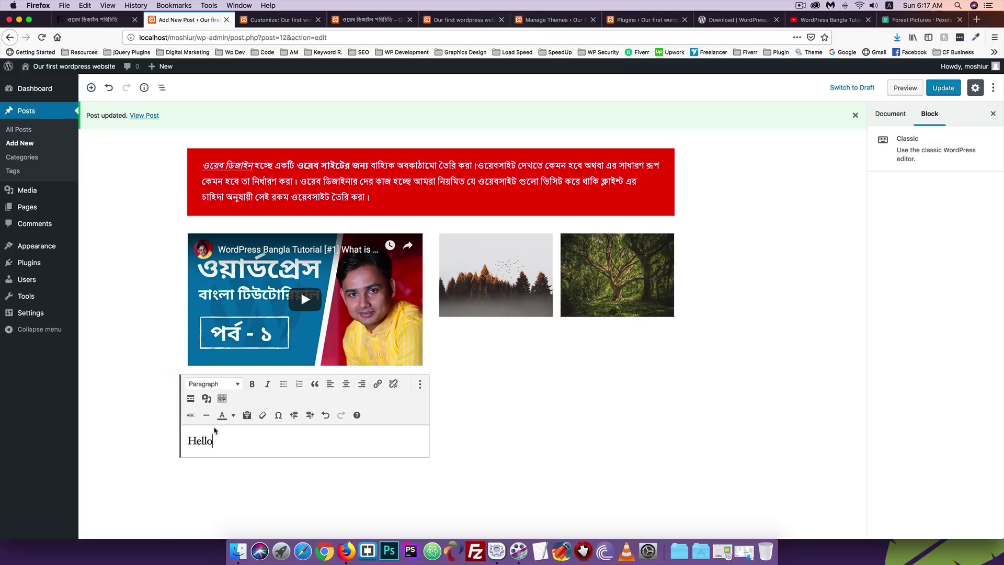
{"action": "left_click_drag", "start_coordinate": [225, 438], "coordinate": [168, 439]}
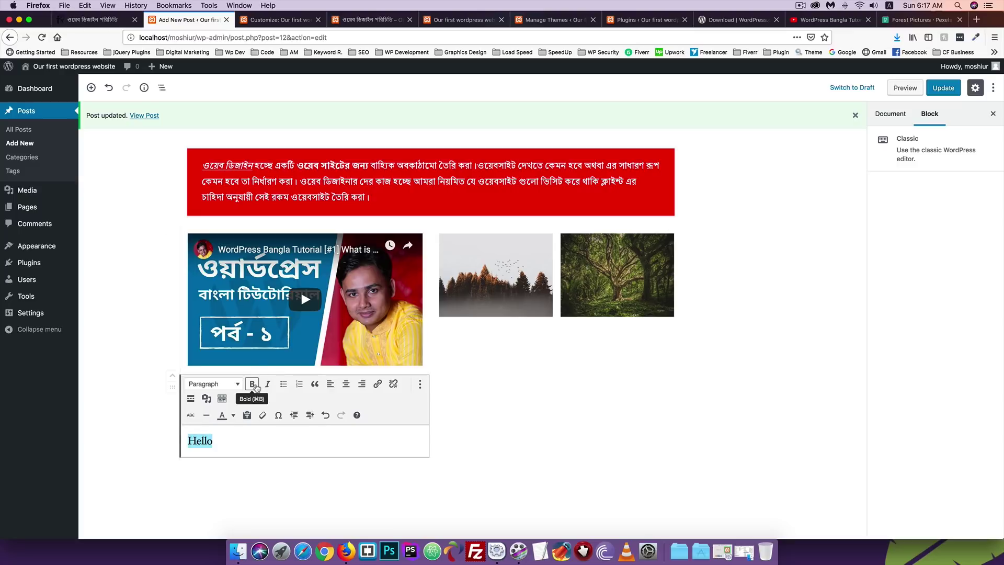
{"action": "left_click", "coordinate": [254, 385]}
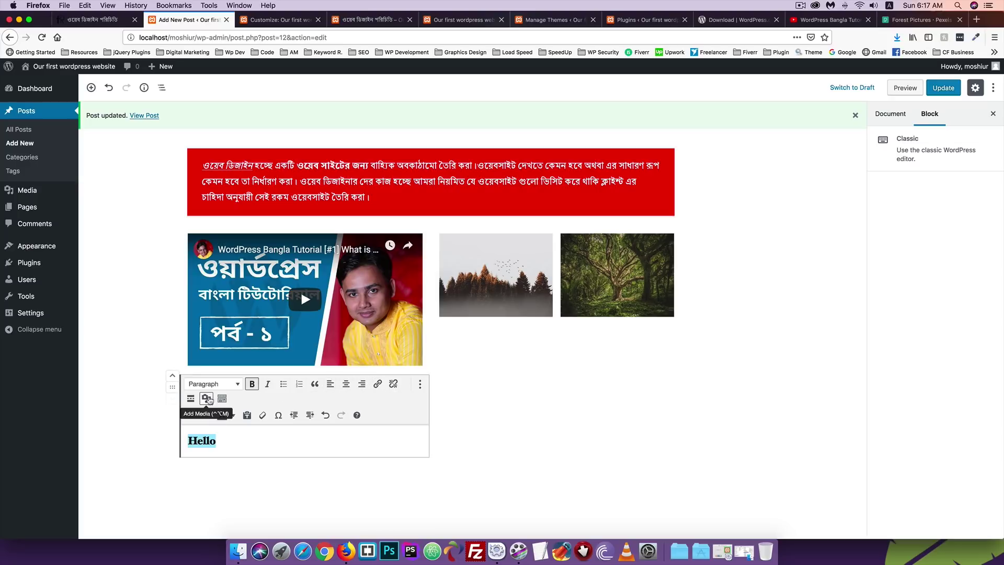
{"action": "left_click", "coordinate": [218, 441]}
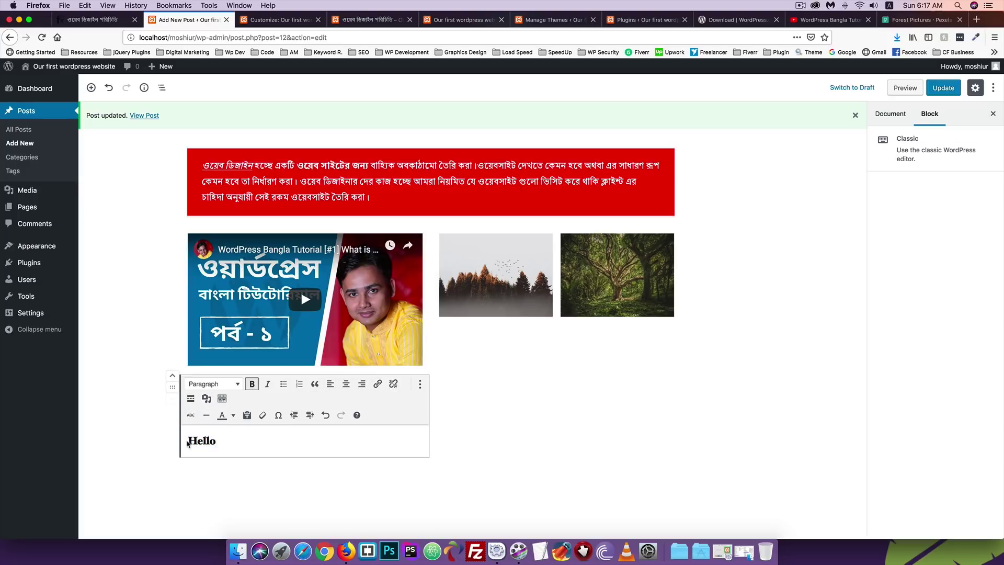
{"action": "left_click", "coordinate": [206, 398]}
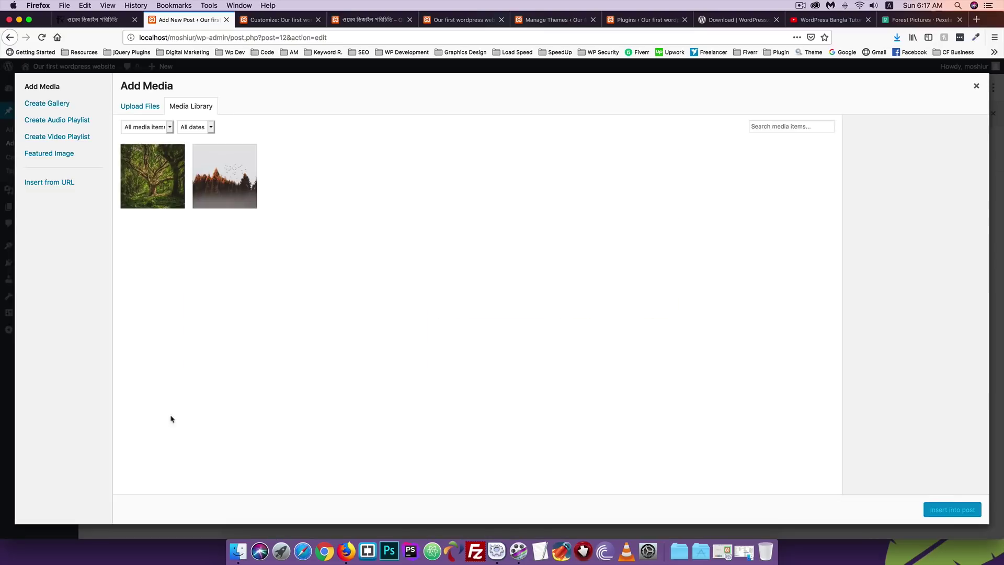
{"action": "left_click", "coordinate": [152, 176]}
{"action": "left_click", "coordinate": [952, 510]}
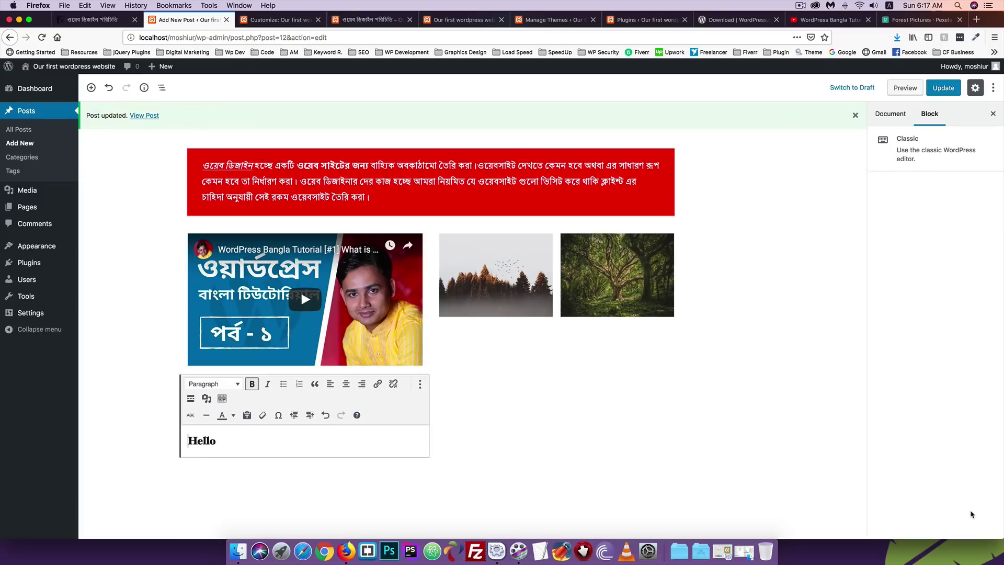
{"action": "scroll", "coordinate": [271, 463], "scroll_direction": "down", "scroll_amount": 1}
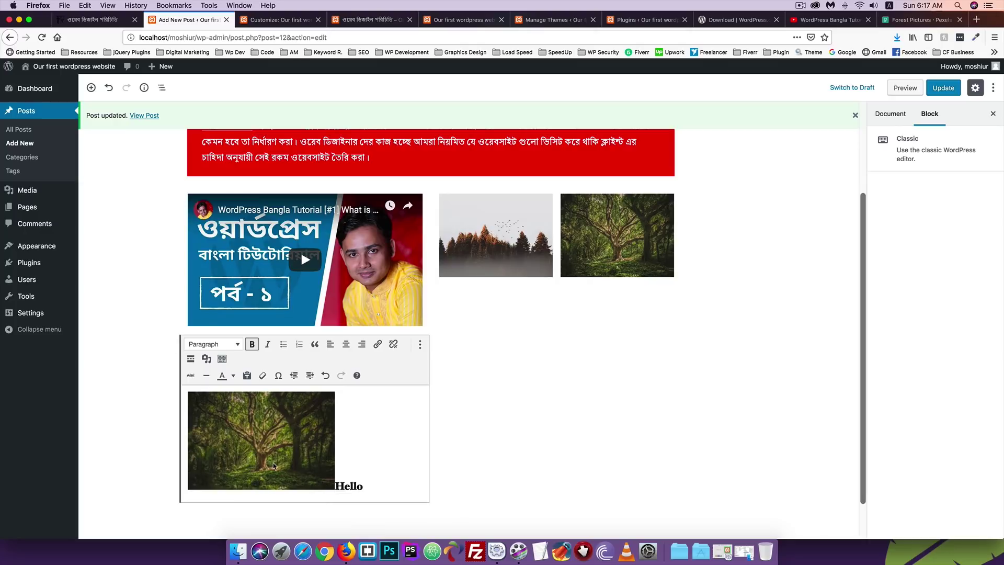
{"action": "left_click", "coordinate": [267, 413]}
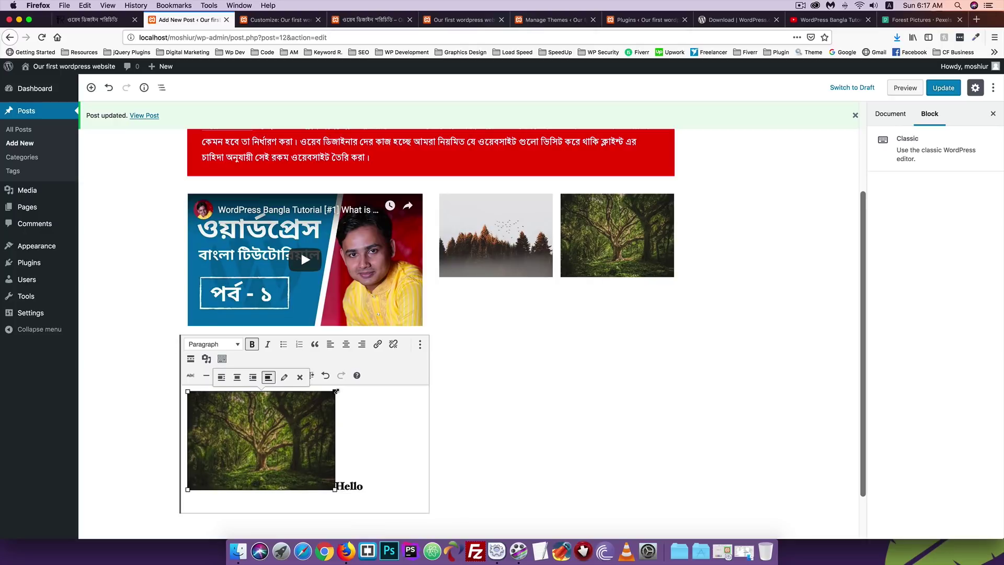
{"action": "left_click_drag", "start_coordinate": [334, 391], "coordinate": [373, 389]}
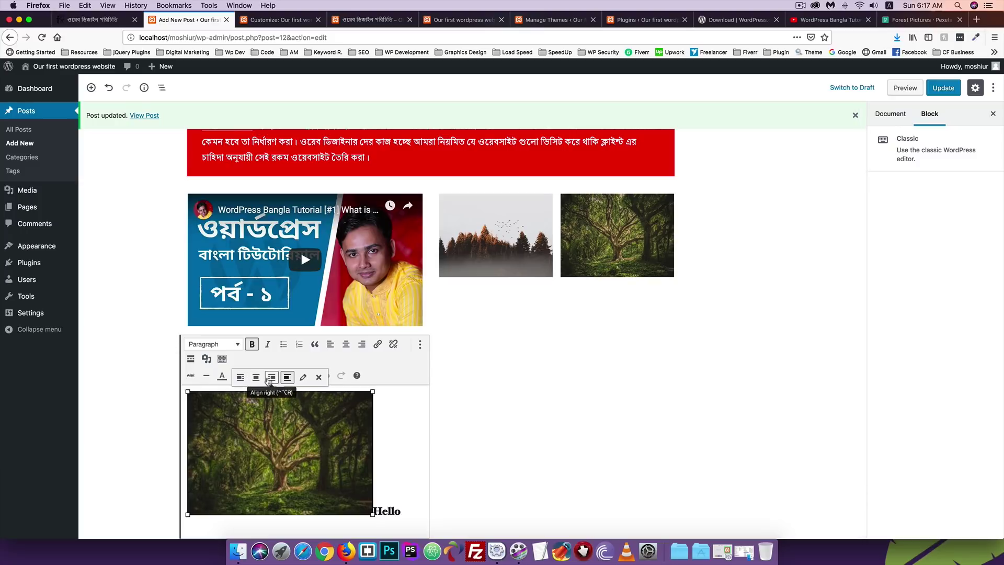
{"action": "left_click", "coordinate": [319, 377]}
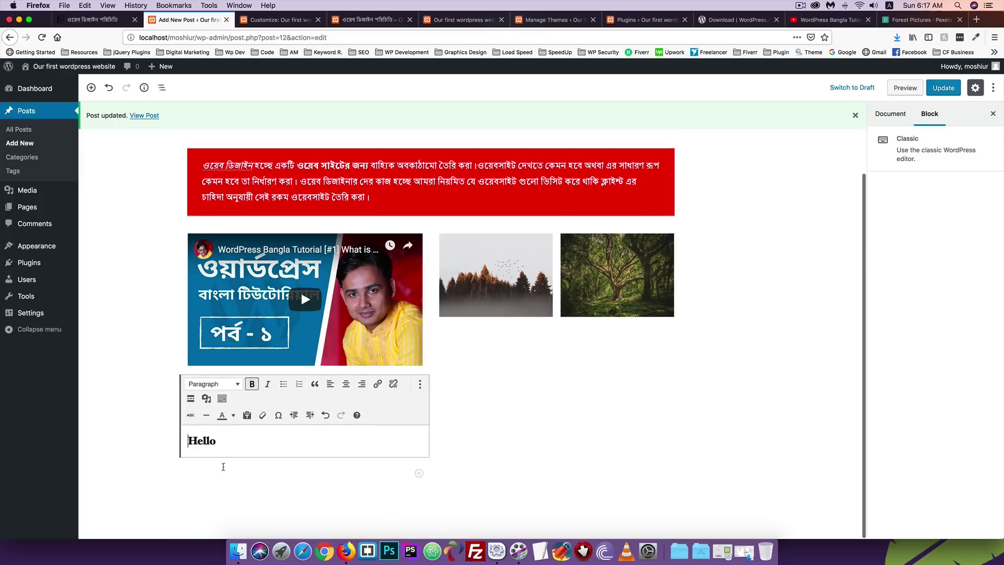
Strike through 'Hello' and insert a horizontal line below it.
{"action": "left_click_drag", "start_coordinate": [227, 440], "coordinate": [171, 440]}
{"action": "left_click", "coordinate": [191, 415]}
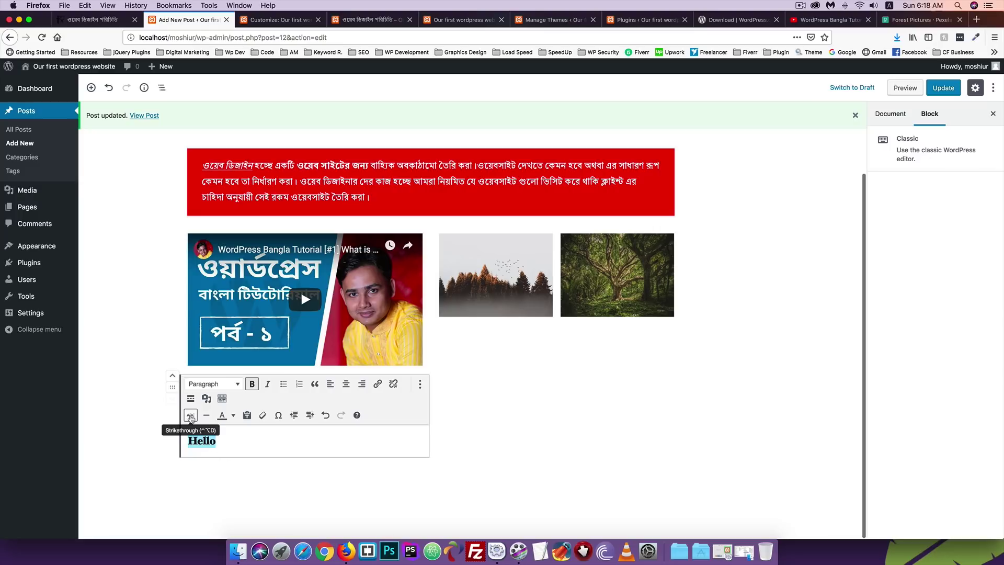
{"action": "left_click", "coordinate": [224, 442]}
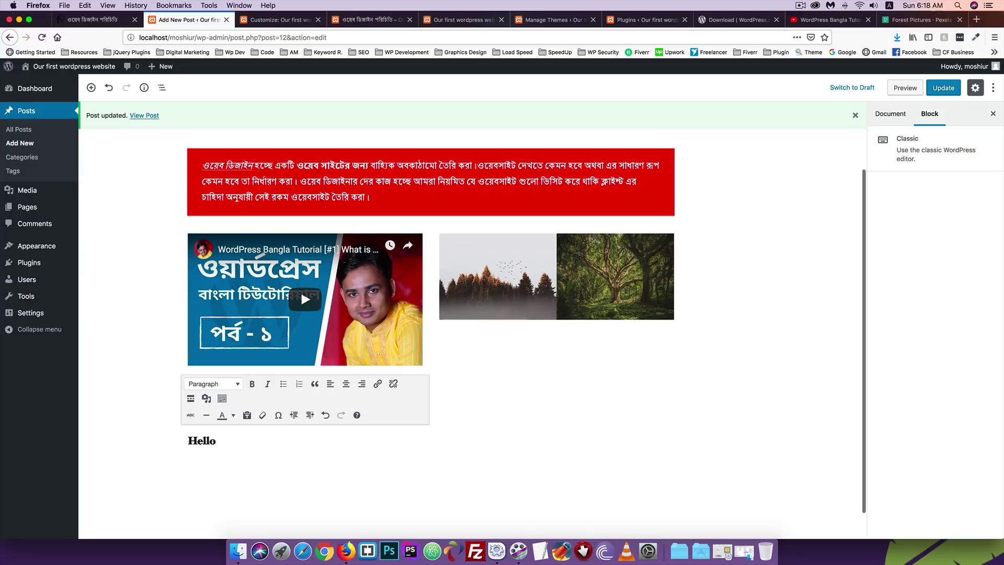
{"action": "key", "text": "Return"}
{"action": "left_click", "coordinate": [206, 414]}
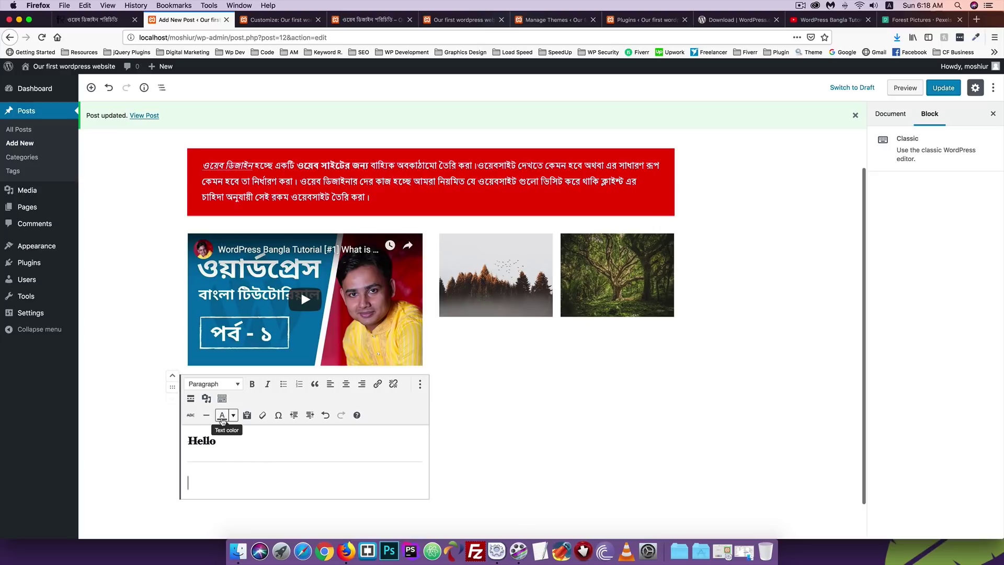
Colour 'Hello' yellow, then set it back to black.
{"action": "left_click_drag", "start_coordinate": [215, 441], "coordinate": [165, 441]}
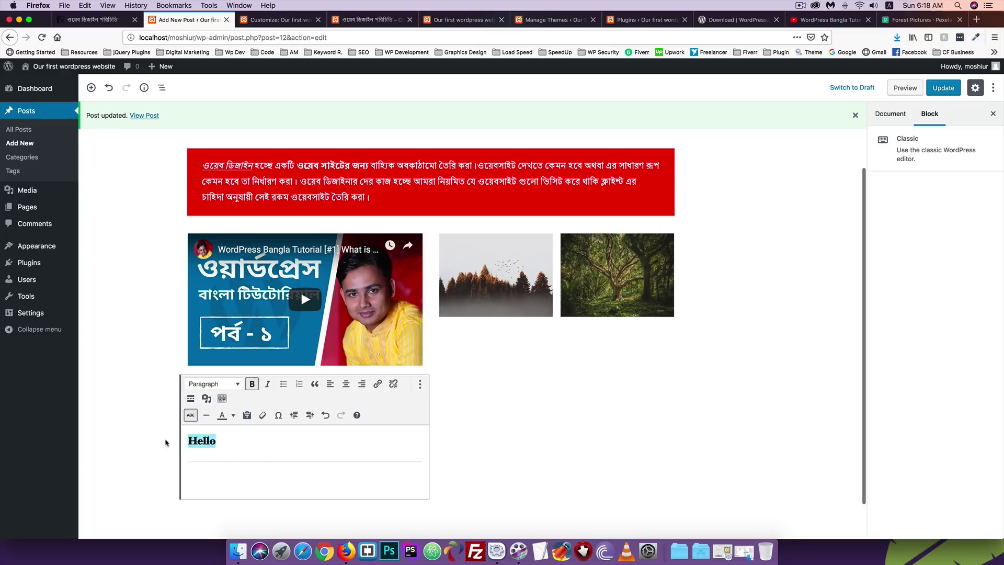
{"action": "left_click", "coordinate": [234, 415]}
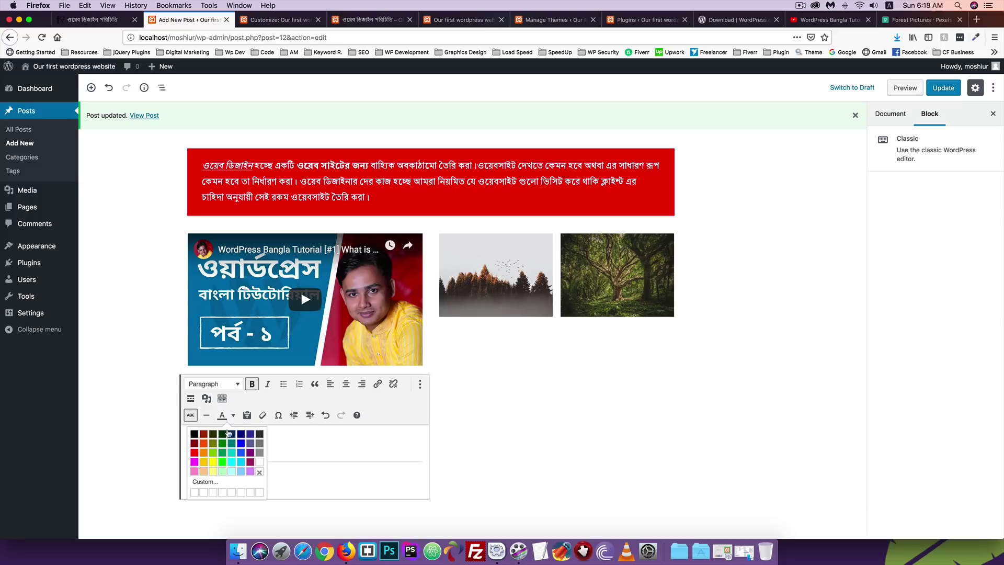
{"action": "left_click", "coordinate": [215, 462]}
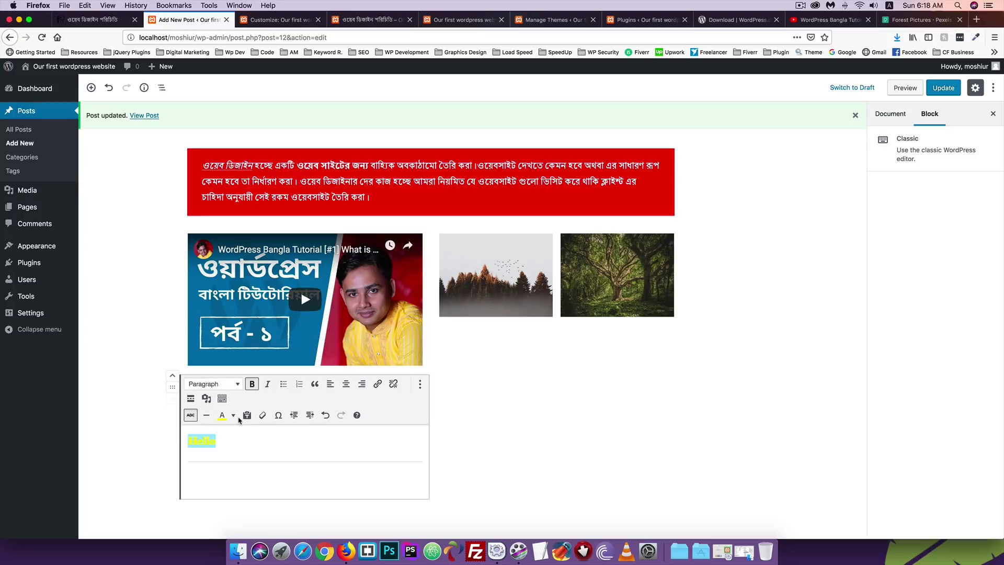
{"action": "left_click", "coordinate": [234, 415]}
{"action": "left_click", "coordinate": [198, 435]}
{"action": "left_click", "coordinate": [204, 468]}
Clear all formatting from 'Hello' so it is plain text.
{"action": "left_click_drag", "start_coordinate": [226, 441], "coordinate": [168, 437]}
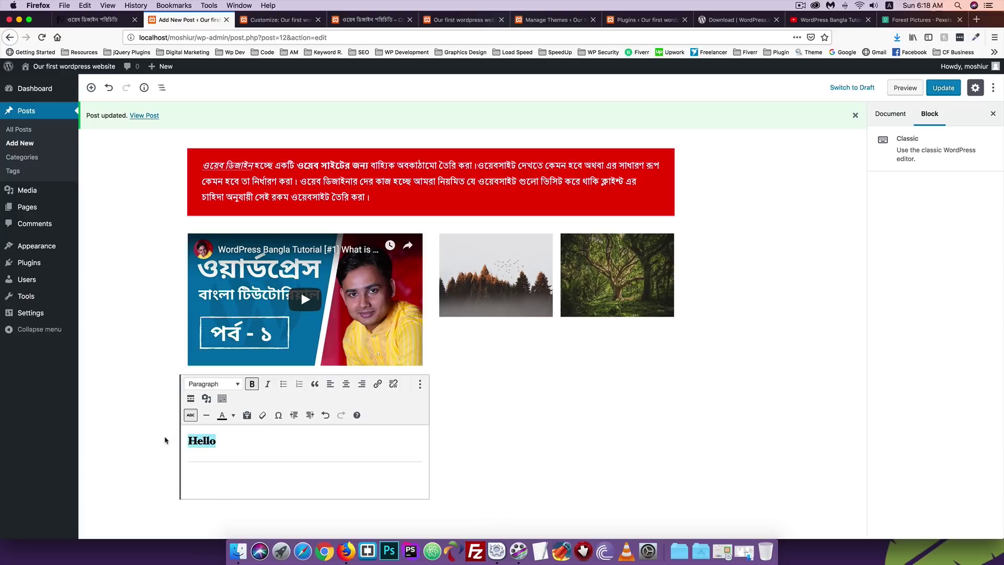
{"action": "left_click", "coordinate": [263, 416]}
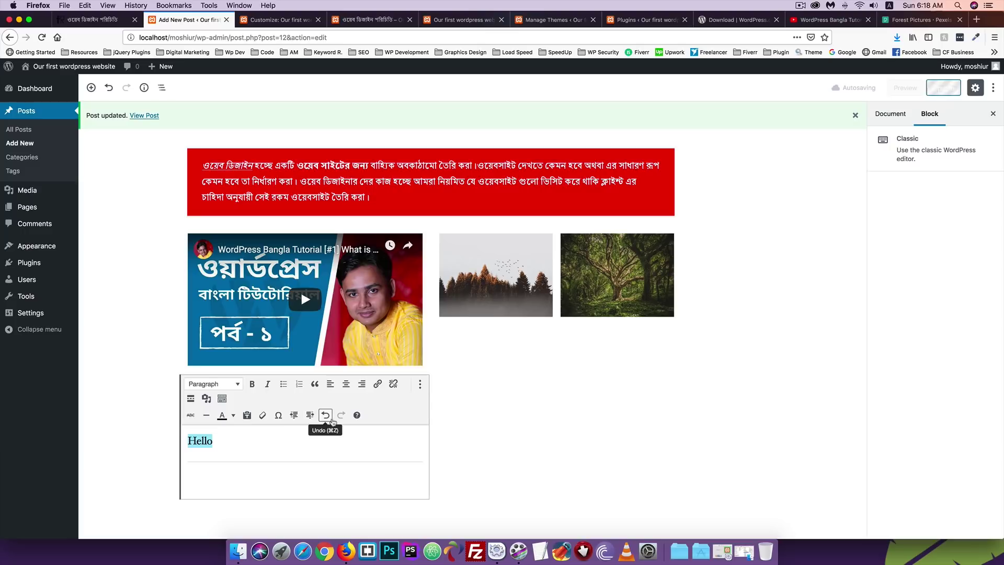
{"action": "left_click", "coordinate": [192, 440]}
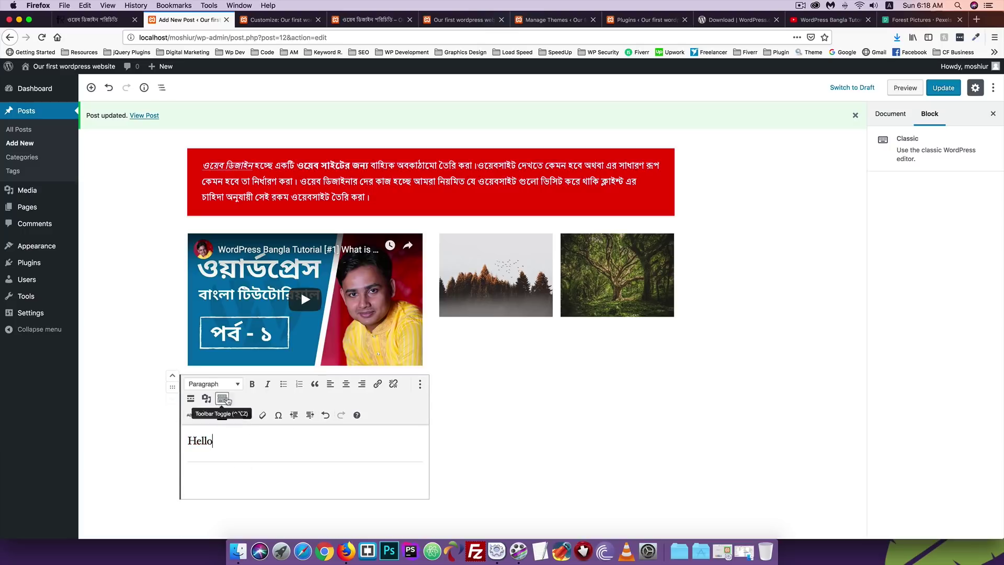
Select the forest gallery and add an empty paragraph block below the columns.
{"action": "left_click", "coordinate": [176, 411]}
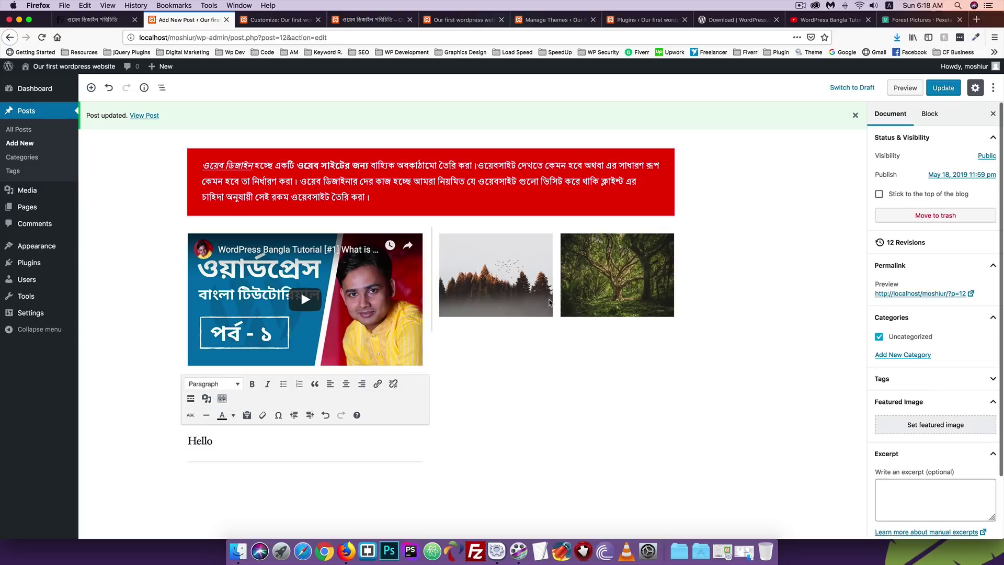
{"action": "left_click", "coordinate": [586, 299]}
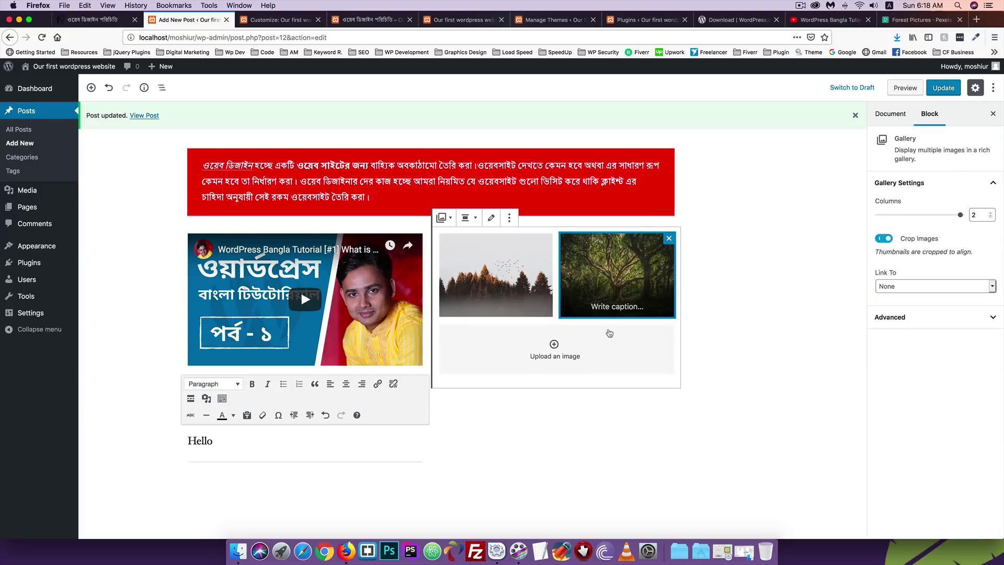
{"action": "left_click", "coordinate": [661, 399]}
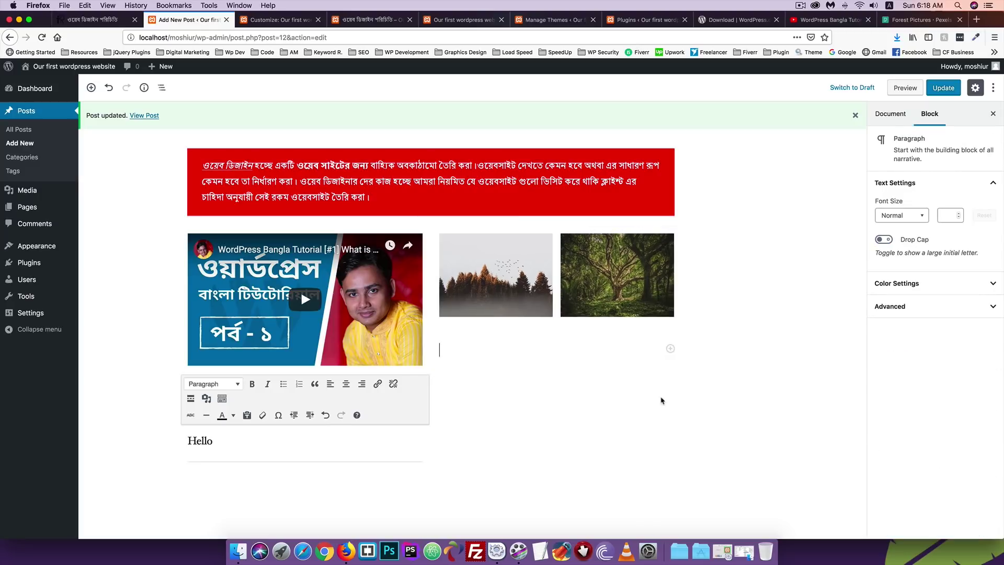
Open the block list and expand the Layout Elements category.
{"action": "left_click", "coordinate": [671, 349]}
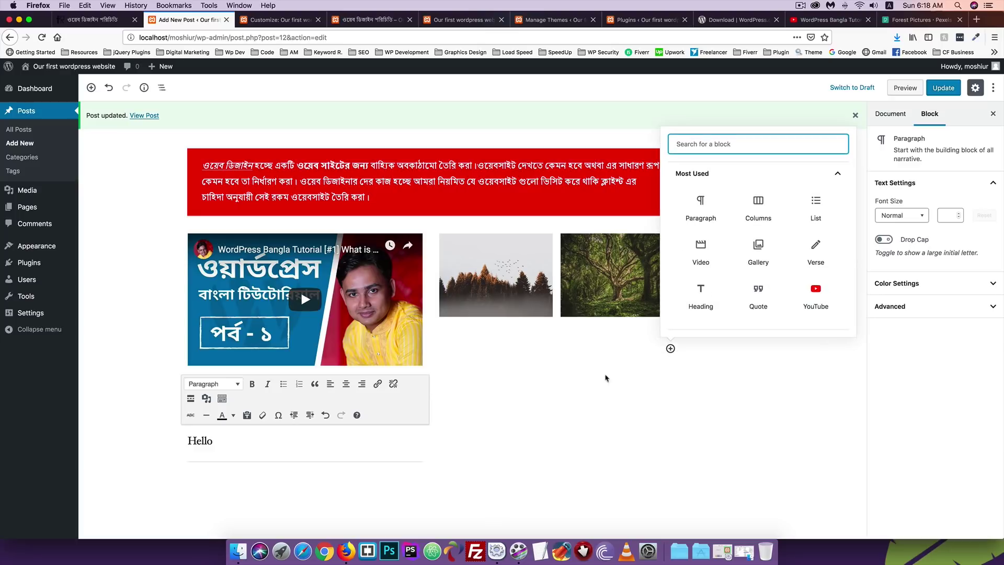
{"action": "scroll", "coordinate": [730, 256], "scroll_direction": "down", "scroll_amount": 4}
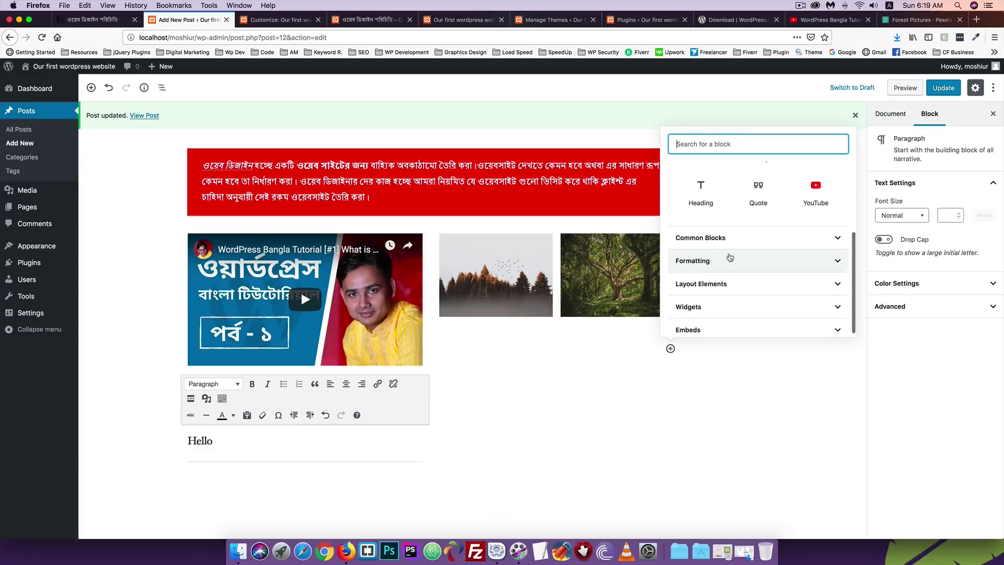
{"action": "left_click", "coordinate": [705, 232]}
{"action": "scroll", "coordinate": [703, 238], "scroll_direction": "down", "scroll_amount": 5}
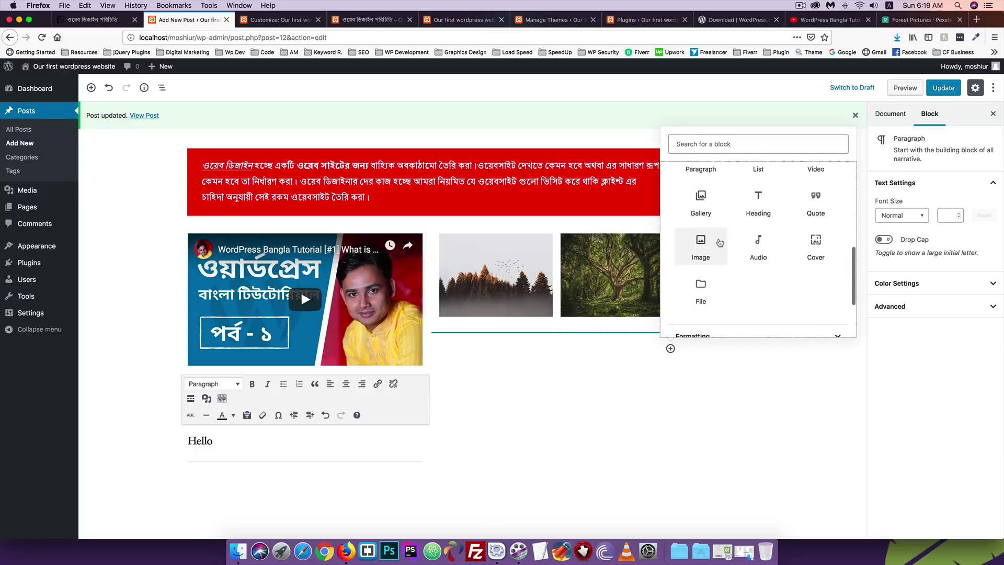
{"action": "left_click", "coordinate": [698, 258]}
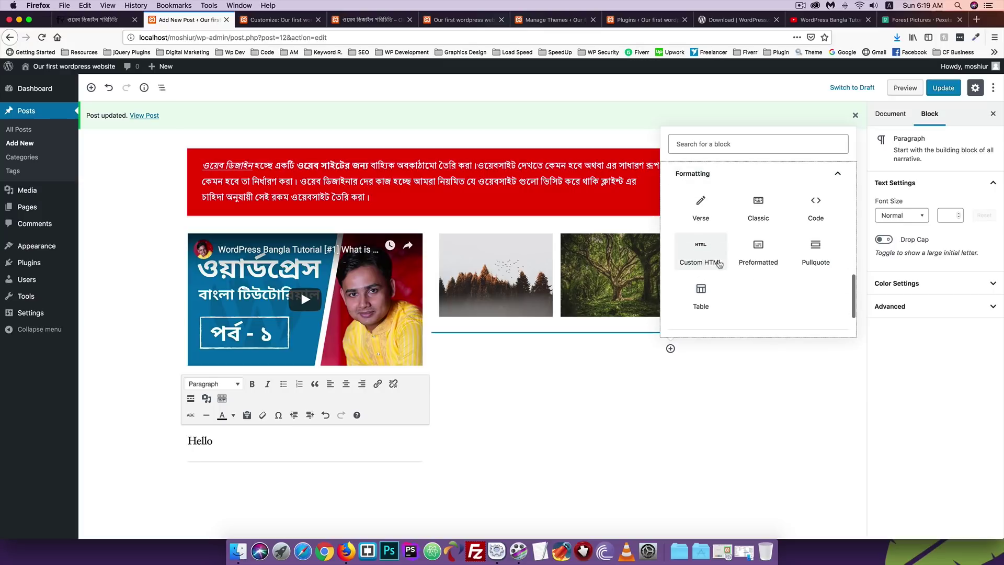
{"action": "scroll", "coordinate": [716, 262], "scroll_direction": "down", "scroll_amount": 2}
{"action": "scroll", "coordinate": [719, 264], "scroll_direction": "down", "scroll_amount": 1}
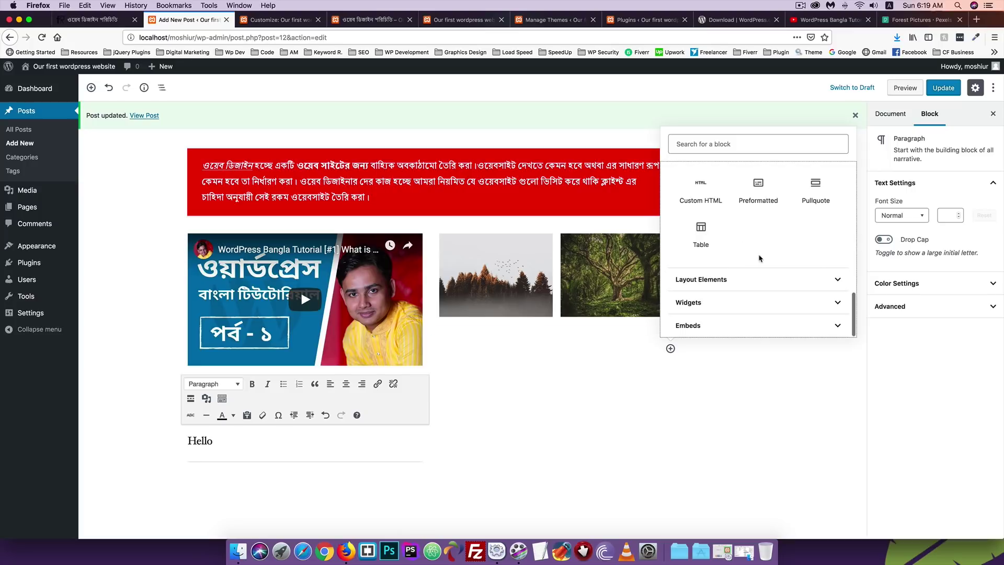
{"action": "left_click", "coordinate": [725, 280]}
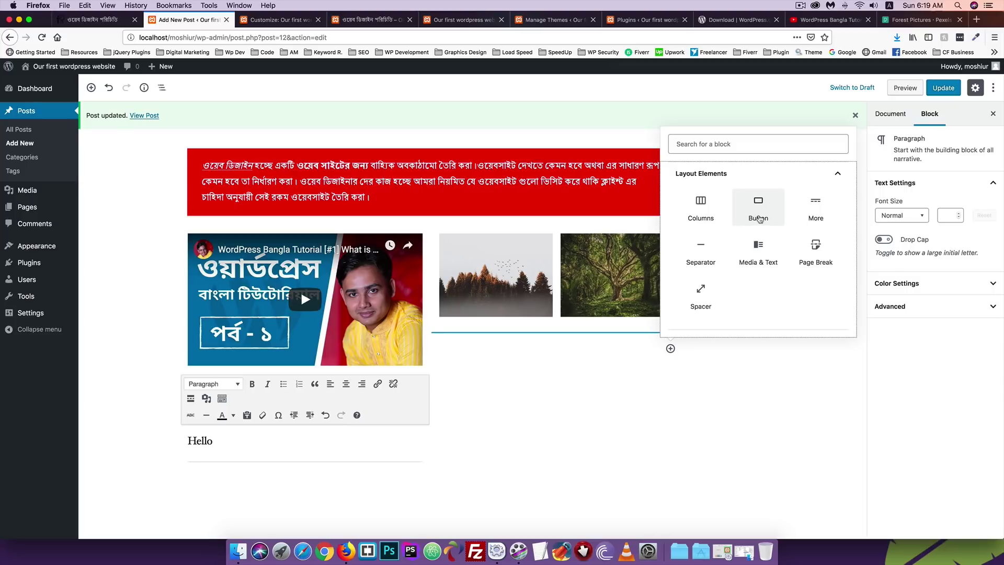
Insert a Button block labelled 'Learn More', select its text, and open its Block Styles.
{"action": "left_click", "coordinate": [761, 209]}
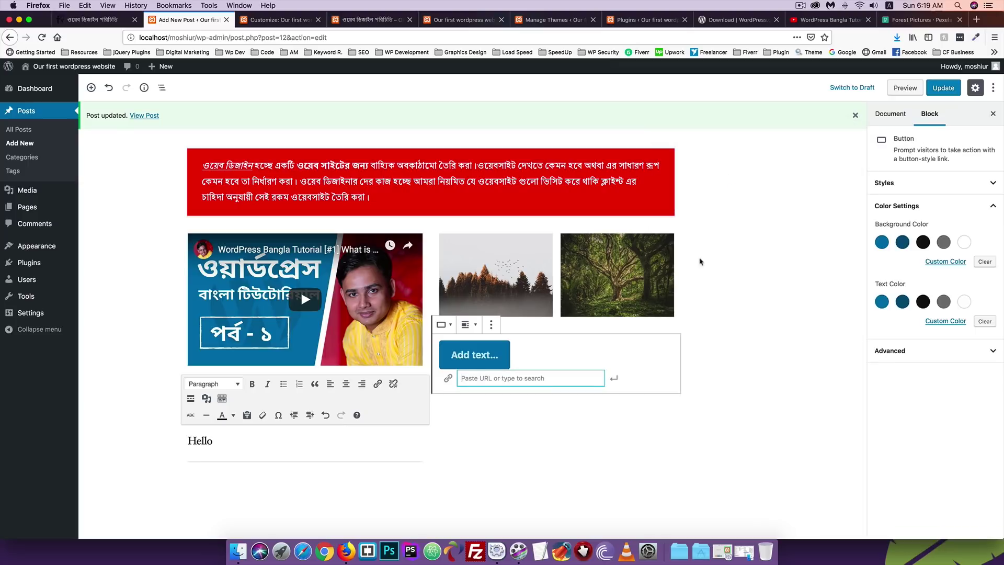
{"action": "left_click", "coordinate": [483, 355]}
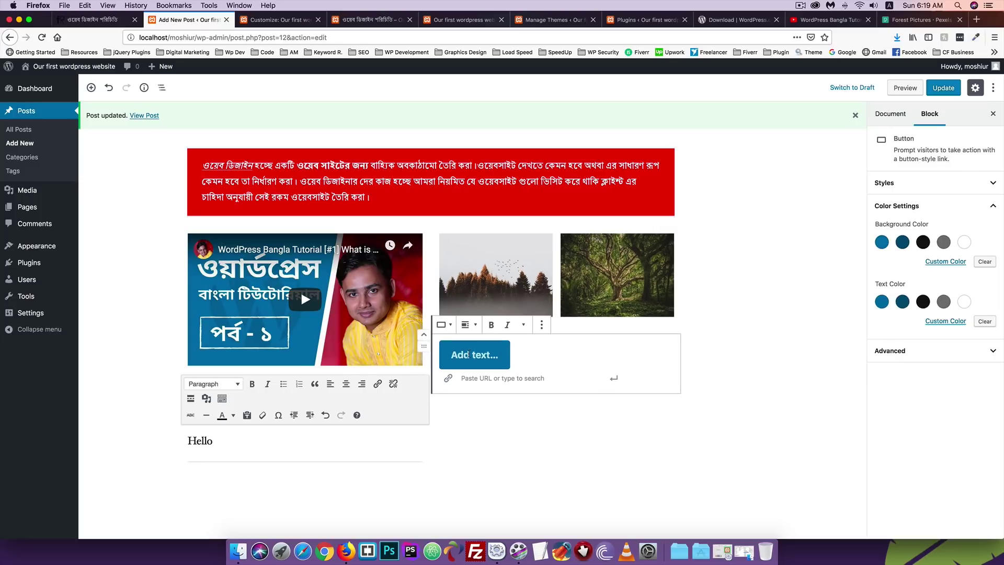
{"action": "type", "text": "L"}
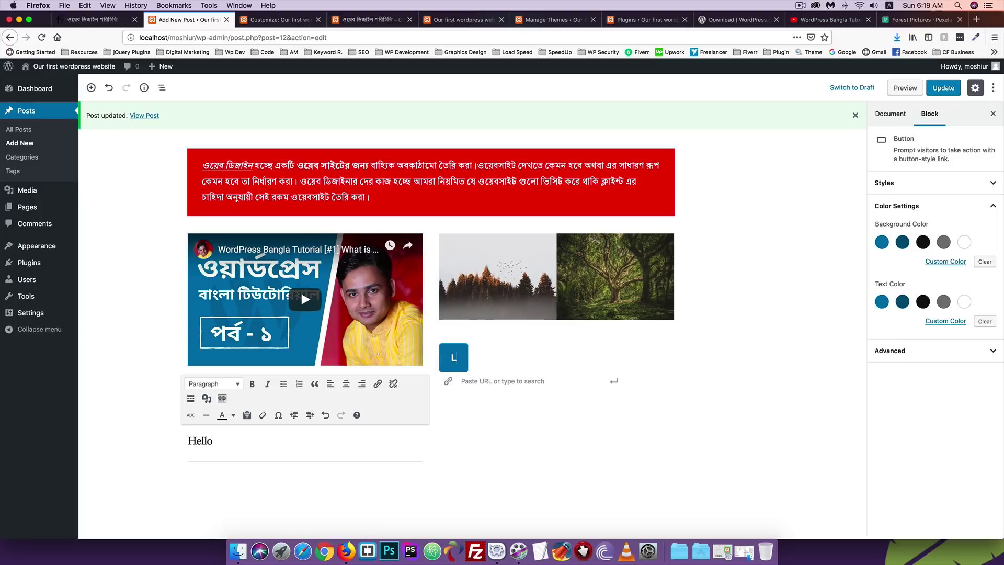
{"action": "type", "text": "earn More"}
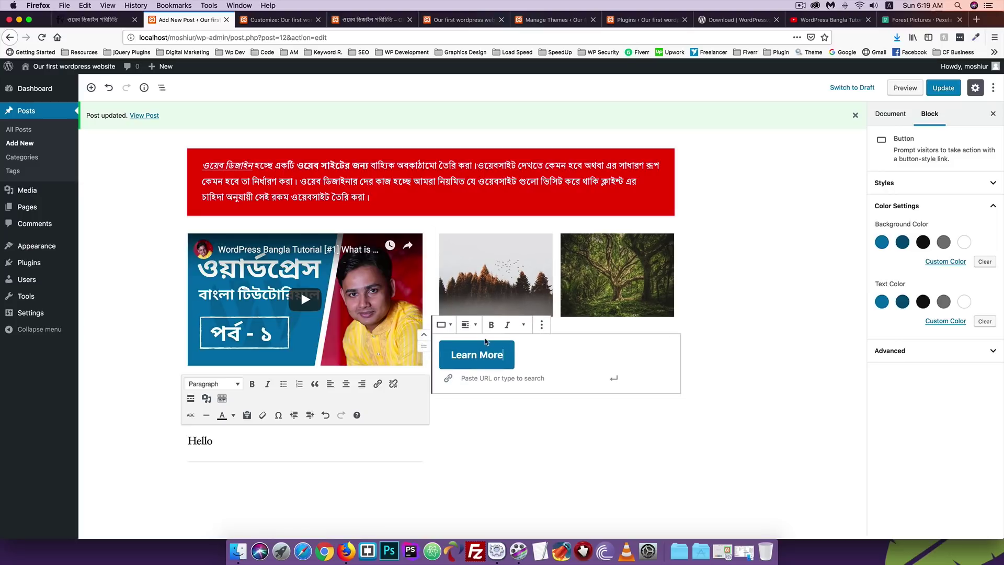
{"action": "key", "text": "shift+Left"}
{"action": "key", "text": "shift+Left"}
{"action": "key", "text": "shift+Left"}
{"action": "key", "text": "shift+Home"}
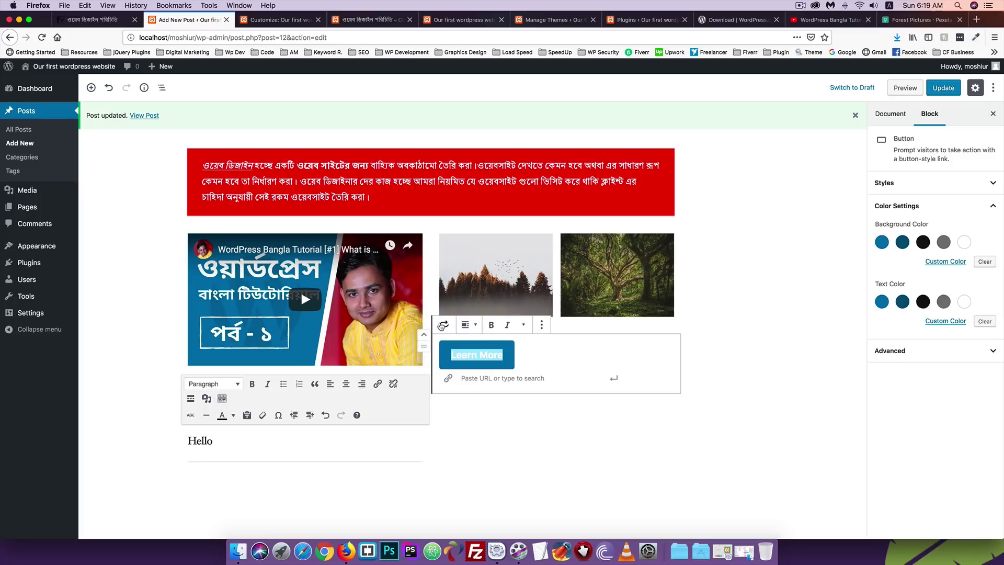
{"action": "left_click", "coordinate": [445, 325]}
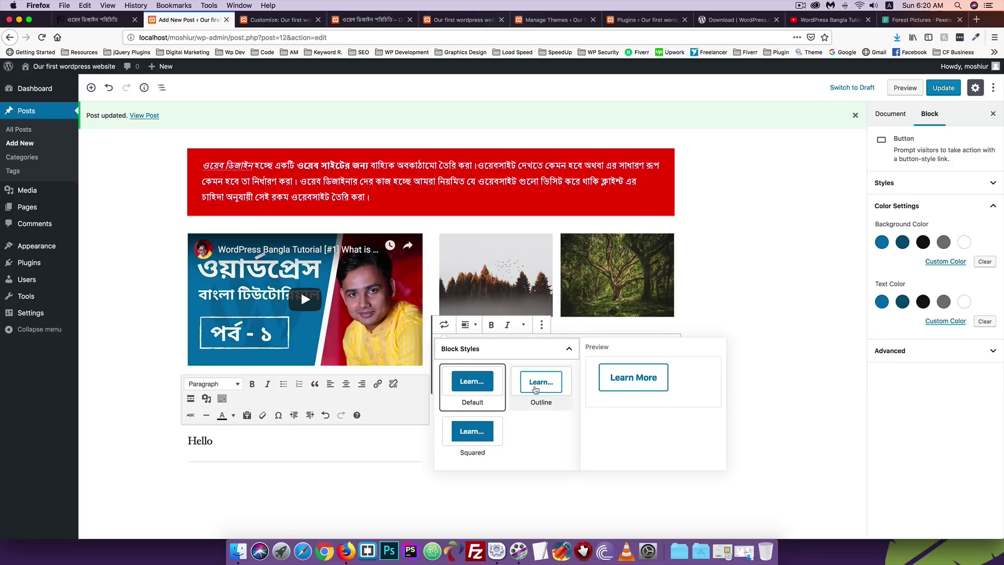
Apply the Squared style to the Learn More button and align it center.
{"action": "left_click", "coordinate": [477, 429]}
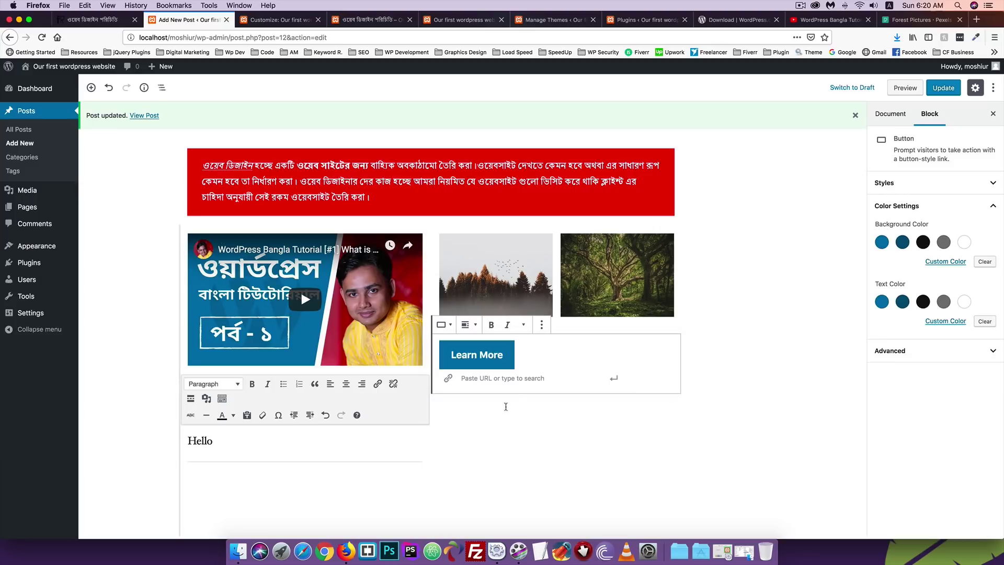
{"action": "left_click", "coordinate": [478, 329]}
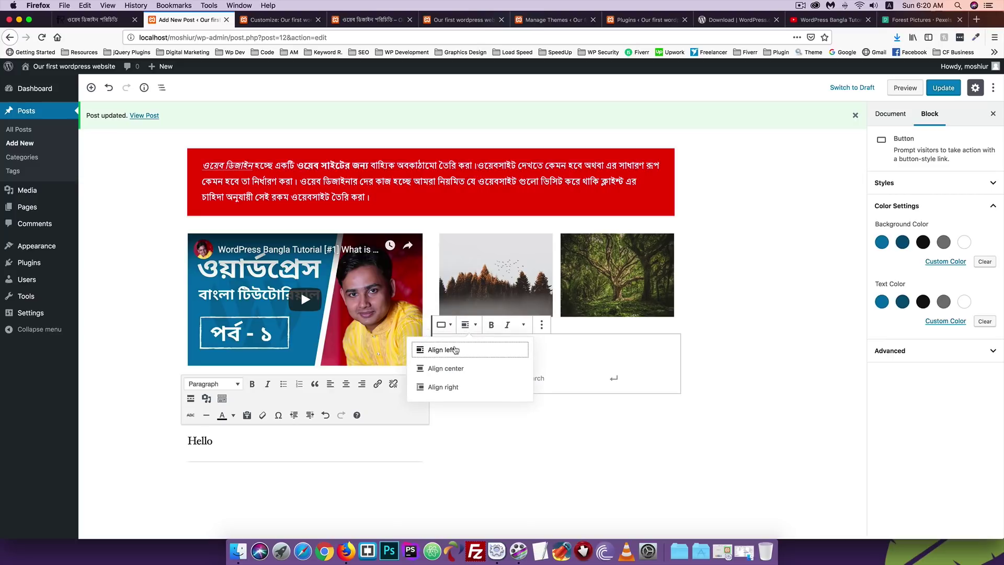
{"action": "left_click", "coordinate": [449, 368]}
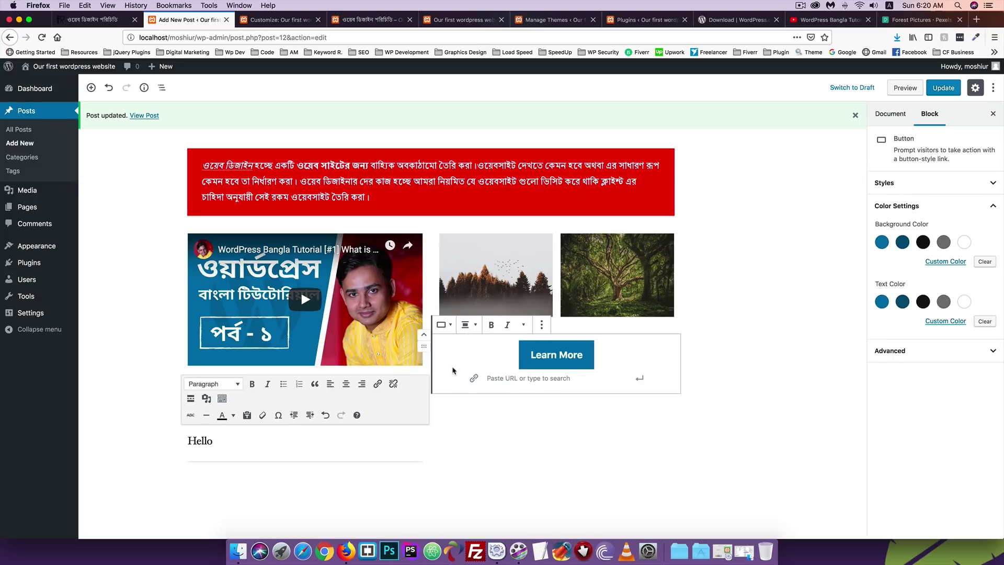
{"action": "left_click", "coordinate": [541, 325]}
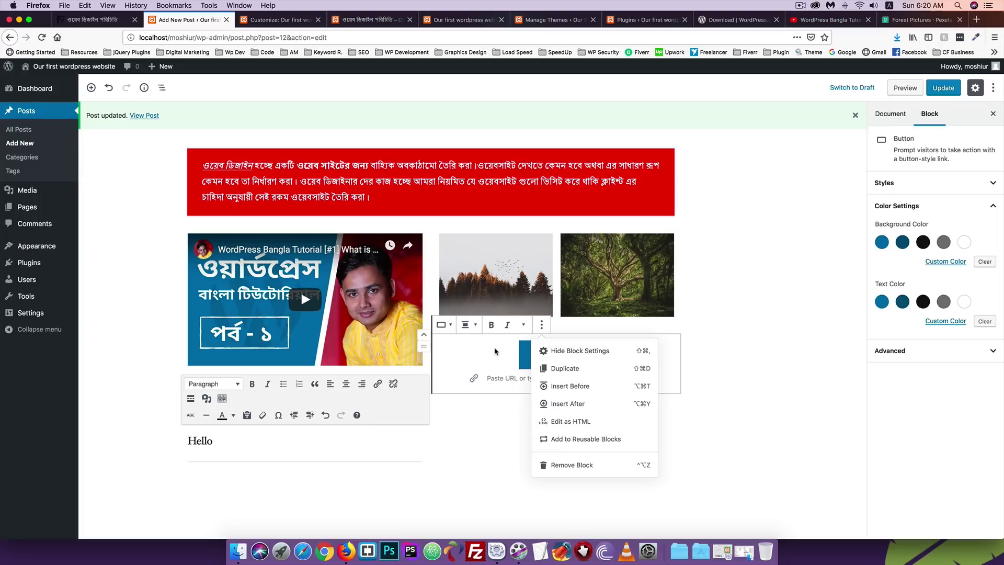
{"action": "left_click", "coordinate": [551, 350]}
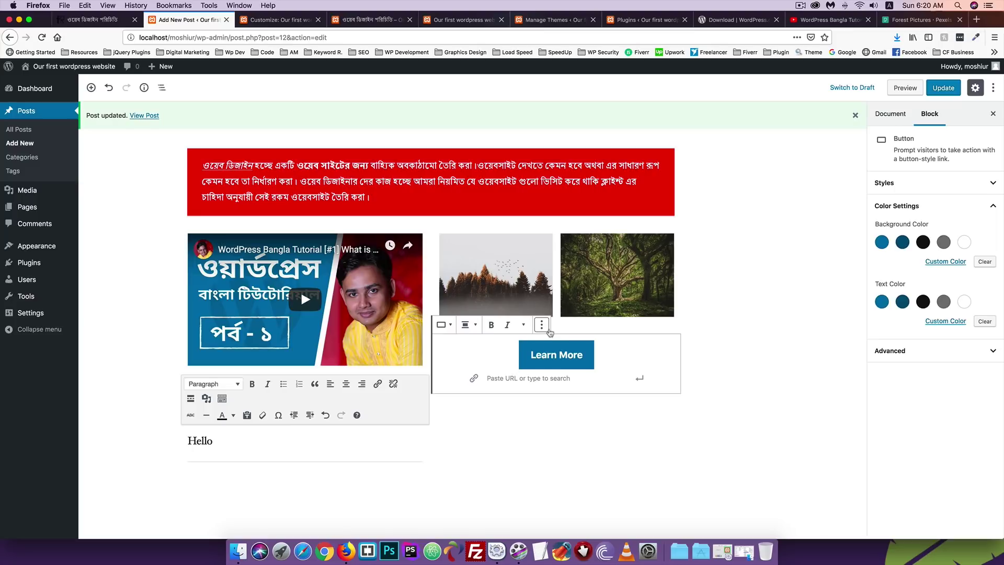
{"action": "left_click", "coordinate": [541, 325]}
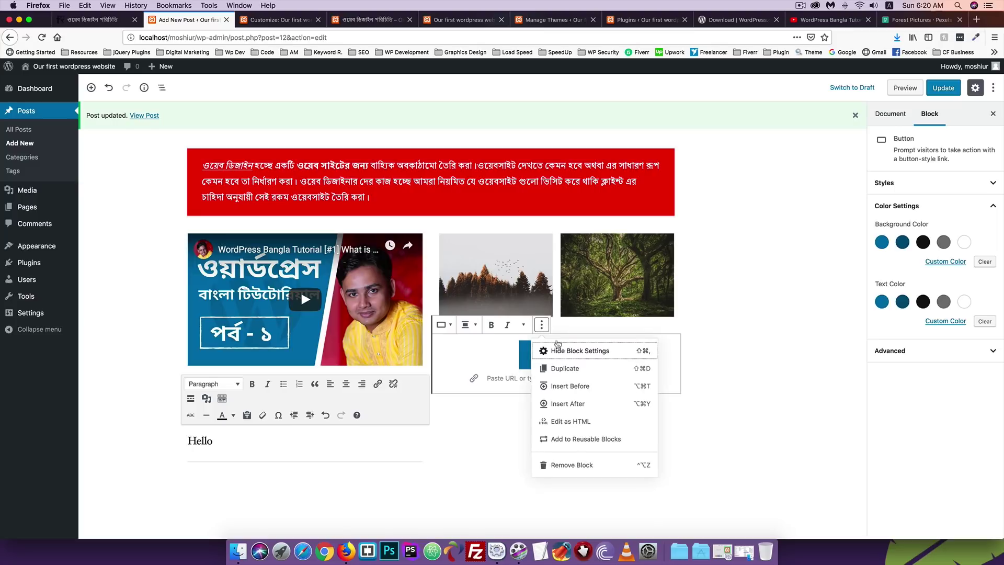
{"action": "left_click", "coordinate": [564, 424]}
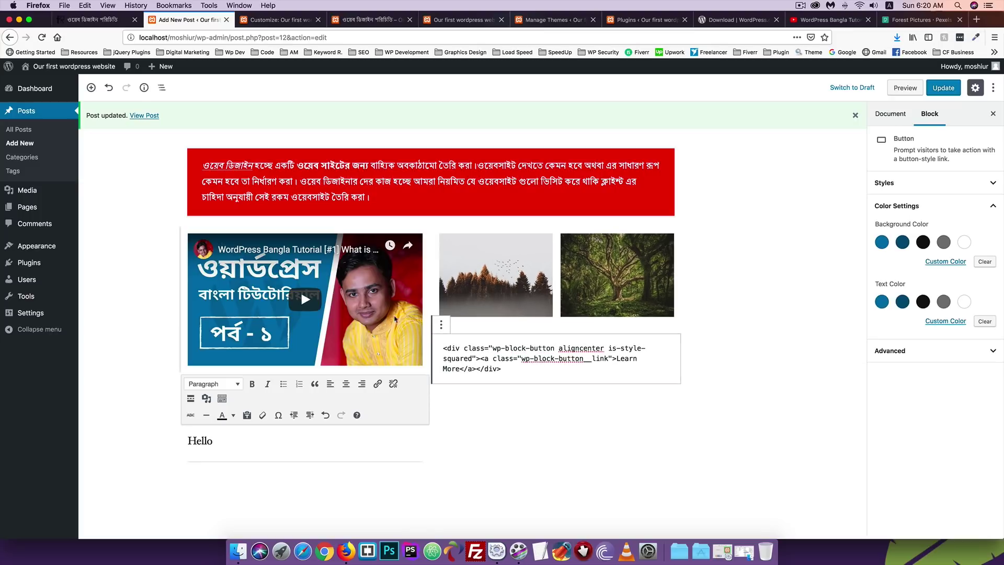
{"action": "left_click", "coordinate": [441, 325]}
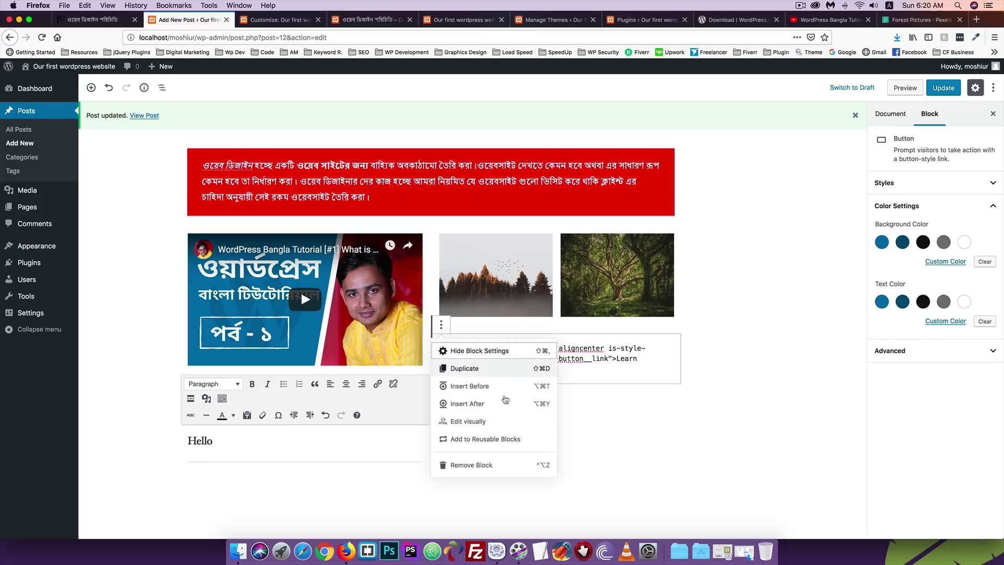
{"action": "left_click", "coordinate": [469, 422]}
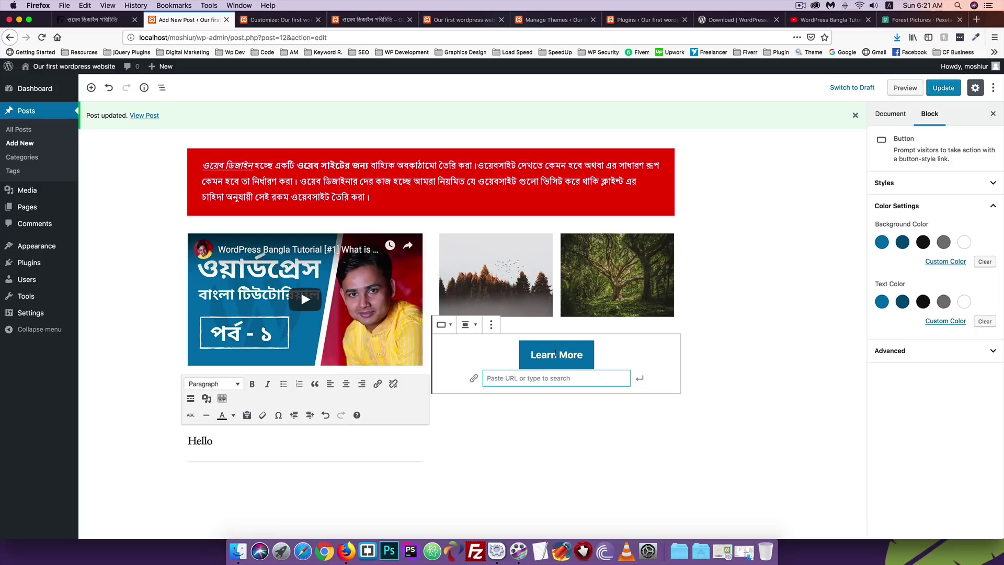
{"action": "type", "text": "https"}
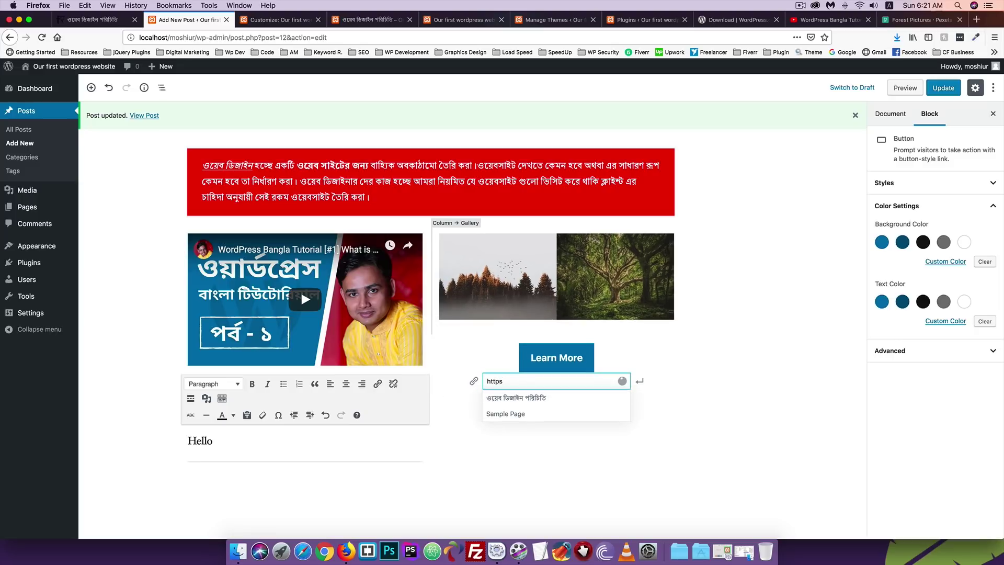
{"action": "type", "text": "://www.codersfoundation.co"}
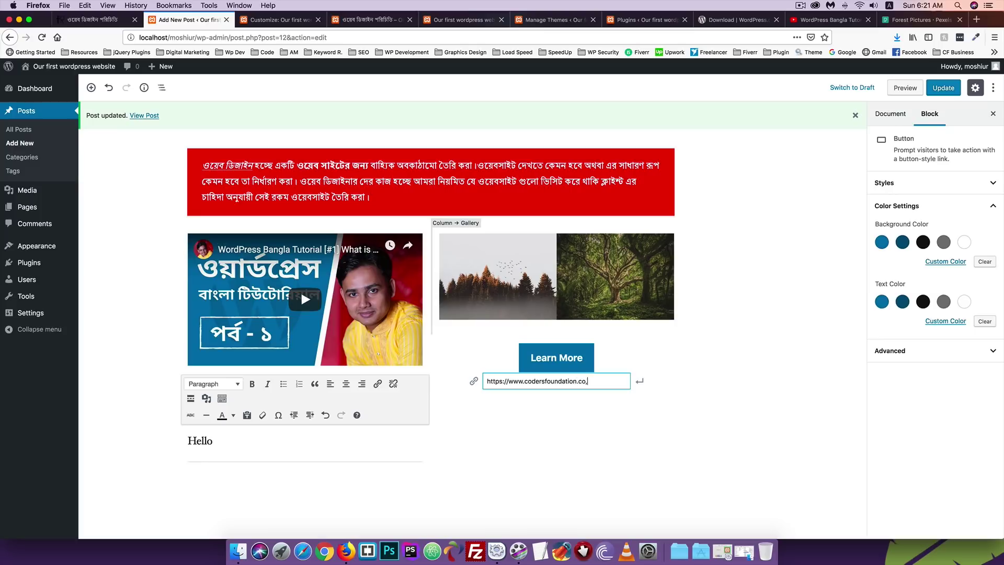
{"action": "type", "text": "/"}
{"action": "left_click", "coordinate": [640, 379]}
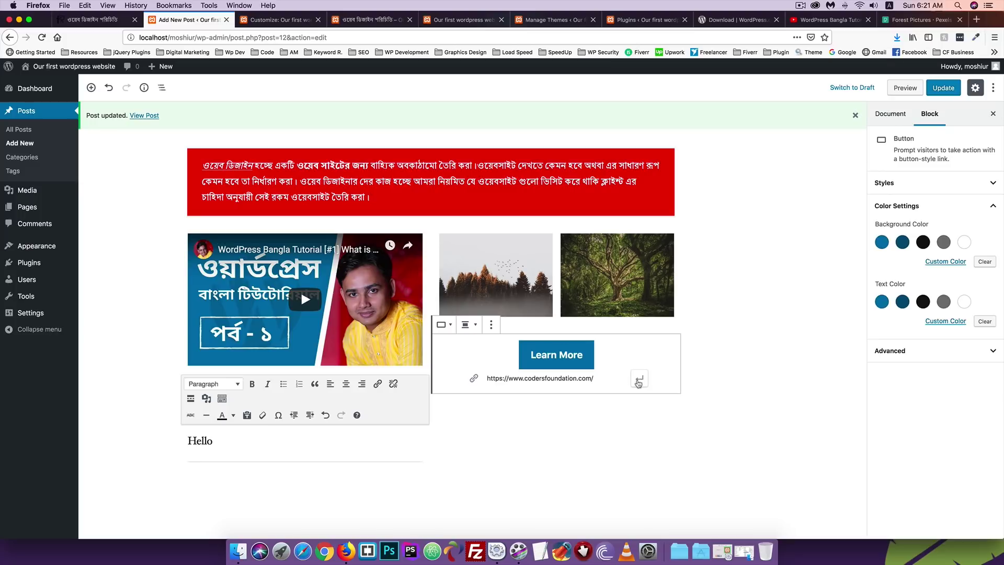
{"action": "left_click", "coordinate": [944, 89]}
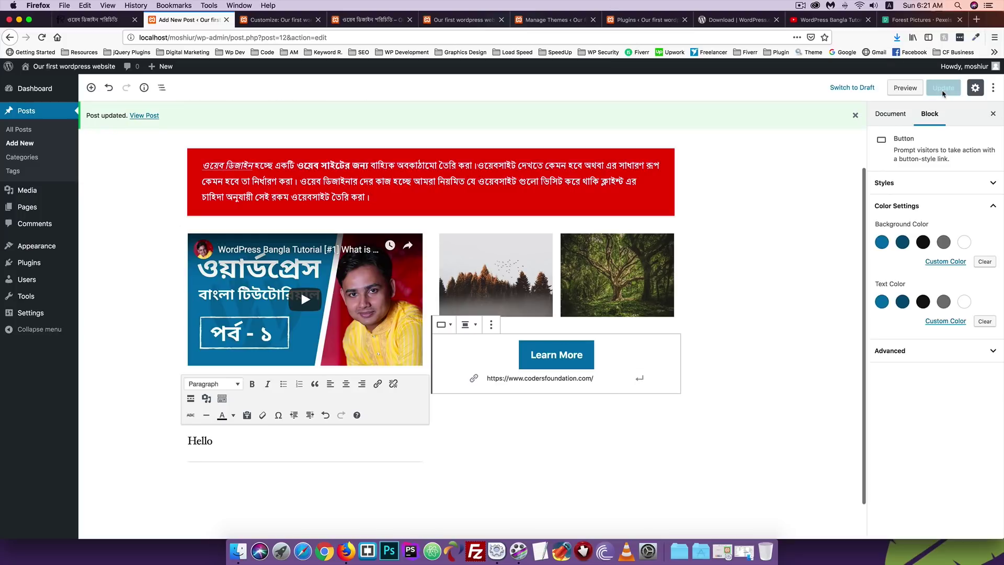
{"action": "left_click", "coordinate": [366, 19]}
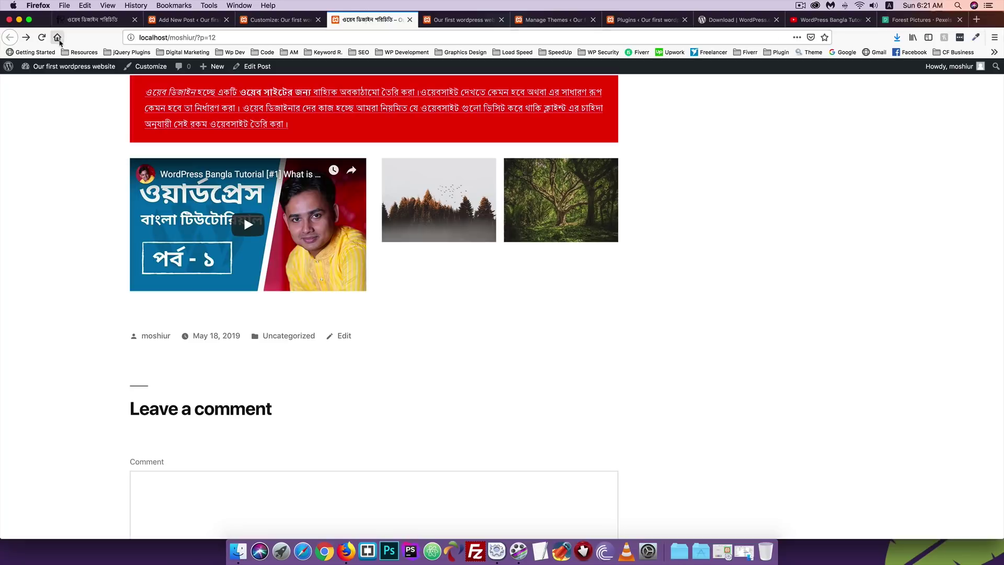
{"action": "left_click", "coordinate": [42, 37]}
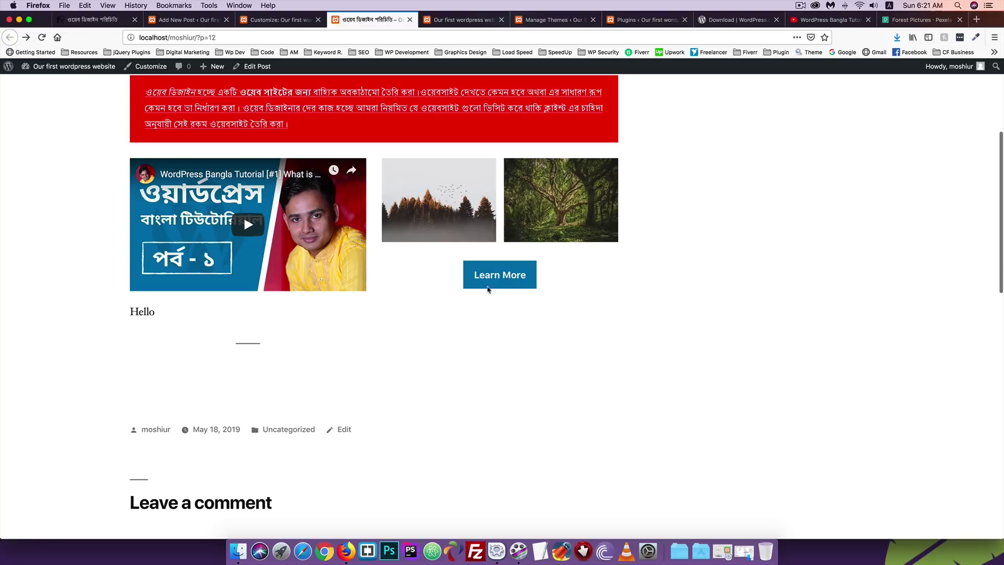
{"action": "left_click", "coordinate": [489, 283]}
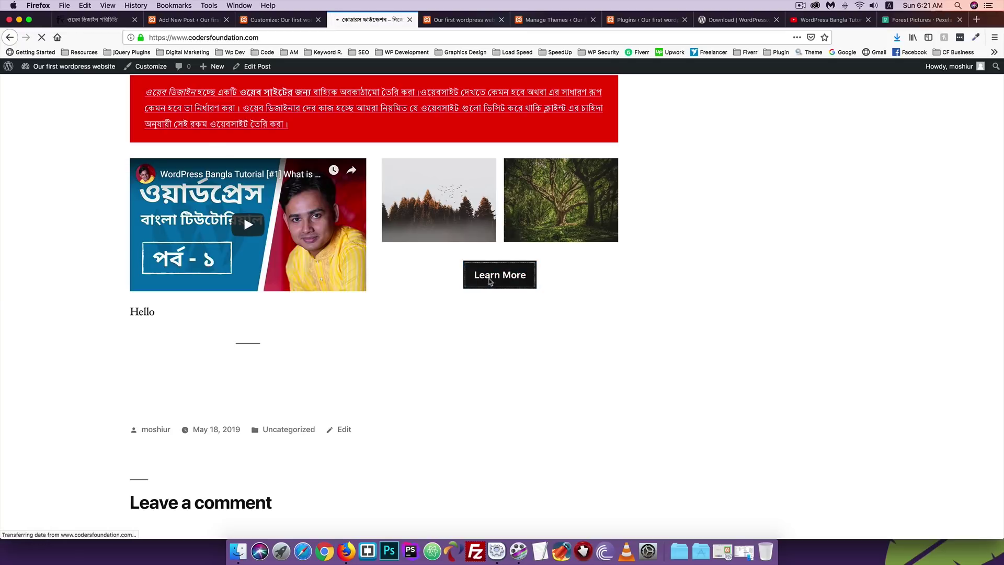
{"action": "key", "text": "super+Left"}
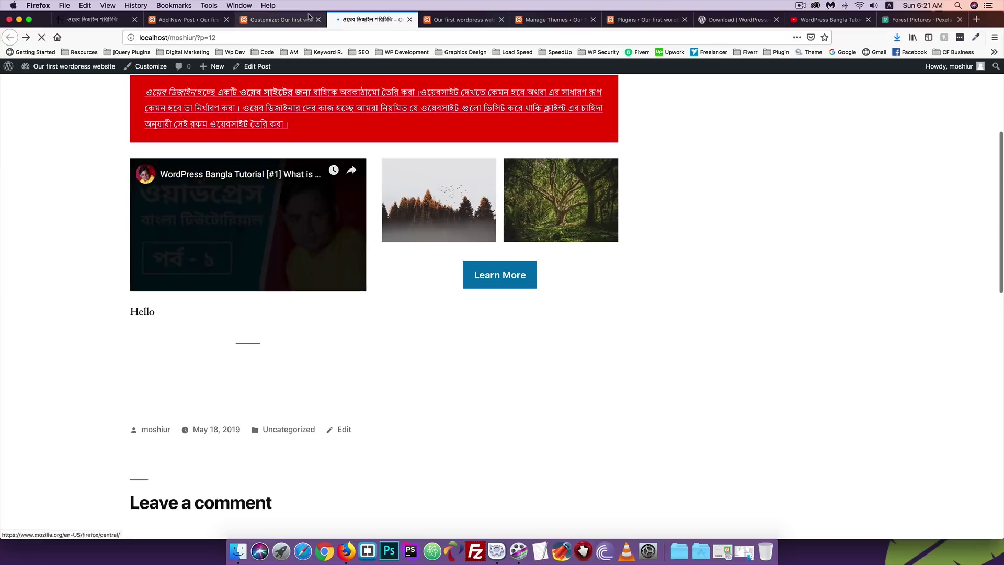
{"action": "left_click", "coordinate": [186, 19]}
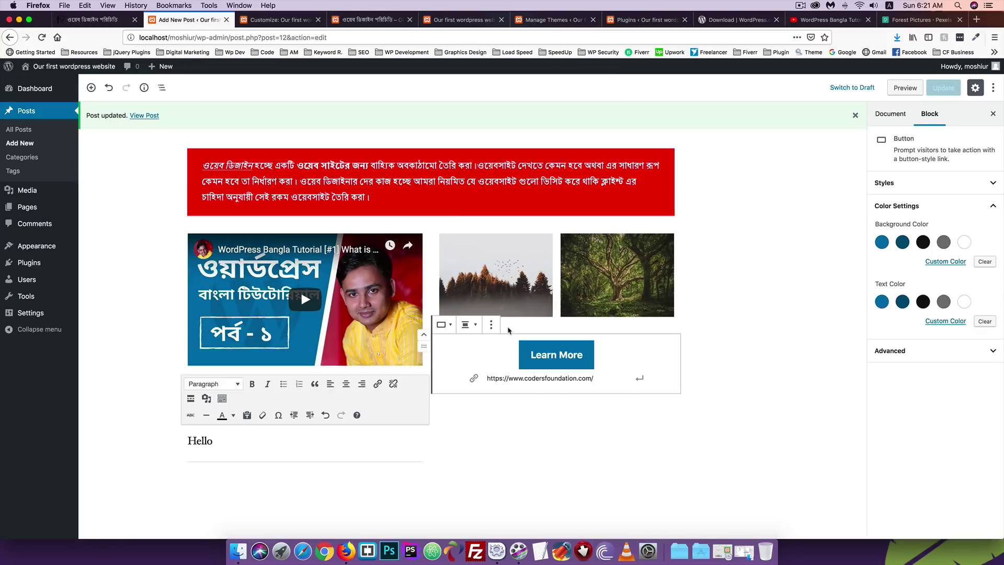
Give the Learn More button a black background and white text colour.
{"action": "left_click", "coordinate": [491, 325]}
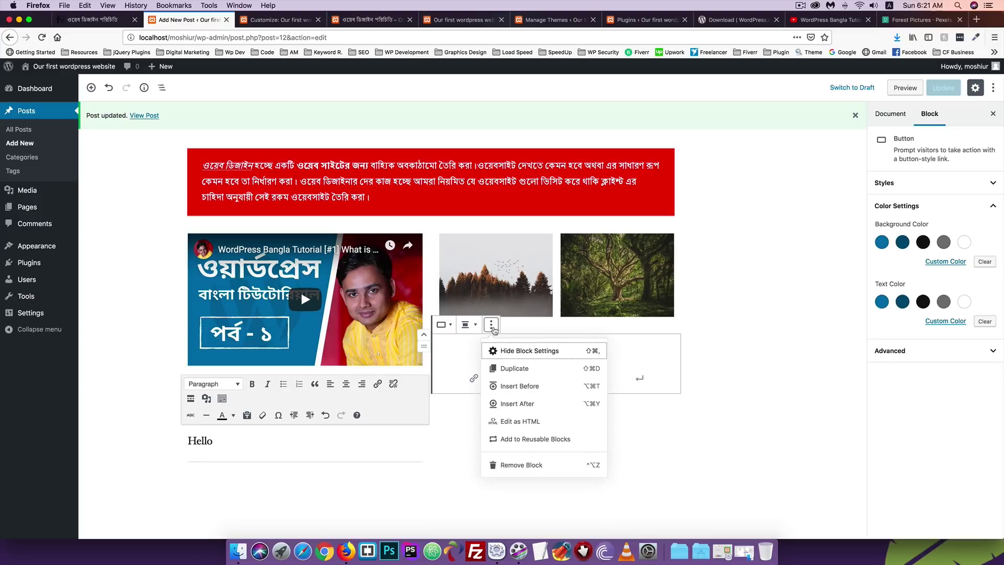
{"action": "left_click", "coordinate": [926, 414]}
{"action": "left_click", "coordinate": [540, 353]}
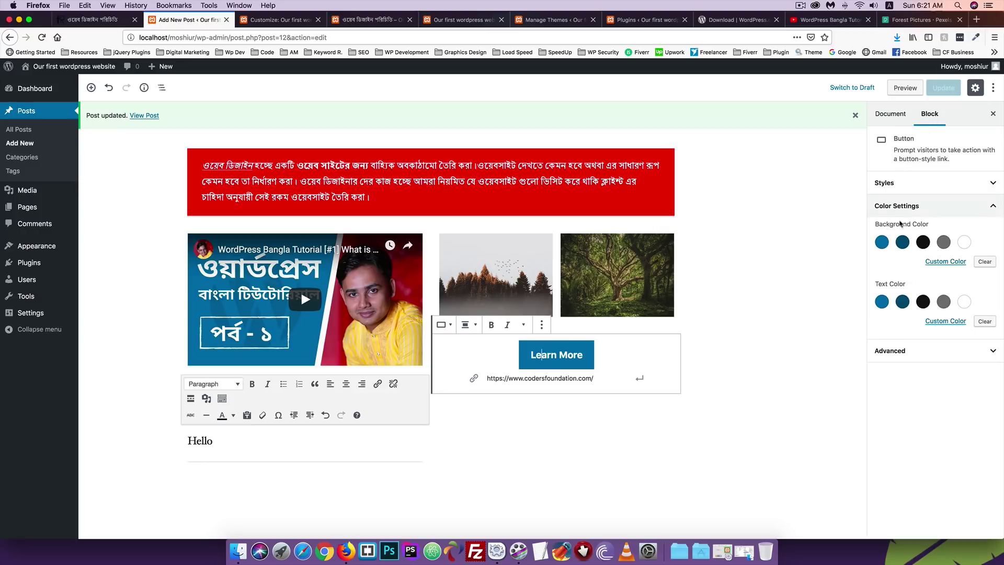
{"action": "left_click", "coordinate": [922, 242]}
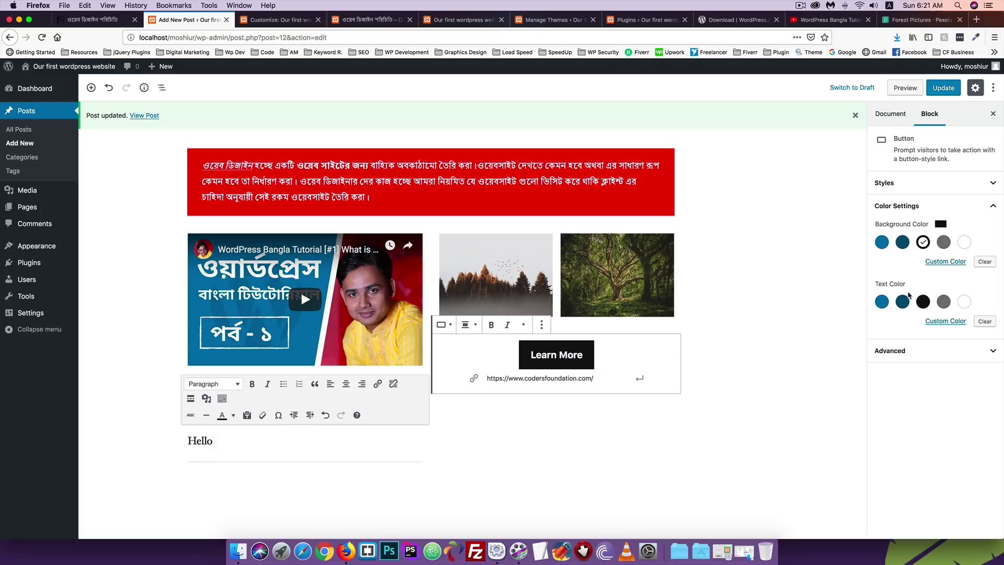
{"action": "left_click", "coordinate": [881, 302]}
{"action": "left_click", "coordinate": [903, 302]}
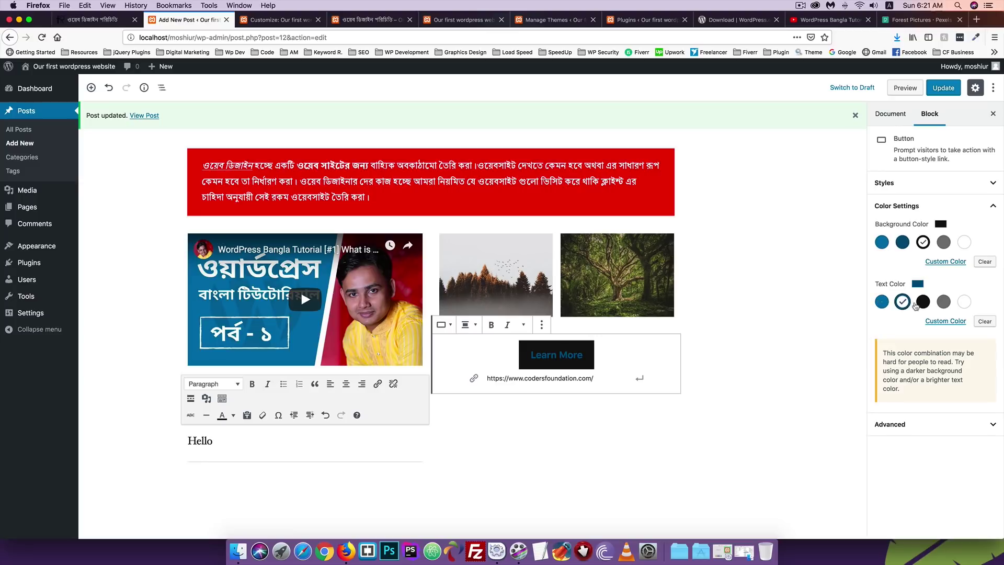
{"action": "left_click", "coordinate": [921, 304]}
{"action": "left_click", "coordinate": [964, 303]}
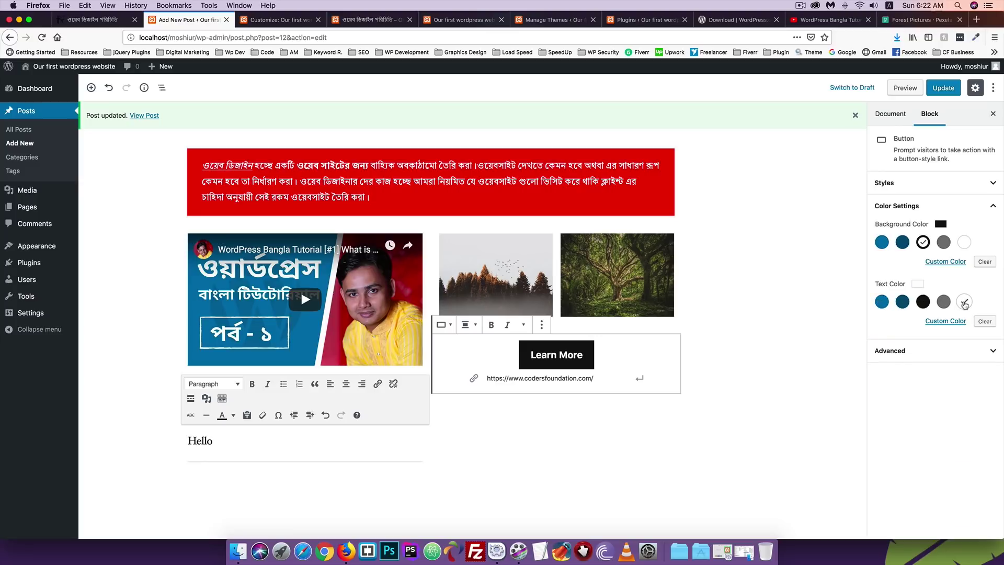
Inspect the button's Additional CSS Class value under Advanced, then deselect all blocks.
{"action": "left_click", "coordinate": [889, 350]}
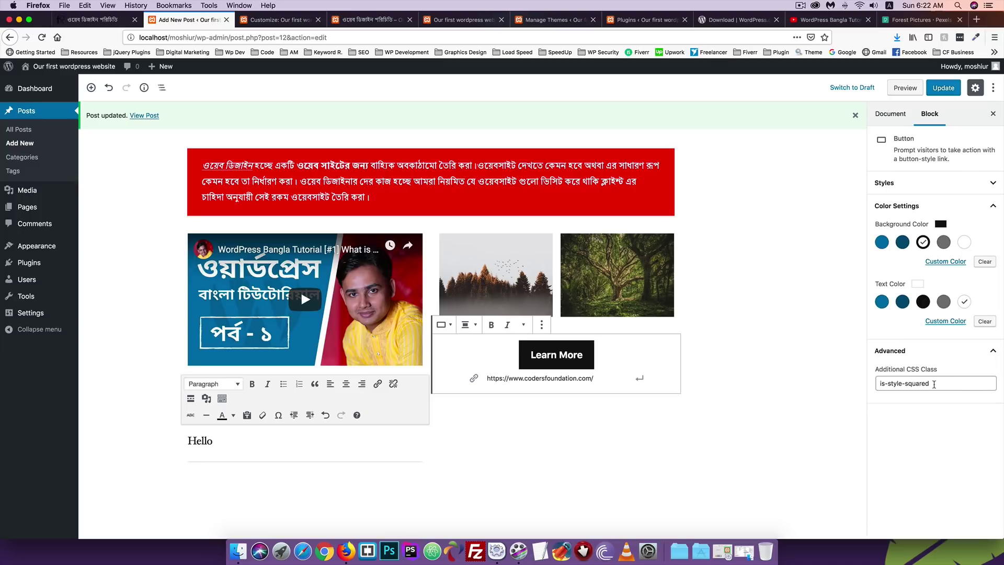
{"action": "left_click_drag", "start_coordinate": [934, 384], "coordinate": [846, 382]}
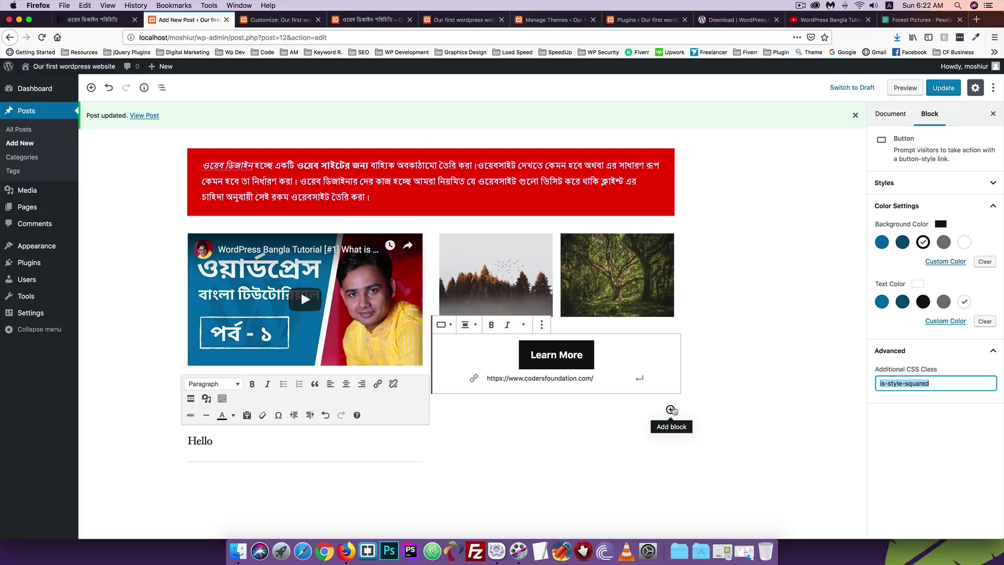
{"action": "left_click", "coordinate": [224, 442]}
{"action": "left_click", "coordinate": [152, 220]}
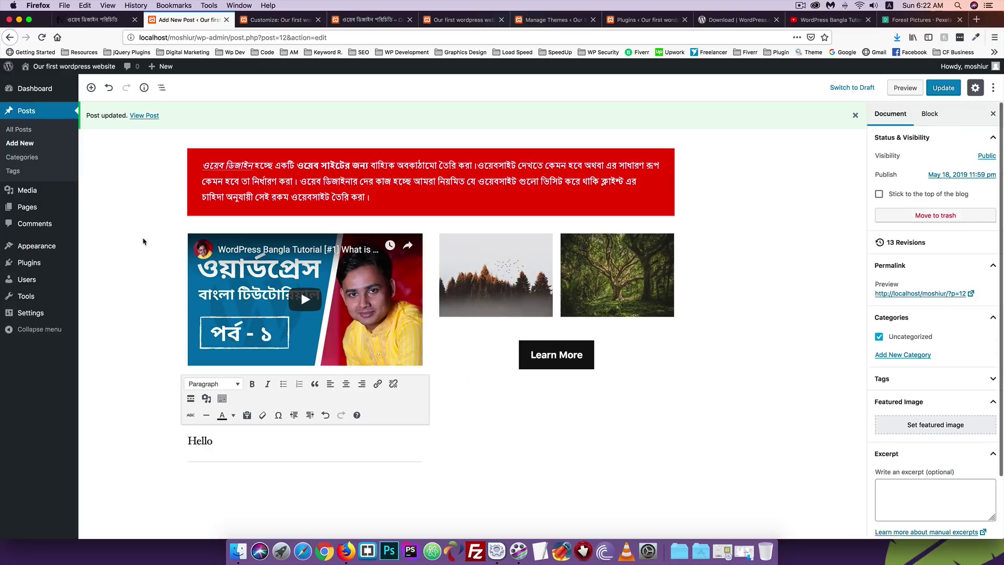
Insert a Separator block from Layout Elements below the Hello text at the post's end.
{"action": "scroll", "coordinate": [486, 379], "scroll_direction": "up", "scroll_amount": 3}
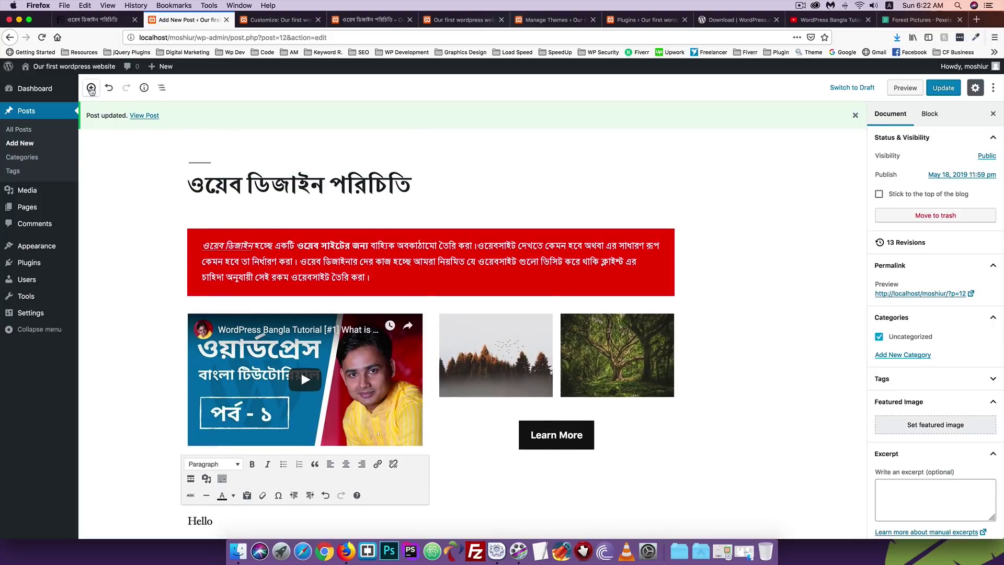
{"action": "left_click", "coordinate": [91, 88]}
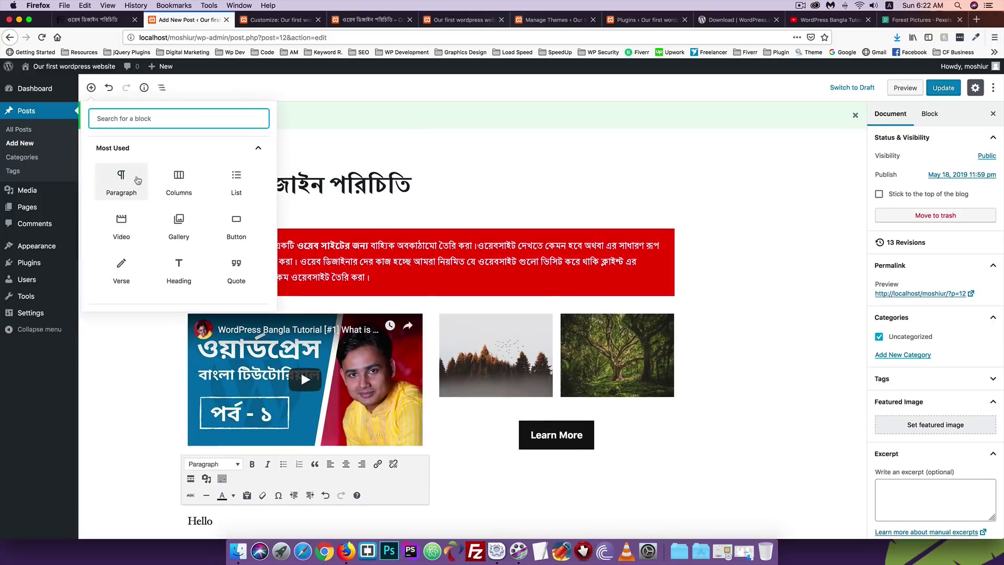
{"action": "scroll", "coordinate": [136, 180], "scroll_direction": "down", "scroll_amount": 3}
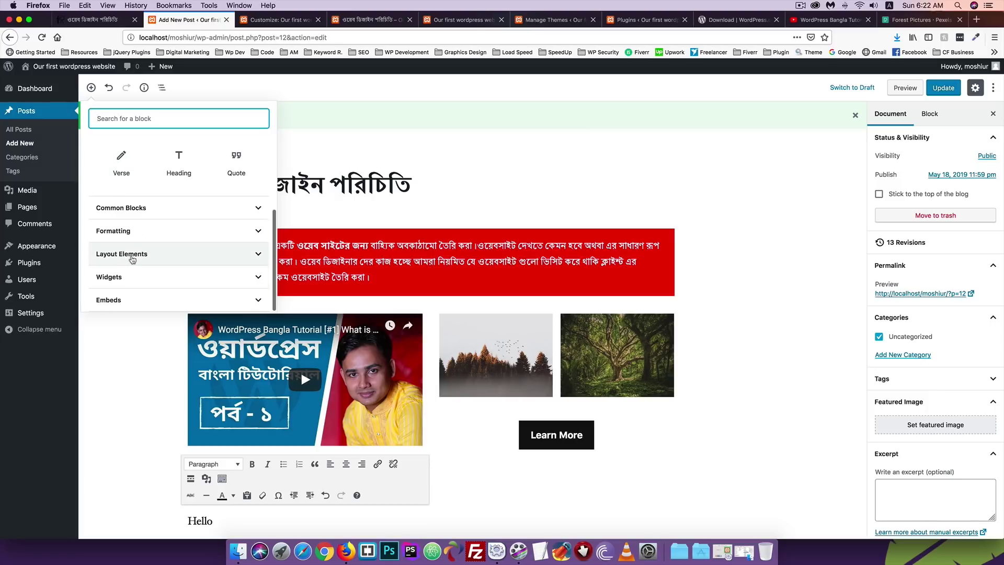
{"action": "left_click", "coordinate": [134, 254]}
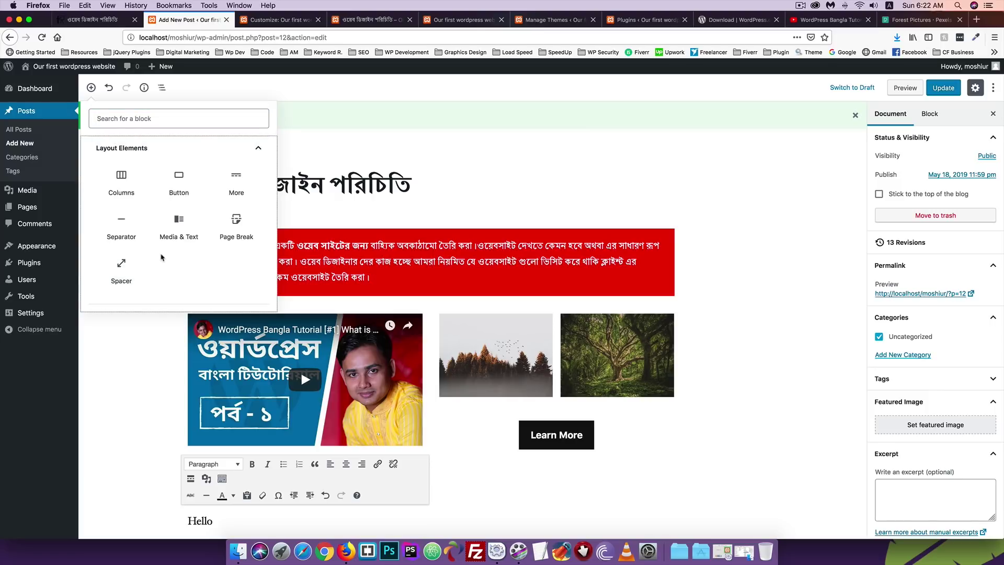
{"action": "scroll", "coordinate": [175, 240], "scroll_direction": "down", "scroll_amount": 1}
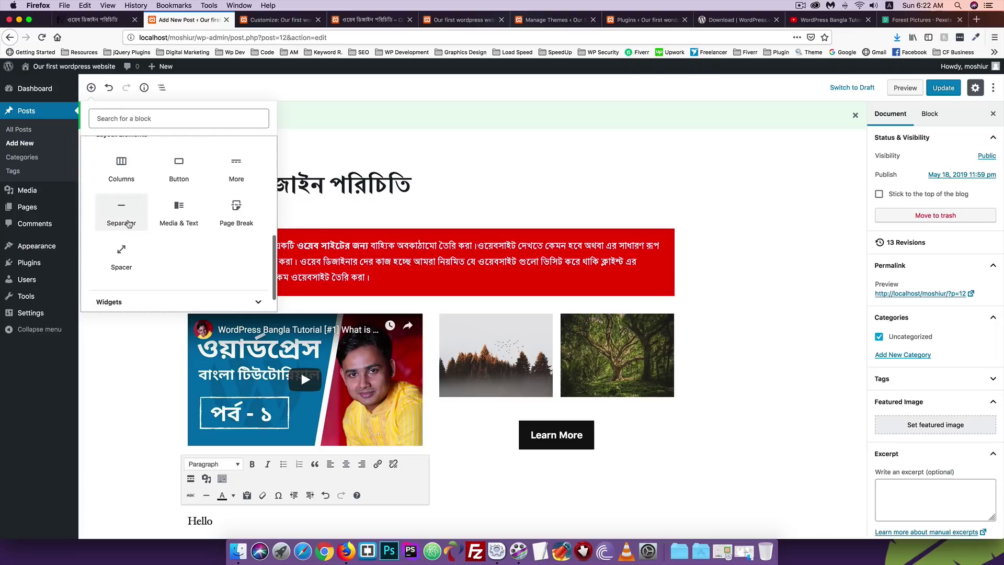
{"action": "left_click", "coordinate": [125, 221]}
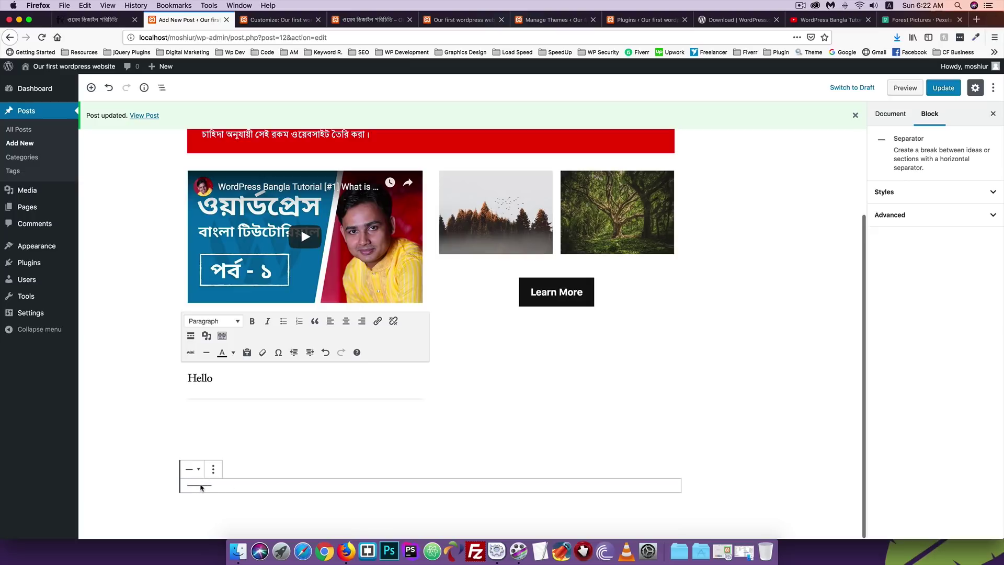
Remove the Classic block containing 'Hello' and update the post.
{"action": "left_click", "coordinate": [252, 401]}
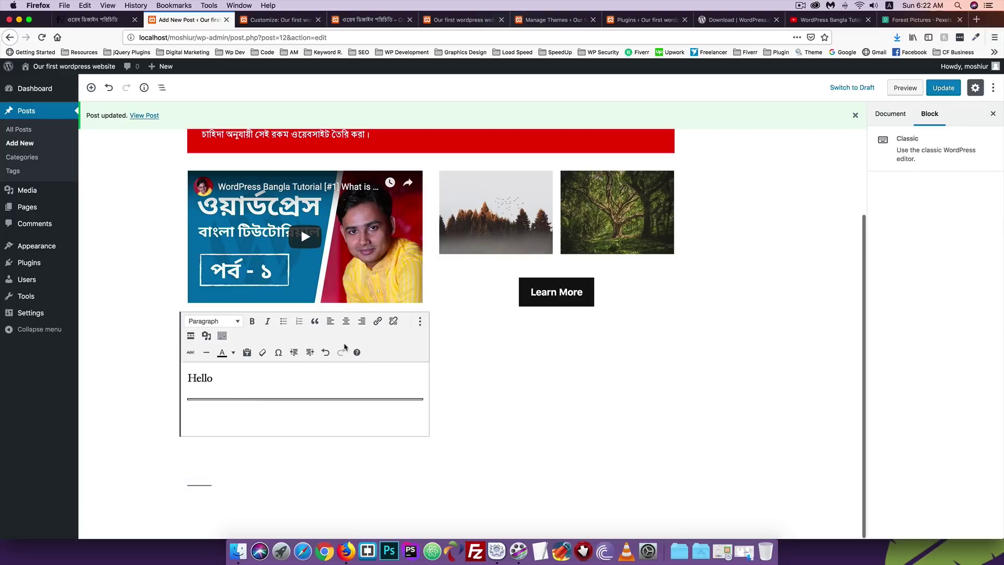
{"action": "left_click", "coordinate": [420, 321]}
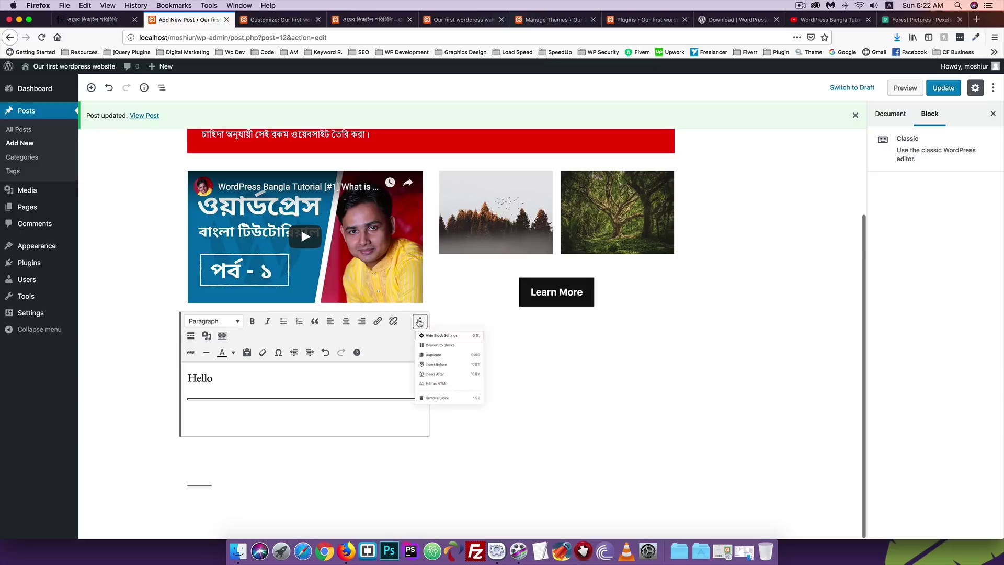
{"action": "left_click", "coordinate": [437, 398]}
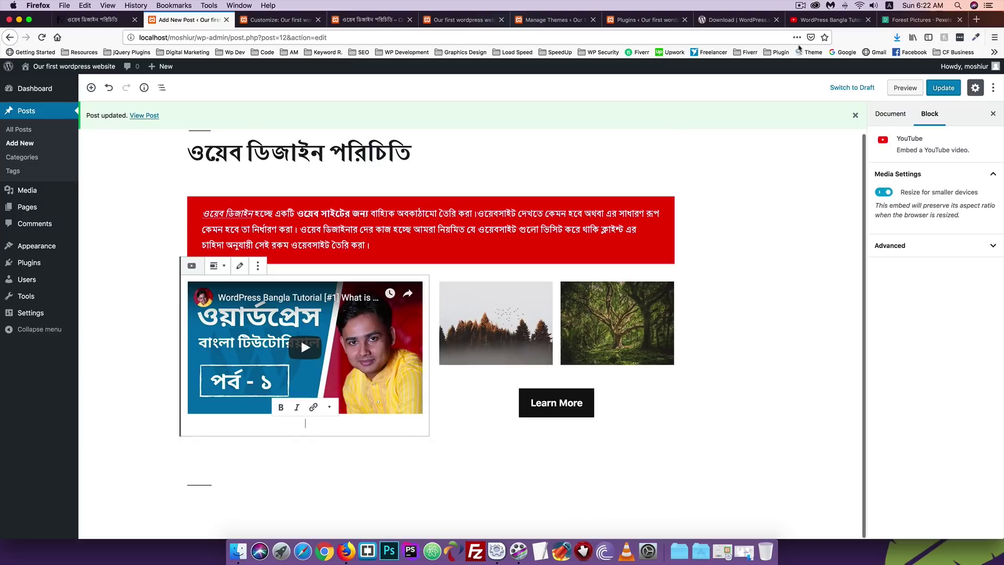
{"action": "left_click", "coordinate": [943, 88]}
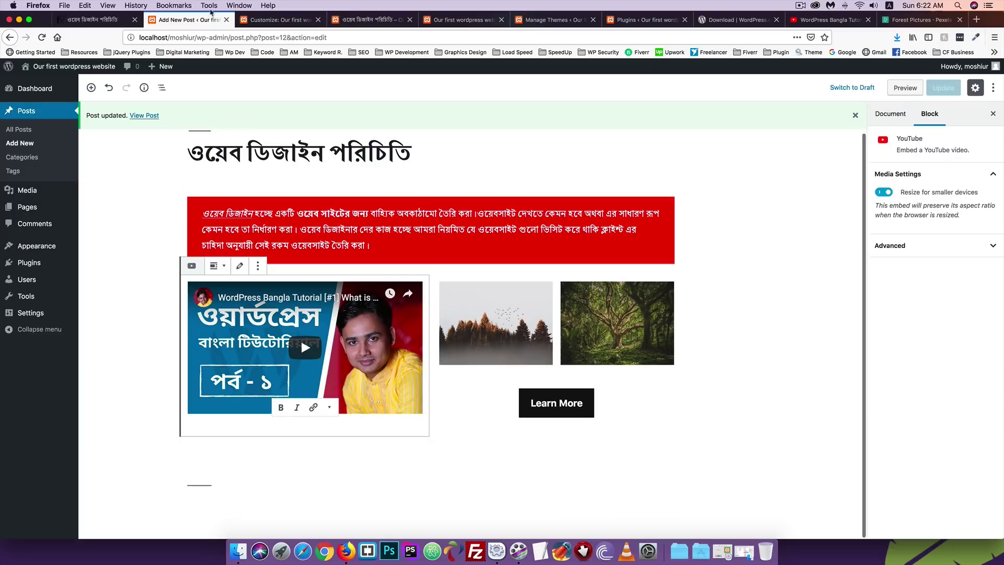
Reload the published post to confirm 'Hello' is gone, then return to the editor.
{"action": "left_click", "coordinate": [369, 19]}
{"action": "left_click", "coordinate": [42, 38]}
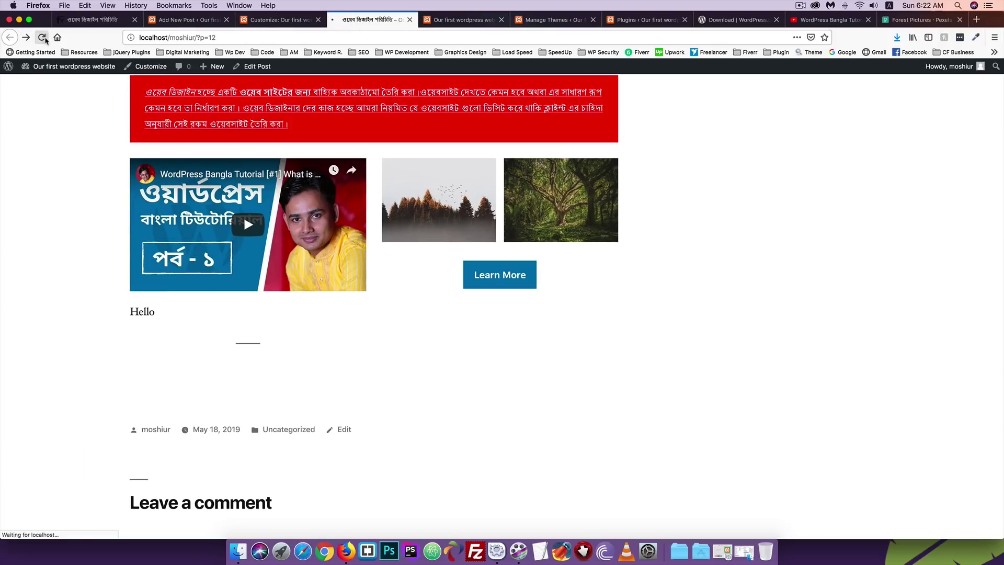
{"action": "scroll", "coordinate": [45, 162], "scroll_direction": "down", "scroll_amount": 2}
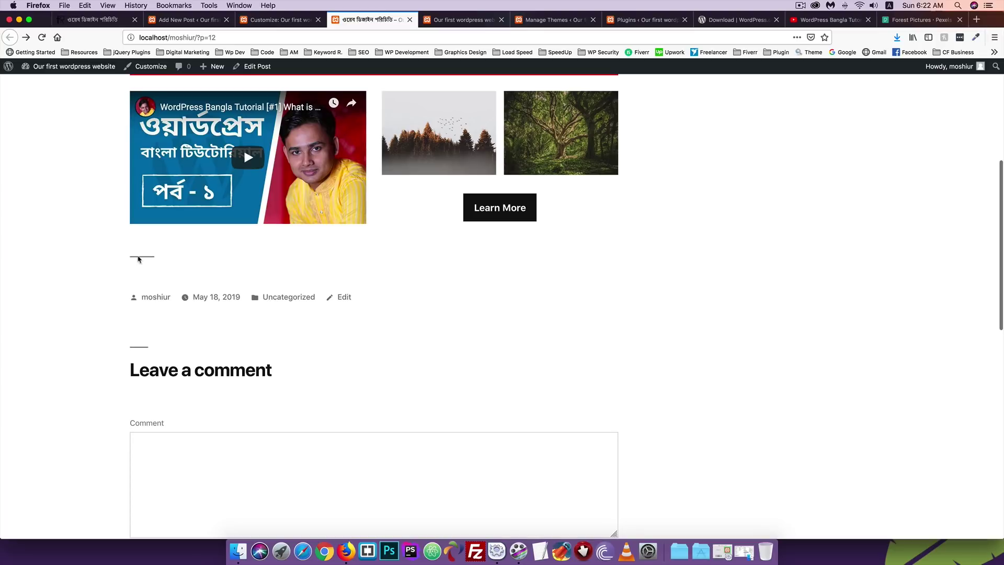
{"action": "left_click", "coordinate": [183, 21]}
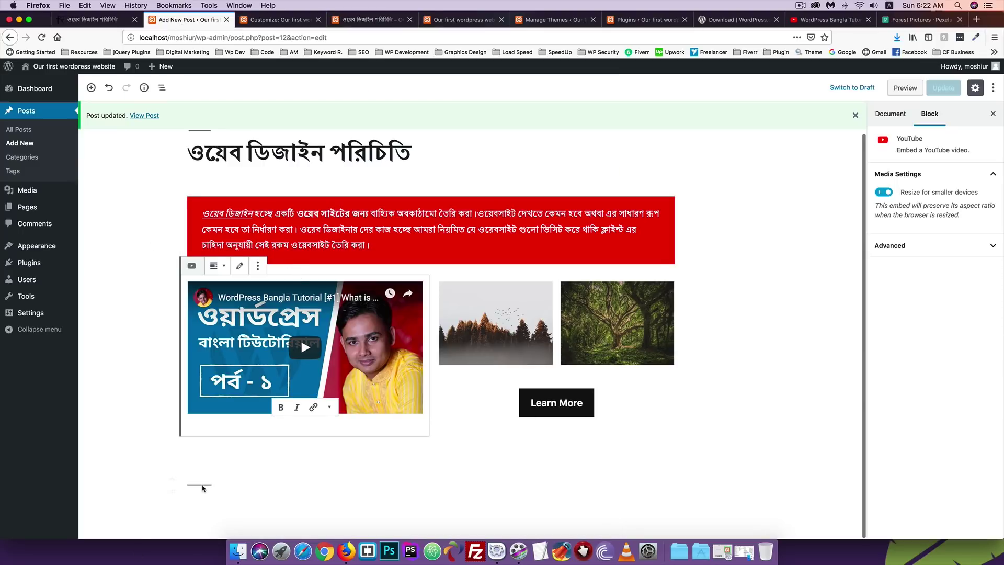
Switch the closing separator to the Wide Line style and update the post.
{"action": "left_click_drag", "start_coordinate": [203, 488], "coordinate": [188, 428]}
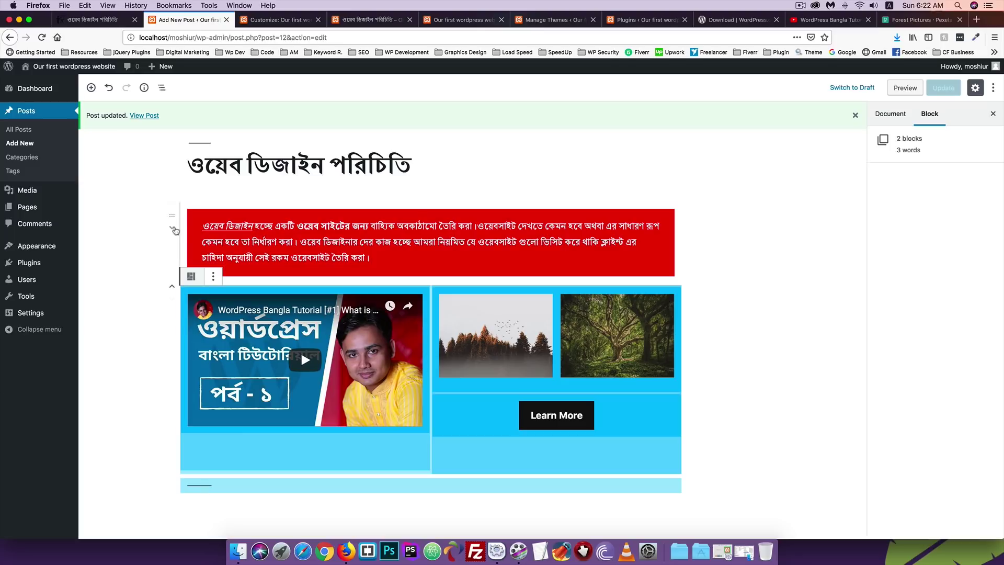
{"action": "left_click", "coordinate": [159, 366]}
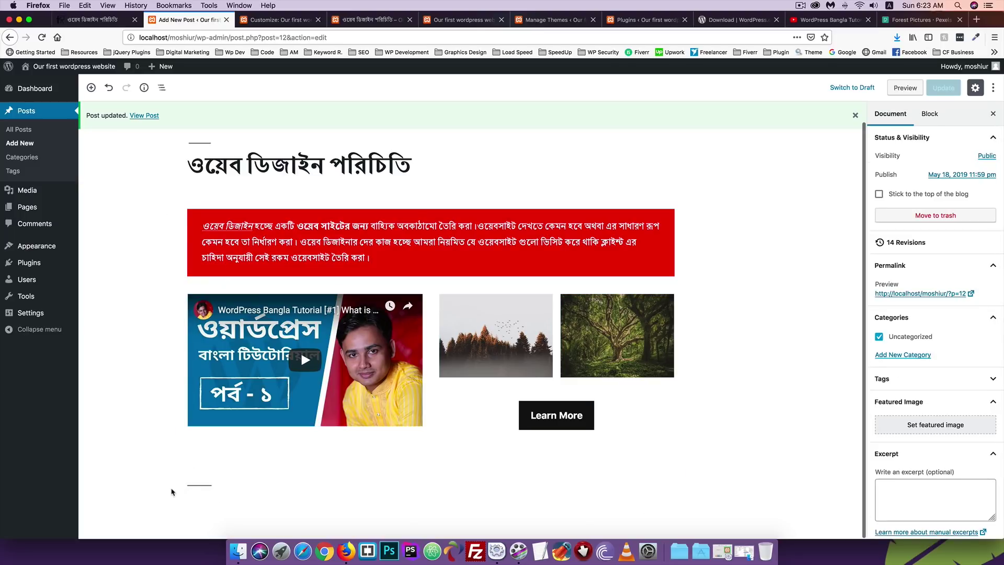
{"action": "left_click", "coordinate": [196, 485]}
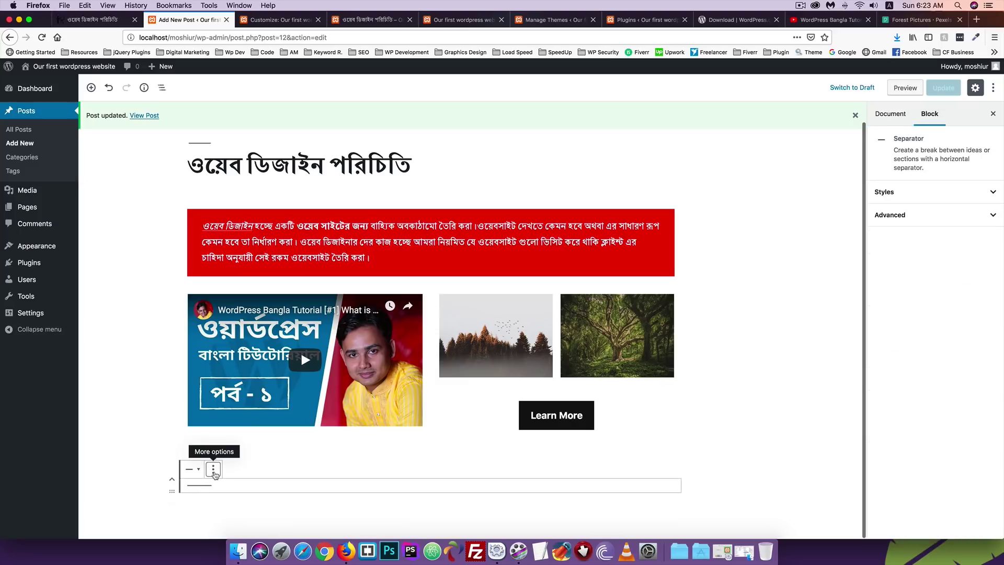
{"action": "left_click", "coordinate": [193, 469]}
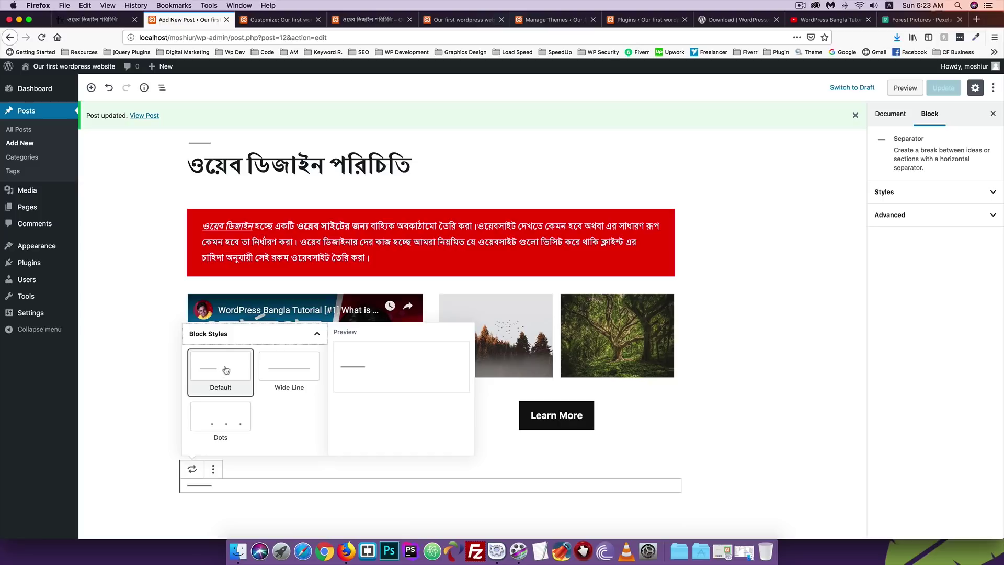
{"action": "left_click", "coordinate": [287, 381]}
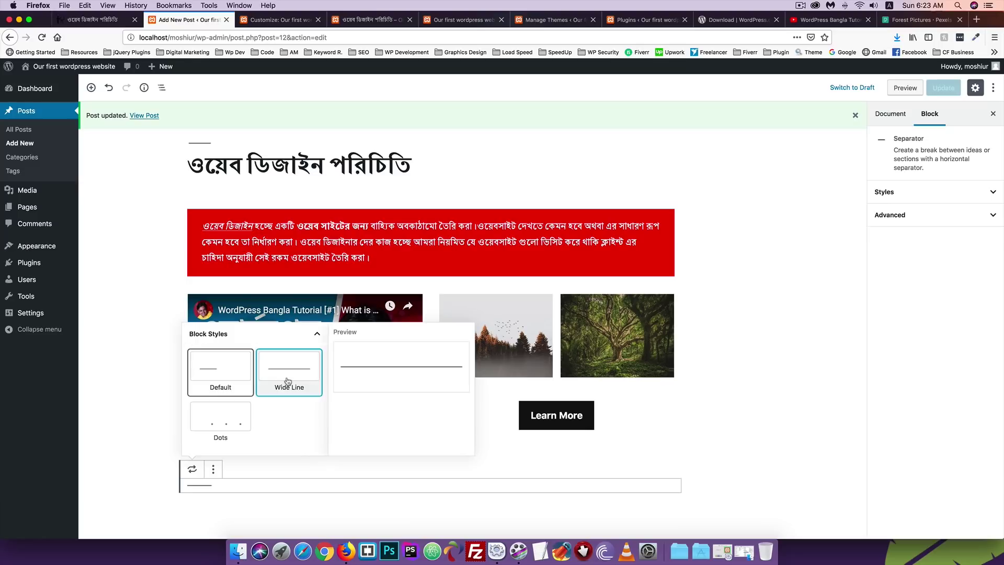
{"action": "left_click", "coordinate": [941, 94]}
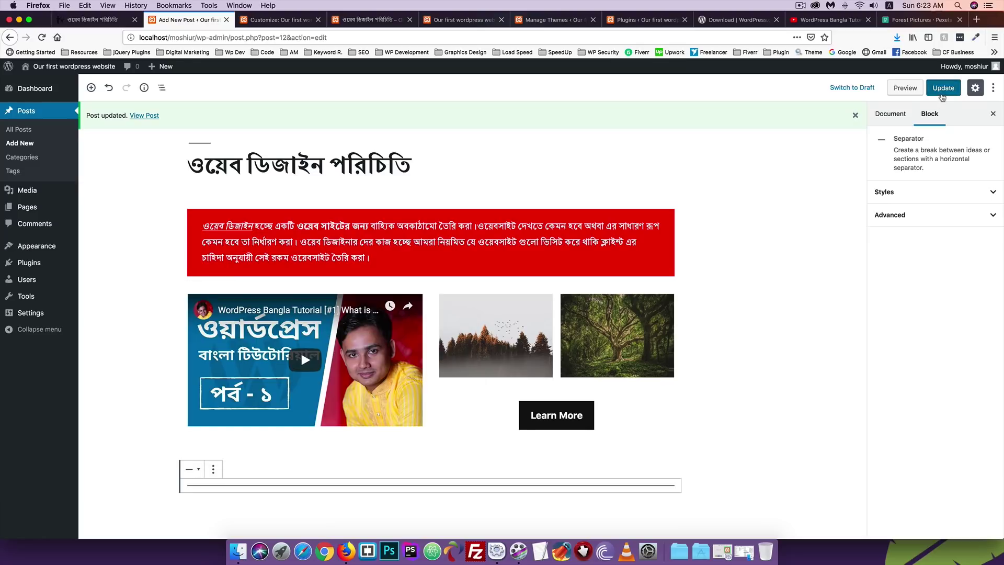
Reload the published post to check the full-width separator, then return to the editor.
{"action": "left_click", "coordinate": [280, 19]}
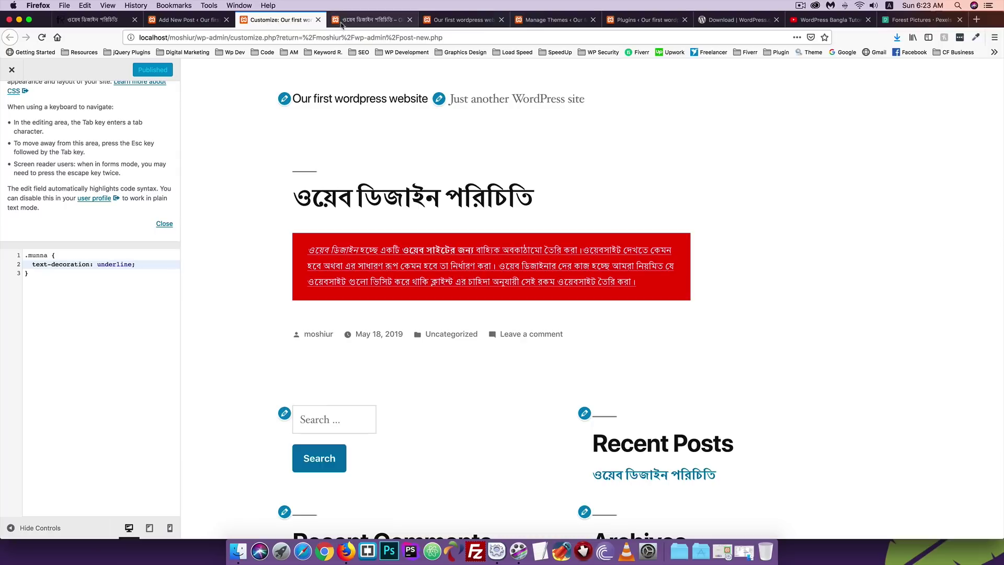
{"action": "left_click", "coordinate": [371, 19]}
{"action": "left_click", "coordinate": [41, 38]}
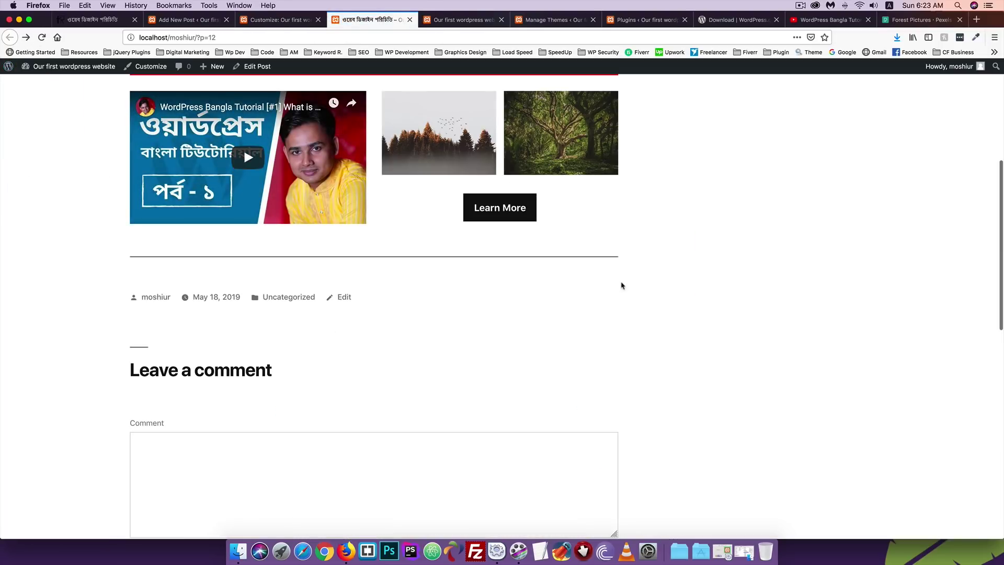
{"action": "scroll", "coordinate": [621, 271], "scroll_direction": "up", "scroll_amount": 2}
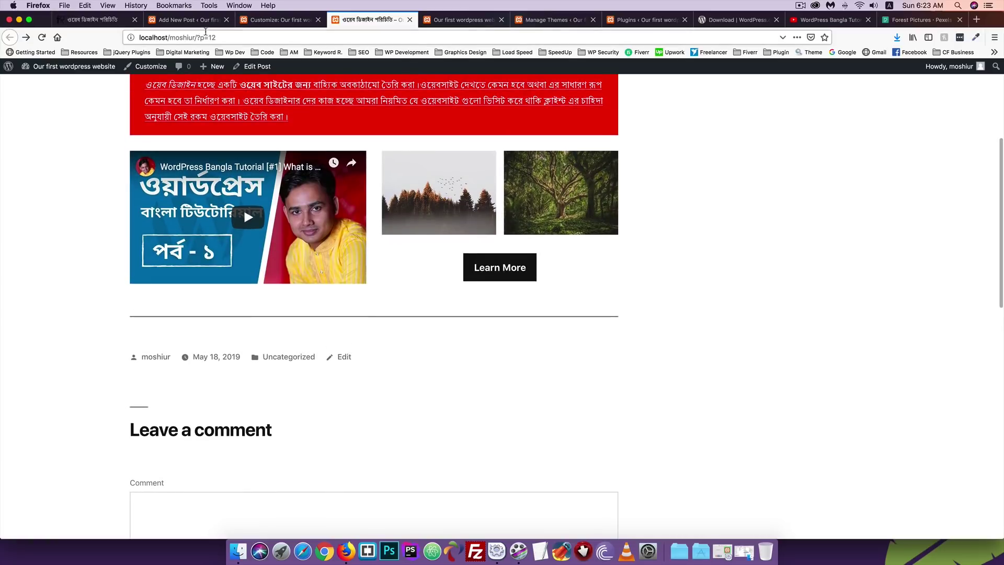
{"action": "left_click", "coordinate": [193, 25]}
{"action": "scroll", "coordinate": [300, 349], "scroll_direction": "down", "scroll_amount": 1}
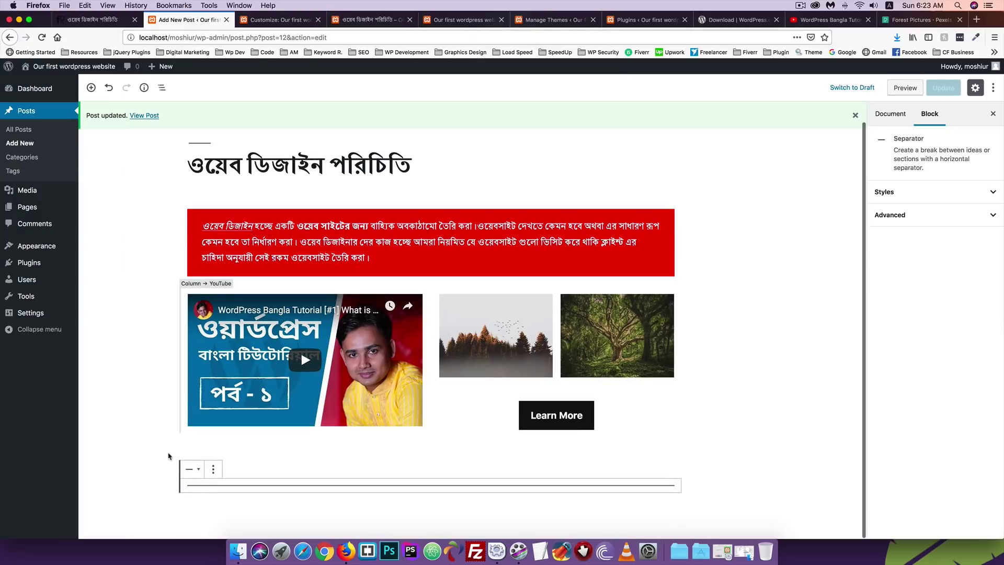
Try the Dots style on the separator, settle on Wide Line, and update the post.
{"action": "left_click", "coordinate": [212, 473]}
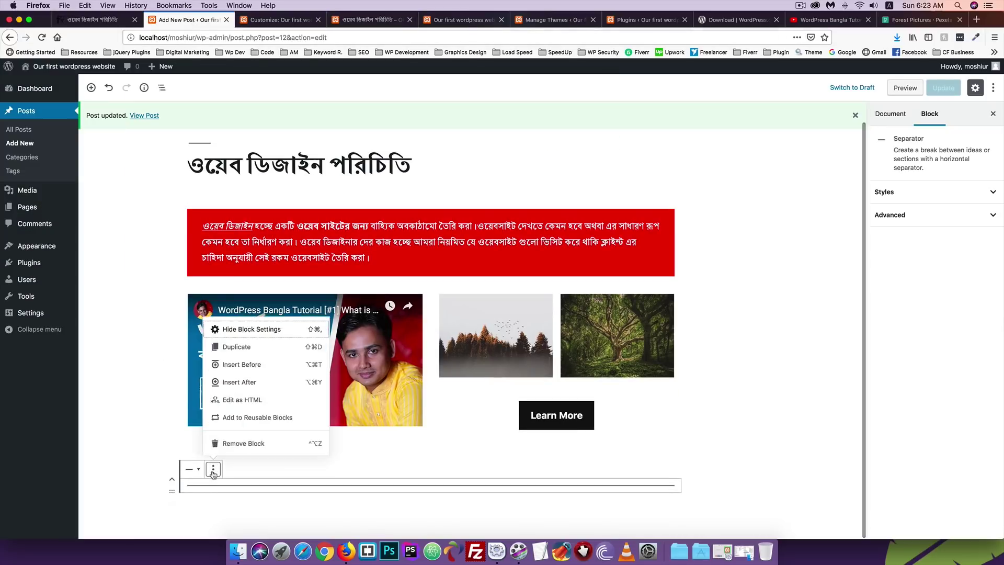
{"action": "left_click", "coordinate": [191, 470]}
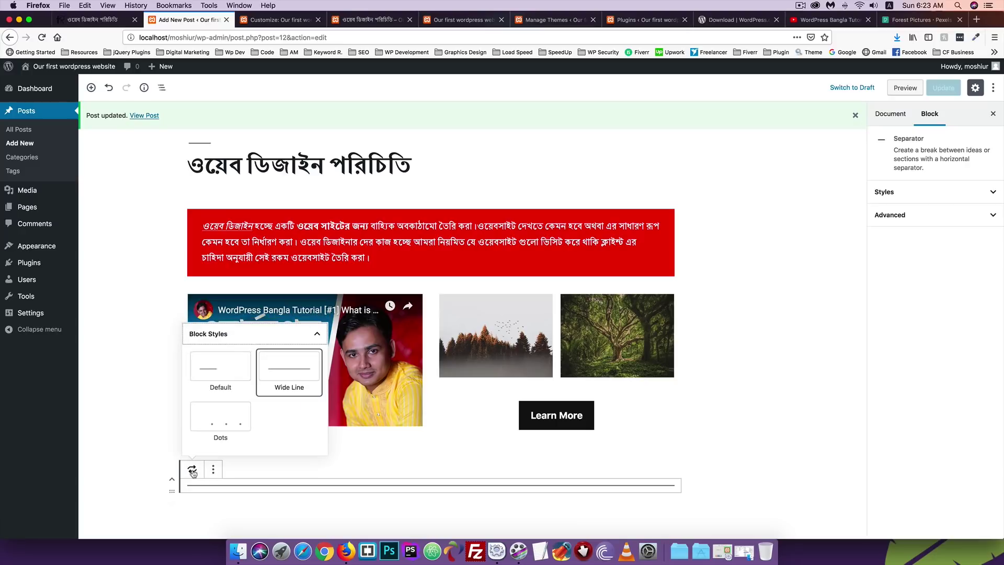
{"action": "left_click", "coordinate": [219, 429]}
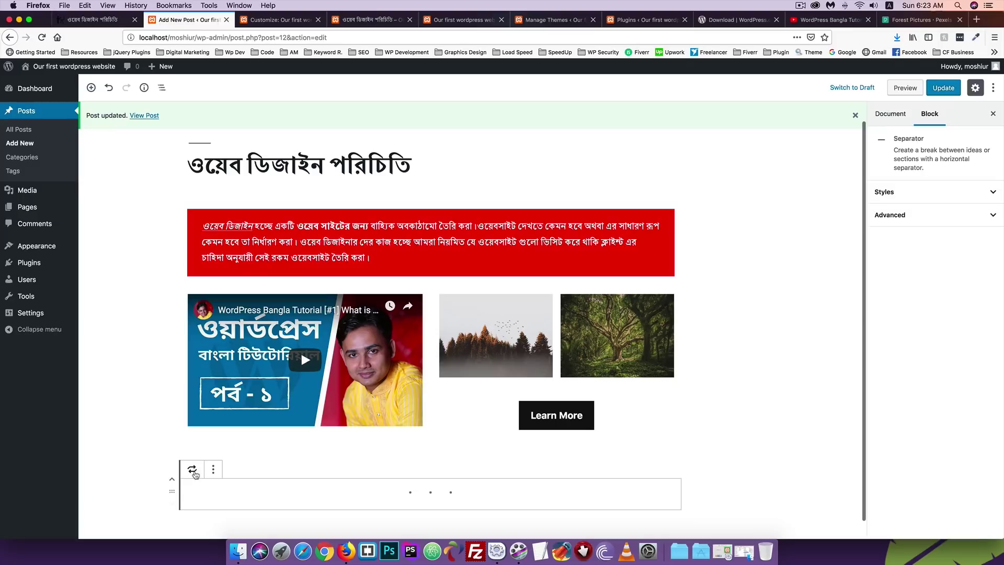
{"action": "left_click", "coordinate": [193, 469]}
{"action": "left_click", "coordinate": [279, 372]}
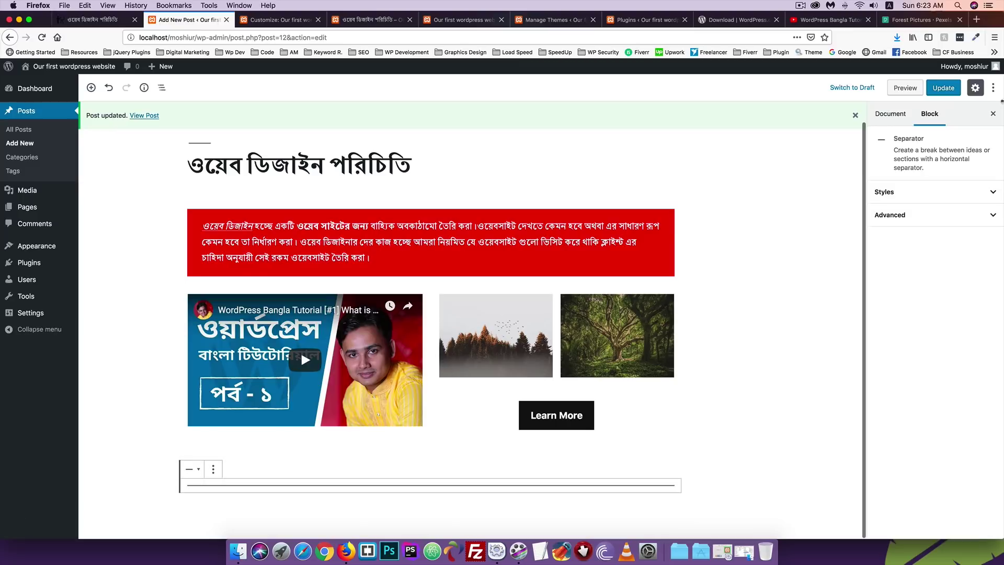
{"action": "left_click", "coordinate": [933, 89]}
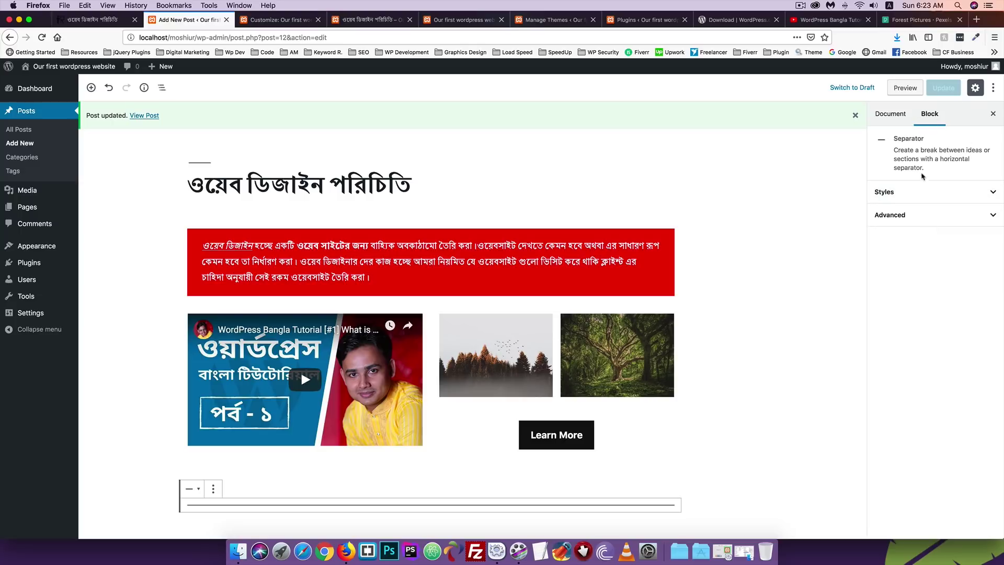
Review the separator's Styles and Advanced panels in the Block sidebar, then open the block library.
{"action": "left_click", "coordinate": [906, 192]}
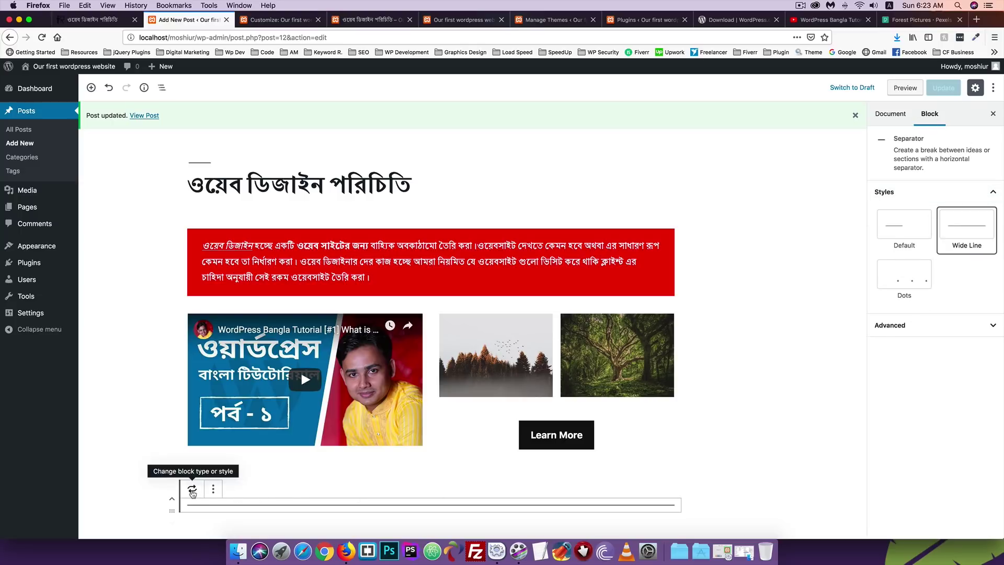
{"action": "left_click", "coordinate": [921, 329]}
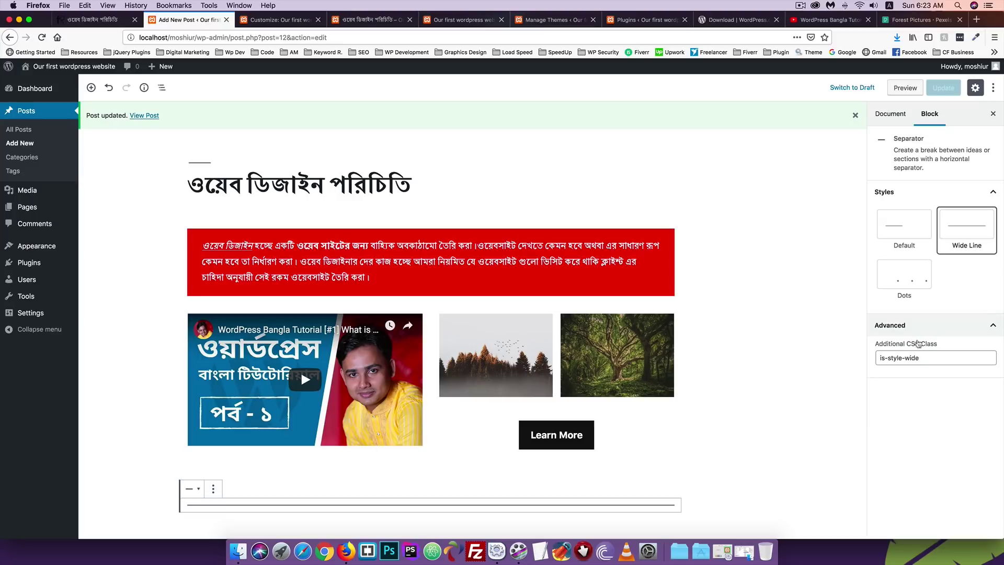
{"action": "left_click", "coordinate": [923, 327]}
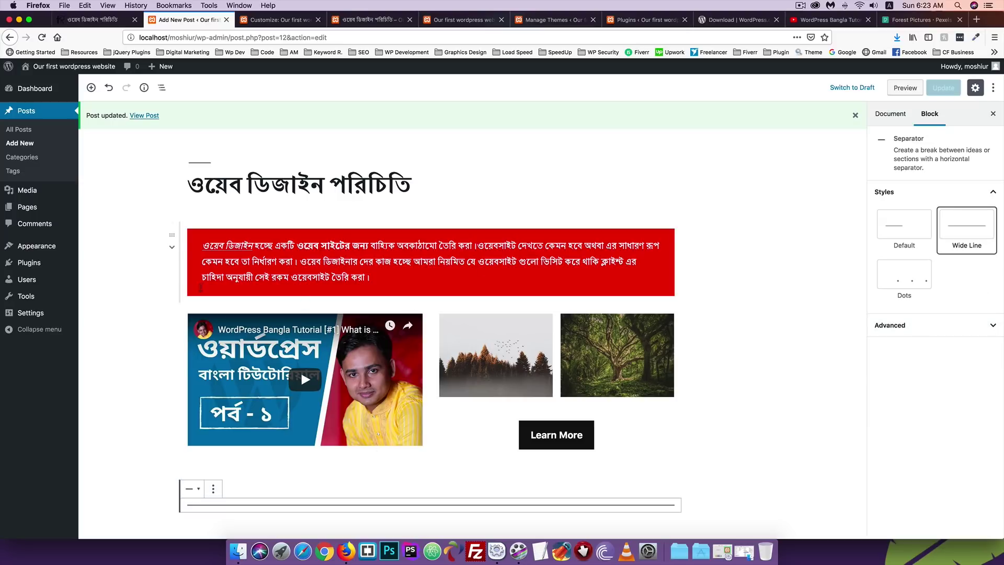
{"action": "scroll", "coordinate": [188, 230], "scroll_direction": "down", "scroll_amount": 1}
{"action": "left_click", "coordinate": [90, 88]}
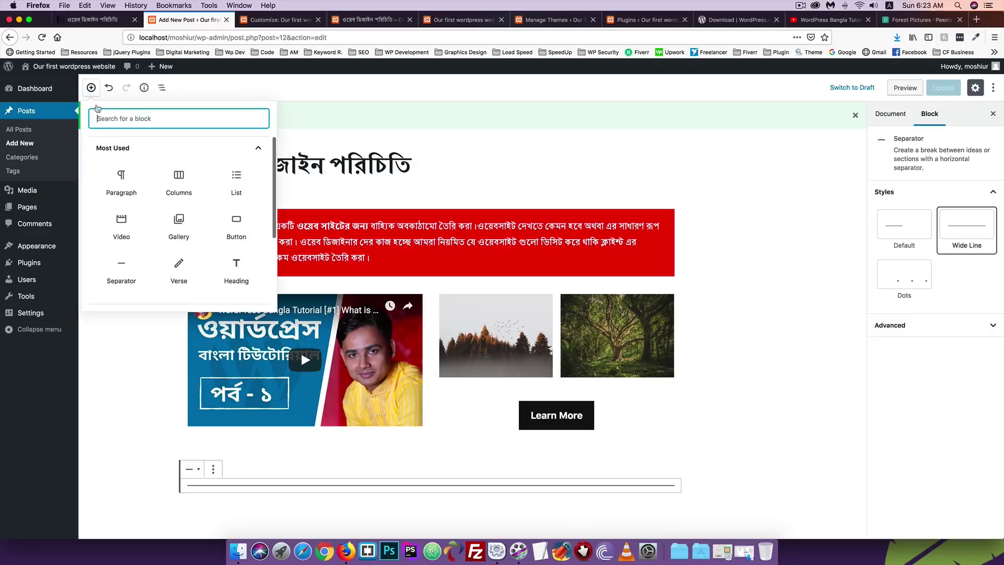
Add a Spacer block from the Layout Elements category.
{"action": "scroll", "coordinate": [187, 234], "scroll_direction": "down", "scroll_amount": 3}
{"action": "scroll", "coordinate": [187, 234], "scroll_direction": "down", "scroll_amount": 1}
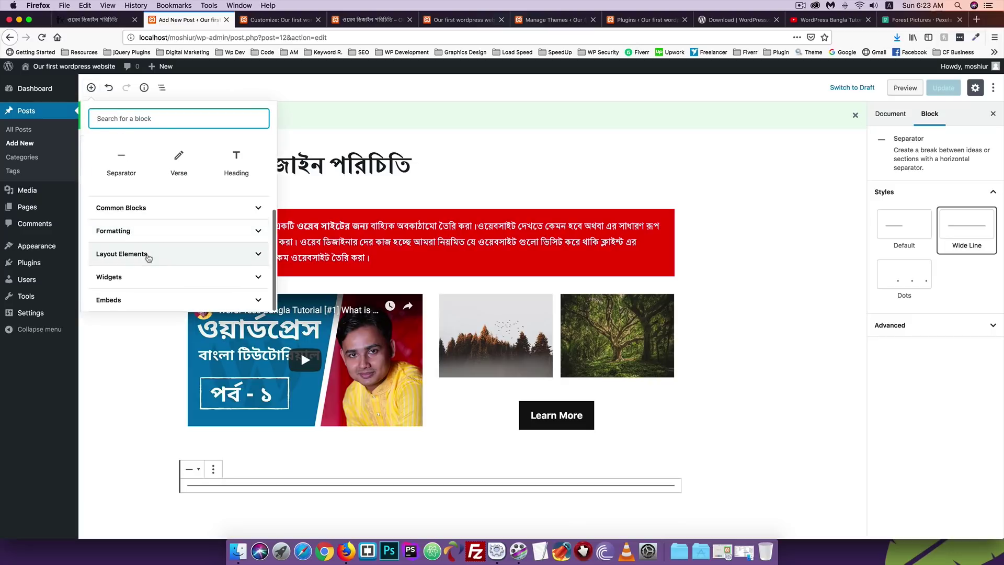
{"action": "left_click", "coordinate": [146, 255]}
{"action": "scroll", "coordinate": [184, 257], "scroll_direction": "down", "scroll_amount": 1}
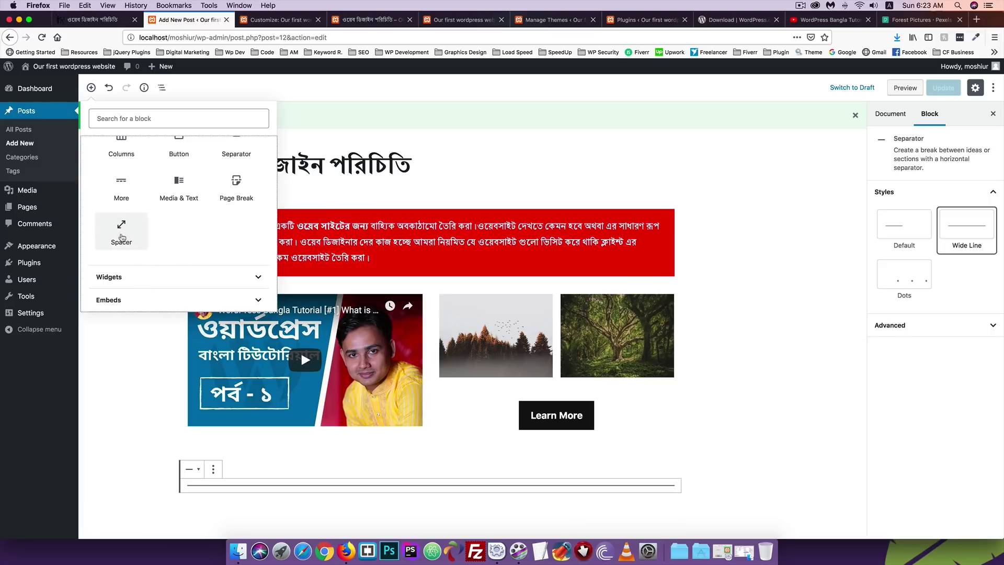
{"action": "left_click", "coordinate": [122, 237]}
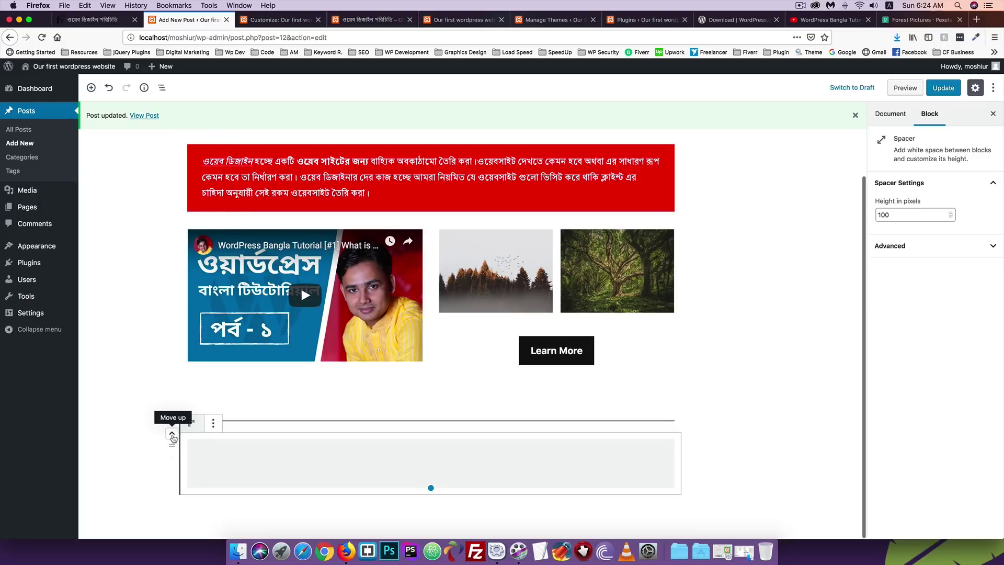
Move the spacer up twice to sit under the red intro paragraph and update the post.
{"action": "left_click", "coordinate": [172, 433]}
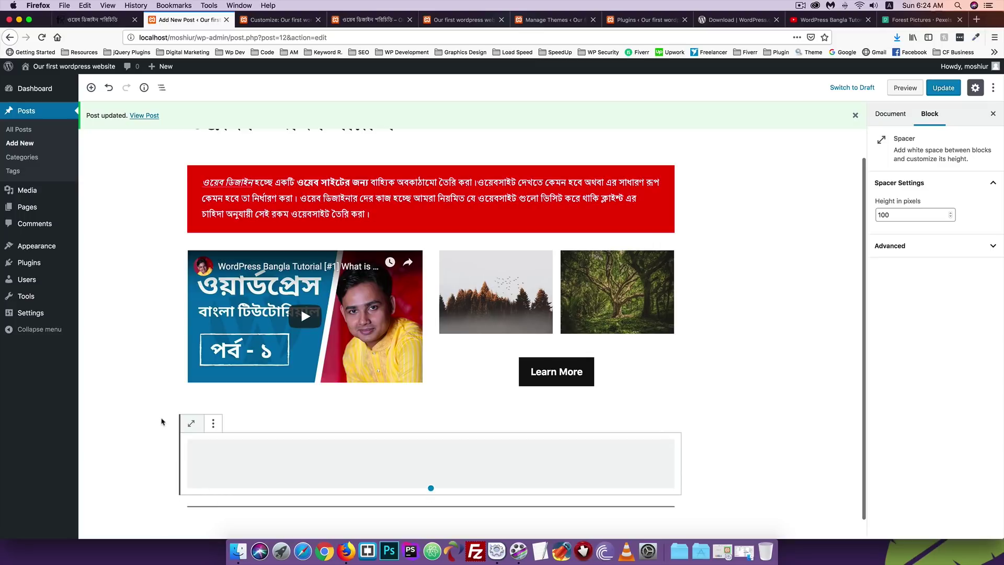
{"action": "left_click", "coordinate": [172, 432]}
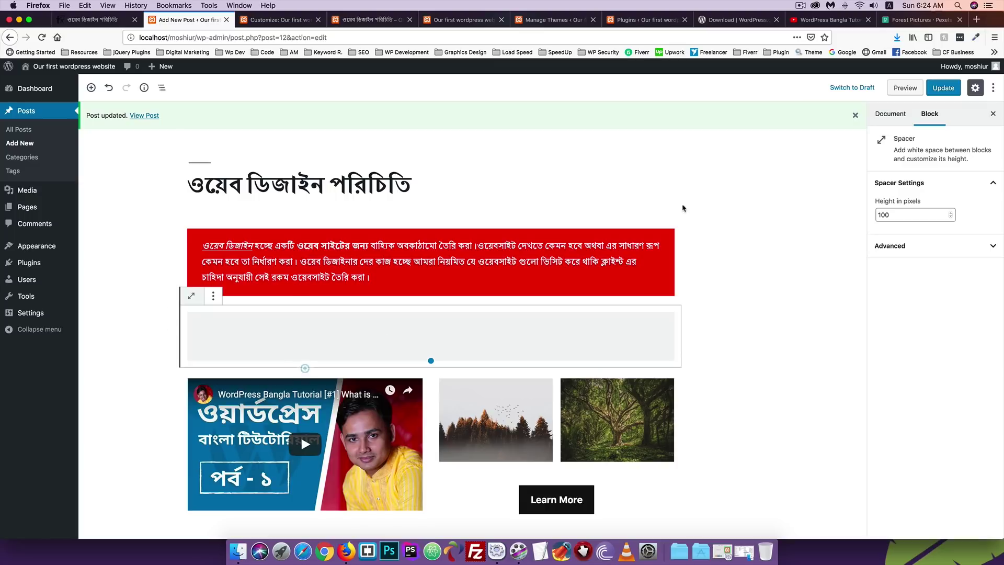
{"action": "left_click", "coordinate": [939, 94]}
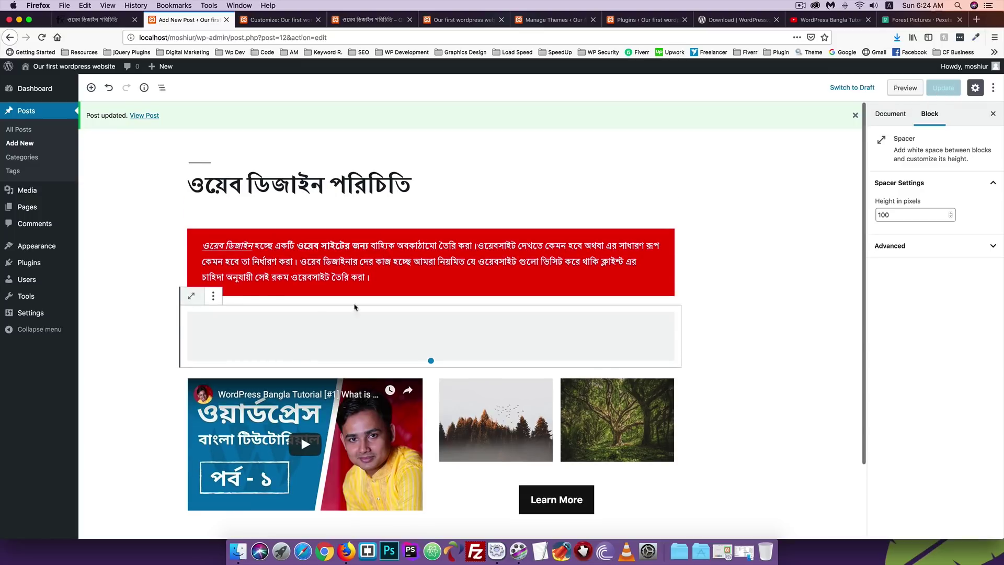
Reload the published post to view the current spacer gap under the red intro.
{"action": "left_click", "coordinate": [369, 20]}
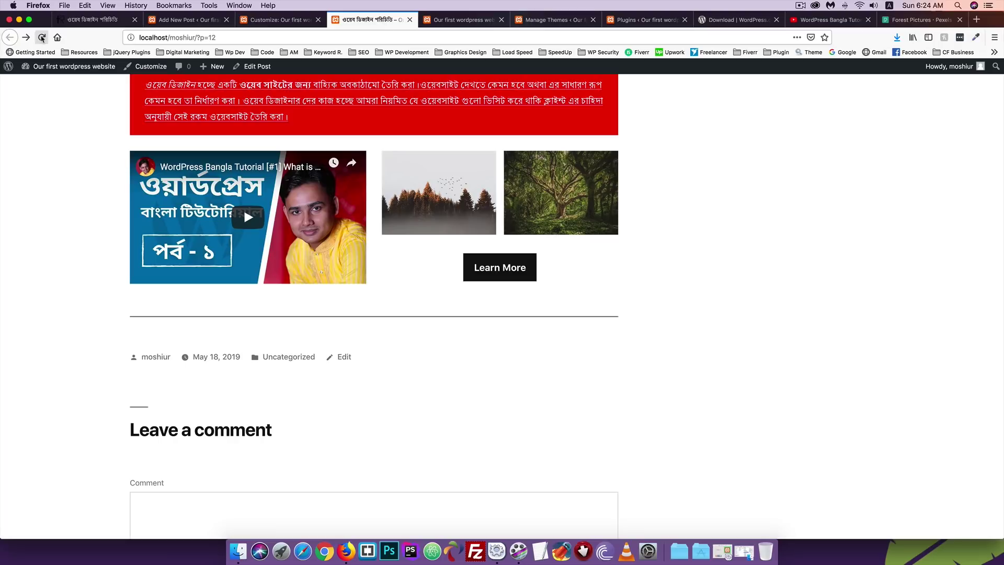
{"action": "scroll", "coordinate": [155, 213], "scroll_direction": "up", "scroll_amount": 1}
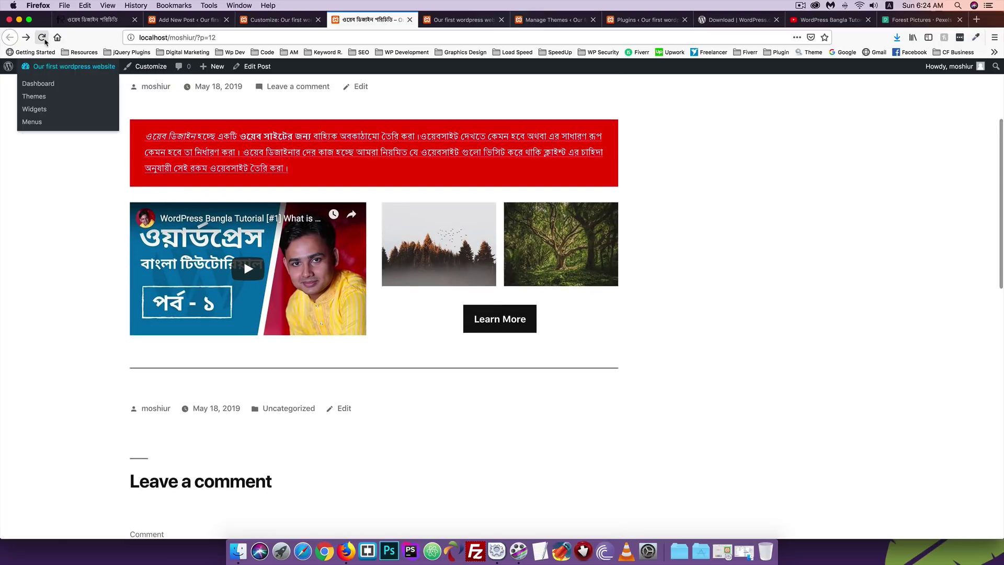
{"action": "left_click", "coordinate": [42, 37]}
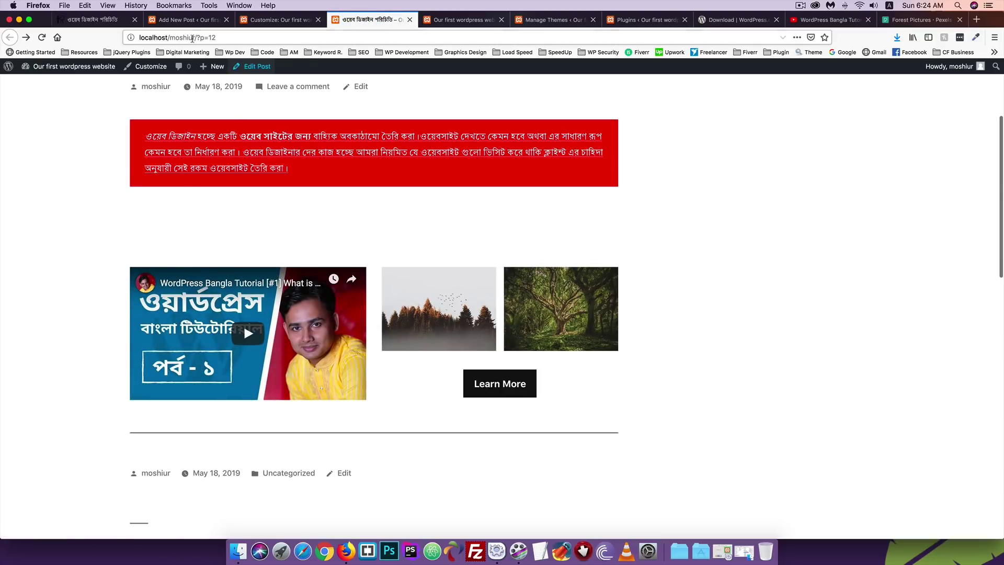
Set the spacer height to 50 pixels in the editor and update the post.
{"action": "left_click", "coordinate": [189, 19]}
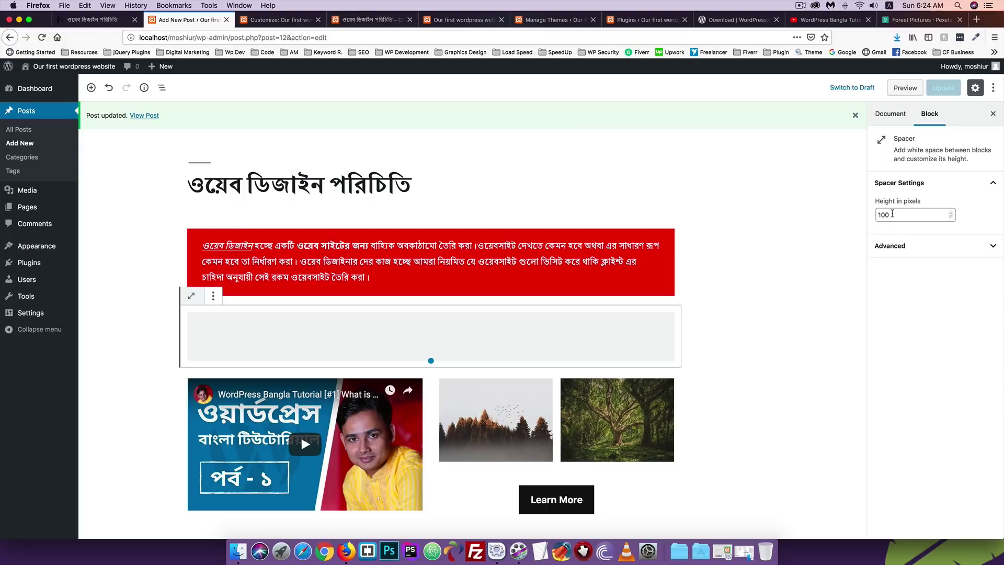
{"action": "left_click_drag", "start_coordinate": [892, 213], "coordinate": [835, 210]}
{"action": "type", "text": "5"}
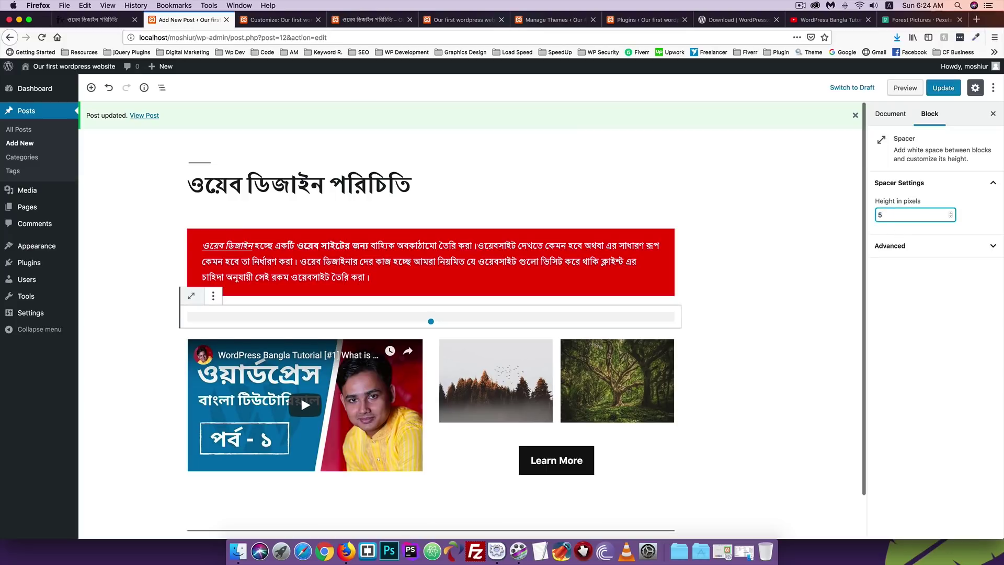
{"action": "type", "text": "0"}
{"action": "left_click", "coordinate": [943, 88]}
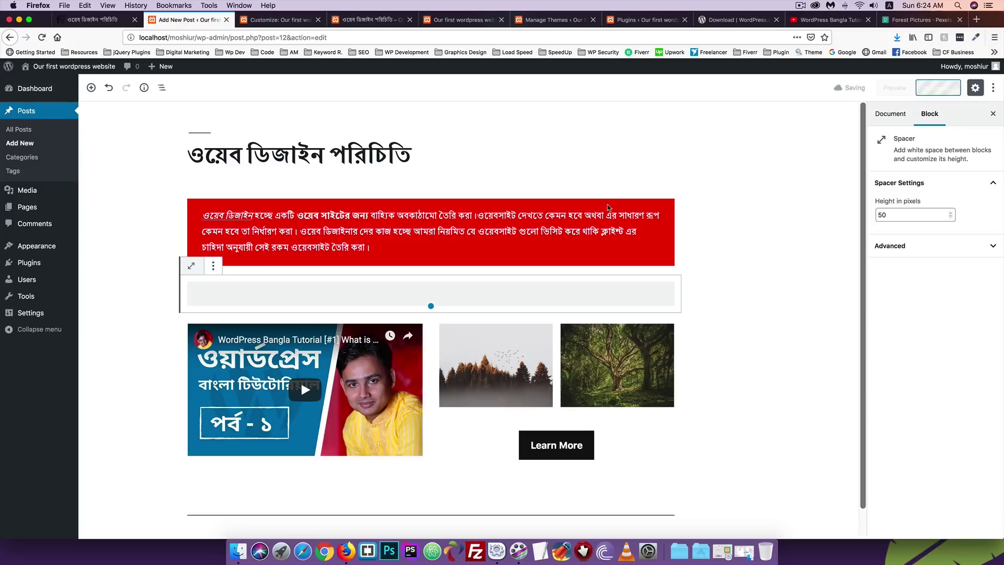
Reload the published post to check the smaller gap, then return to the post settings.
{"action": "left_click", "coordinate": [403, 19]}
{"action": "left_click", "coordinate": [41, 37]}
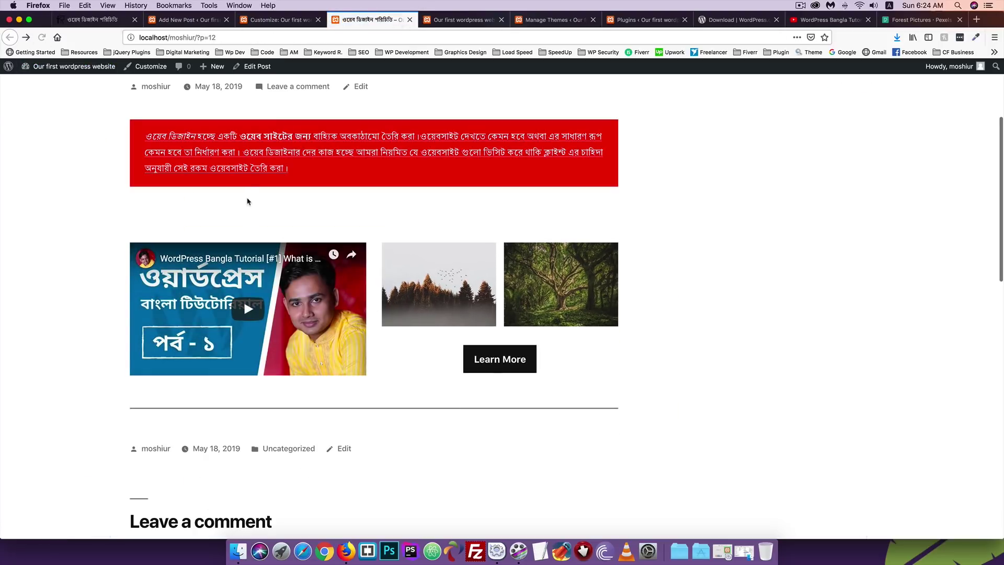
{"action": "left_click", "coordinate": [212, 20]}
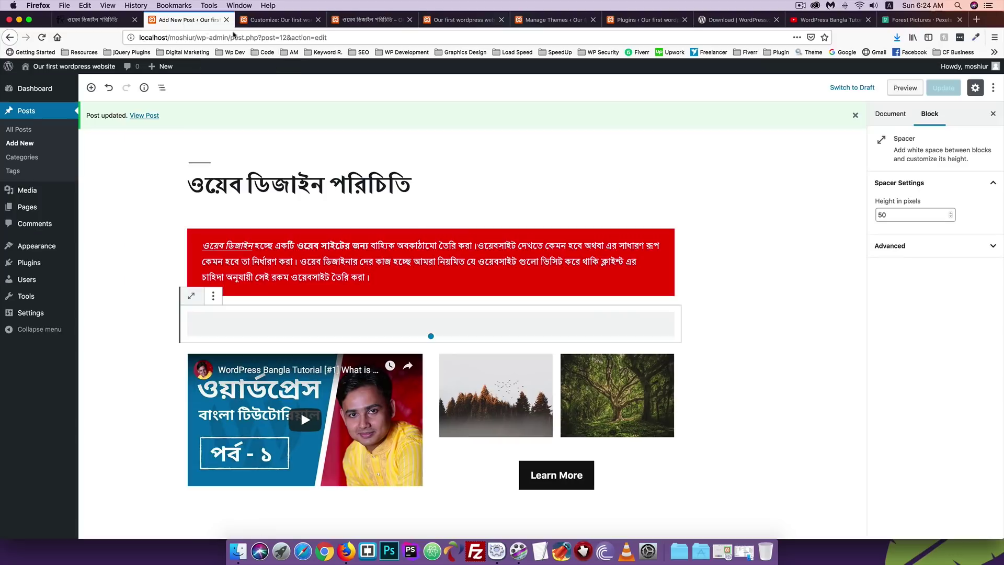
{"action": "left_click", "coordinate": [903, 249]}
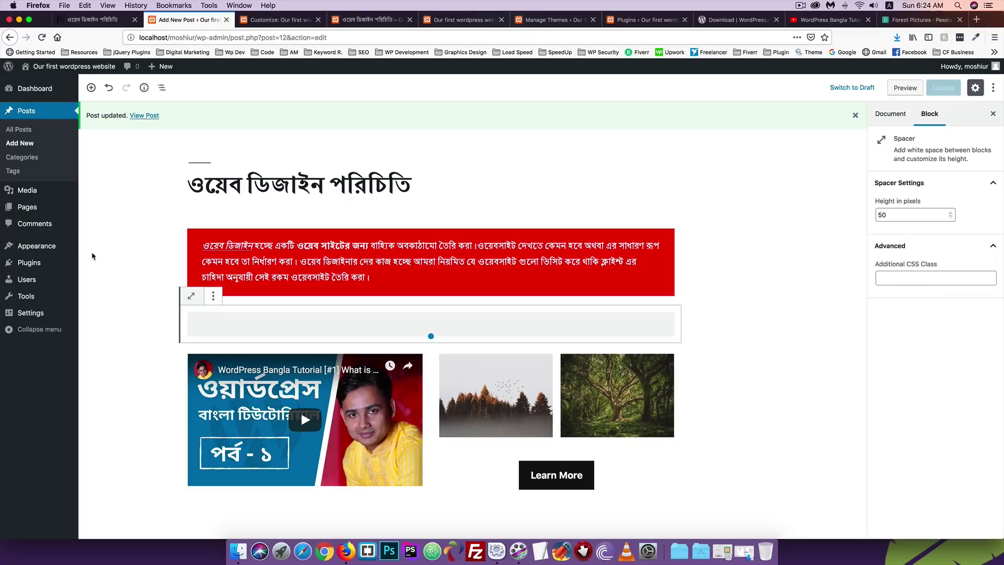
{"action": "left_click", "coordinate": [365, 162]}
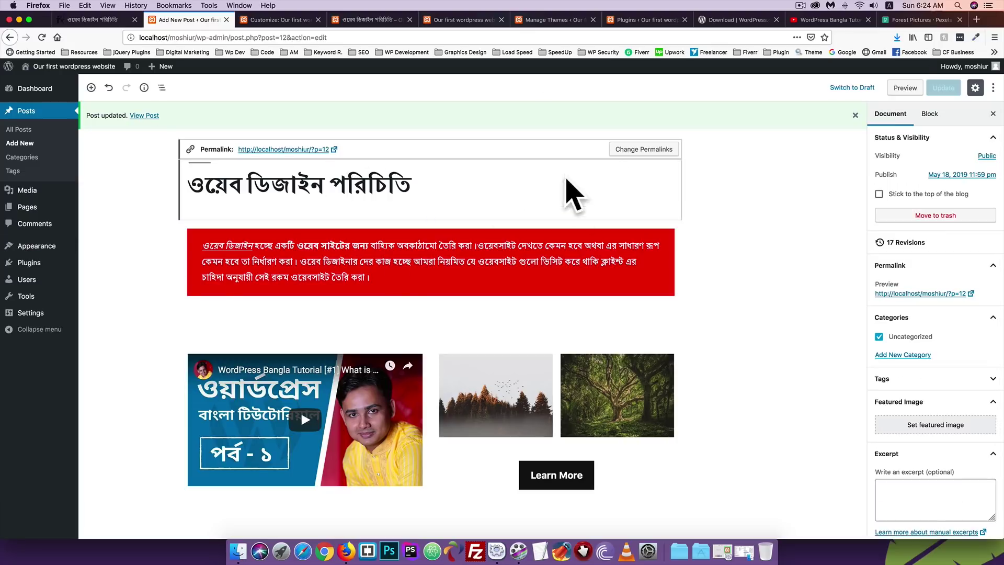
Change the post's visibility to Private and confirm.
{"action": "left_click", "coordinate": [904, 118]}
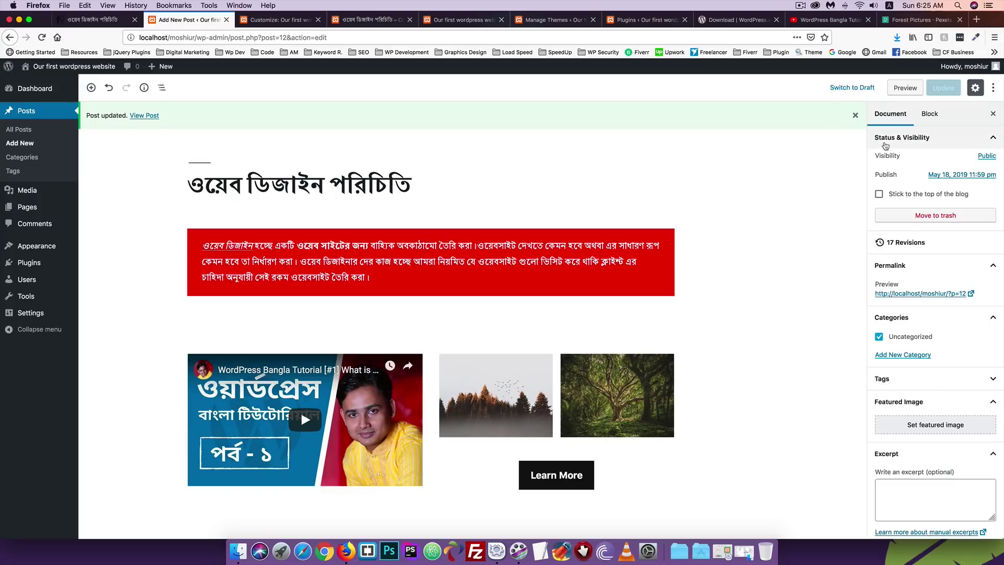
{"action": "left_click", "coordinate": [986, 156]}
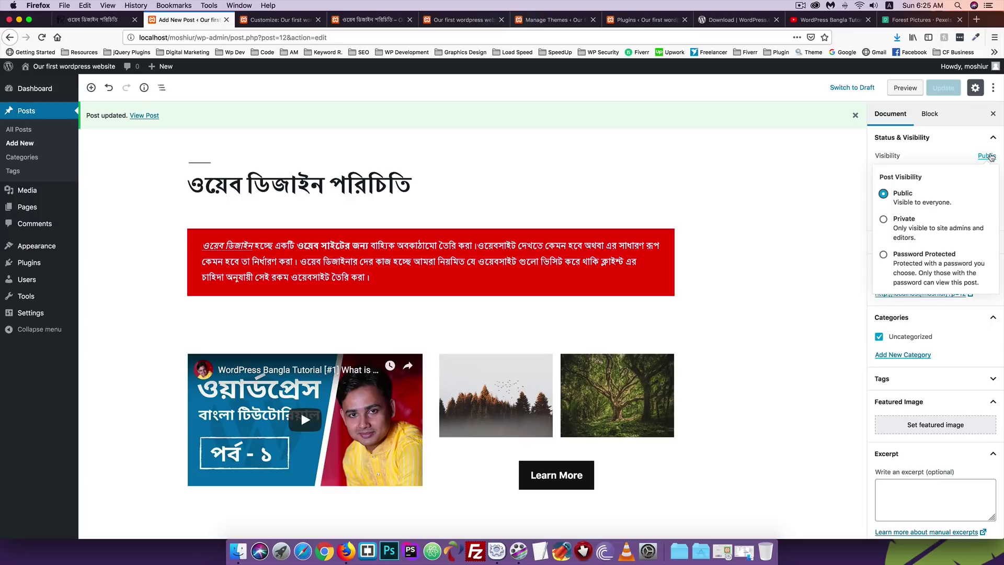
{"action": "left_click", "coordinate": [883, 219]}
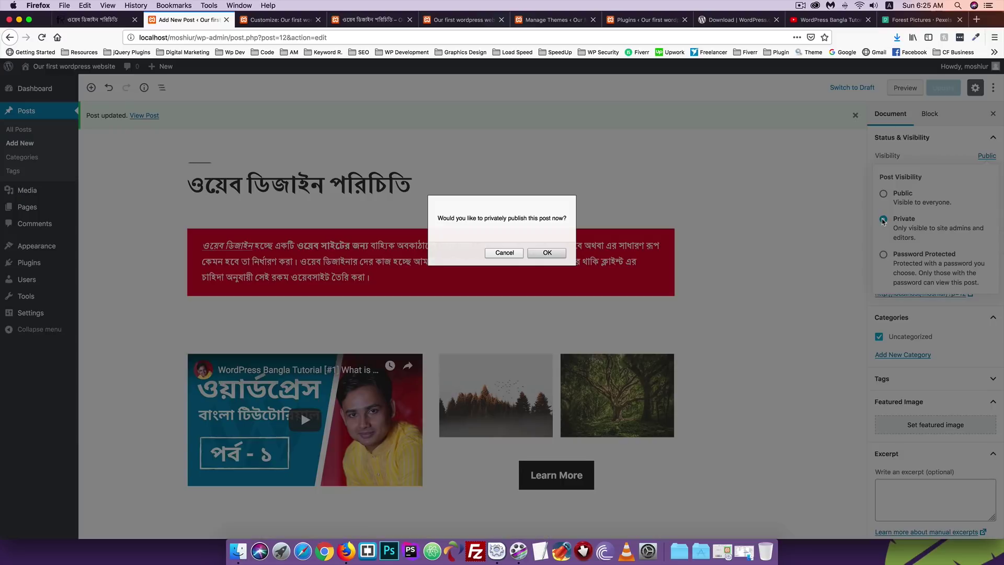
{"action": "left_click", "coordinate": [546, 253]}
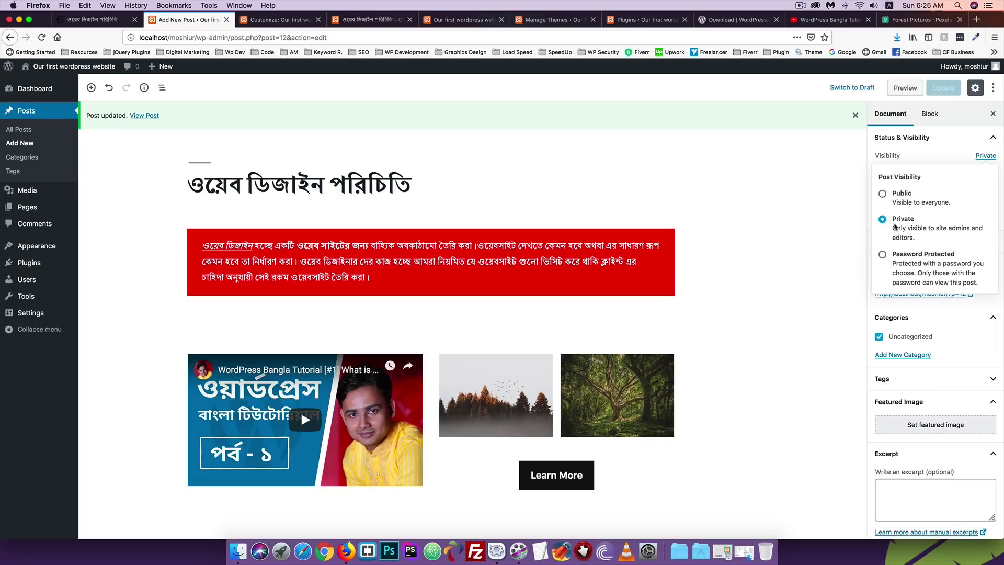
Switch visibility to Password Protected, enter a post password, and update the post.
{"action": "left_click", "coordinate": [882, 255]}
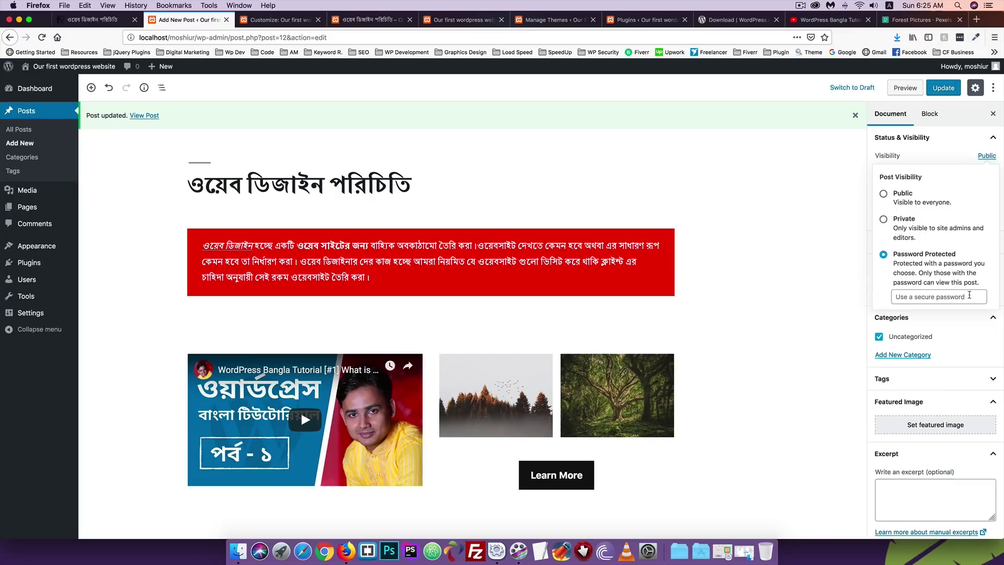
{"action": "left_click", "coordinate": [937, 296]}
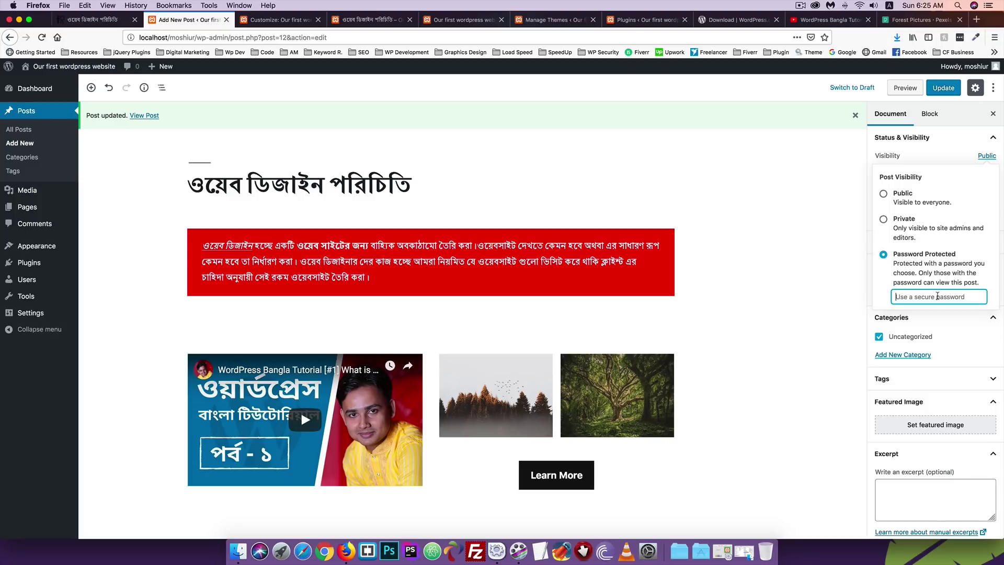
{"action": "type", "text": "1234"}
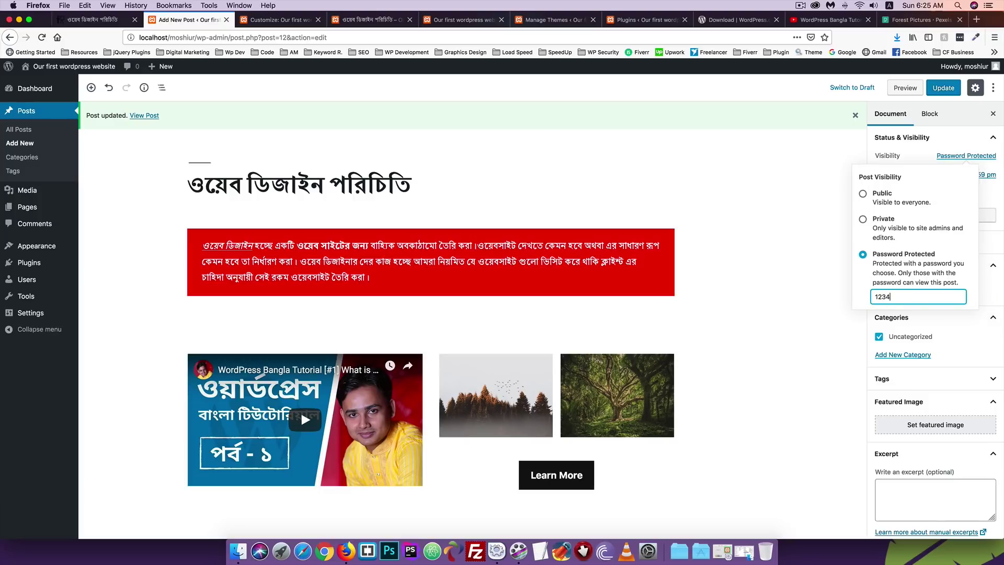
{"action": "type", "text": "5"}
{"action": "left_click", "coordinate": [938, 90]}
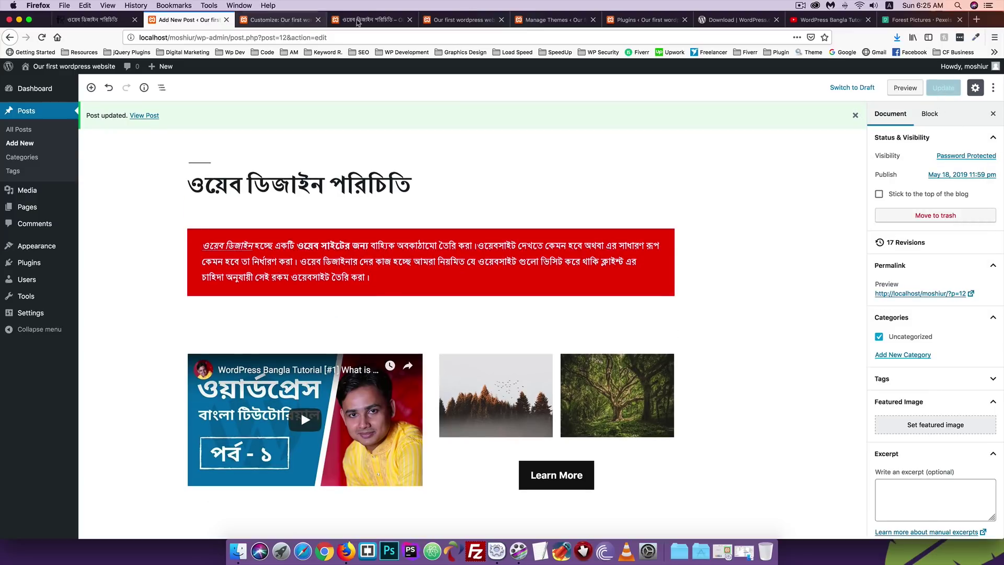
Reload the public post page to see the 'Protected:' title prefix.
{"action": "left_click", "coordinate": [371, 20]}
{"action": "left_click", "coordinate": [42, 38]}
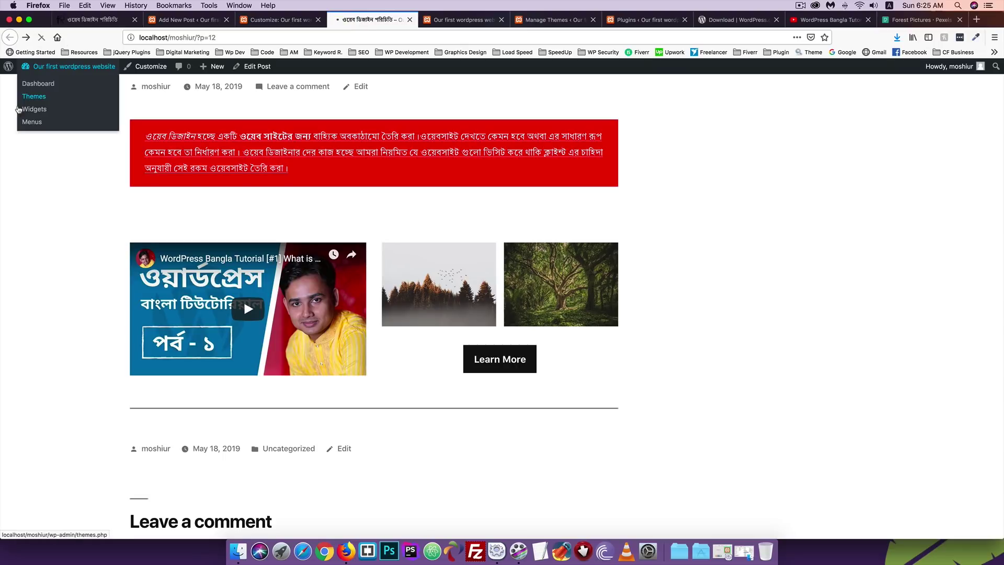
{"action": "scroll", "coordinate": [226, 204], "scroll_direction": "up", "scroll_amount": 3}
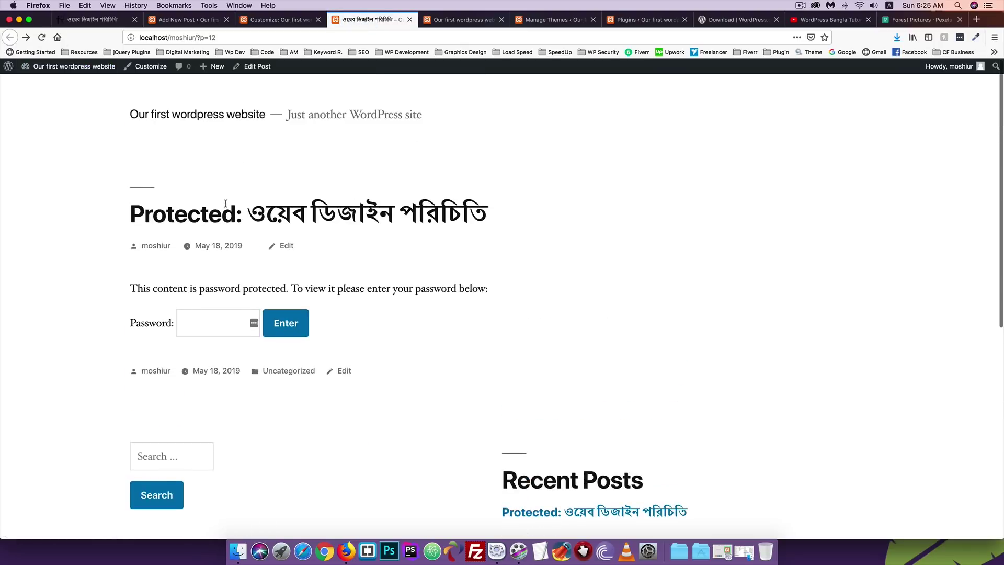
{"action": "left_click_drag", "start_coordinate": [242, 212], "coordinate": [116, 218]}
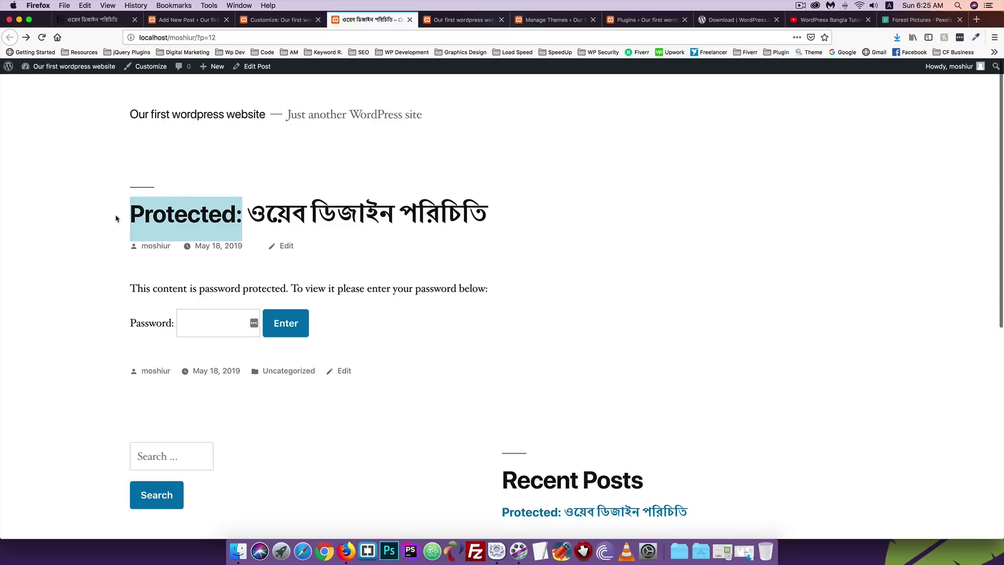
Unlock the post by entering its password, review the content, and return to the editor.
{"action": "left_click", "coordinate": [199, 324]}
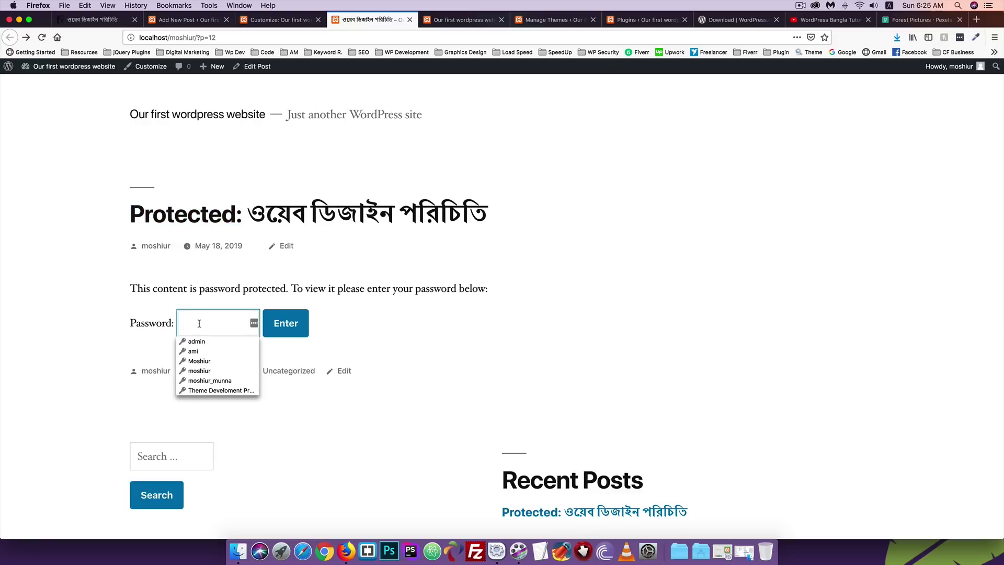
{"action": "type", "text": "12"}
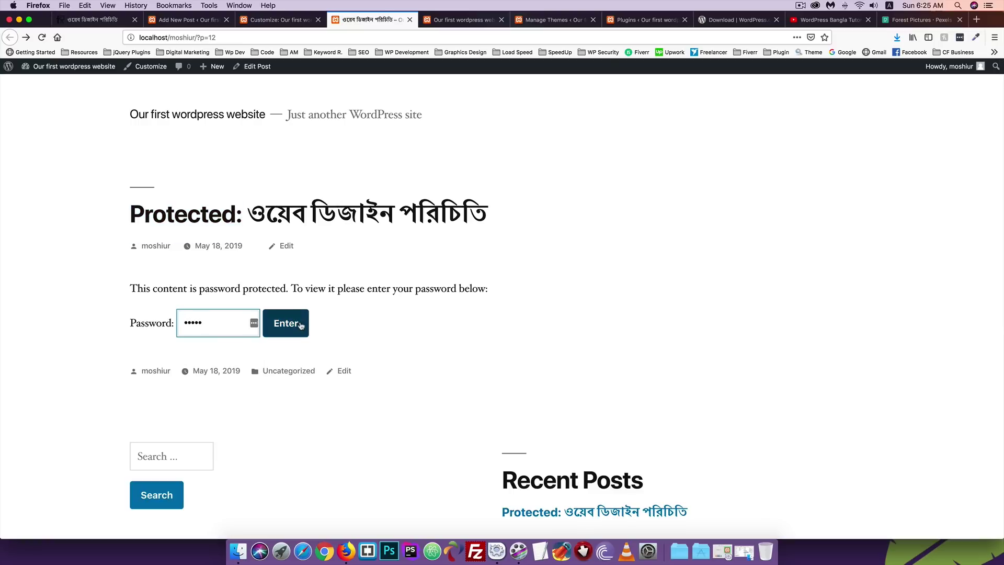
{"action": "left_click", "coordinate": [301, 324]}
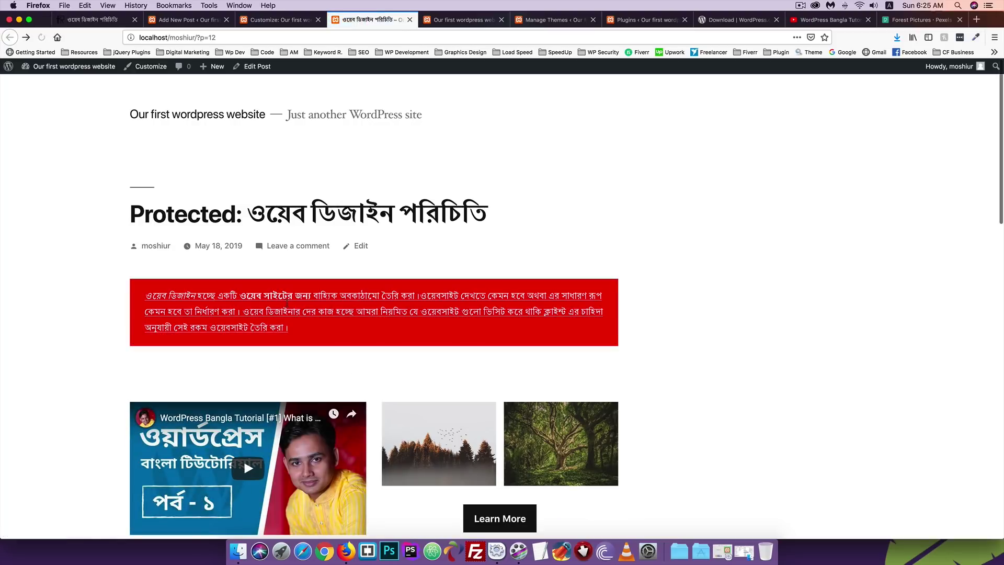
{"action": "scroll", "coordinate": [288, 301], "scroll_direction": "down", "scroll_amount": 5}
{"action": "scroll", "coordinate": [288, 307], "scroll_direction": "up", "scroll_amount": 5}
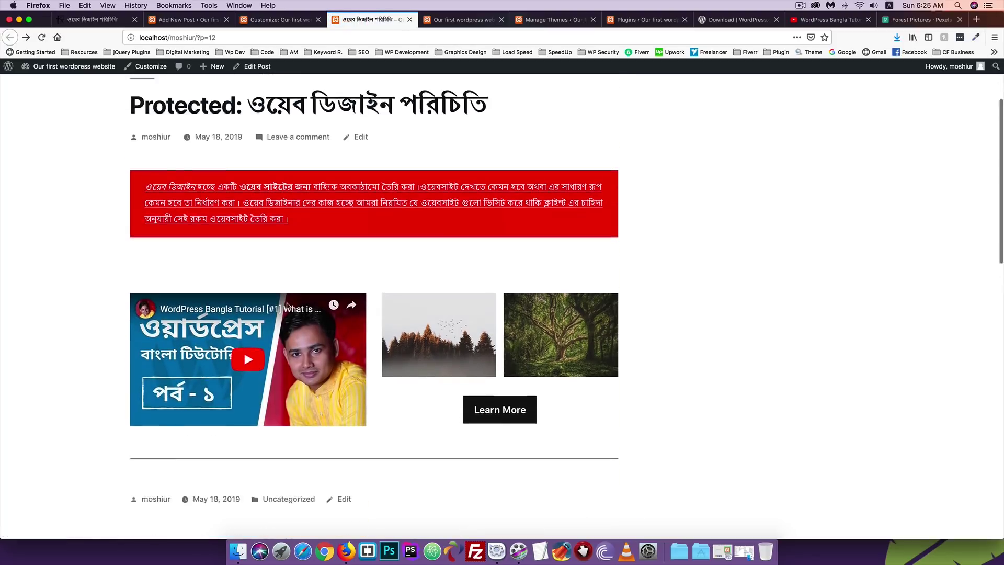
{"action": "left_click", "coordinate": [172, 20]}
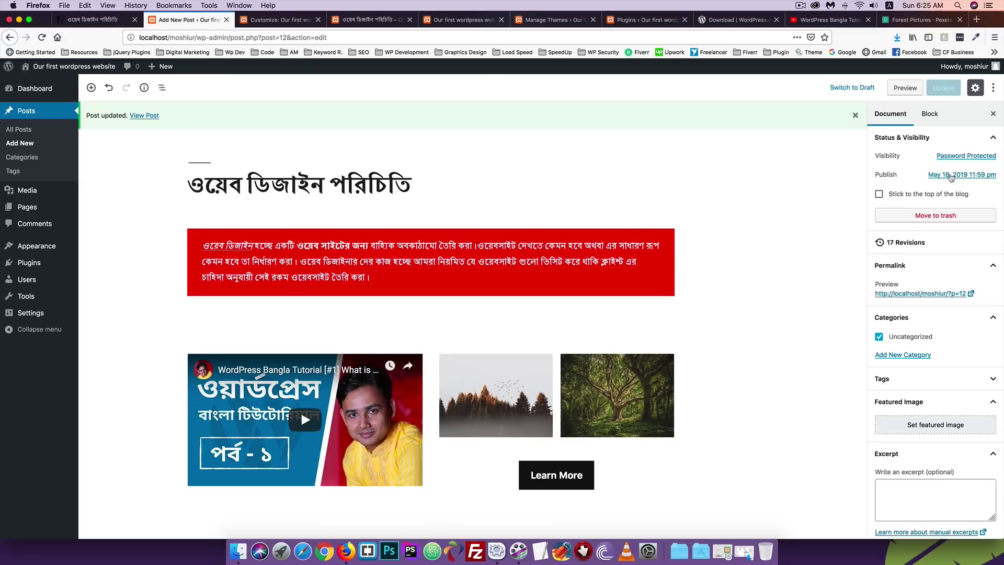
Set the post's visibility back to Public and update it.
{"action": "left_click", "coordinate": [953, 157]}
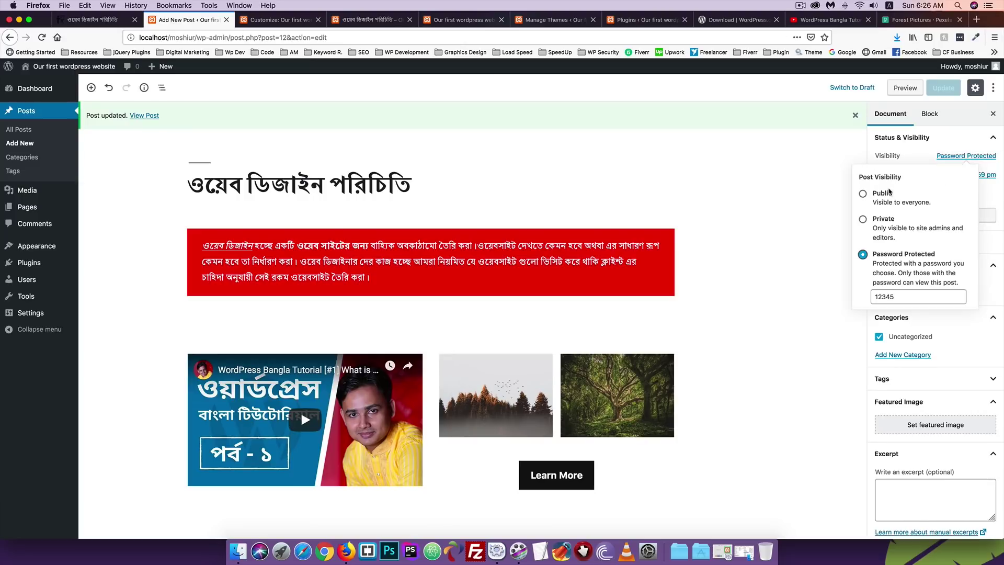
{"action": "left_click", "coordinate": [882, 193]}
{"action": "left_click", "coordinate": [951, 93]}
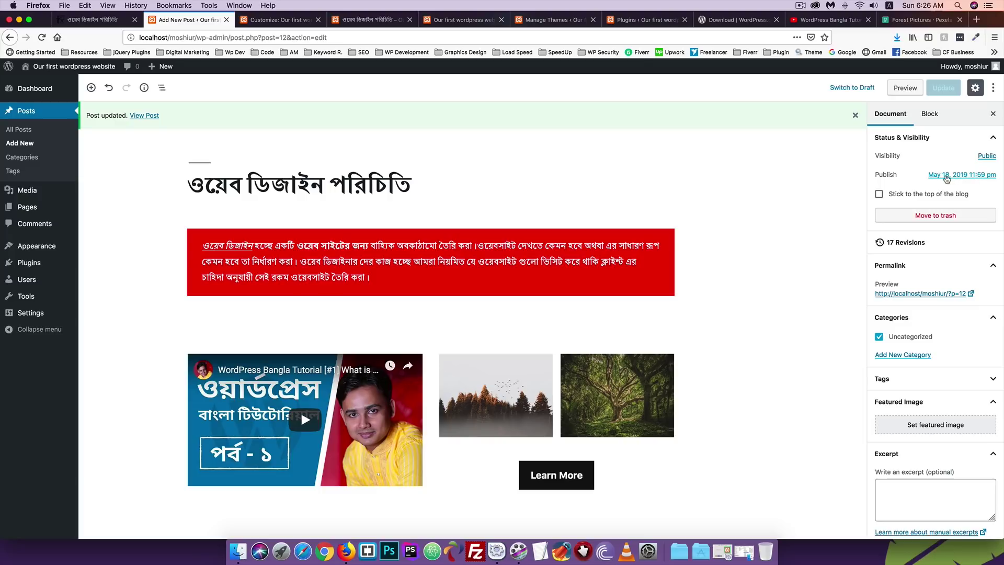
Change the publish date to April 18, 2019 and update the post.
{"action": "left_click", "coordinate": [947, 178]}
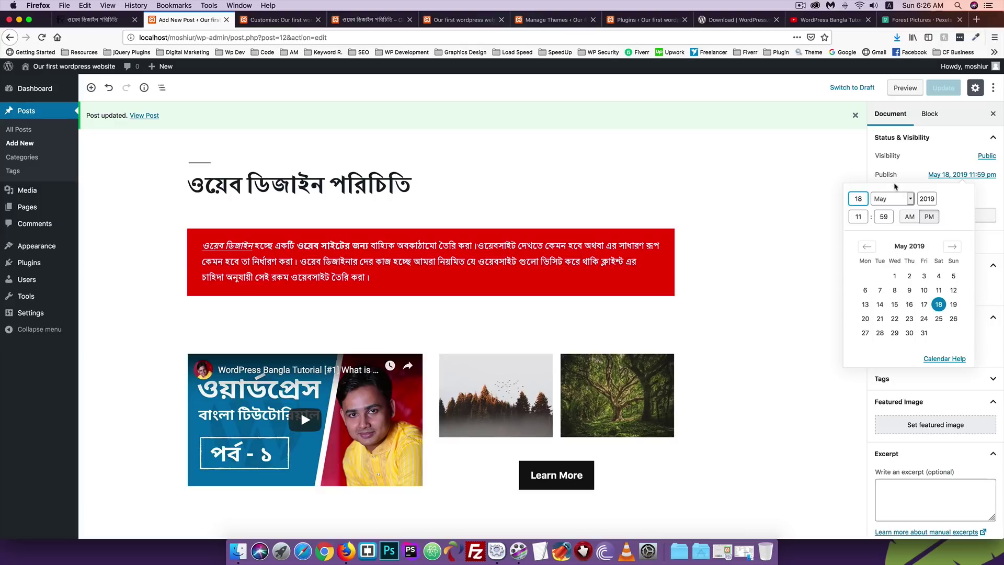
{"action": "left_click", "coordinate": [892, 199]}
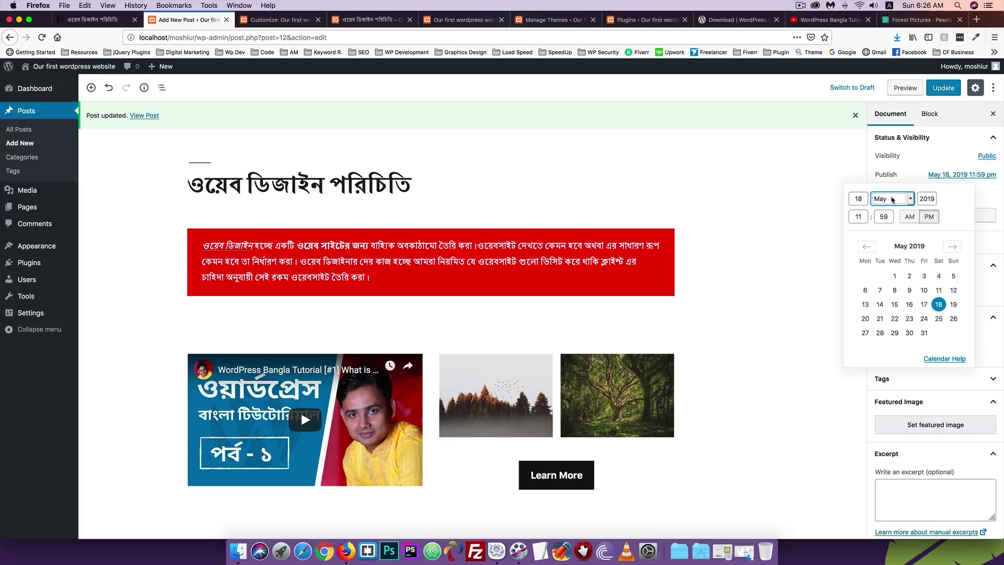
{"action": "left_click", "coordinate": [892, 199]}
{"action": "left_click", "coordinate": [890, 189]}
{"action": "left_click", "coordinate": [939, 162]}
{"action": "left_click", "coordinate": [943, 89]}
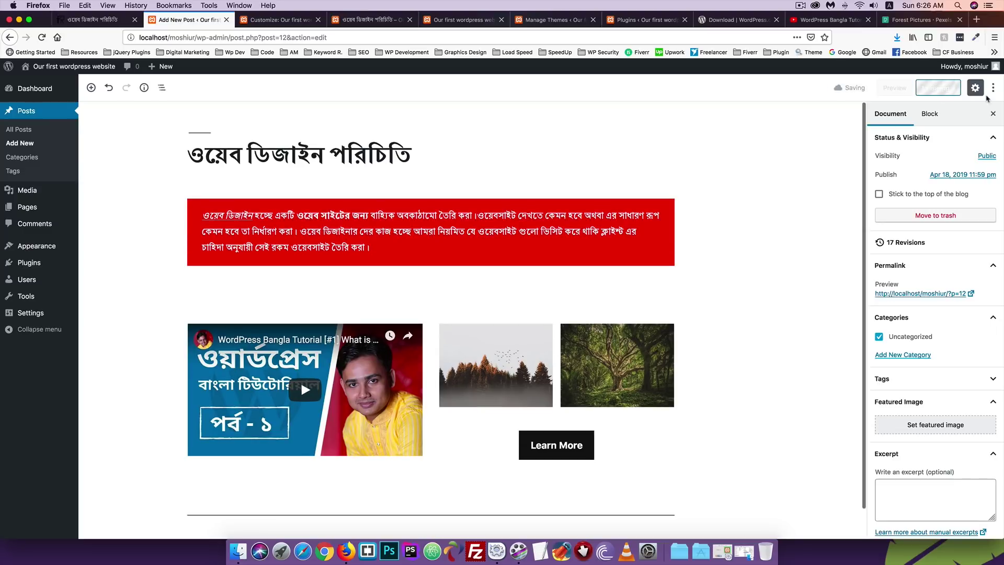
{"action": "left_click", "coordinate": [334, 20]}
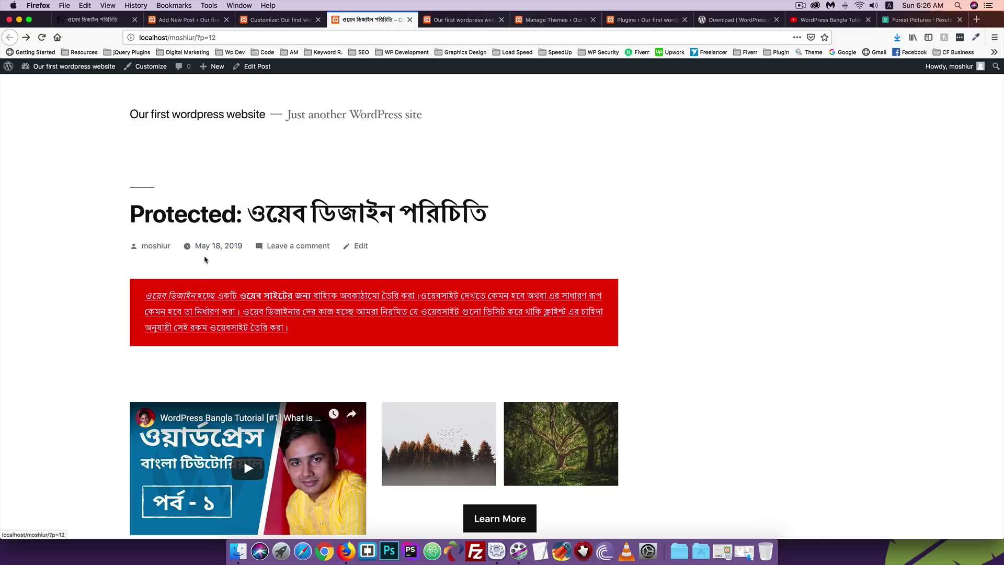
Reload the public post, then check the April 18 publish date in the editor.
{"action": "key", "text": "super+r"}
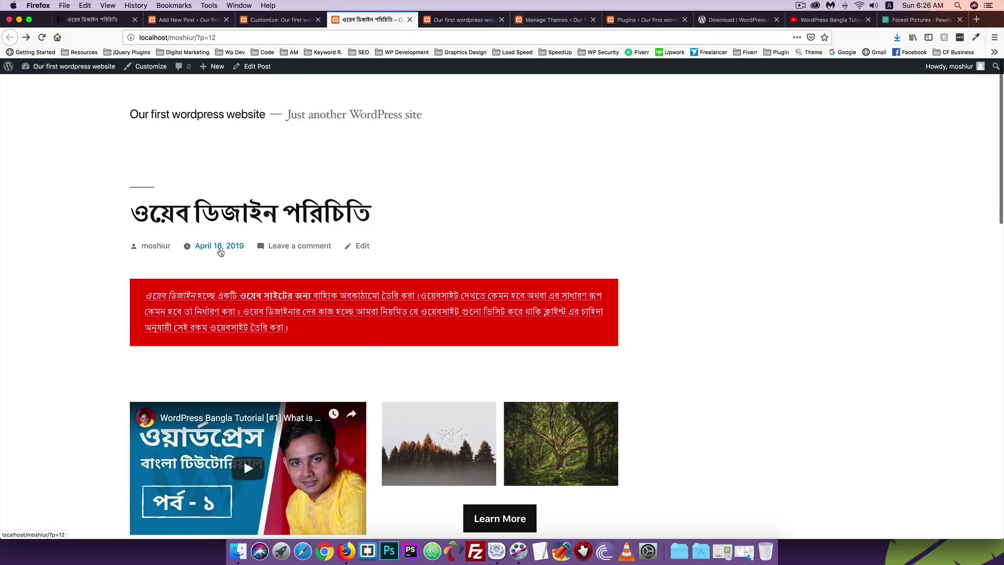
{"action": "left_click", "coordinate": [181, 21]}
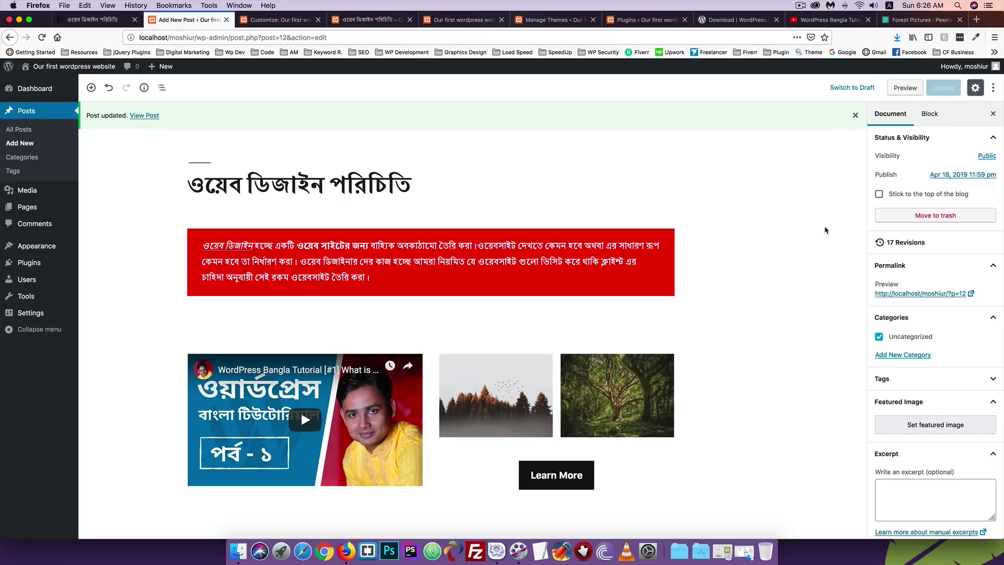
{"action": "left_click", "coordinate": [956, 174]}
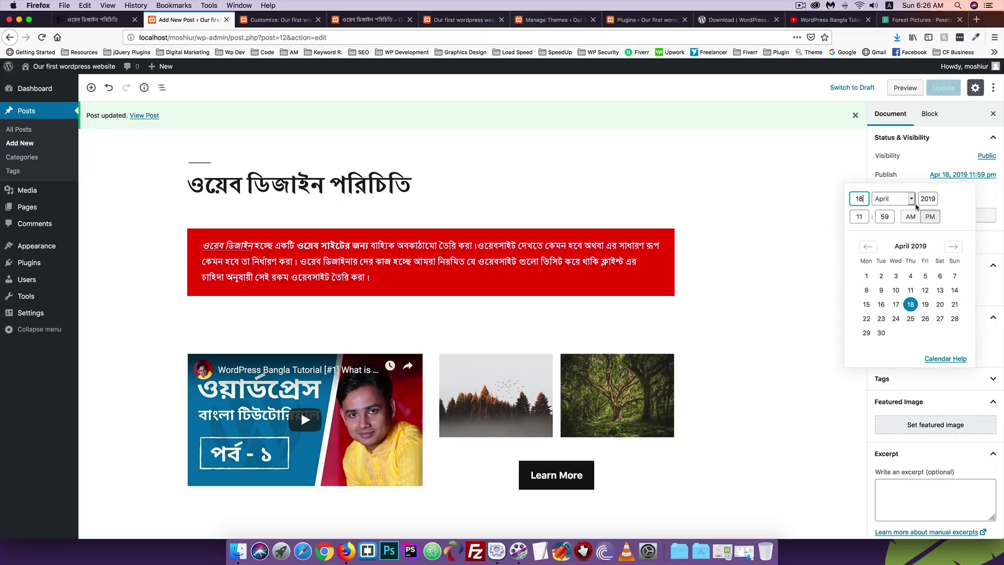
{"action": "left_click", "coordinate": [946, 171]}
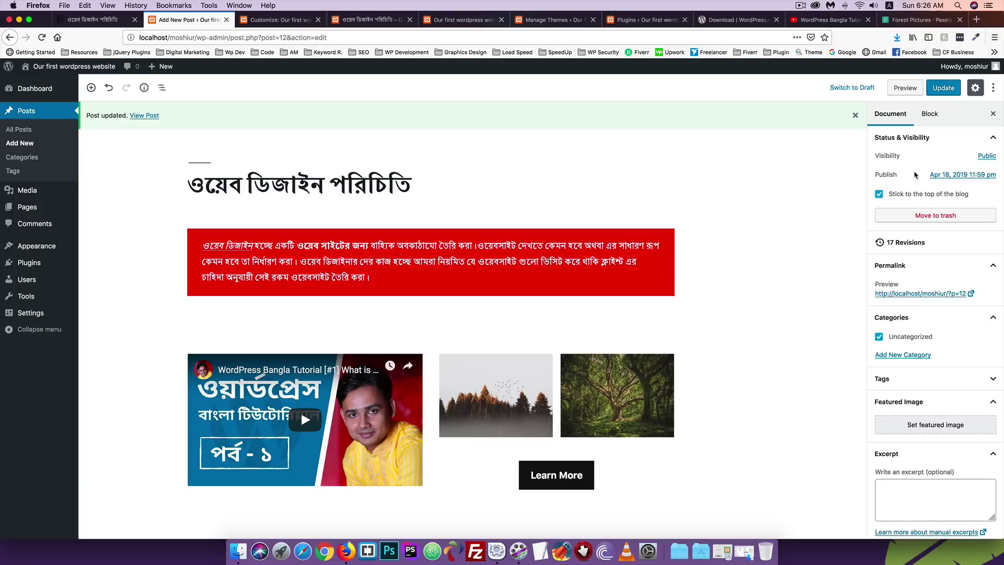
Review the post's public page by scrolling through it.
{"action": "left_click", "coordinate": [340, 20]}
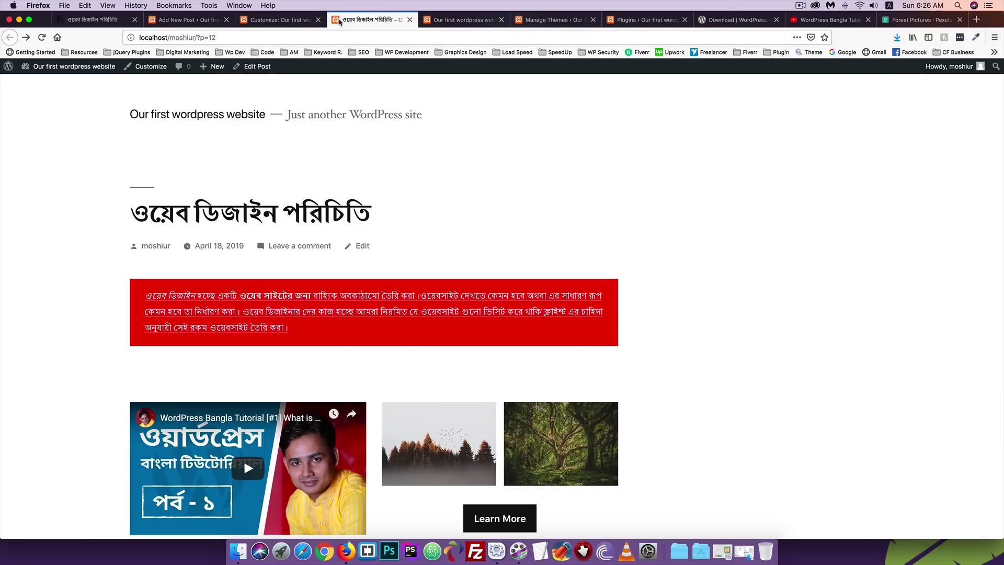
{"action": "scroll", "coordinate": [234, 197], "scroll_direction": "down", "scroll_amount": 3}
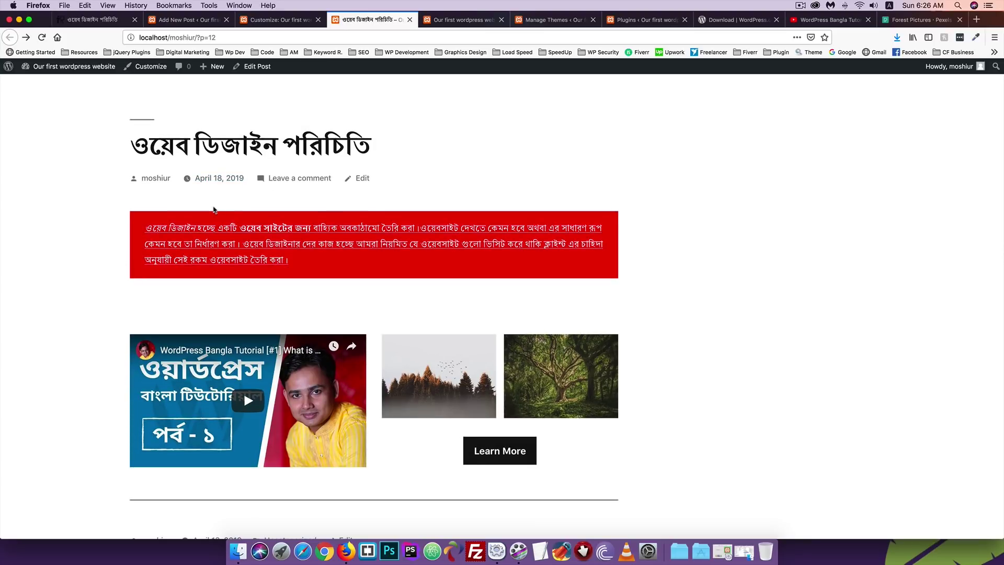
{"action": "scroll", "coordinate": [111, 280], "scroll_direction": "up", "scroll_amount": 3}
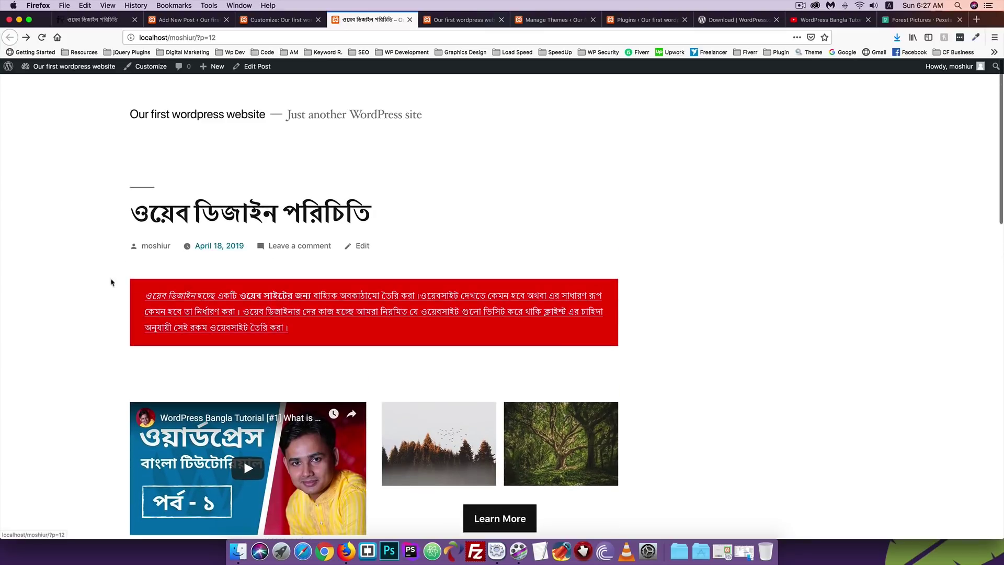
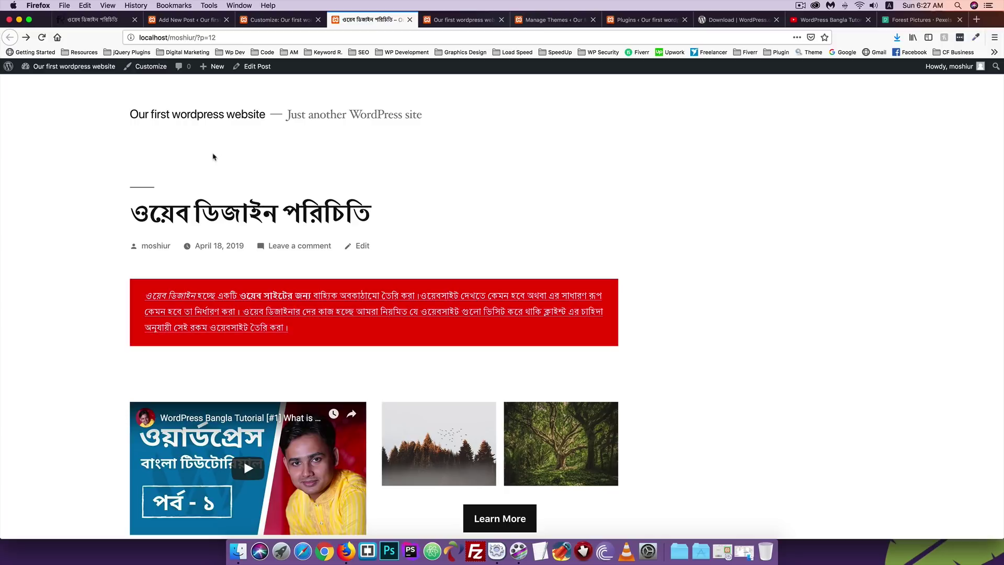
Save the Bengali post's latest changes with Update.
{"action": "scroll", "coordinate": [202, 266], "scroll_direction": "down", "scroll_amount": 3}
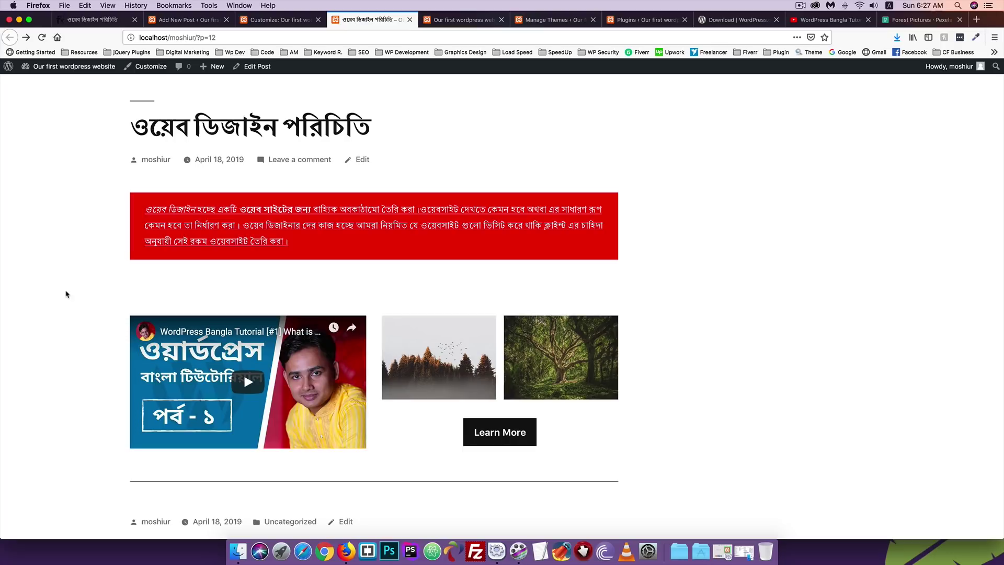
{"action": "scroll", "coordinate": [65, 294], "scroll_direction": "up", "scroll_amount": 3}
{"action": "left_click", "coordinate": [281, 20]}
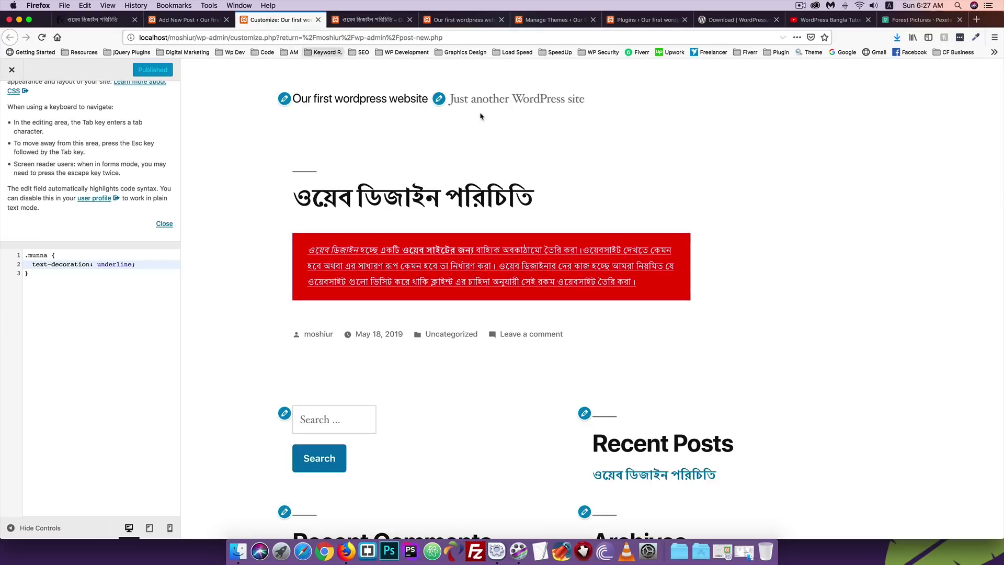
{"action": "left_click", "coordinate": [183, 20]}
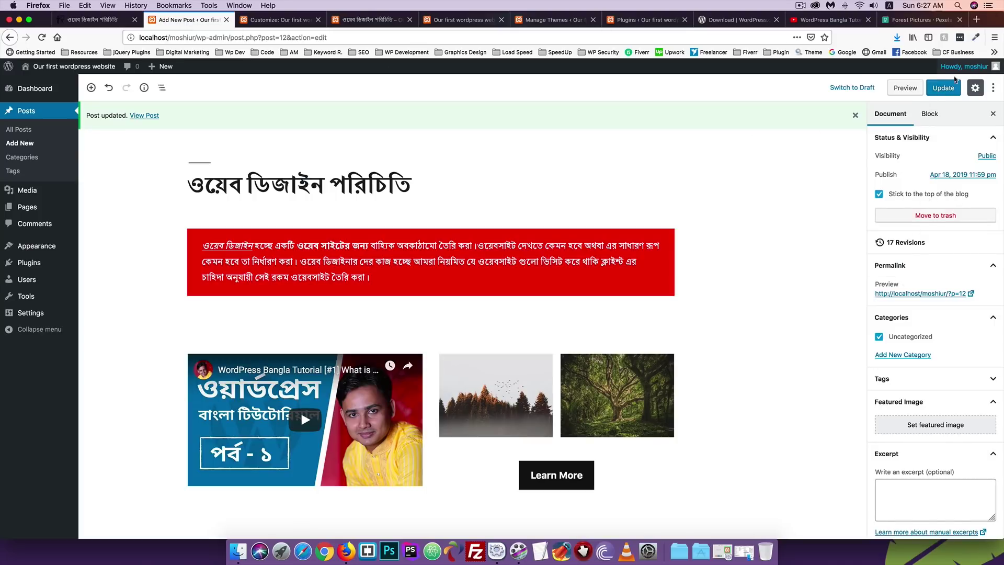
{"action": "left_click", "coordinate": [951, 87]}
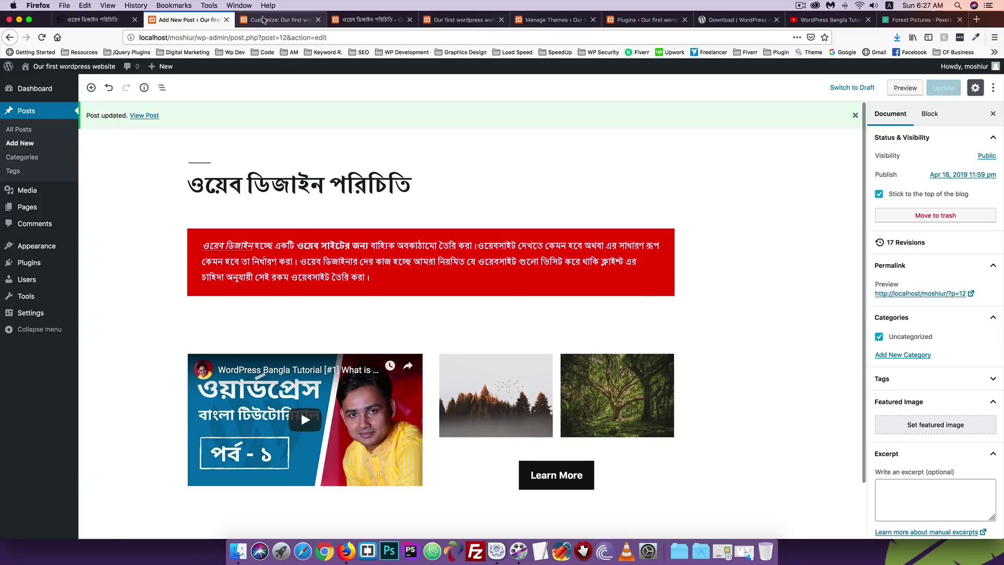
Reload the live Bengali post page and scroll through it to verify the saved changes.
{"action": "left_click", "coordinate": [263, 19]}
{"action": "left_click", "coordinate": [368, 19]}
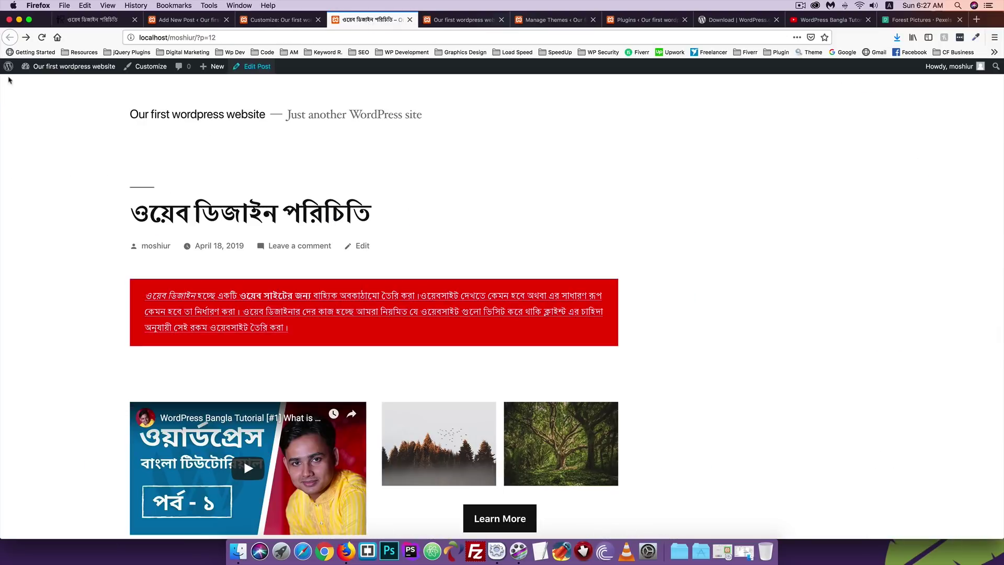
{"action": "left_click", "coordinate": [41, 37]}
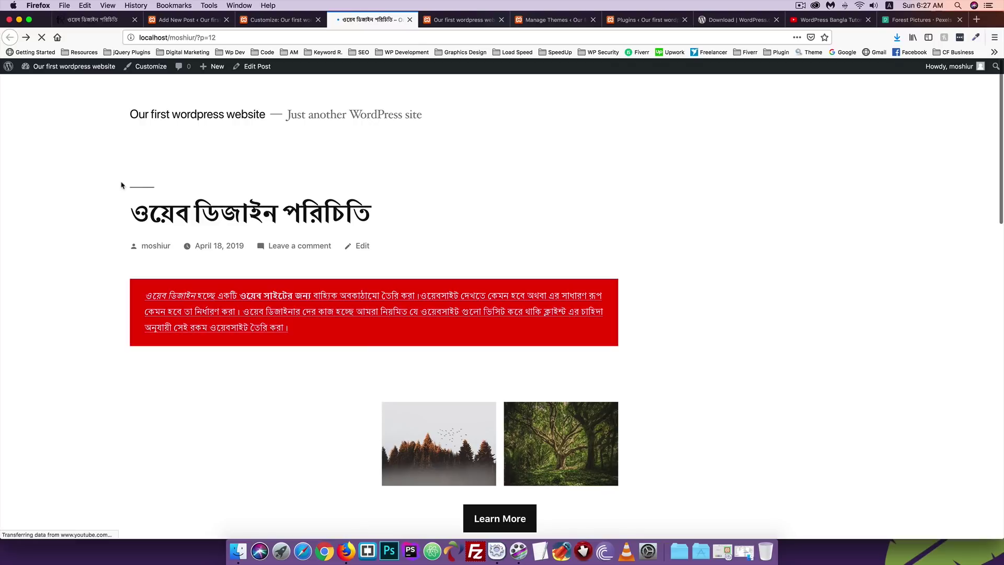
{"action": "scroll", "coordinate": [120, 186], "scroll_direction": "down", "scroll_amount": 3}
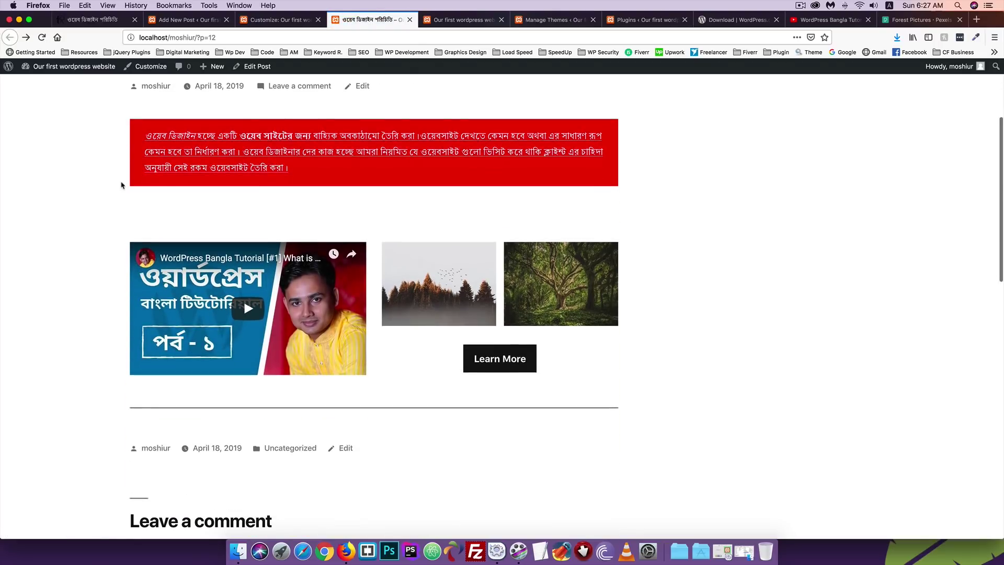
{"action": "scroll", "coordinate": [122, 186], "scroll_direction": "down", "scroll_amount": 3}
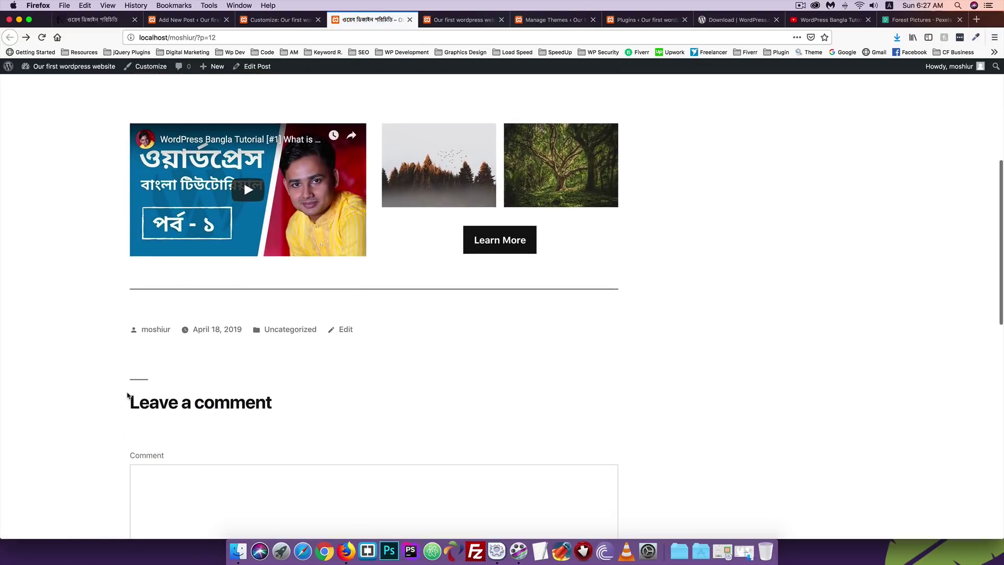
{"action": "scroll", "coordinate": [127, 395], "scroll_direction": "up", "scroll_amount": 6}
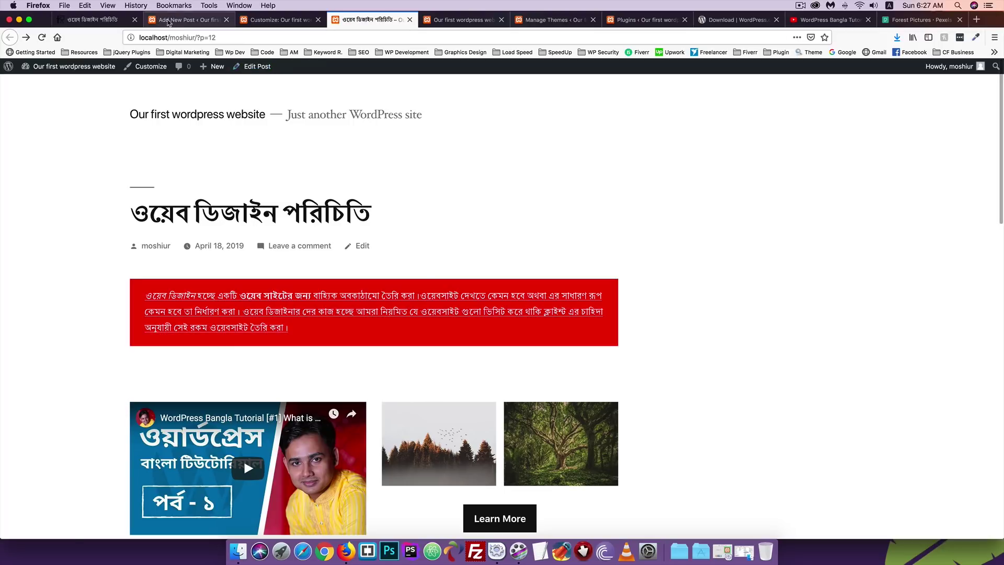
Open the All Posts list in a new tab and move that tab to second position.
{"action": "left_click", "coordinate": [168, 21]}
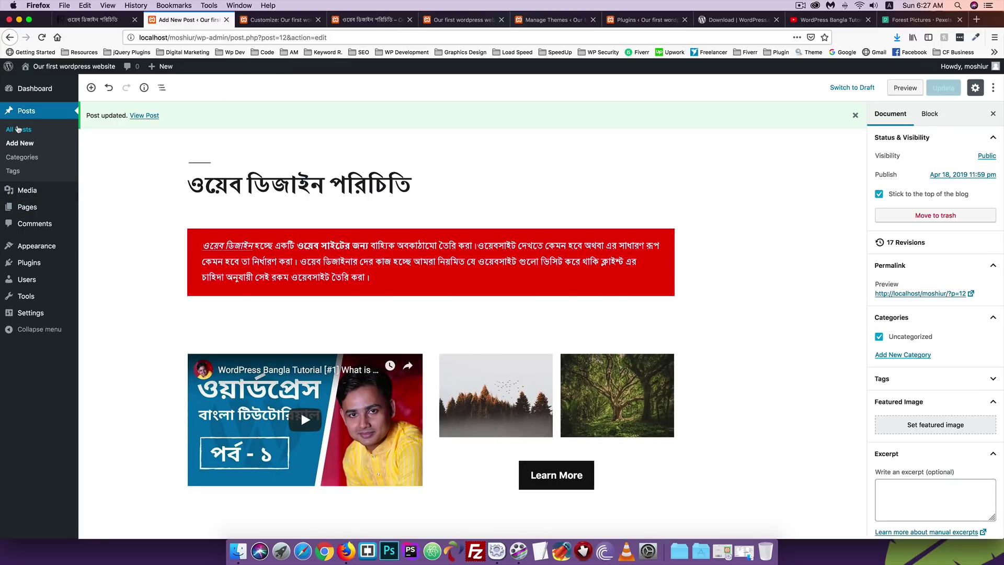
{"action": "right_click", "coordinate": [18, 129]}
{"action": "left_click", "coordinate": [42, 136]}
{"action": "left_click_drag", "start_coordinate": [251, 20], "coordinate": [149, 22]}
Publish a new empty post titled 'Test', then reload the live Bengali post page.
{"action": "left_click", "coordinate": [138, 91]}
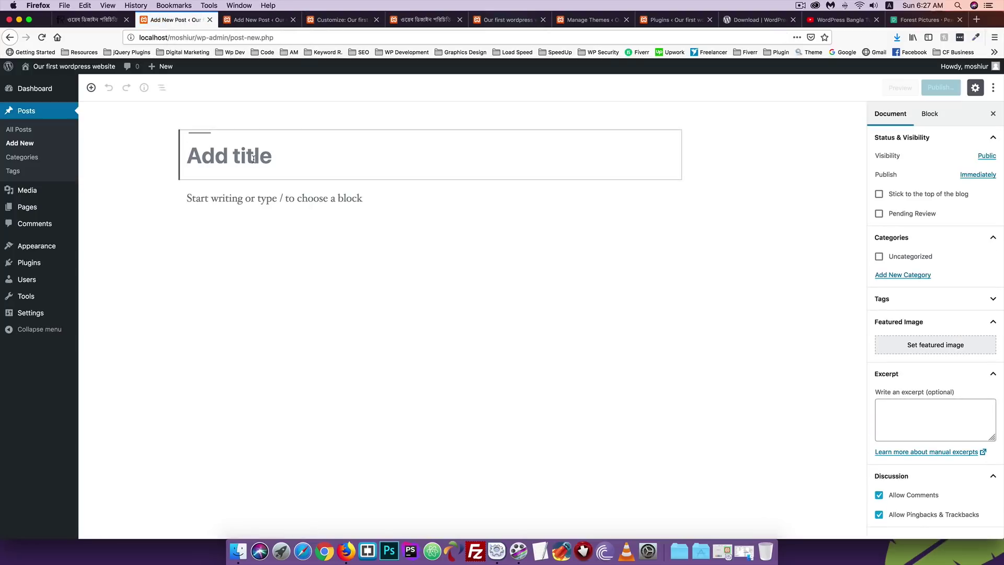
{"action": "type", "text": "Test"}
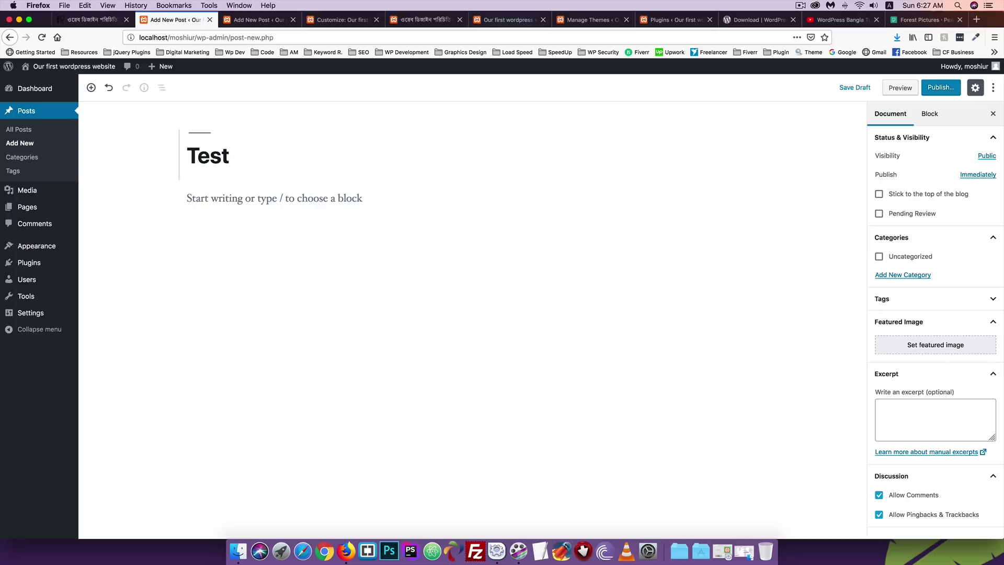
{"action": "left_click", "coordinate": [939, 88]}
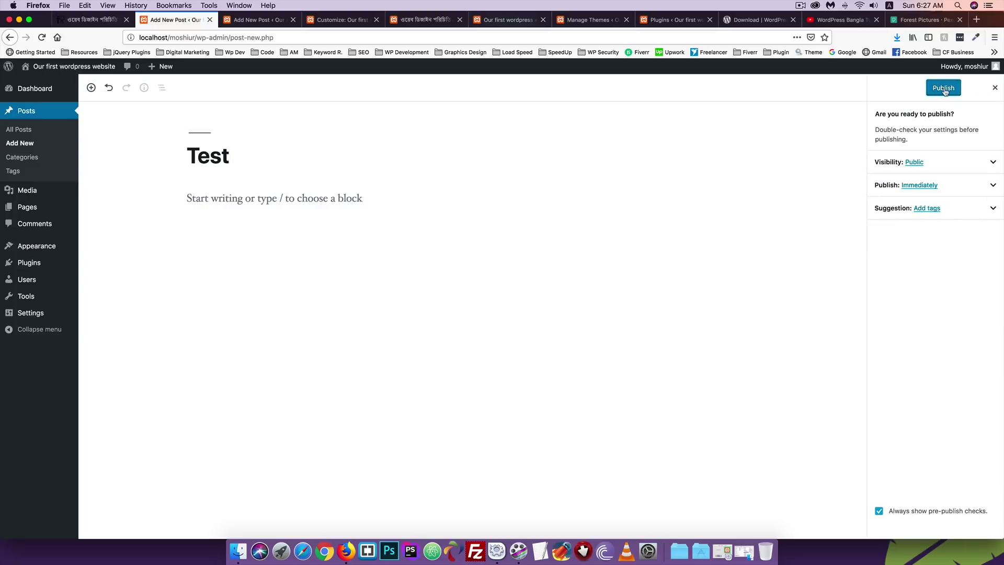
{"action": "left_click", "coordinate": [935, 89]}
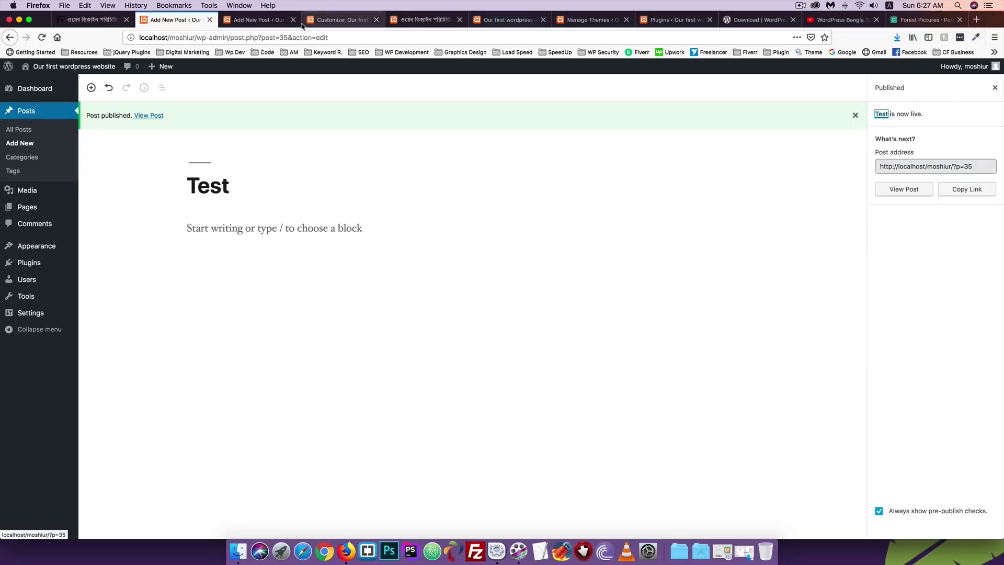
{"action": "left_click", "coordinate": [409, 21]}
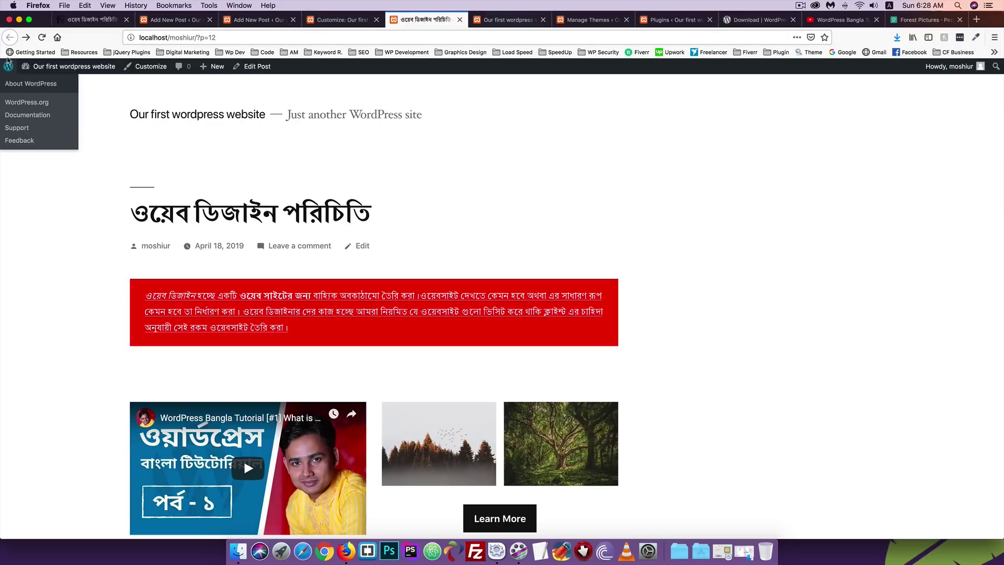
{"action": "left_click", "coordinate": [42, 37]}
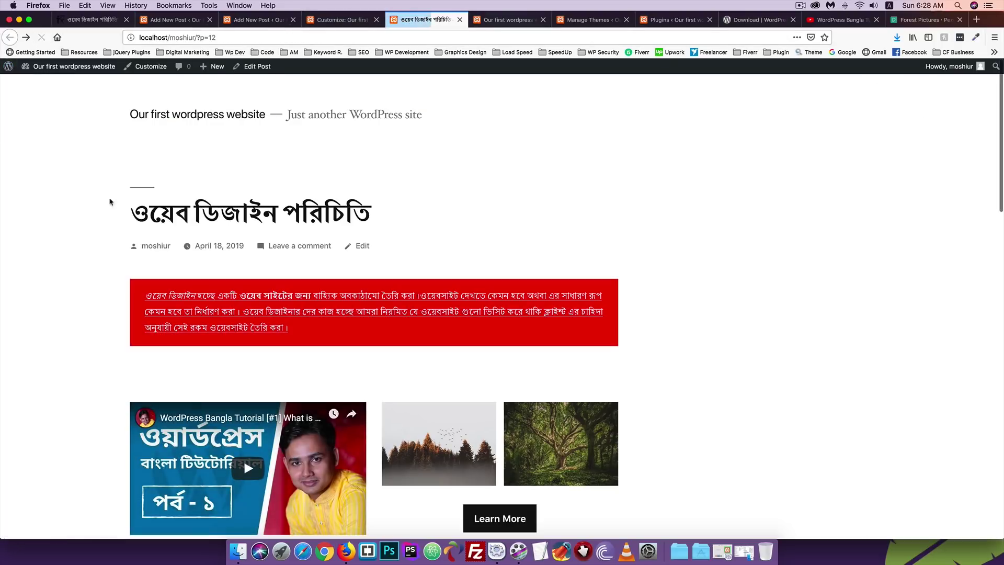
{"action": "scroll", "coordinate": [164, 230], "scroll_direction": "down", "scroll_amount": 10}
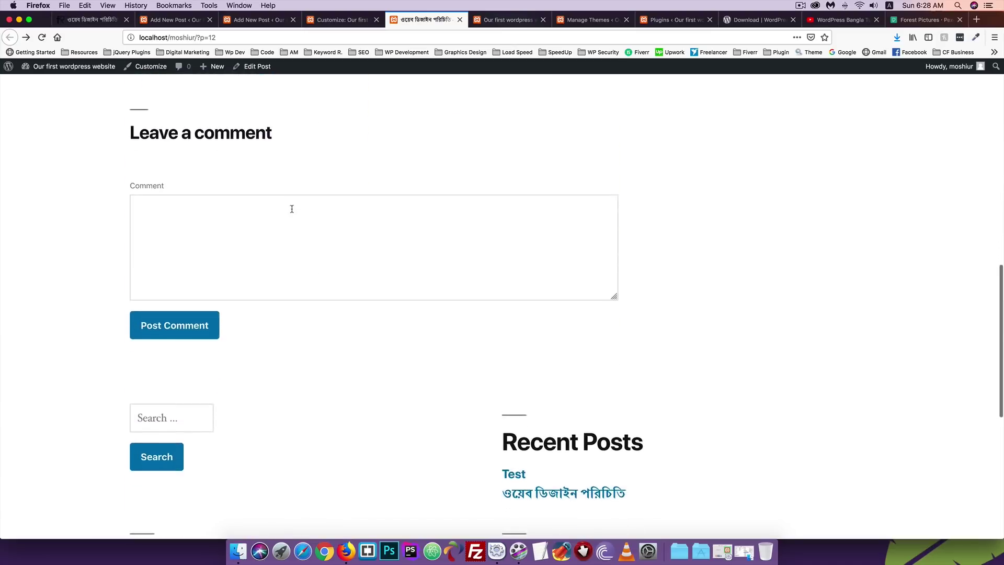
{"action": "scroll", "coordinate": [164, 230], "scroll_direction": "up", "scroll_amount": 3}
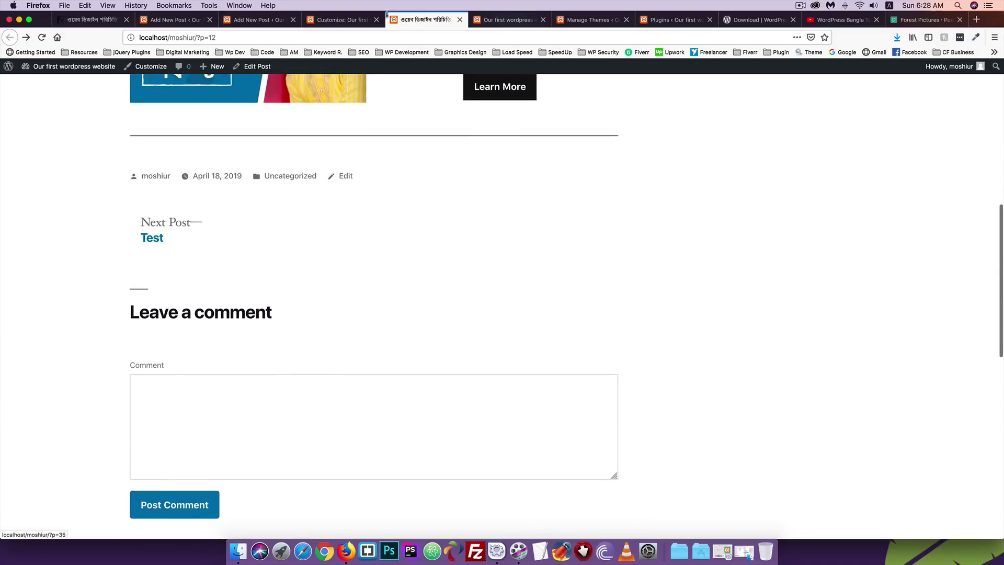
Untick 'Stick to the top of the blog' on the Bengali post, update, and reload its page.
{"action": "left_click", "coordinate": [276, 21]}
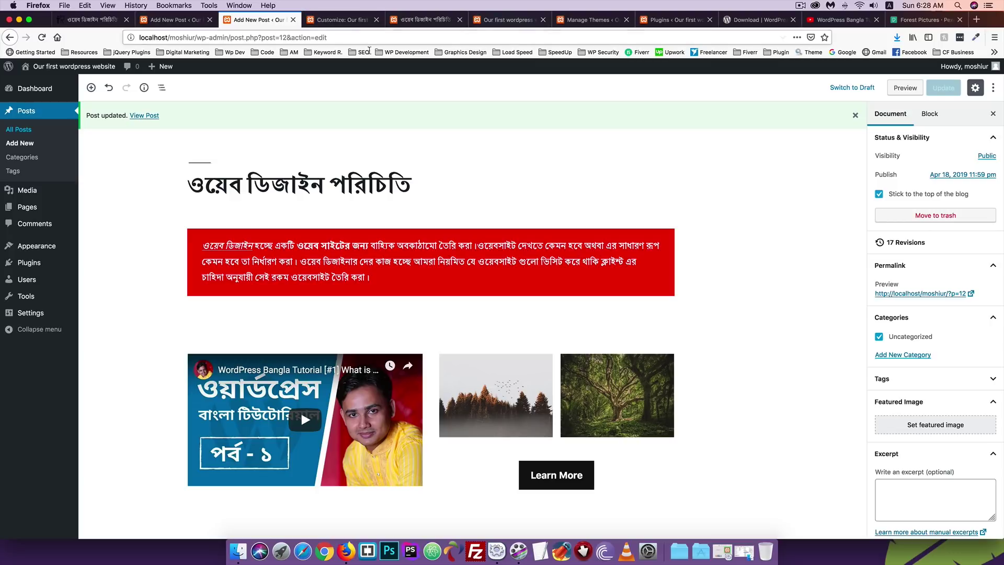
{"action": "left_click", "coordinate": [879, 194]}
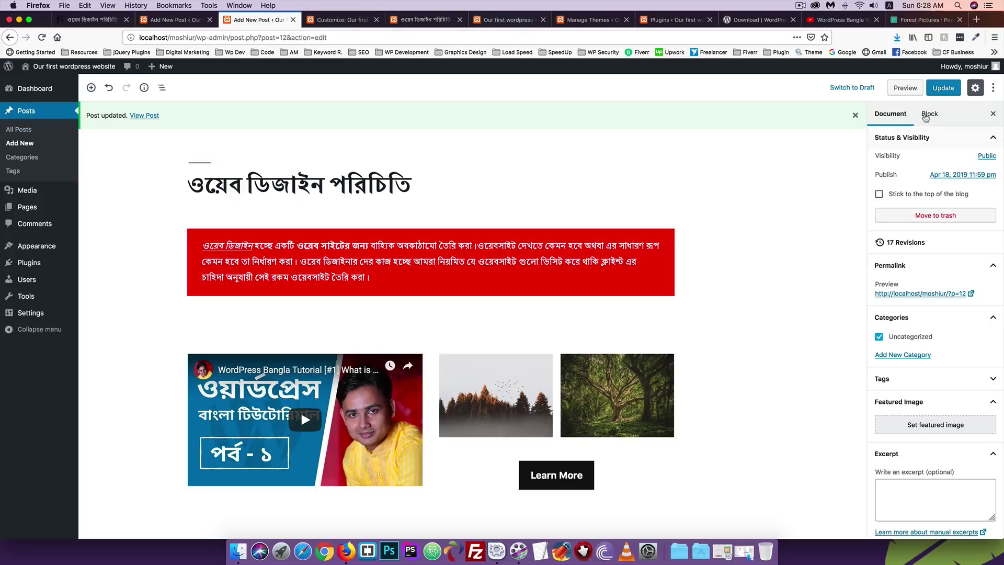
{"action": "left_click", "coordinate": [938, 90]}
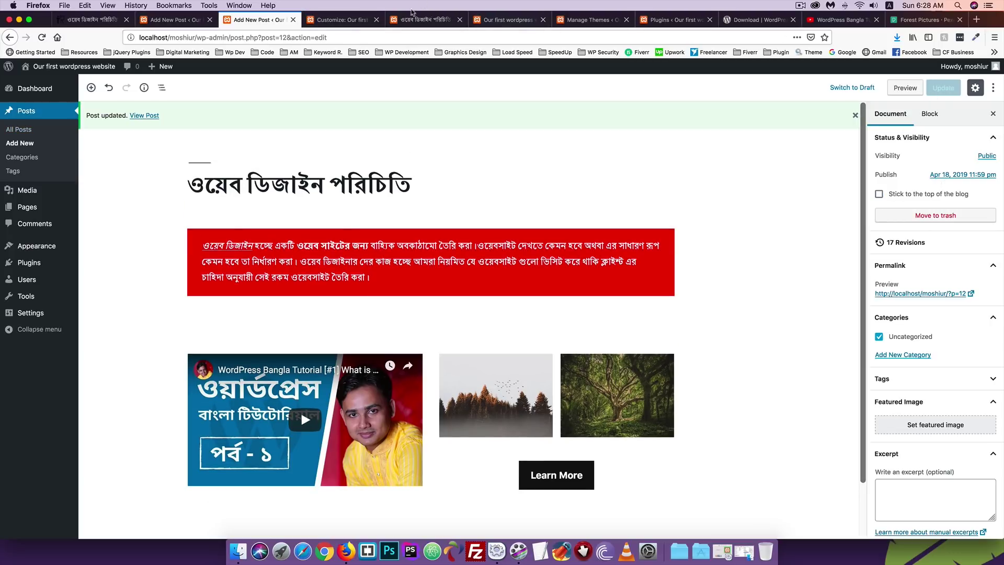
{"action": "left_click", "coordinate": [420, 20]}
{"action": "left_click", "coordinate": [44, 40]}
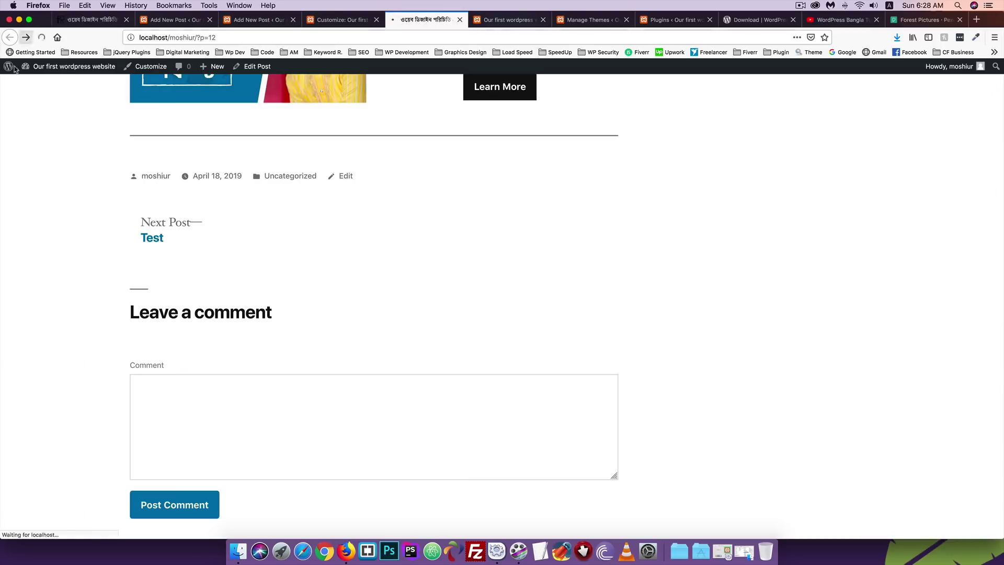
{"action": "scroll", "coordinate": [56, 248], "scroll_direction": "up", "scroll_amount": 10}
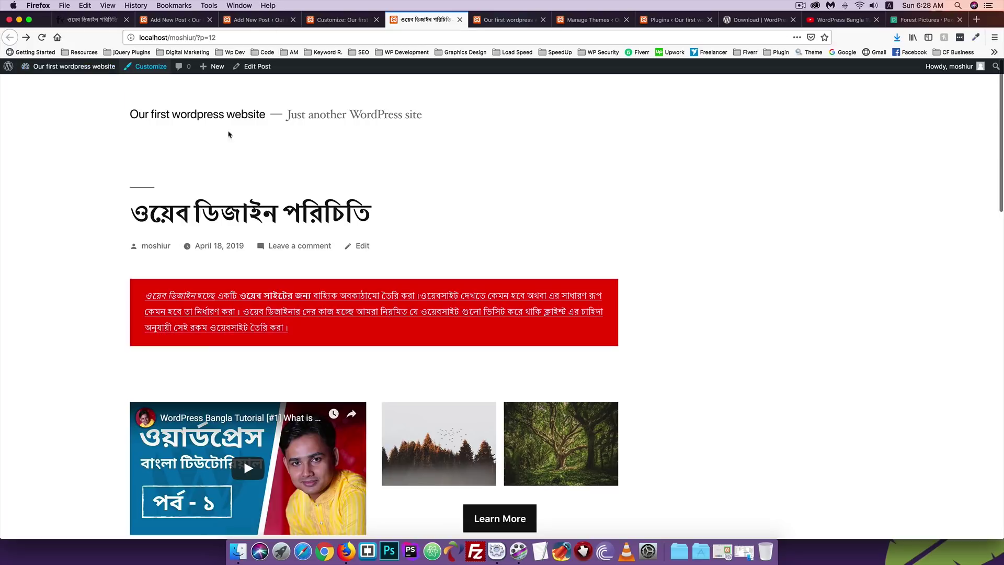
Publish another new empty post titled 'Test 2'.
{"action": "left_click", "coordinate": [155, 20]}
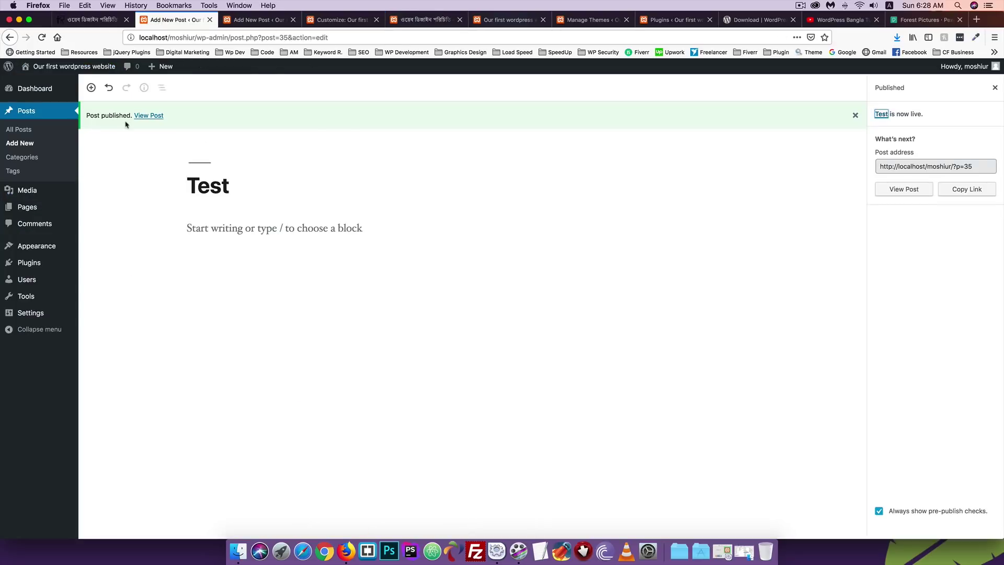
{"action": "left_click", "coordinate": [20, 145]}
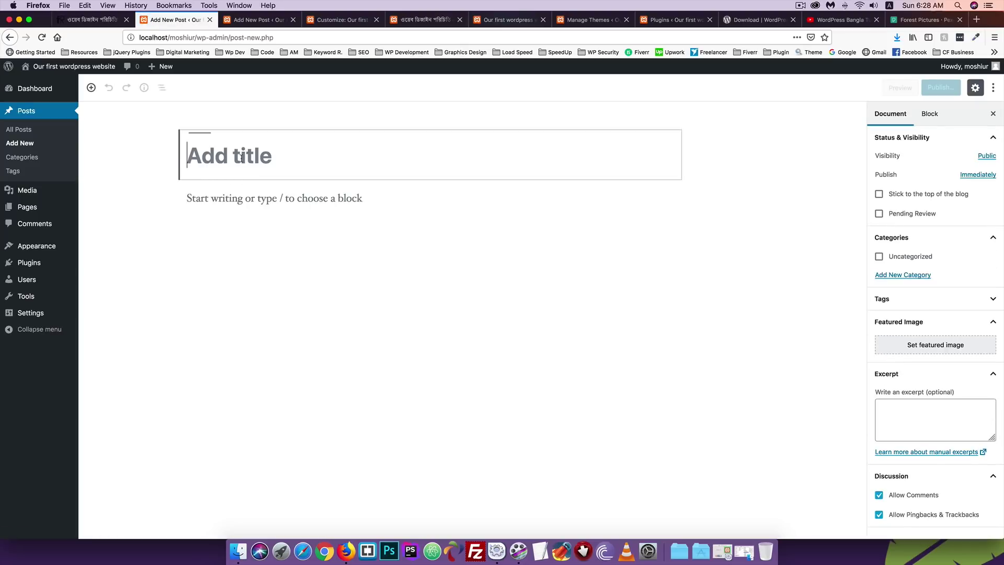
{"action": "type", "text": "Test"}
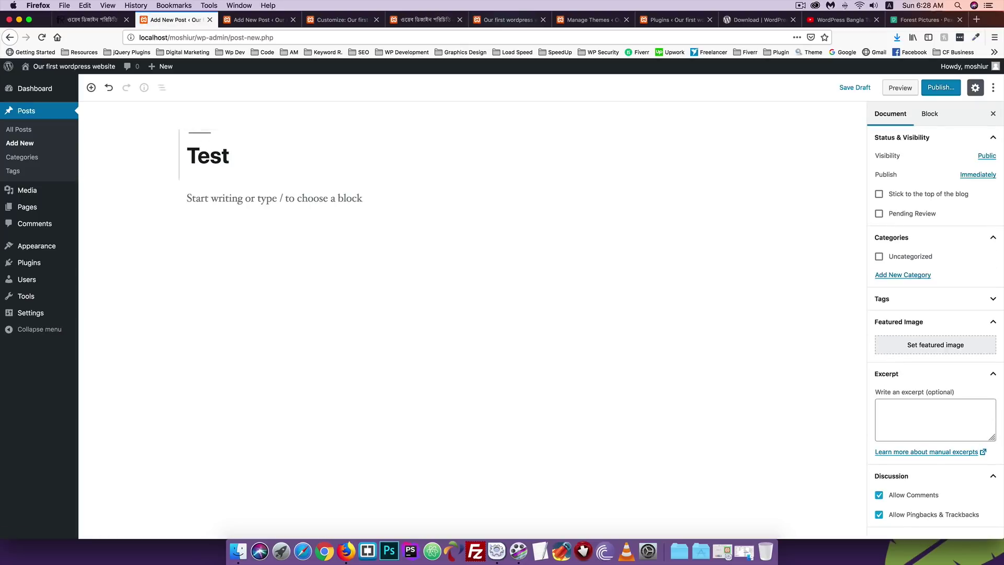
{"action": "type", "text": " 2"}
{"action": "left_click", "coordinate": [948, 92]}
{"action": "left_click", "coordinate": [946, 90]}
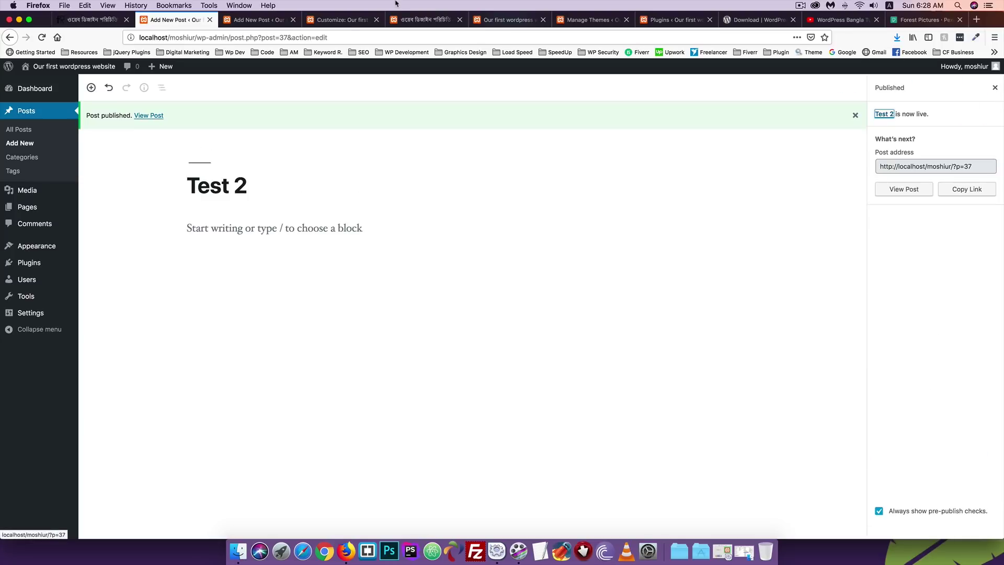
Reload the live Bengali post page, then show the site's front page.
{"action": "left_click", "coordinate": [412, 21]}
{"action": "left_click", "coordinate": [41, 37]}
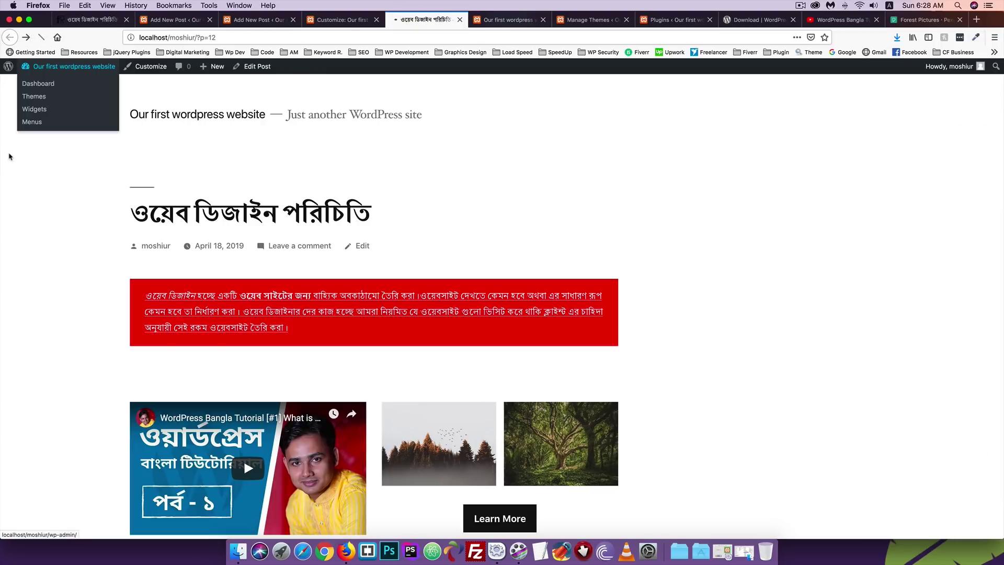
{"action": "scroll", "coordinate": [8, 157], "scroll_direction": "down", "scroll_amount": 6}
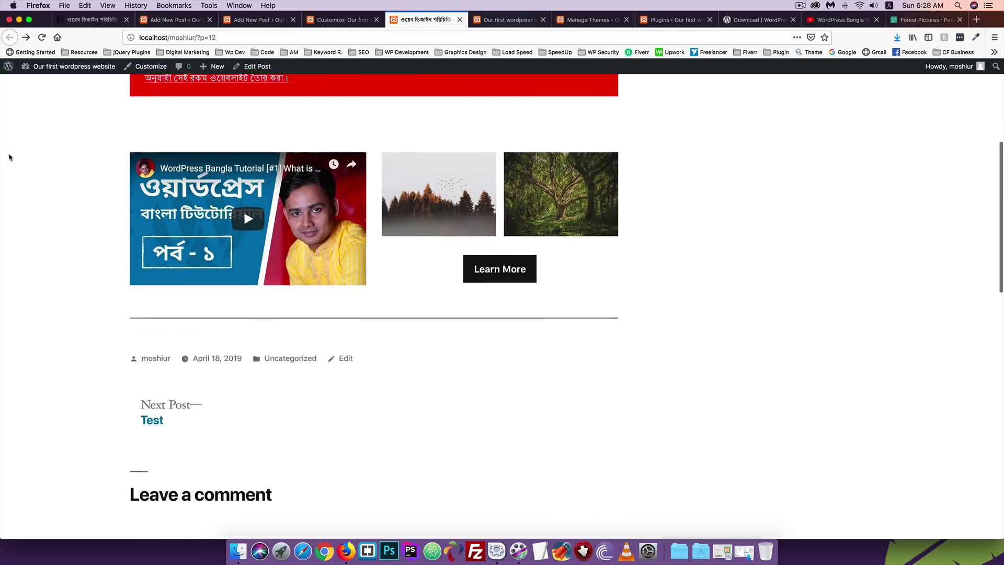
{"action": "scroll", "coordinate": [9, 157], "scroll_direction": "up", "scroll_amount": 7}
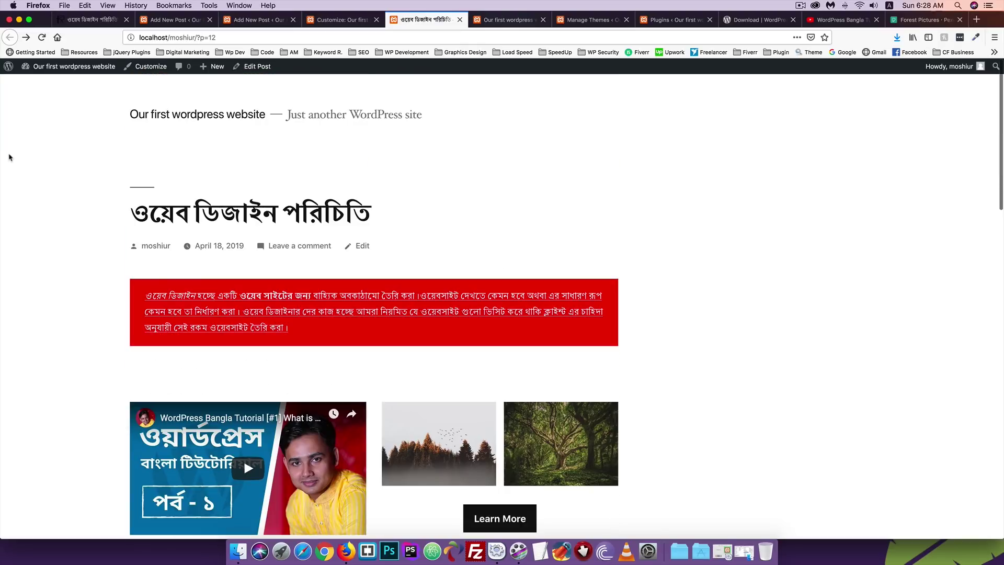
{"action": "left_click", "coordinate": [172, 20]}
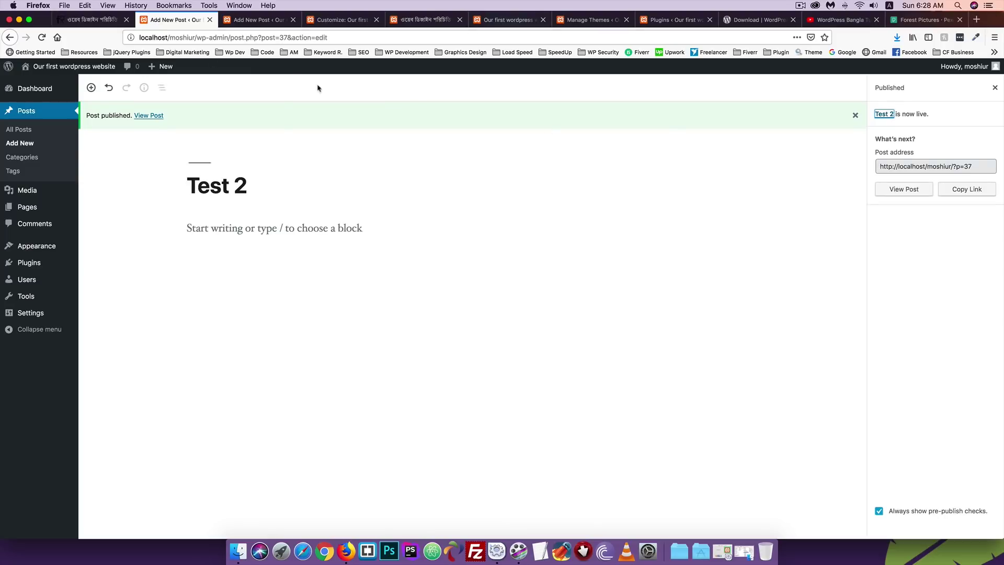
{"action": "key", "text": "super+5"}
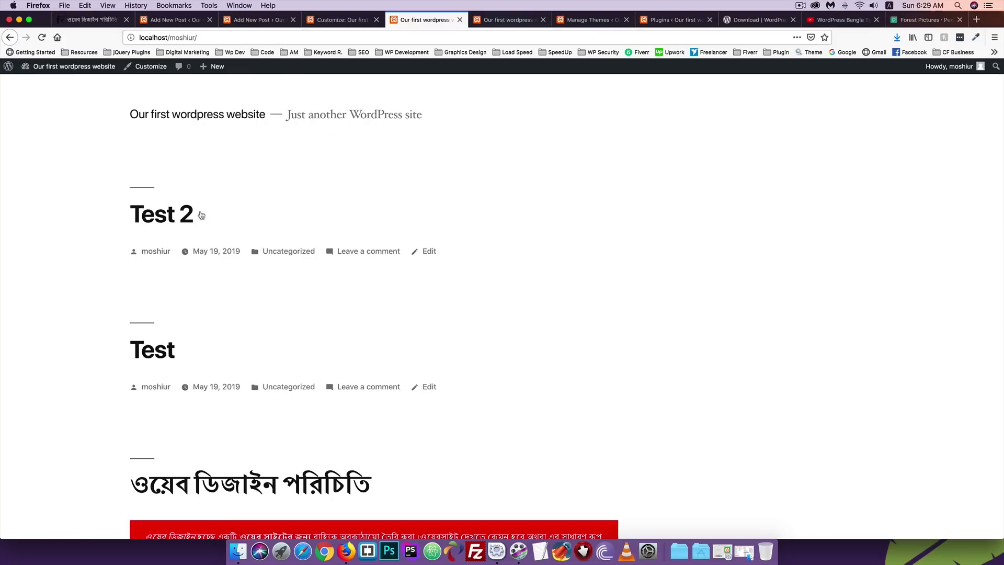
{"action": "scroll", "coordinate": [186, 251], "scroll_direction": "down", "scroll_amount": 4}
{"action": "left_click", "coordinate": [267, 267]}
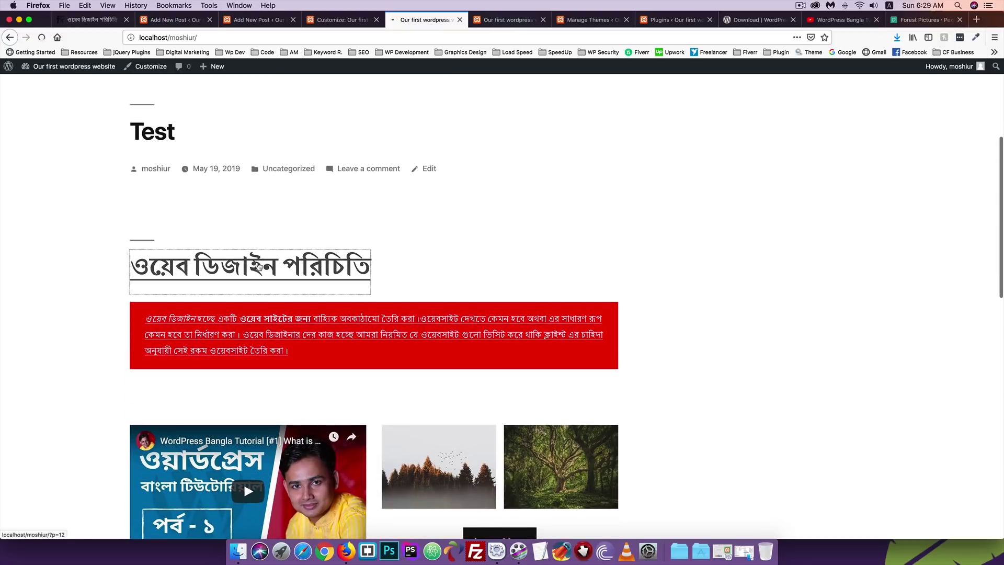
{"action": "scroll", "coordinate": [304, 221], "scroll_direction": "down", "scroll_amount": 8}
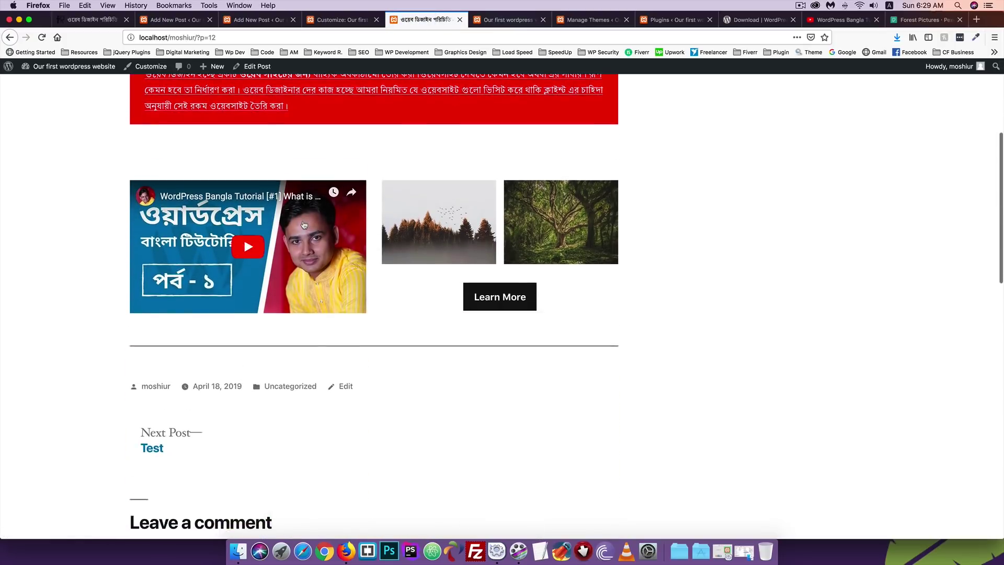
{"action": "scroll", "coordinate": [303, 221], "scroll_direction": "up", "scroll_amount": 8}
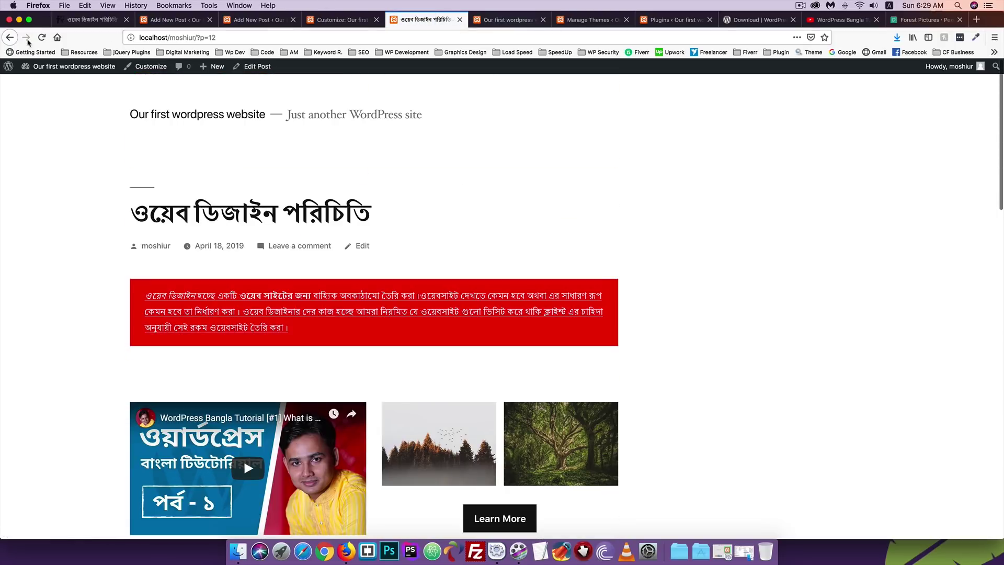
{"action": "left_click_drag", "start_coordinate": [196, 38], "coordinate": [300, 36]}
{"action": "key", "text": "BackSpace"}
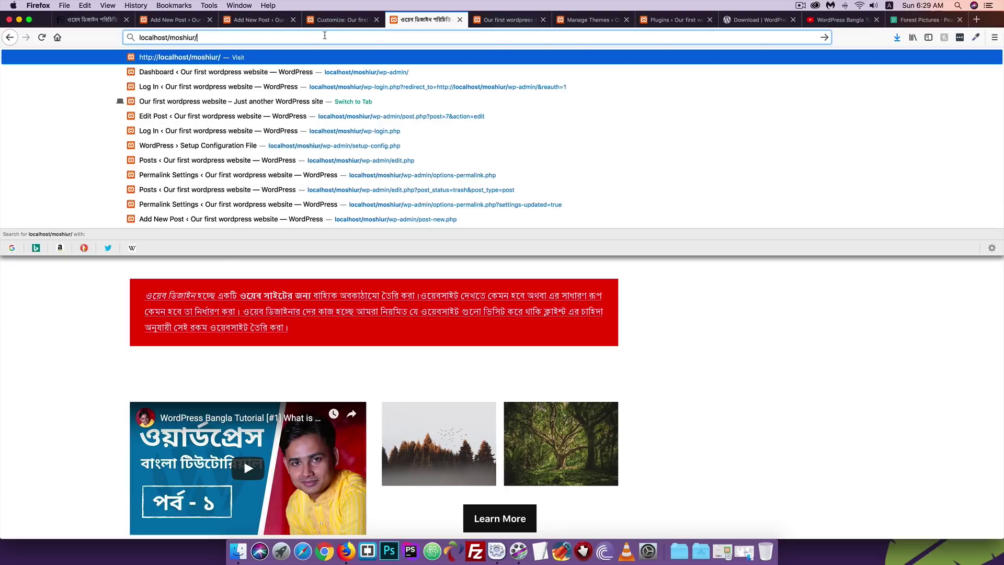
{"action": "key", "text": "Return"}
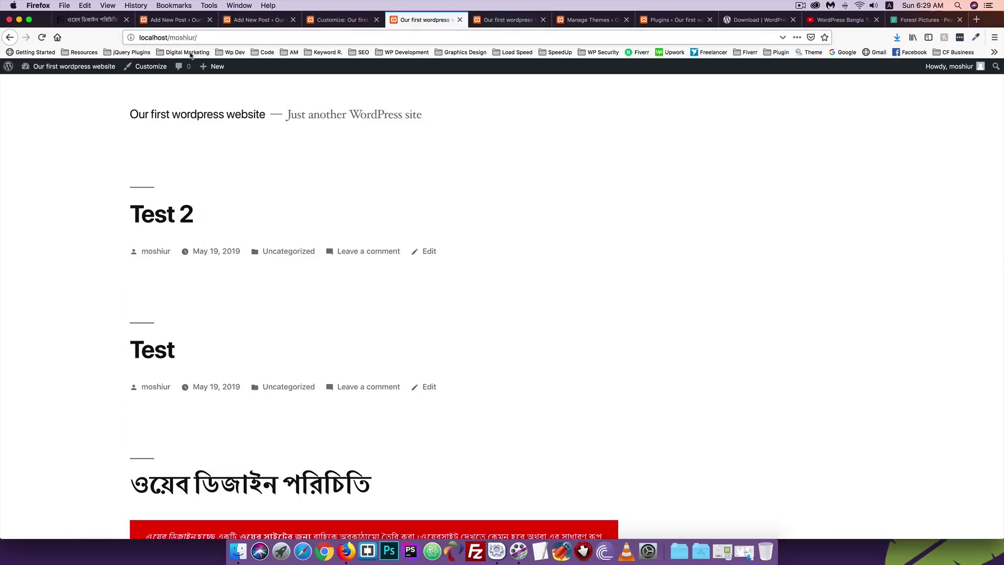
{"action": "scroll", "coordinate": [89, 213], "scroll_direction": "down", "scroll_amount": 2}
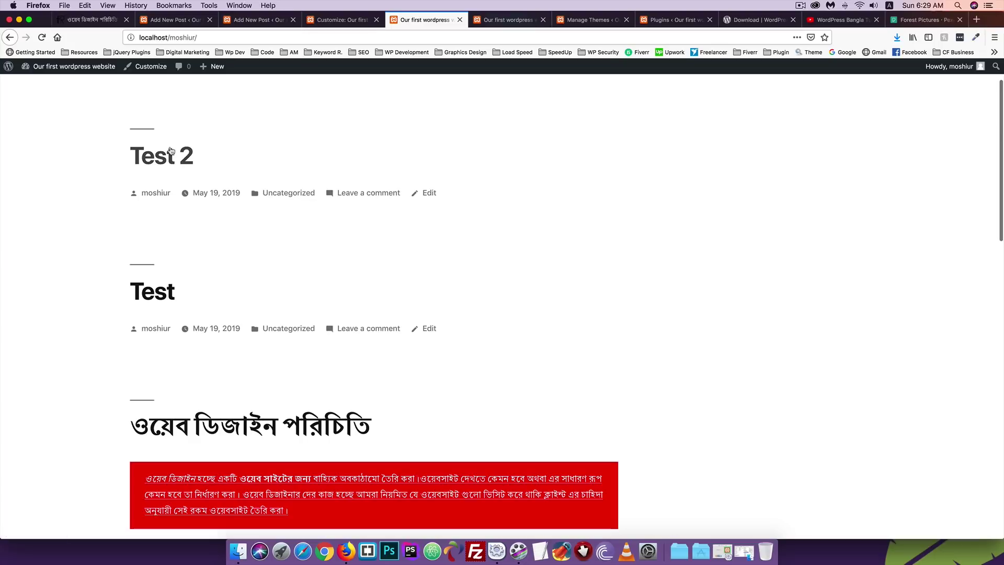
{"action": "scroll", "coordinate": [96, 345], "scroll_direction": "down", "scroll_amount": 3}
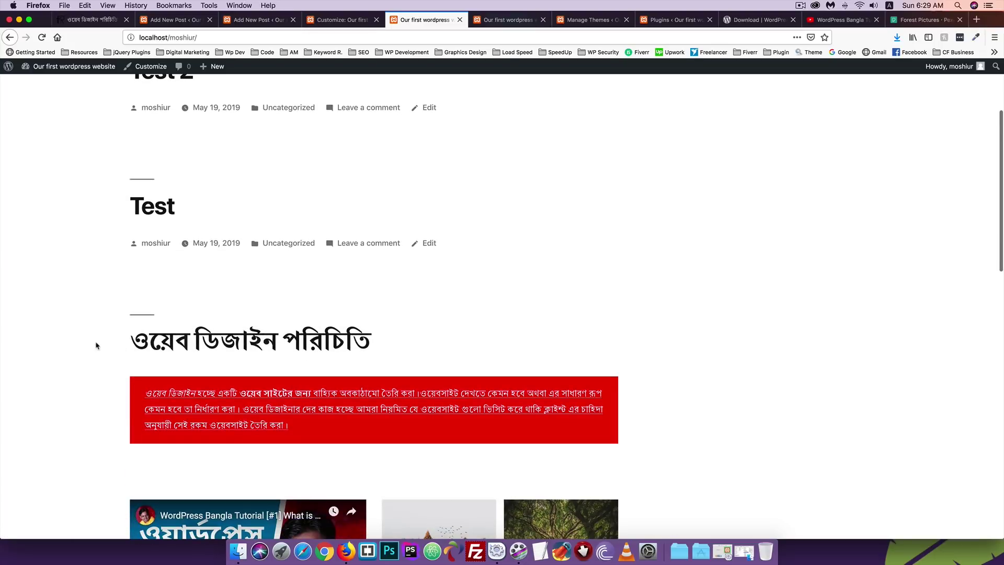
{"action": "left_click_drag", "start_coordinate": [97, 345], "coordinate": [383, 340]}
{"action": "scroll", "coordinate": [93, 317], "scroll_direction": "up", "scroll_amount": 1}
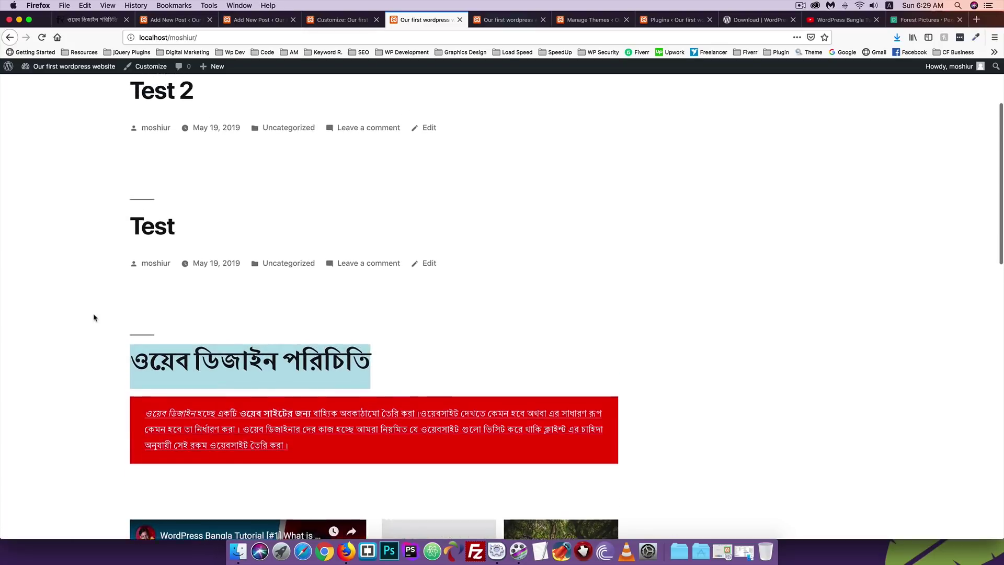
{"action": "scroll", "coordinate": [93, 317], "scroll_direction": "up", "scroll_amount": 3}
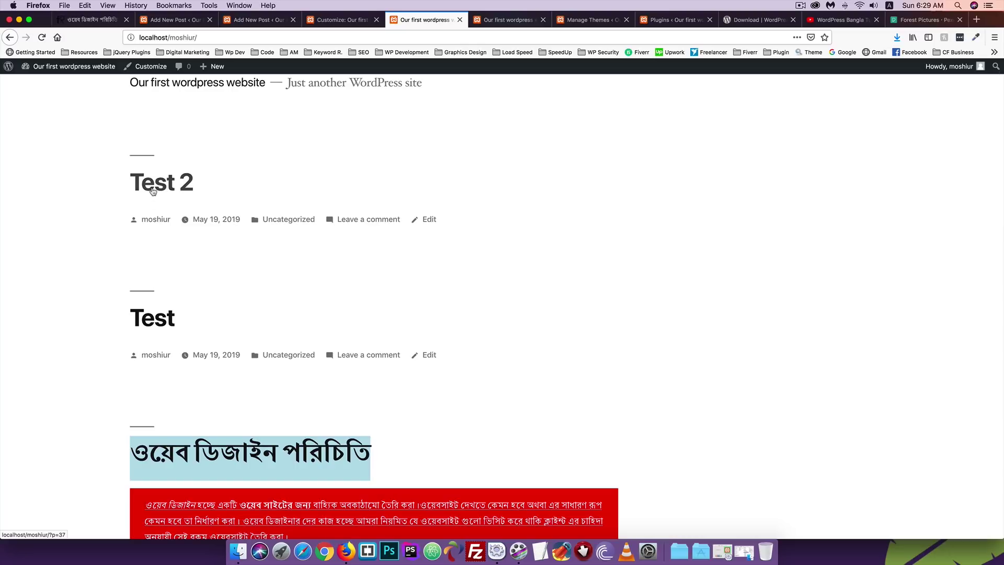
{"action": "scroll", "coordinate": [68, 226], "scroll_direction": "down", "scroll_amount": 3}
{"action": "left_click", "coordinate": [51, 242]}
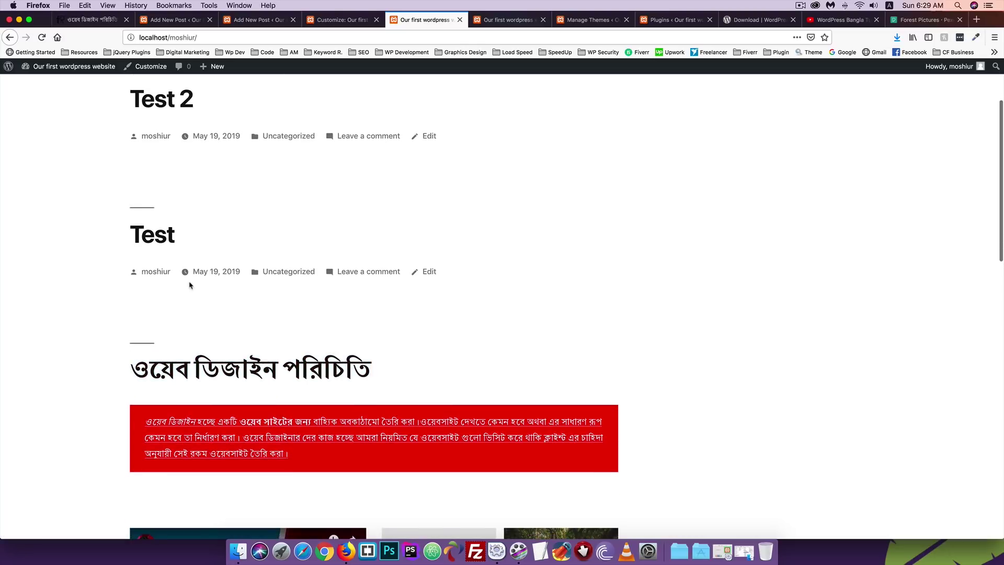
{"action": "scroll", "coordinate": [186, 156], "scroll_direction": "up", "scroll_amount": 2}
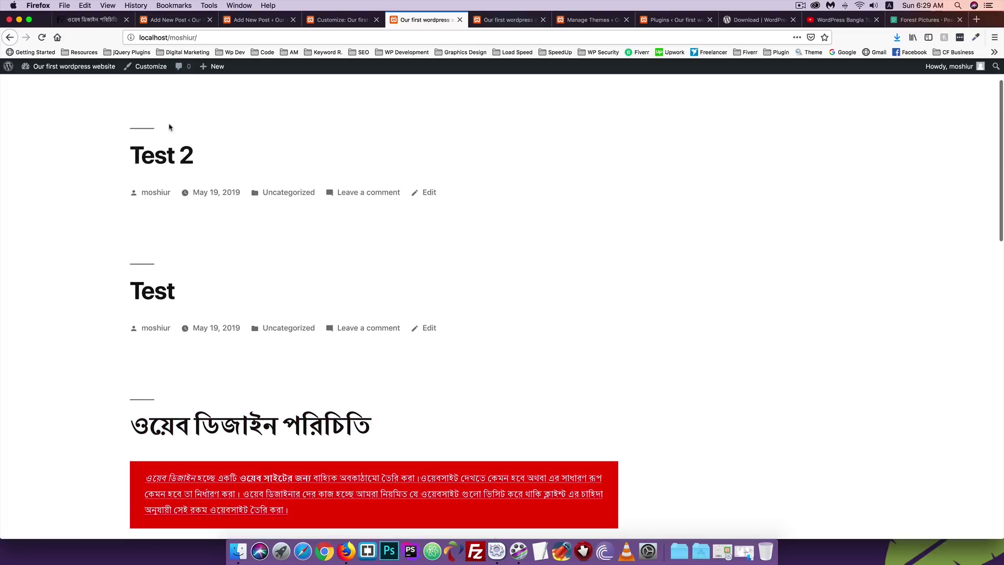
{"action": "scroll", "coordinate": [166, 134], "scroll_direction": "down", "scroll_amount": 1}
{"action": "scroll", "coordinate": [161, 139], "scroll_direction": "down", "scroll_amount": 3}
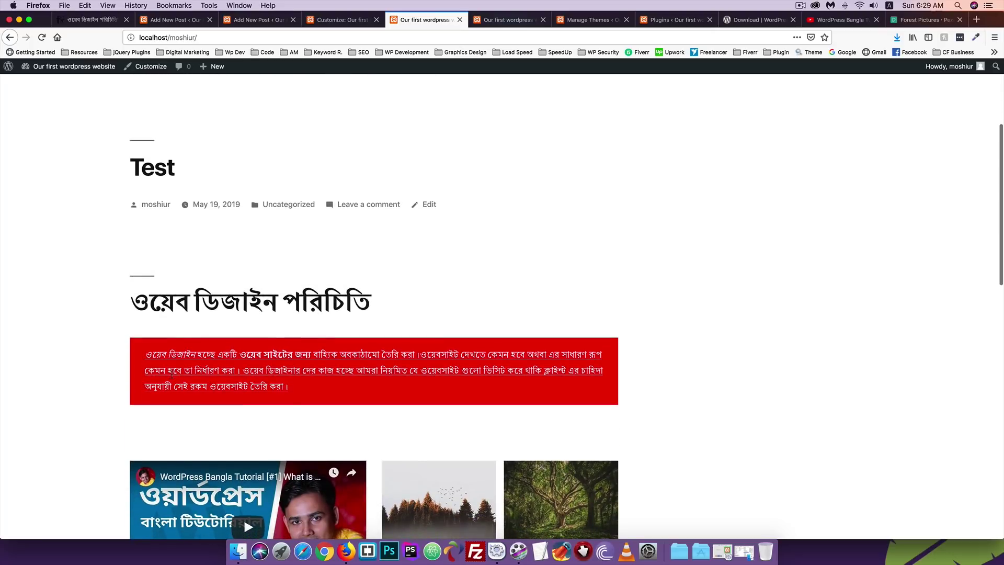
{"action": "scroll", "coordinate": [117, 350], "scroll_direction": "up", "scroll_amount": 3}
{"action": "scroll", "coordinate": [117, 350], "scroll_direction": "up", "scroll_amount": 2}
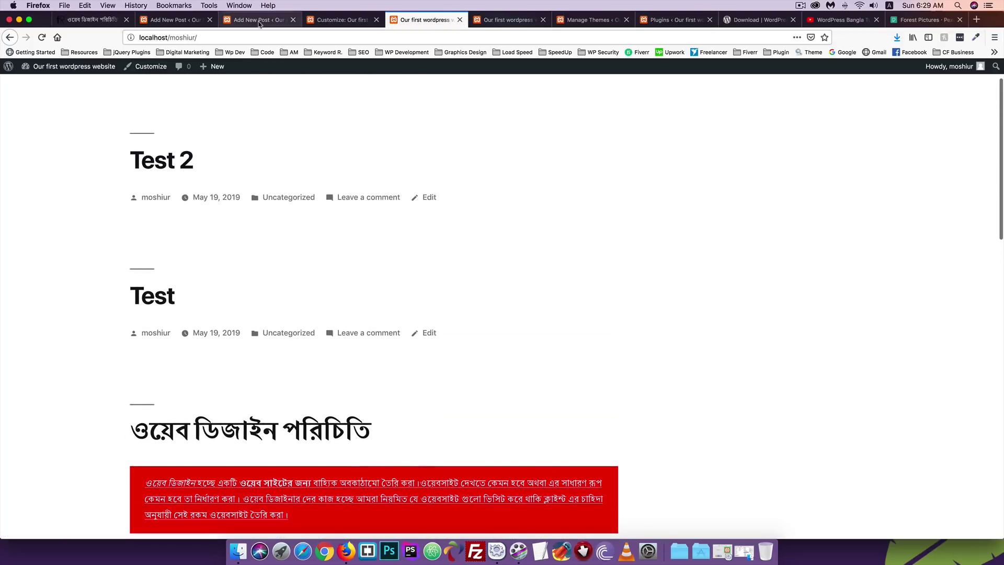
Tick 'Stick to the top of the blog' on the Bengali post and update it.
{"action": "left_click", "coordinate": [181, 20]}
{"action": "left_click", "coordinate": [261, 20]}
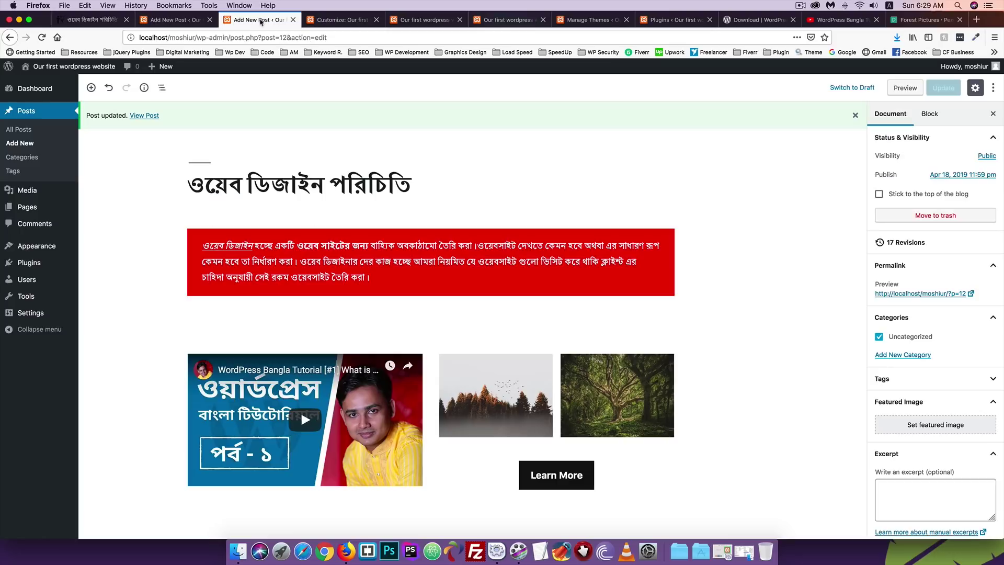
{"action": "left_click", "coordinate": [879, 194]}
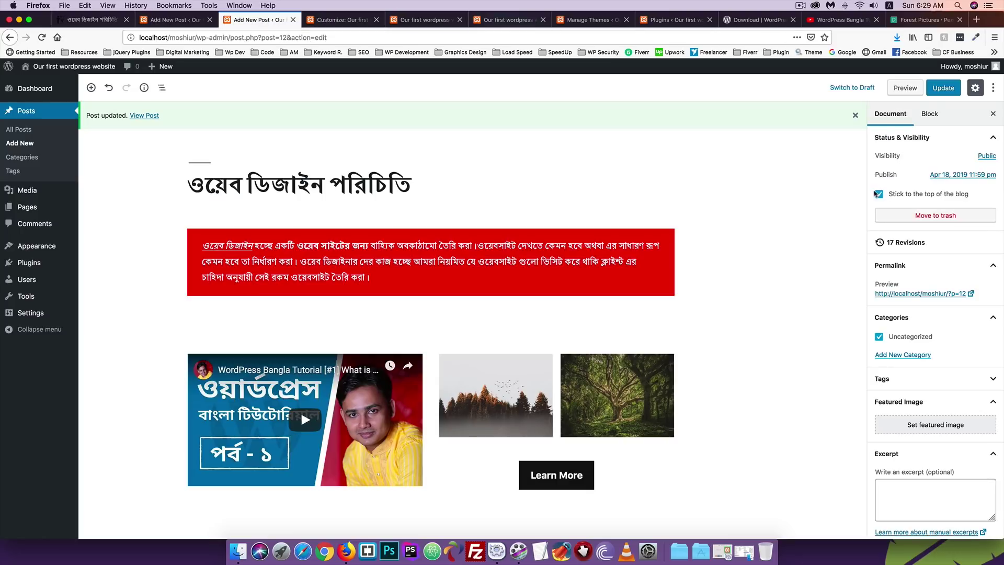
{"action": "left_click", "coordinate": [941, 88]}
Reload the front page to see the Bengali post featured, then return to its editor.
{"action": "left_click", "coordinate": [424, 19]}
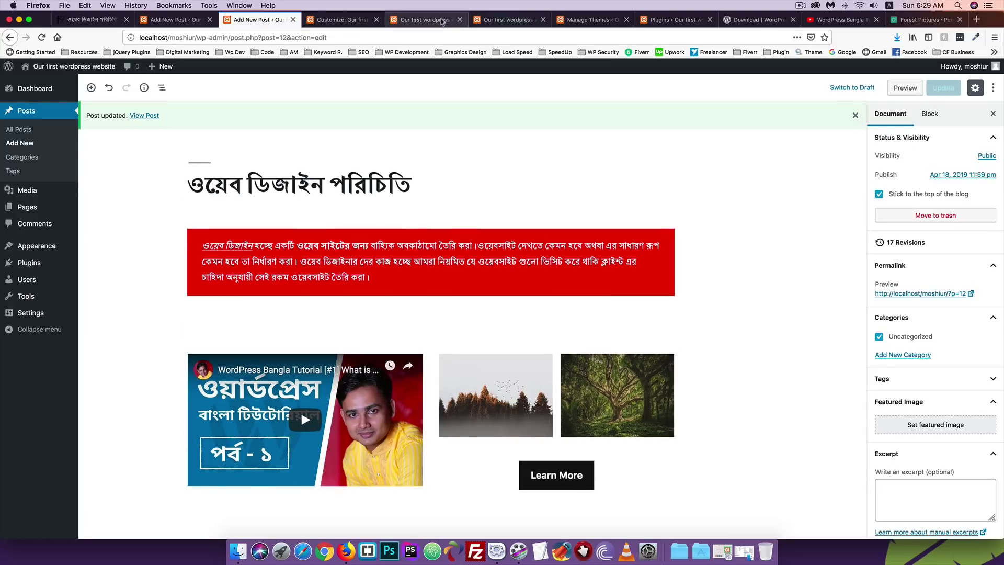
{"action": "left_click", "coordinate": [41, 38]}
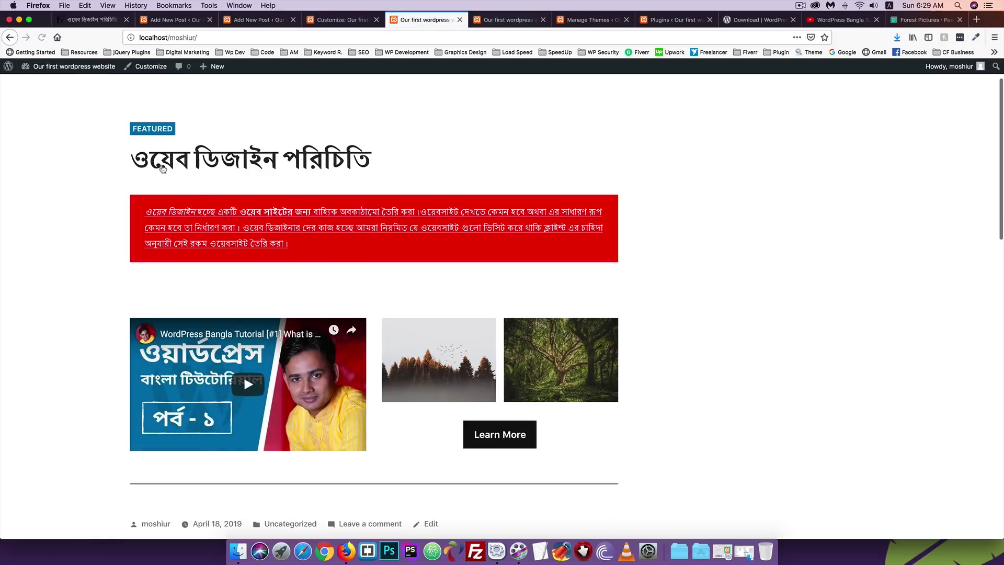
{"action": "scroll", "coordinate": [178, 168], "scroll_direction": "down", "scroll_amount": 10}
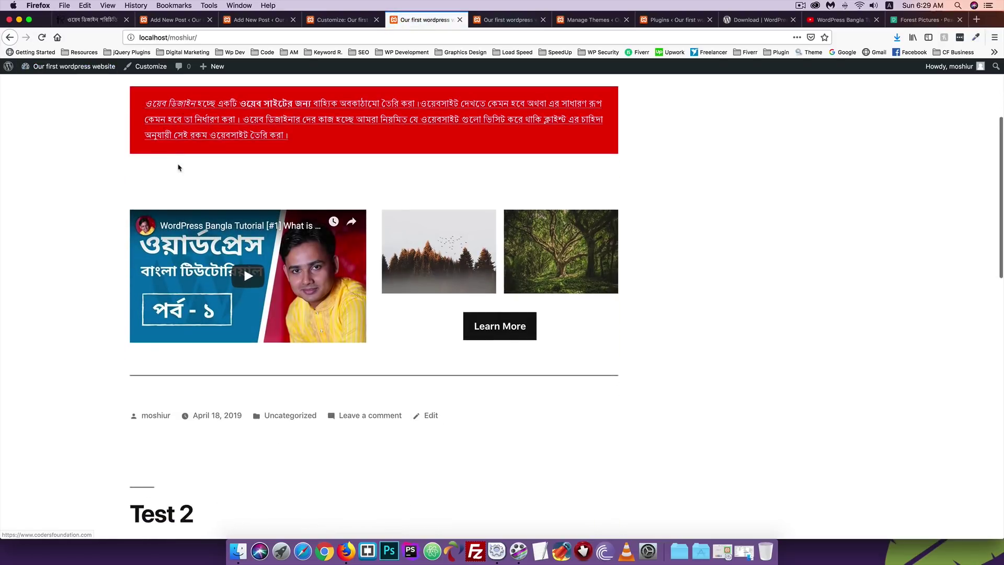
{"action": "scroll", "coordinate": [179, 168], "scroll_direction": "up", "scroll_amount": 10}
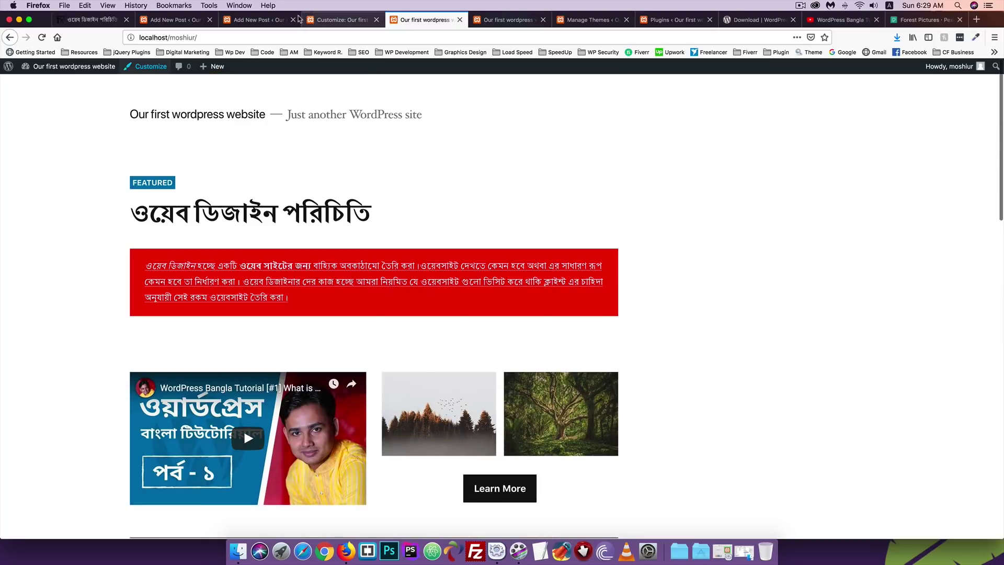
{"action": "left_click", "coordinate": [321, 21]}
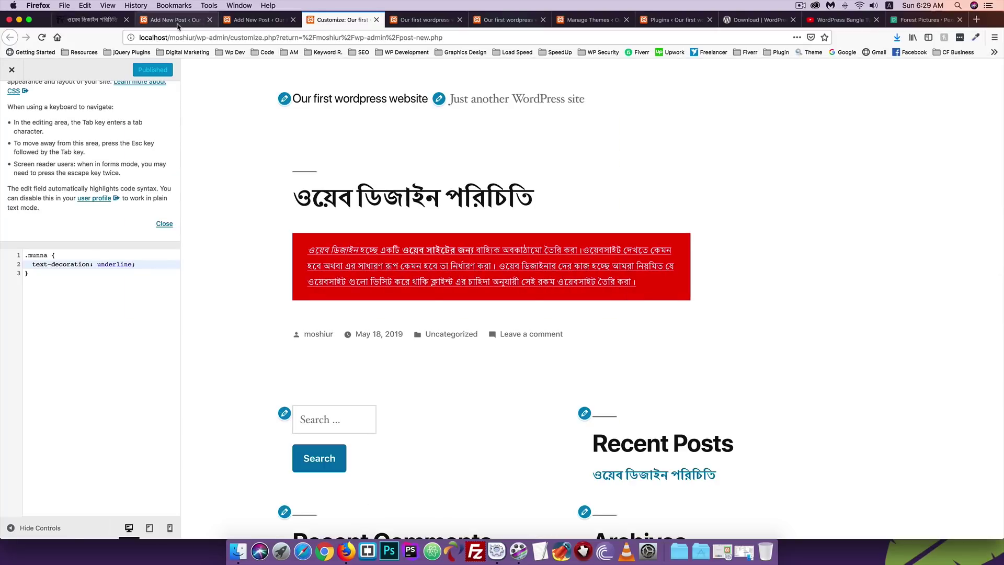
{"action": "left_click", "coordinate": [260, 21]}
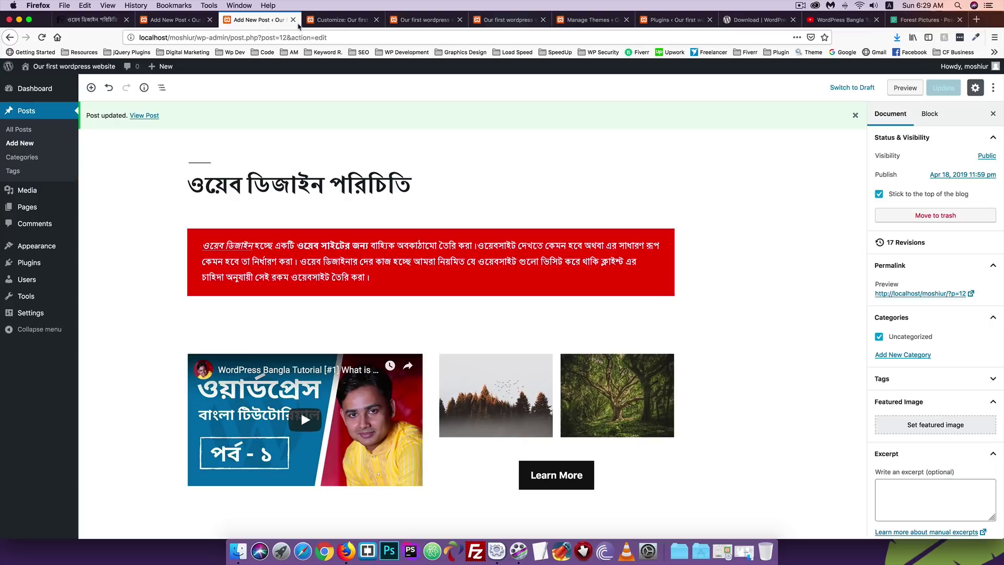
{"action": "scroll", "coordinate": [793, 191], "scroll_direction": "down", "scroll_amount": 2}
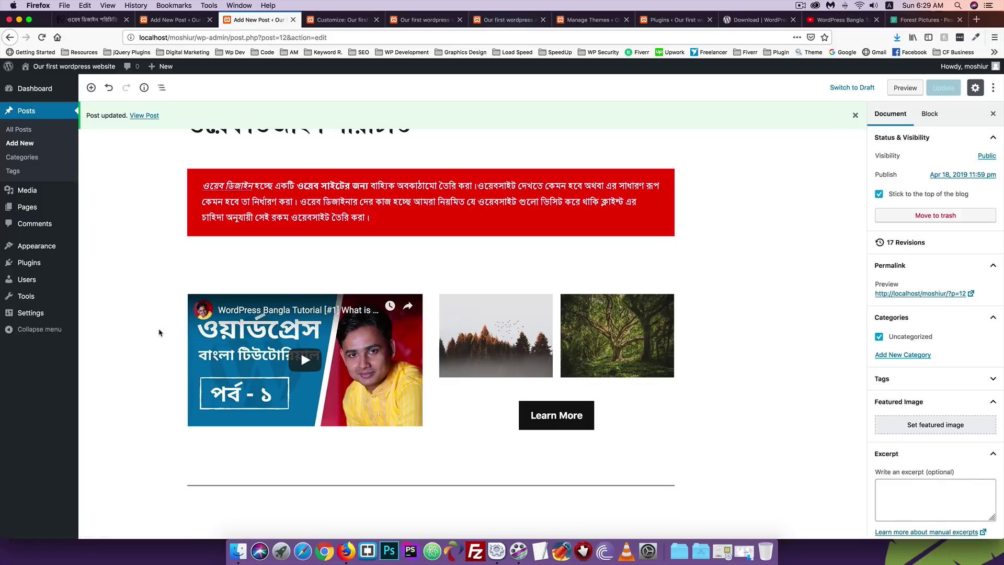
{"action": "scroll", "coordinate": [159, 333], "scroll_direction": "up", "scroll_amount": 2}
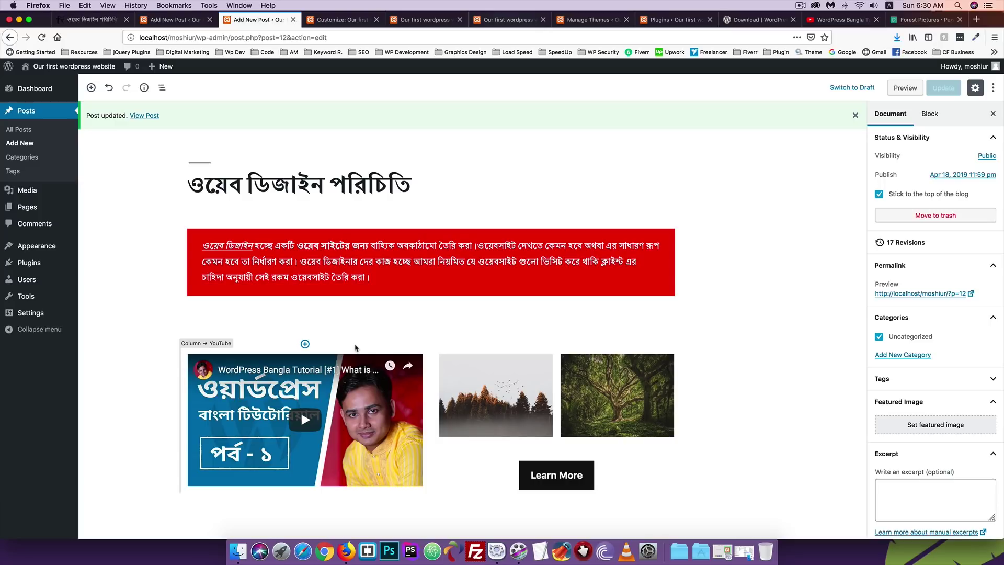
Compare the Bengali post's current and previous revisions, where the spacer went from 100px to 50px.
{"action": "left_click", "coordinate": [901, 244]}
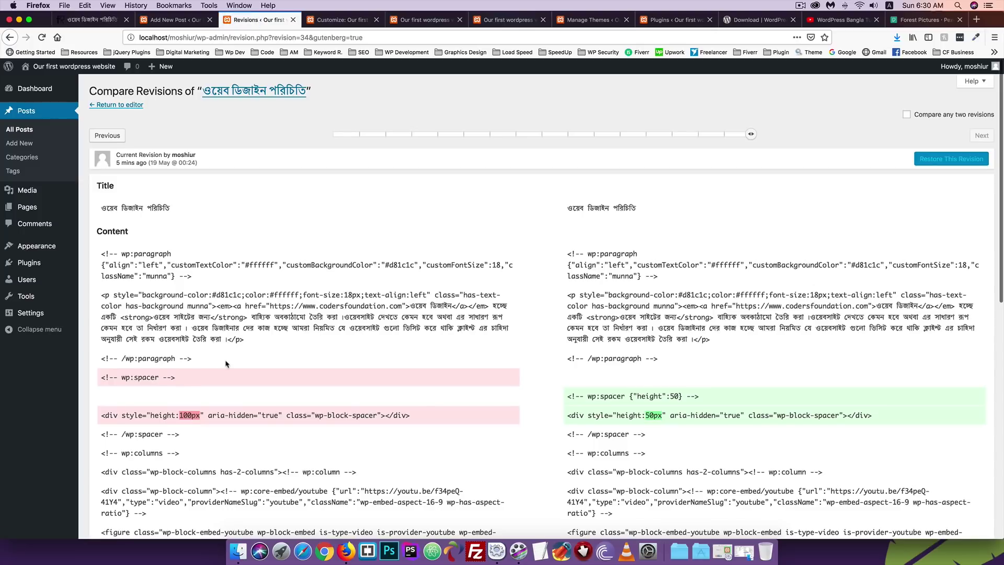
{"action": "scroll", "coordinate": [226, 364], "scroll_direction": "down", "scroll_amount": 3}
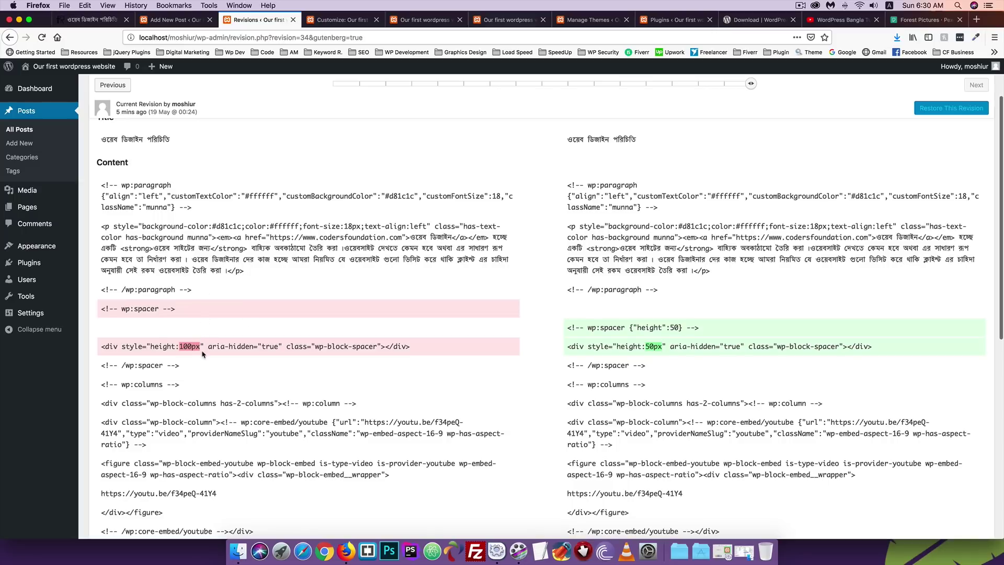
{"action": "scroll", "coordinate": [223, 348], "scroll_direction": "up", "scroll_amount": 3}
{"action": "mouse_move", "coordinate": [750, 134]}
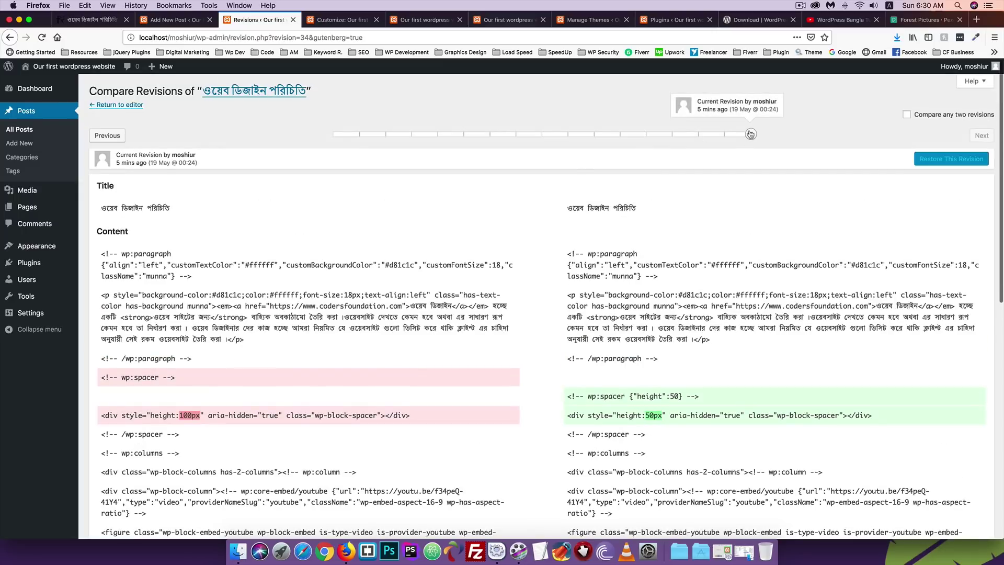
{"action": "mouse_move", "coordinate": [750, 135]}
{"action": "left_mouse_down"}
{"action": "mouse_move", "coordinate": [677, 136]}
{"action": "mouse_move", "coordinate": [757, 135]}
{"action": "left_mouse_up"}
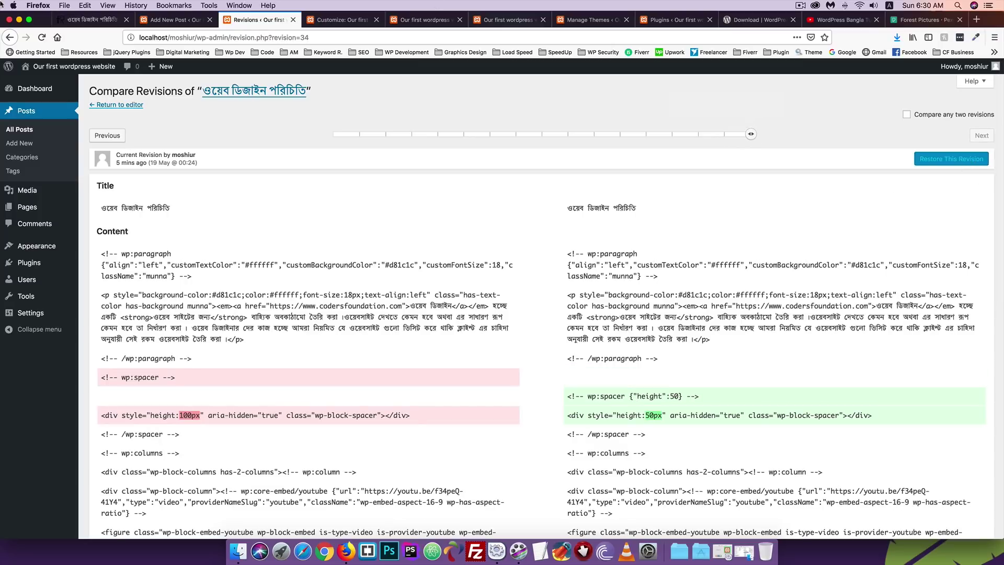
{"action": "left_click", "coordinate": [346, 19]}
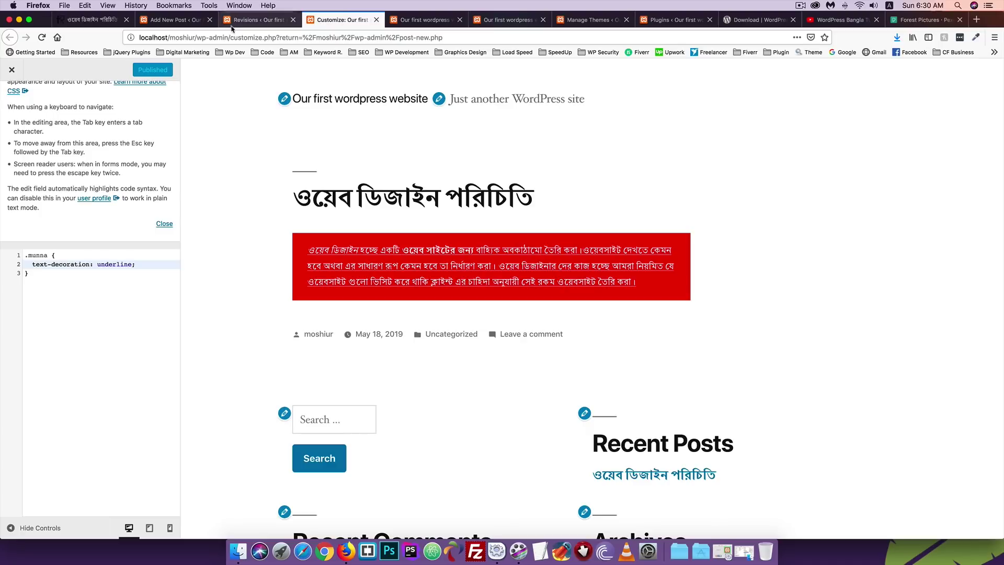
Return to the Edit Post screen, scroll the Document sidebar, then show the 'Our first wordpress' front page.
{"action": "left_click", "coordinate": [245, 24]}
{"action": "left_click", "coordinate": [10, 38]}
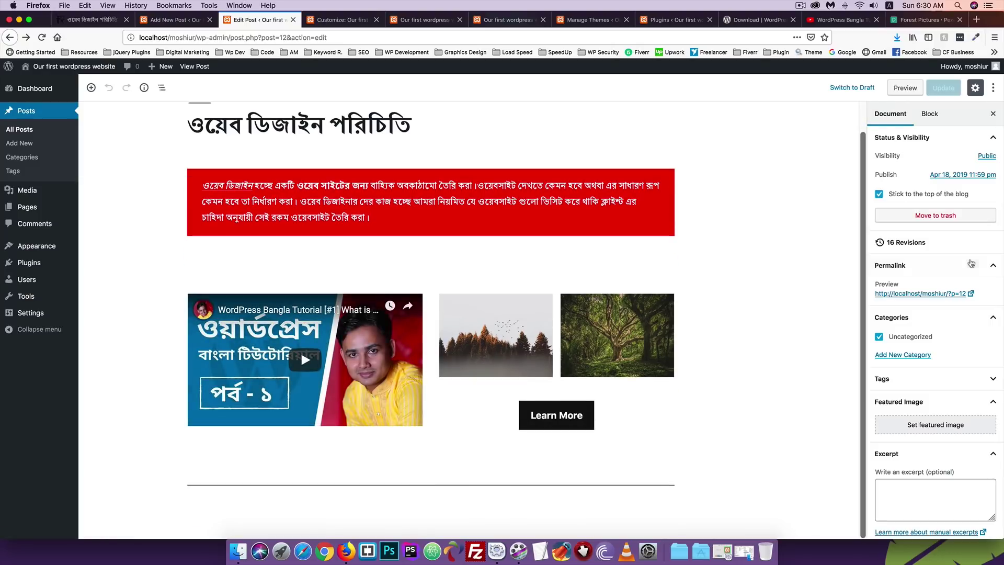
{"action": "scroll", "coordinate": [971, 263], "scroll_direction": "down", "scroll_amount": 2}
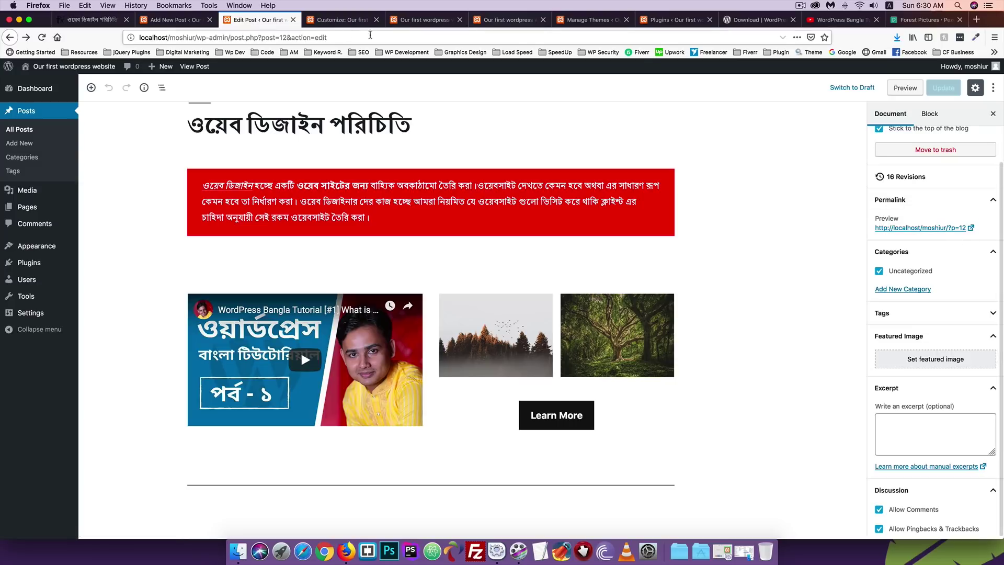
{"action": "left_click", "coordinate": [423, 20]}
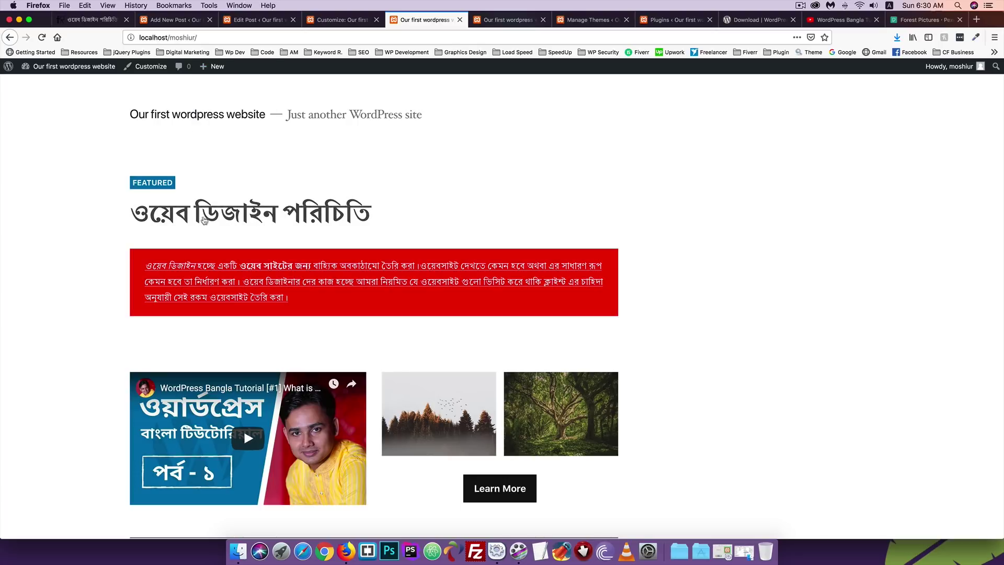
View the Bengali post's page and its next post 'Test', then go to the Test 2 editor.
{"action": "left_click", "coordinate": [208, 220]}
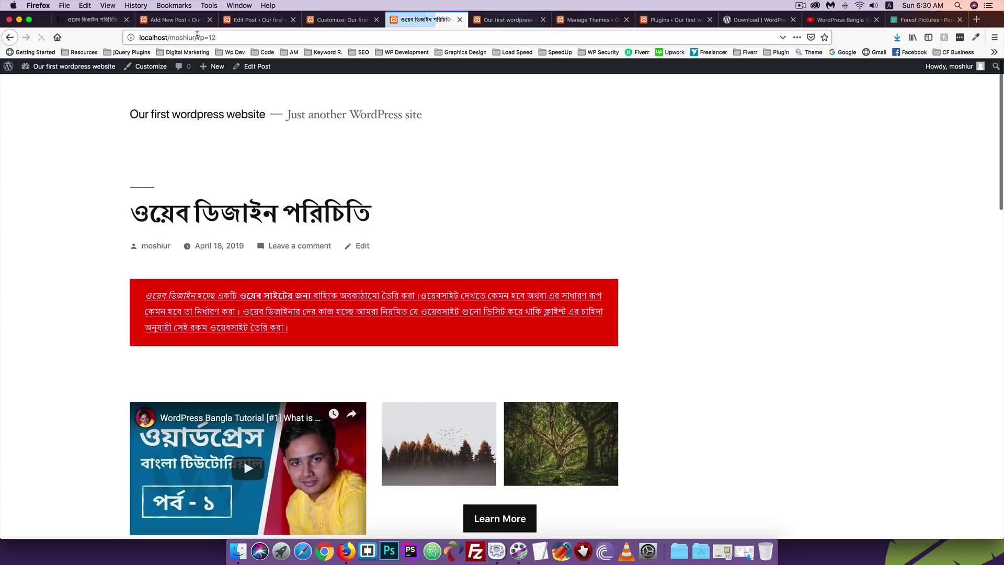
{"action": "scroll", "coordinate": [243, 440], "scroll_direction": "down", "scroll_amount": 5}
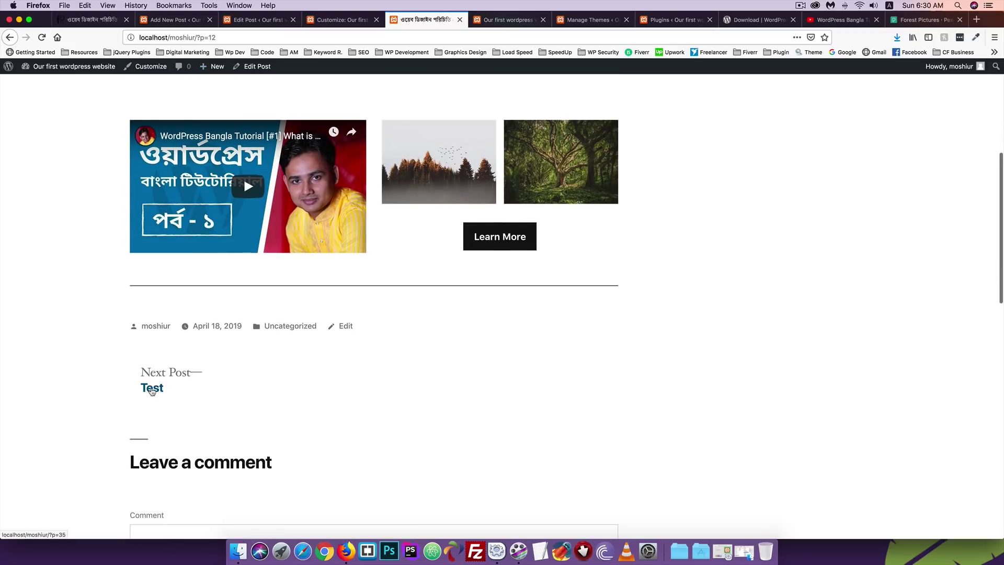
{"action": "left_click", "coordinate": [149, 393]}
{"action": "mouse_move", "coordinate": [201, 61]}
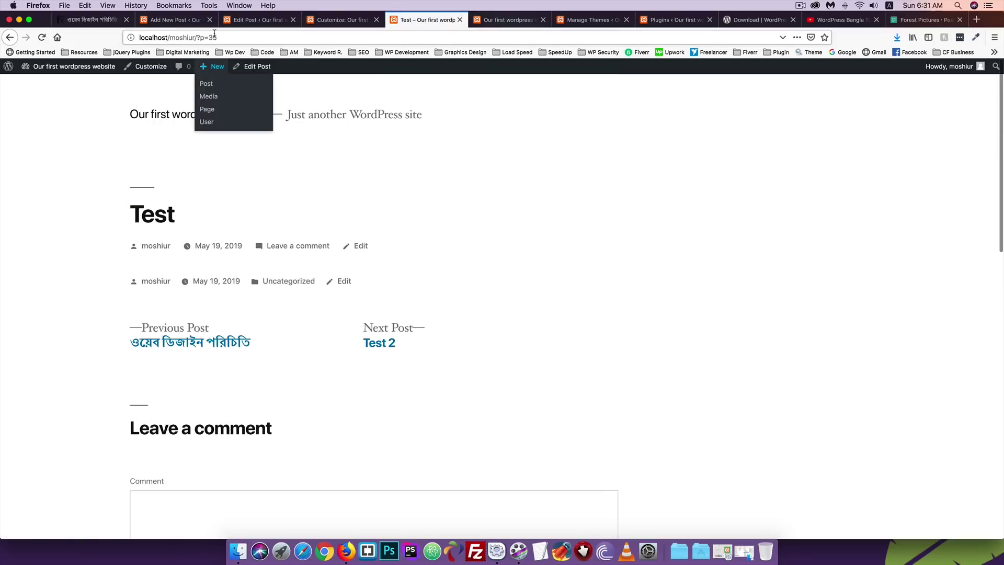
{"action": "key", "text": "super+Left"}
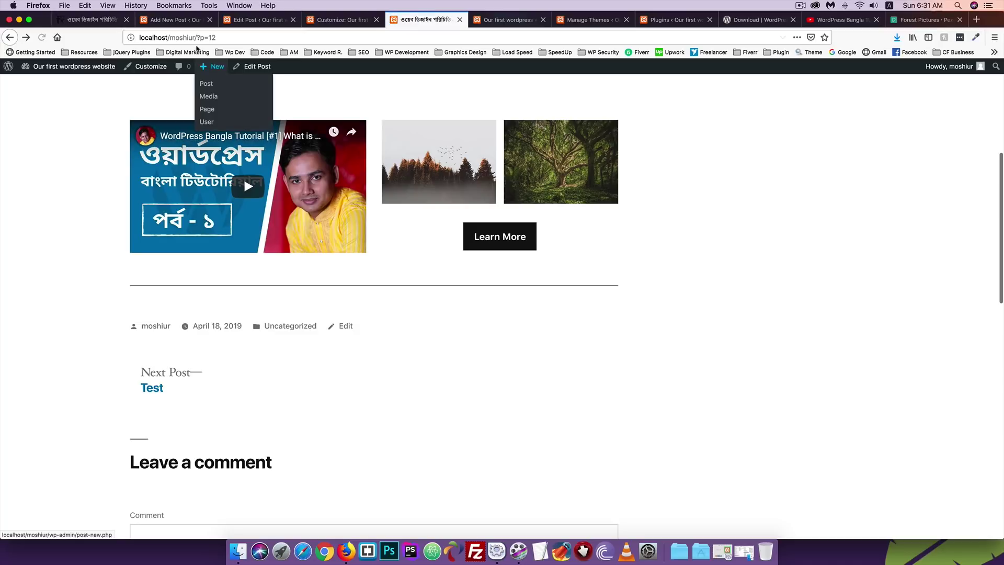
{"action": "scroll", "coordinate": [145, 162], "scroll_direction": "up", "scroll_amount": 5}
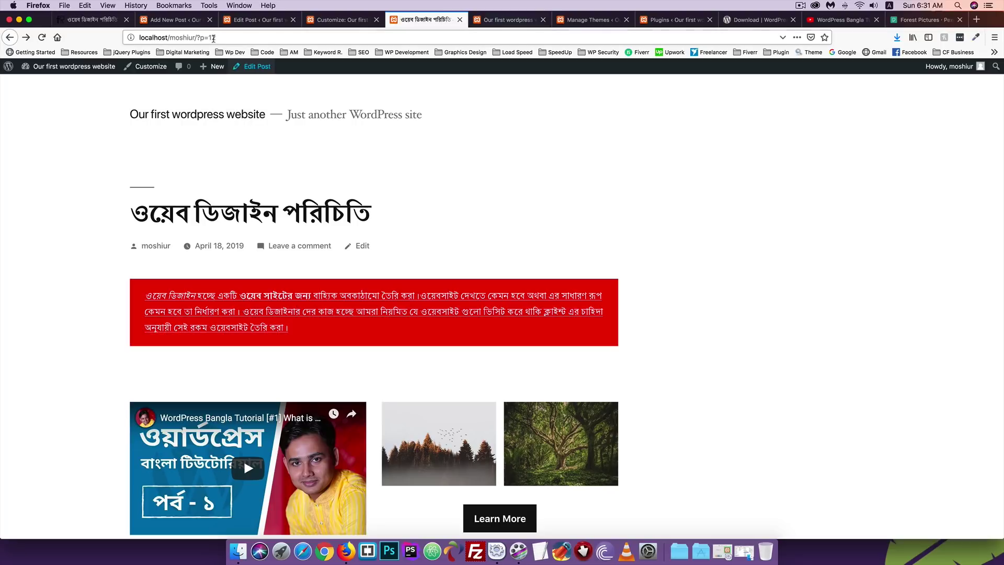
{"action": "left_click", "coordinate": [175, 20]}
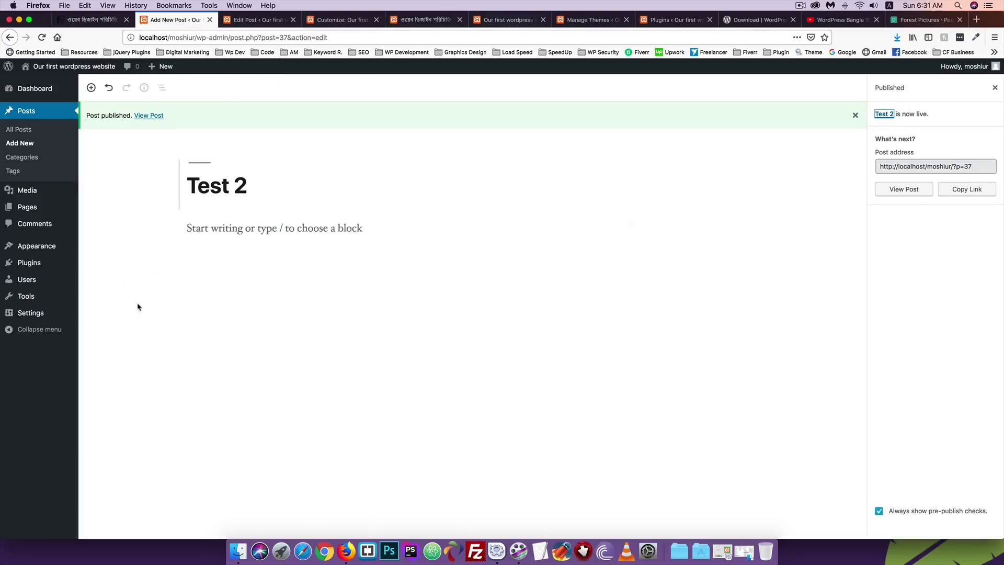
Set the permalink structure to Post name in a new Permalinks tab and save changes.
{"action": "mouse_move", "coordinate": [29, 318]}
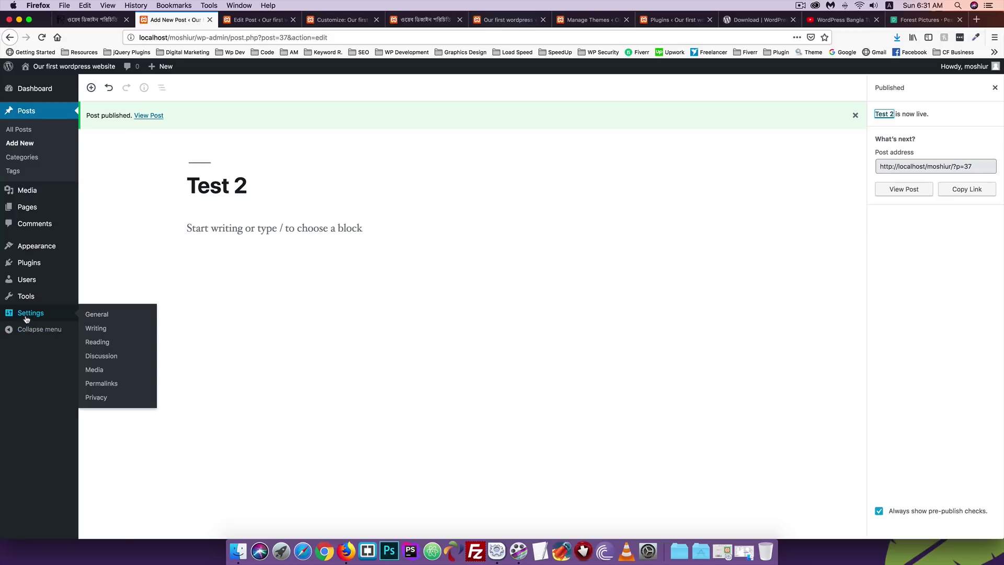
{"action": "right_click", "coordinate": [96, 387]}
{"action": "left_click", "coordinate": [131, 390]}
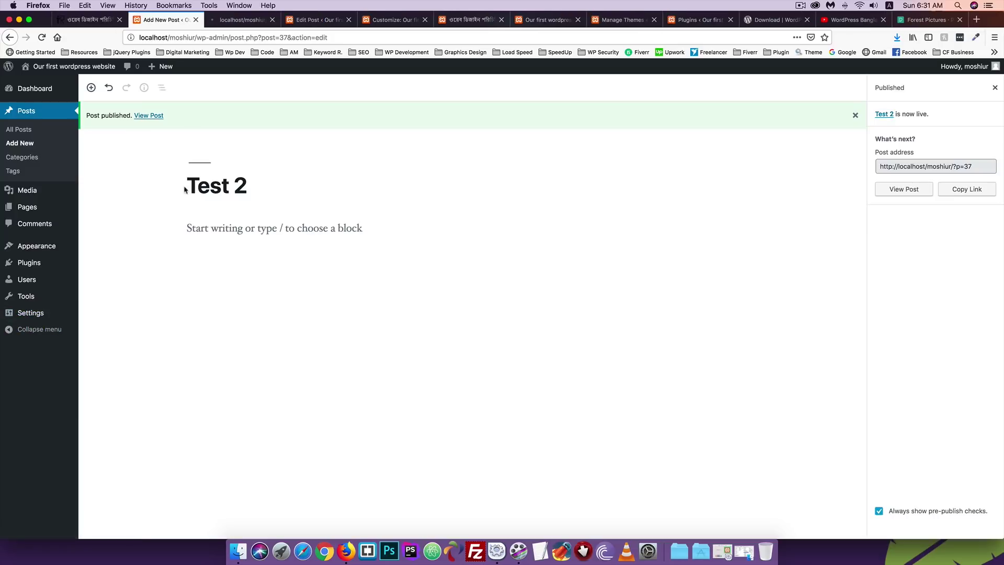
{"action": "left_click", "coordinate": [223, 20]}
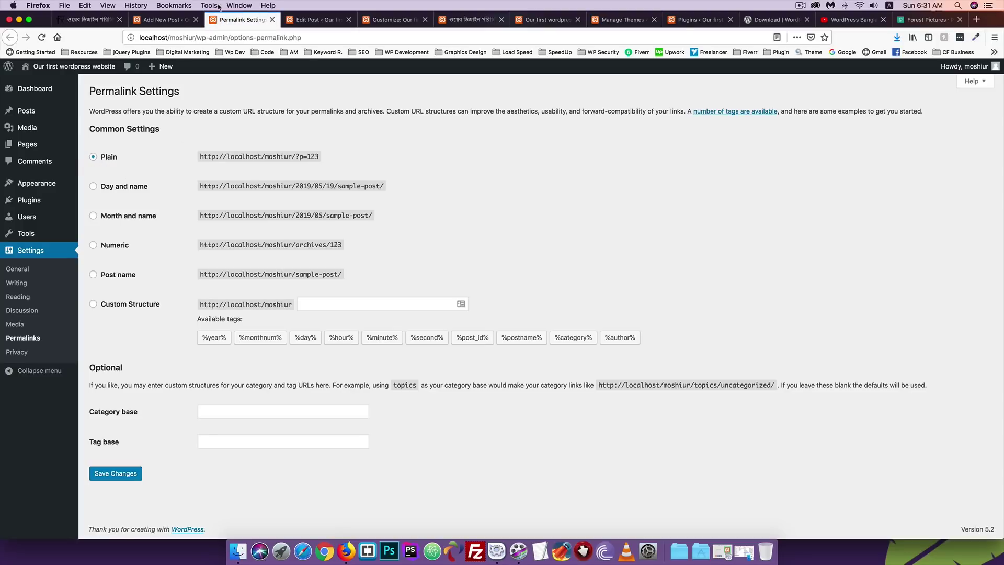
{"action": "left_click", "coordinate": [119, 275]}
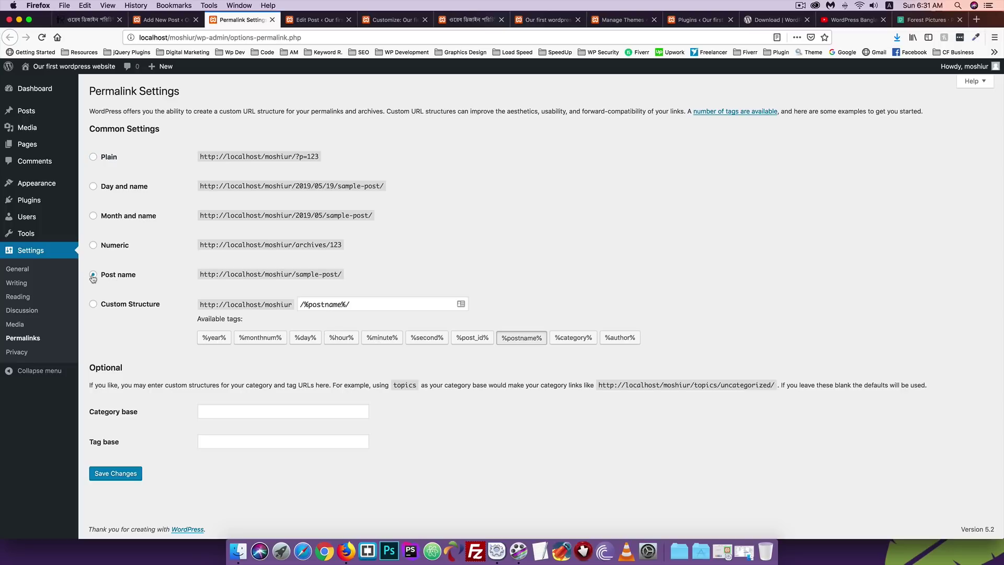
{"action": "left_click", "coordinate": [127, 475]}
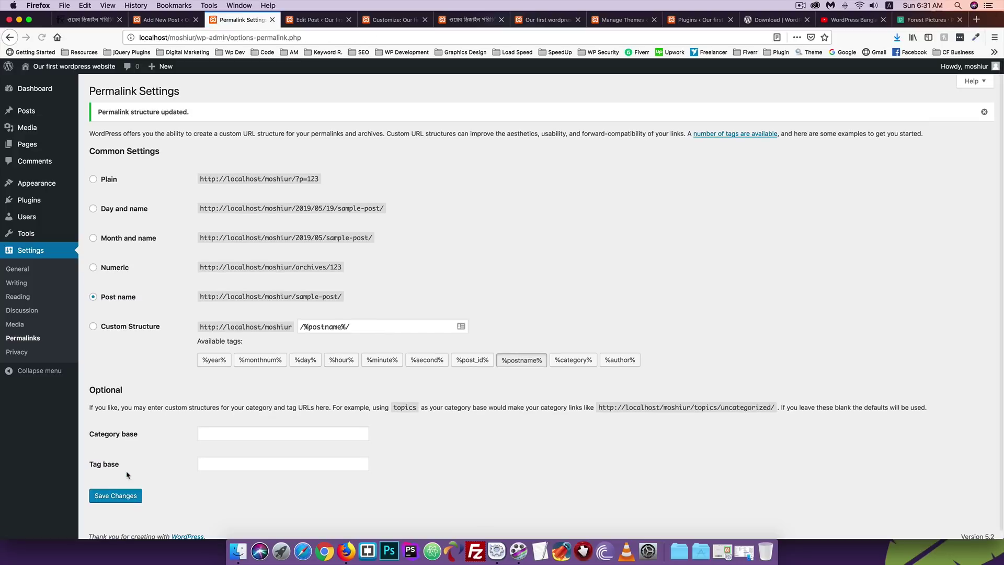
Strip the ?p= query from the post address and open the Bengali post from the home page.
{"action": "left_click", "coordinate": [541, 21]}
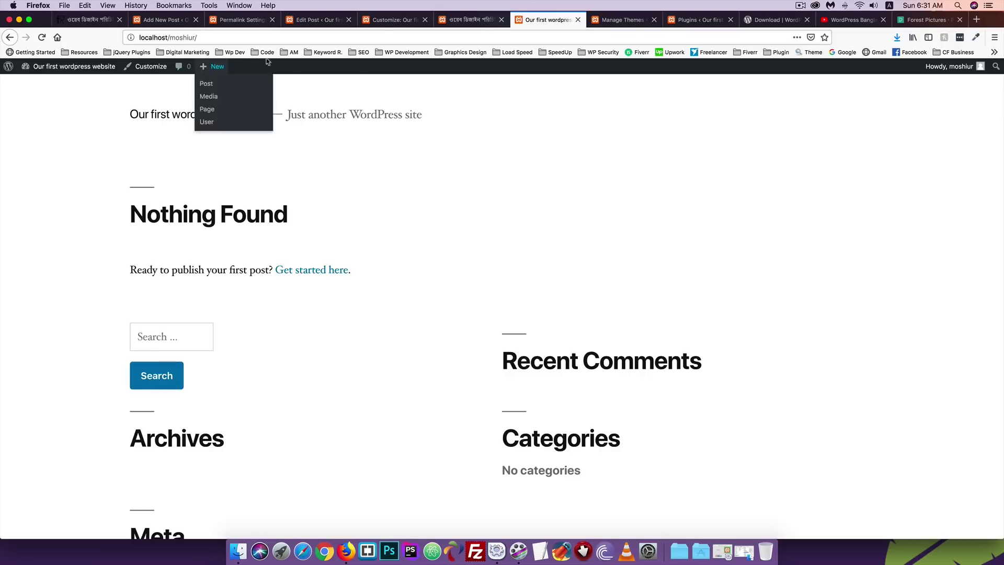
{"action": "left_click", "coordinate": [479, 21]}
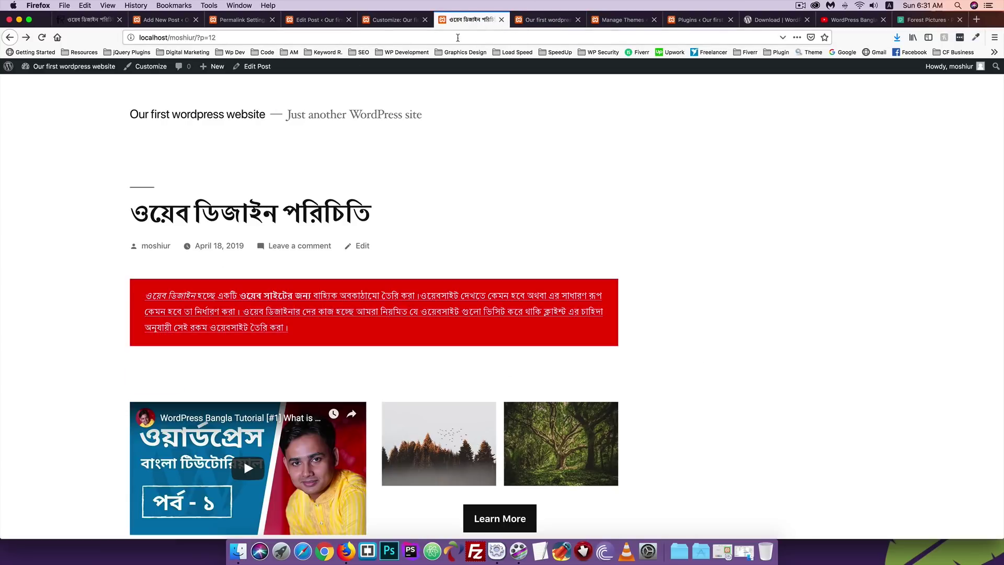
{"action": "left_click_drag", "start_coordinate": [199, 37], "coordinate": [283, 36]}
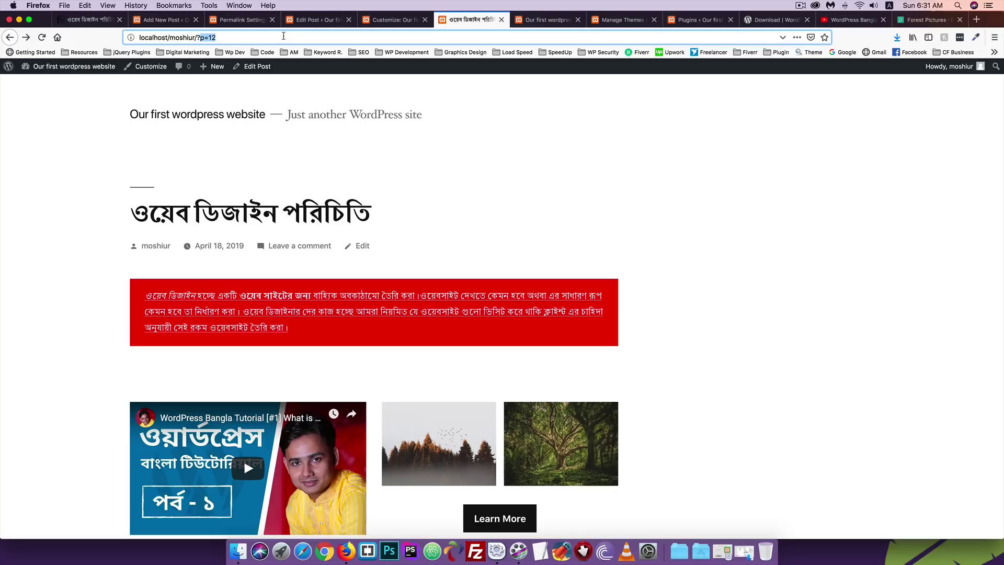
{"action": "key", "text": "BackSpace"}
{"action": "key", "text": "BackSpace"}
{"action": "key", "text": "Return"}
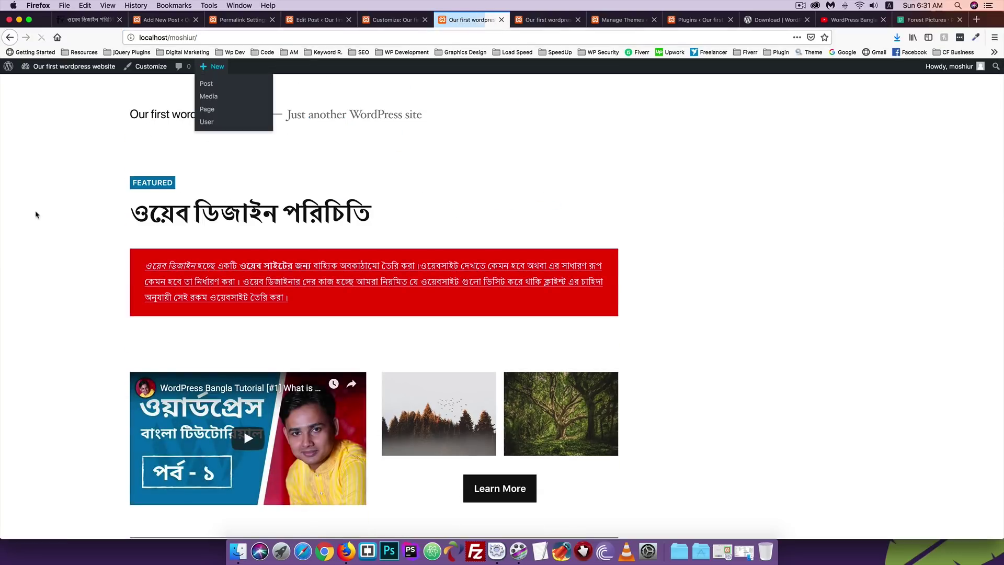
{"action": "left_click", "coordinate": [212, 205]}
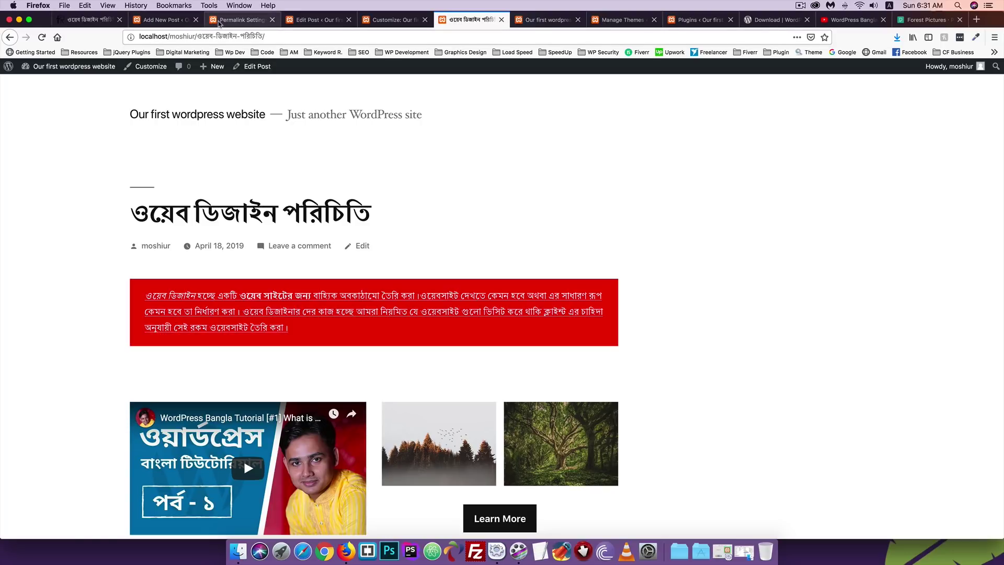
Review the Permalink Settings page again, then return to the Bengali post and the customizer.
{"action": "left_click", "coordinate": [218, 21]}
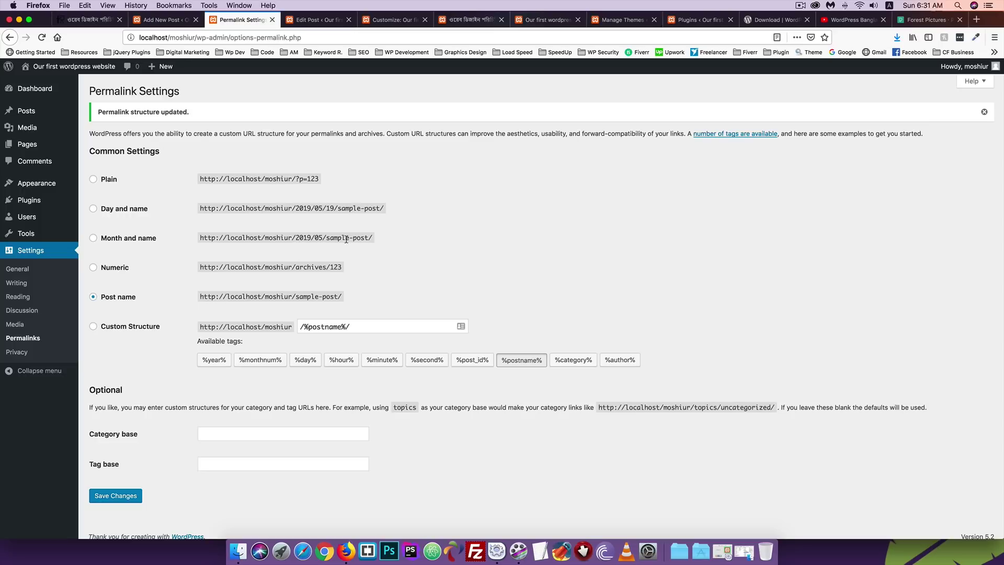
{"action": "scroll", "coordinate": [241, 284], "scroll_direction": "down", "scroll_amount": 1}
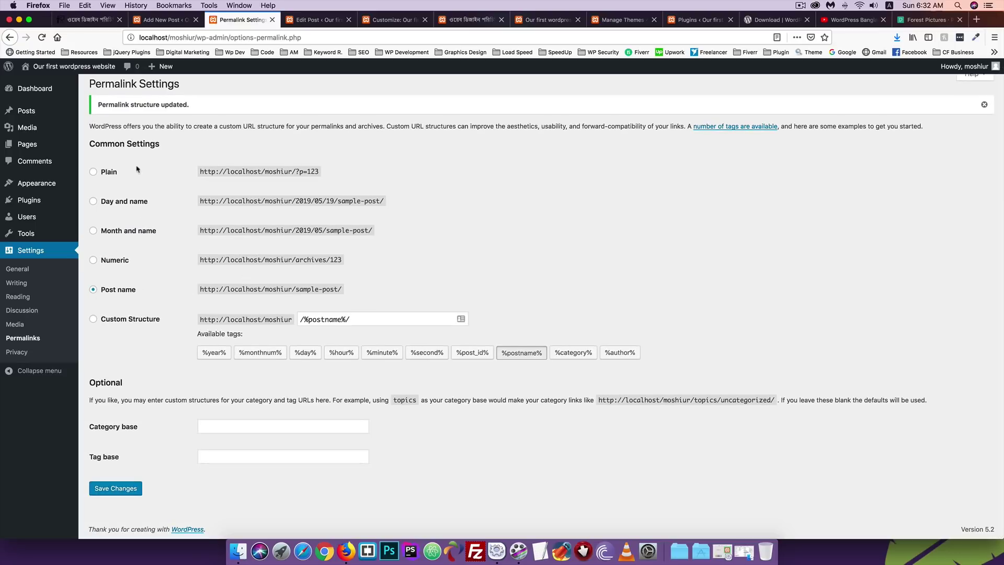
{"action": "scroll", "coordinate": [138, 280], "scroll_direction": "up", "scroll_amount": 1}
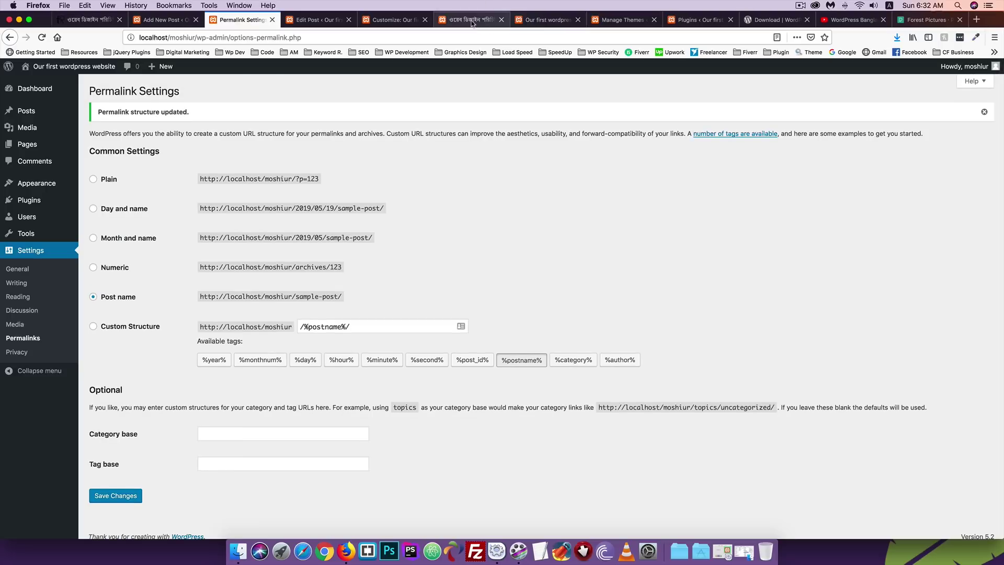
{"action": "left_click", "coordinate": [483, 22]}
{"action": "left_click", "coordinate": [379, 24]}
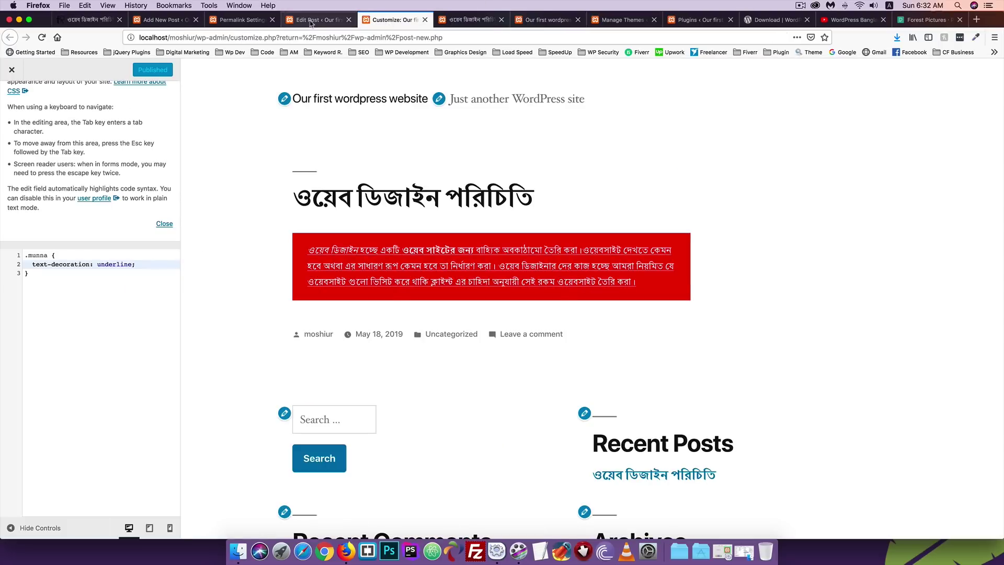
{"action": "left_click", "coordinate": [319, 19]}
{"action": "scroll", "coordinate": [927, 285], "scroll_direction": "down", "scroll_amount": 1}
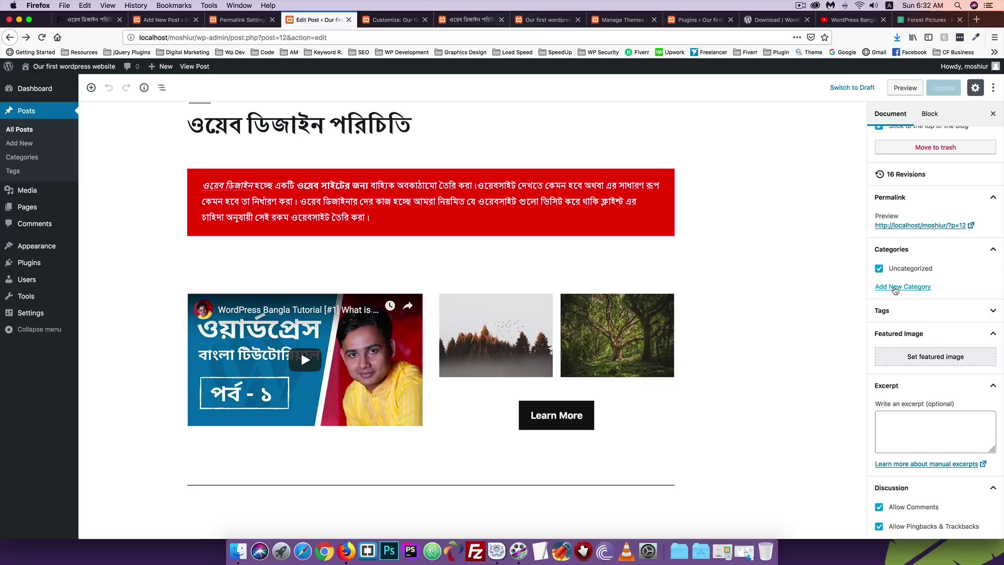
{"action": "left_click", "coordinate": [894, 289]}
{"action": "left_click", "coordinate": [913, 318]}
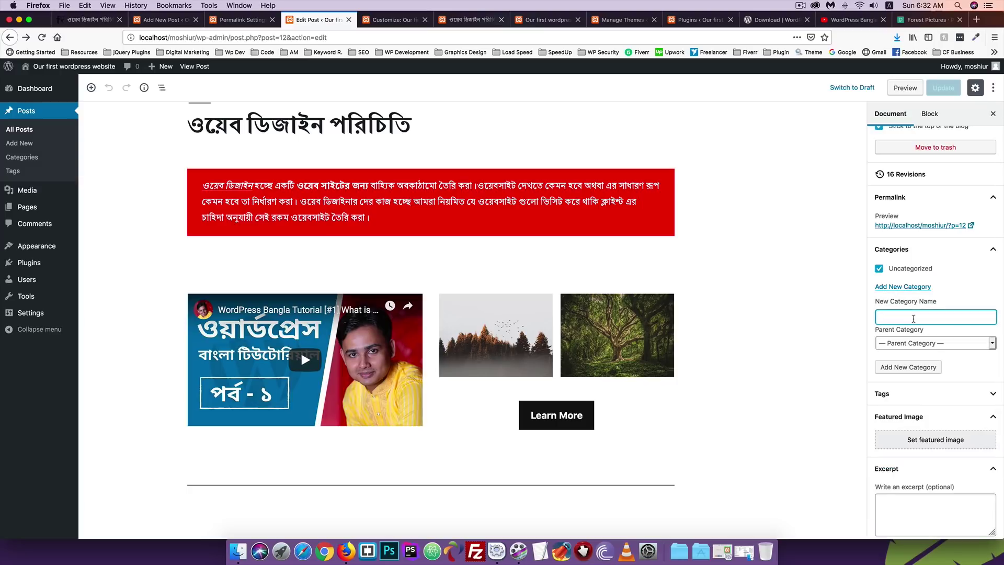
{"action": "type", "text": "Web Design"}
{"action": "left_click", "coordinate": [908, 366]}
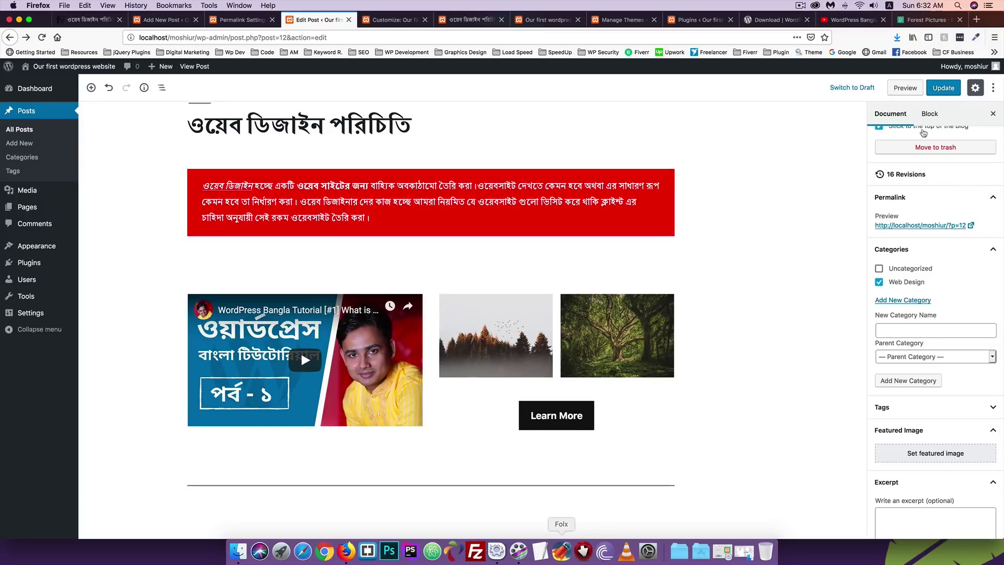
{"action": "left_click", "coordinate": [944, 89]}
{"action": "left_click", "coordinate": [470, 20]}
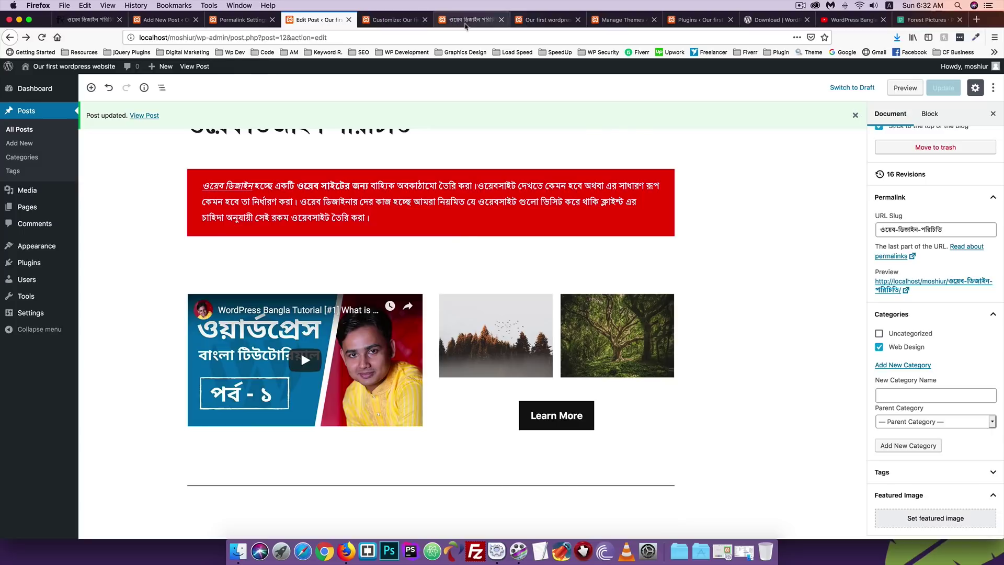
{"action": "left_click", "coordinate": [42, 38]}
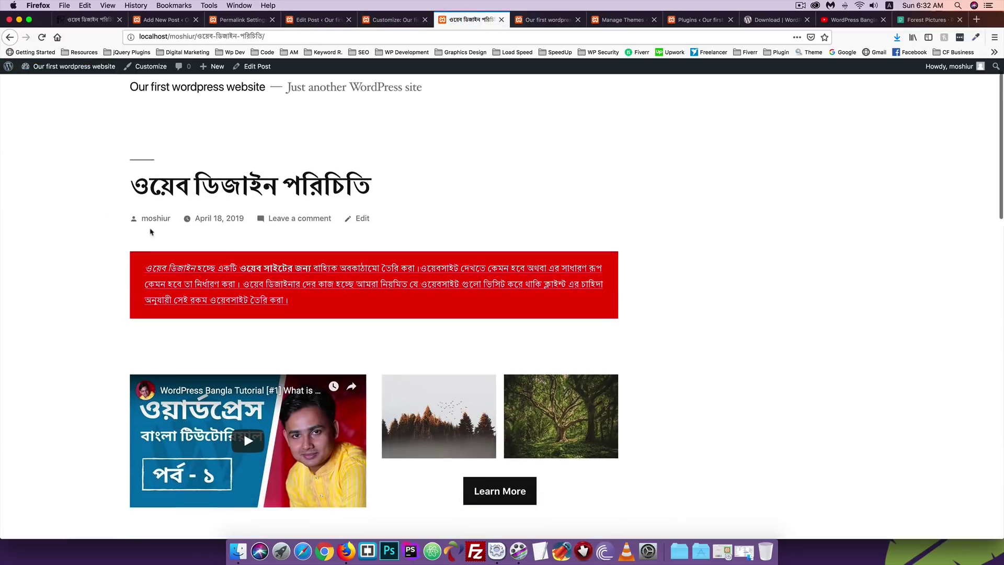
{"action": "scroll", "coordinate": [150, 230], "scroll_direction": "down", "scroll_amount": 5}
{"action": "scroll", "coordinate": [150, 230], "scroll_direction": "down", "scroll_amount": 1}
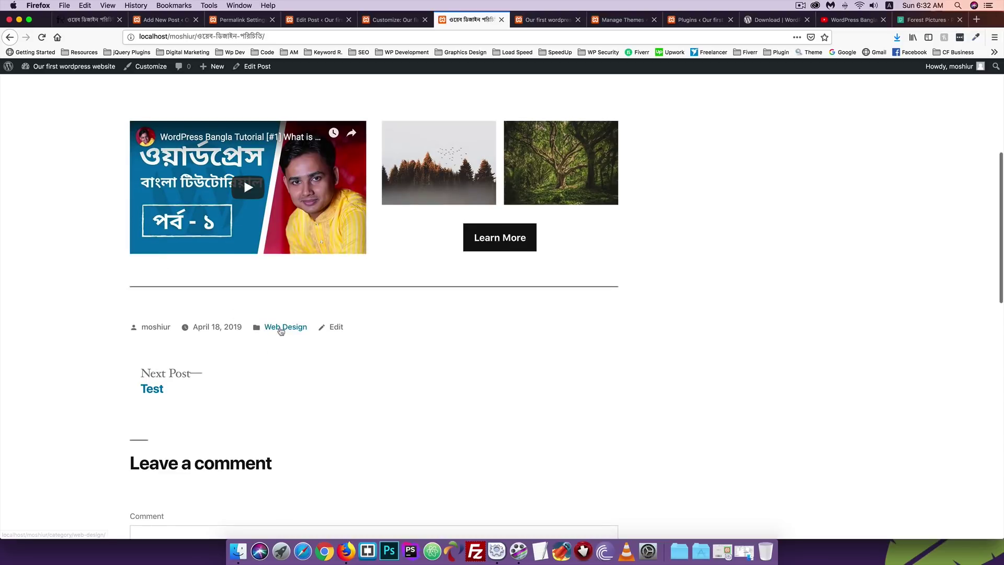
{"action": "left_click", "coordinate": [282, 327]}
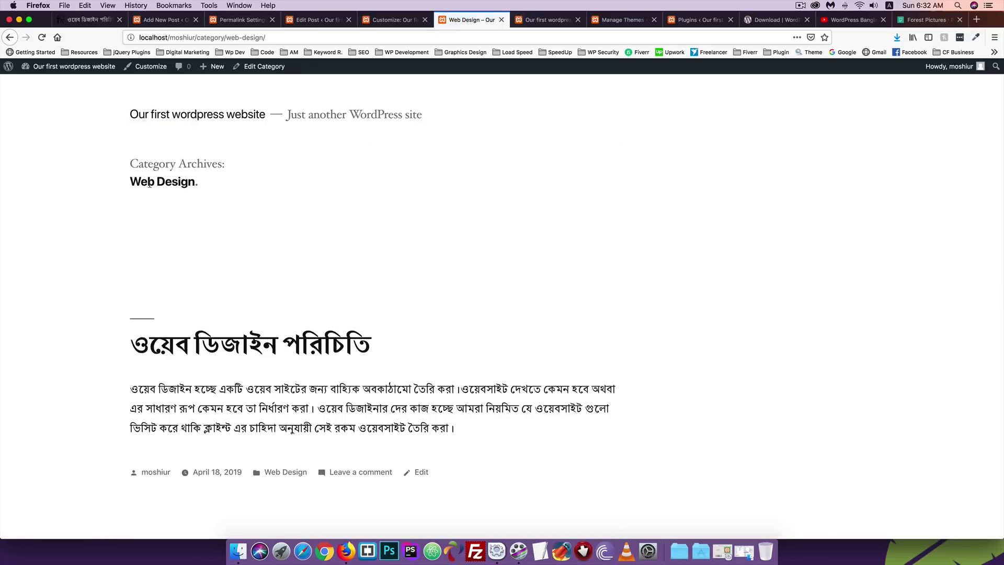
{"action": "scroll", "coordinate": [227, 204], "scroll_direction": "down", "scroll_amount": 5}
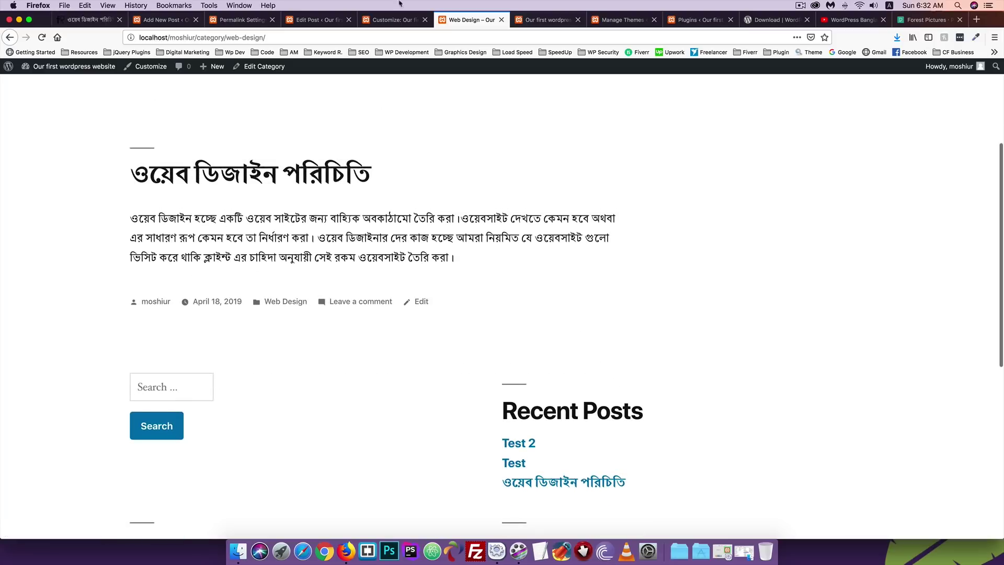
{"action": "left_click", "coordinate": [392, 20]}
{"action": "left_click", "coordinate": [318, 20]}
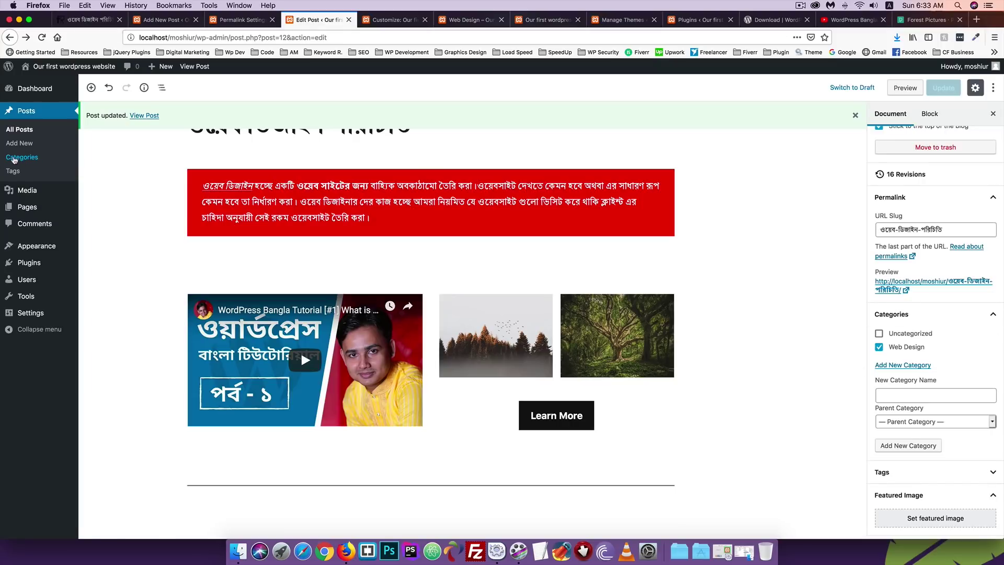
{"action": "right_click", "coordinate": [23, 158]}
Enter Freelancing with slug freelancing on the Categories page, checking the Web Design category URL.
{"action": "left_click", "coordinate": [58, 160]}
{"action": "left_click", "coordinate": [366, 19]}
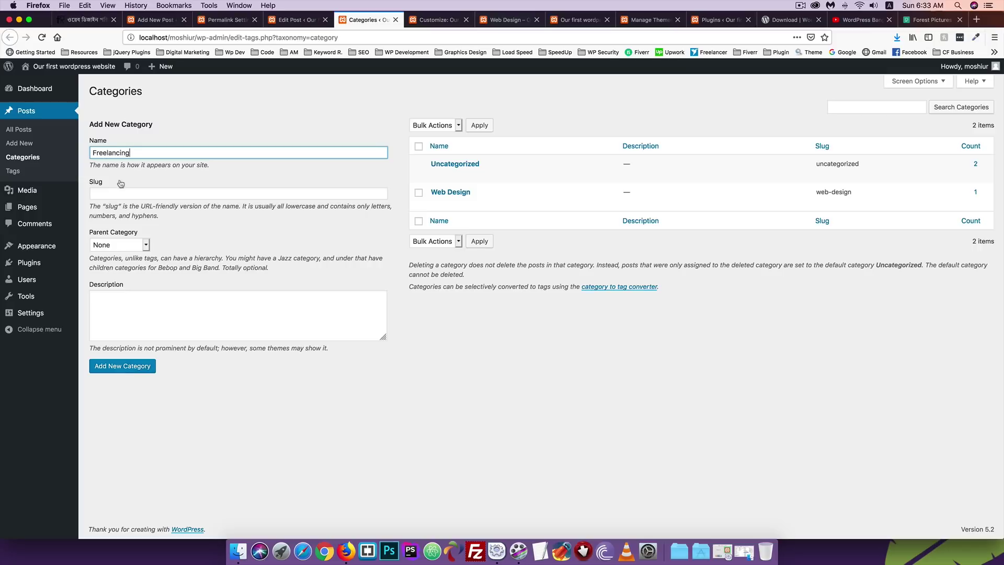
{"action": "left_click", "coordinate": [111, 193]}
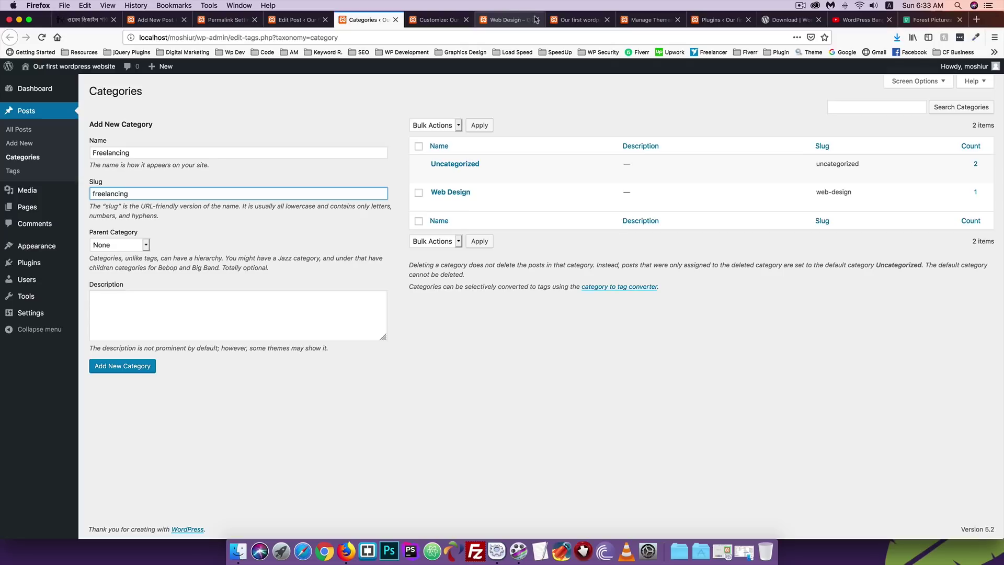
{"action": "left_click", "coordinate": [568, 20]}
{"action": "left_click", "coordinate": [517, 20]}
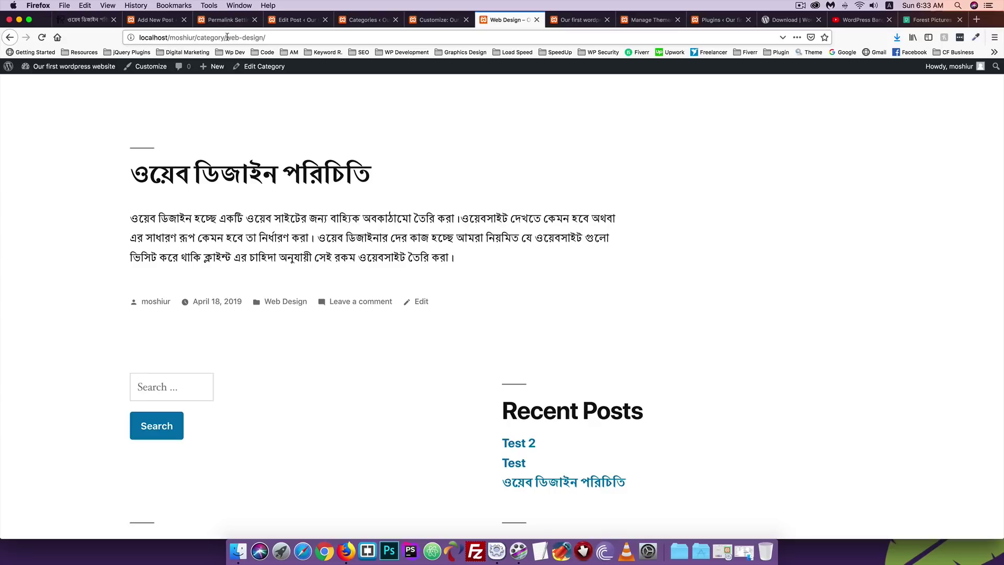
{"action": "left_click_drag", "start_coordinate": [227, 37], "coordinate": [262, 37]}
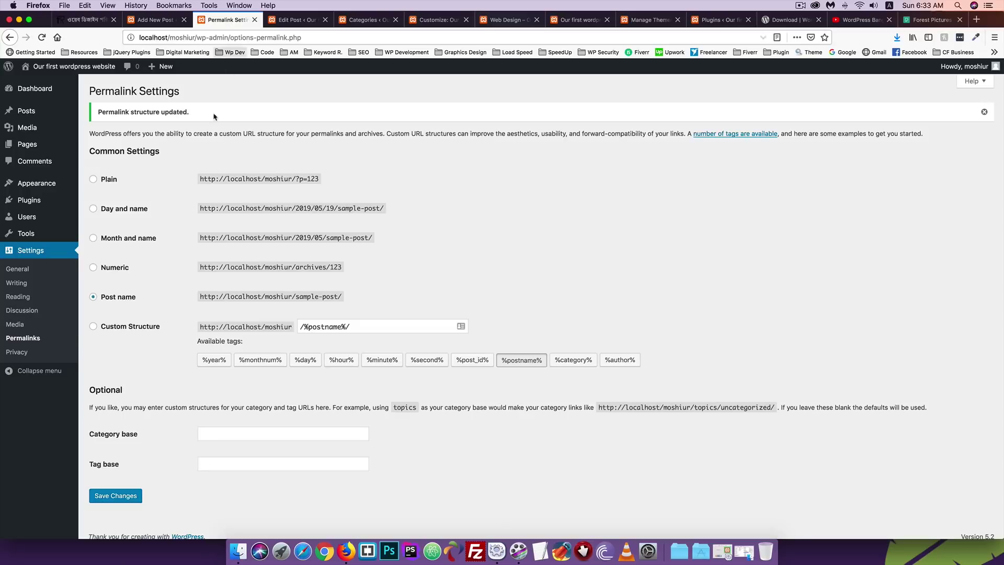
Add Freelancing as a new category and return to the Bengali post's editor.
{"action": "left_click", "coordinate": [230, 20]}
{"action": "key", "text": "ctrl+Tab"}
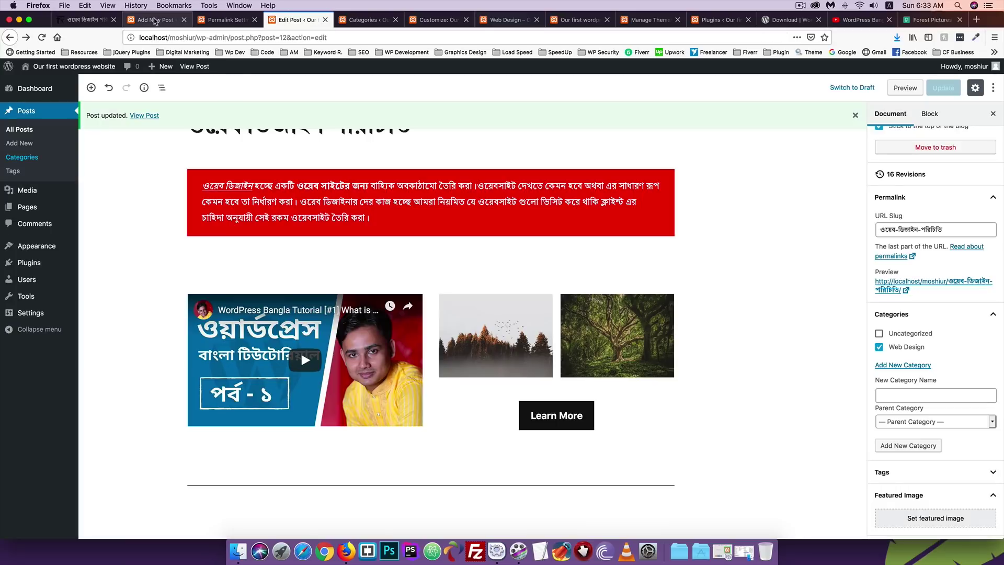
{"action": "left_click", "coordinate": [229, 22]}
{"action": "key", "text": "ctrl+Tab"}
{"action": "key", "text": "ctrl+Tab"}
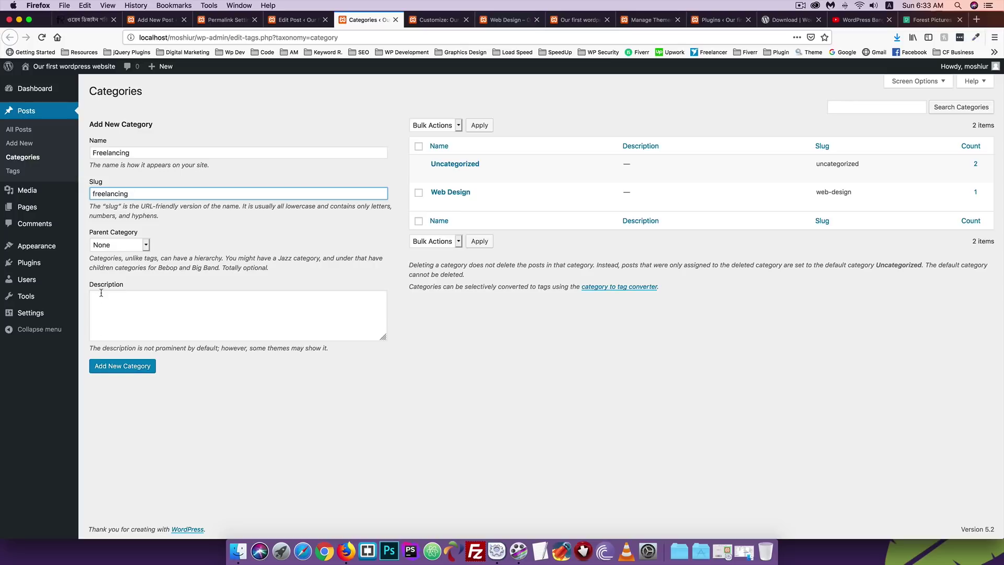
{"action": "left_click", "coordinate": [122, 369]}
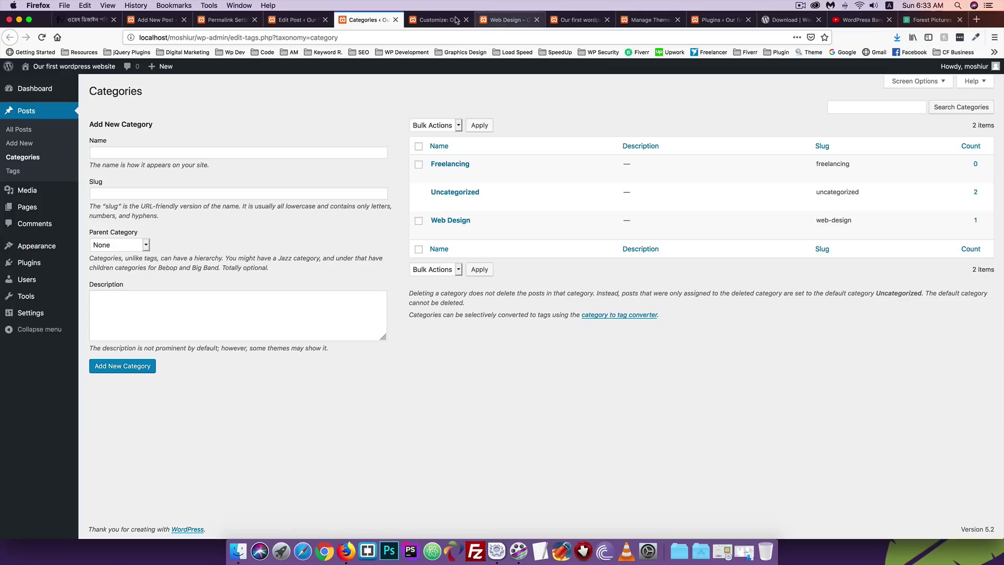
{"action": "left_click", "coordinate": [302, 22]}
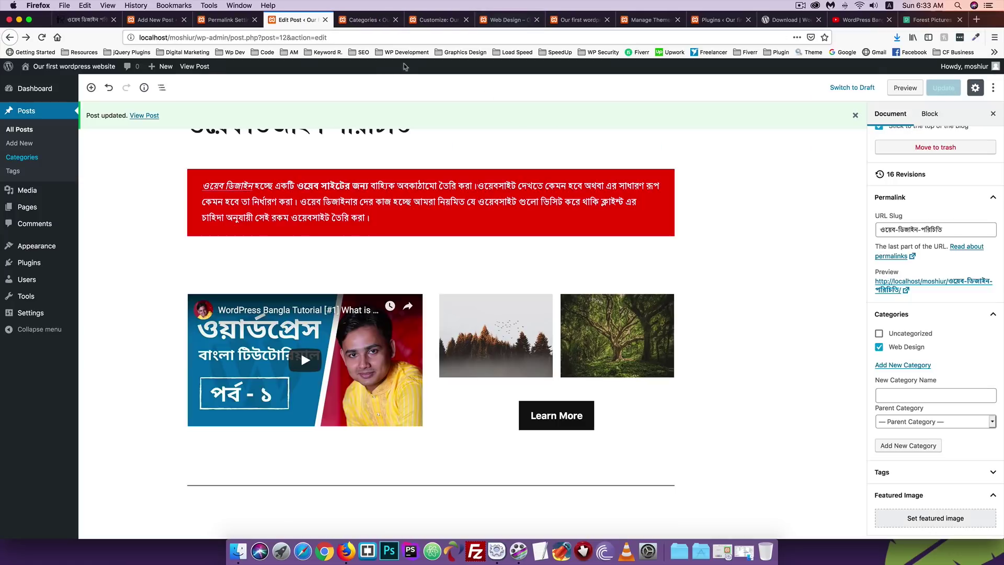
Reload the post editor and toggle Freelancing on and off, leaving only Web Design.
{"action": "left_click", "coordinate": [235, 37]}
{"action": "key", "text": "Return"}
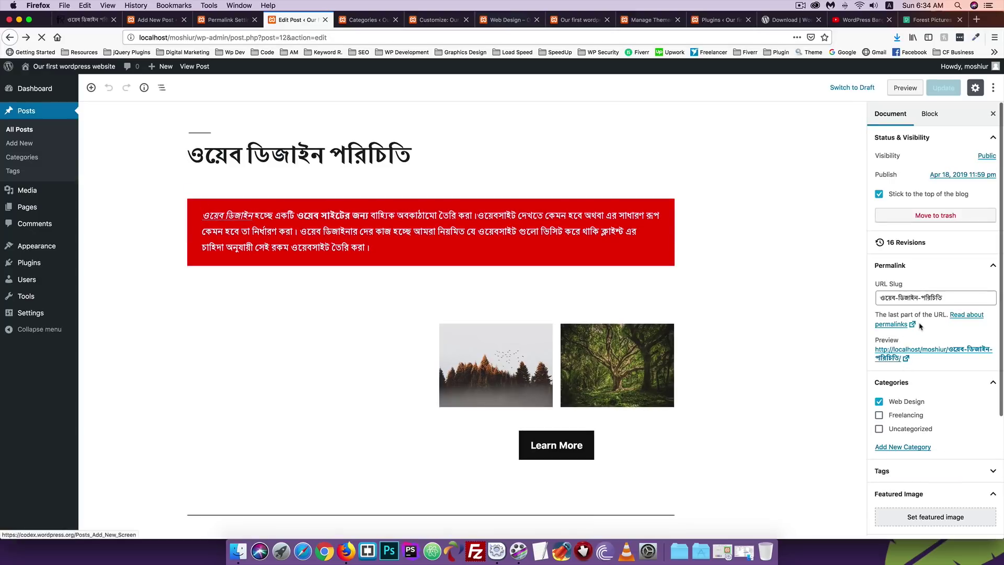
{"action": "scroll", "coordinate": [884, 328], "scroll_direction": "down", "scroll_amount": 3}
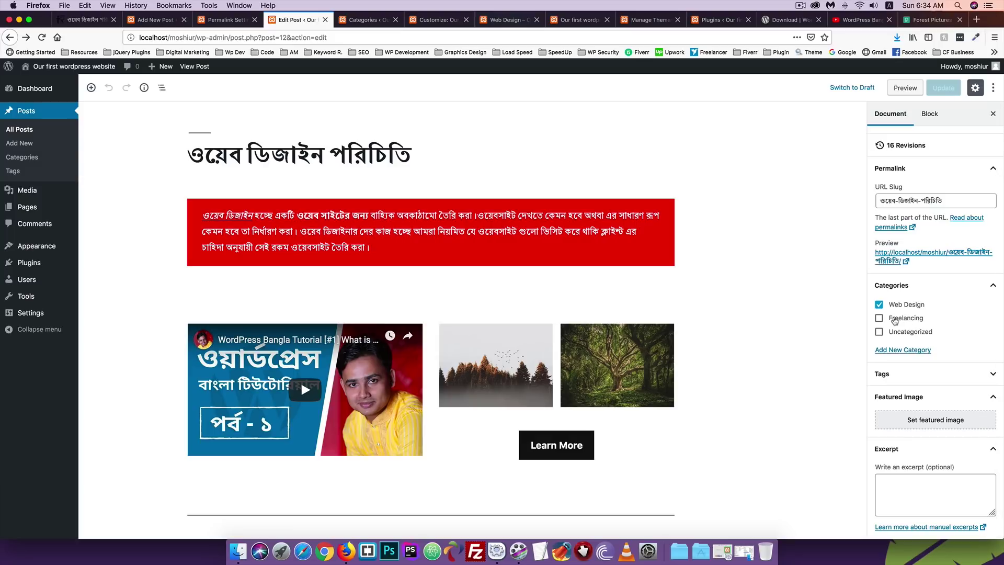
{"action": "left_click", "coordinate": [895, 321]}
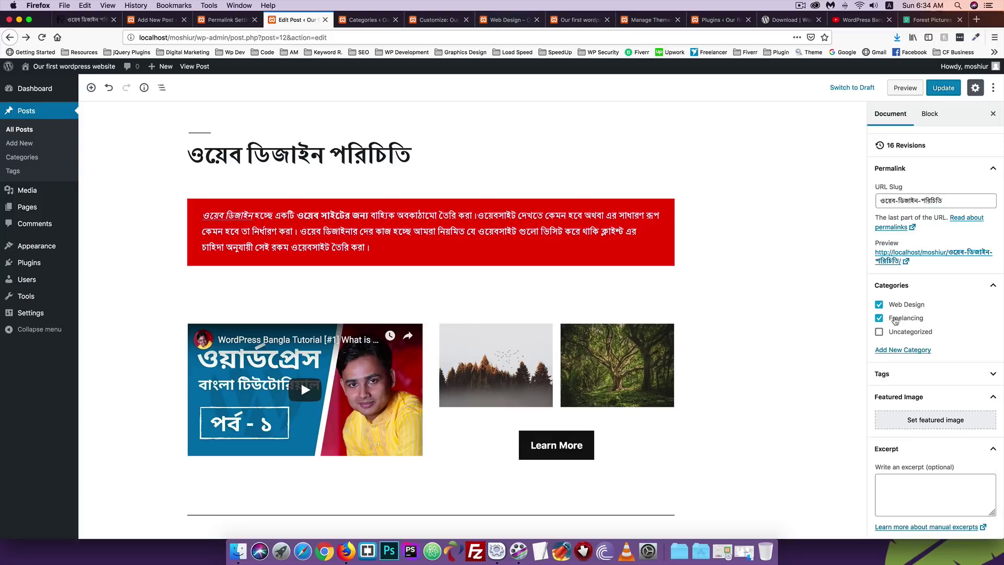
{"action": "left_click", "coordinate": [894, 321]}
Add ওয়েব ডিজাইন, copied from the title, as a new tag and update the post.
{"action": "scroll", "coordinate": [904, 368], "scroll_direction": "down", "scroll_amount": 1}
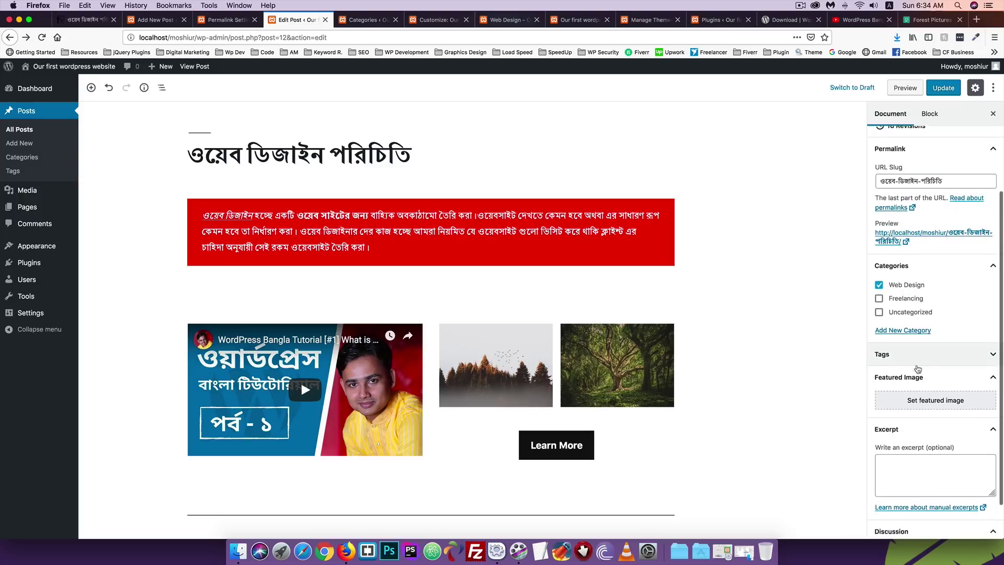
{"action": "scroll", "coordinate": [904, 368], "scroll_direction": "down", "scroll_amount": 2}
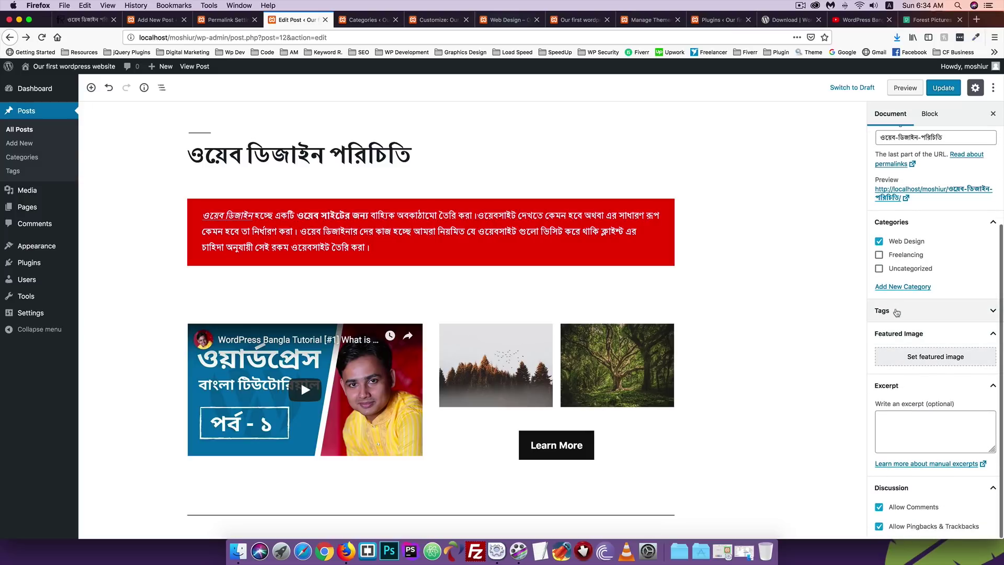
{"action": "left_click", "coordinate": [897, 312]}
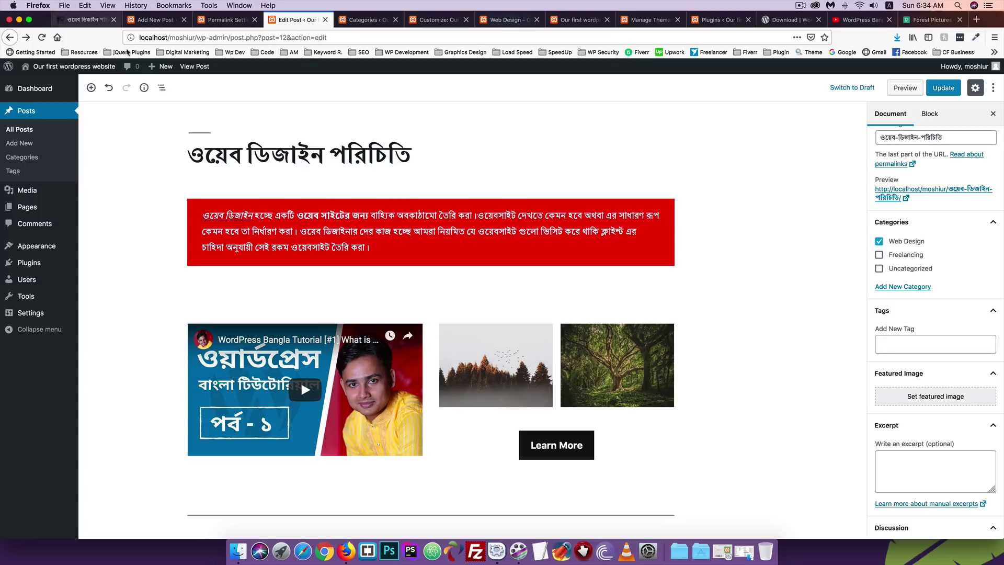
{"action": "left_click_drag", "start_coordinate": [327, 153], "coordinate": [193, 148]}
{"action": "key", "text": "super+c"}
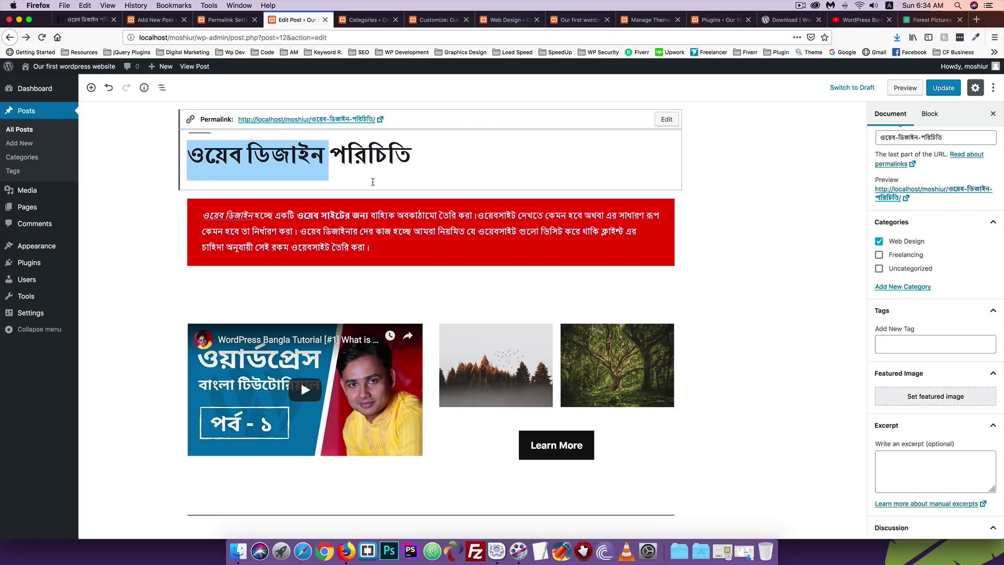
{"action": "left_click", "coordinate": [894, 340]}
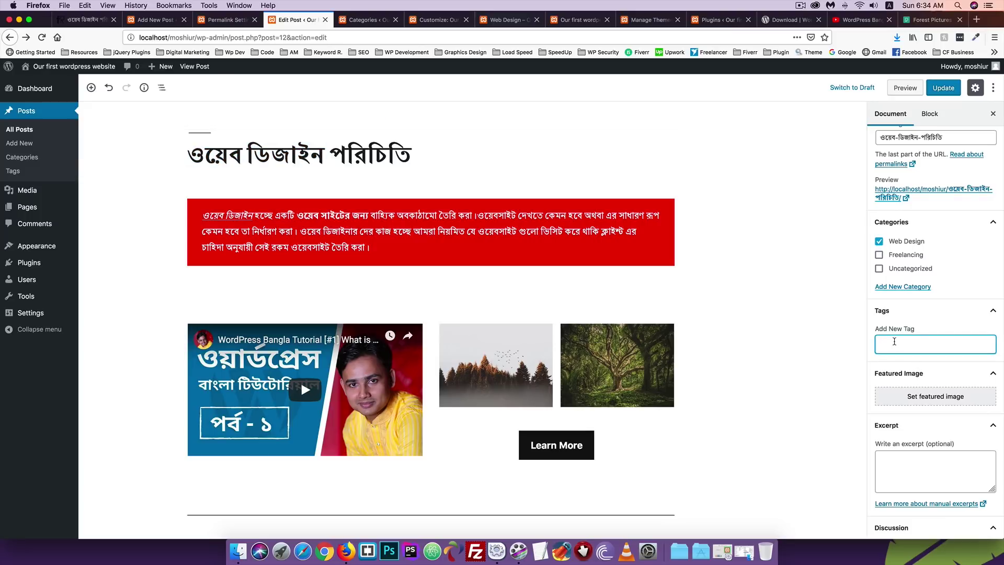
{"action": "key", "text": "super+v"}
{"action": "key", "text": "Return"}
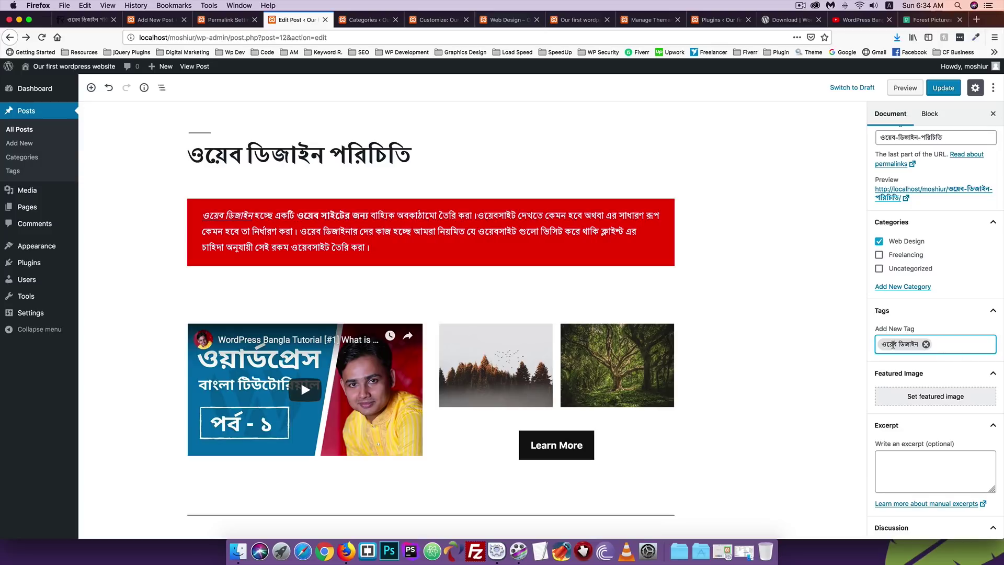
{"action": "left_click", "coordinate": [944, 87]}
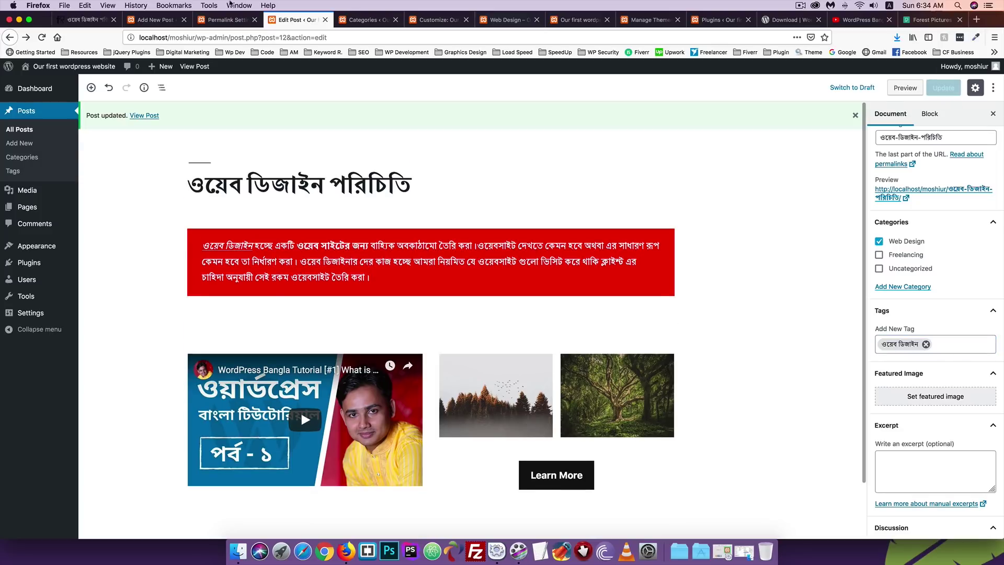
Load the site home page by trimming the Web Design category path, then scroll through it.
{"action": "left_click", "coordinate": [502, 20]}
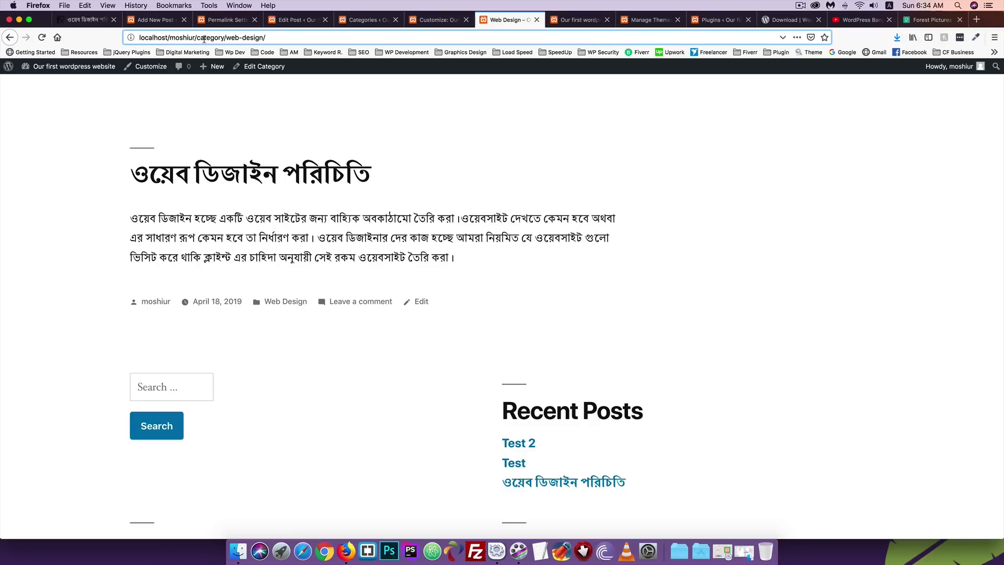
{"action": "left_click_drag", "start_coordinate": [195, 37], "coordinate": [450, 38]}
{"action": "key", "text": "BackSpace"}
{"action": "key", "text": "Return"}
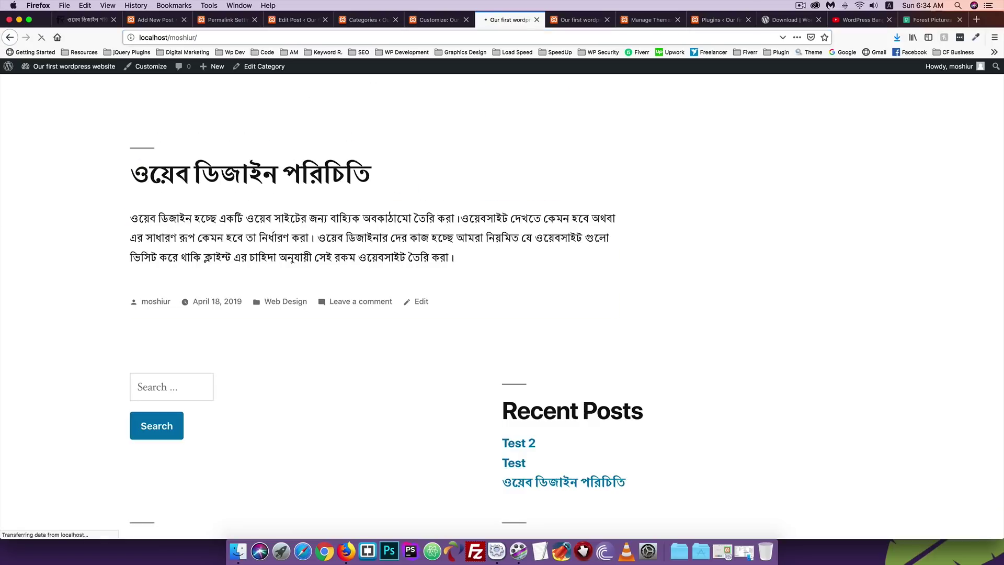
{"action": "scroll", "coordinate": [187, 217], "scroll_direction": "down", "scroll_amount": 10}
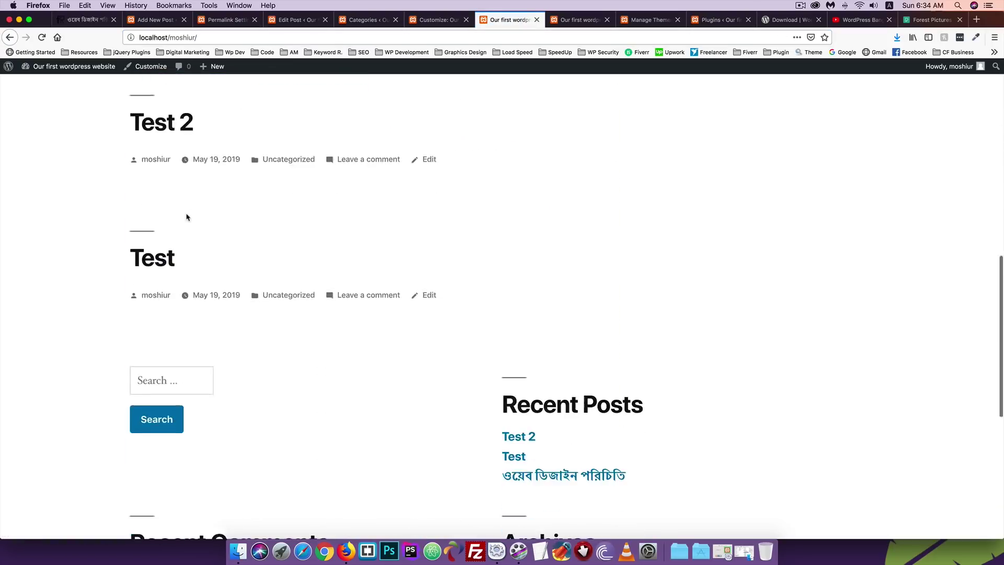
{"action": "scroll", "coordinate": [186, 217], "scroll_direction": "down", "scroll_amount": 6}
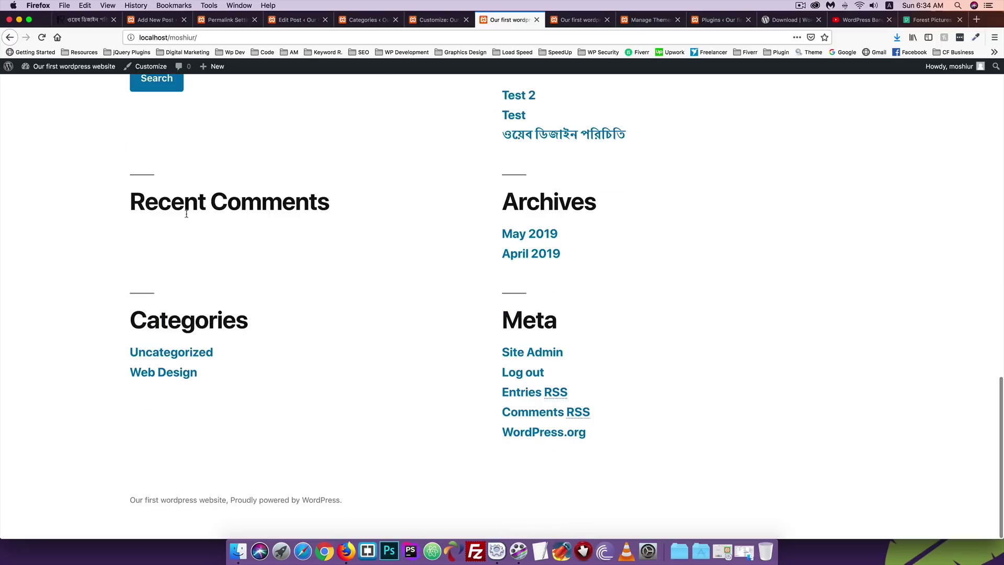
{"action": "scroll", "coordinate": [186, 215], "scroll_direction": "up", "scroll_amount": 7}
{"action": "scroll", "coordinate": [187, 216], "scroll_direction": "up", "scroll_amount": 10}
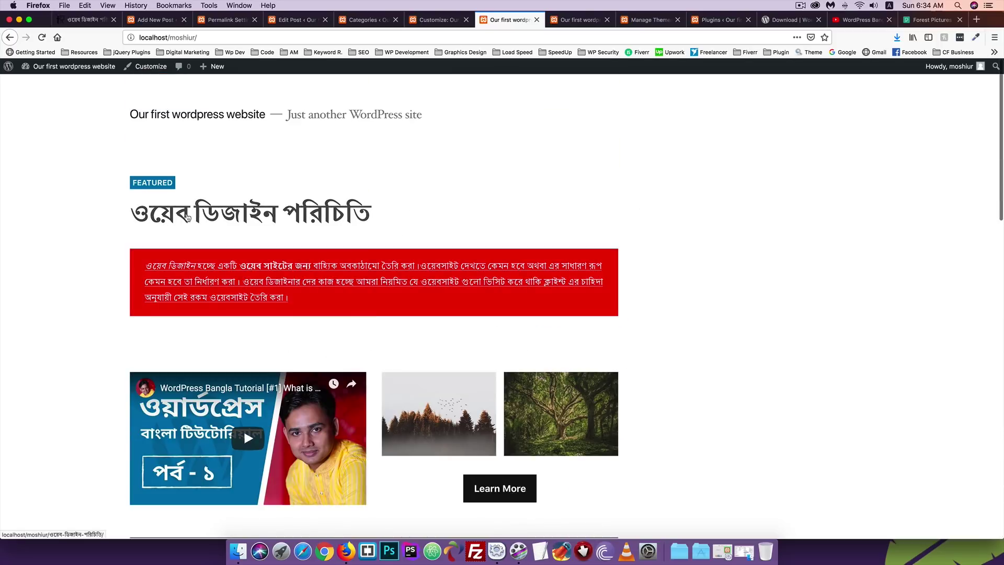
{"action": "scroll", "coordinate": [243, 218], "scroll_direction": "down", "scroll_amount": 9}
{"action": "scroll", "coordinate": [271, 219], "scroll_direction": "down", "scroll_amount": 5}
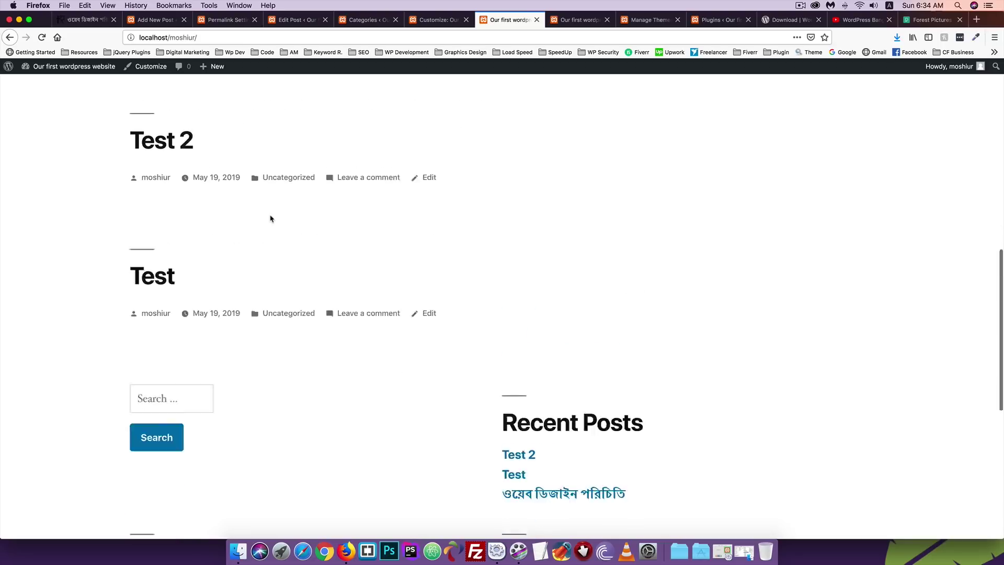
Search the site for ওয়েব ডিজাইন and check that the Bengali post appears.
{"action": "left_click", "coordinate": [153, 232]}
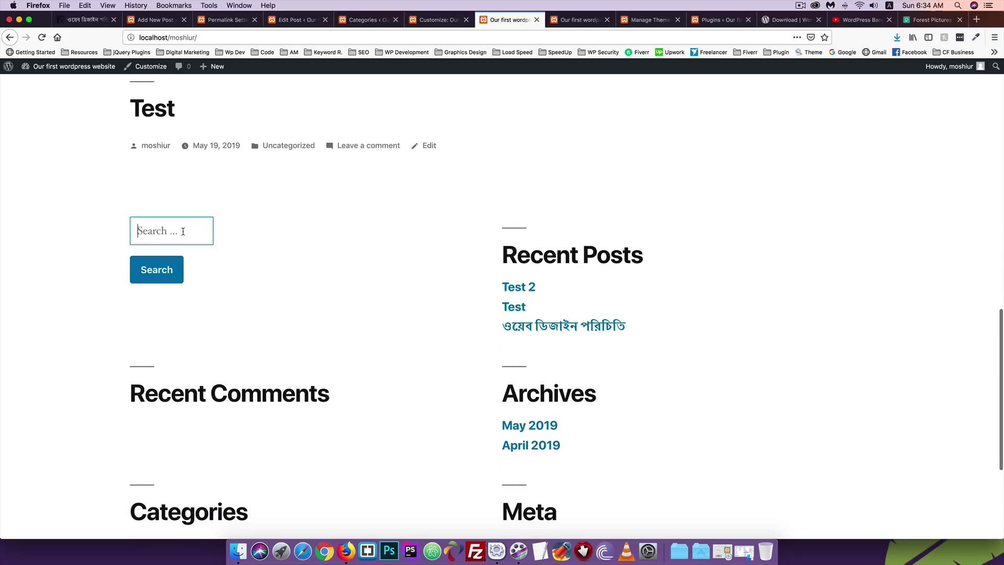
{"action": "type", "text": "ওয়েব ডিজাইন"}
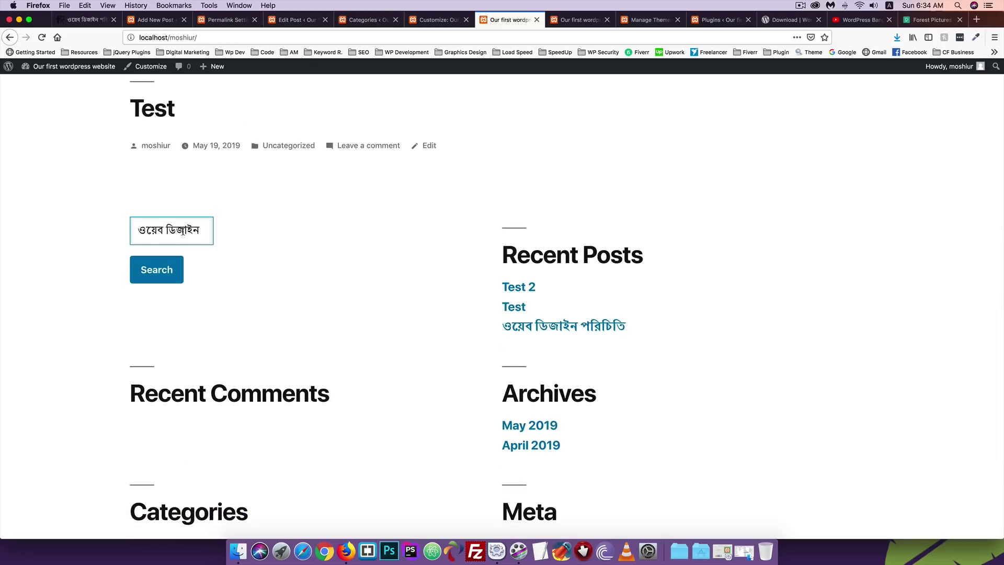
{"action": "left_click", "coordinate": [155, 274]}
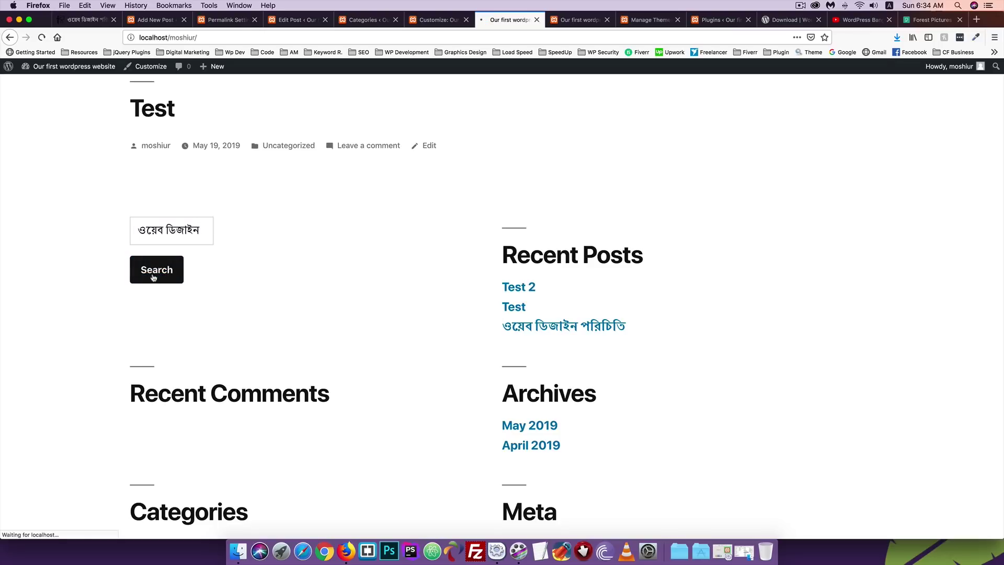
{"action": "scroll", "coordinate": [176, 269], "scroll_direction": "down", "scroll_amount": 2}
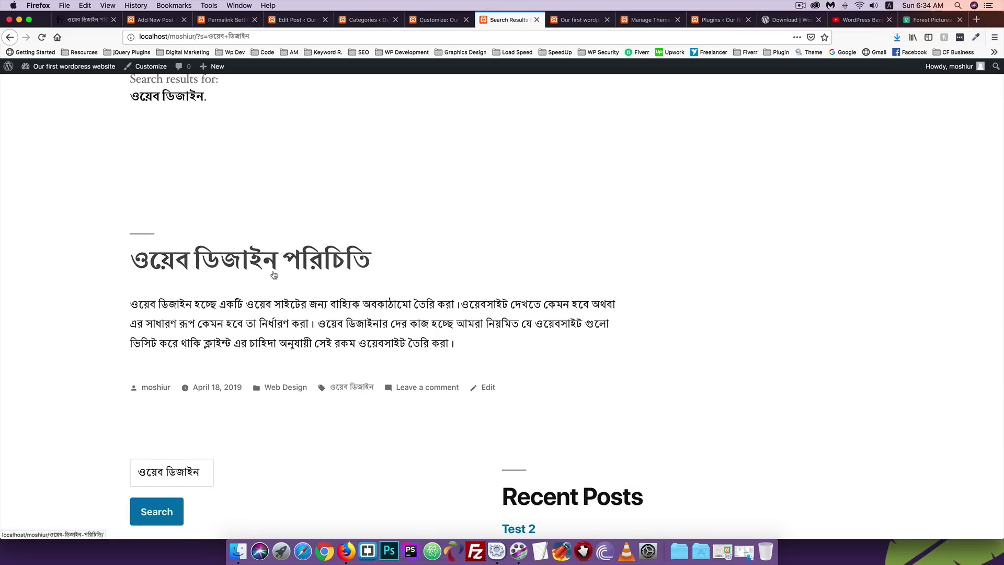
{"action": "left_click", "coordinate": [440, 20]}
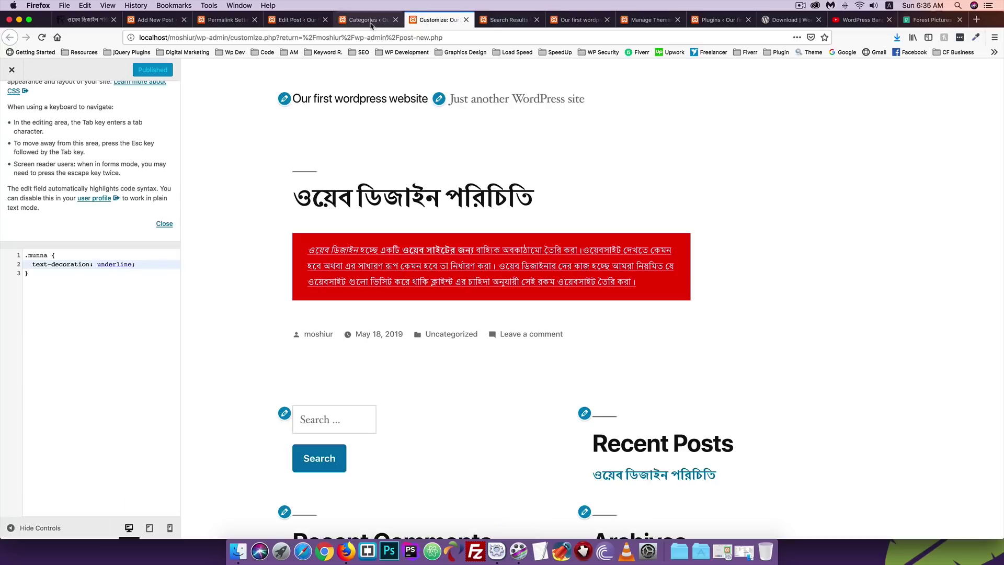
{"action": "left_click", "coordinate": [367, 20]}
Choose the misty orange forest photo cold-conifer-dawn-917494.jpg in the featured image library.
{"action": "left_click", "coordinate": [292, 20]}
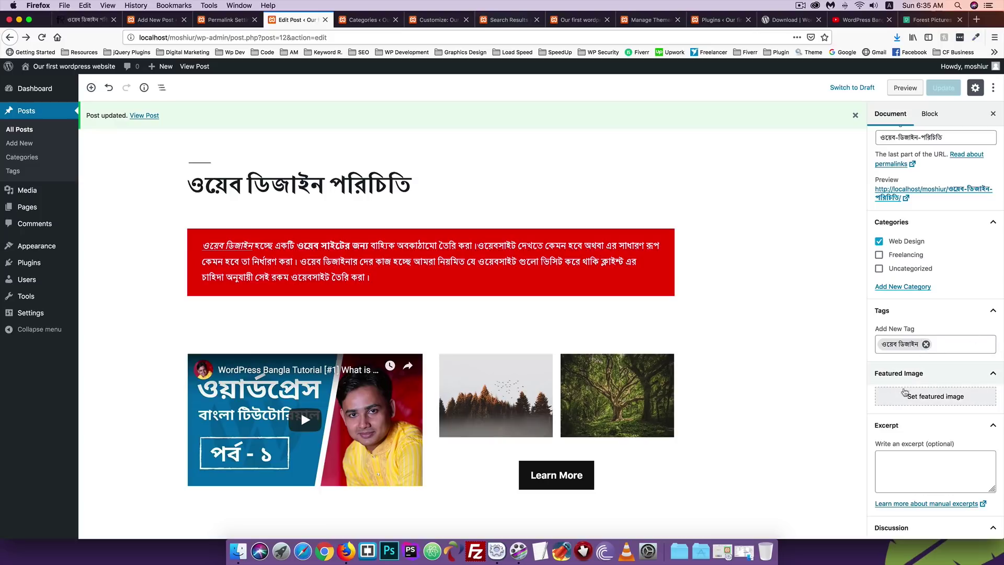
{"action": "left_click", "coordinate": [925, 398]}
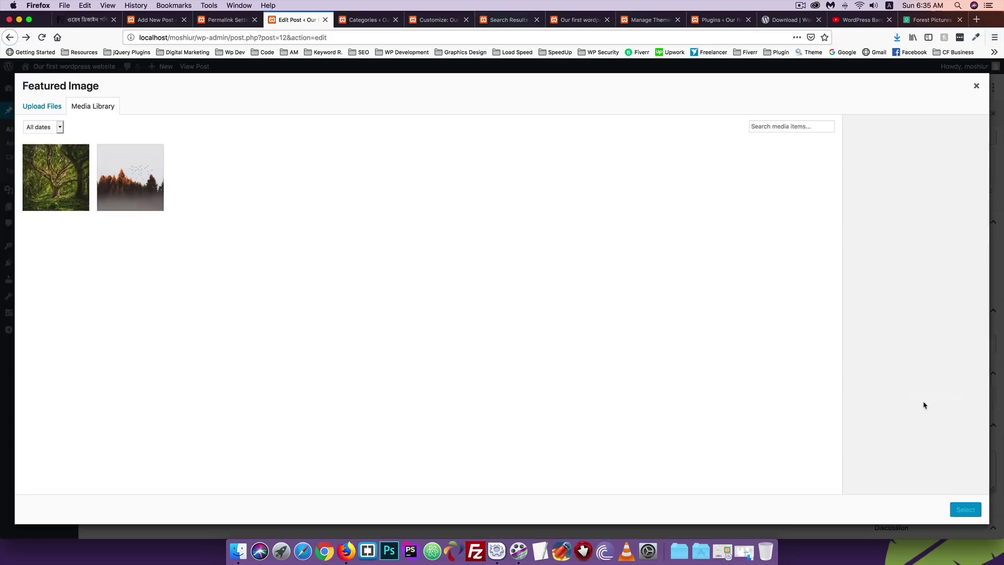
{"action": "left_click", "coordinate": [126, 175]}
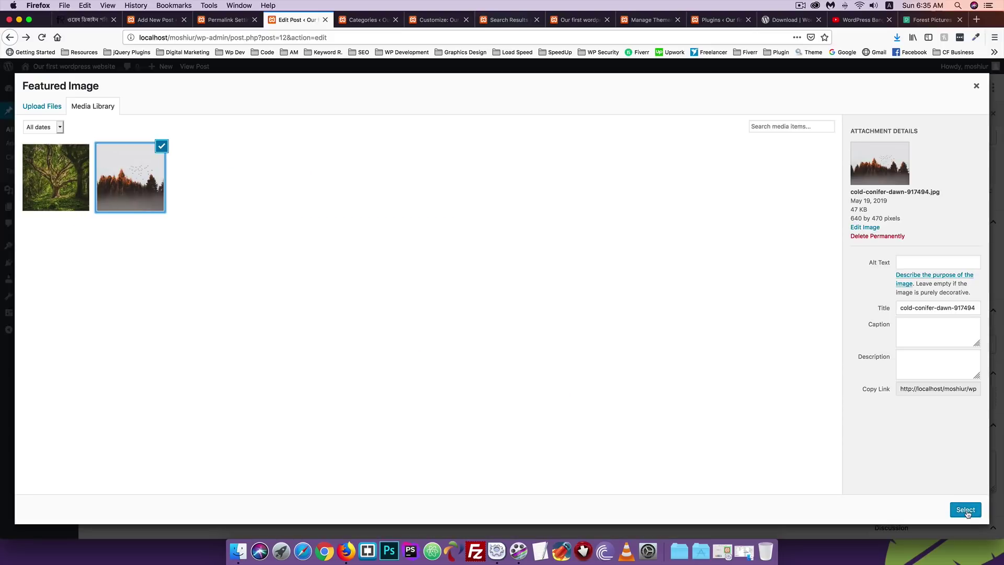
{"action": "left_click", "coordinate": [917, 257]}
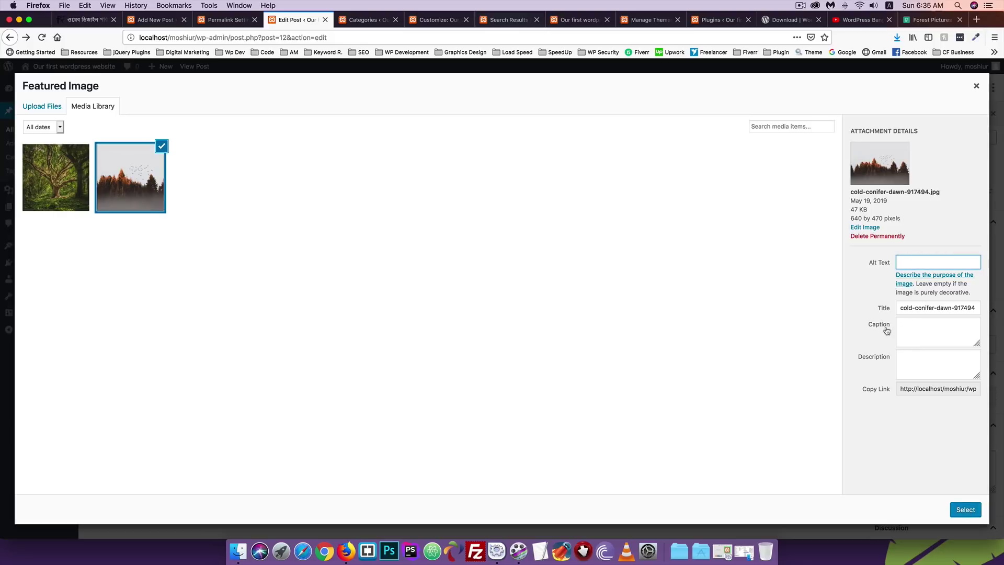
{"action": "left_click", "coordinate": [906, 358]}
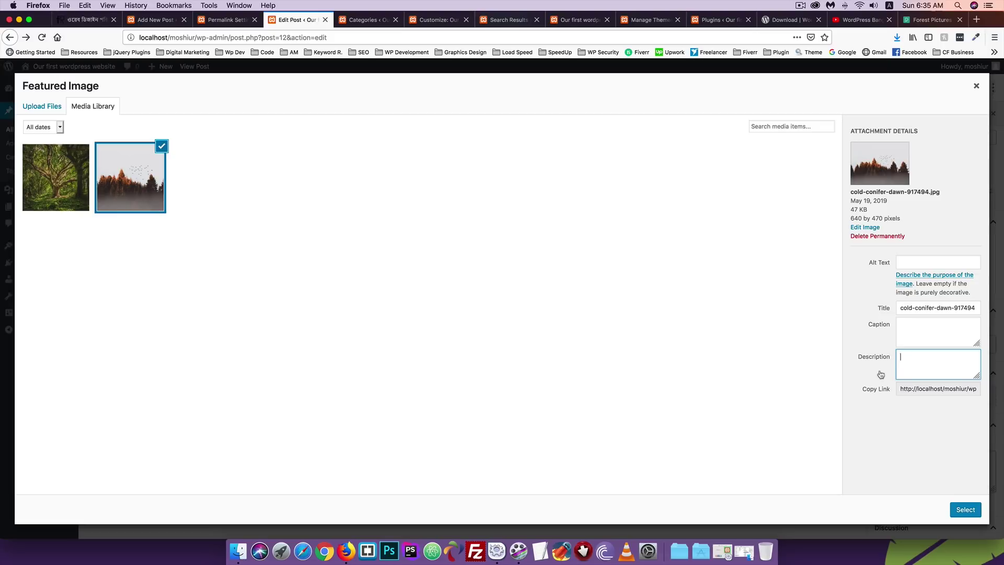
Copy the forest photo's link URL and preview the image in a new page.
{"action": "left_click", "coordinate": [923, 385]}
{"action": "double_click", "coordinate": [923, 385]}
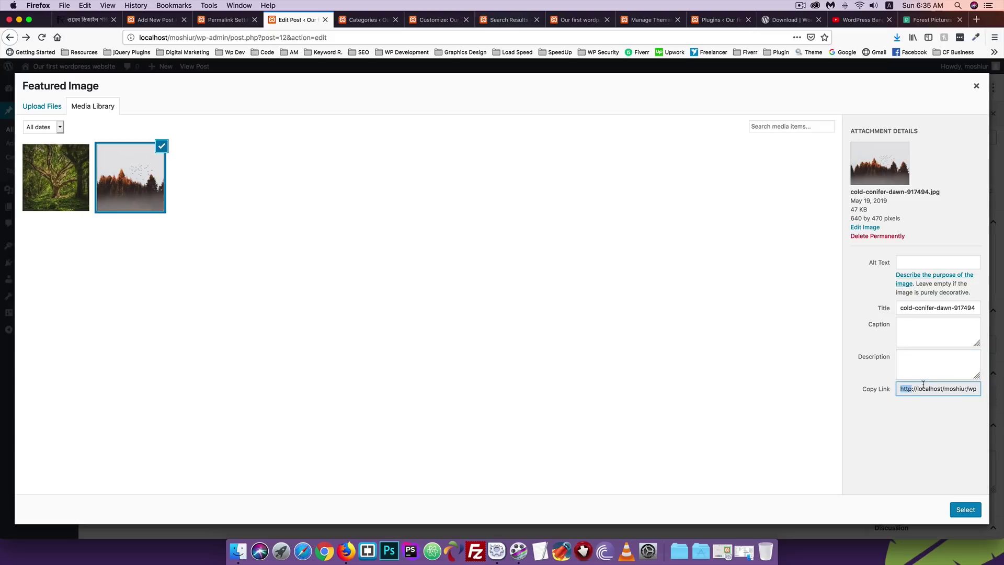
{"action": "key", "text": "super+a"}
{"action": "left_click", "coordinate": [977, 20]}
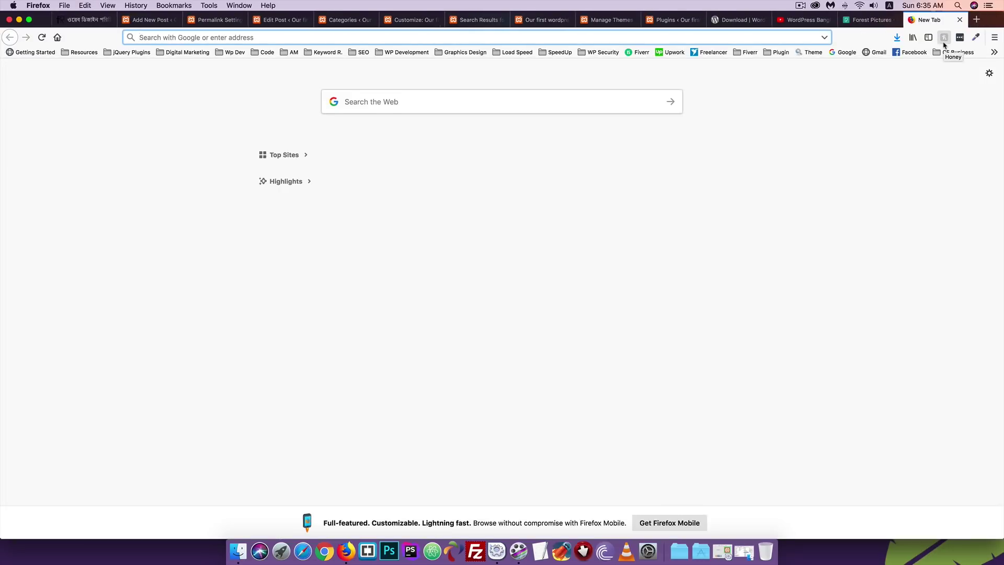
{"action": "type", "text": "http://localhost/moshiur/wp-content/uploads/2019/05/cold-conifer-dawn-917494.jpg"}
{"action": "key", "text": "Return"}
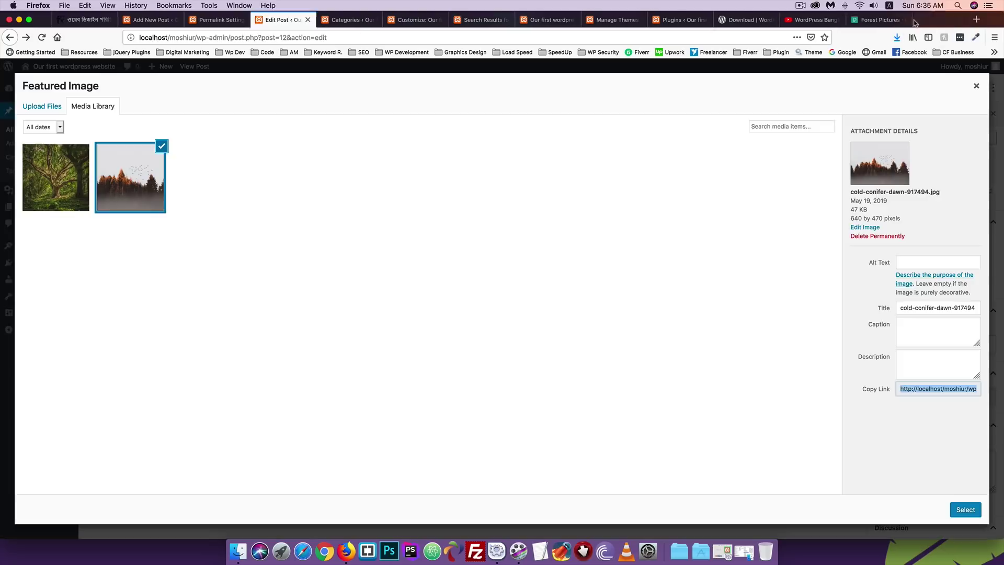
{"action": "left_click", "coordinate": [959, 19]}
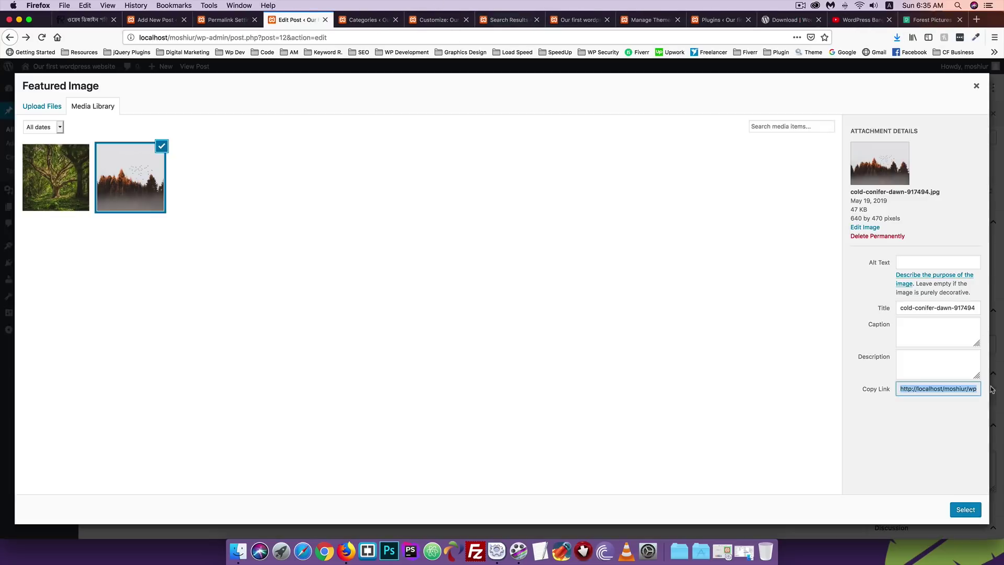
Set the forest photo as the featured image and update the post.
{"action": "left_click", "coordinate": [952, 510]}
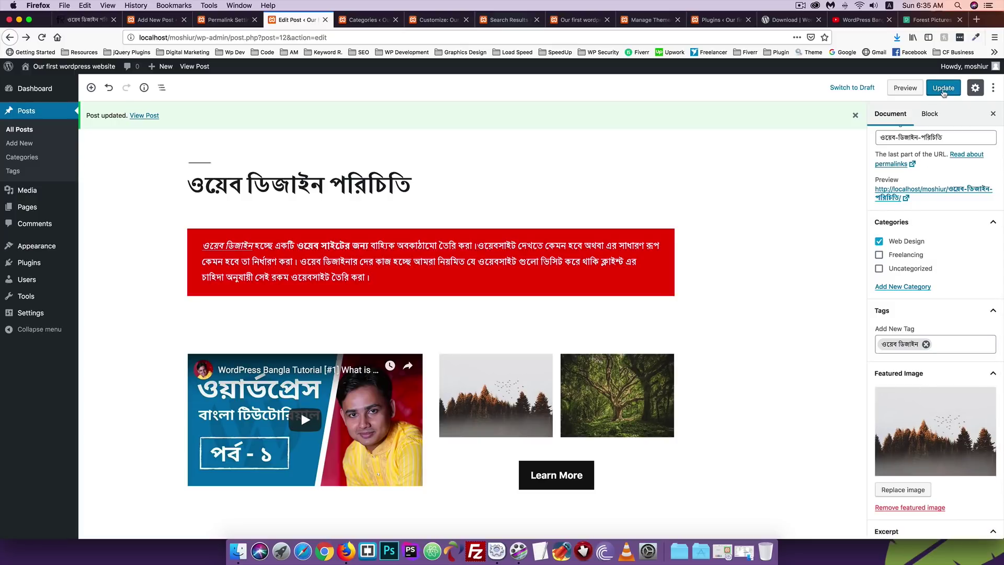
{"action": "left_click", "coordinate": [944, 89]}
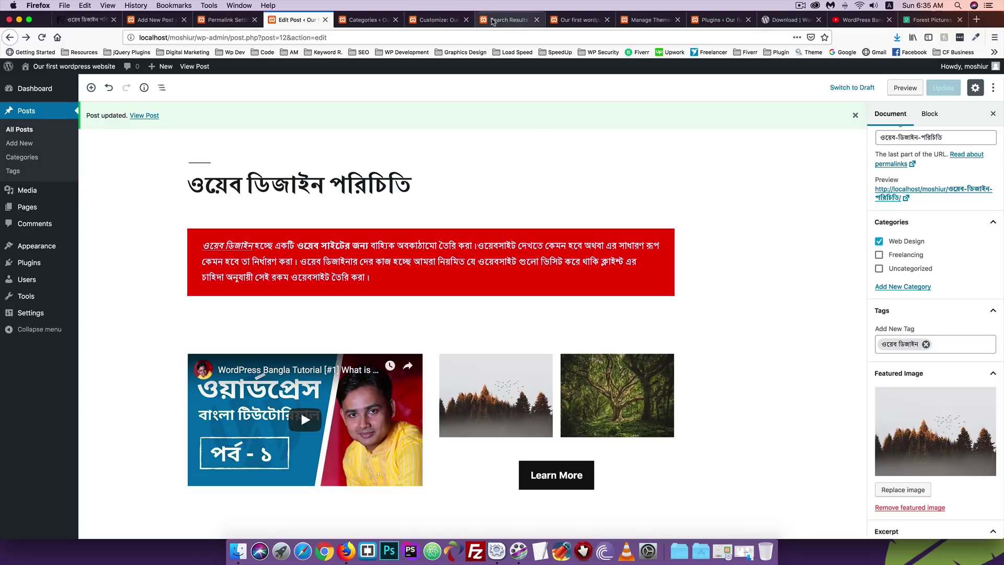
{"action": "left_click", "coordinate": [492, 19]}
{"action": "left_click", "coordinate": [436, 20]}
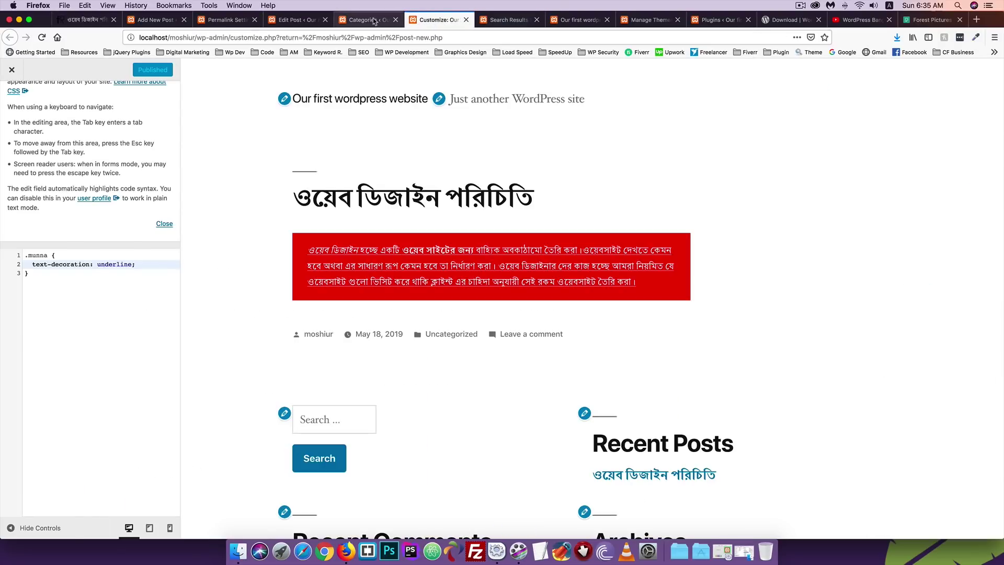
{"action": "left_click", "coordinate": [374, 22]}
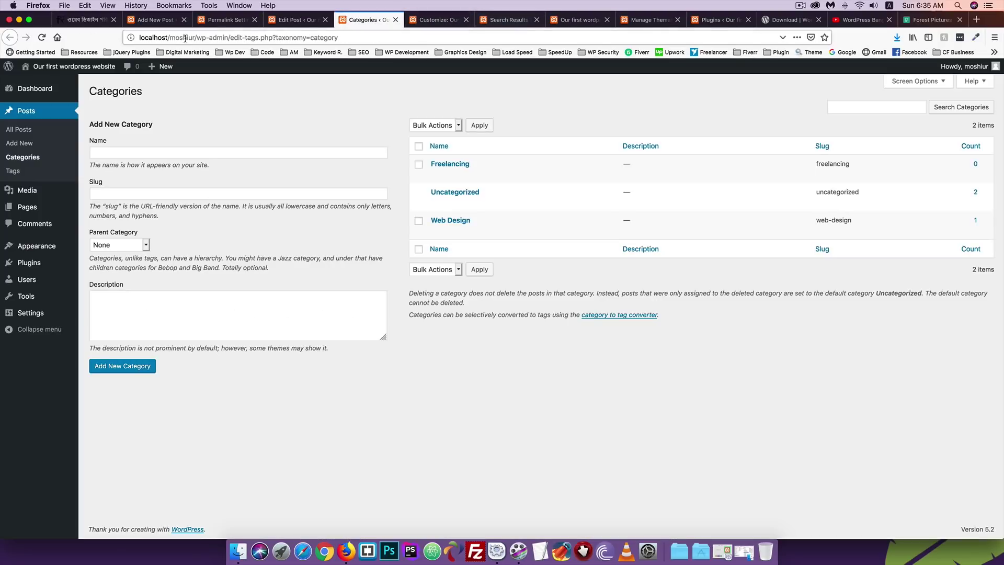
{"action": "left_click_drag", "start_coordinate": [196, 38], "coordinate": [138, 38]}
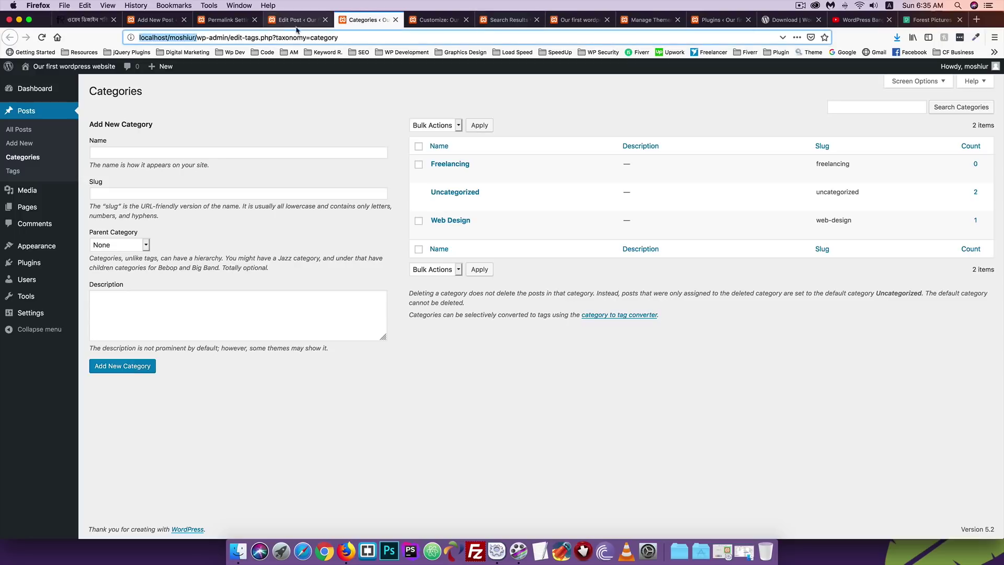
Load the blog front page at localhost/moshiur/ and scroll to check the featured image.
{"action": "left_click", "coordinate": [269, 37]}
{"action": "left_click_drag", "start_coordinate": [197, 37], "coordinate": [417, 37]}
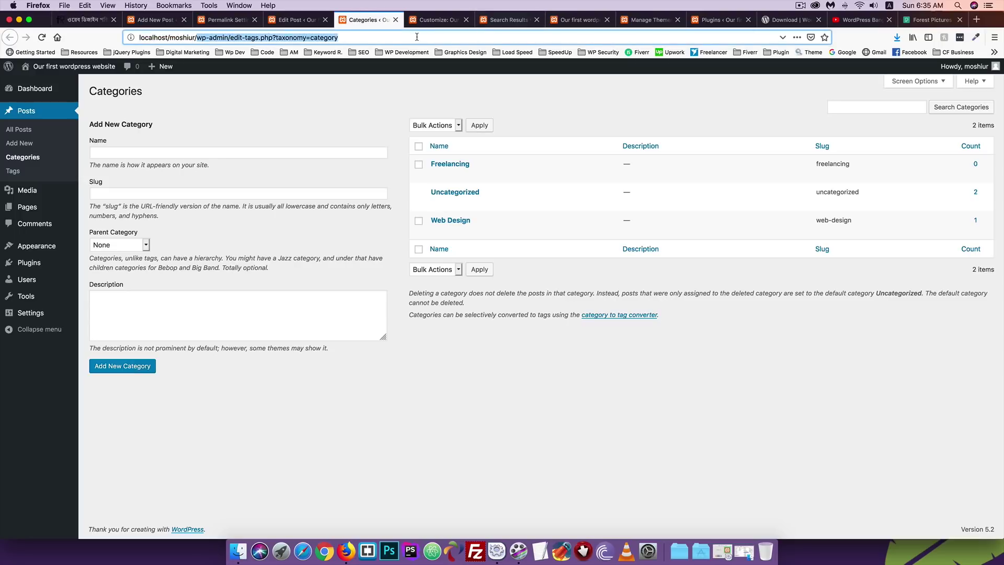
{"action": "key", "text": "BackSpace"}
{"action": "key", "text": "Return"}
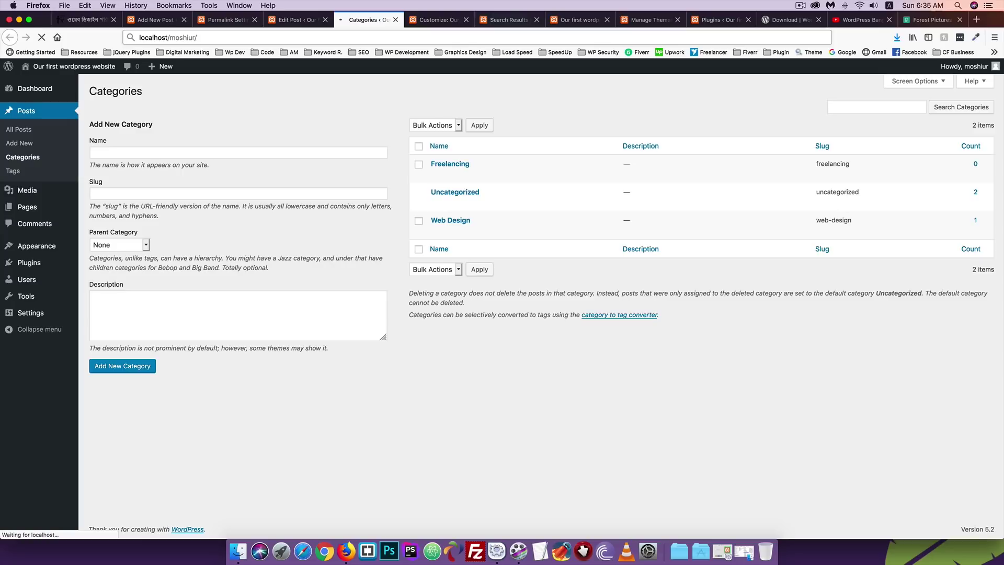
{"action": "scroll", "coordinate": [272, 190], "scroll_direction": "down", "scroll_amount": 3}
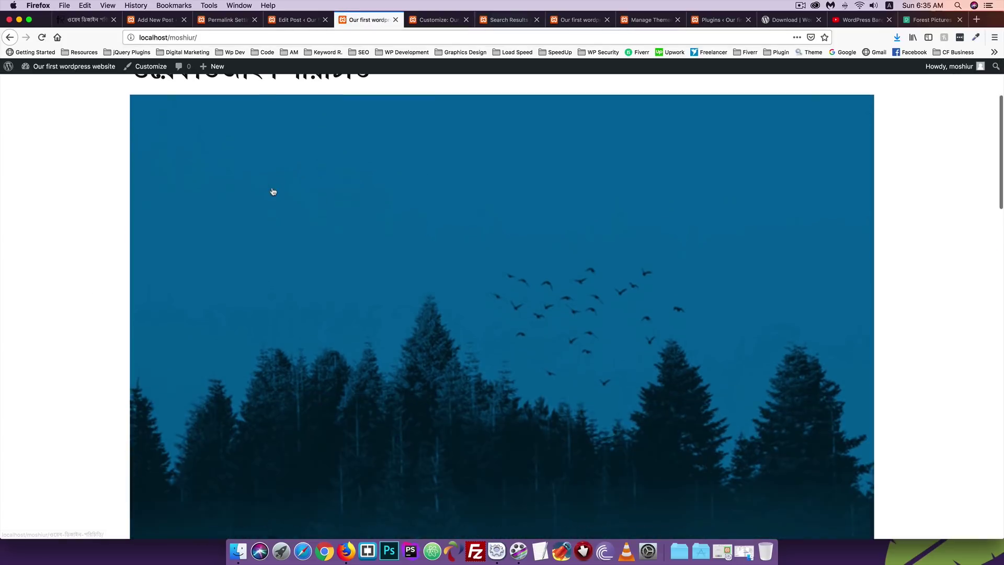
{"action": "scroll", "coordinate": [271, 191], "scroll_direction": "down", "scroll_amount": 6}
{"action": "scroll", "coordinate": [272, 191], "scroll_direction": "up", "scroll_amount": 3}
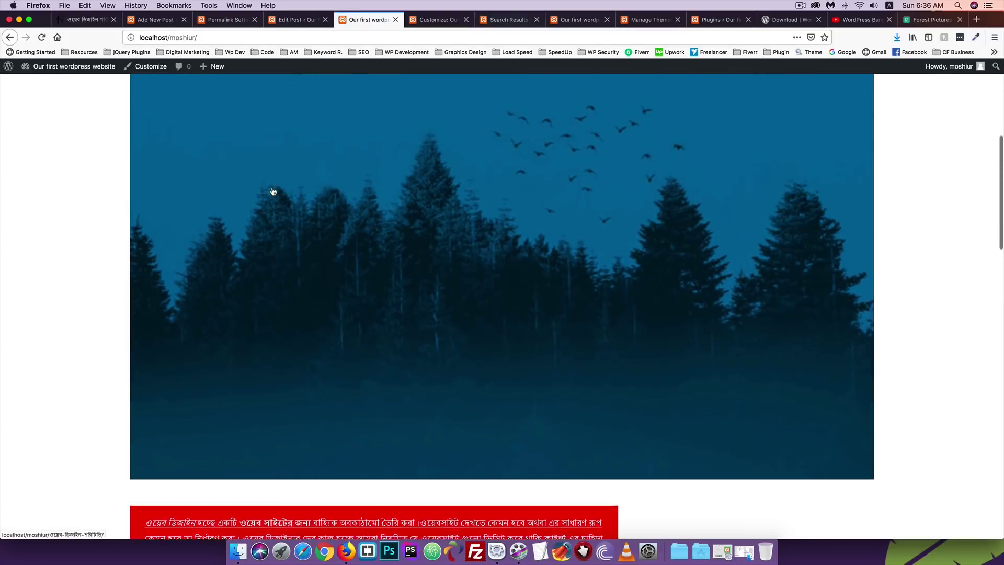
{"action": "scroll", "coordinate": [324, 206], "scroll_direction": "up", "scroll_amount": 4}
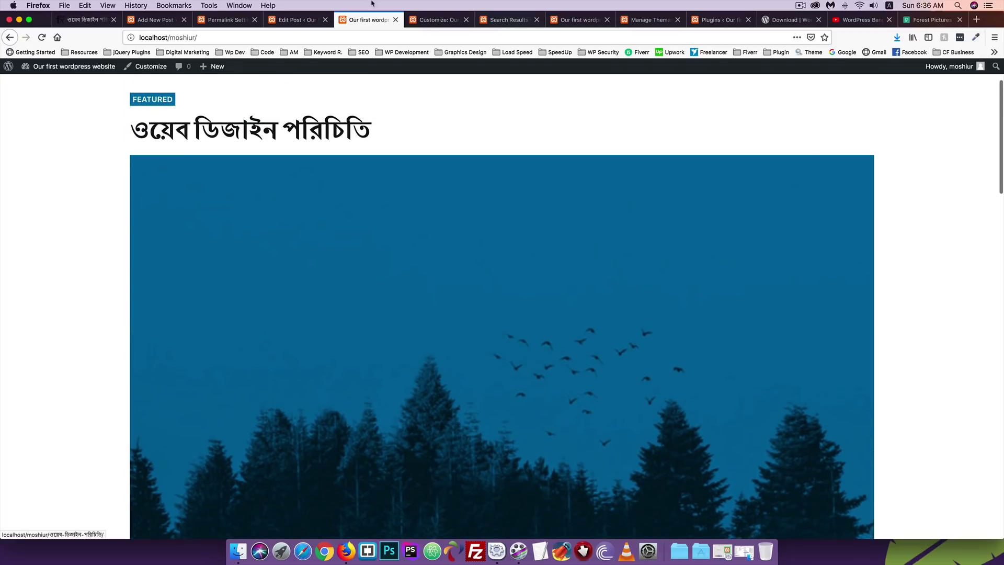
Return to the post editor after another look at the front page.
{"action": "left_click", "coordinate": [295, 19]}
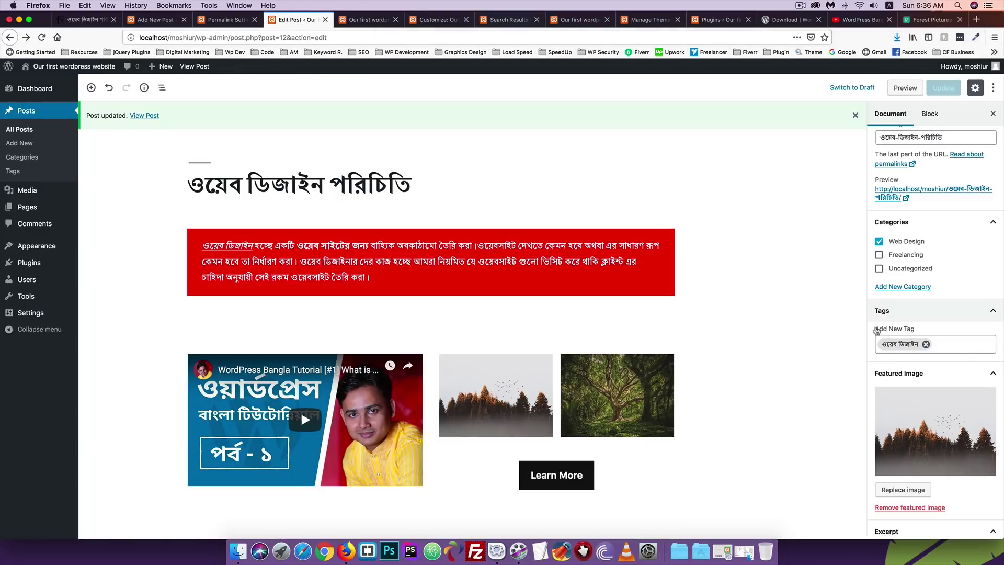
{"action": "left_click", "coordinate": [369, 19]}
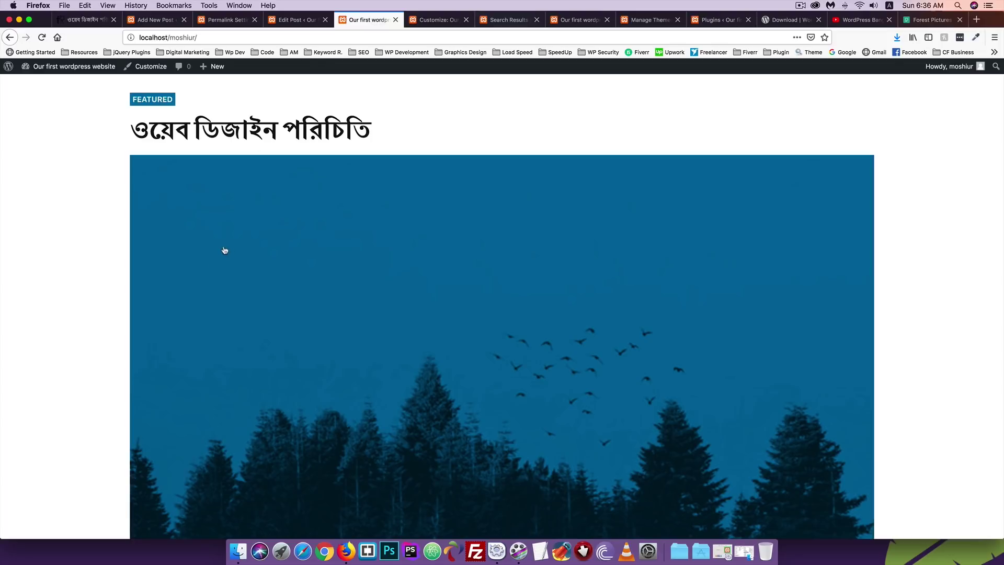
{"action": "scroll", "coordinate": [227, 252], "scroll_direction": "down", "scroll_amount": 5}
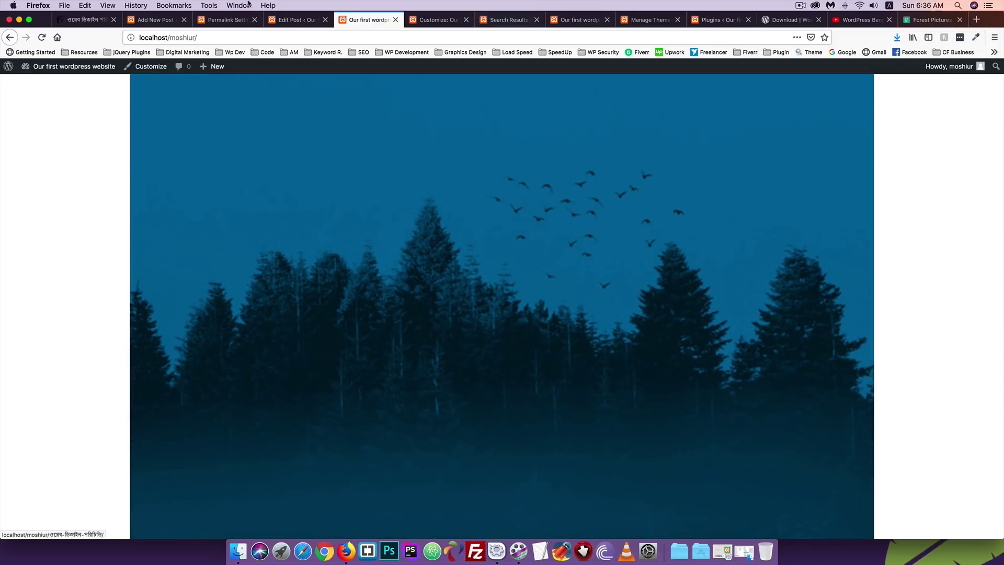
{"action": "left_click", "coordinate": [285, 21]}
{"action": "scroll", "coordinate": [914, 437], "scroll_direction": "down", "scroll_amount": 5}
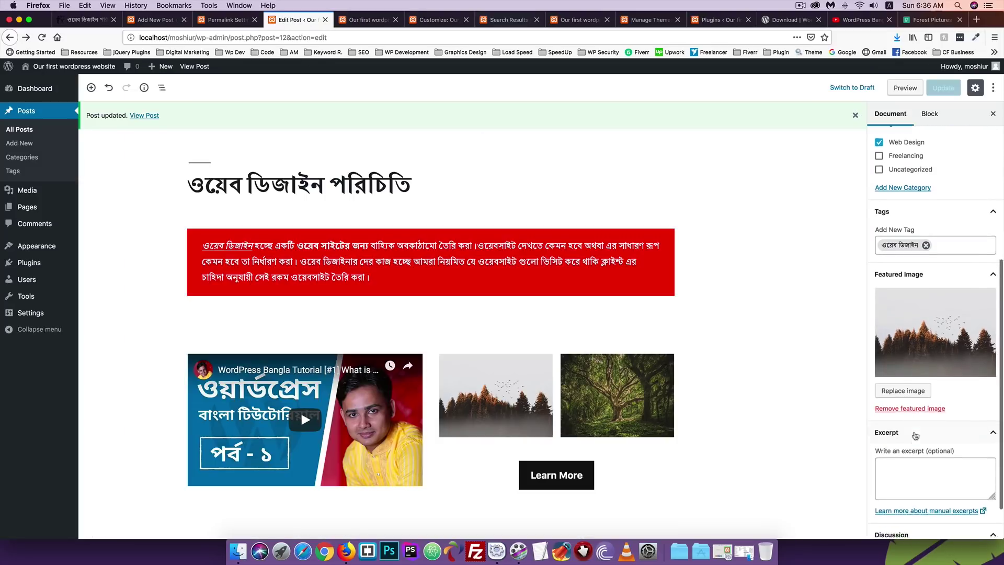
Remove the featured image and save the post with the excerpt 'hi'.
{"action": "left_click", "coordinate": [907, 362]}
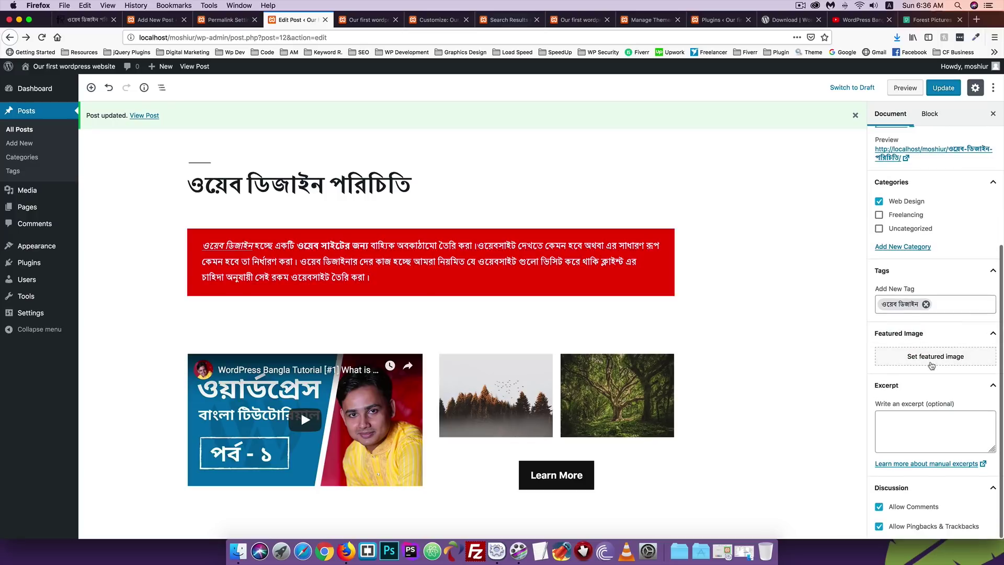
{"action": "left_click", "coordinate": [931, 93]}
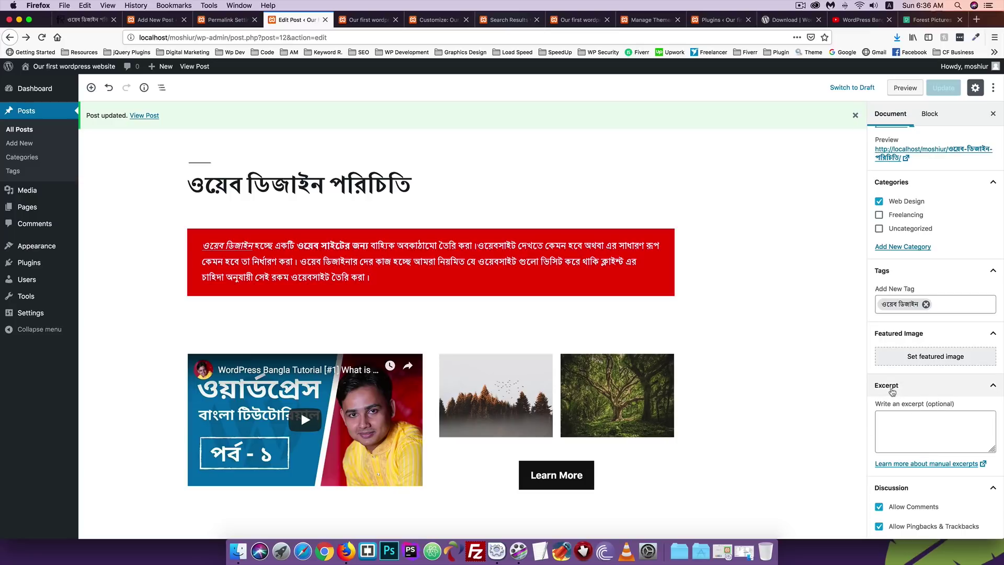
{"action": "left_click", "coordinate": [913, 424]}
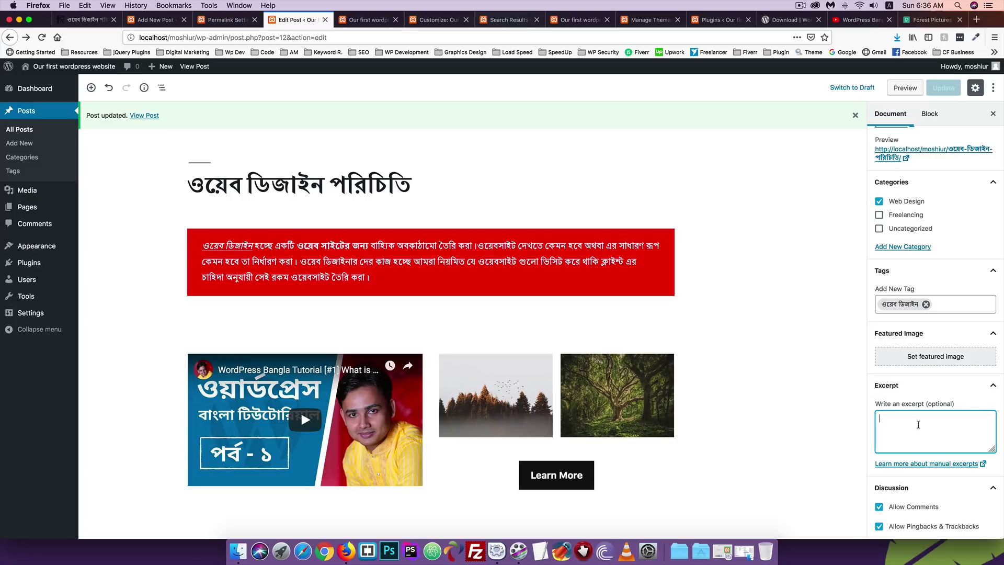
{"action": "type", "text": "hi"}
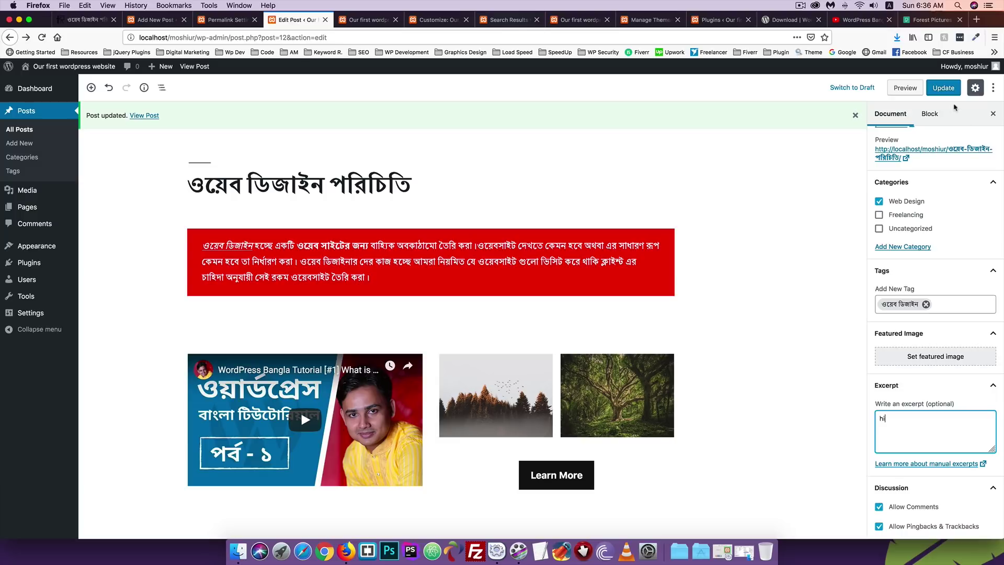
{"action": "left_click", "coordinate": [943, 88]}
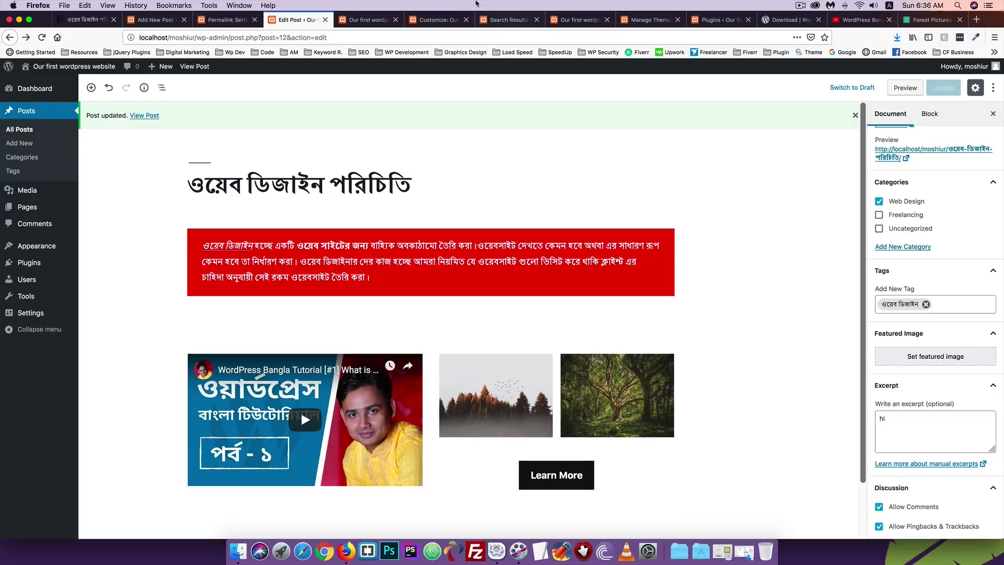
Reload the homepage to check the post, then return to the editor.
{"action": "left_click", "coordinate": [366, 19]}
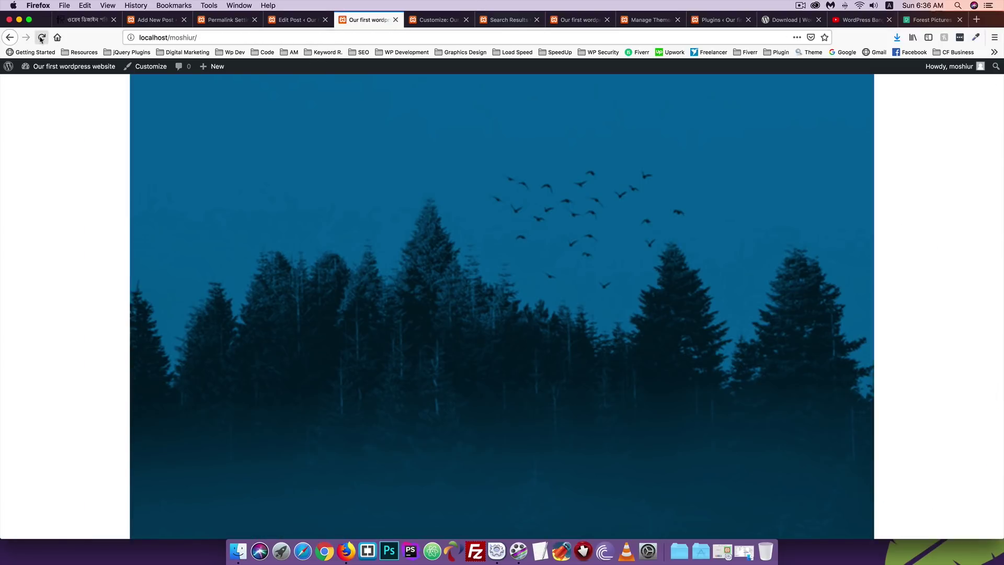
{"action": "left_click", "coordinate": [41, 38]}
{"action": "scroll", "coordinate": [37, 191], "scroll_direction": "up", "scroll_amount": 10}
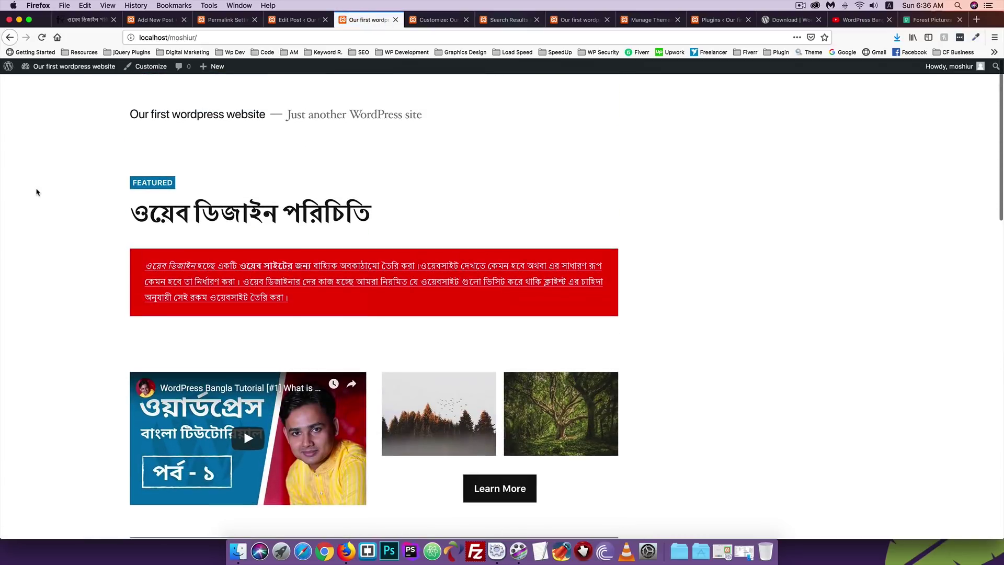
{"action": "scroll", "coordinate": [37, 192], "scroll_direction": "down", "scroll_amount": 15}
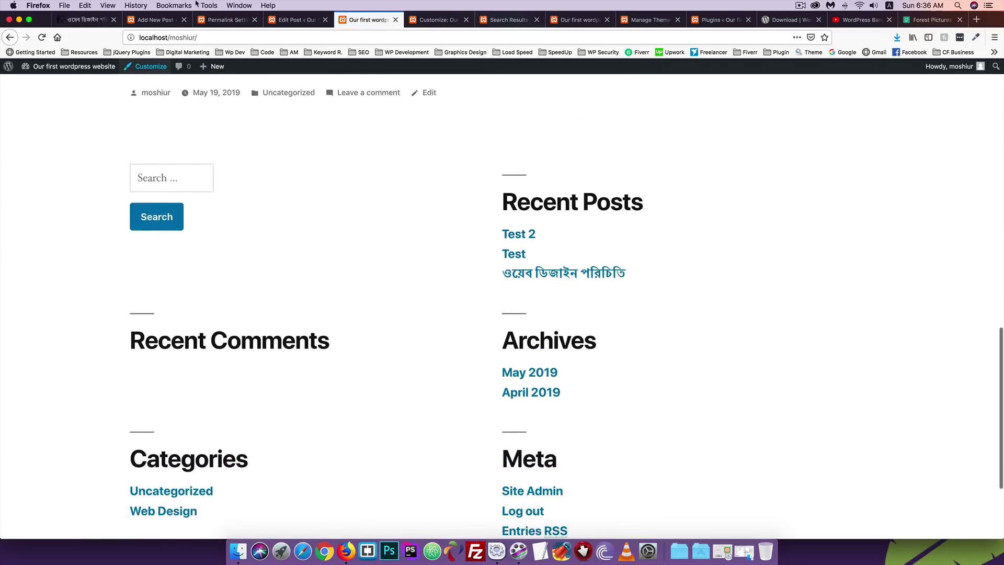
{"action": "left_click", "coordinate": [297, 20]}
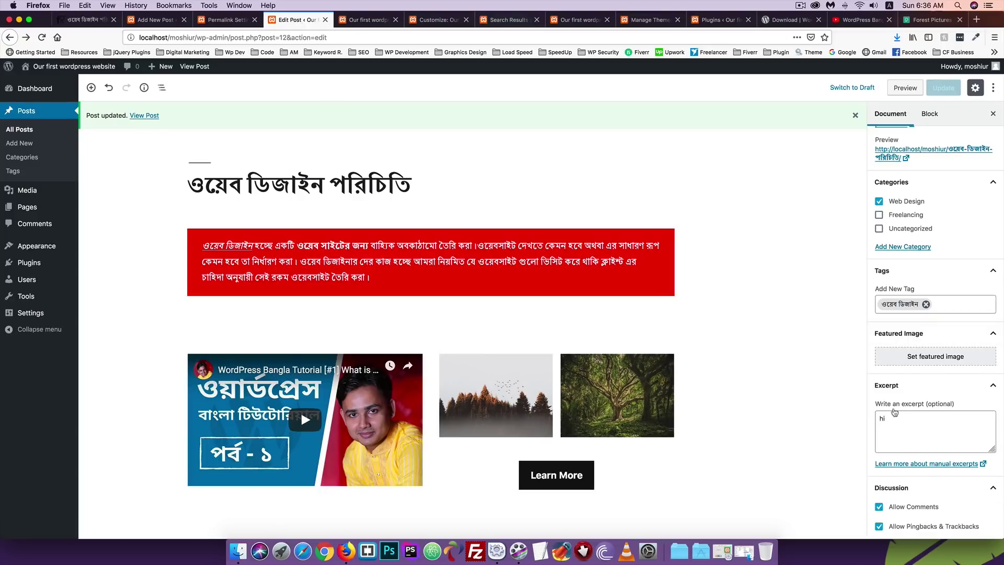
Delete the 'hi' excerpt and update the post.
{"action": "left_click_drag", "start_coordinate": [894, 412], "coordinate": [849, 418]}
{"action": "key", "text": "BackSpace"}
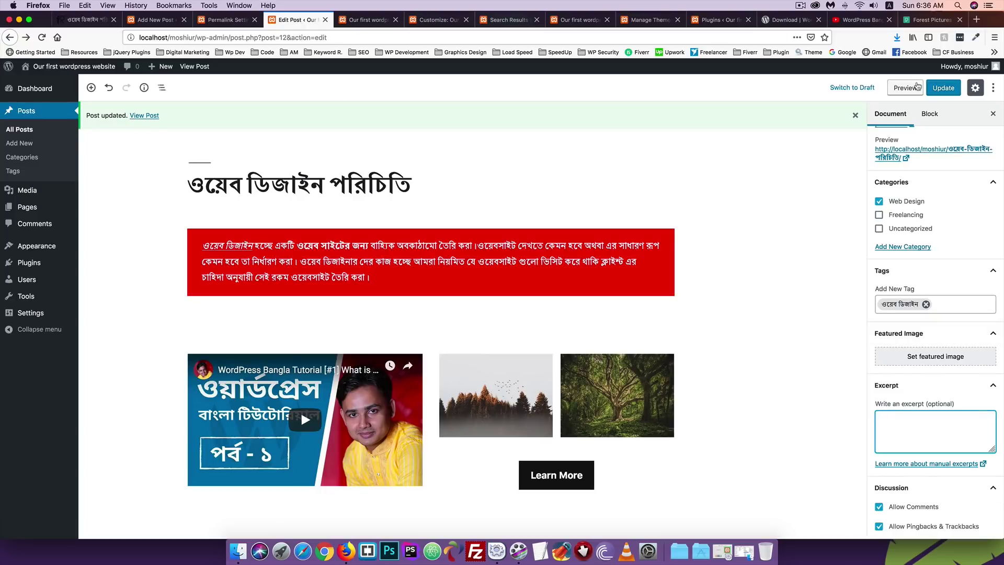
{"action": "left_click", "coordinate": [943, 88]}
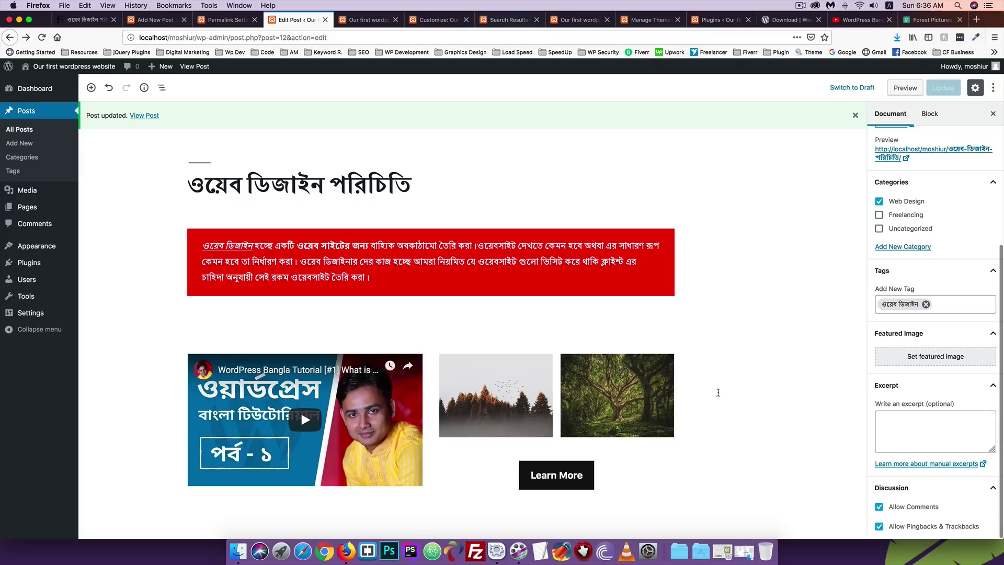
Open the Bengali post's own page on the live site and test its comment box.
{"action": "left_click", "coordinate": [369, 20]}
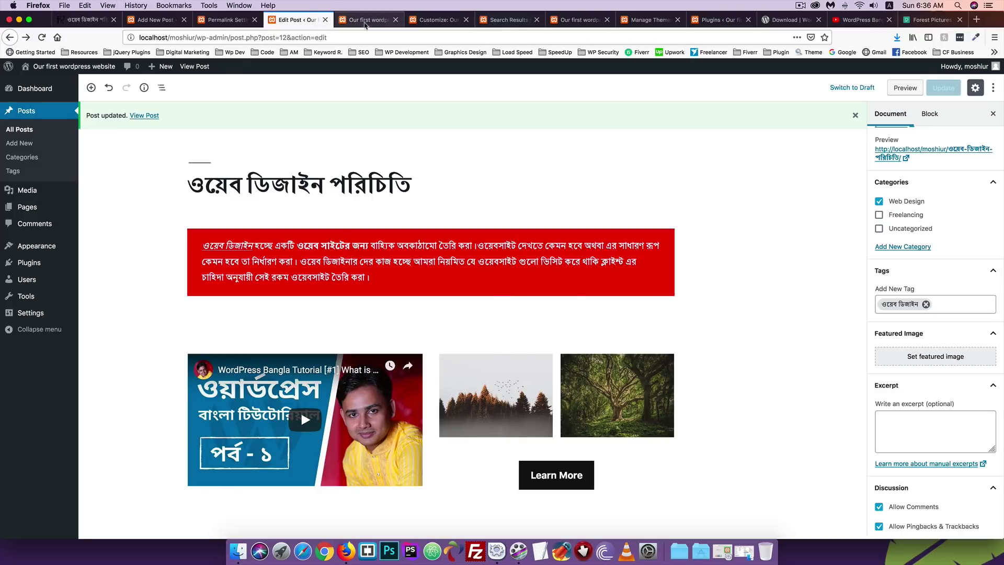
{"action": "scroll", "coordinate": [192, 220], "scroll_direction": "up", "scroll_amount": 2}
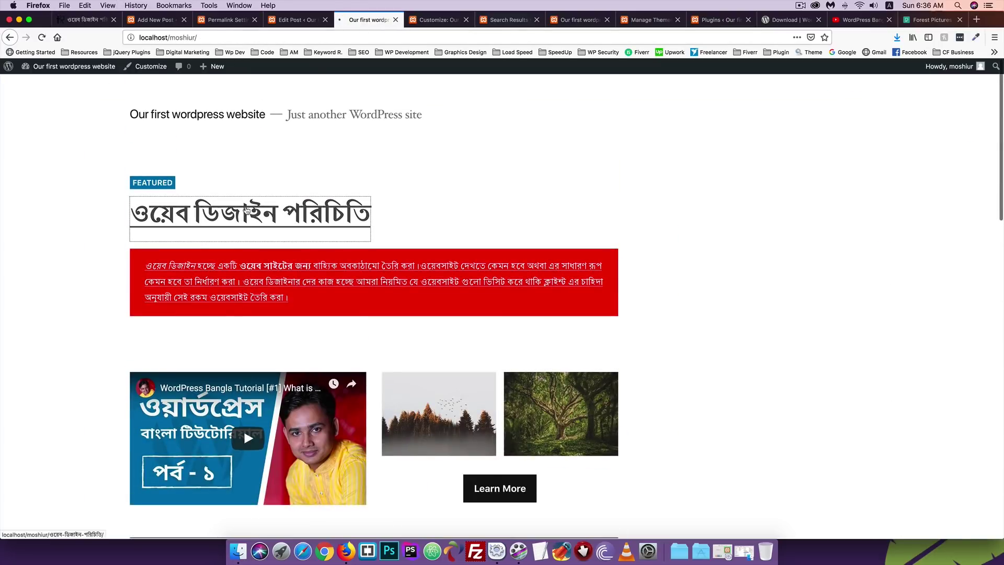
{"action": "left_click", "coordinate": [193, 220]}
{"action": "scroll", "coordinate": [183, 256], "scroll_direction": "down", "scroll_amount": 10}
{"action": "scroll", "coordinate": [184, 250], "scroll_direction": "up", "scroll_amount": 4}
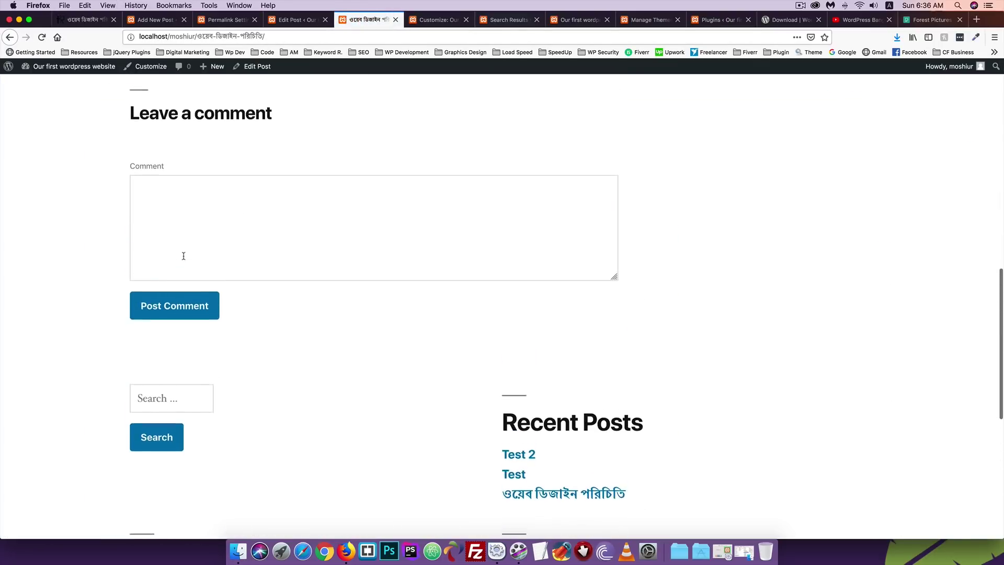
{"action": "left_click", "coordinate": [145, 207]}
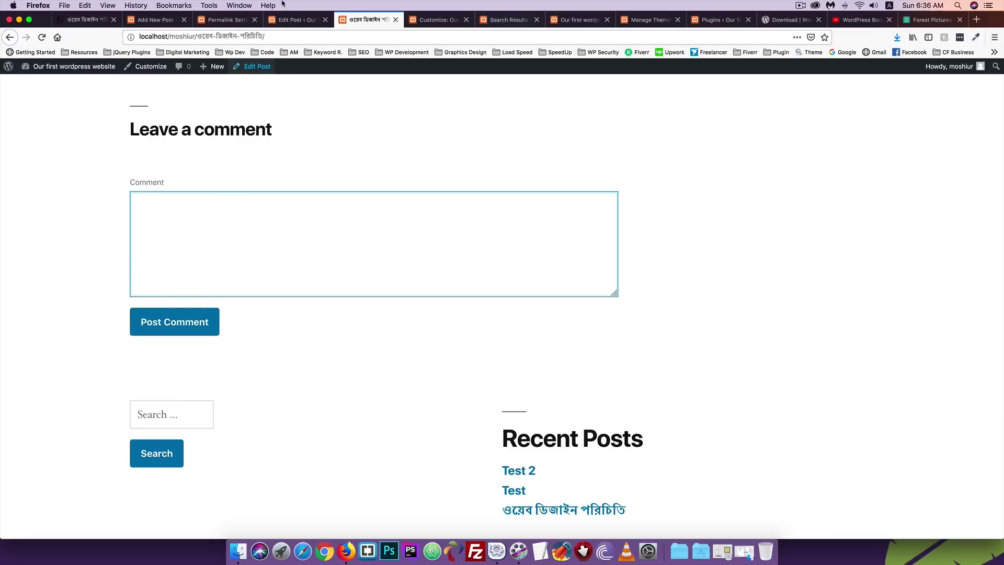
{"action": "left_click", "coordinate": [292, 19]}
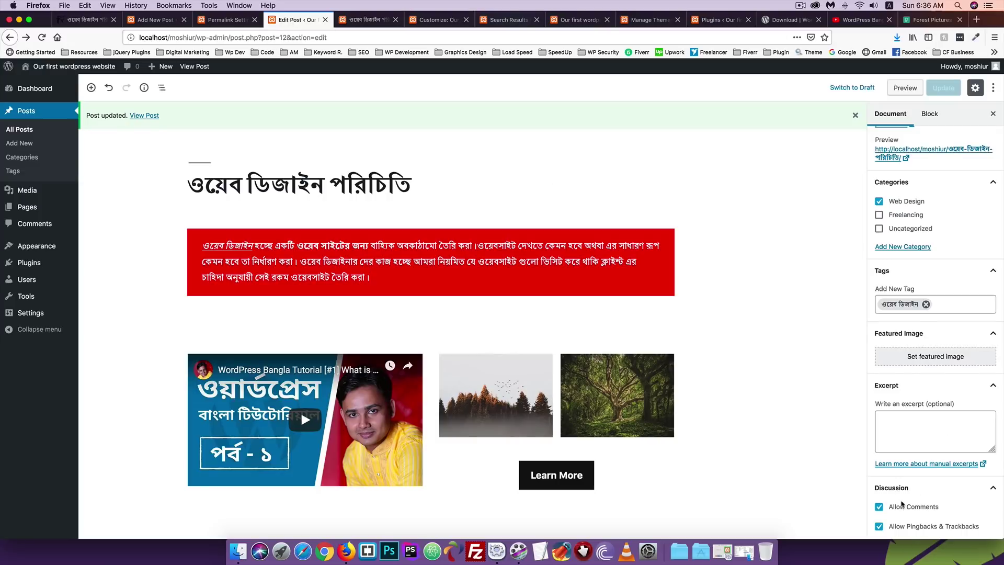
Disable comments, update, and check the reloaded post page.
{"action": "left_click", "coordinate": [878, 506]}
{"action": "left_click", "coordinate": [943, 87]}
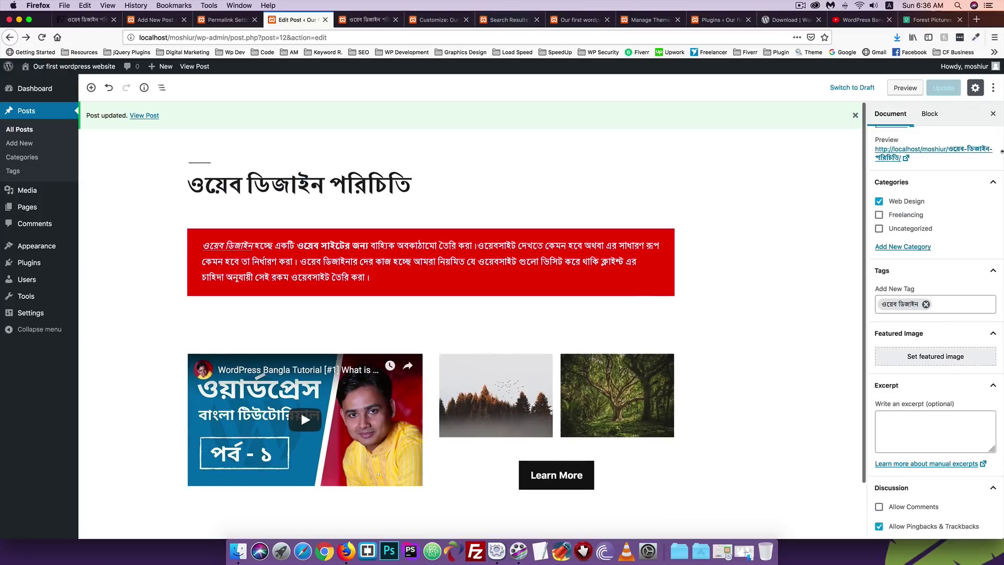
{"action": "left_click", "coordinate": [366, 19]}
{"action": "left_click", "coordinate": [42, 37]}
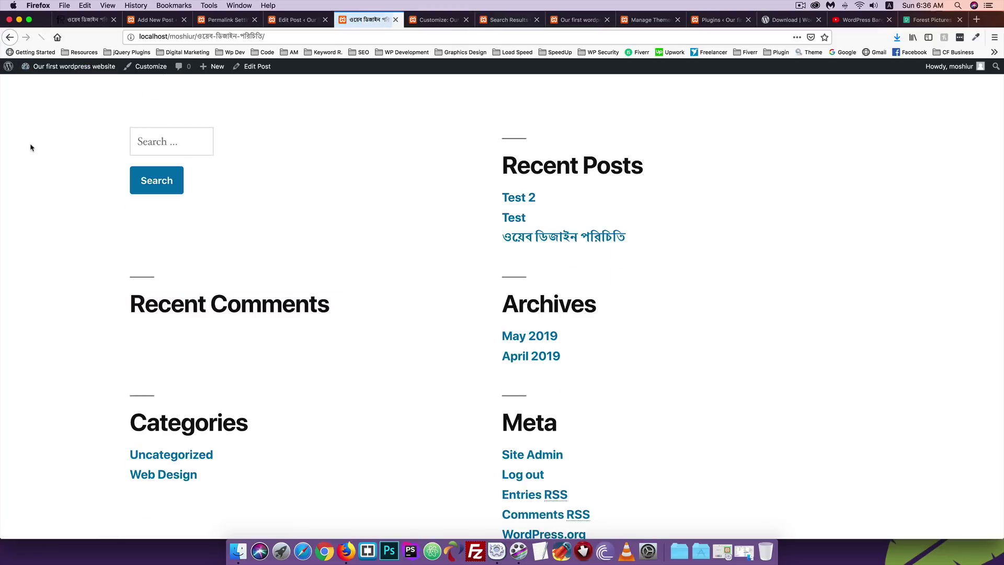
{"action": "scroll", "coordinate": [30, 147], "scroll_direction": "up", "scroll_amount": 3}
{"action": "scroll", "coordinate": [225, 374], "scroll_direction": "up", "scroll_amount": 10}
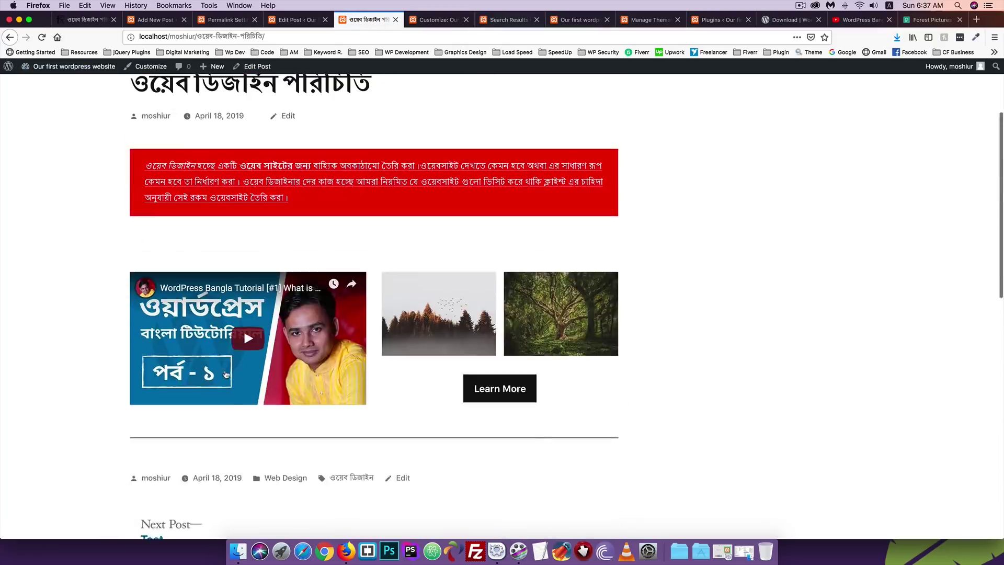
{"action": "left_click", "coordinate": [302, 24]}
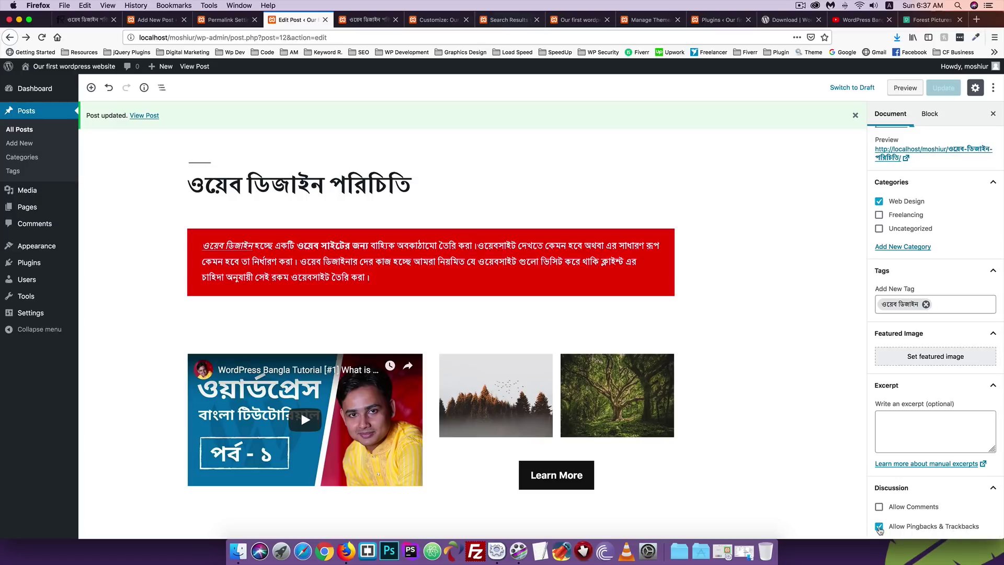
Turn off pingbacks and trackbacks, re-enable comments, and update the post.
{"action": "left_click", "coordinate": [879, 527]}
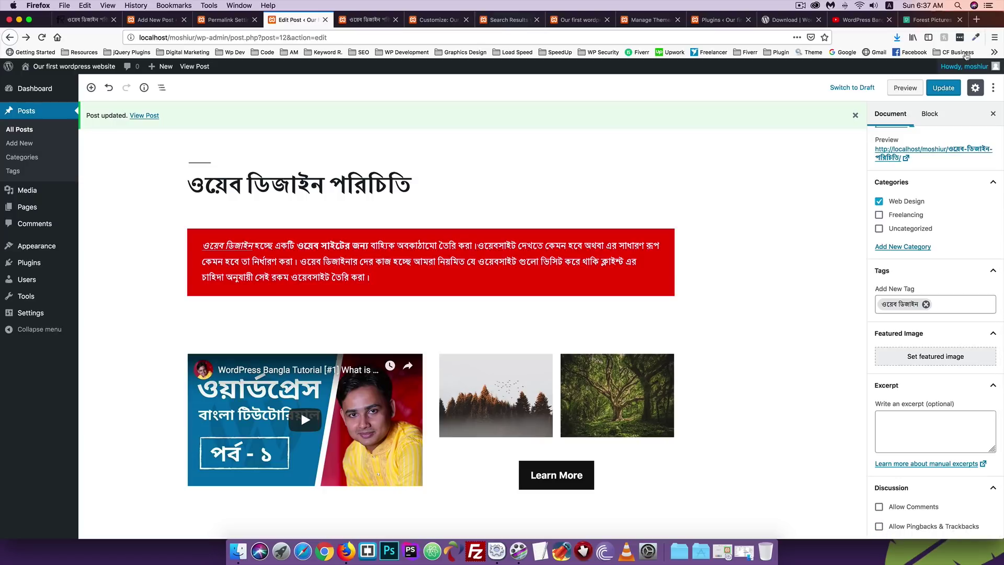
{"action": "left_click", "coordinate": [943, 87]}
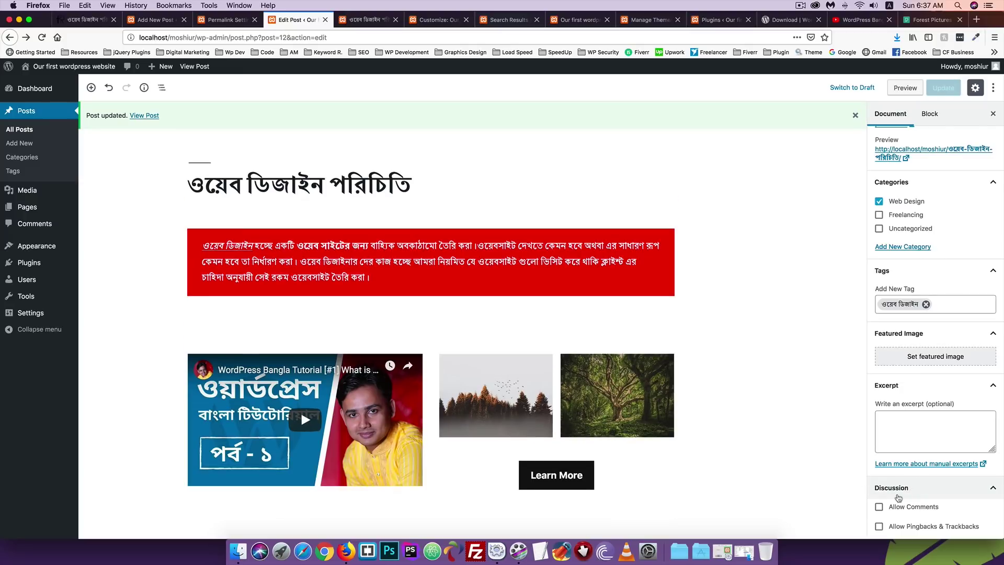
{"action": "left_click", "coordinate": [879, 506]}
{"action": "left_click", "coordinate": [943, 88]}
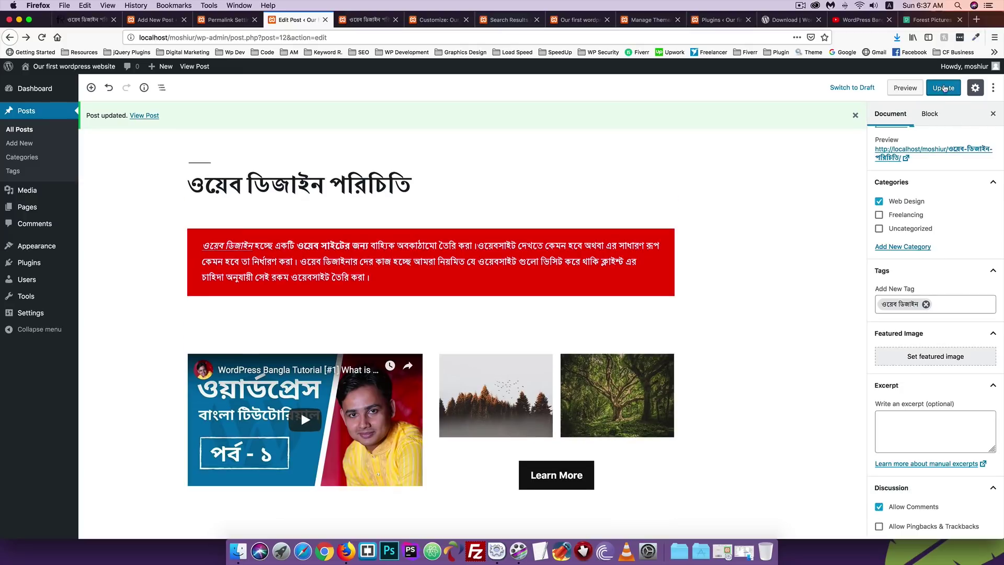
Reload the live post page and check that the comment form works.
{"action": "left_click", "coordinate": [365, 19]}
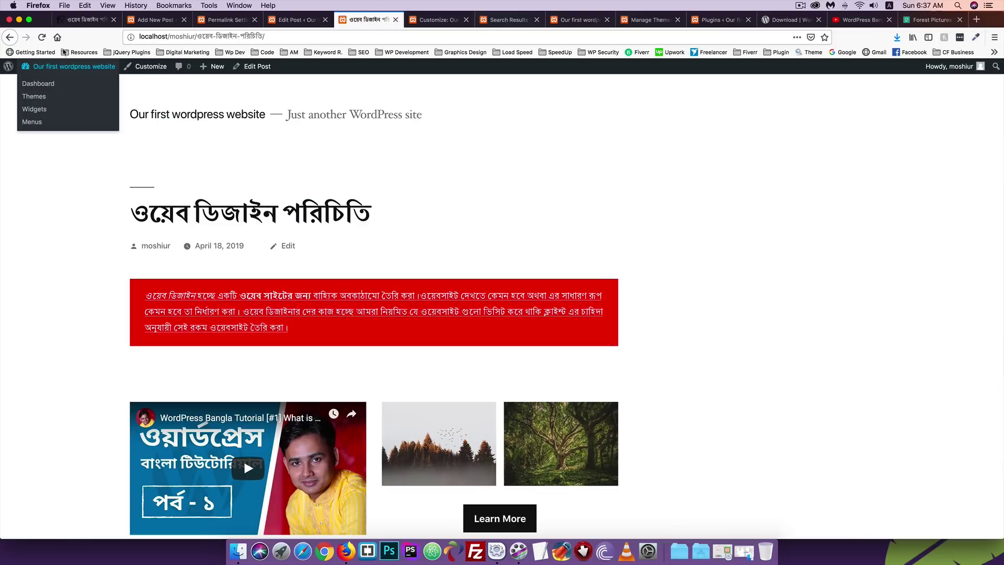
{"action": "left_click", "coordinate": [42, 37]}
{"action": "scroll", "coordinate": [179, 239], "scroll_direction": "down", "scroll_amount": 2}
{"action": "scroll", "coordinate": [179, 239], "scroll_direction": "down", "scroll_amount": 10}
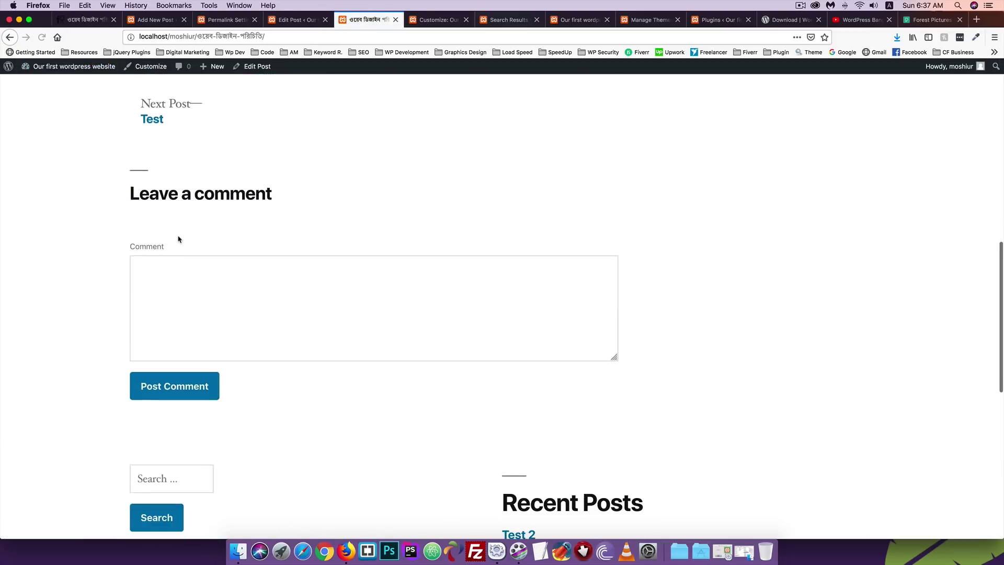
{"action": "left_click", "coordinate": [187, 307]}
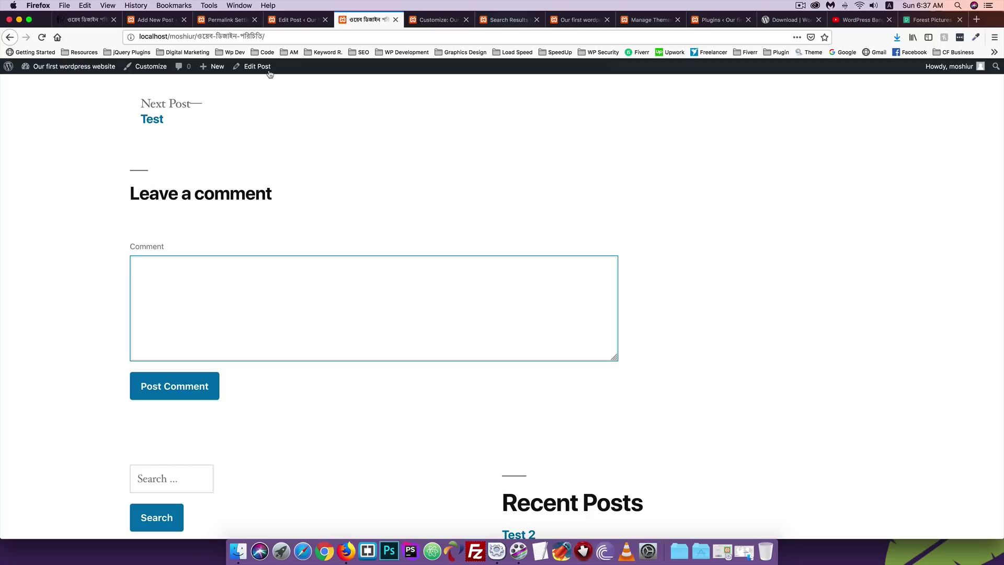
Select and copy the 'Pingbacks & Trackbacks' label in the editor's Discussion panel.
{"action": "left_click", "coordinate": [295, 19]}
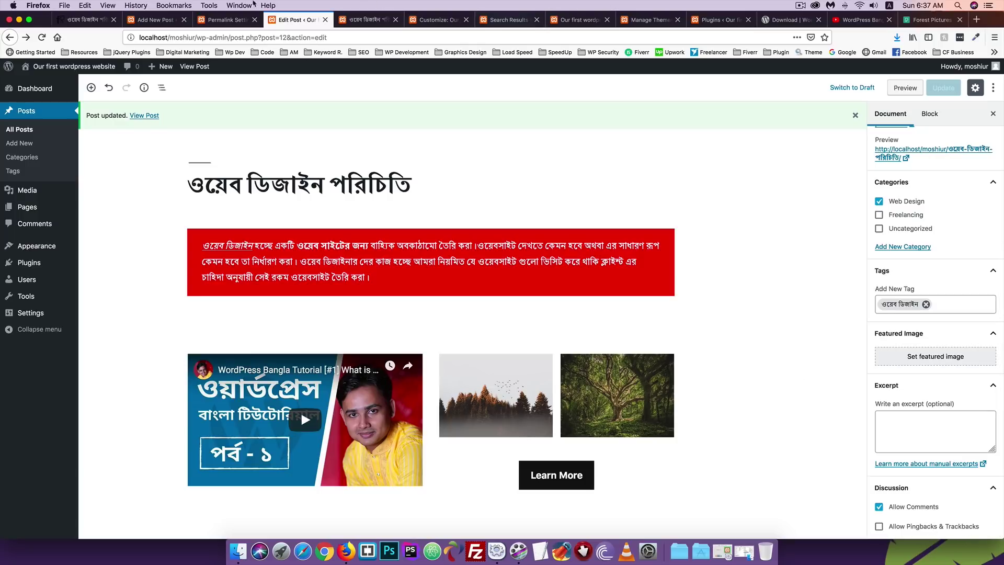
{"action": "left_click", "coordinate": [356, 20]}
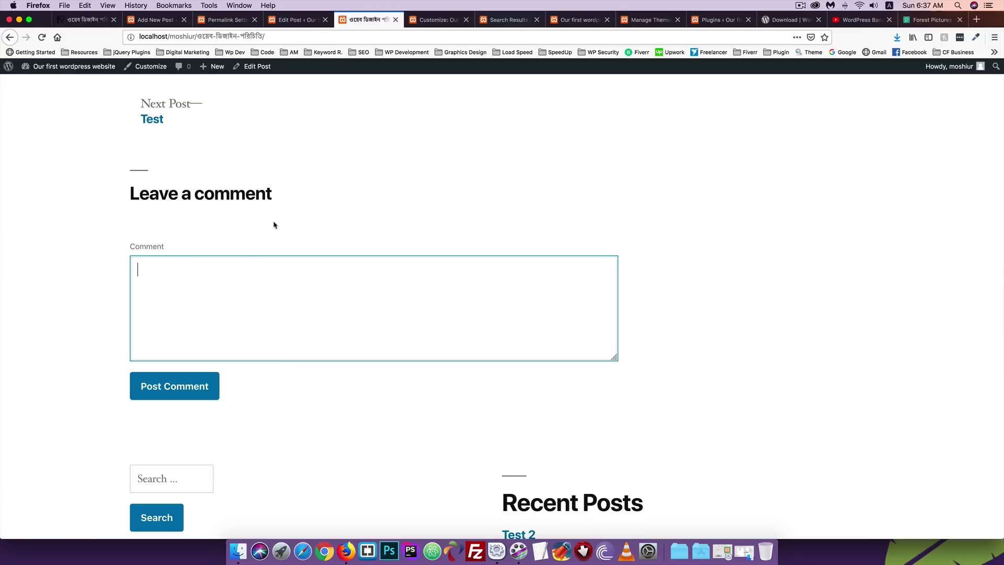
{"action": "left_click", "coordinate": [291, 21]}
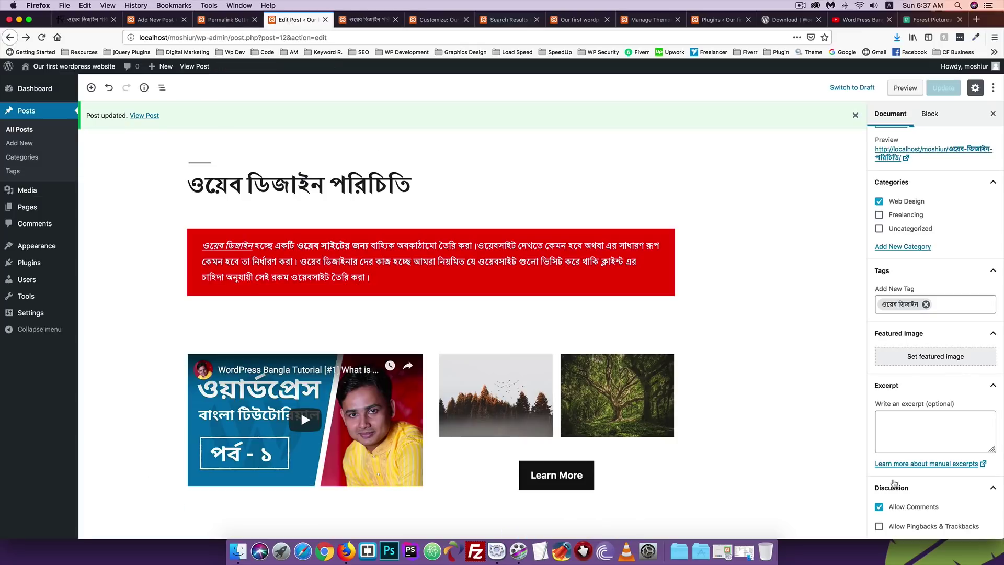
{"action": "left_click_drag", "start_coordinate": [982, 528], "coordinate": [907, 531]}
{"action": "key", "text": "super+c"}
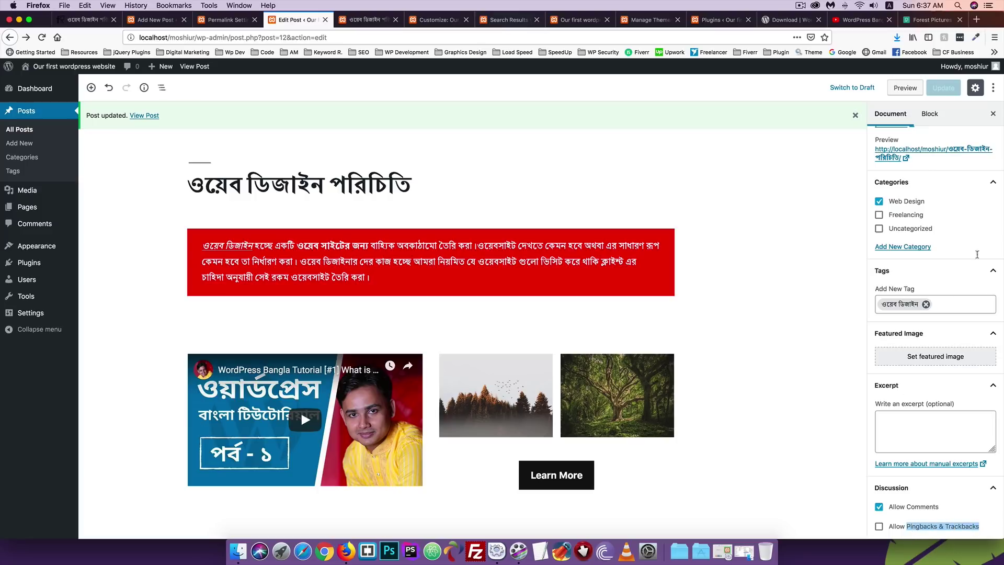
{"action": "left_click", "coordinate": [971, 21]}
Search the web for the copied phrase 'Pingbacks & Trackbacks' in a new tab.
{"action": "left_click", "coordinate": [976, 20]}
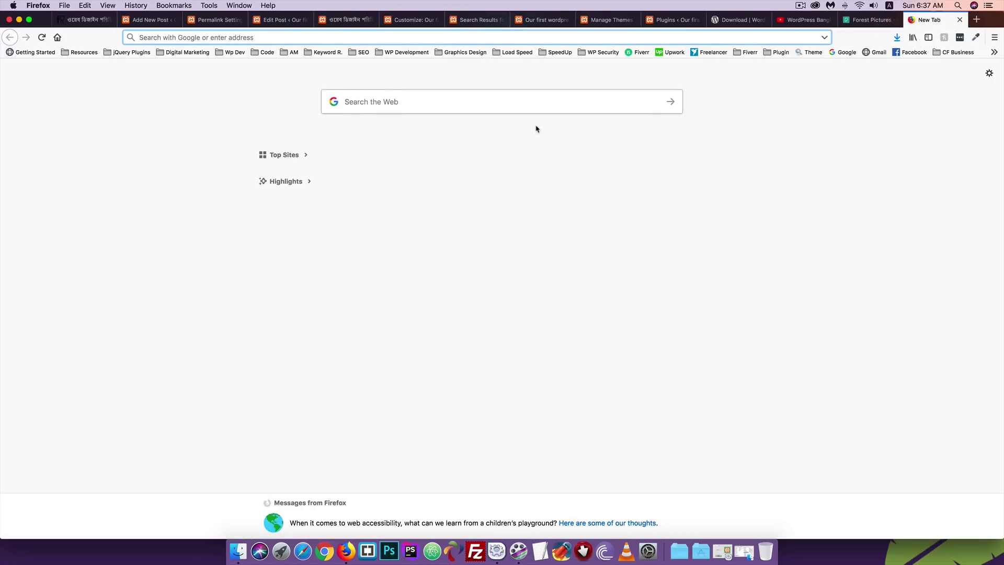
{"action": "key", "text": "super+v"}
{"action": "key", "text": "Return"}
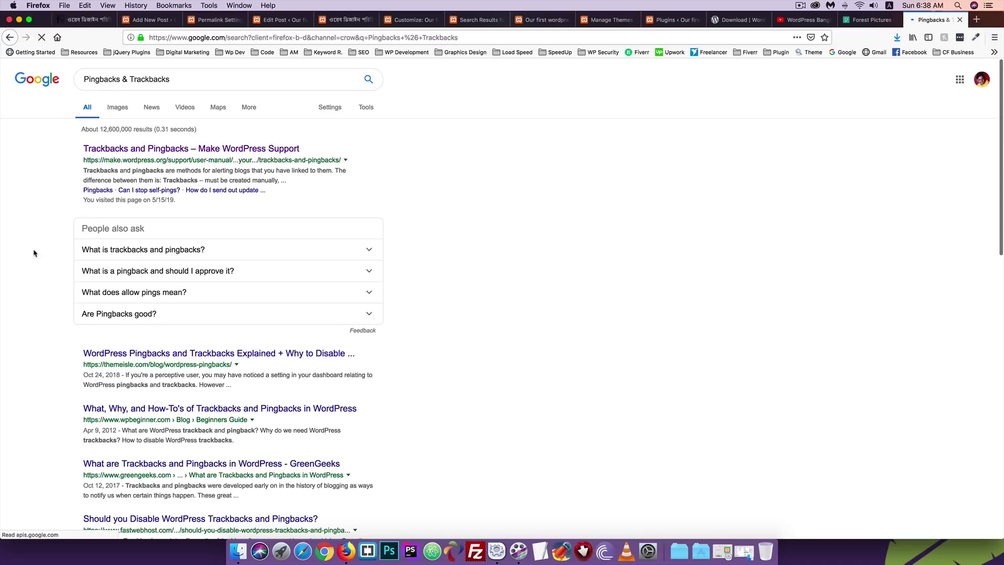
{"action": "scroll", "coordinate": [34, 253], "scroll_direction": "down", "scroll_amount": 10}
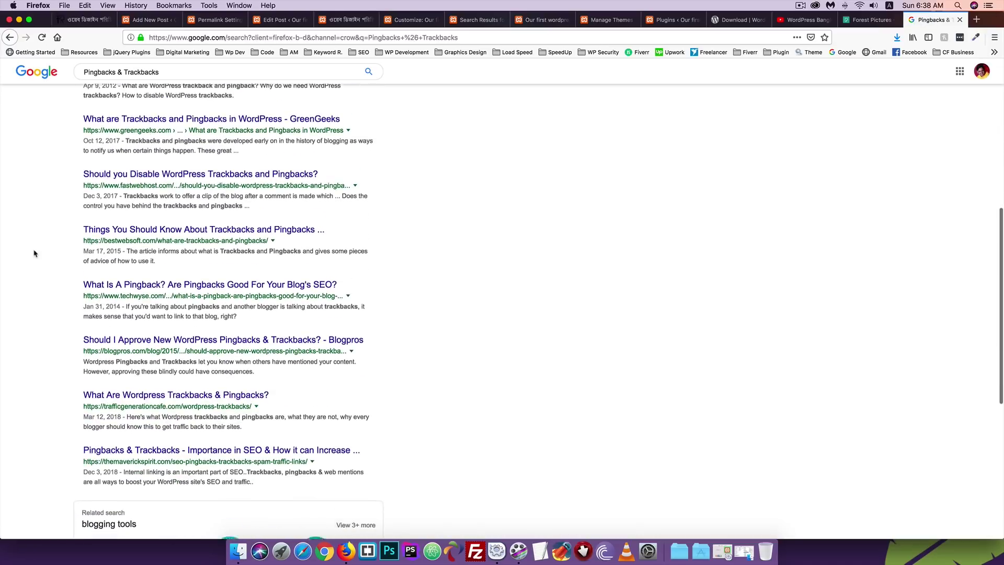
{"action": "scroll", "coordinate": [34, 253], "scroll_direction": "down", "scroll_amount": 2}
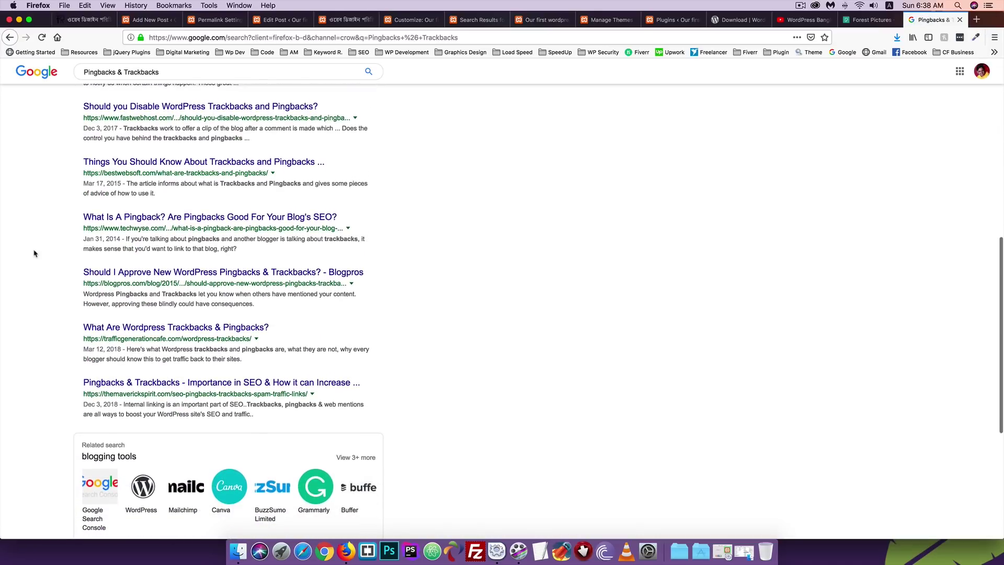
{"action": "scroll", "coordinate": [34, 253], "scroll_direction": "up", "scroll_amount": 8}
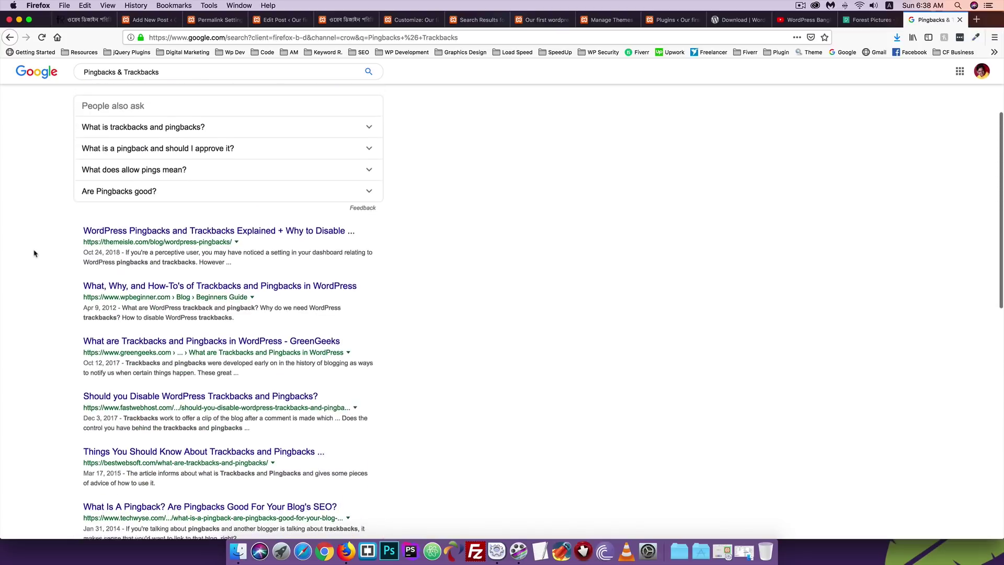
{"action": "scroll", "coordinate": [33, 253], "scroll_direction": "up", "scroll_amount": 3}
{"action": "scroll", "coordinate": [34, 253], "scroll_direction": "down", "scroll_amount": 6}
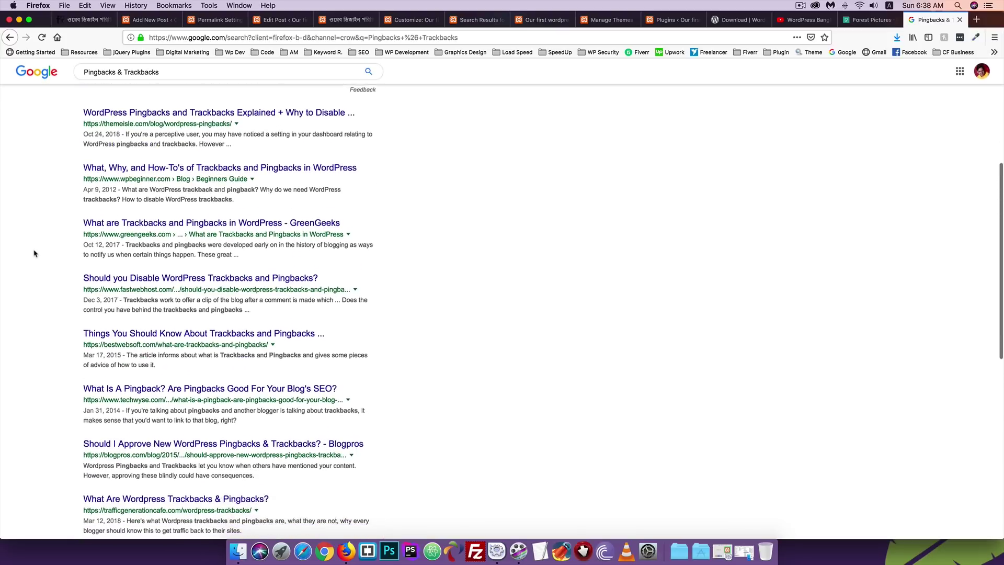
Go to page 2 of the Pingbacks & Trackbacks search results.
{"action": "key", "text": "super+Left"}
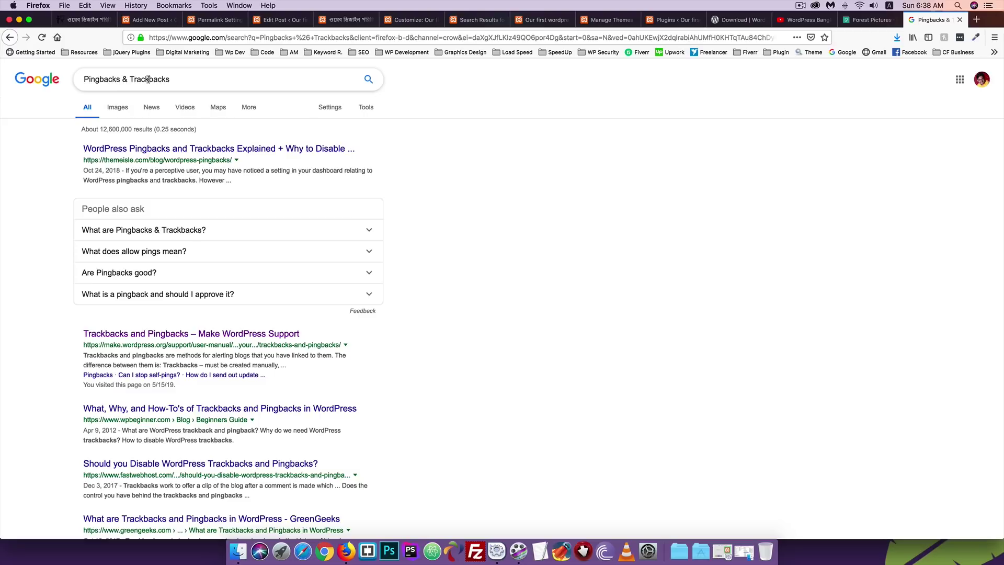
{"action": "scroll", "coordinate": [183, 301], "scroll_direction": "down", "scroll_amount": 12}
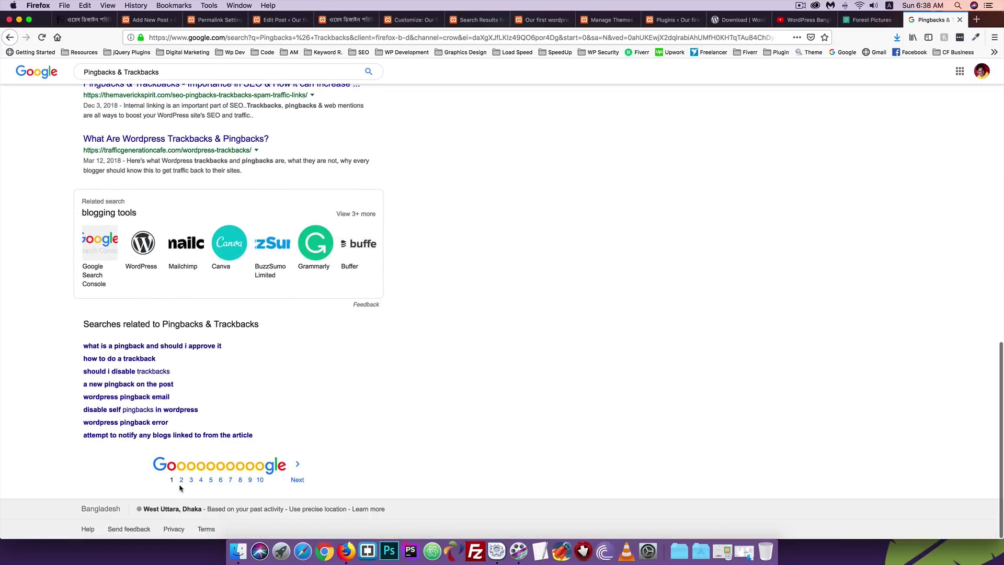
{"action": "left_click", "coordinate": [182, 481]}
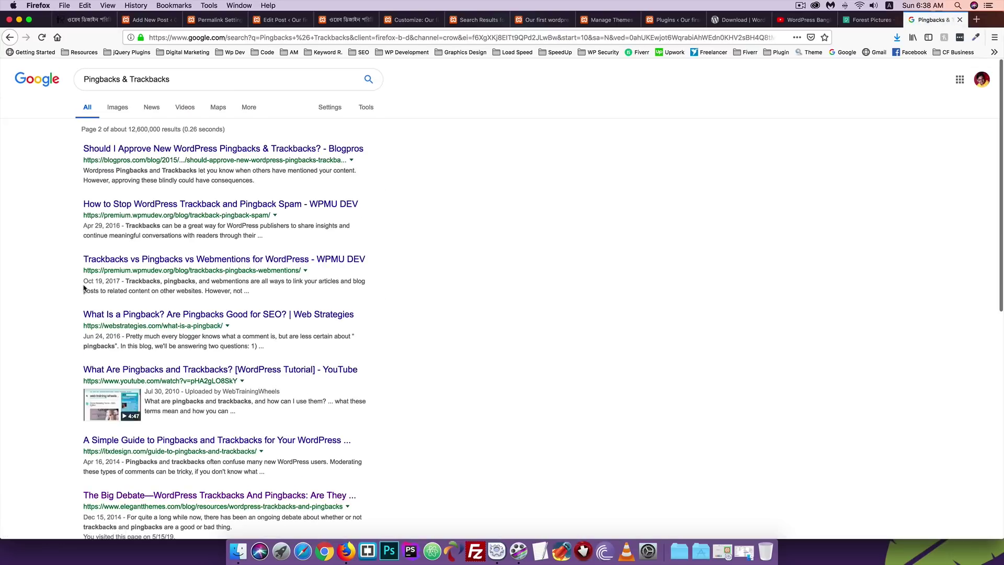
{"action": "scroll", "coordinate": [84, 285], "scroll_direction": "down", "scroll_amount": 2}
{"action": "scroll", "coordinate": [83, 284], "scroll_direction": "down", "scroll_amount": 3}
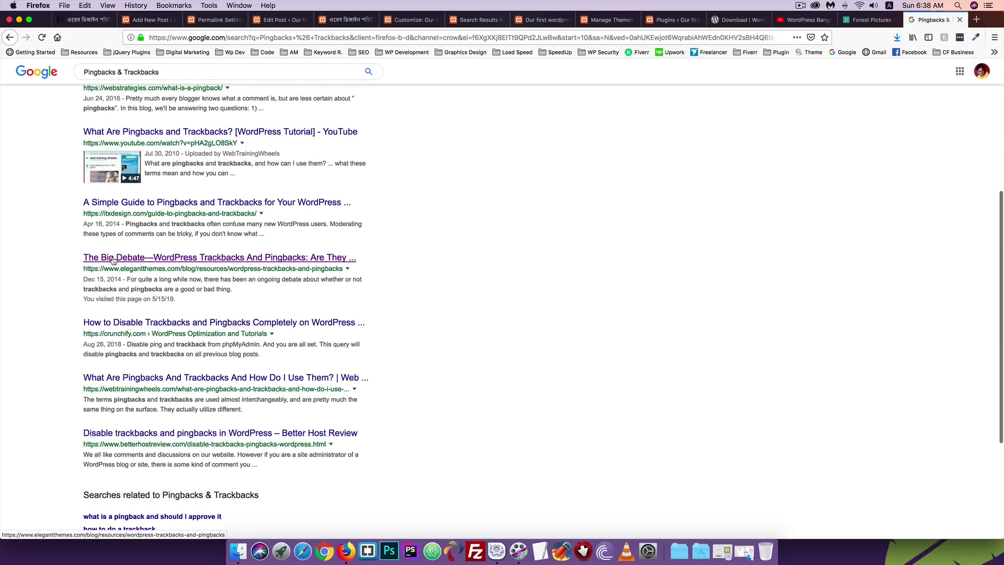
{"action": "scroll", "coordinate": [265, 266], "scroll_direction": "left", "scroll_amount": 2}
Open The Big Debate trackbacks article on Elegant Themes and decline its notification request.
{"action": "left_click", "coordinate": [247, 260]}
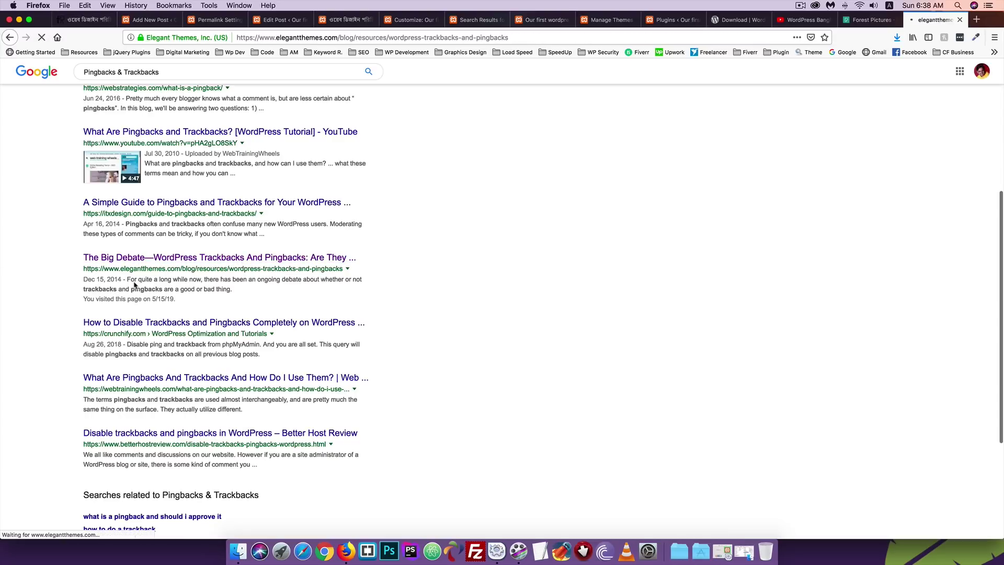
{"action": "scroll", "coordinate": [275, 271], "scroll_direction": "down", "scroll_amount": 5}
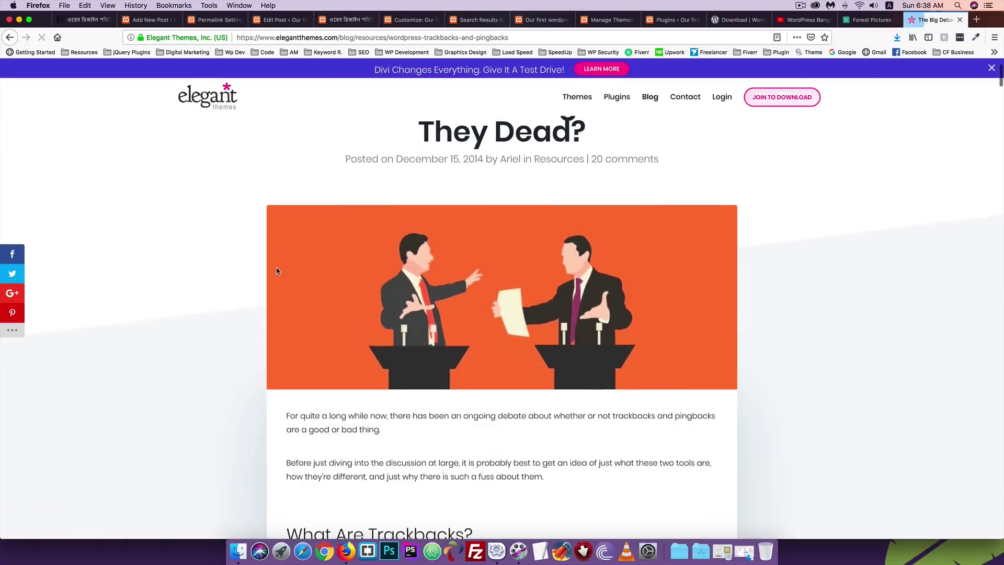
{"action": "scroll", "coordinate": [277, 271], "scroll_direction": "down", "scroll_amount": 10}
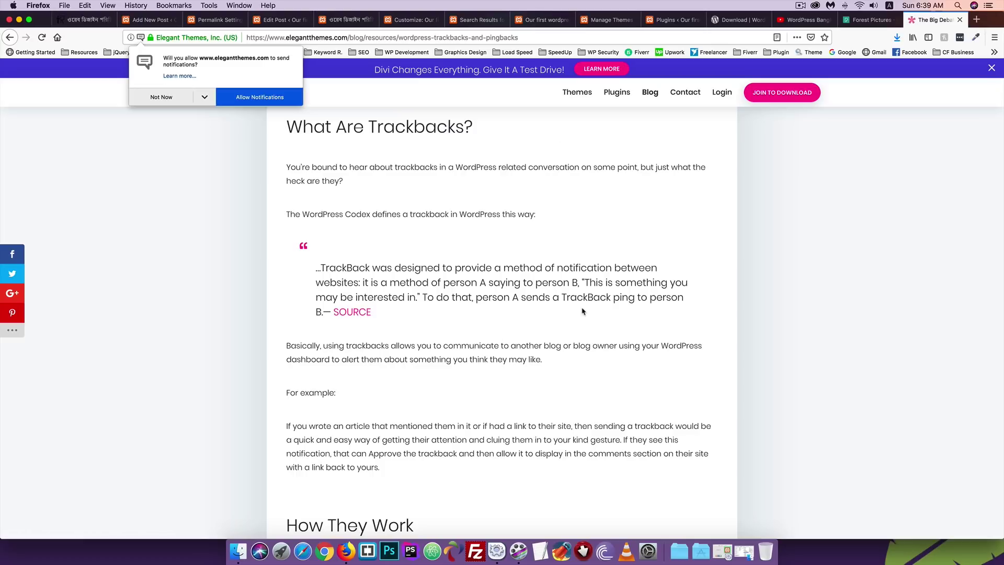
{"action": "left_click", "coordinate": [158, 97]}
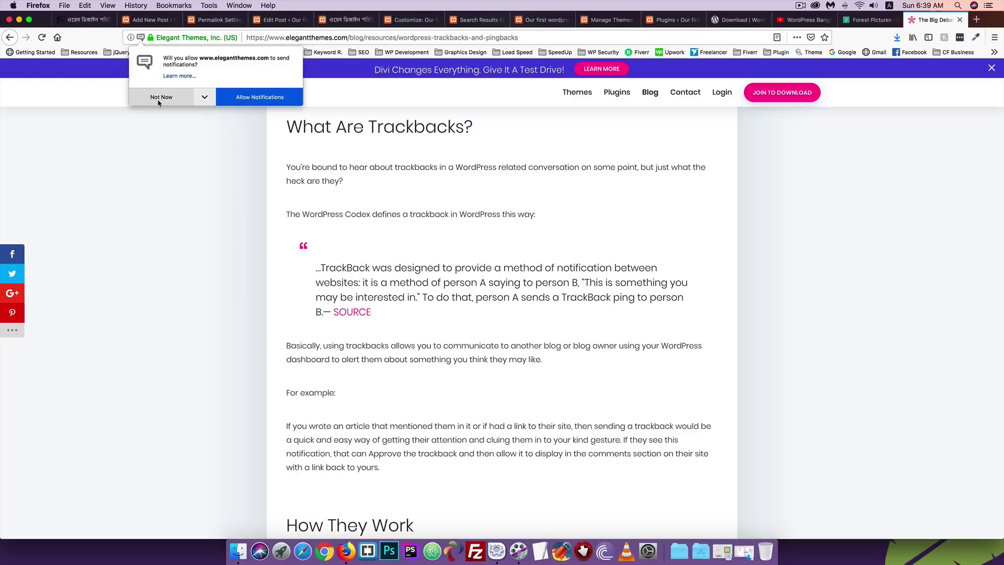
Read through the article, highlighting the phrase about limping on their last leg.
{"action": "scroll", "coordinate": [172, 290], "scroll_direction": "down", "scroll_amount": 3}
{"action": "scroll", "coordinate": [172, 290], "scroll_direction": "down", "scroll_amount": 1}
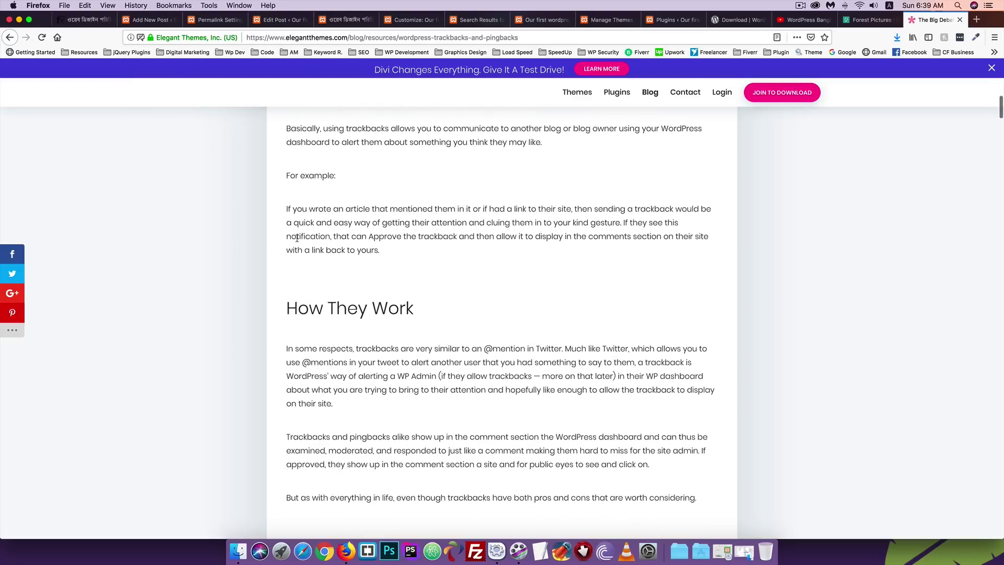
{"action": "scroll", "coordinate": [356, 315], "scroll_direction": "down", "scroll_amount": 11}
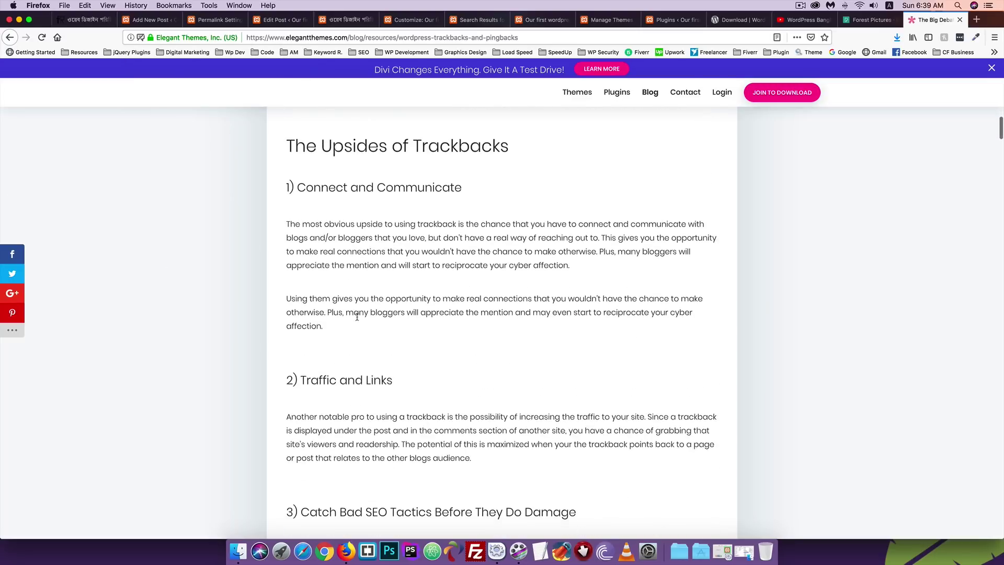
{"action": "scroll", "coordinate": [357, 316], "scroll_direction": "down", "scroll_amount": 5}
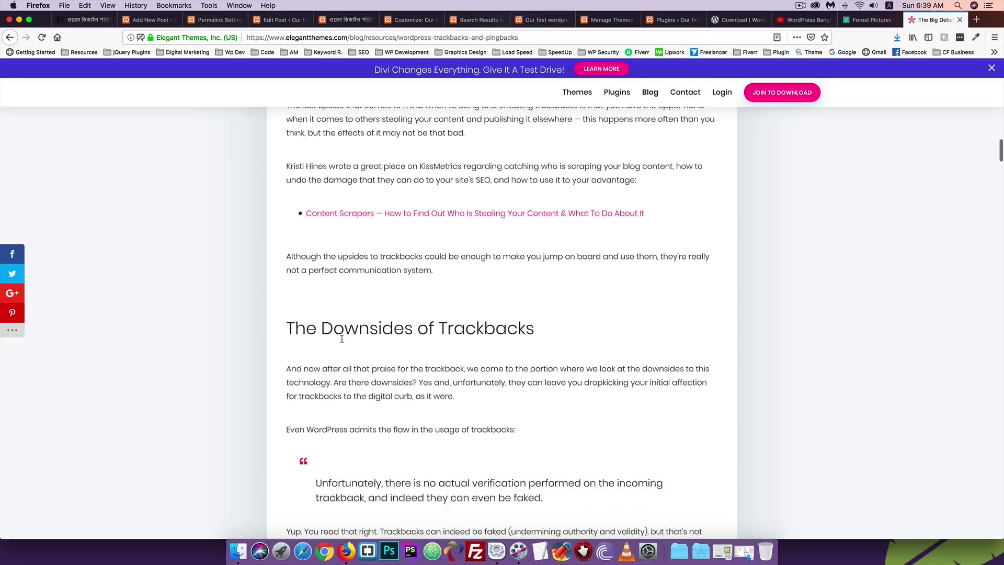
{"action": "scroll", "coordinate": [342, 342], "scroll_direction": "up", "scroll_amount": 5}
{"action": "scroll", "coordinate": [508, 242], "scroll_direction": "down", "scroll_amount": 1}
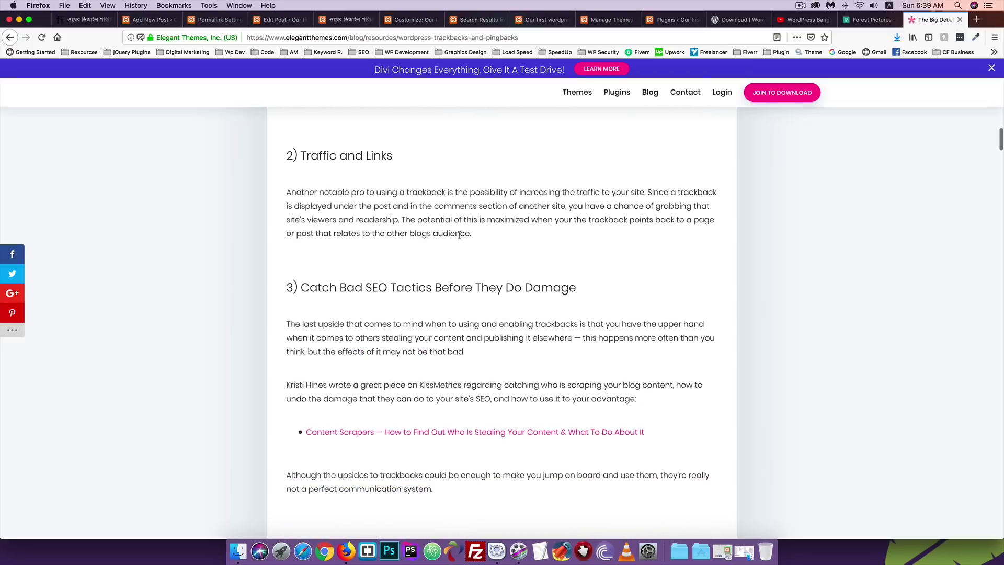
{"action": "scroll", "coordinate": [459, 234], "scroll_direction": "down", "scroll_amount": 4}
{"action": "scroll", "coordinate": [397, 320], "scroll_direction": "down", "scroll_amount": 5}
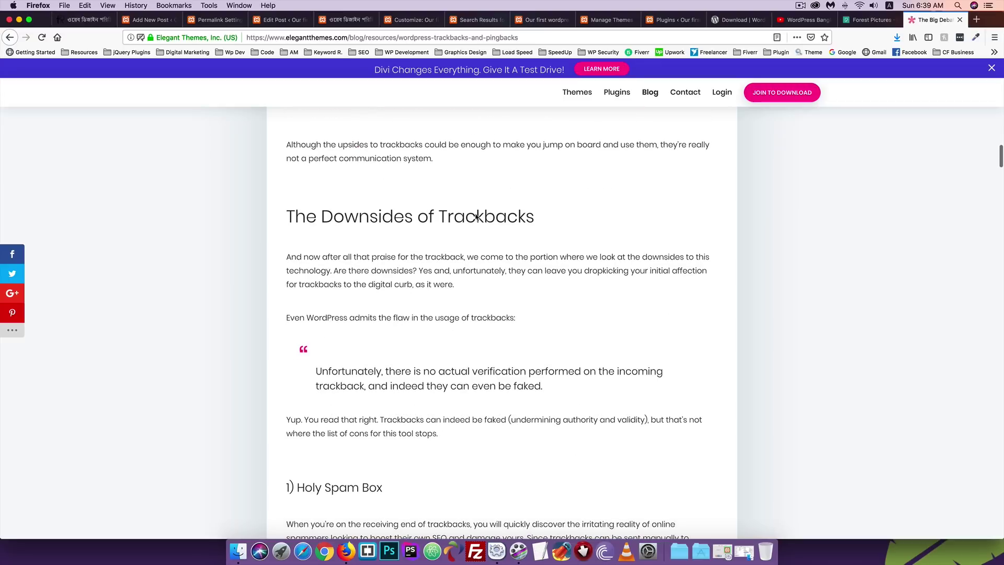
{"action": "scroll", "coordinate": [346, 313], "scroll_direction": "down", "scroll_amount": 3}
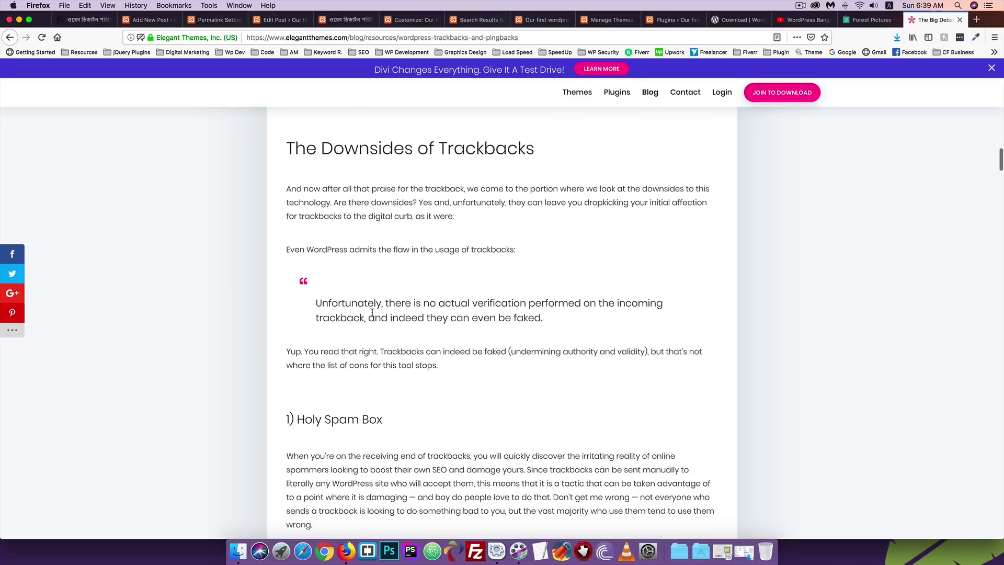
{"action": "scroll", "coordinate": [372, 312], "scroll_direction": "down", "scroll_amount": 1}
{"action": "scroll", "coordinate": [243, 313], "scroll_direction": "down", "scroll_amount": 13}
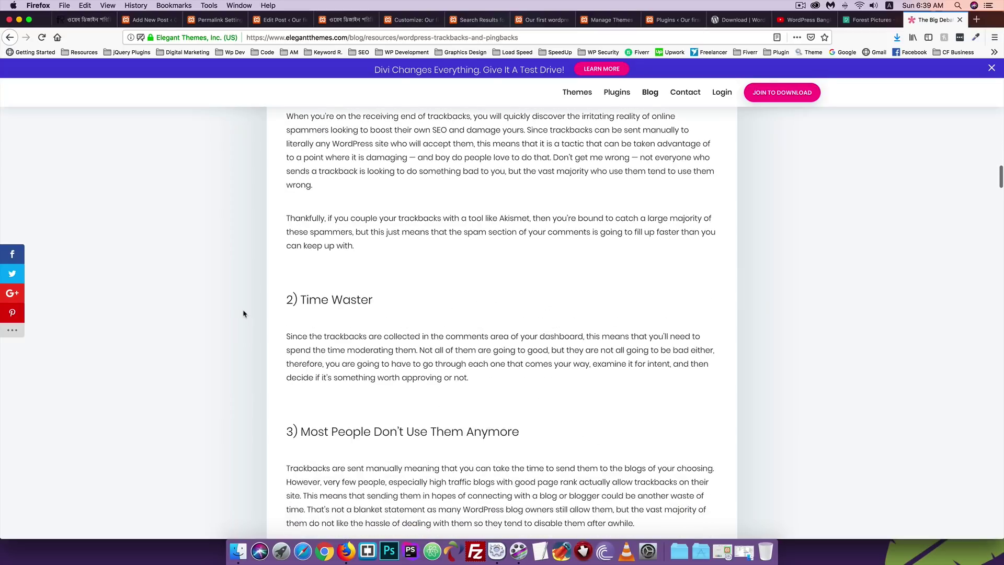
{"action": "scroll", "coordinate": [434, 175], "scroll_direction": "up", "scroll_amount": 4}
{"action": "scroll", "coordinate": [385, 202], "scroll_direction": "down", "scroll_amount": 20}
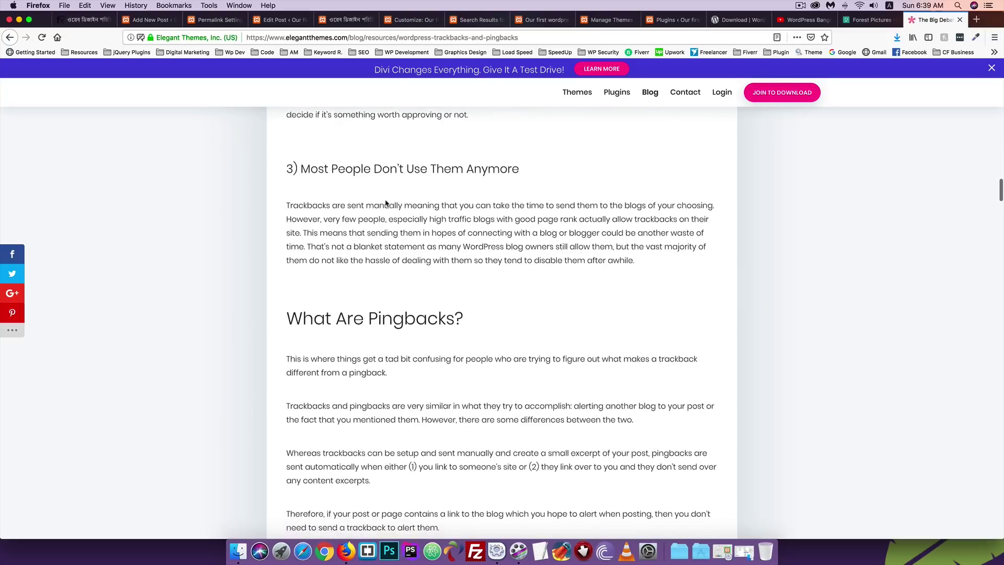
{"action": "scroll", "coordinate": [386, 202], "scroll_direction": "down", "scroll_amount": 17}
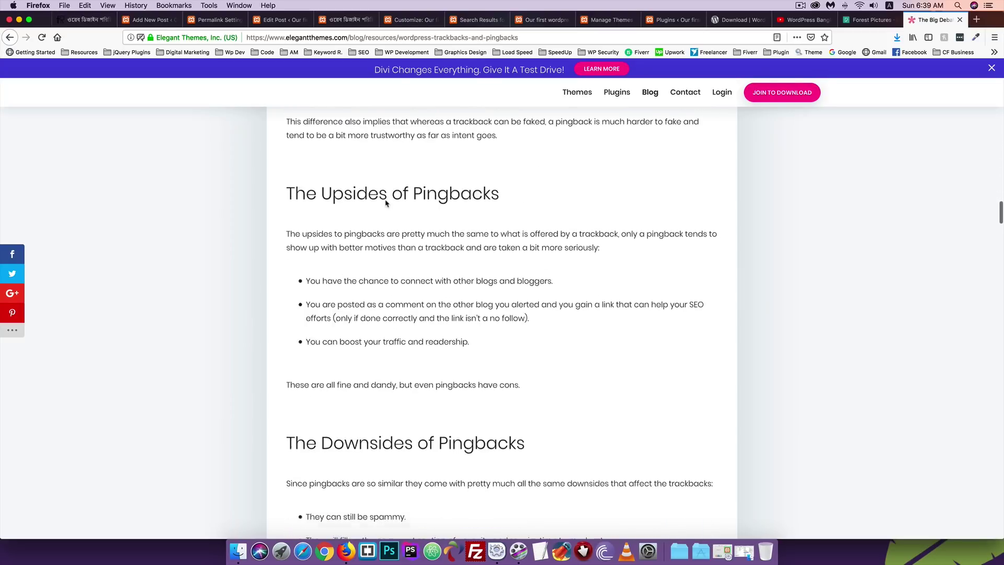
{"action": "scroll", "coordinate": [385, 202], "scroll_direction": "down", "scroll_amount": 20}
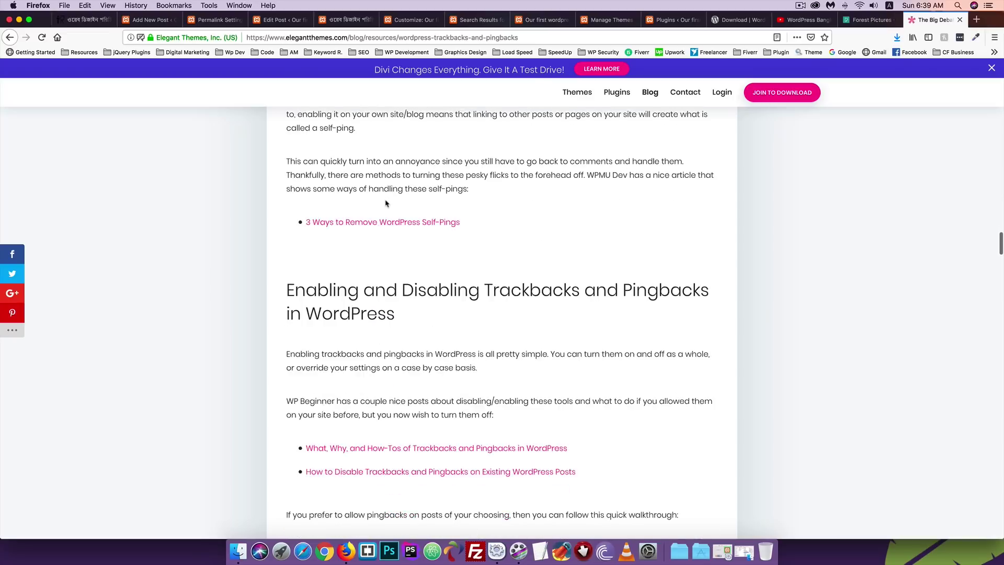
{"action": "scroll", "coordinate": [385, 199], "scroll_direction": "down", "scroll_amount": 20}
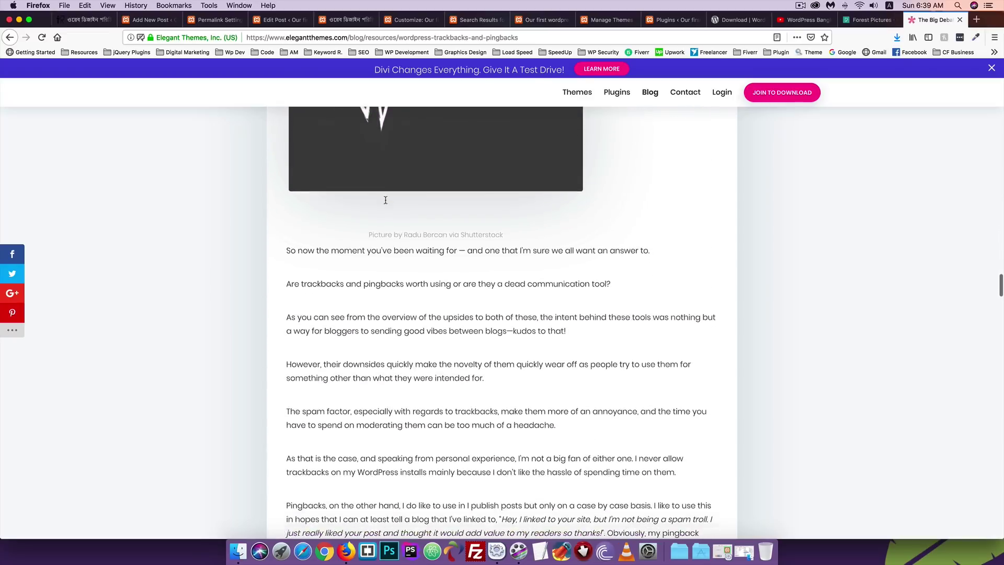
{"action": "scroll", "coordinate": [360, 217], "scroll_direction": "up", "scroll_amount": 6}
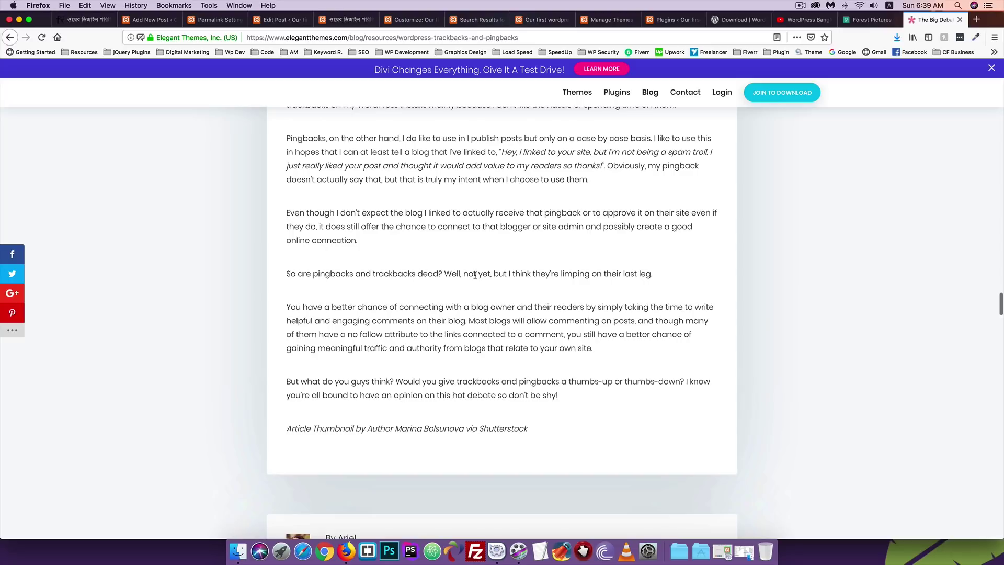
{"action": "left_click_drag", "start_coordinate": [510, 273], "coordinate": [651, 274]}
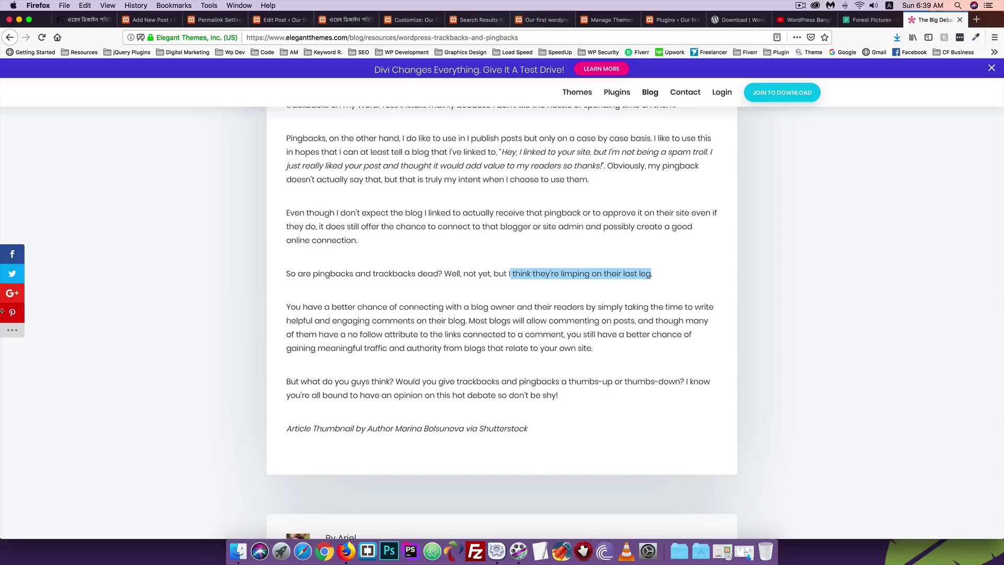
{"action": "left_click", "coordinate": [653, 286]}
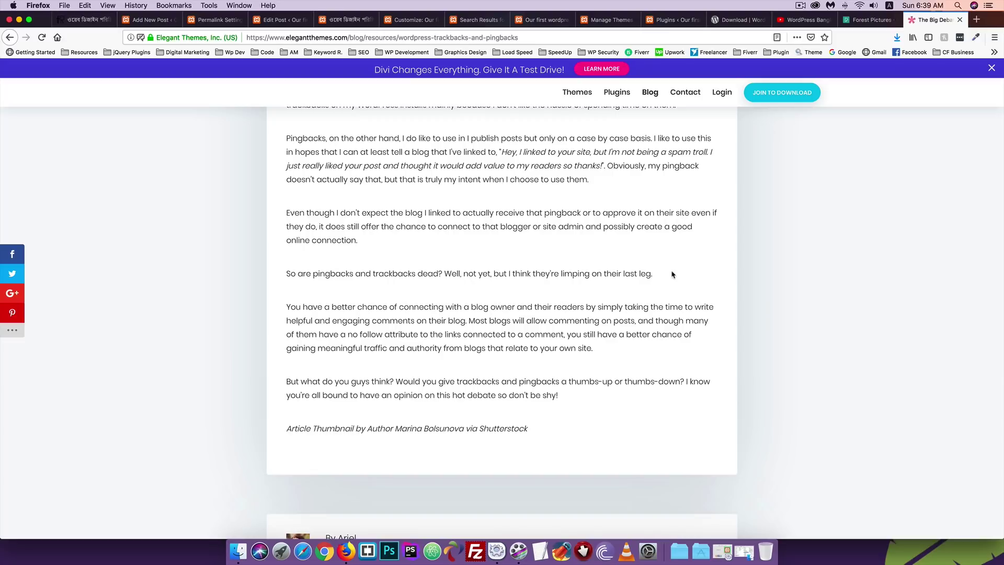
{"action": "scroll", "coordinate": [502, 258], "scroll_direction": "down", "scroll_amount": 7}
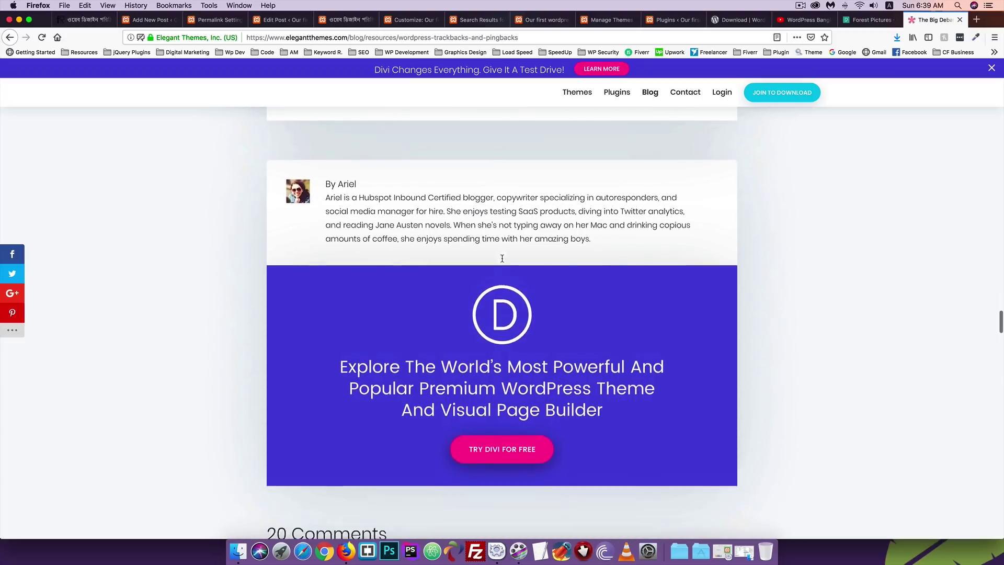
{"action": "scroll", "coordinate": [502, 258], "scroll_direction": "up", "scroll_amount": 20}
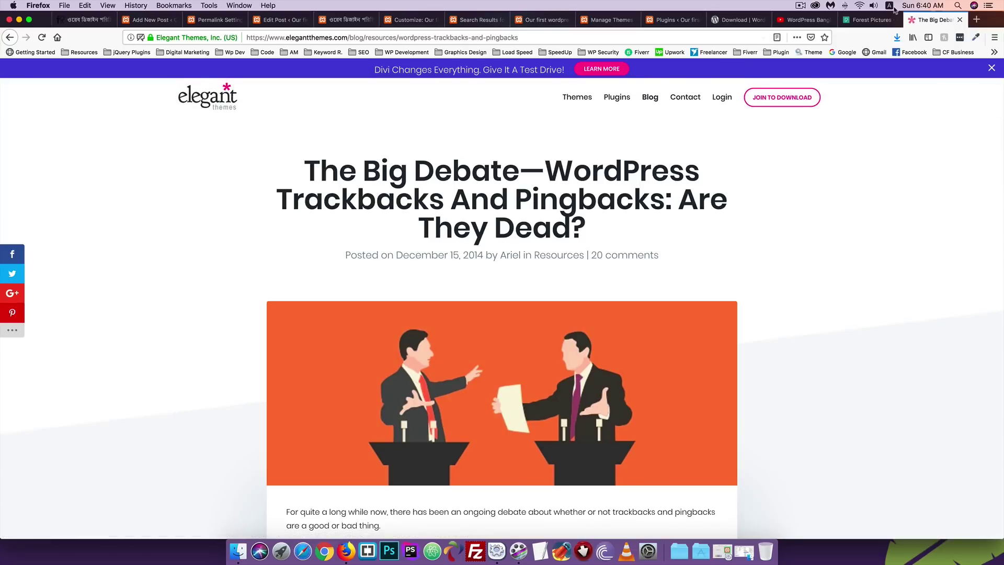
Close The Big Debate tab and show Block settings in the Bengali post's editor sidebar.
{"action": "left_click", "coordinate": [960, 20]}
{"action": "left_click", "coordinate": [287, 20]}
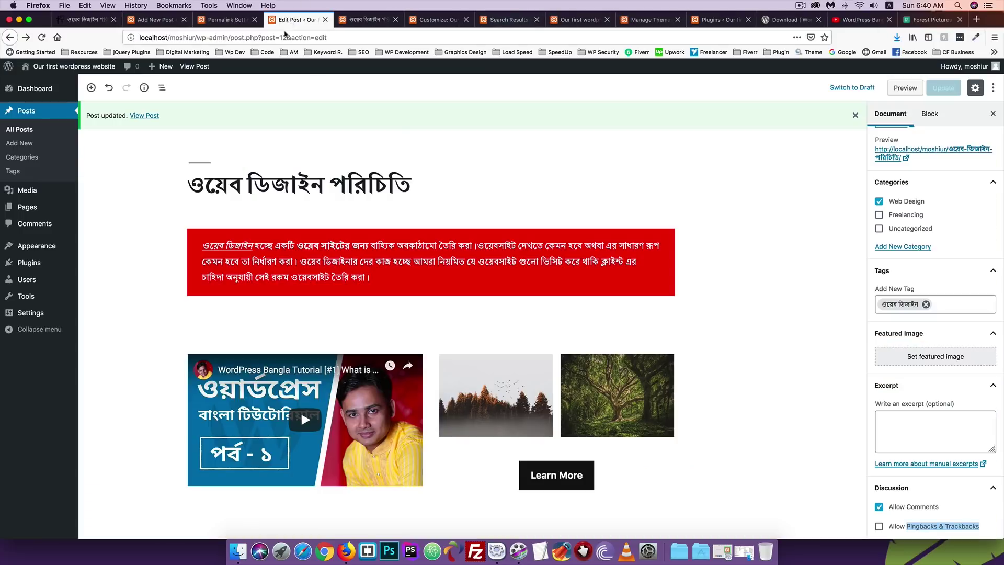
{"action": "scroll", "coordinate": [813, 413], "scroll_direction": "down", "scroll_amount": 2}
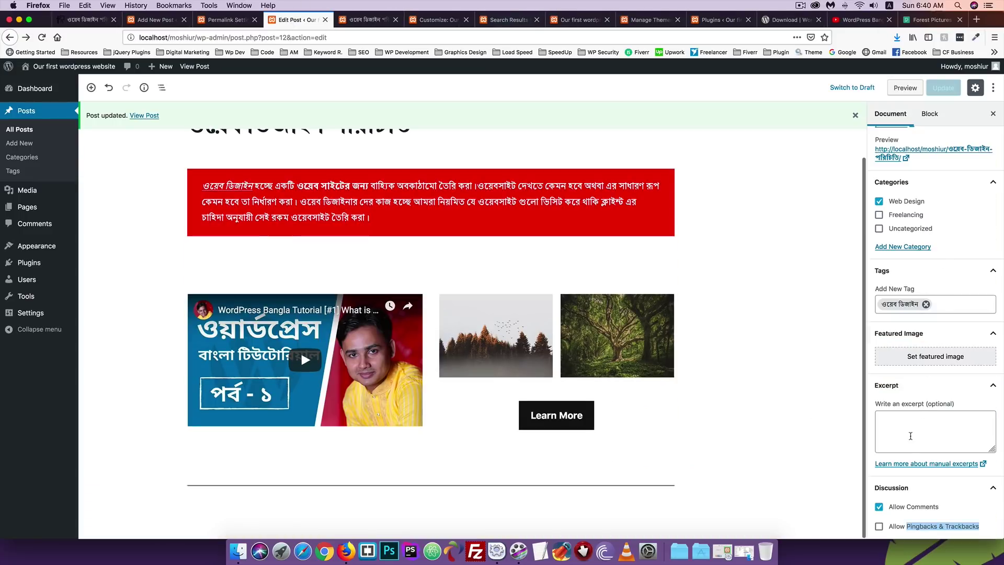
{"action": "scroll", "coordinate": [920, 411], "scroll_direction": "up", "scroll_amount": 5}
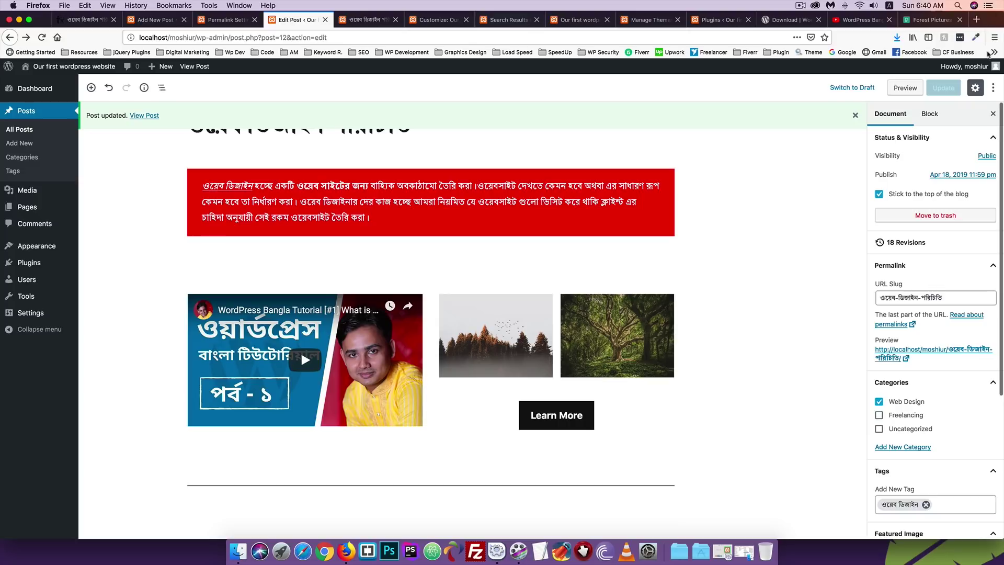
{"action": "left_click", "coordinate": [929, 114]}
{"action": "scroll", "coordinate": [418, 261], "scroll_direction": "up", "scroll_amount": 2}
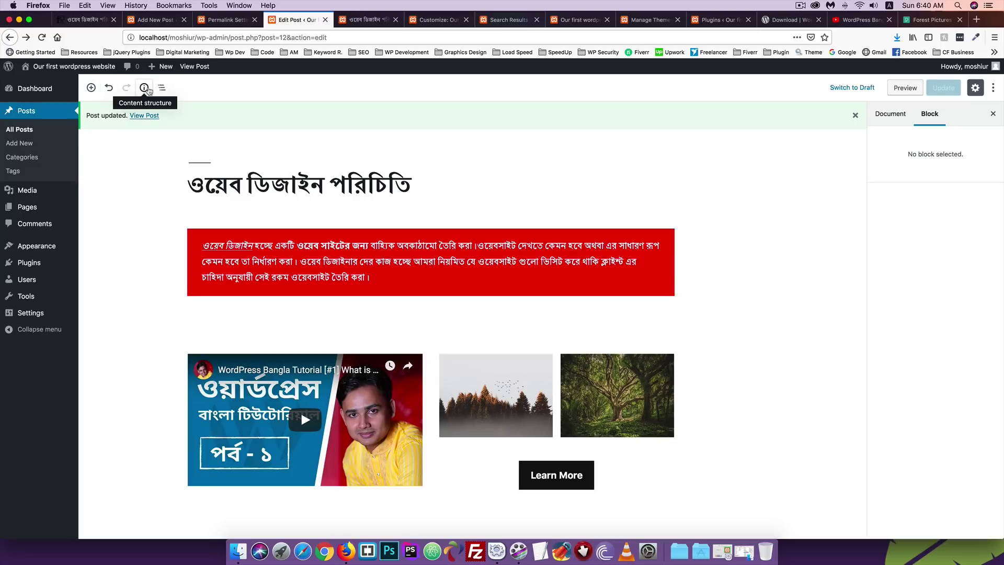
{"action": "scroll", "coordinate": [138, 237], "scroll_direction": "down", "scroll_amount": 2}
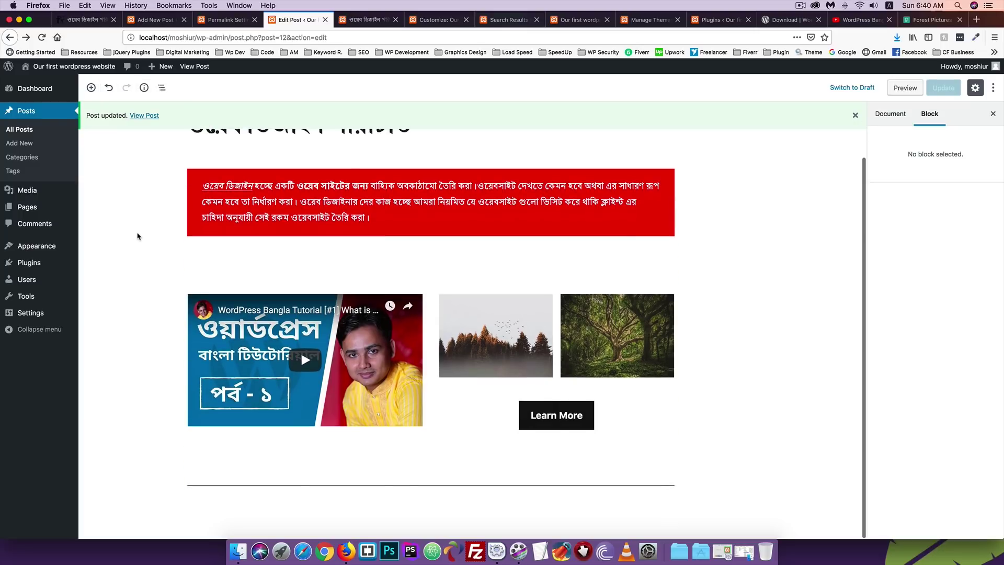
{"action": "scroll", "coordinate": [139, 236], "scroll_direction": "up", "scroll_amount": 2}
{"action": "scroll", "coordinate": [139, 236], "scroll_direction": "down", "scroll_amount": 2}
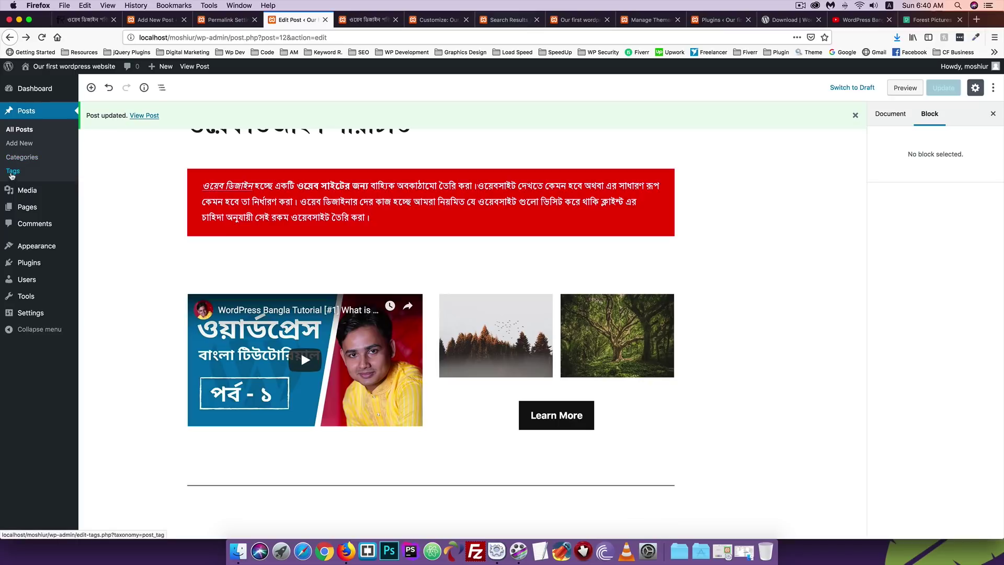
Open the Posts > Tags page in a new browser tab and switch to it.
{"action": "right_click", "coordinate": [13, 174]}
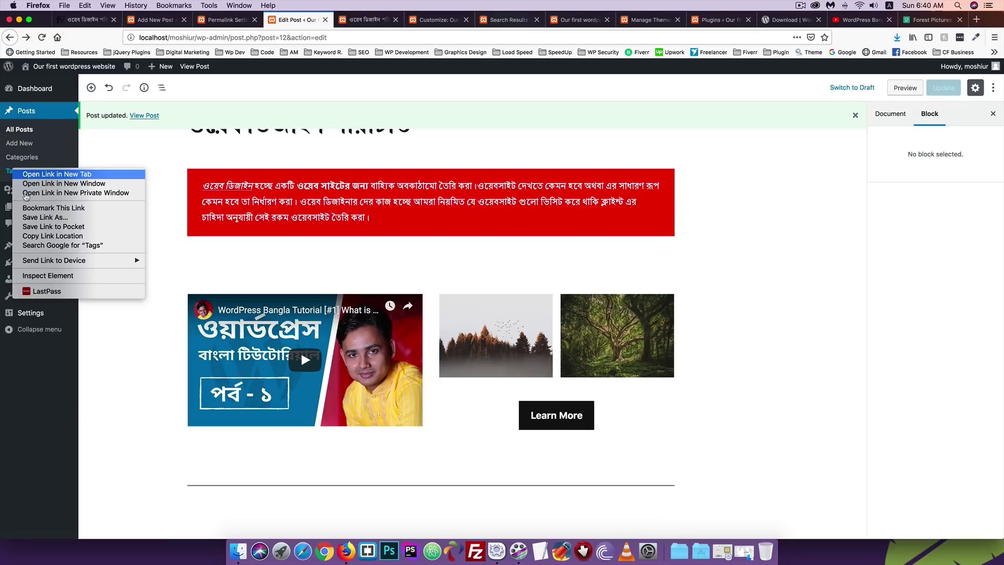
{"action": "left_click", "coordinate": [32, 174]}
{"action": "left_click", "coordinate": [345, 19]}
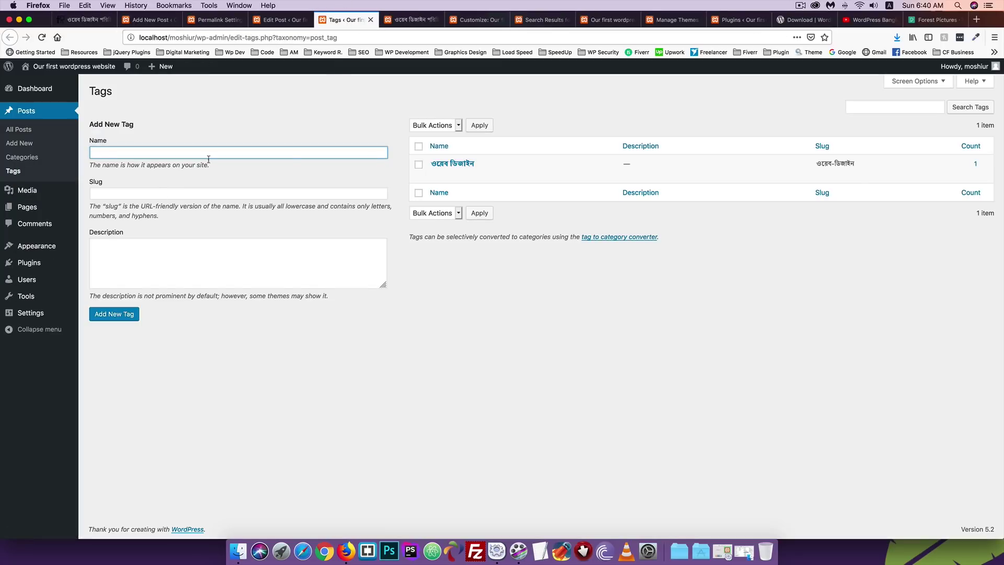
Enter tag name 'Design' with a capital D and slug 'design', then add the tag.
{"action": "left_click", "coordinate": [96, 152]}
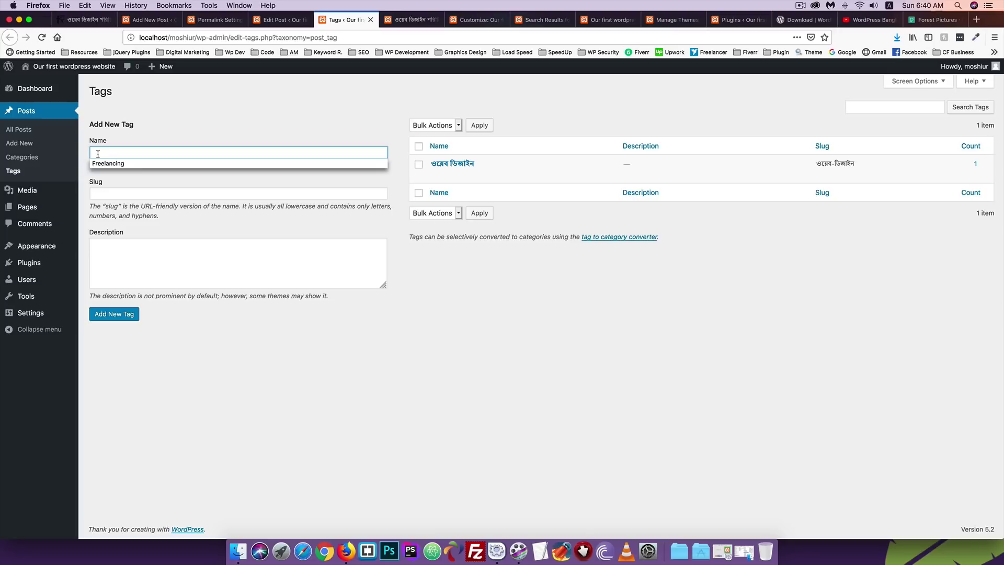
{"action": "left_click", "coordinate": [104, 151]}
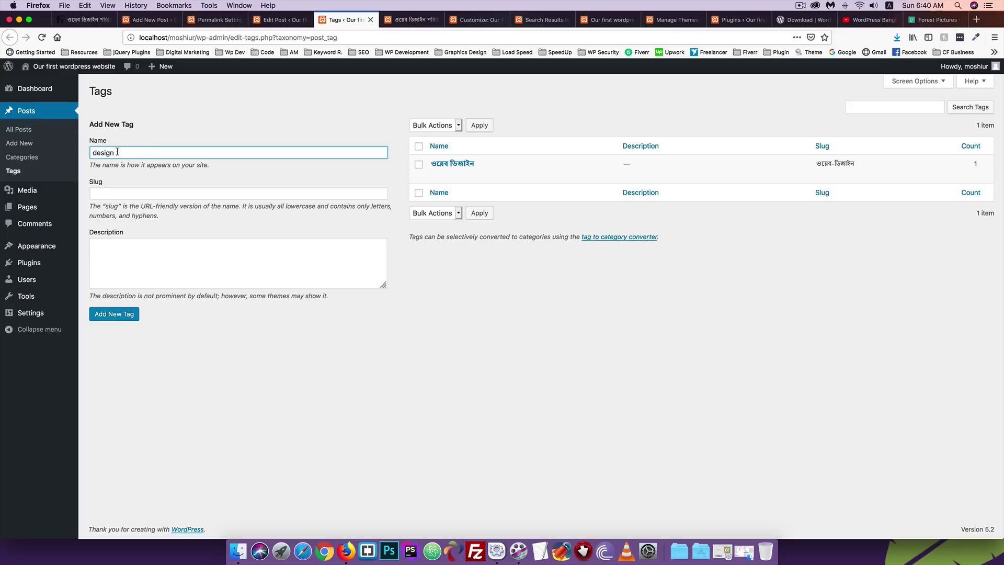
{"action": "double_click", "coordinate": [112, 151]}
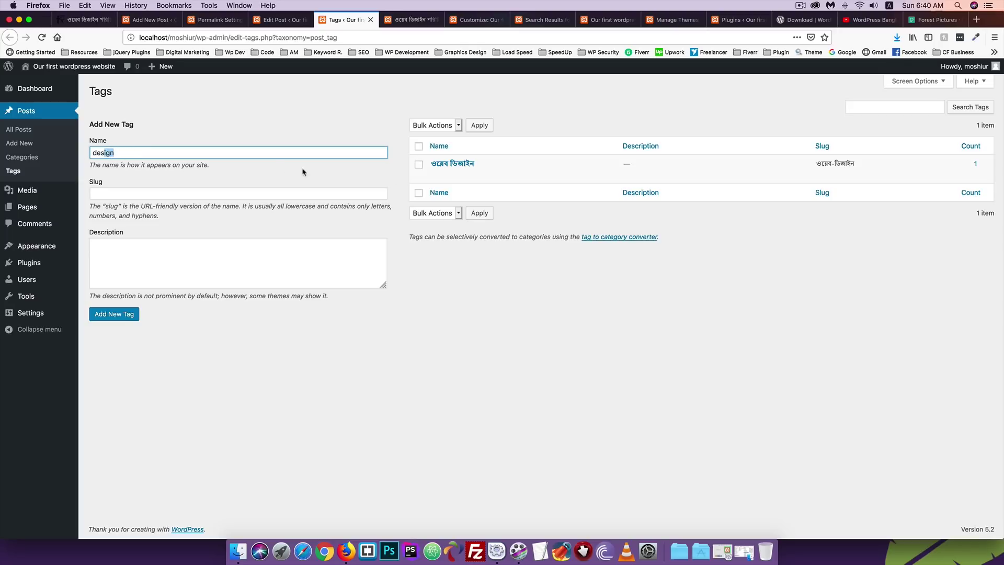
{"action": "left_click", "coordinate": [97, 153]}
{"action": "key", "text": "BackSpace"}
{"action": "type", "text": "D"}
{"action": "left_click", "coordinate": [128, 194]}
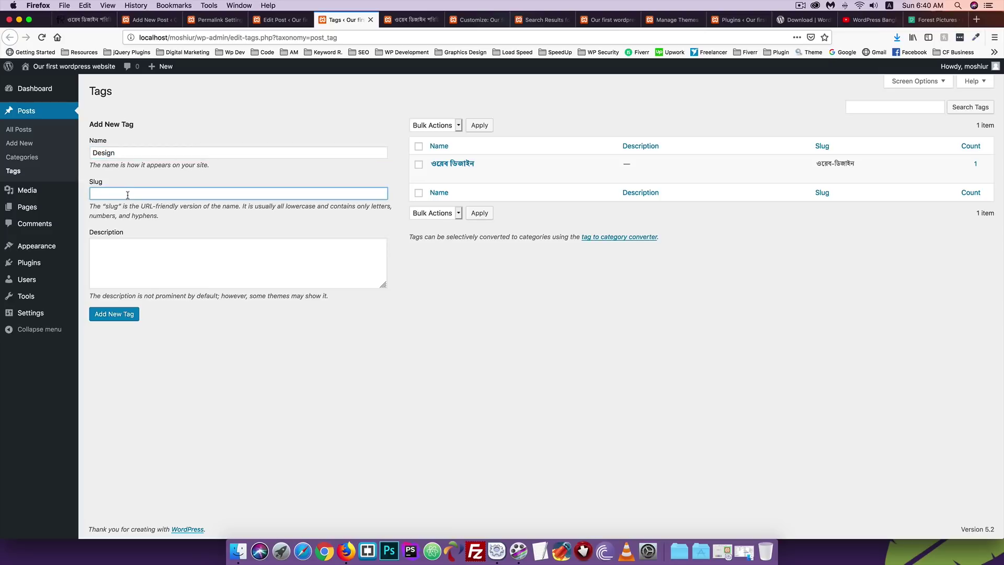
{"action": "key", "text": "BackSpace"}
{"action": "key", "text": "BackSpace"}
{"action": "type", "text": "des"}
{"action": "left_click", "coordinate": [106, 314]}
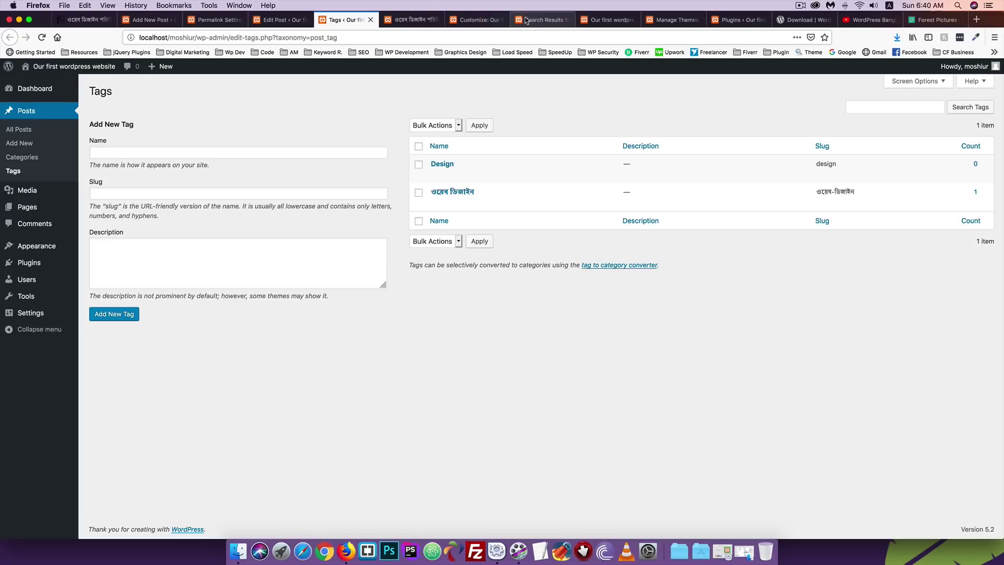
Return to the editor tab and reopen the Bengali web design post from All Posts.
{"action": "left_click", "coordinate": [285, 21]}
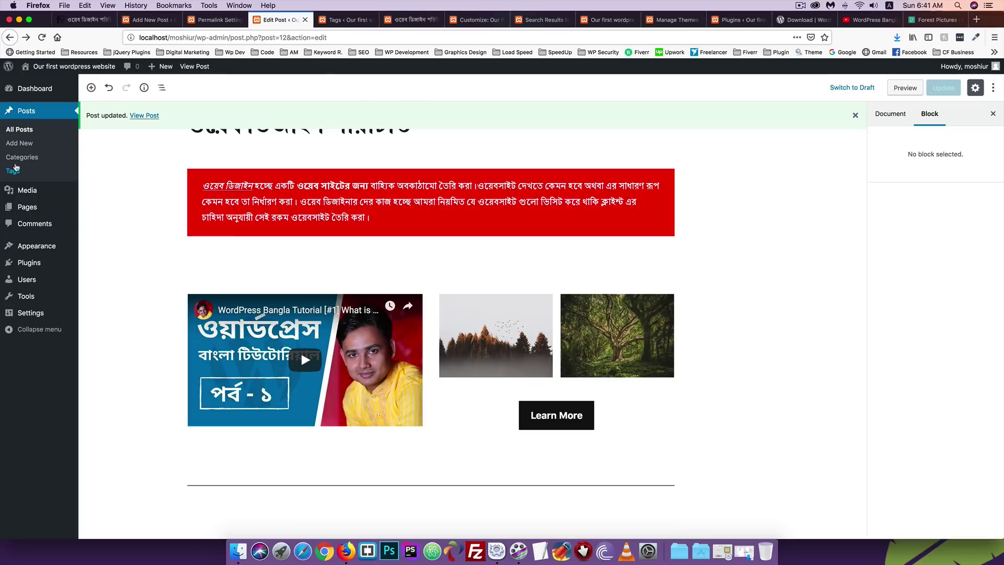
{"action": "left_click", "coordinate": [26, 111]}
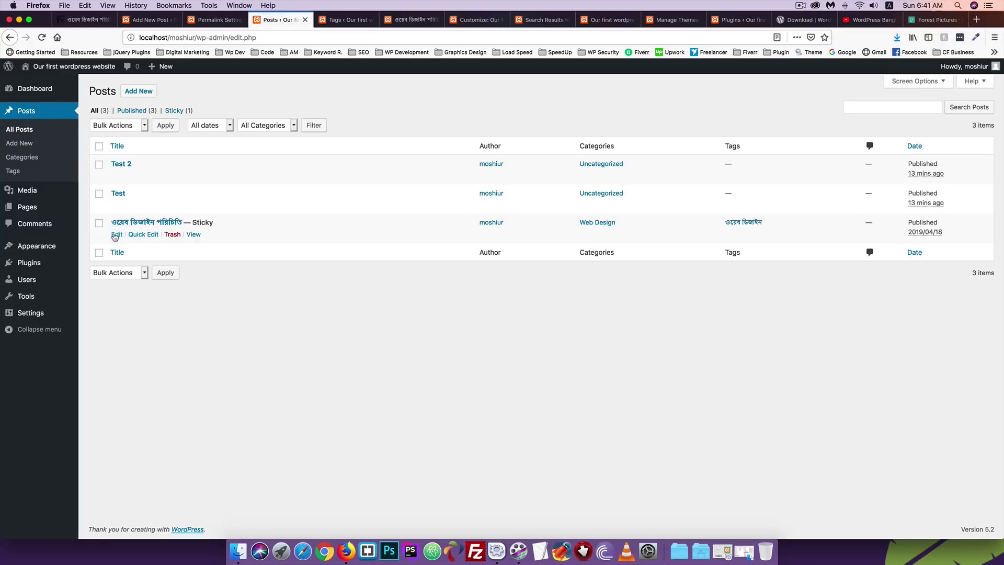
{"action": "left_click", "coordinate": [116, 235]}
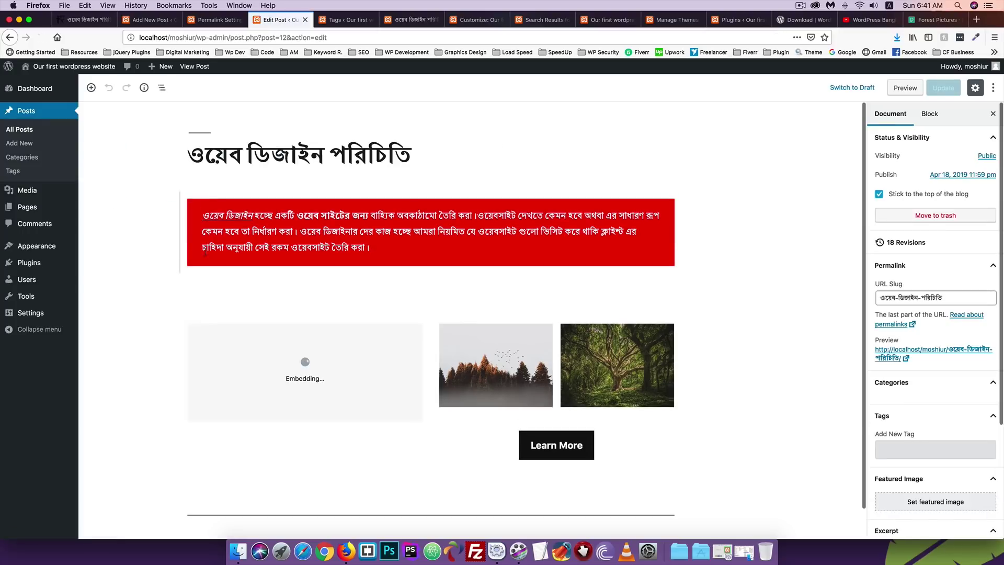
{"action": "scroll", "coordinate": [780, 258], "scroll_direction": "down", "scroll_amount": 1}
{"action": "scroll", "coordinate": [930, 293], "scroll_direction": "down", "scroll_amount": 3}
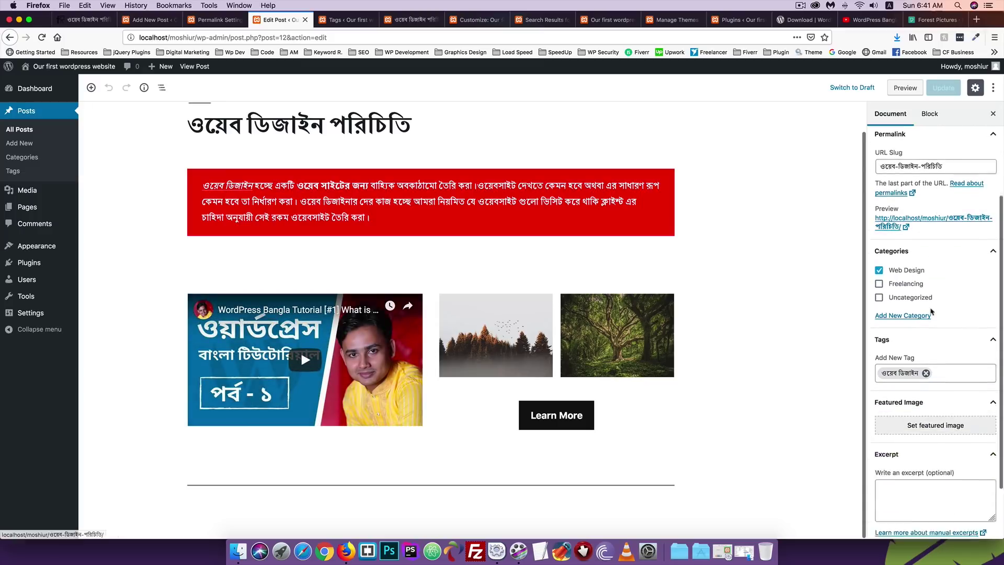
{"action": "scroll", "coordinate": [931, 311], "scroll_direction": "down", "scroll_amount": 2}
Add the existing Design tag beside ওয়েব ডিজাইন and update the post.
{"action": "left_click", "coordinate": [939, 304]}
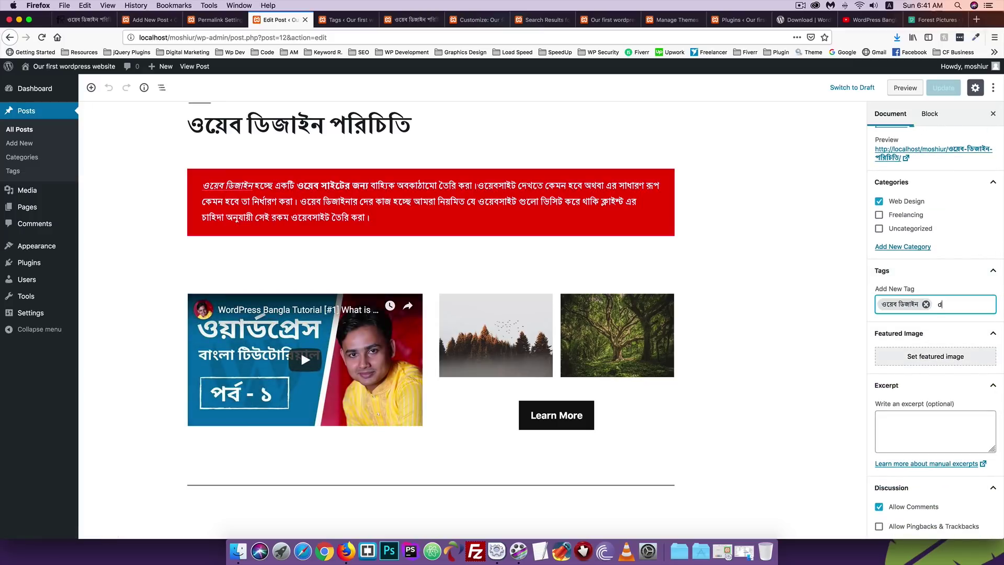
{"action": "type", "text": "des"}
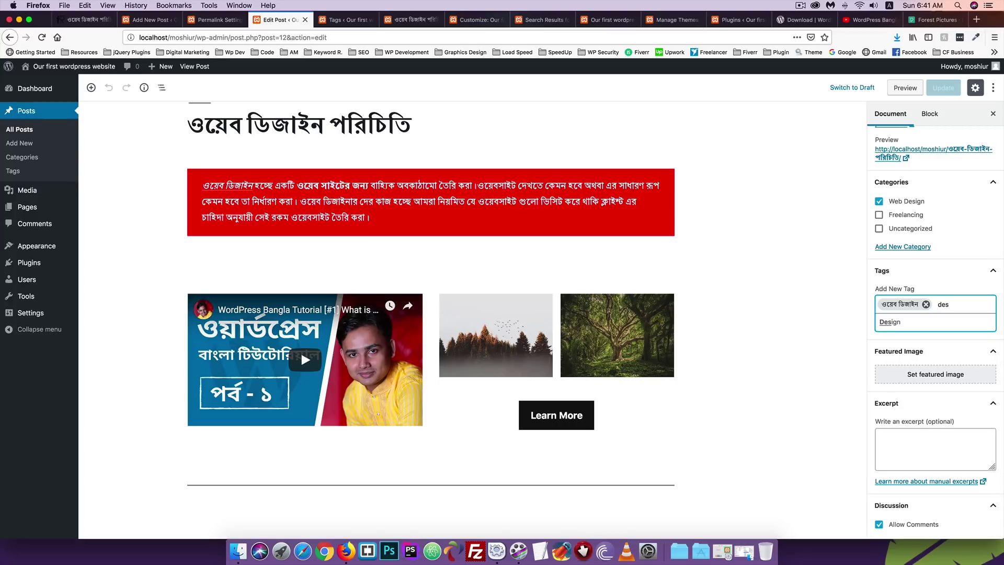
{"action": "left_click", "coordinate": [890, 322]}
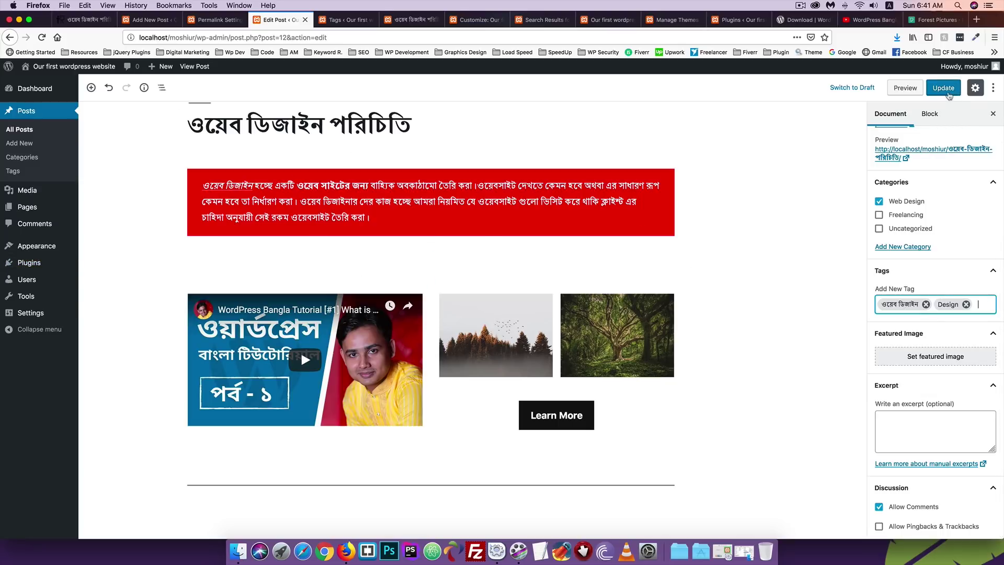
{"action": "left_click", "coordinate": [943, 87]}
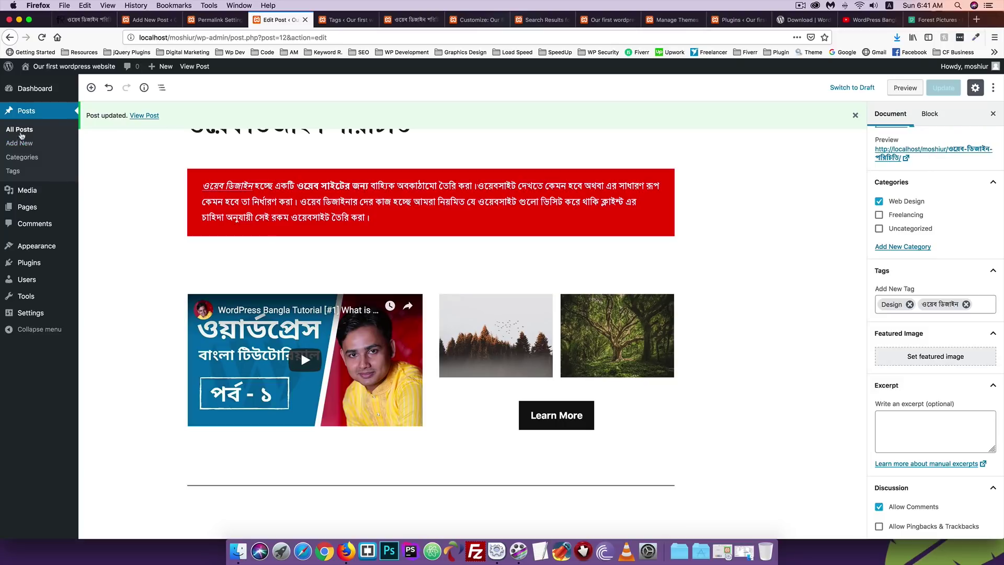